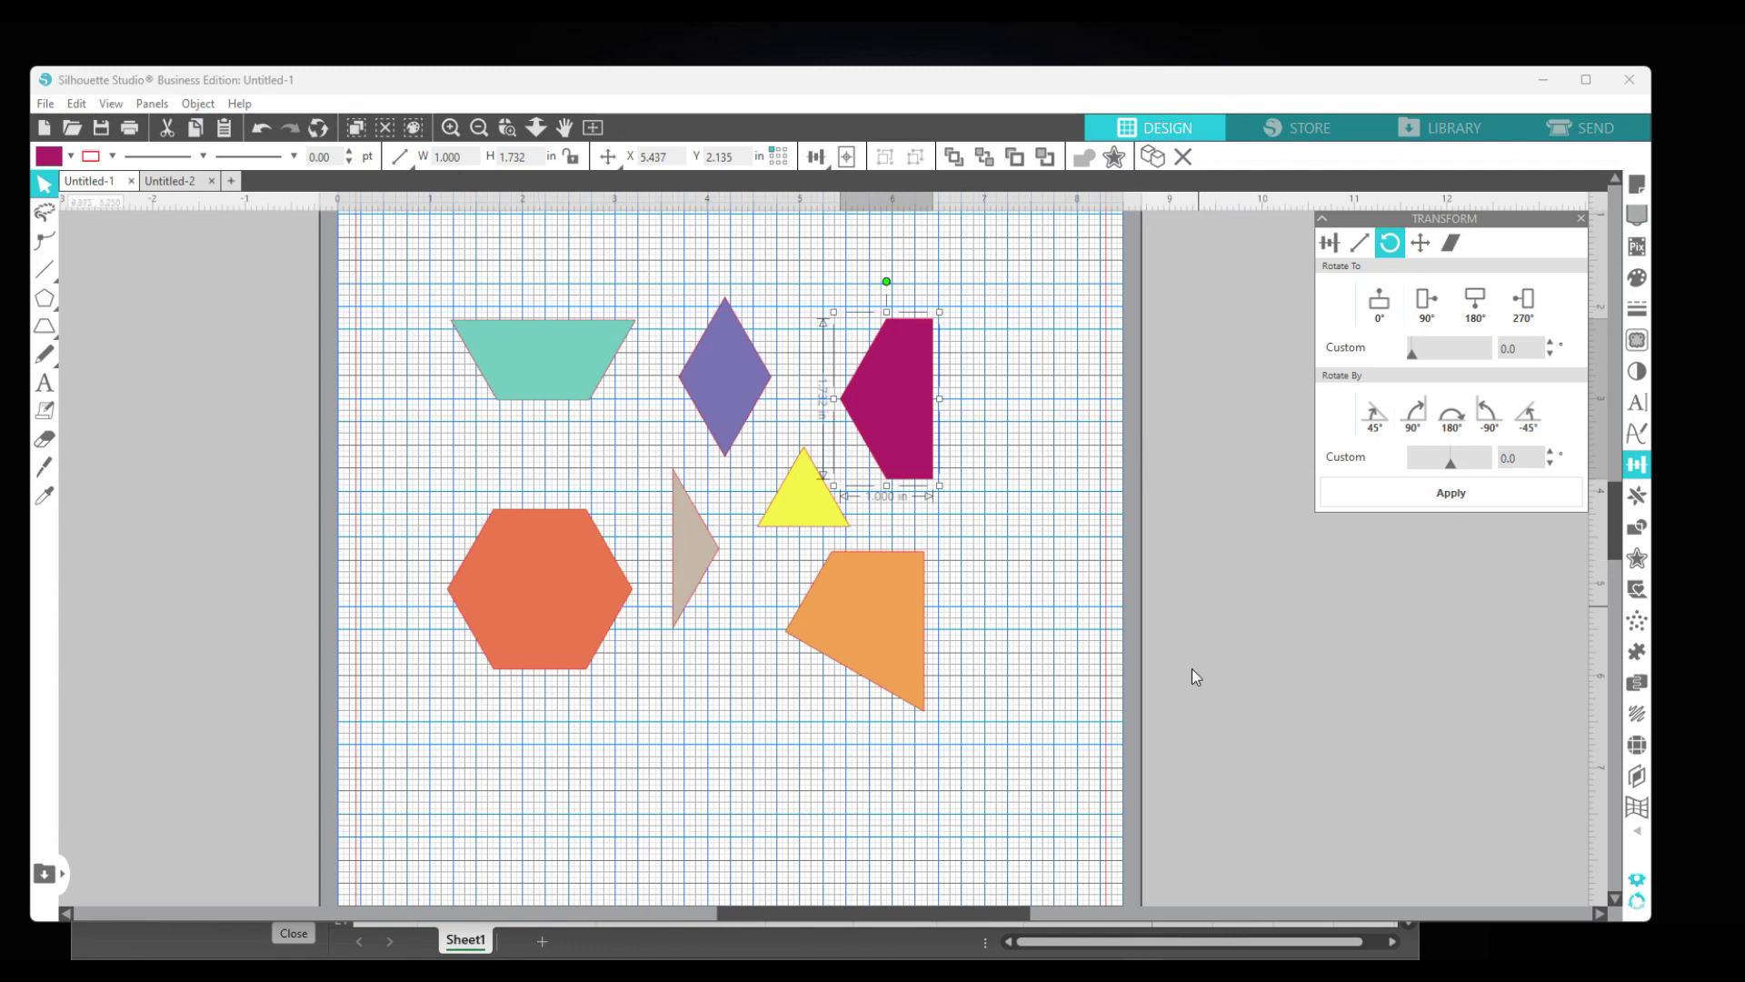
Switch to the Edge browser and open the Omni Hexagon Calculator from the hexagon calculator search results.
mouse_move(701, 973)
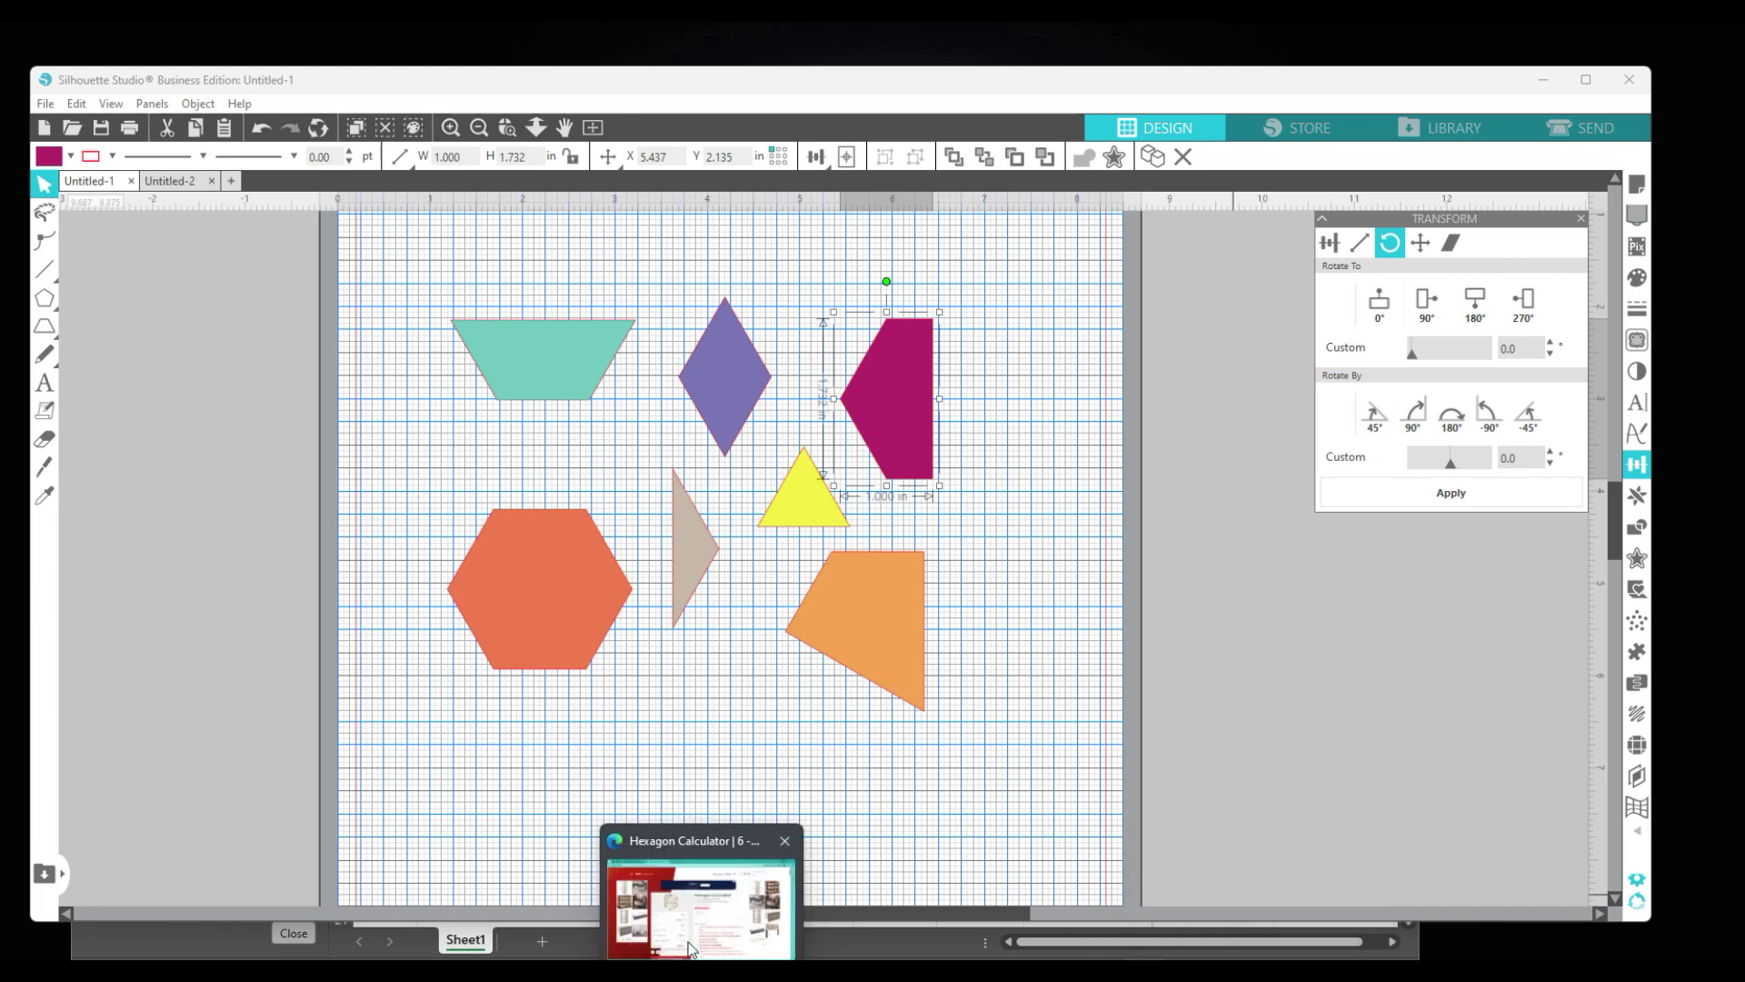
key(alt+Tab)
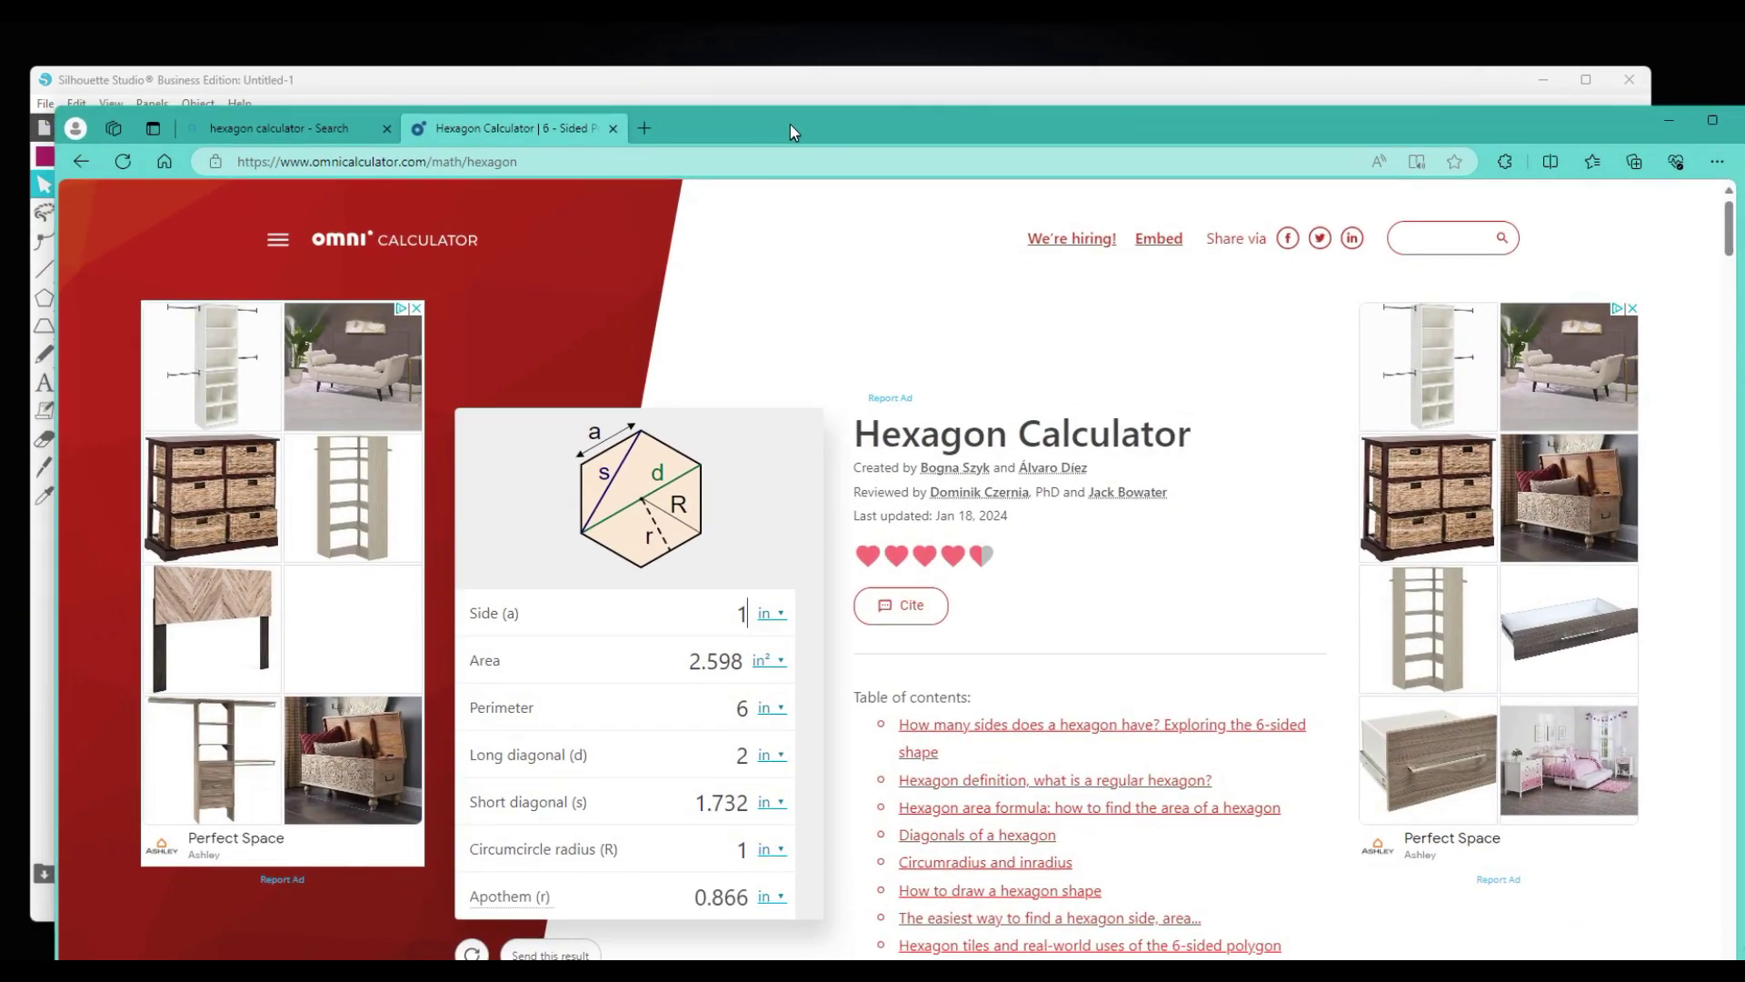
drag(790, 133, 784, 113)
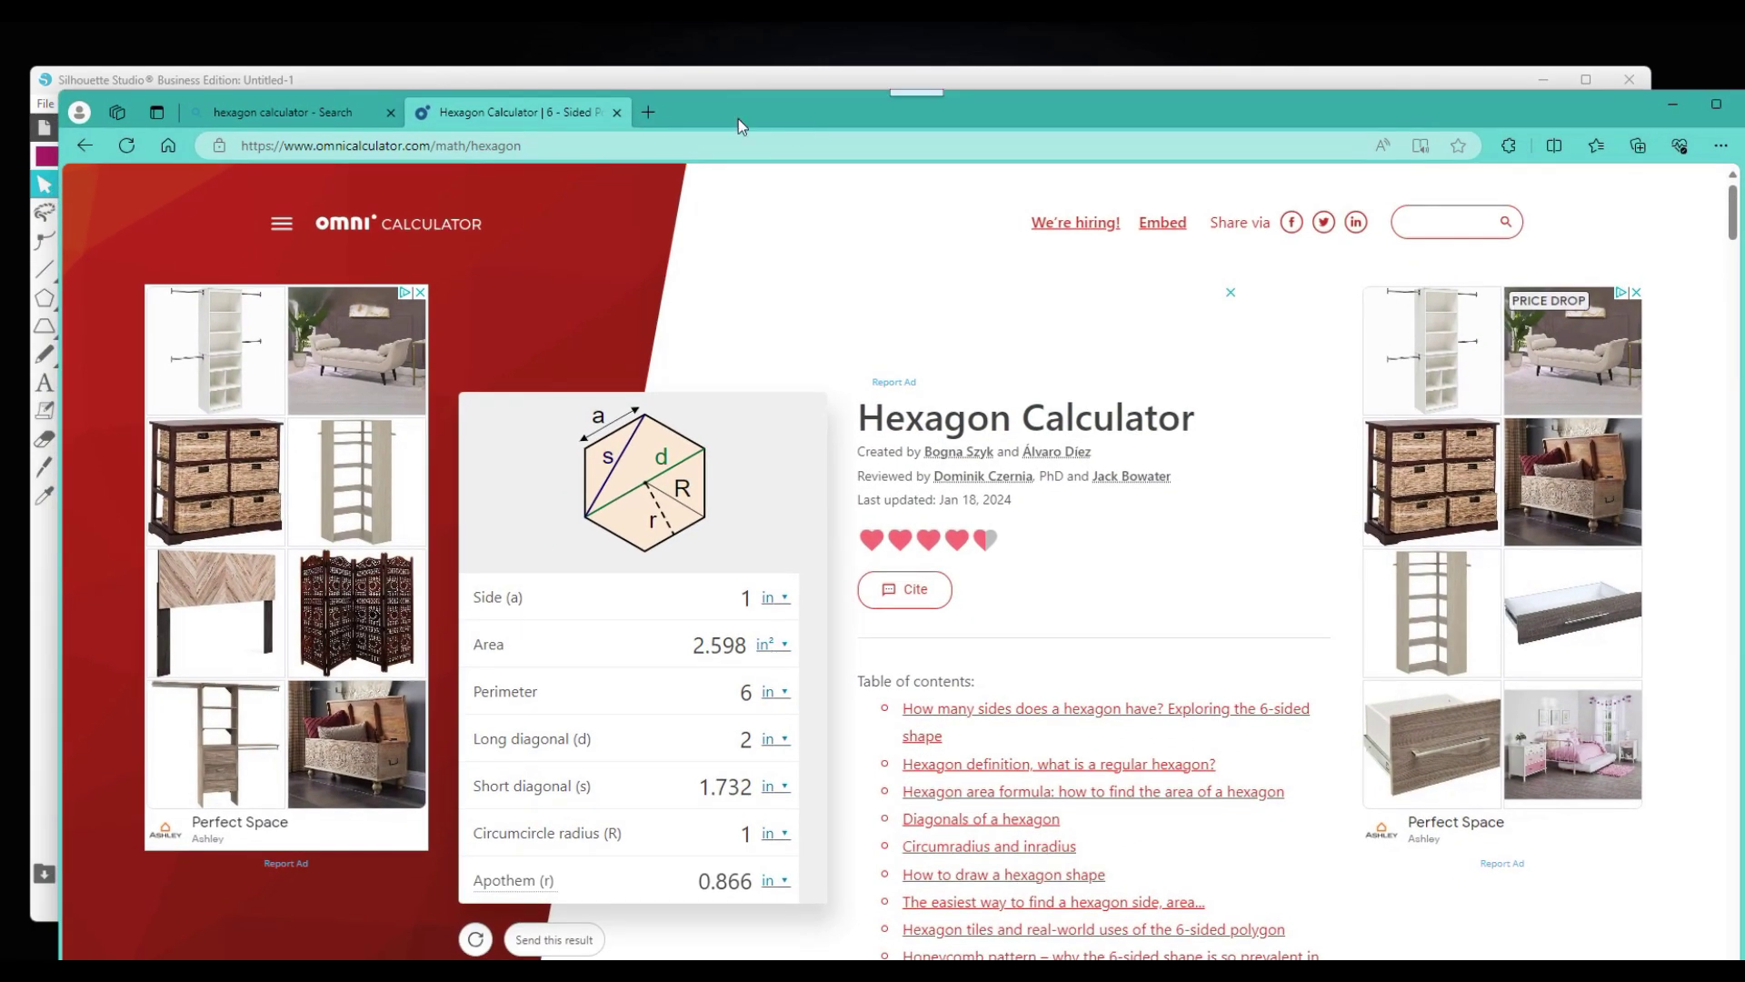
click(293, 115)
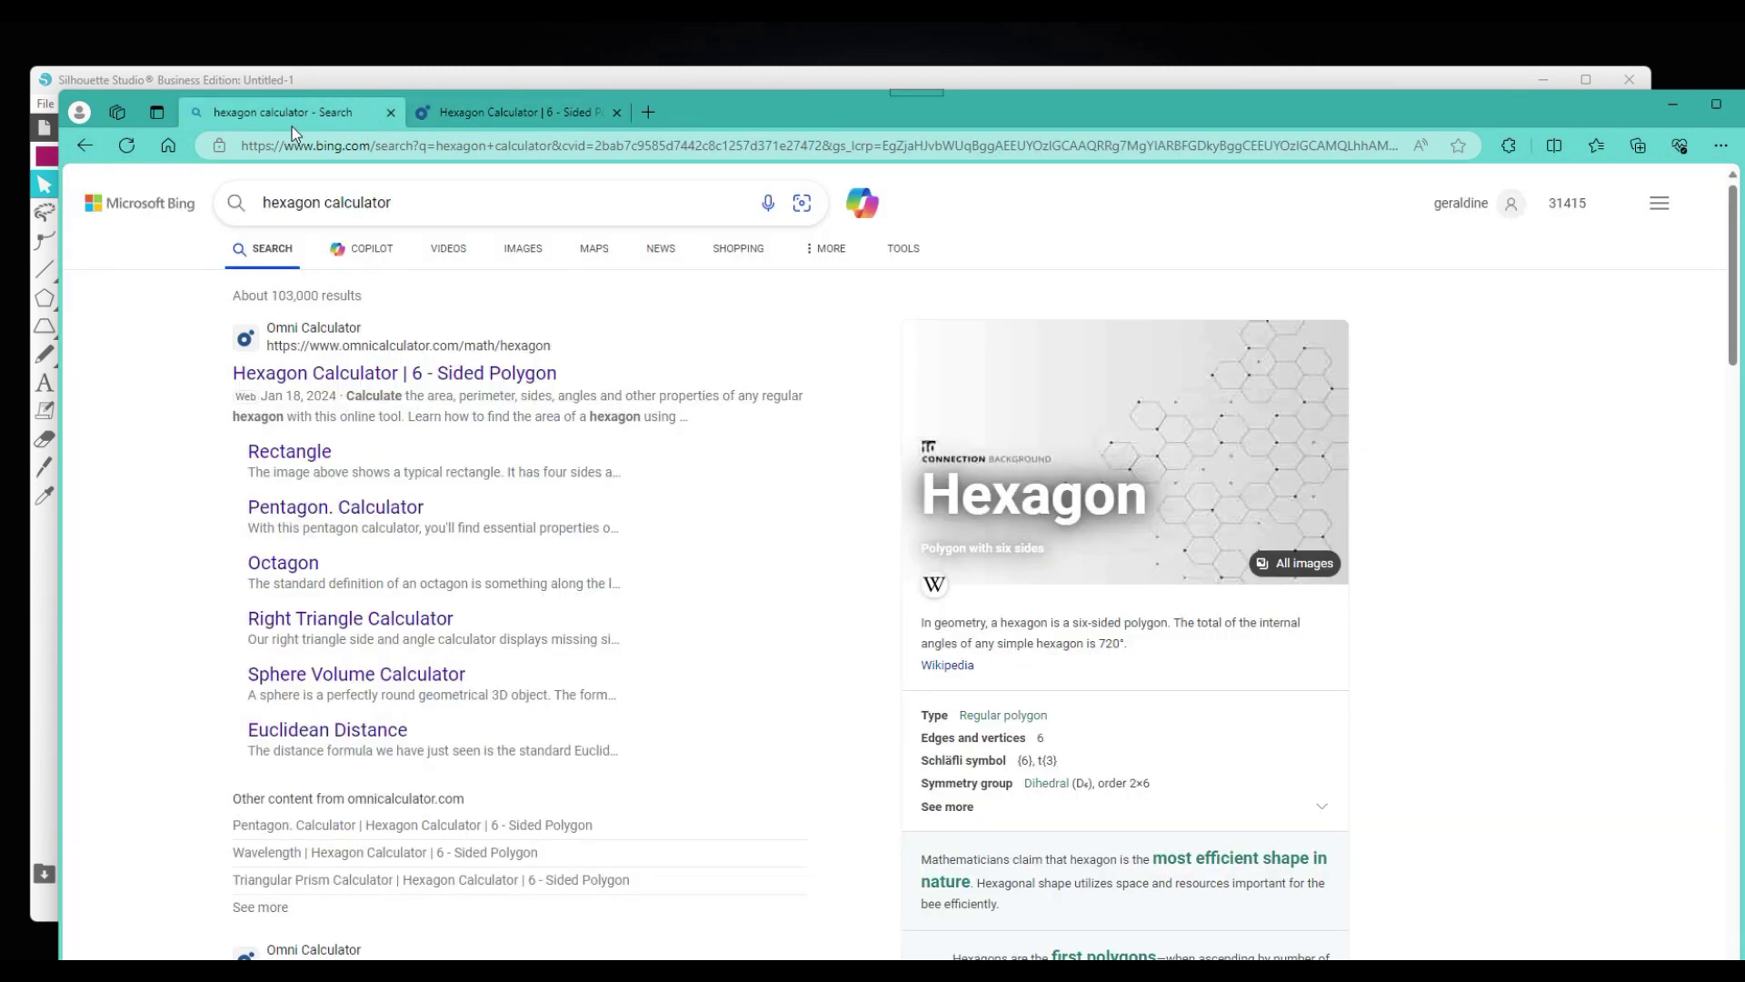
click(315, 371)
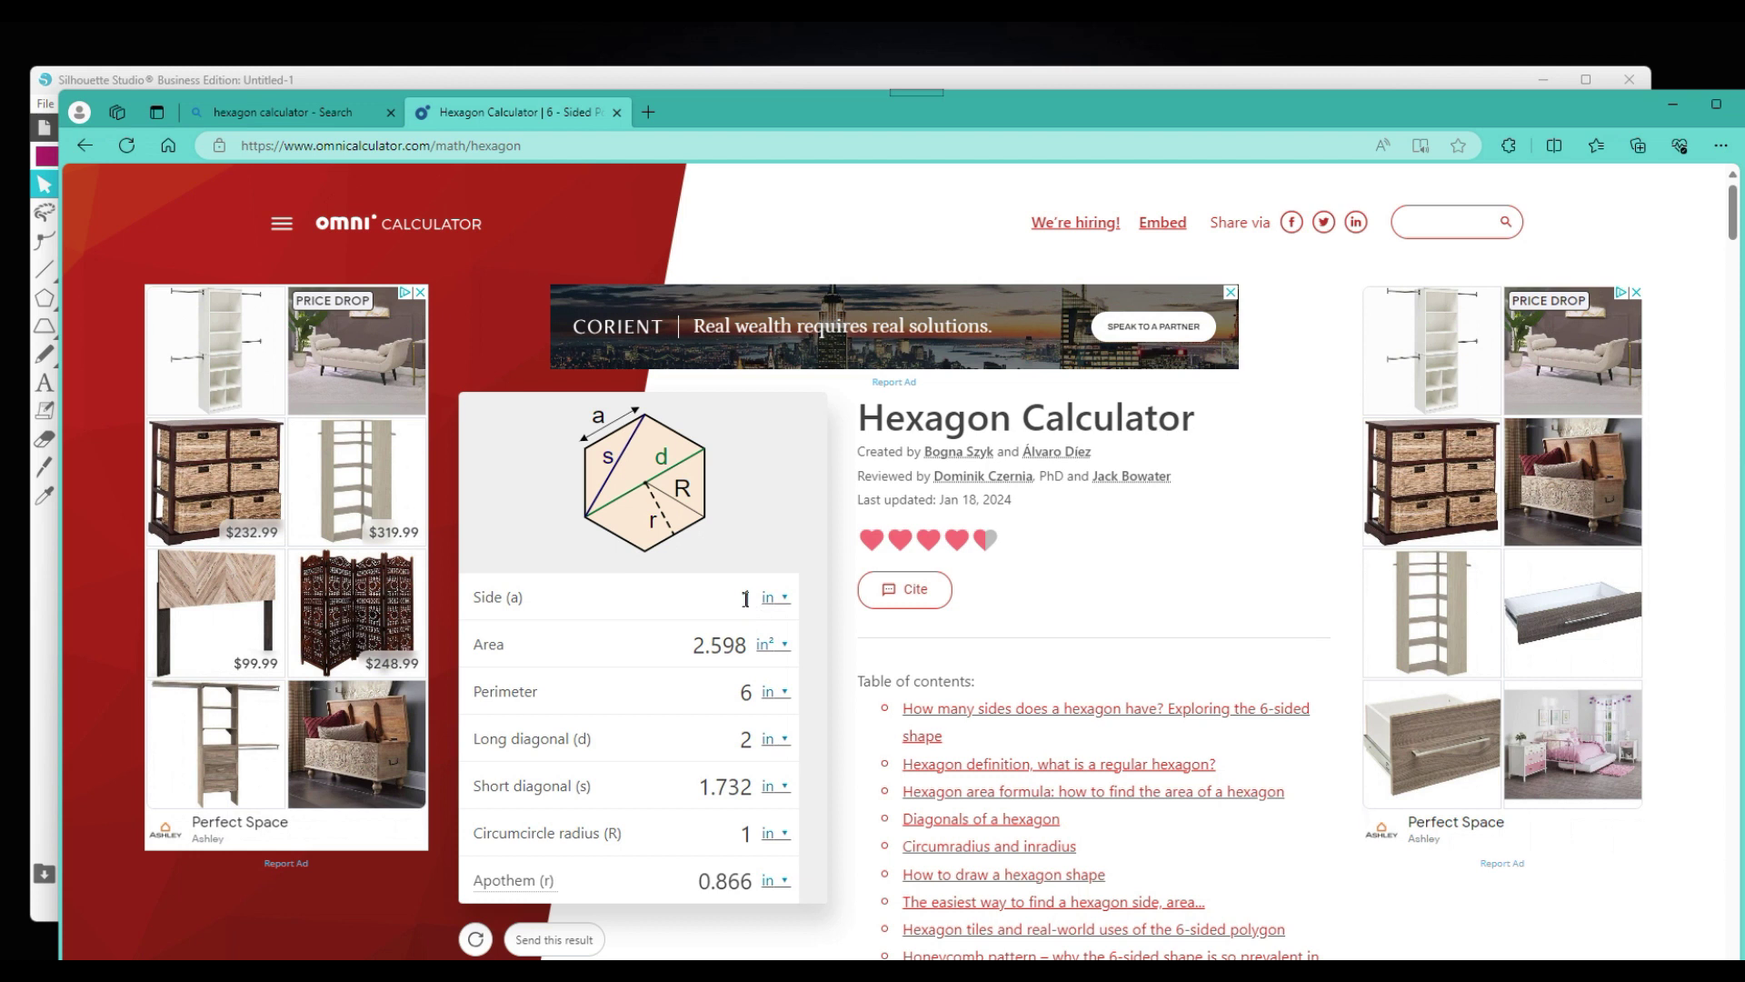
Enter 1.738 inches as the side length in the hexagon calculator.
click(775, 598)
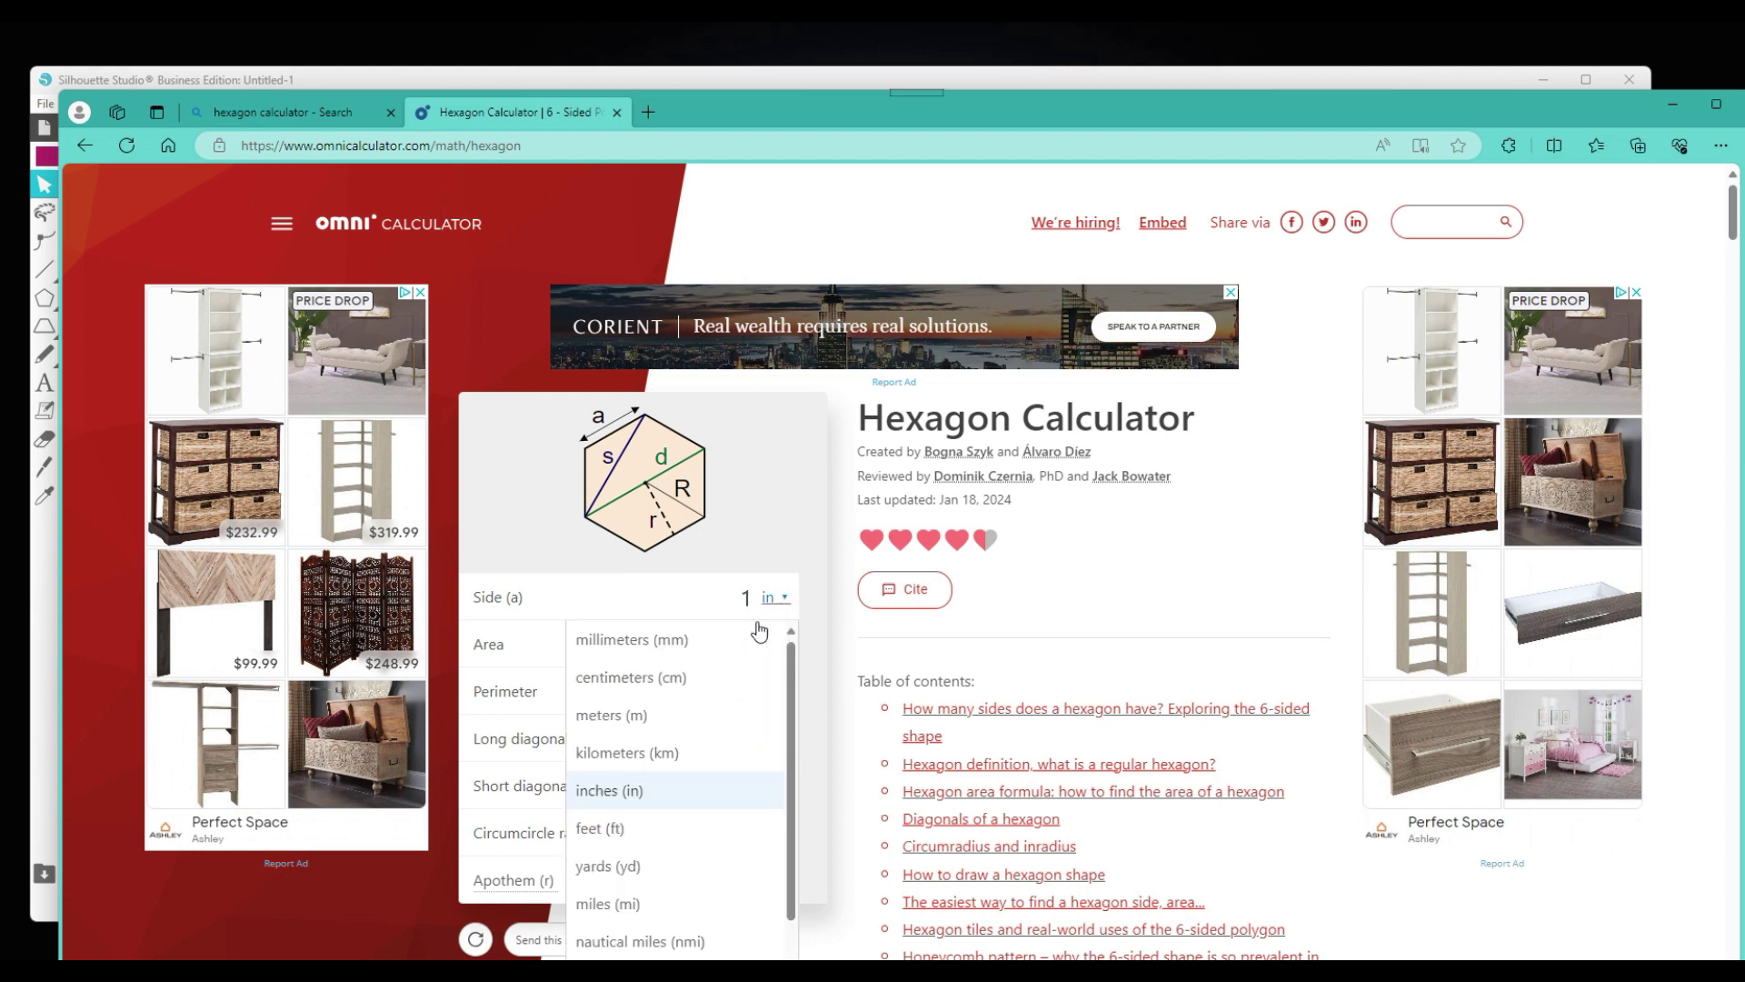
click(724, 597)
double_click(725, 597)
text(1.738)
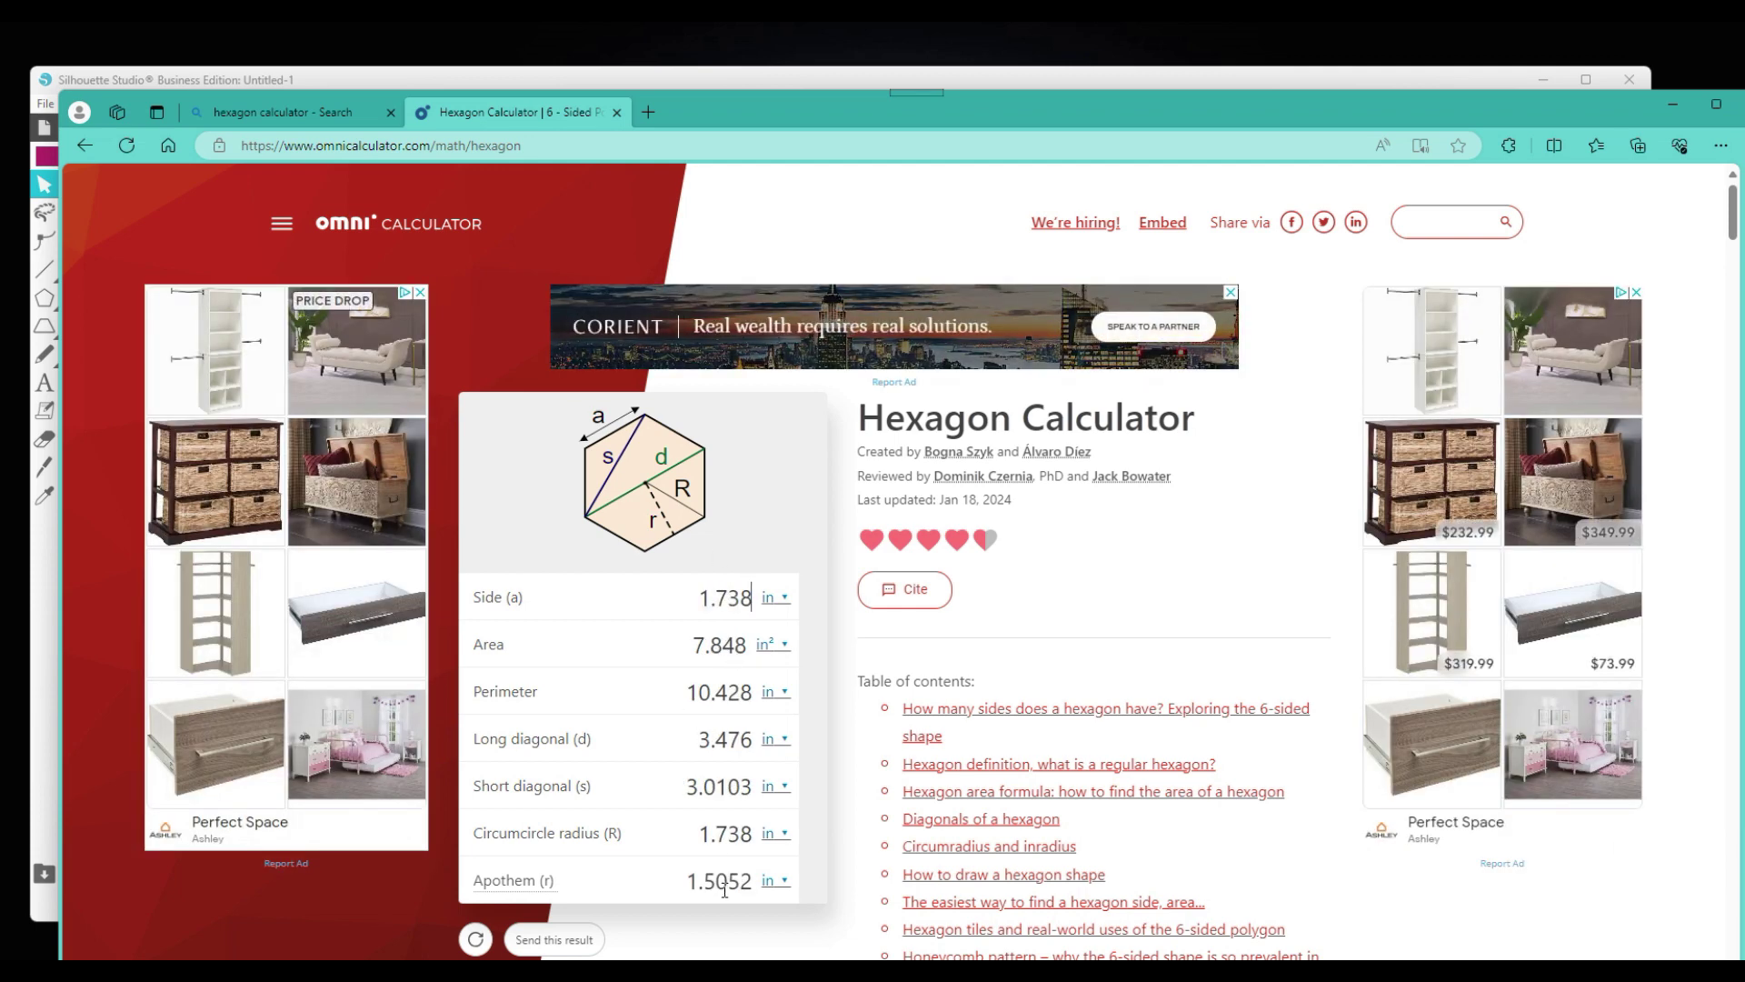
Set the calculator's hexagon side length to 1 inch and switch back to Silhouette Studio.
drag(752, 598, 701, 588)
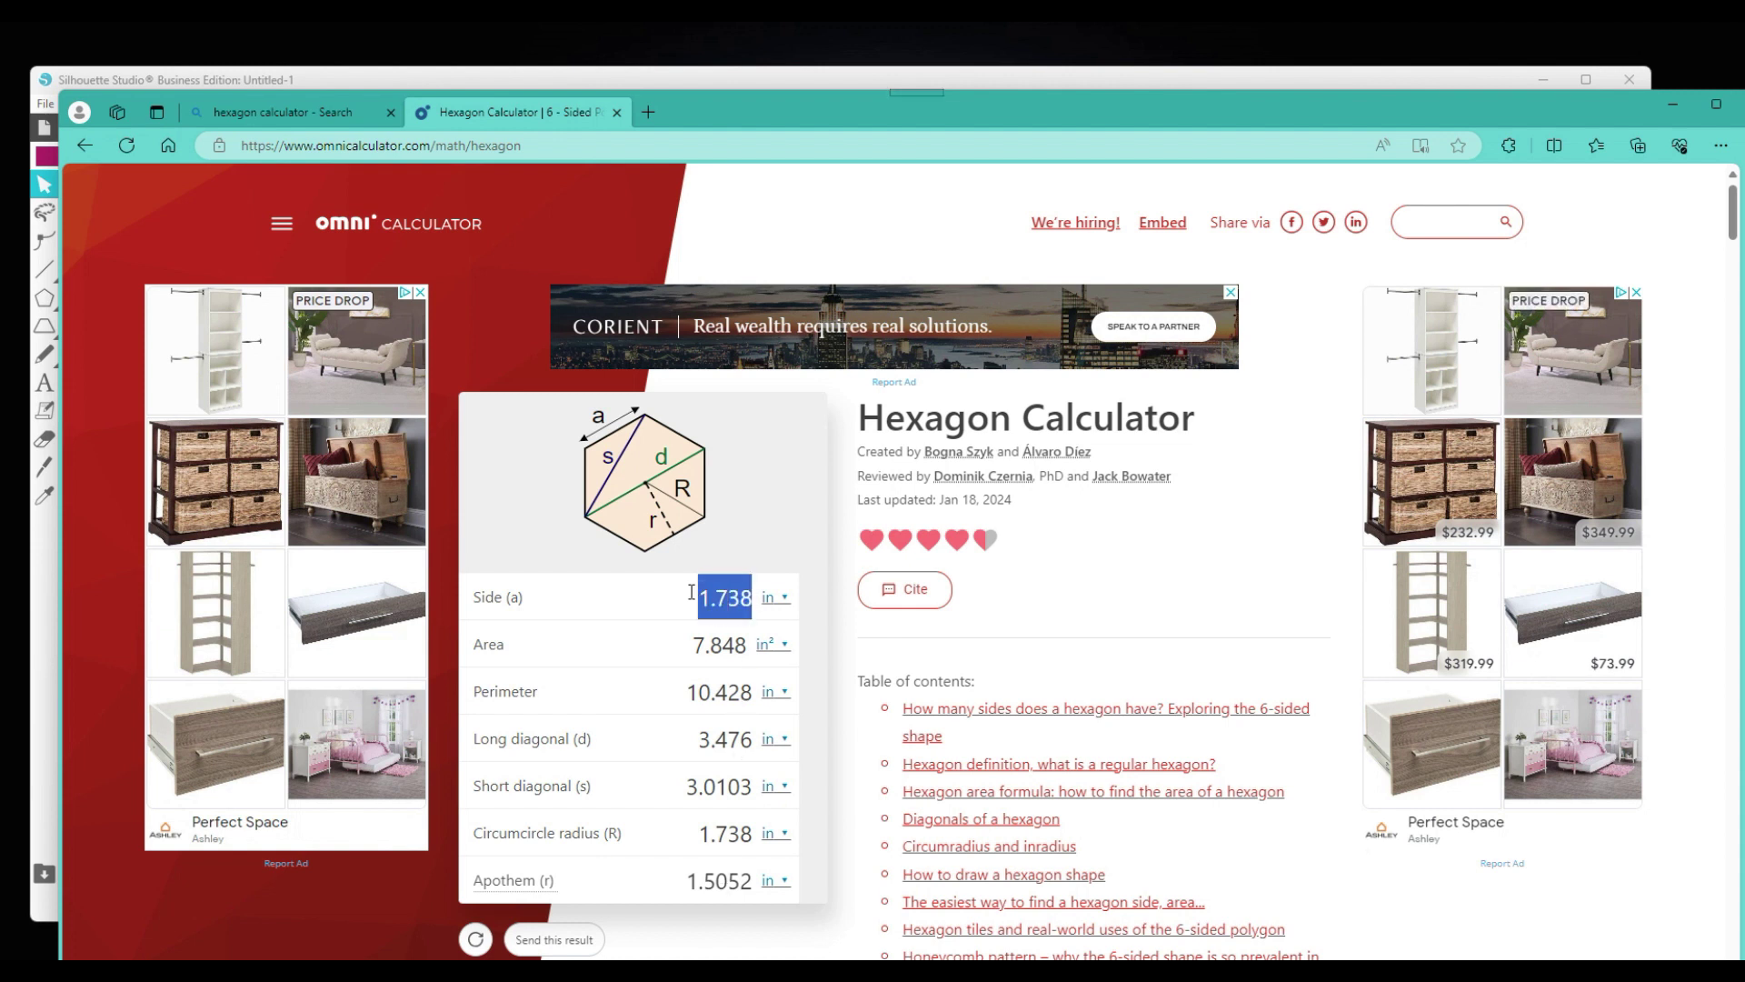
key(BackSpace)
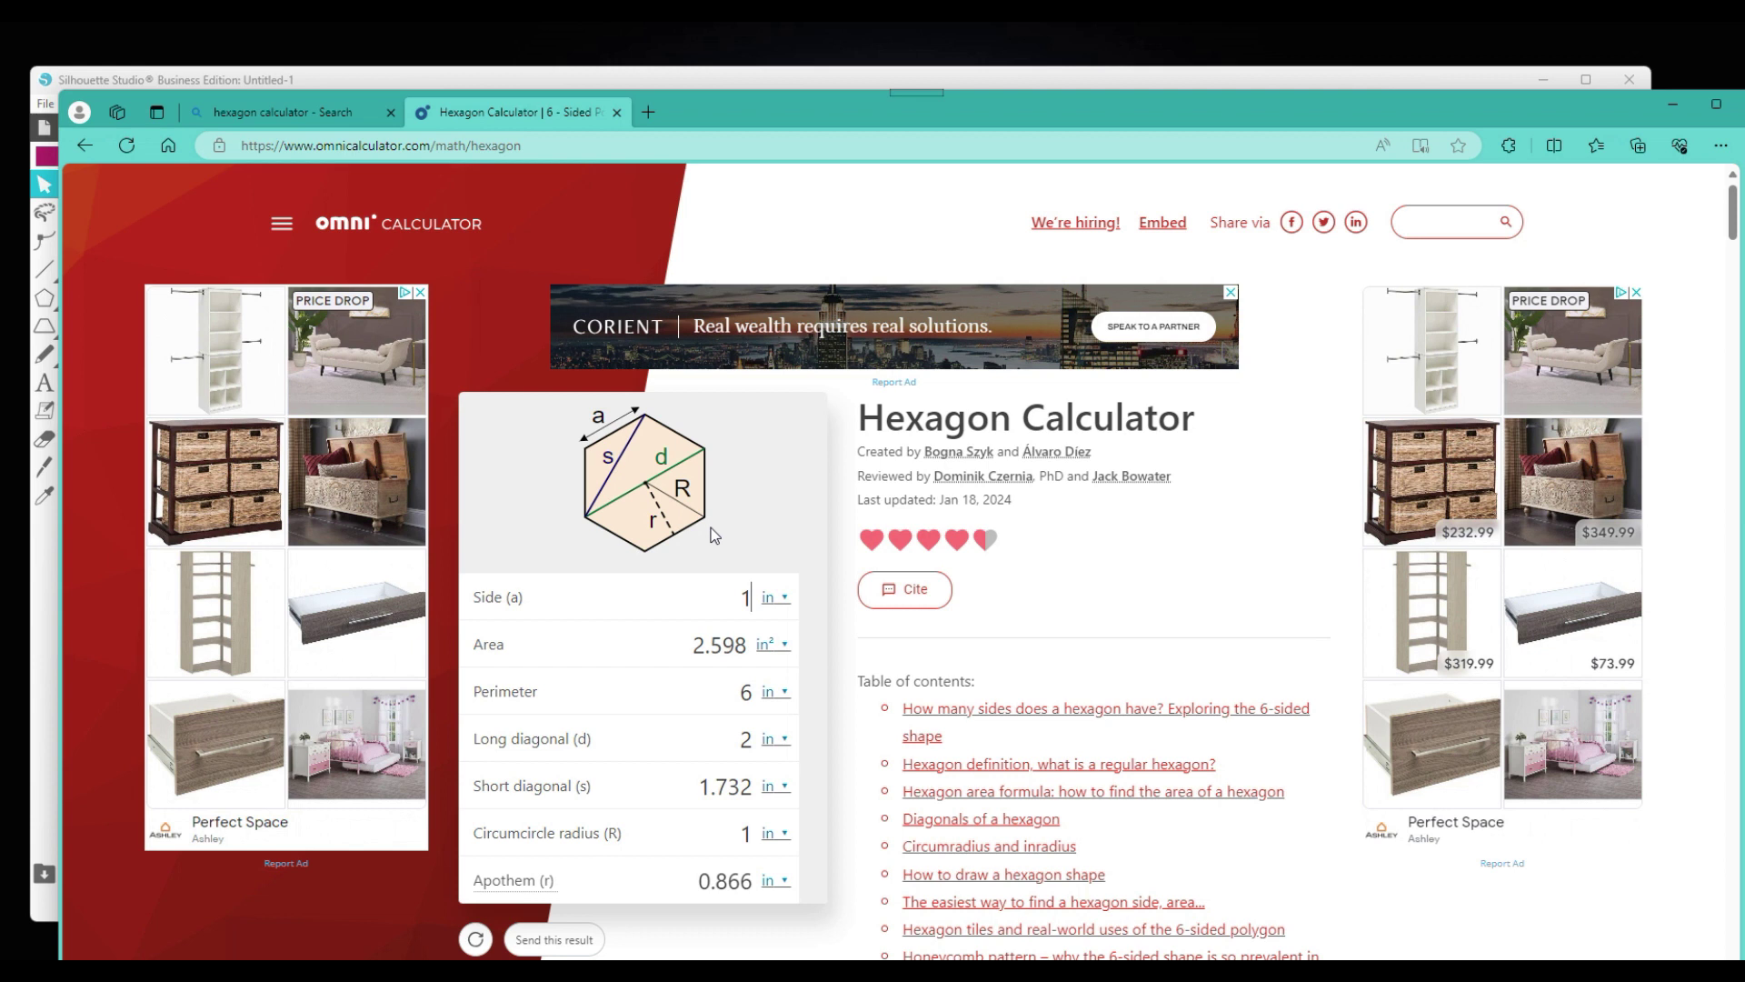
mouse_move(690, 537)
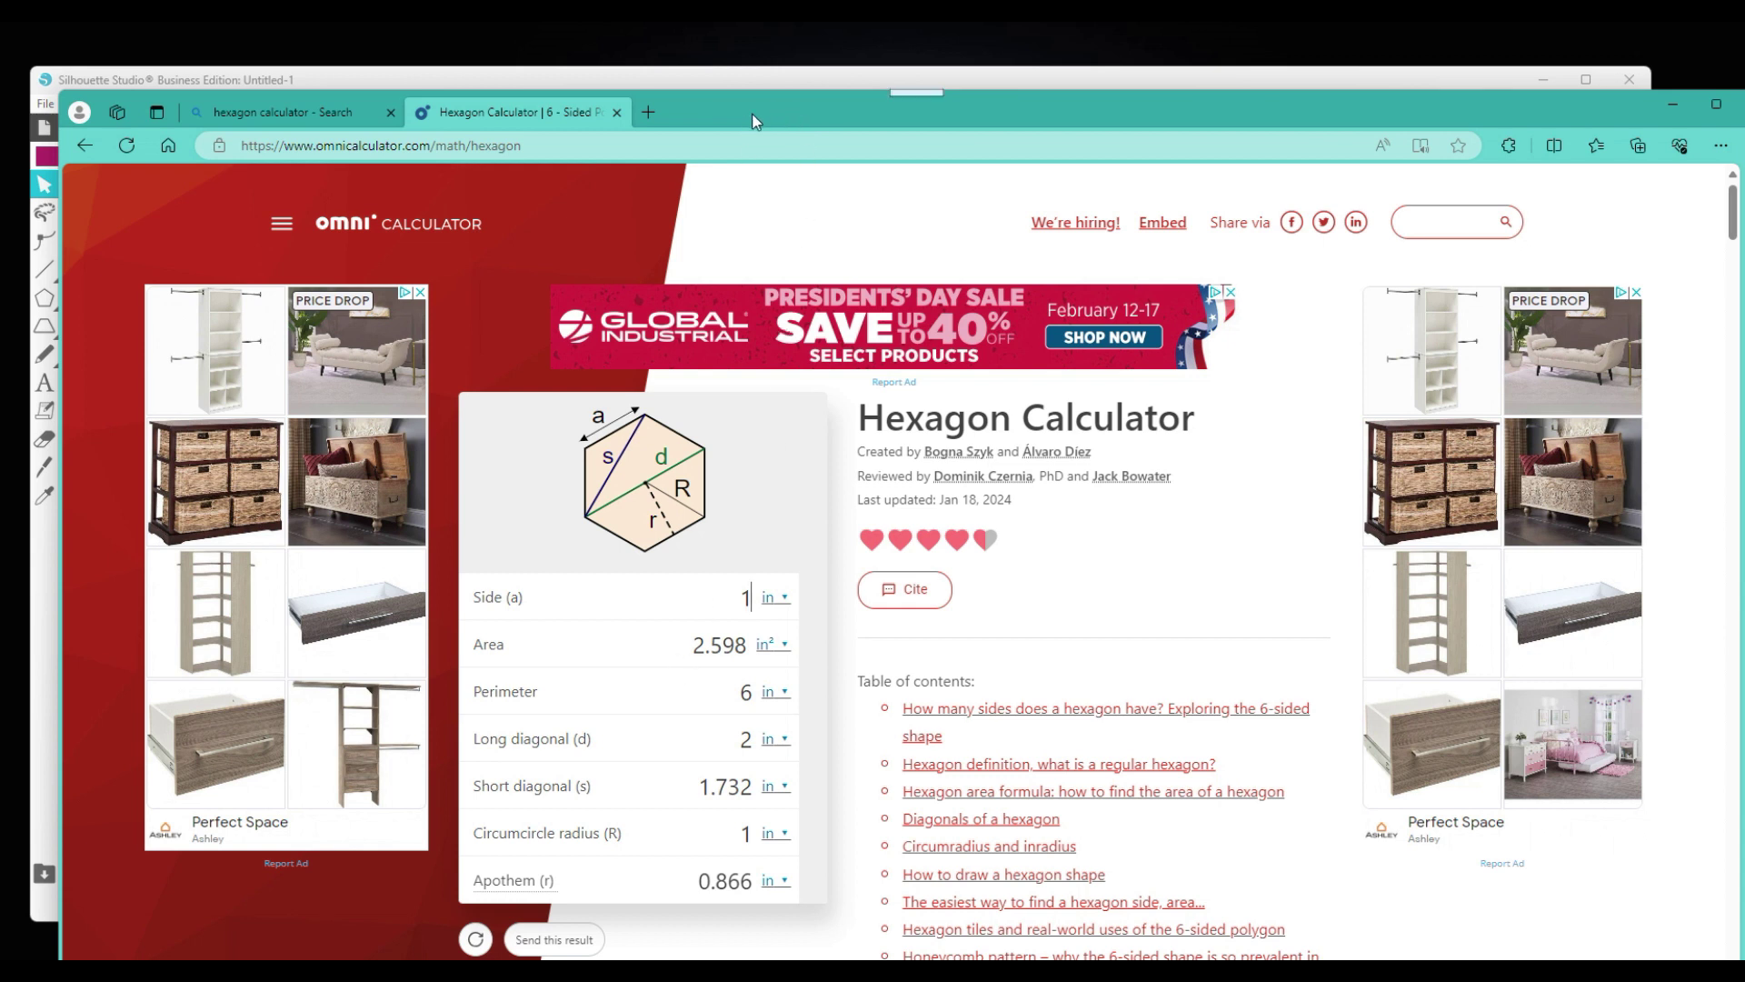
mouse_move(754, 121)
mouse_down()
mouse_move(785, 130)
mouse_move(786, 113)
mouse_up()
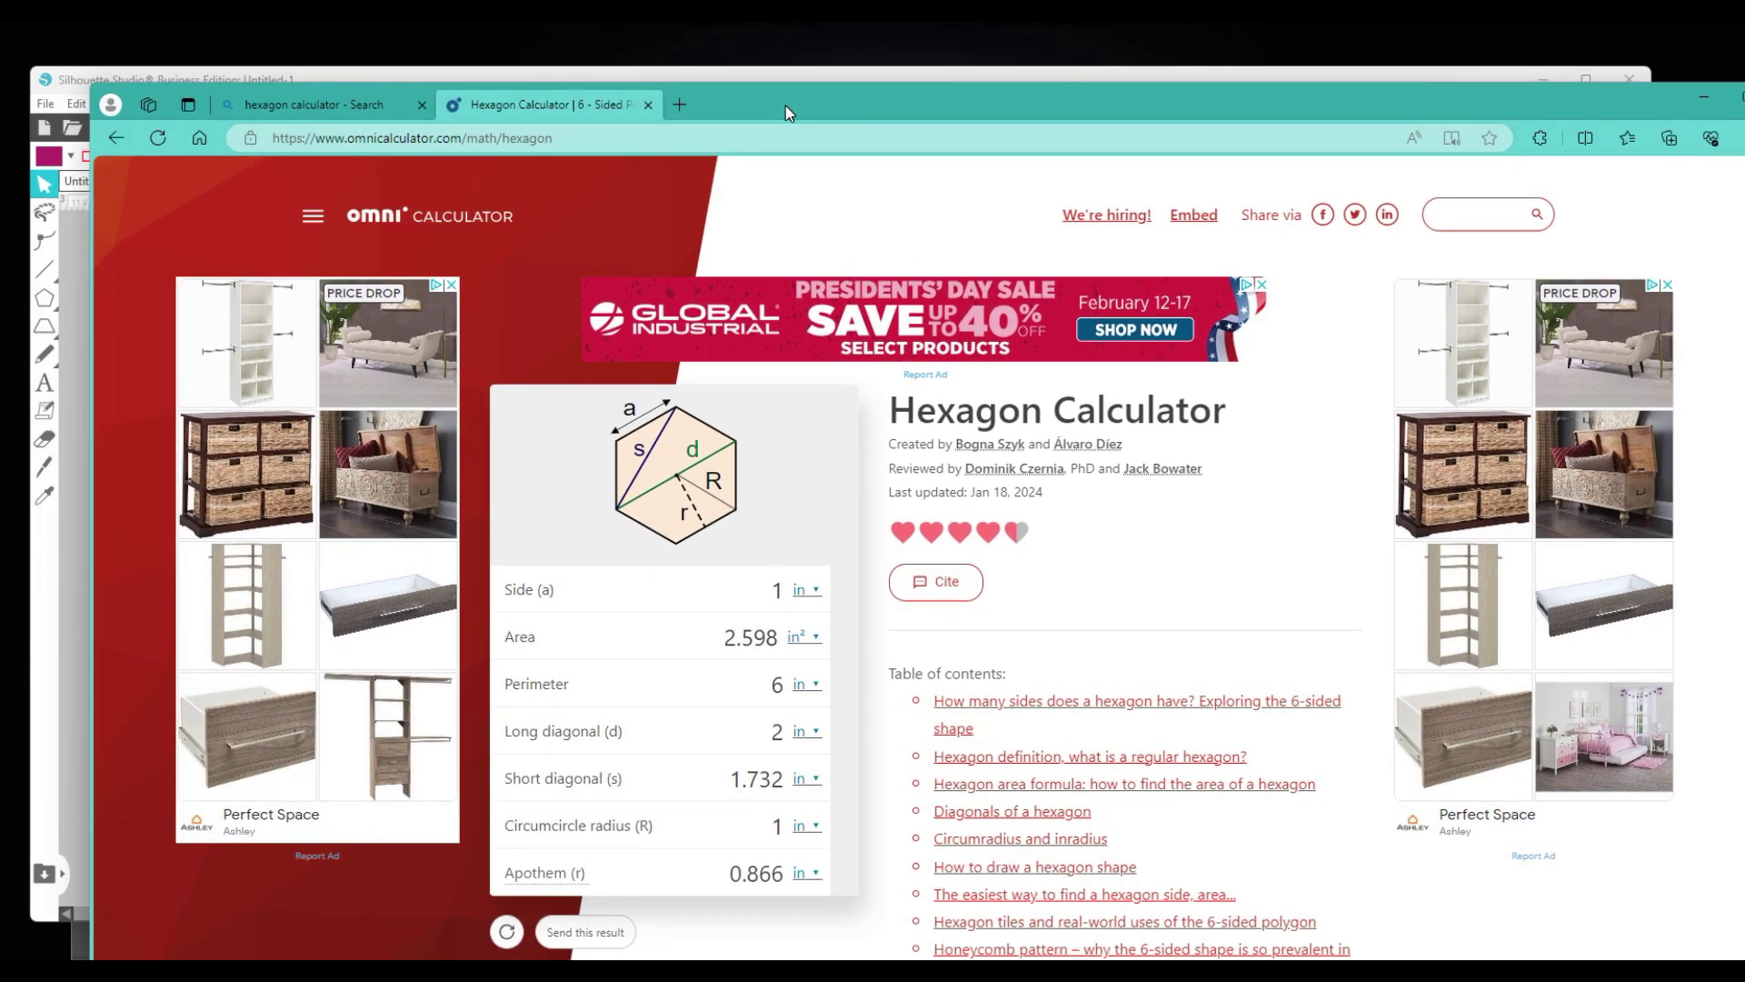
key(super+Down)
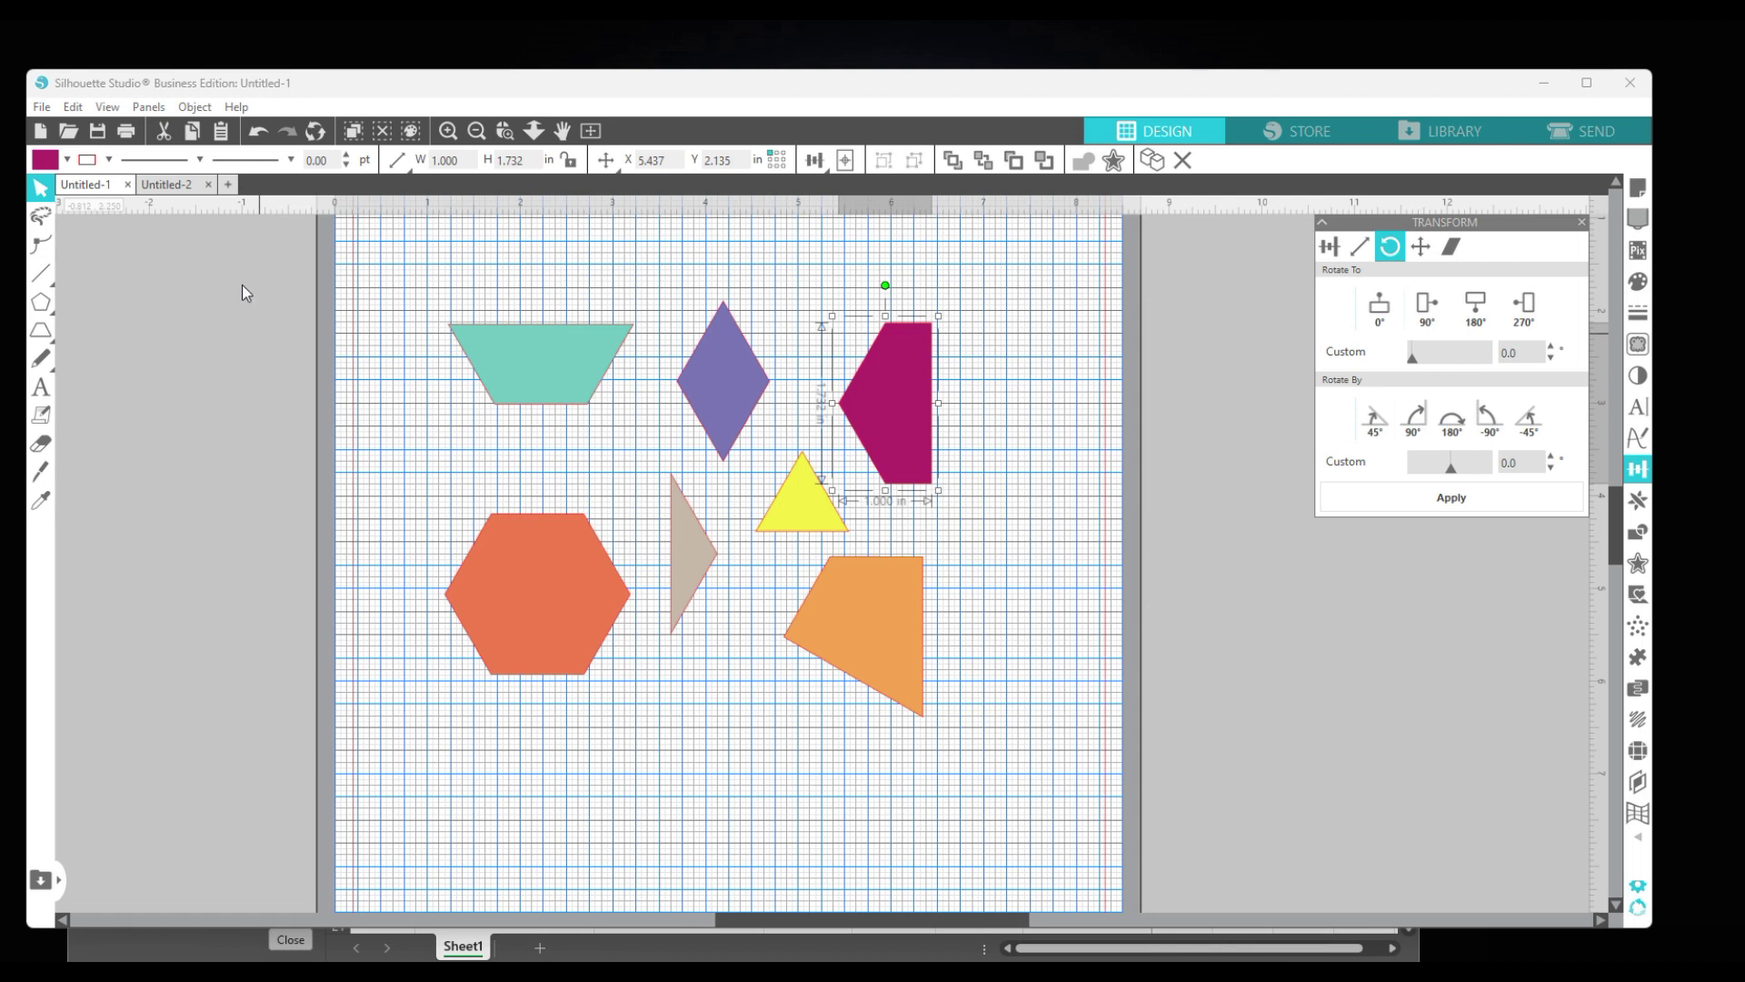
Move the teal trapezoid and the beige triangle slightly down on the page.
drag(581, 368, 564, 535)
key(ctrl+z)
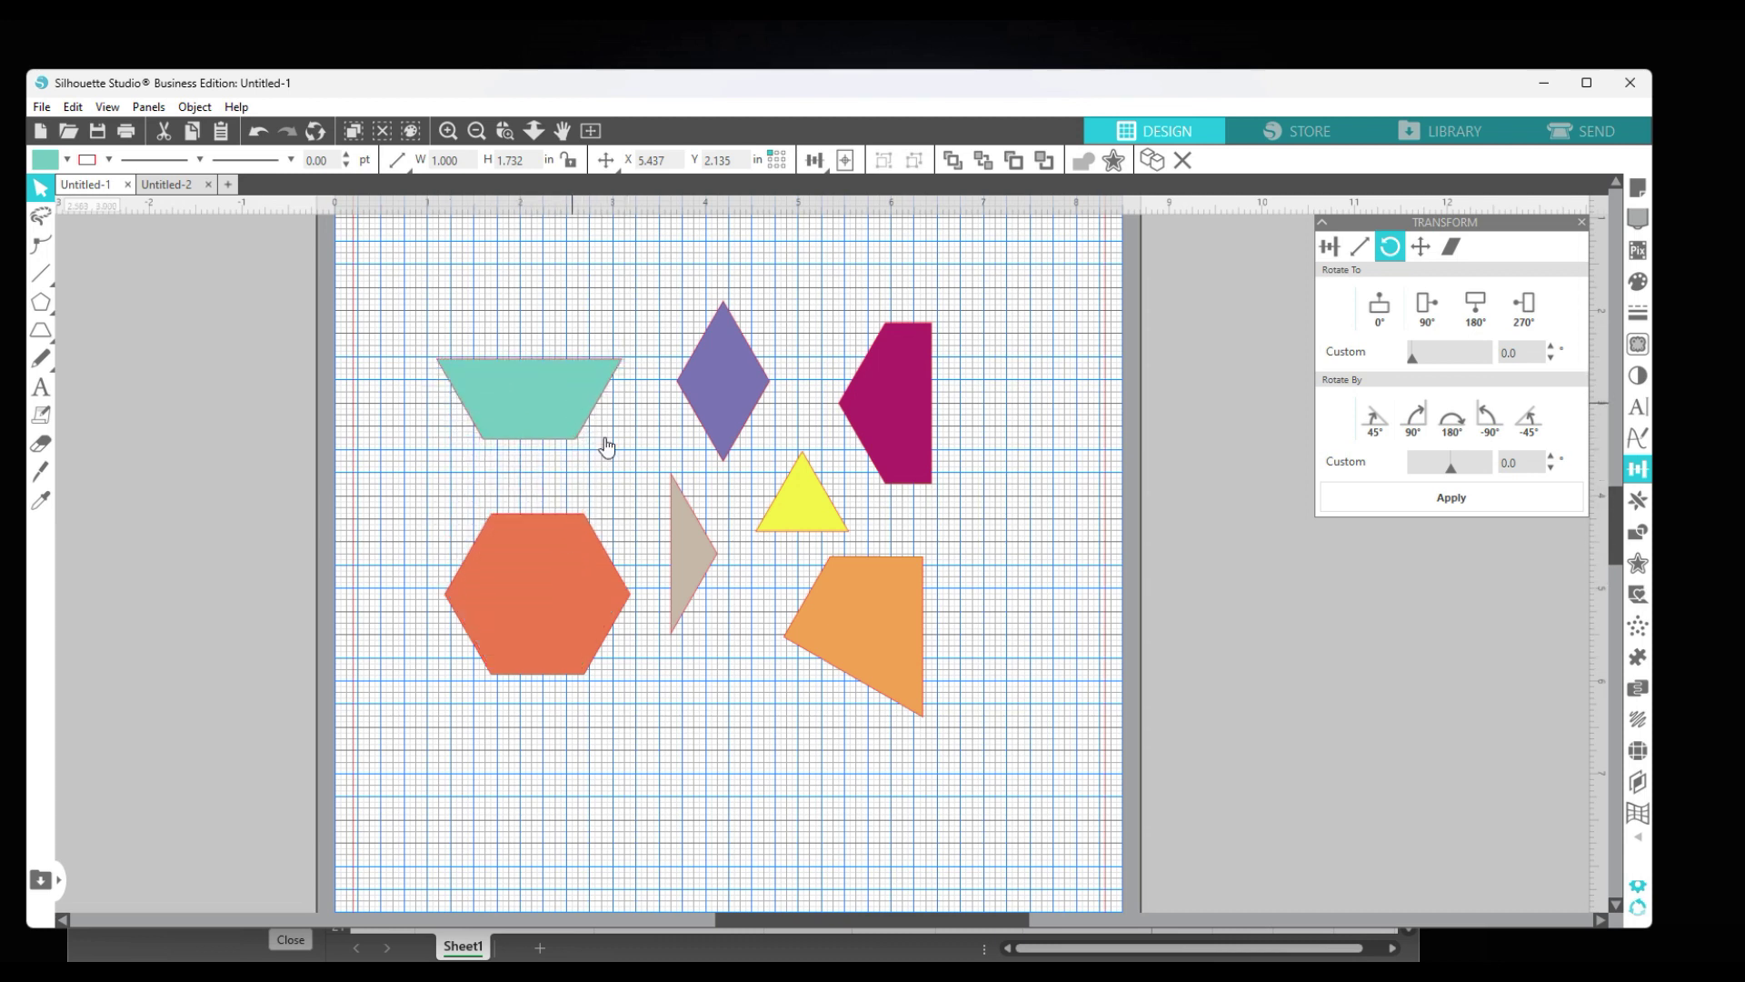
mouse_move(678, 565)
mouse_down()
mouse_move(565, 596)
mouse_move(651, 624)
mouse_move(680, 582)
mouse_up()
Remove the fill colour from the orange hexagon.
click(521, 608)
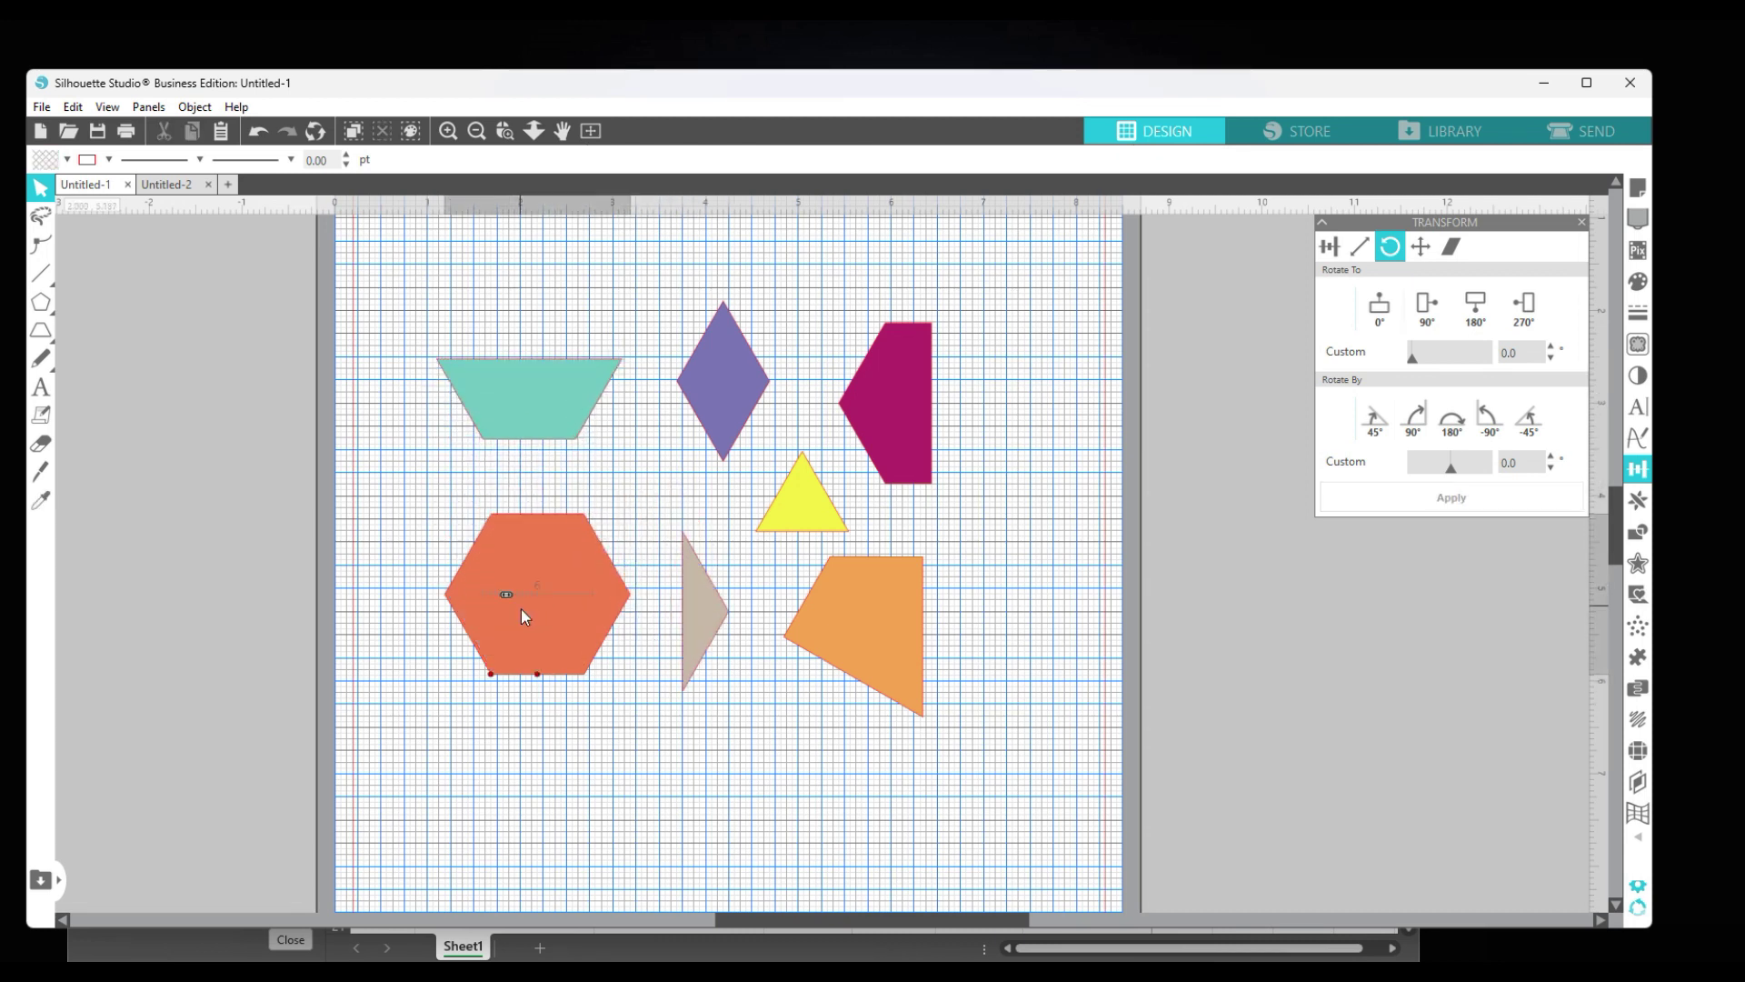
click(67, 159)
click(78, 191)
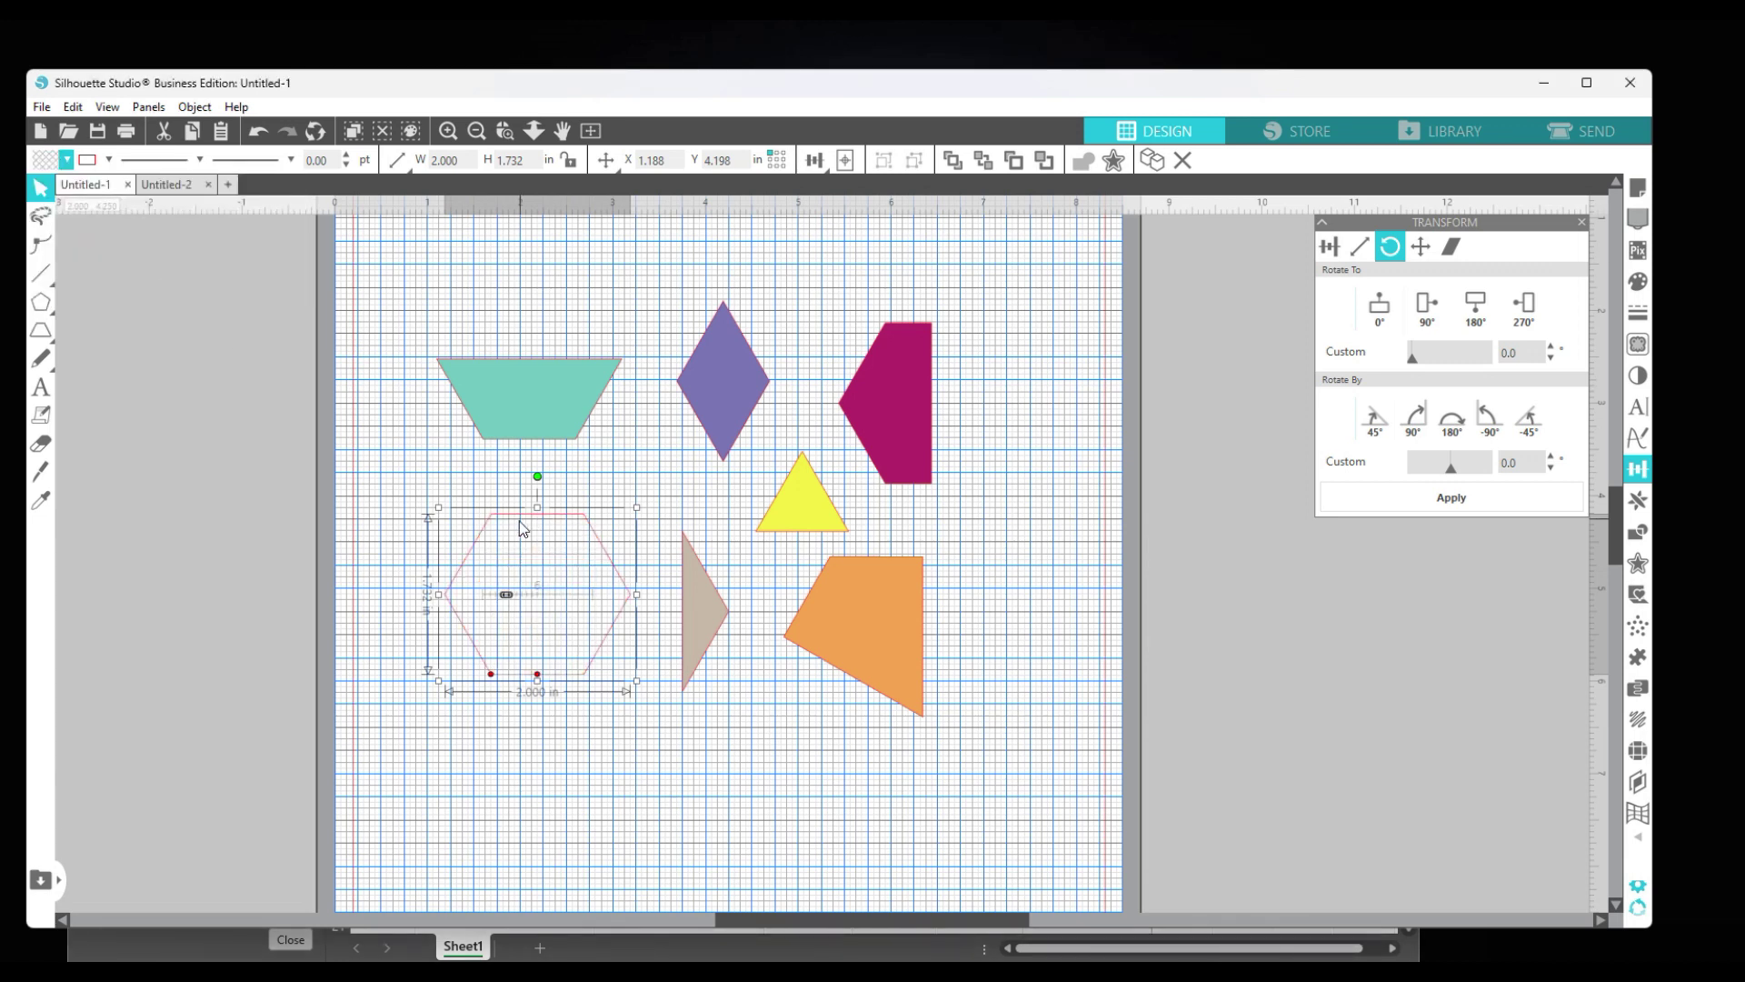
Reposition the beige triangle, purple diamond, yellow triangle, magenta half-hexagon and orange quadrilateral around the page.
drag(713, 603, 684, 561)
key(Escape)
mouse_move(722, 365)
mouse_down()
mouse_move(592, 712)
mouse_move(629, 656)
mouse_move(499, 577)
mouse_move(669, 460)
mouse_move(729, 344)
mouse_up()
key(Escape)
drag(810, 515, 864, 322)
drag(867, 637, 850, 604)
Select the unfilled hexagon by its outline and fill it with magenta.
click(488, 571)
click(489, 609)
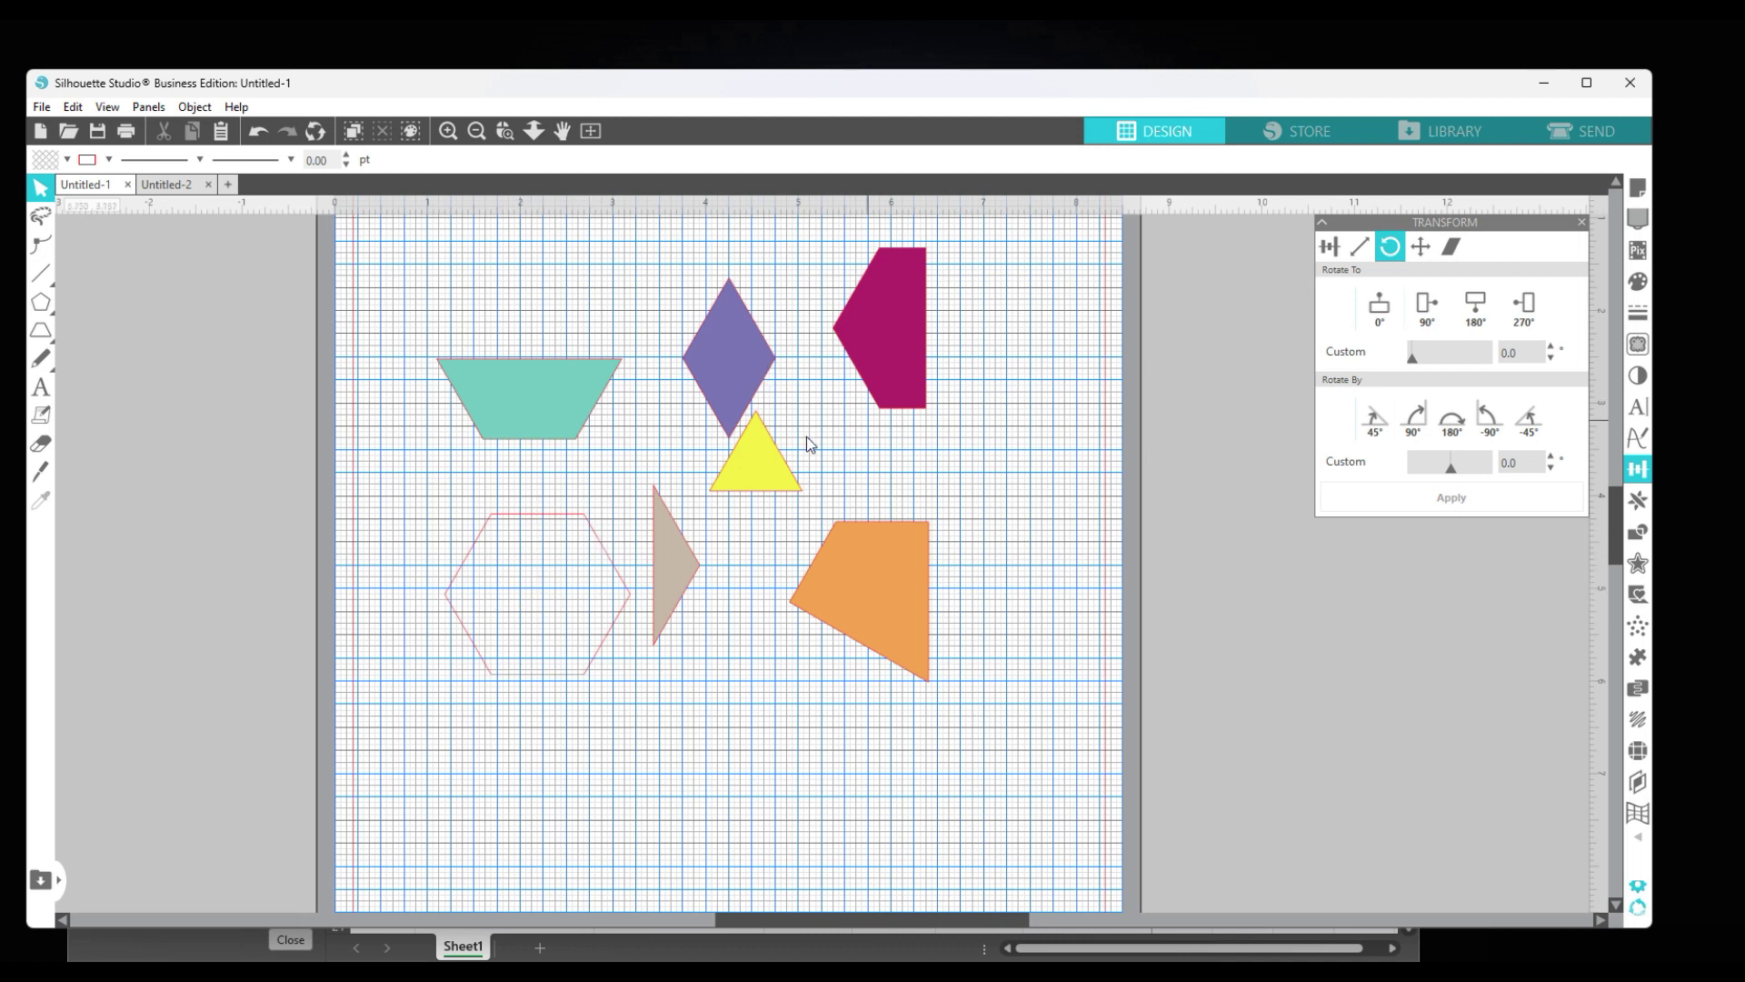
click(621, 568)
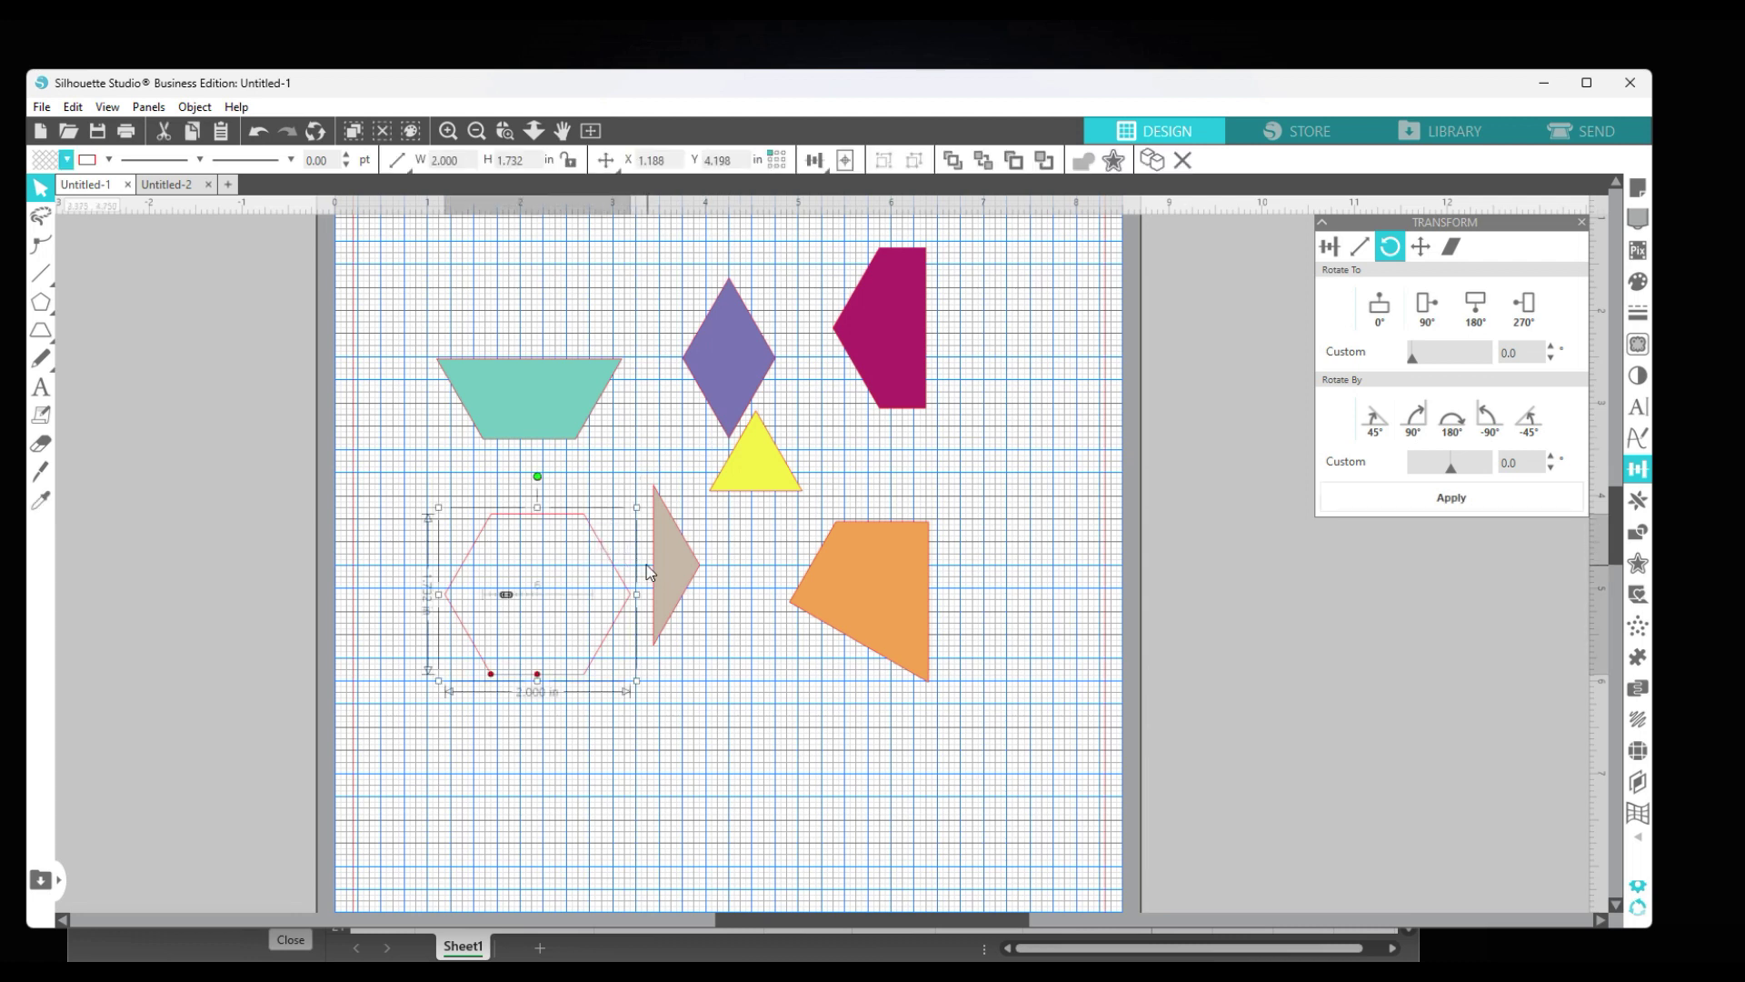
click(67, 160)
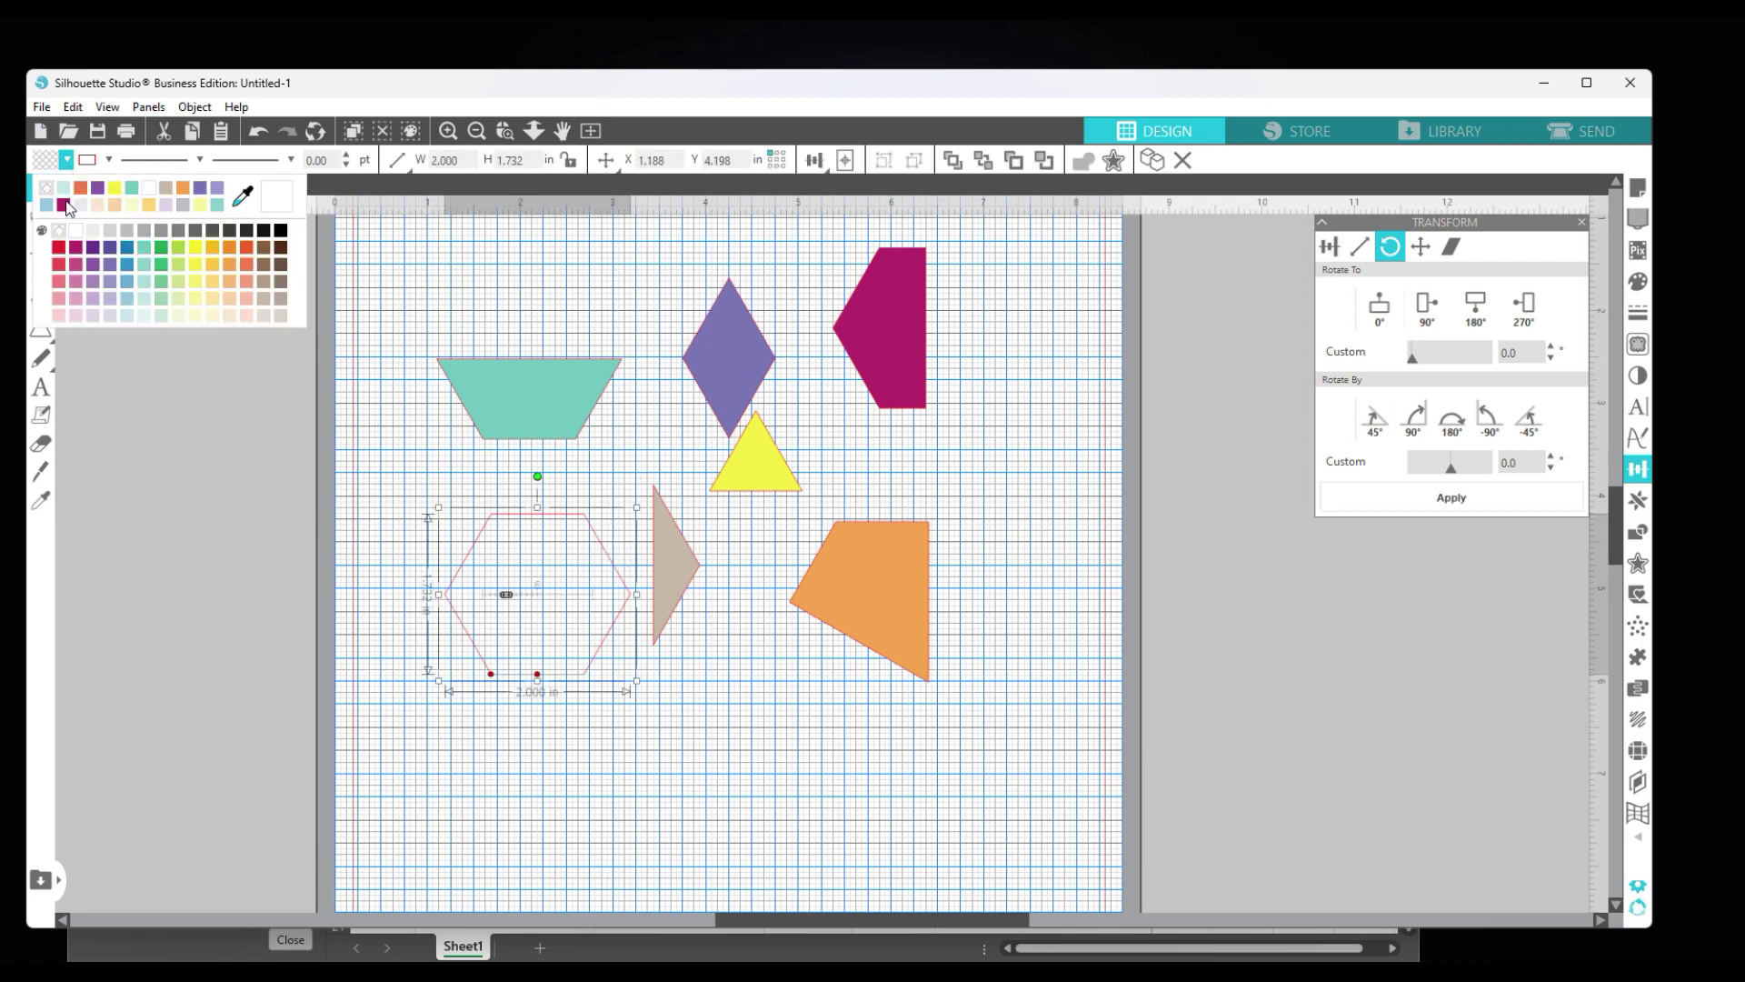
click(63, 204)
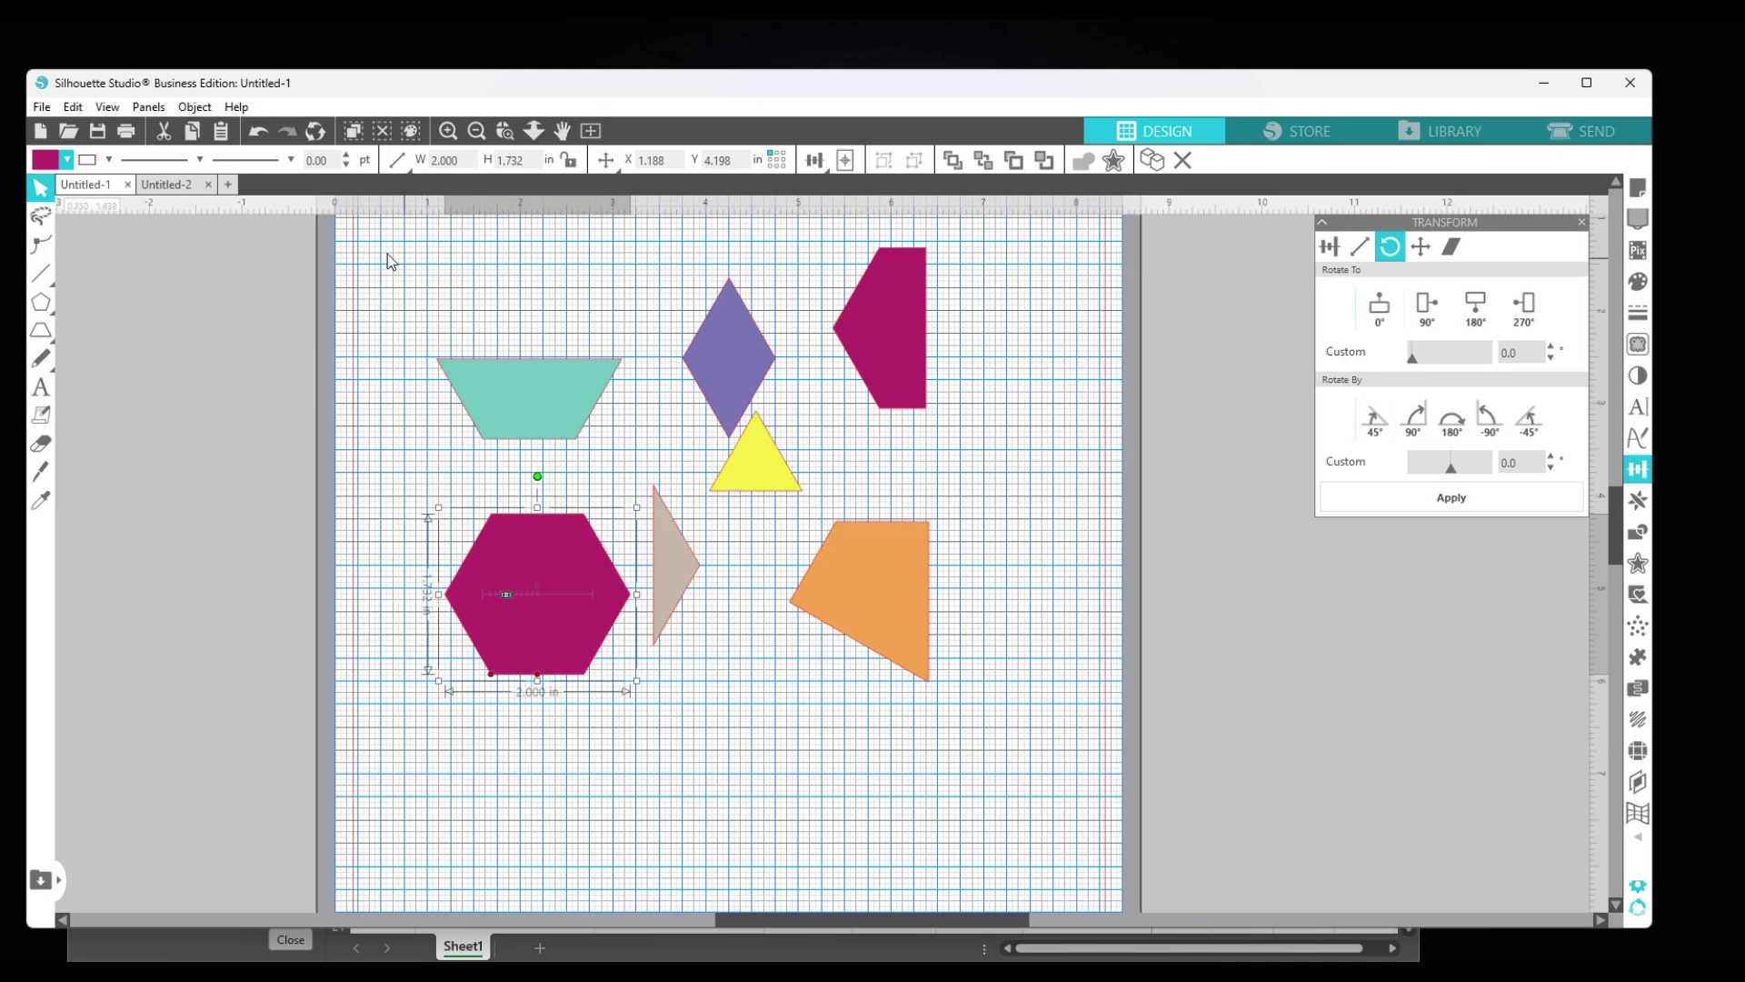
Switch to the Untitled-2 document and turn on Show Grid and Snap to Grid in its page setup.
click(167, 187)
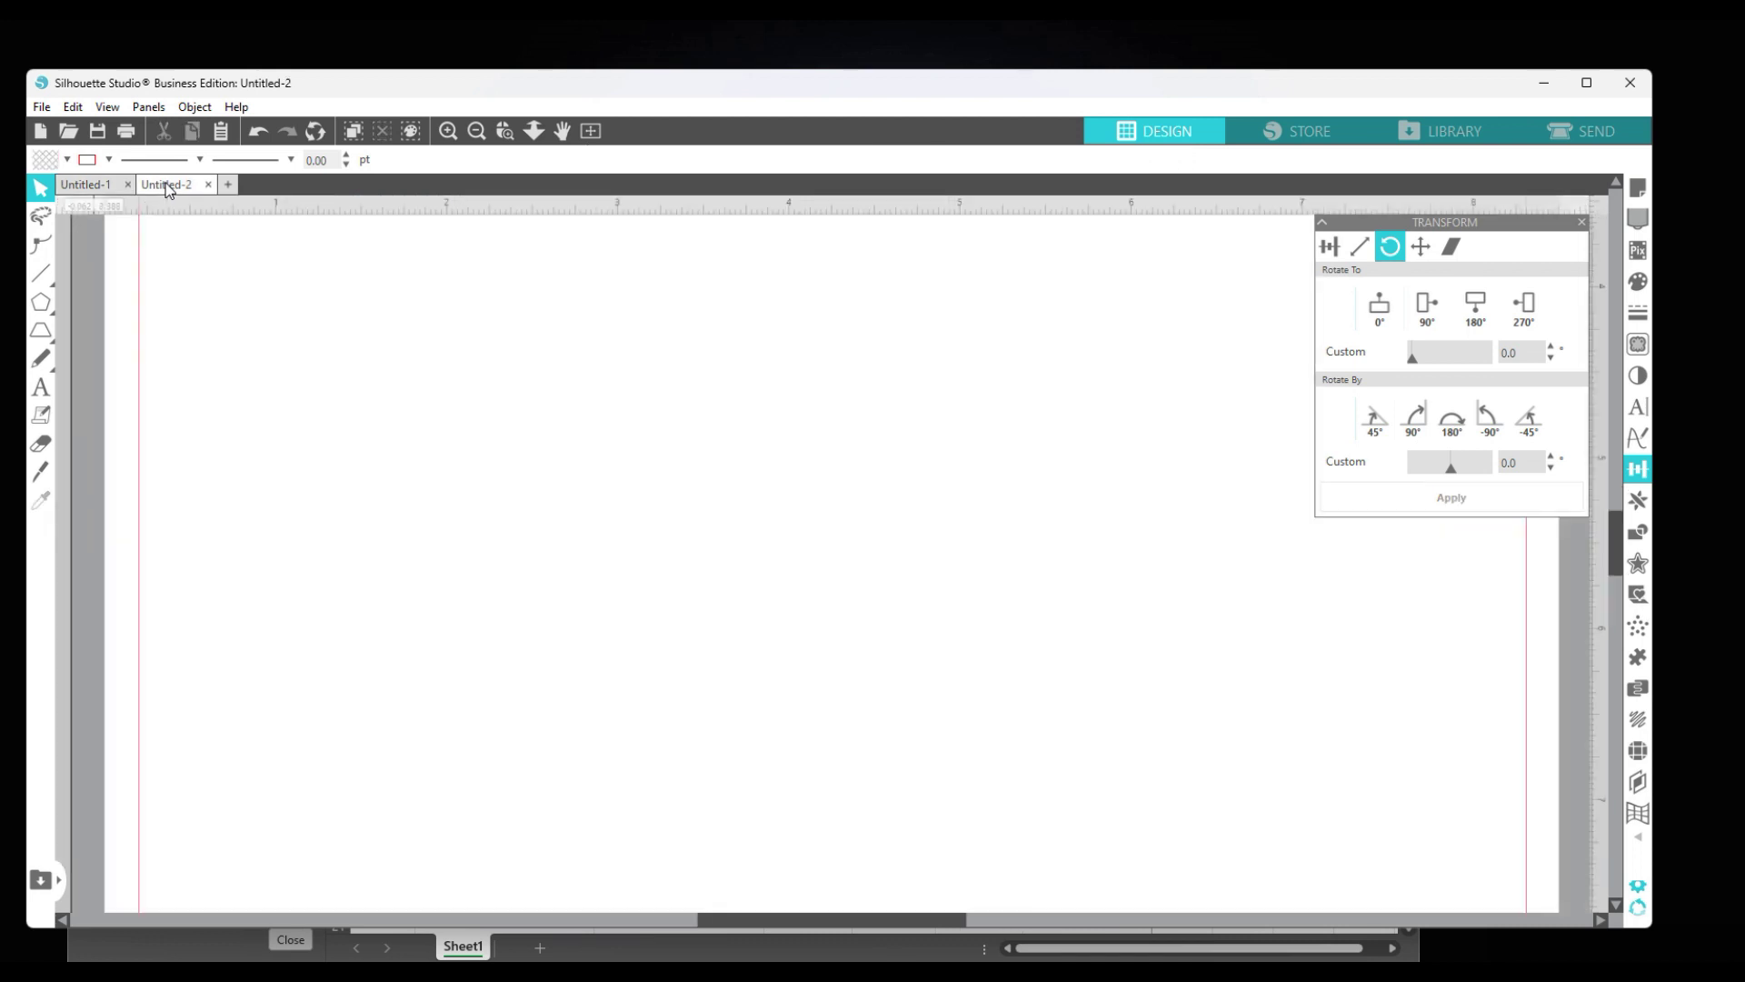
click(1639, 190)
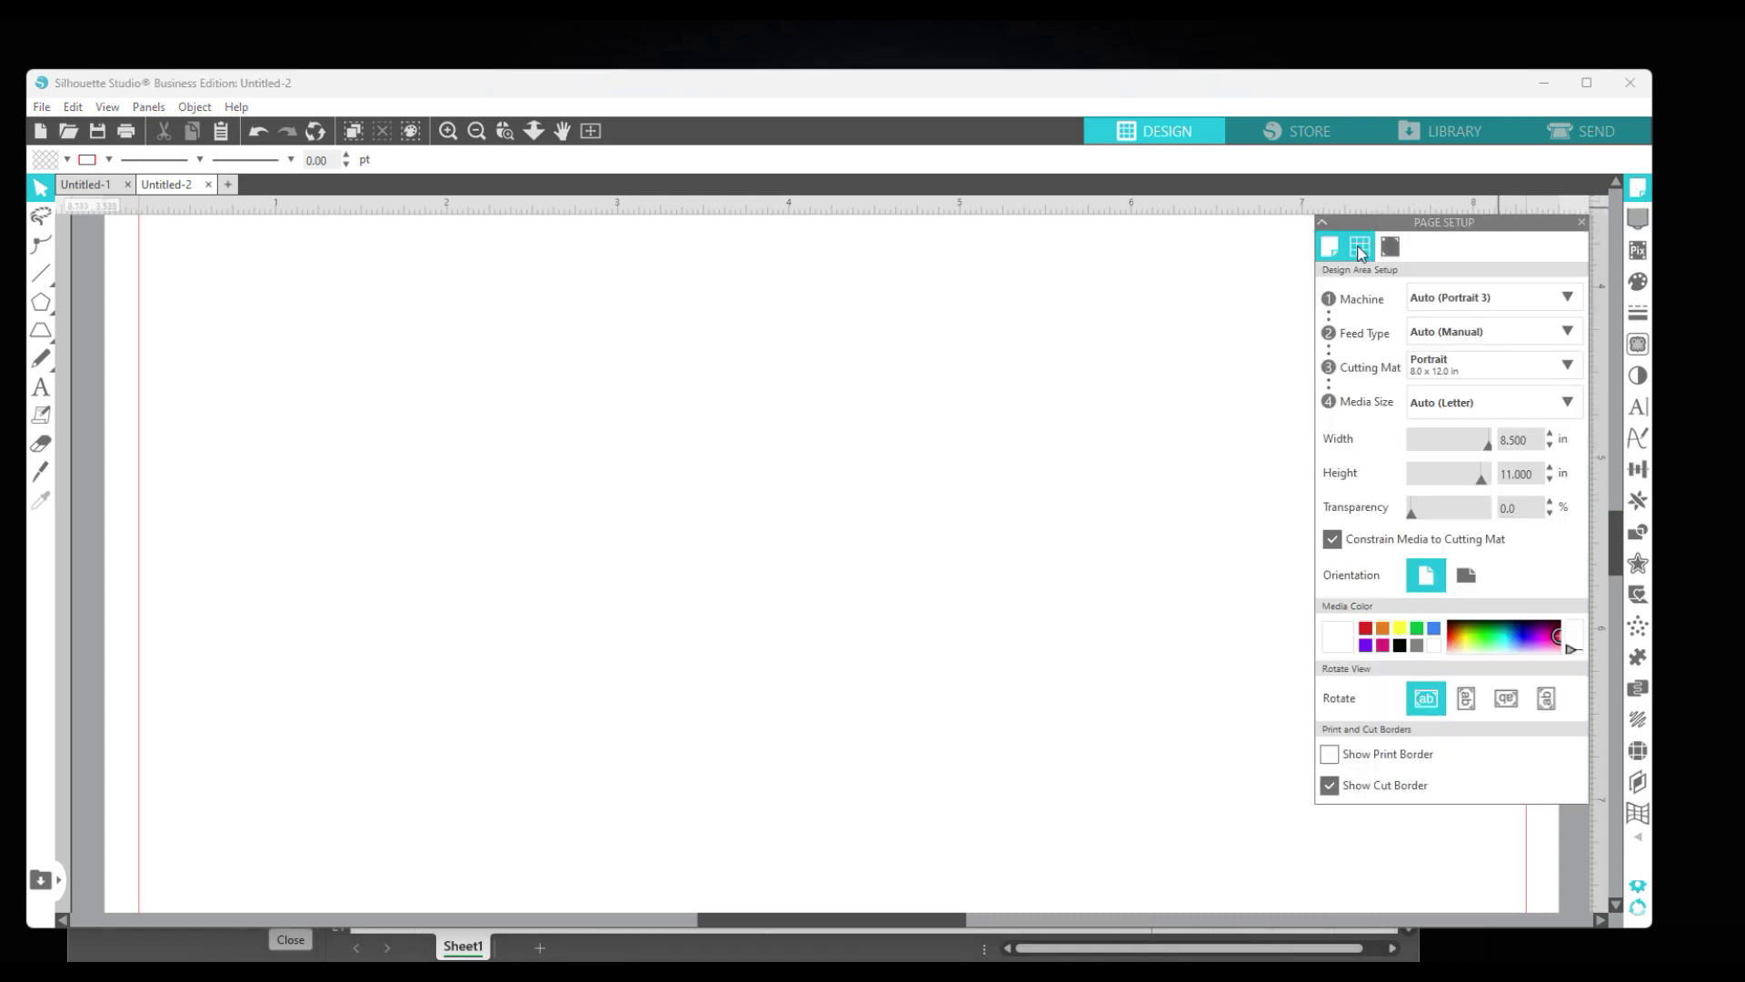
click(1361, 247)
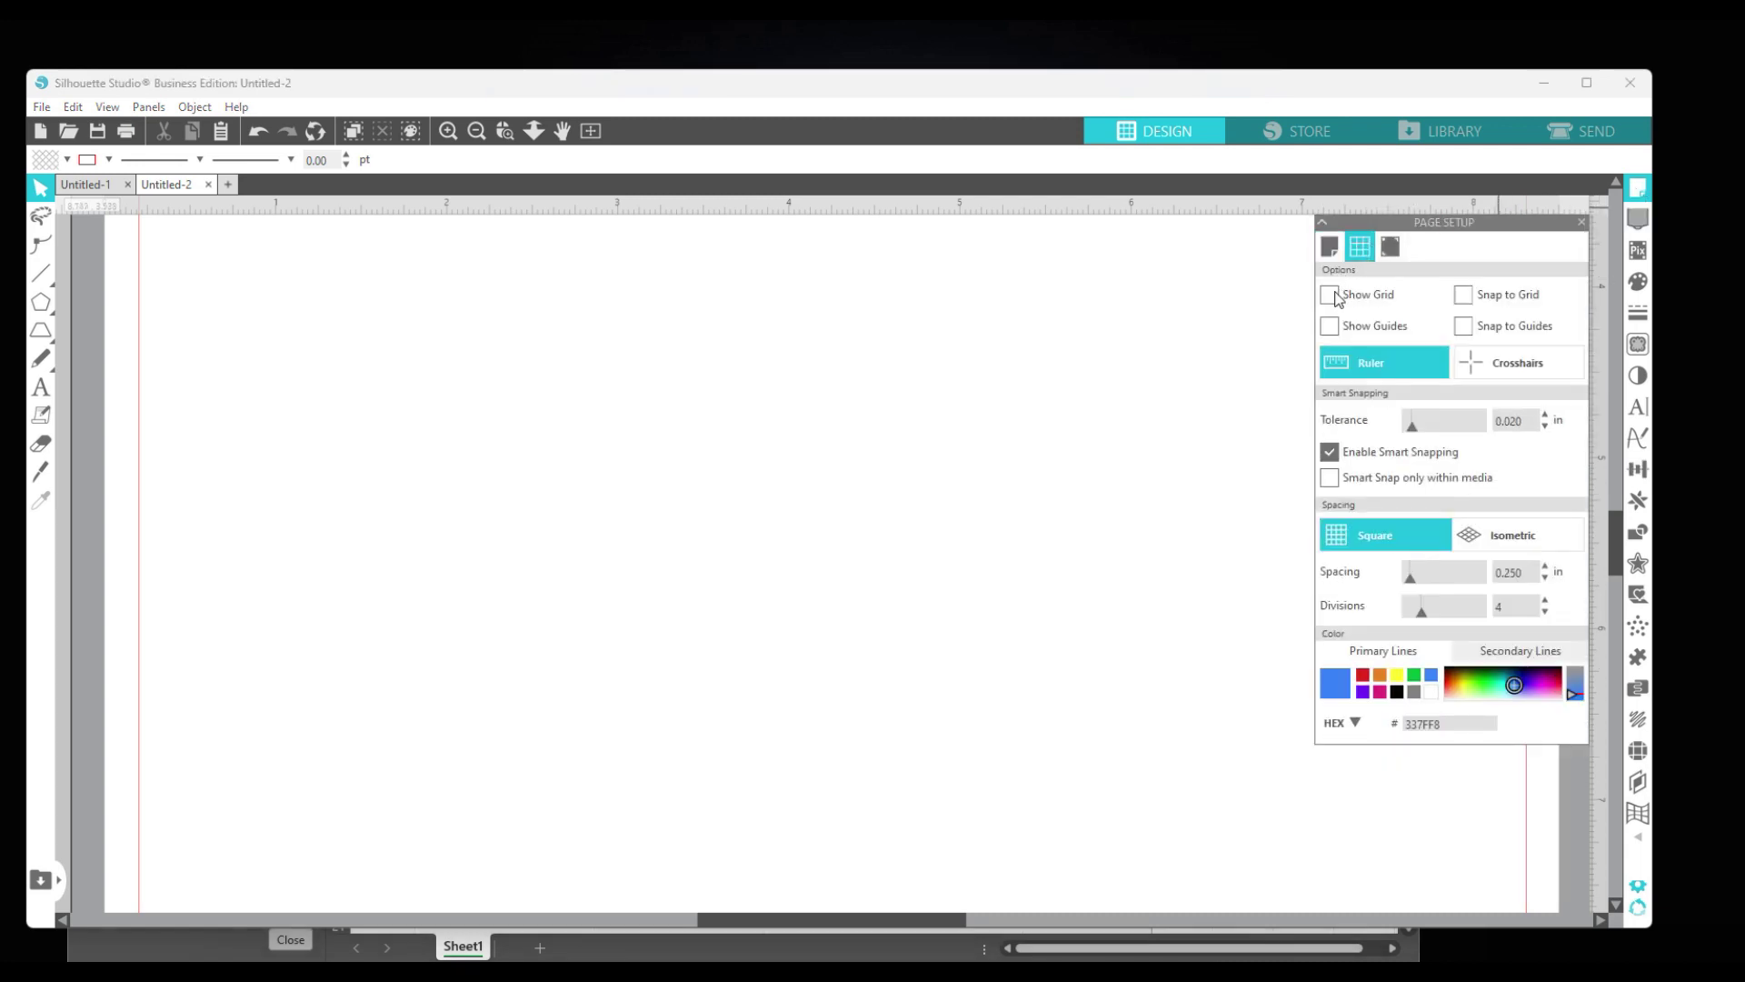
click(1331, 295)
click(1461, 296)
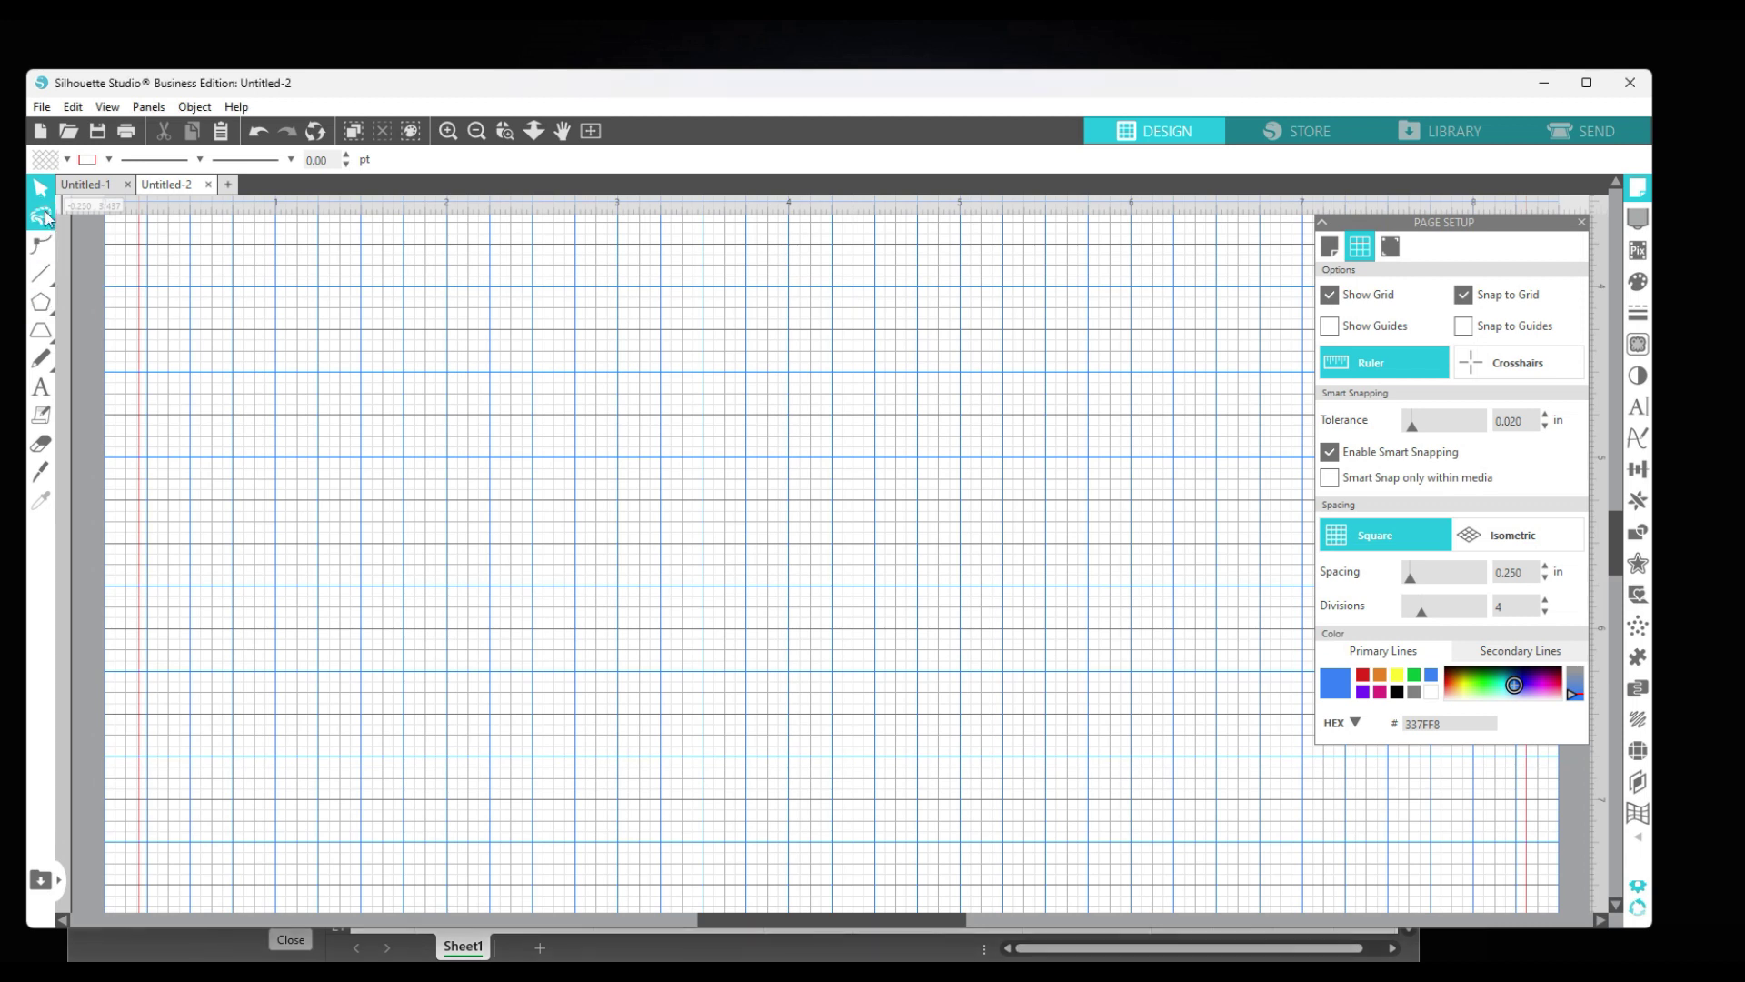
Draw a regular pentagon about 1.18 in wide and 1.12 in high, aligning its bottom edge with a grid line.
mouse_move(41, 307)
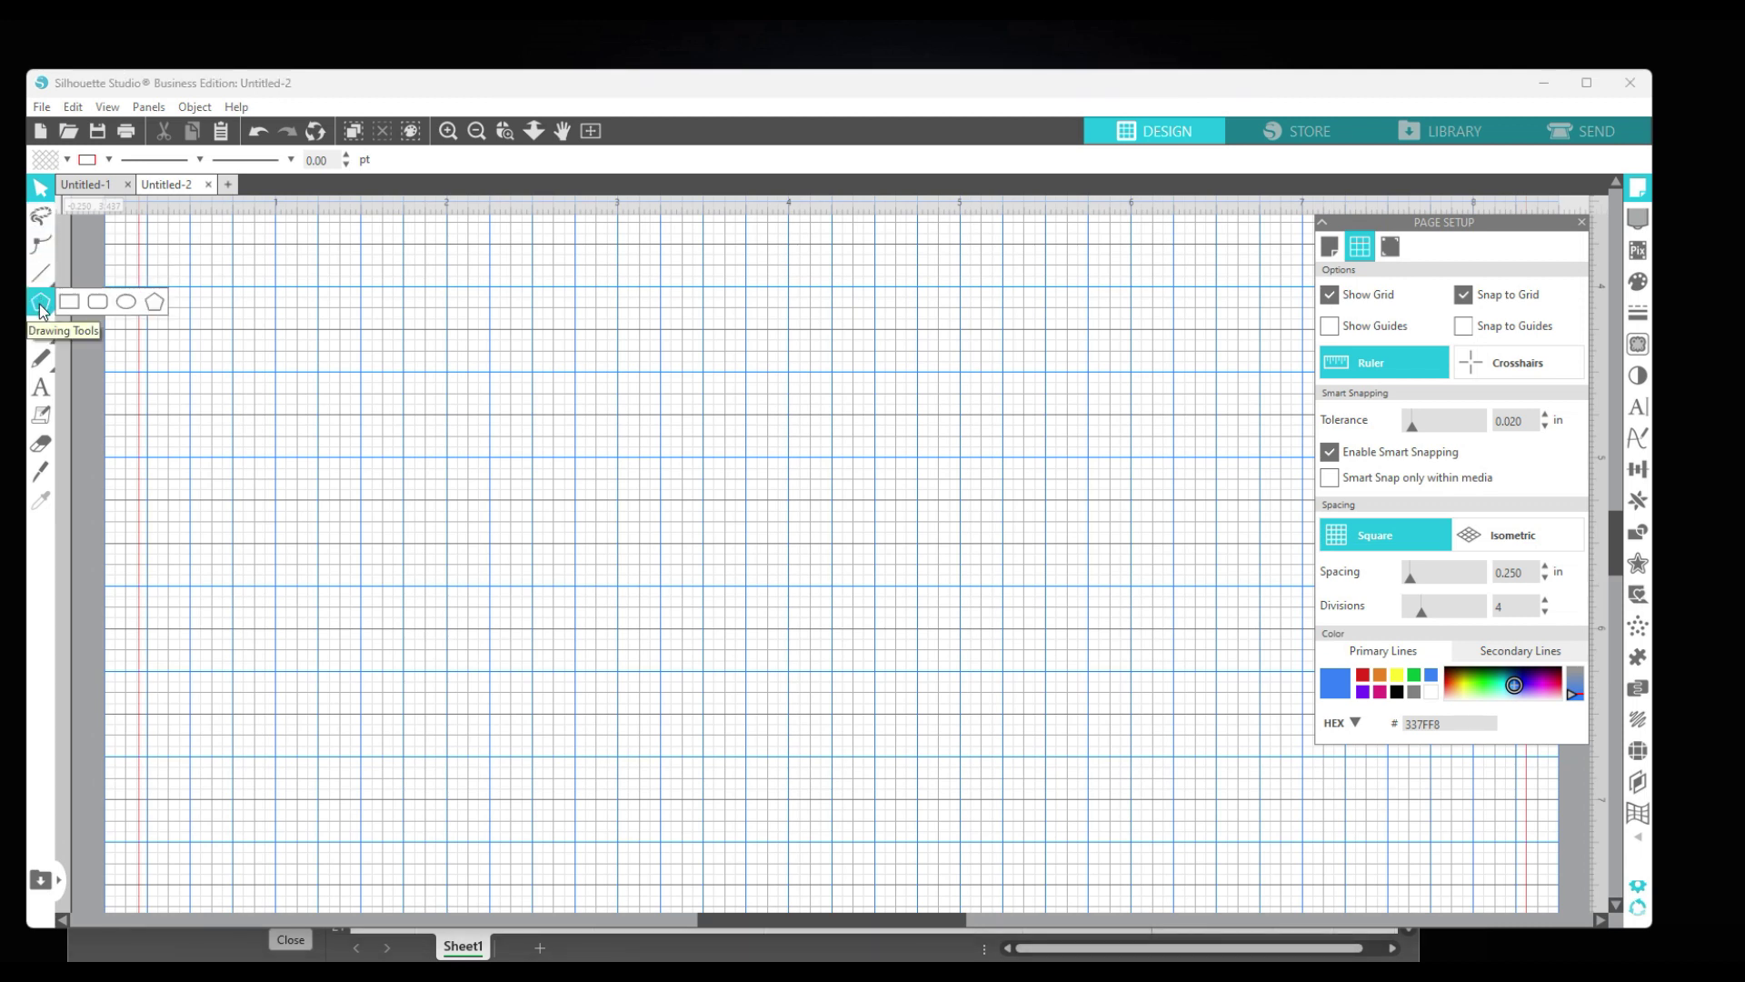
click(155, 304)
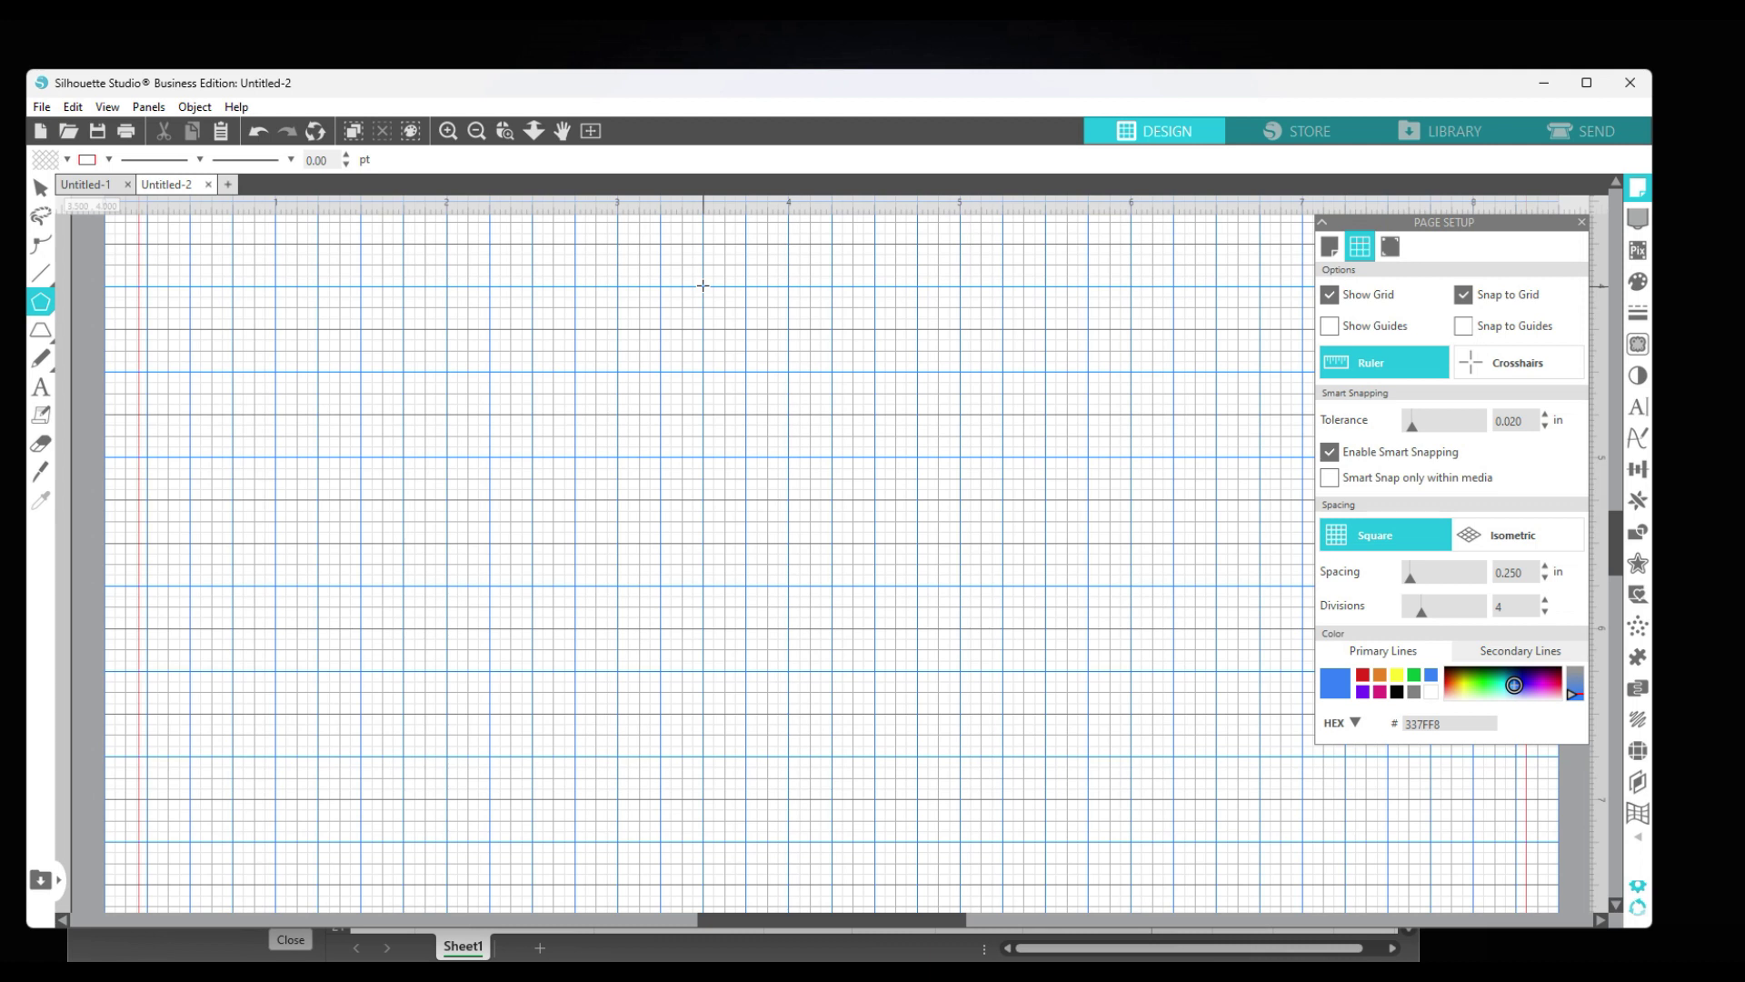
click(702, 286)
mouse_move(703, 288)
mouse_down()
mouse_move(703, 336)
mouse_move(583, 368)
mouse_move(707, 368)
mouse_up()
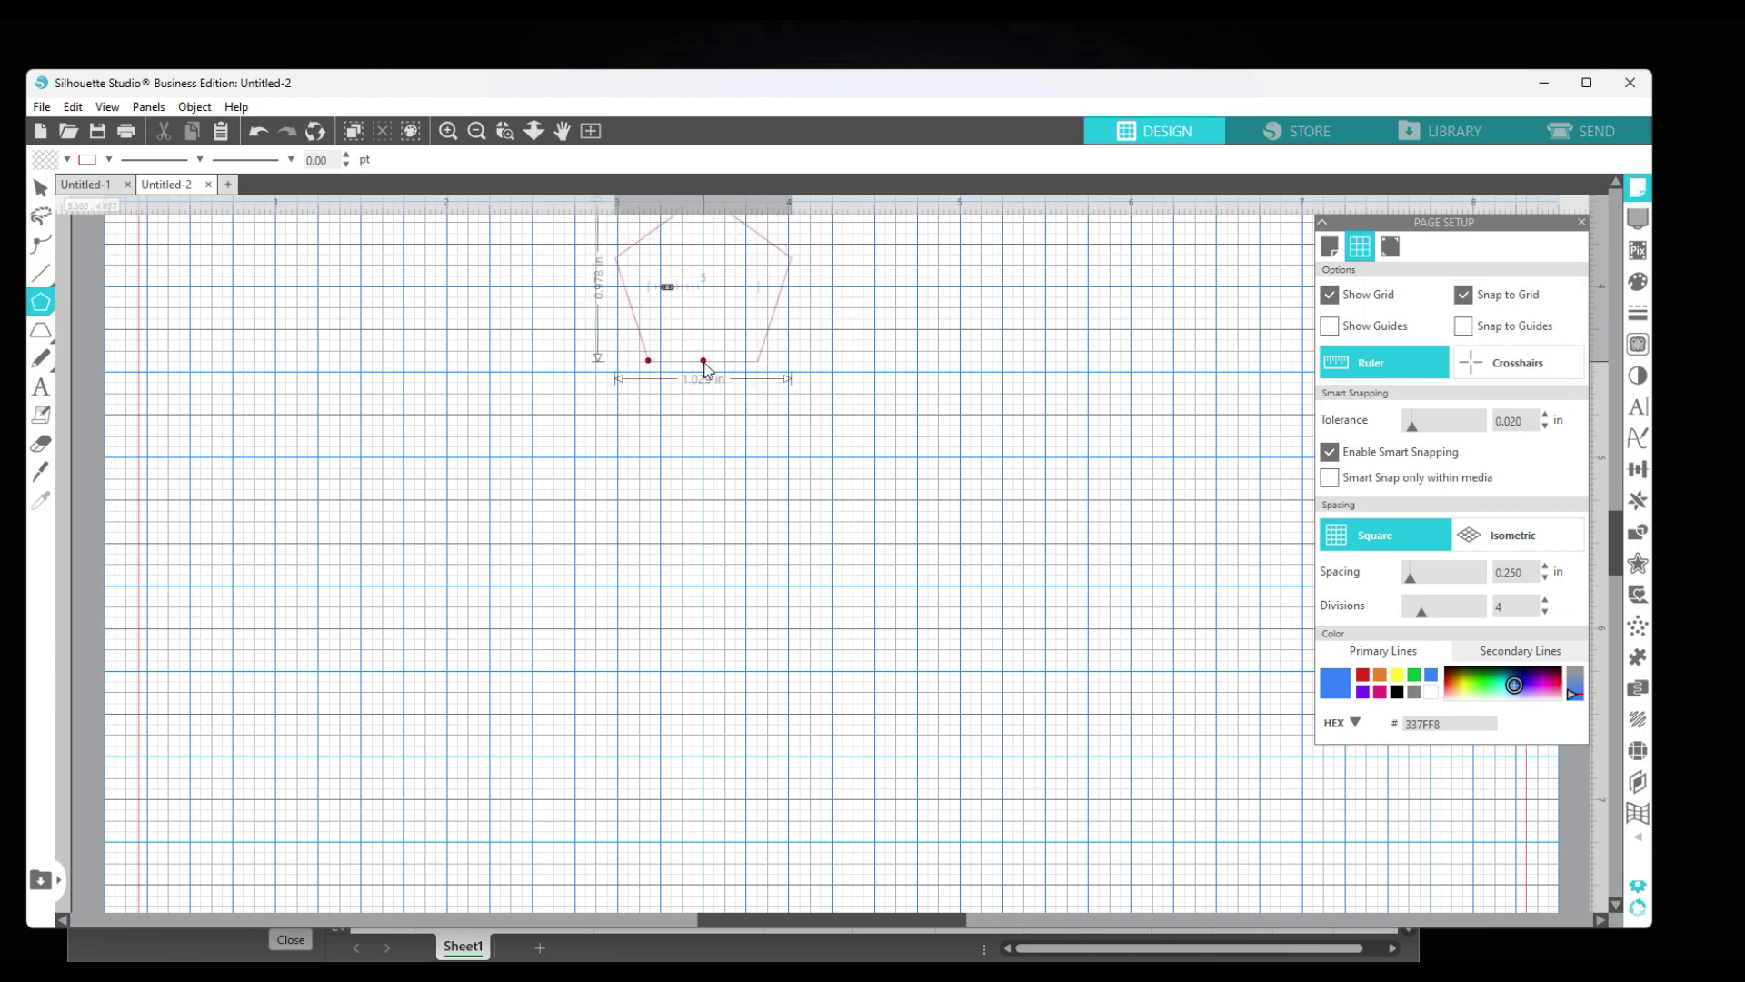
drag(705, 363, 702, 367)
drag(700, 365, 698, 375)
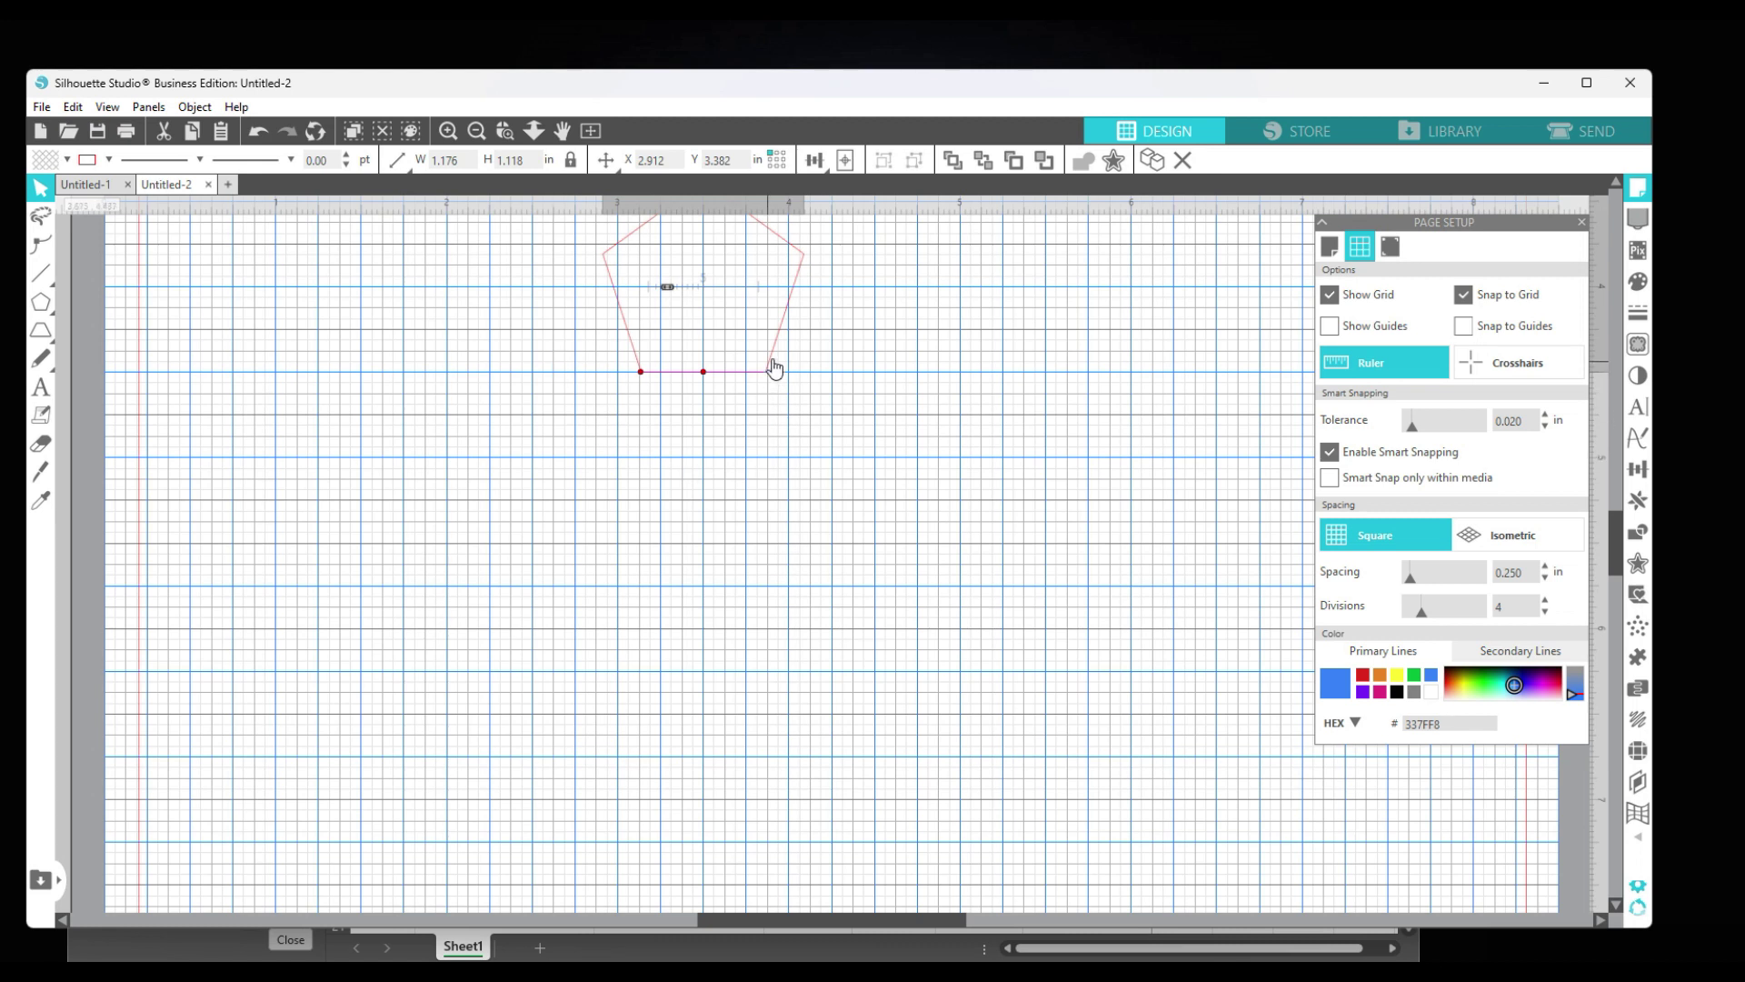
Move the pentagon down the page, change it to a six-sided polygon, and select it.
drag(777, 354, 767, 459)
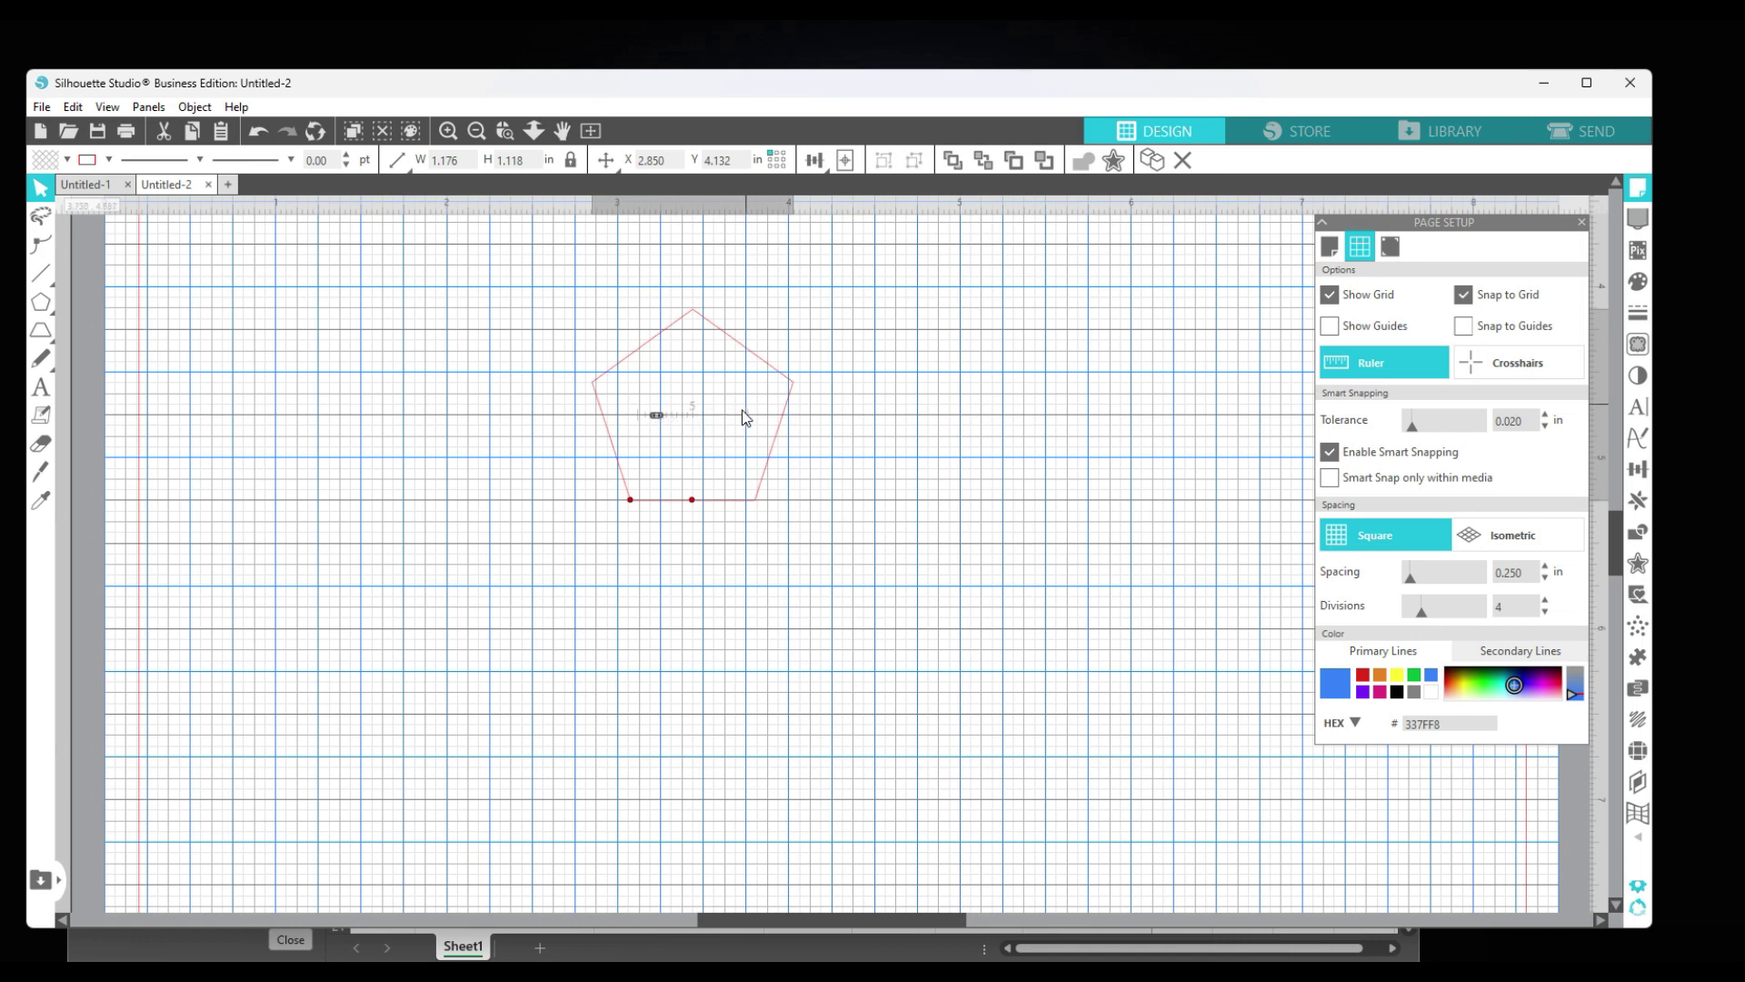
drag(664, 424, 663, 417)
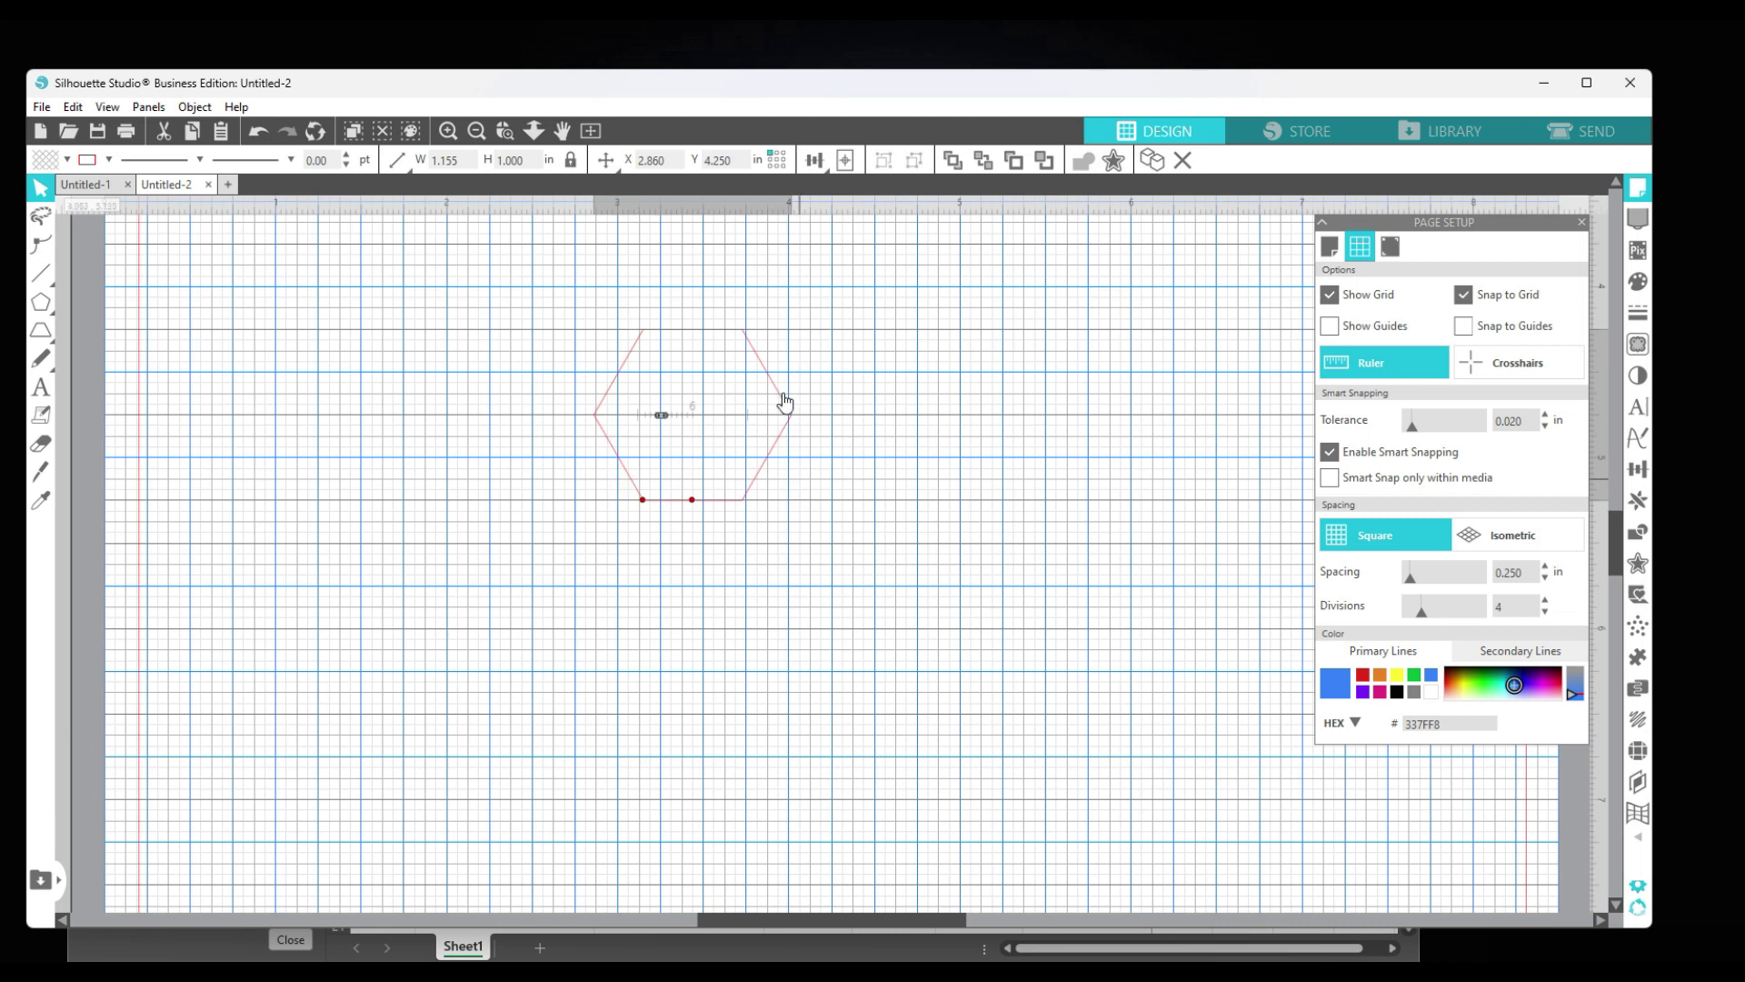
click(749, 501)
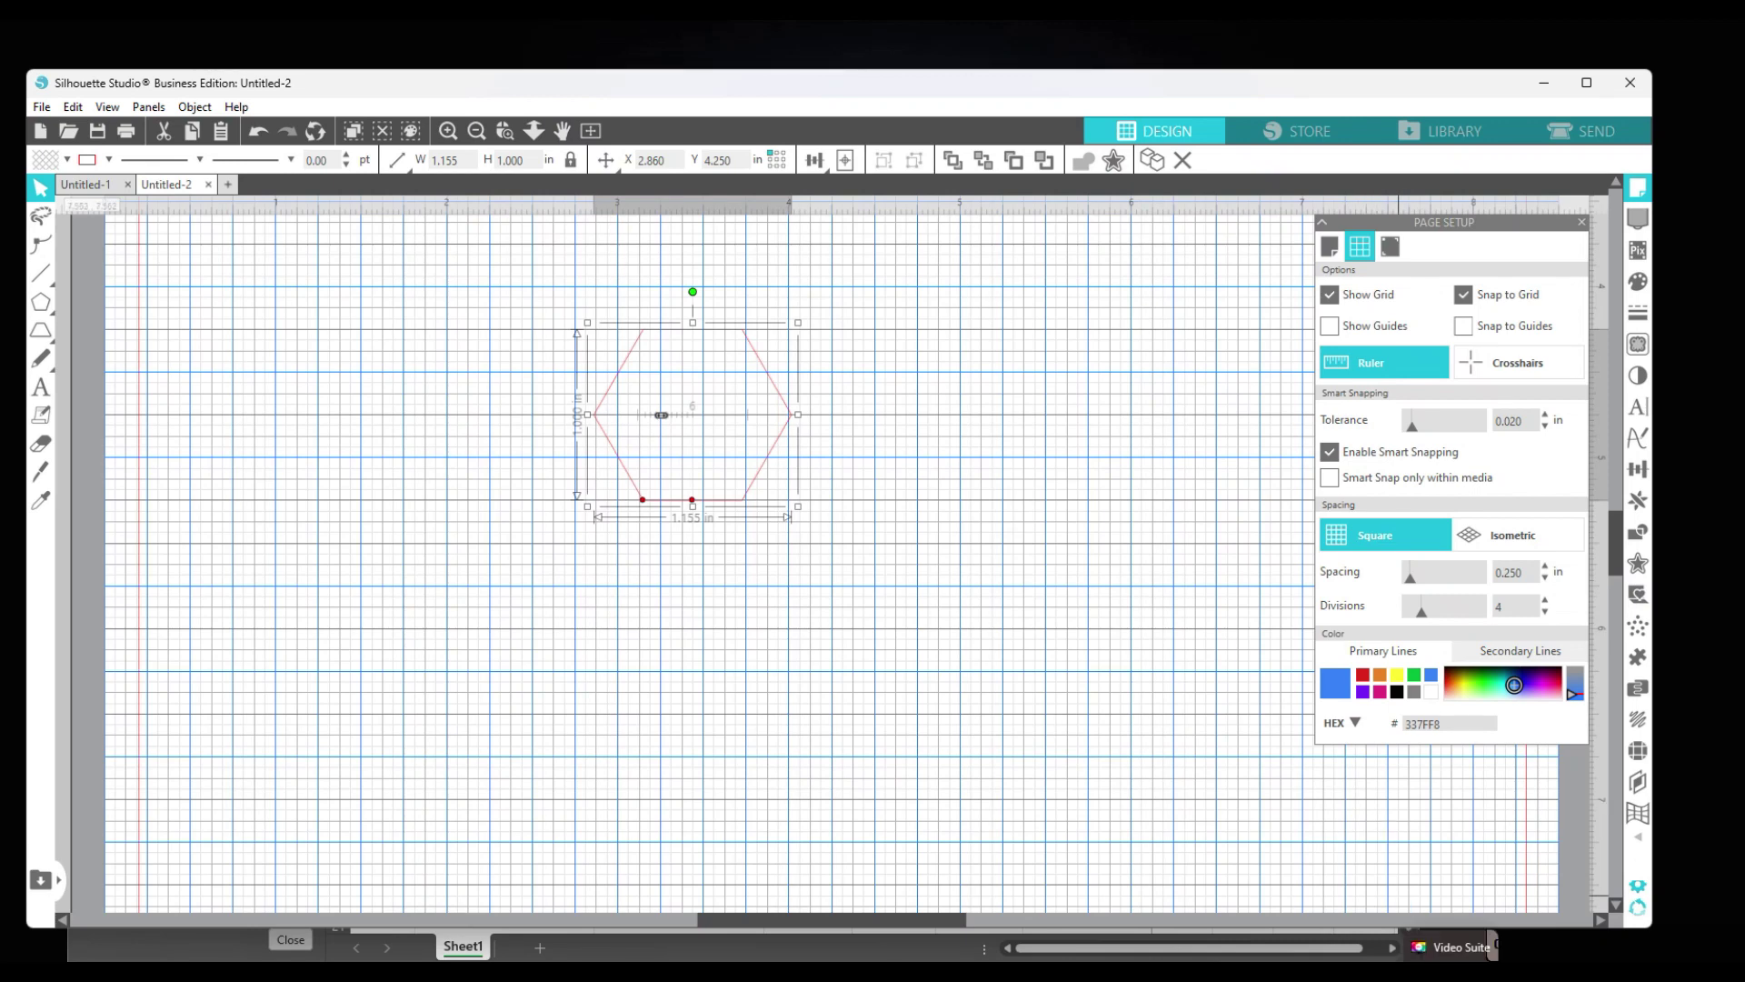
Open the saved hexagon calculator screenshot, check the long and short diagonals, and minimize it.
mouse_move(1409, 971)
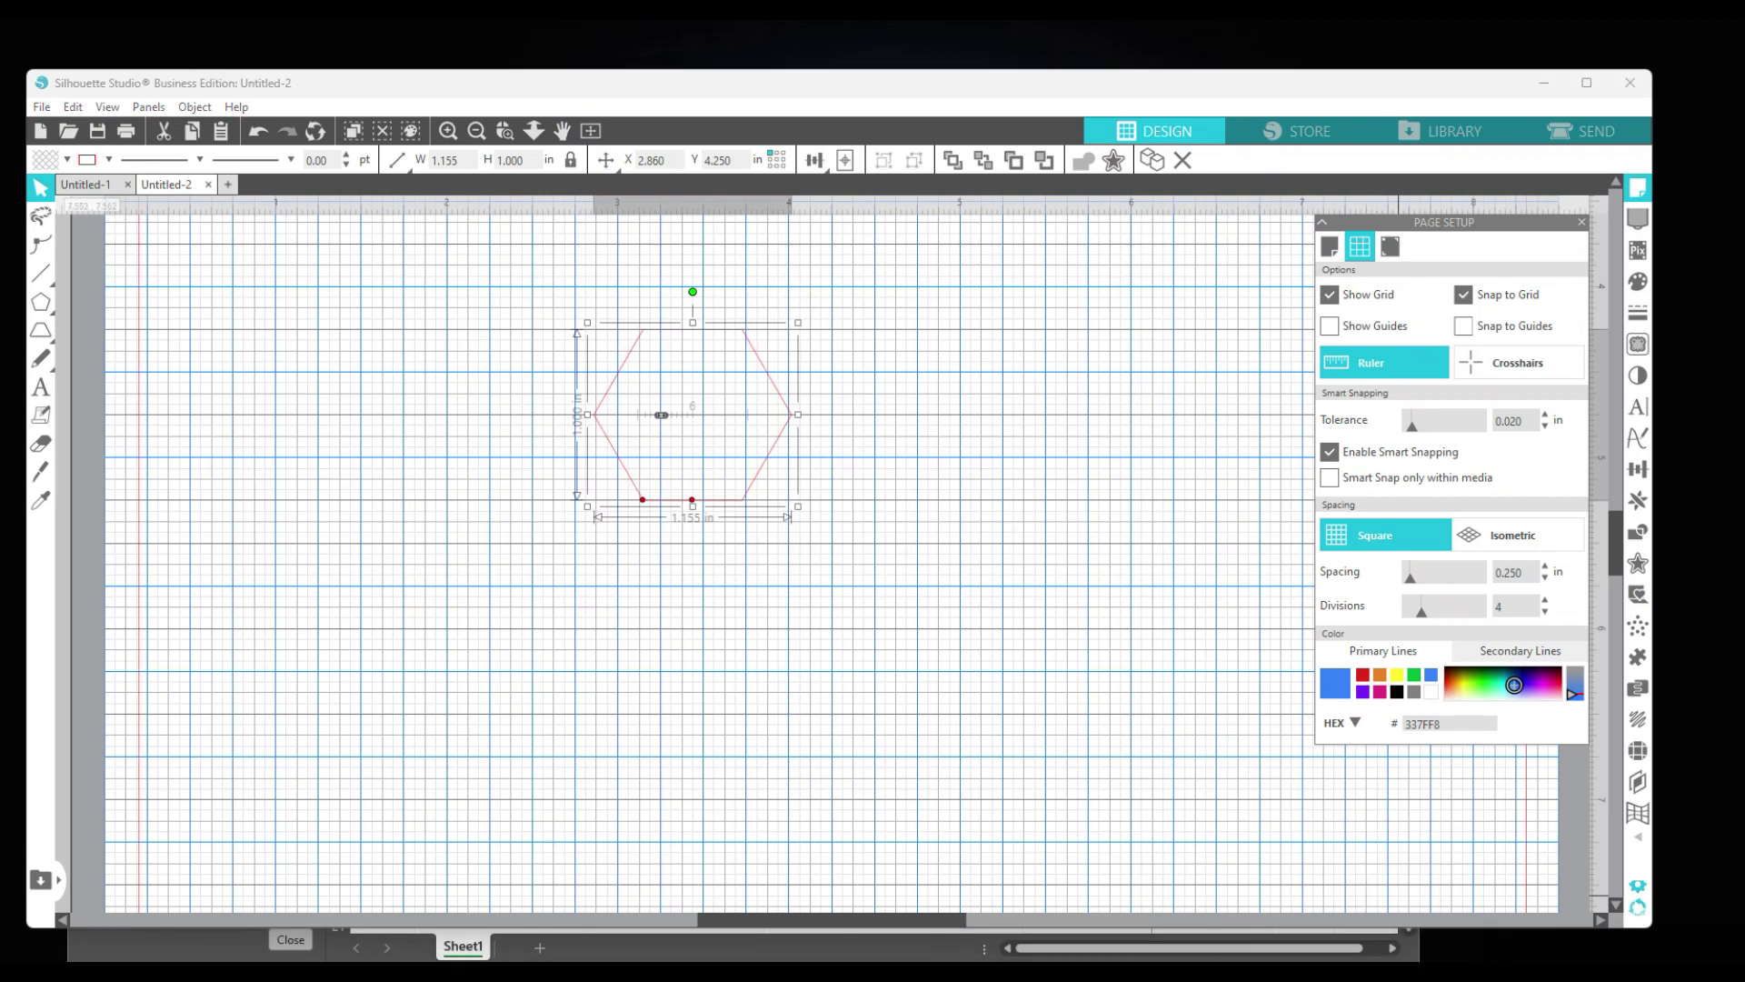
key(alt+Tab)
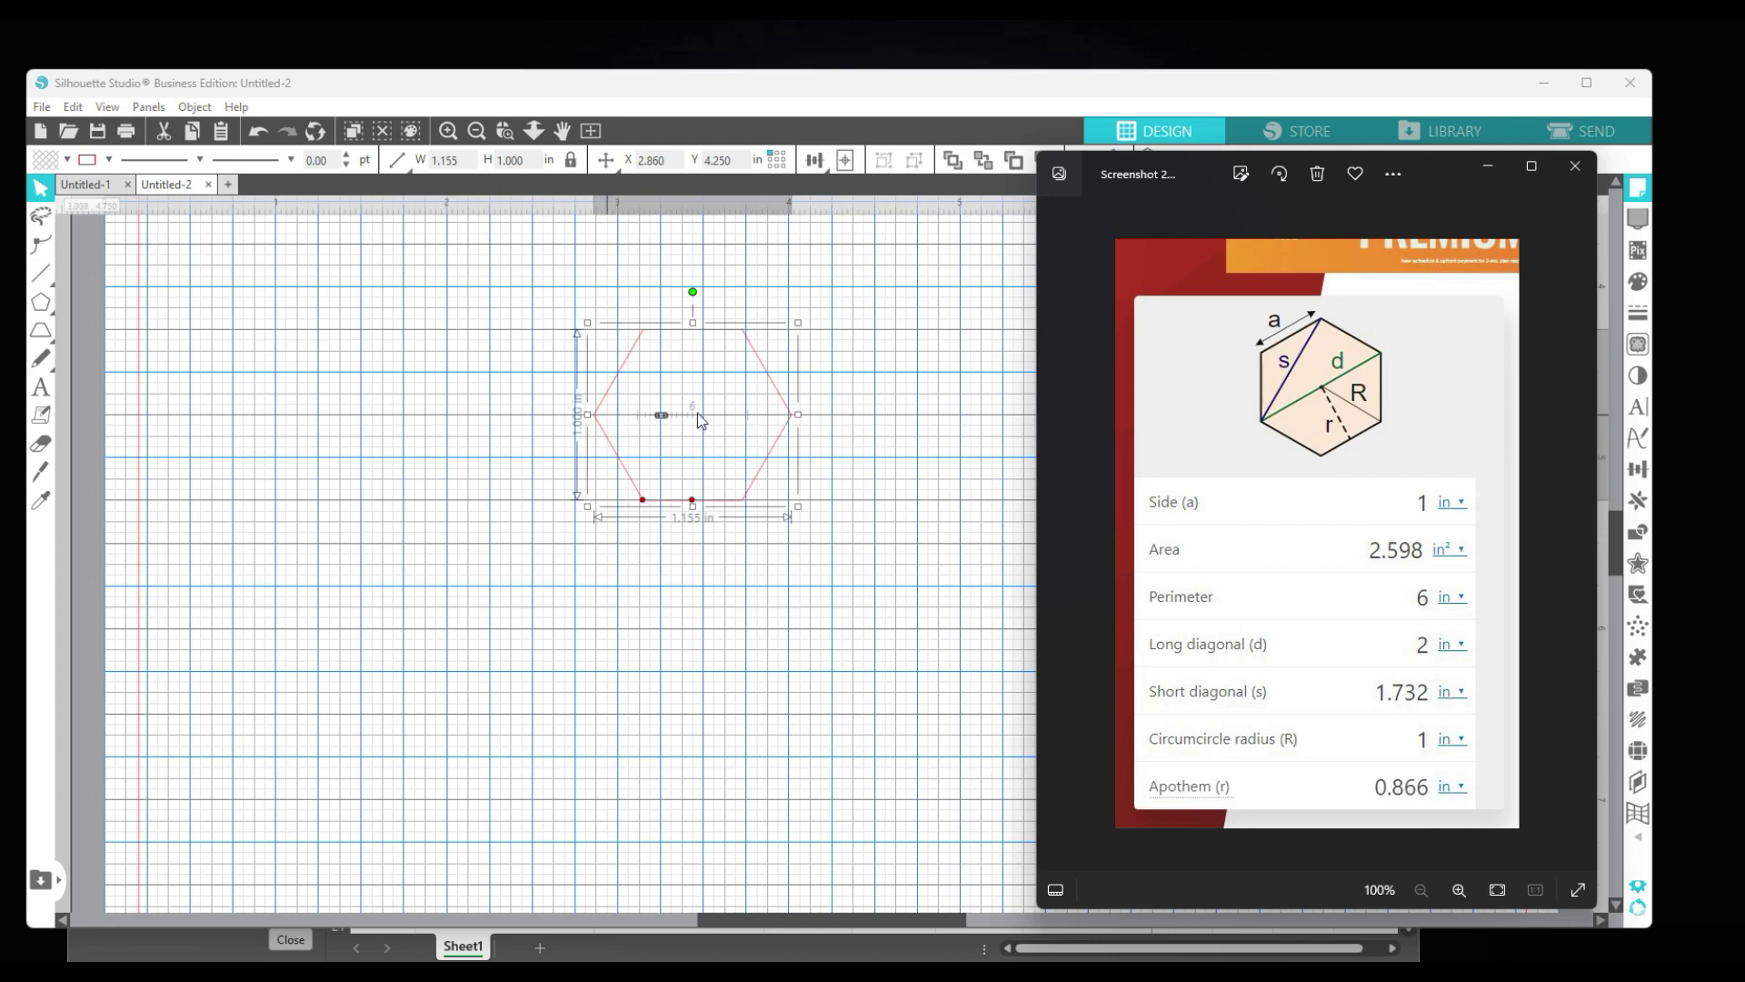
click(1488, 166)
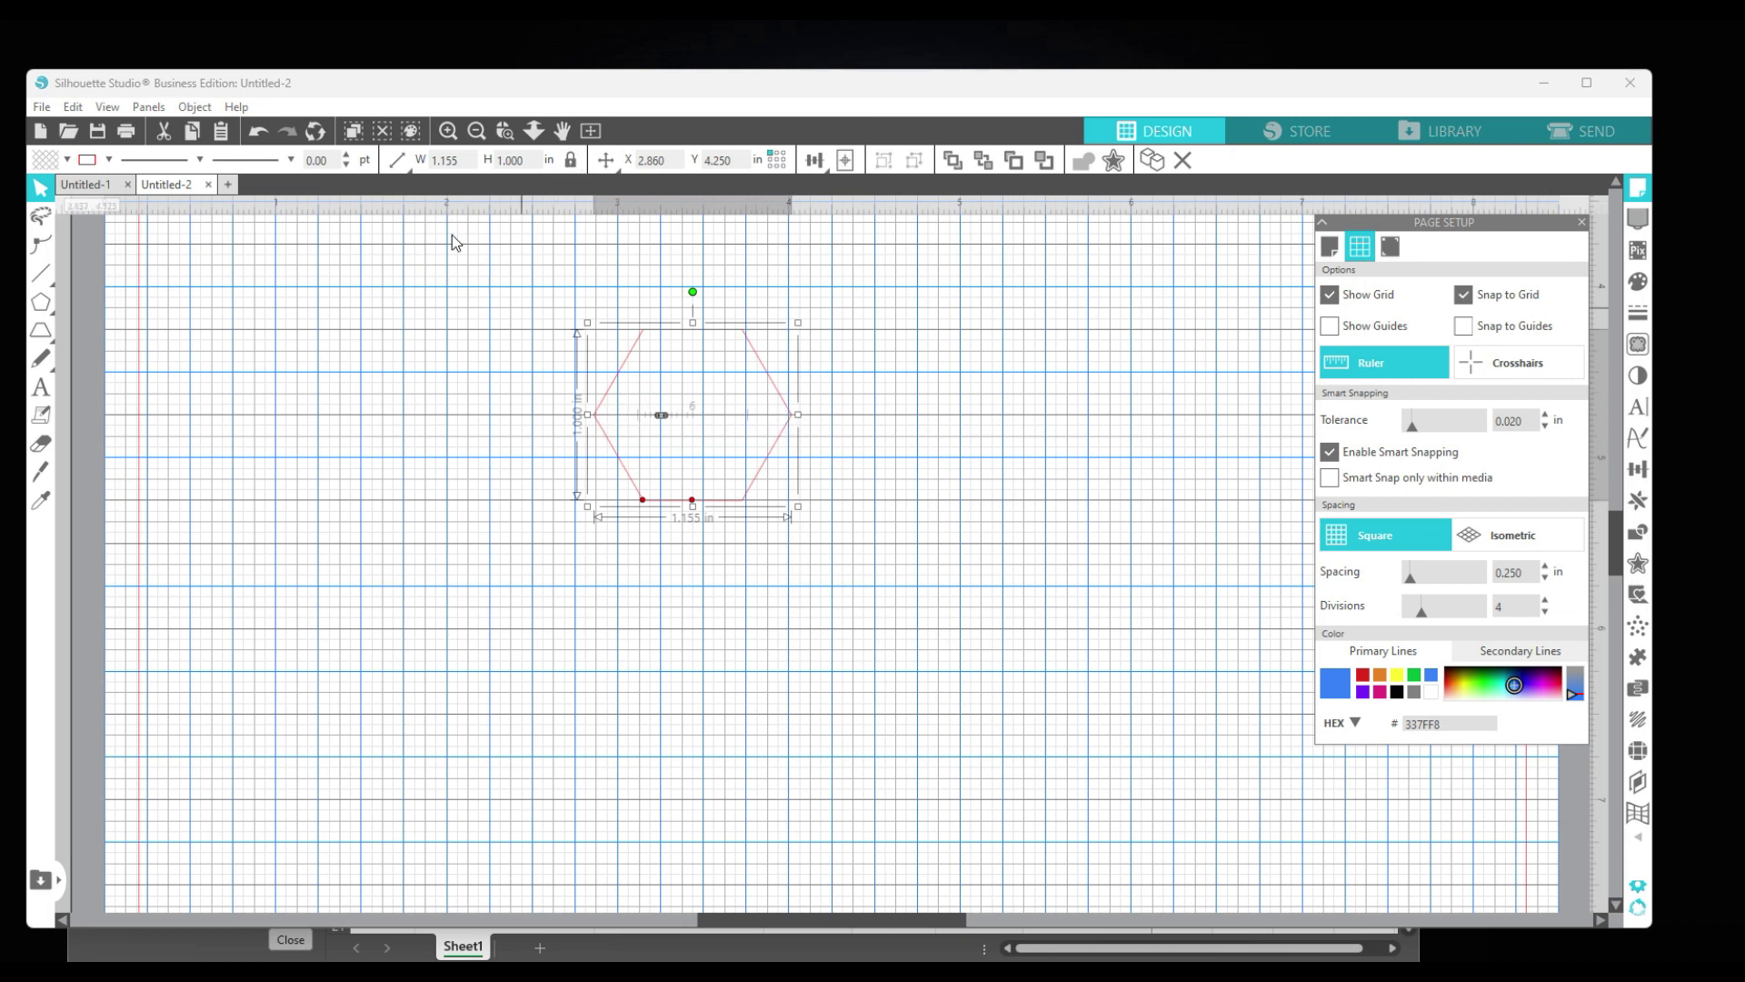
Set the hexagon's width to 2 in with its proportions locked.
click(417, 160)
text(2)
key(Return)
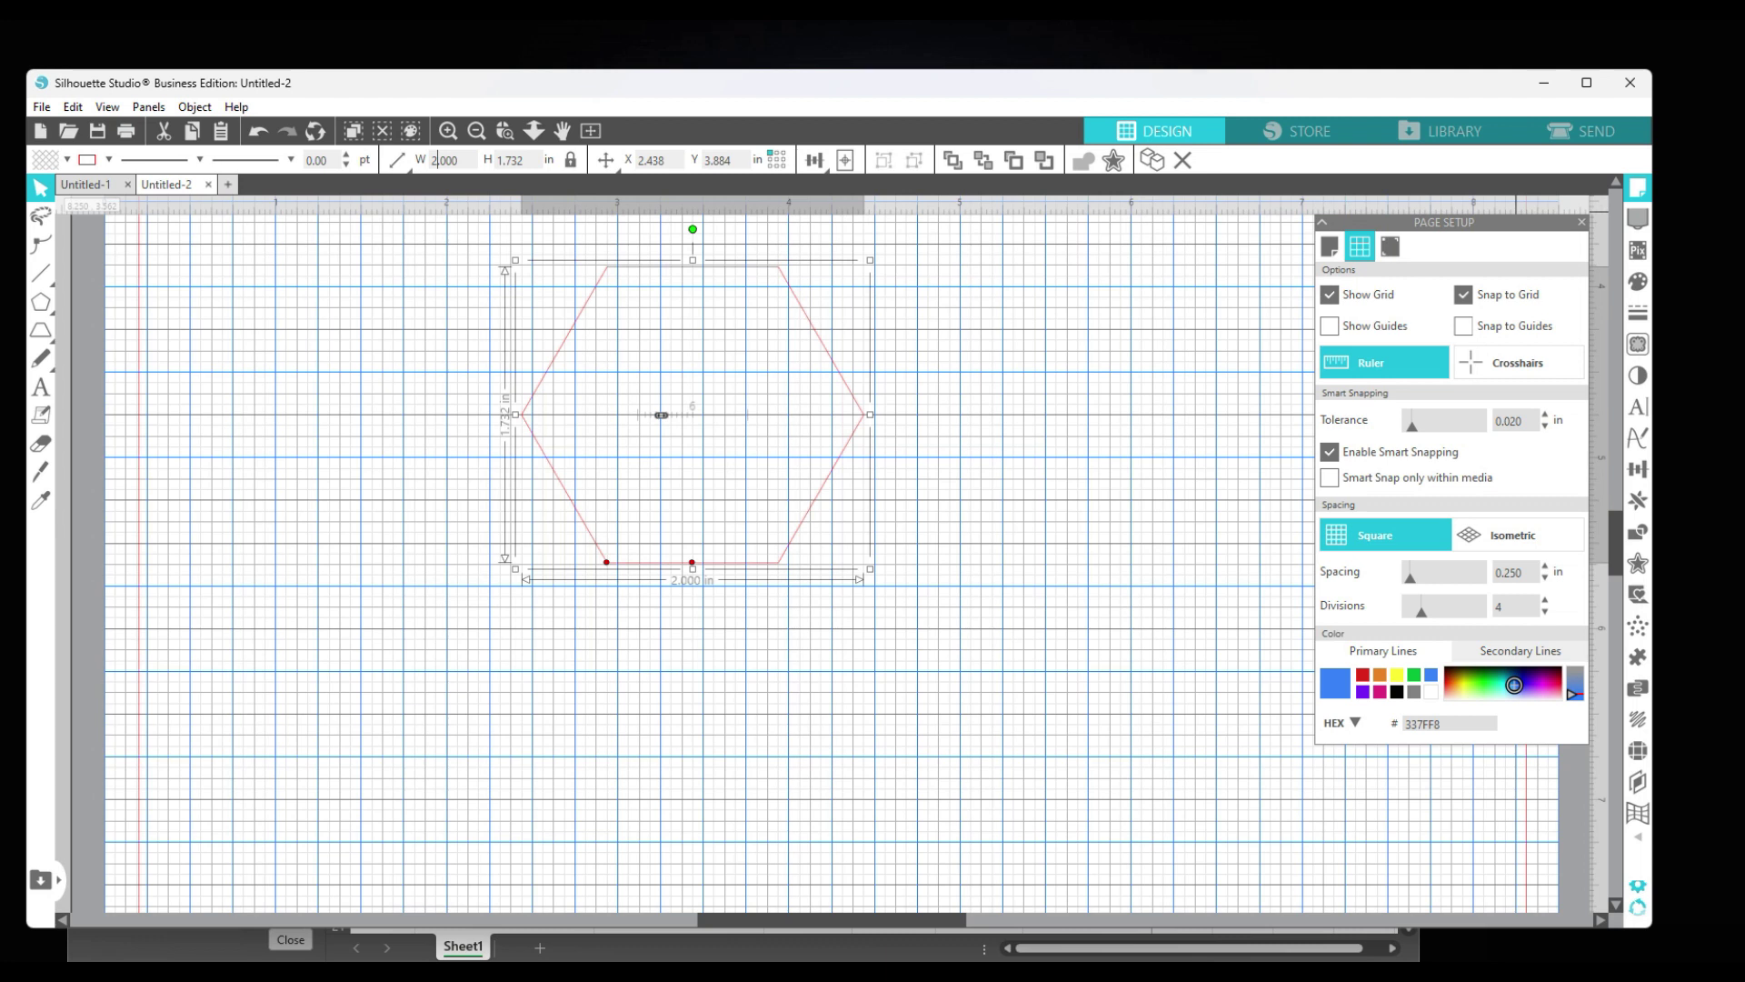
Stretch the hexagon taller, check the short diagonal in the calculator screenshot, and set its height to 1.732 in with the aspect ratio unlocked.
drag(693, 570, 703, 688)
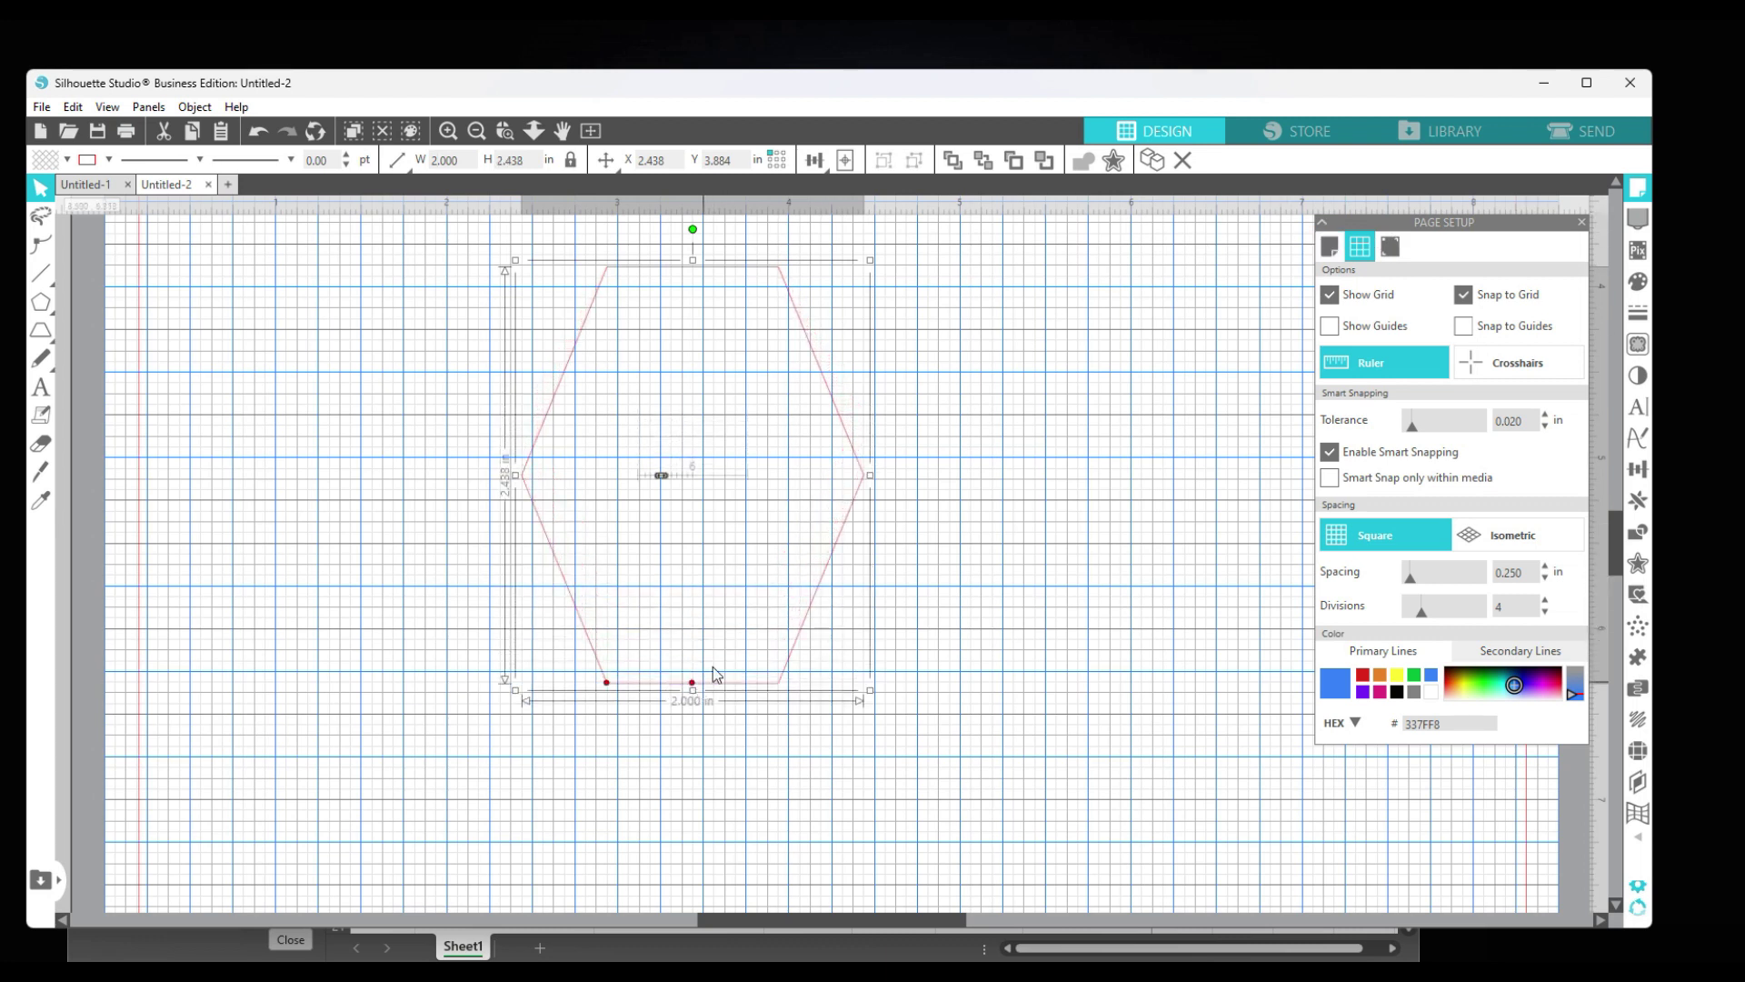
click(571, 161)
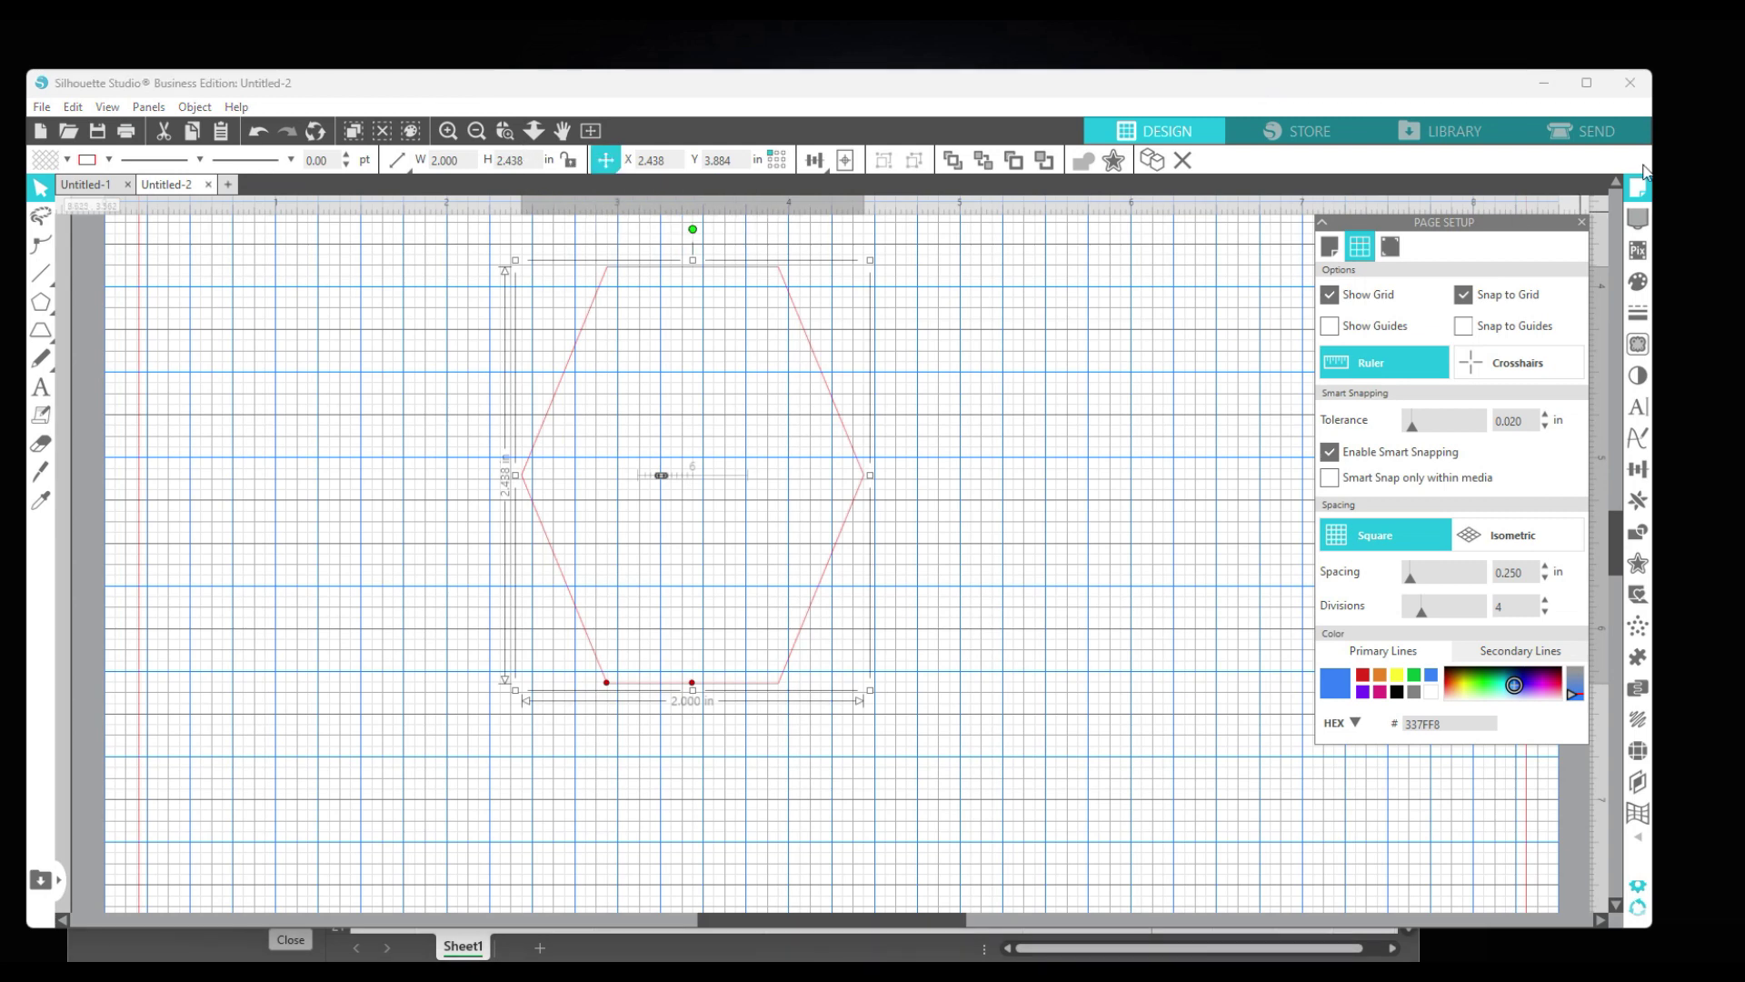
key(alt+Tab)
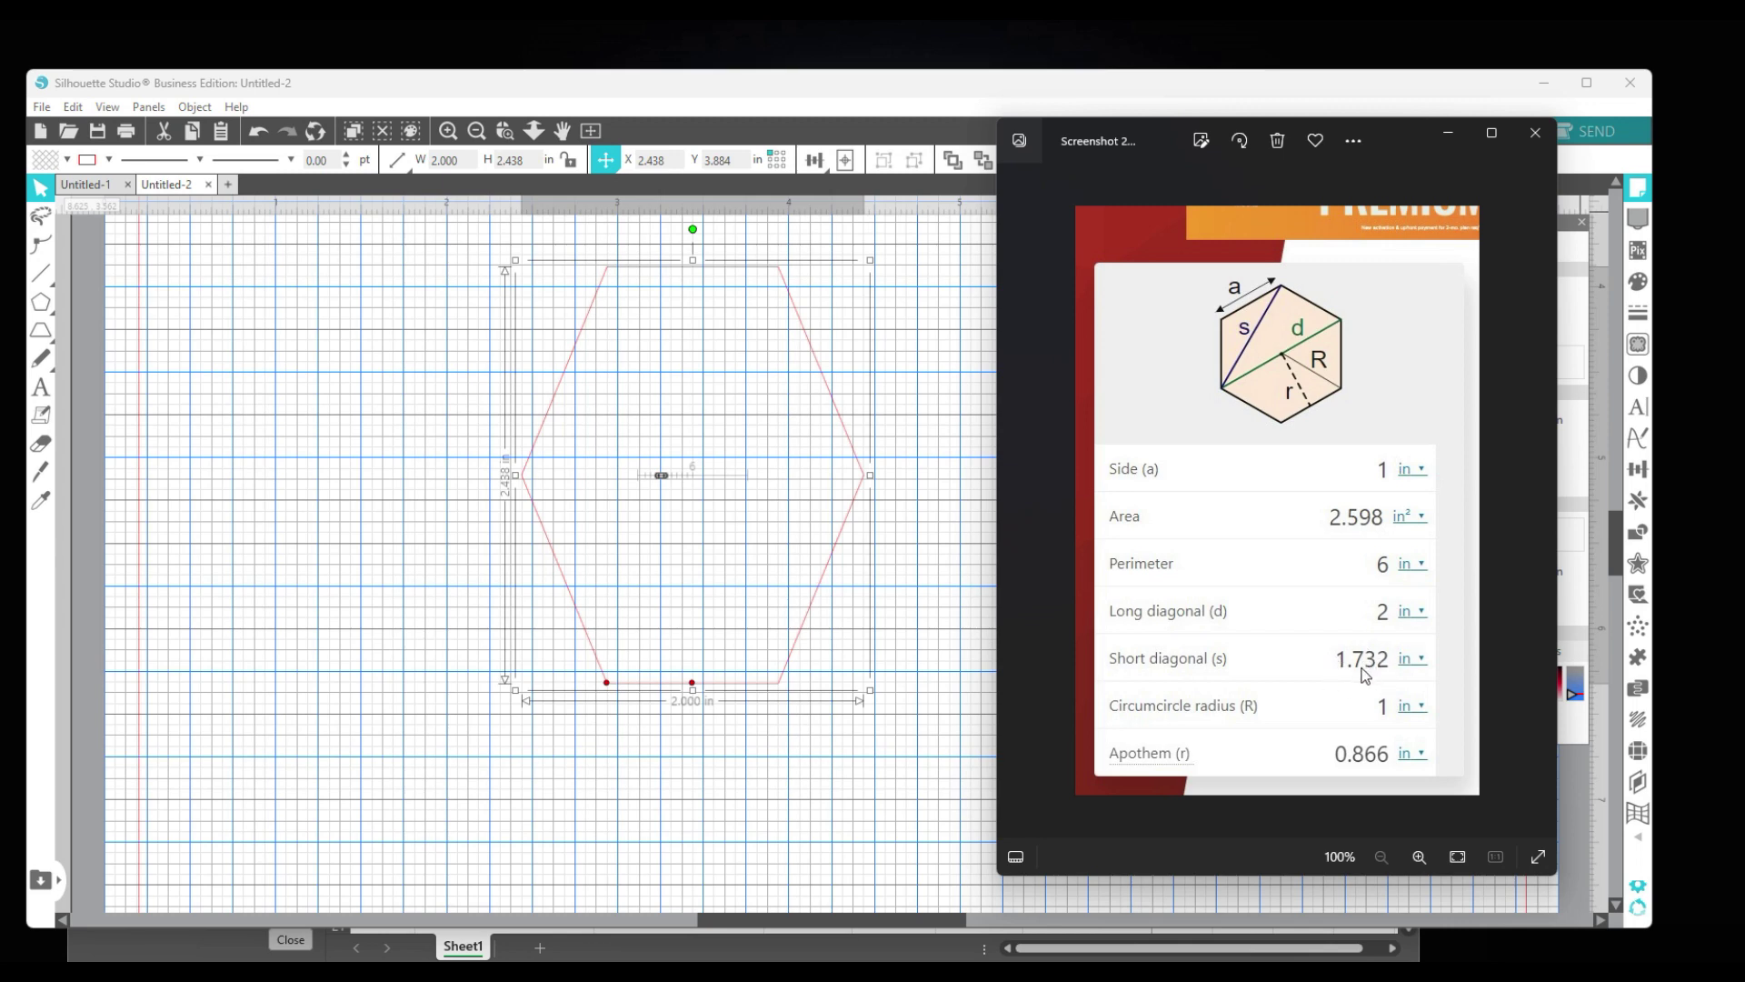
click(1448, 133)
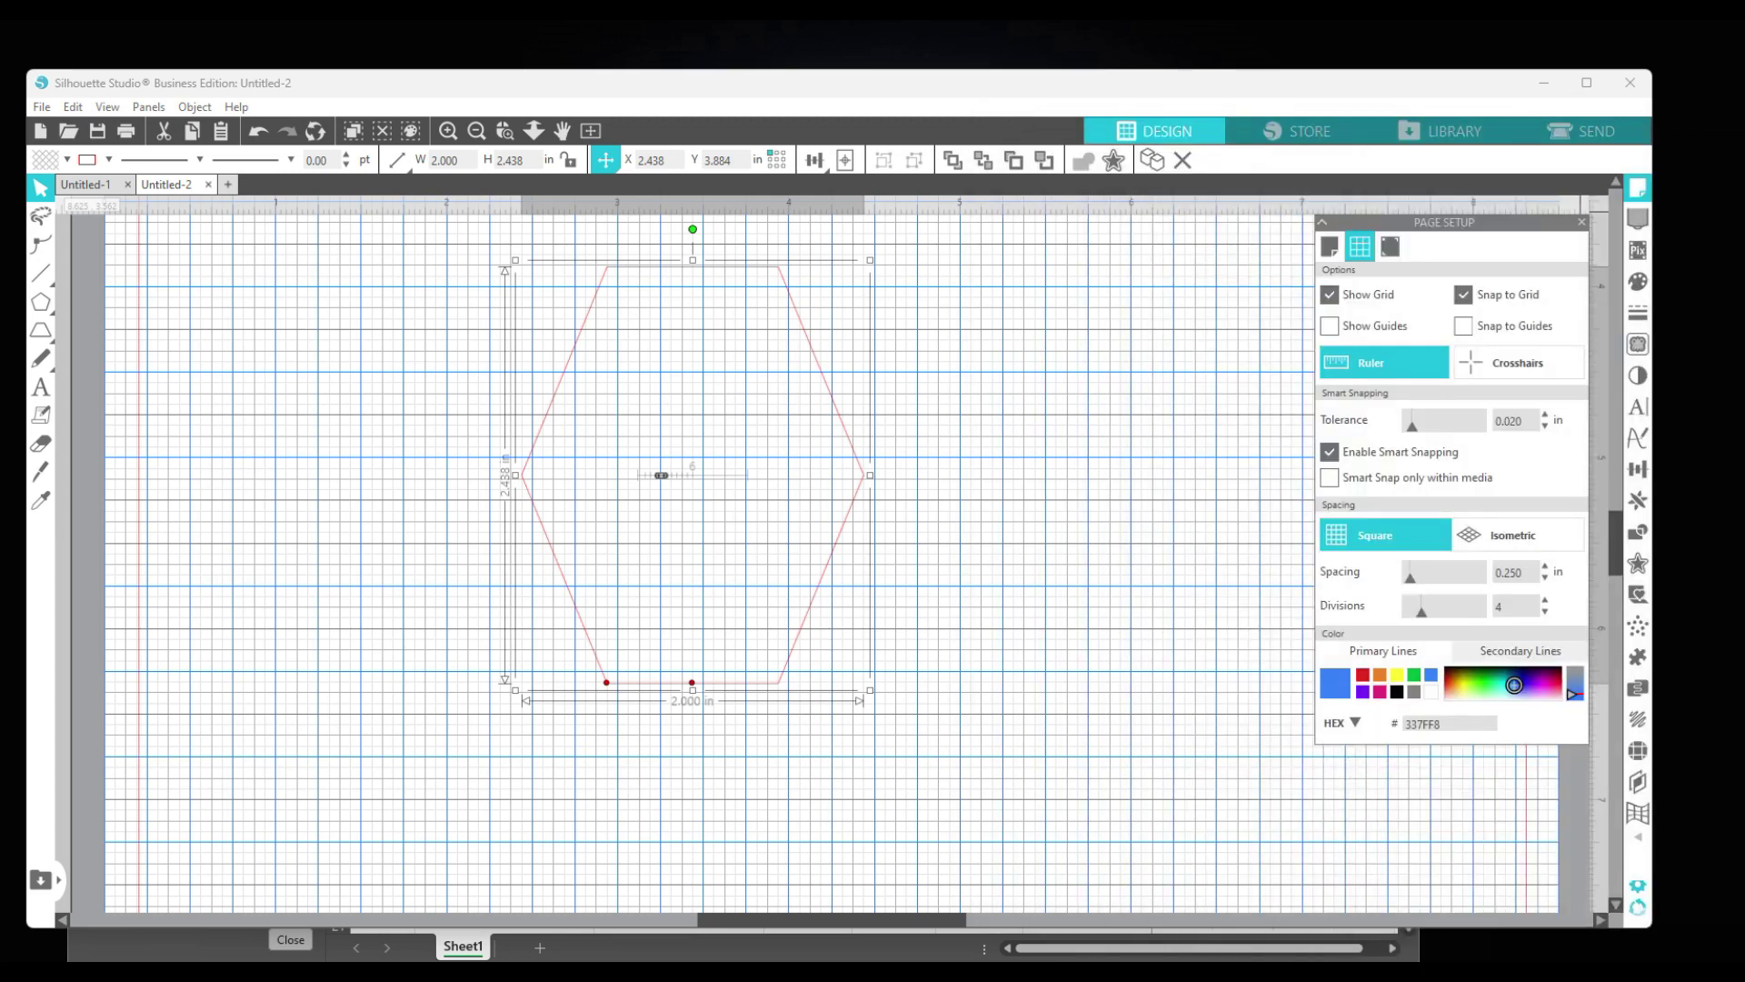
drag(530, 164, 487, 156)
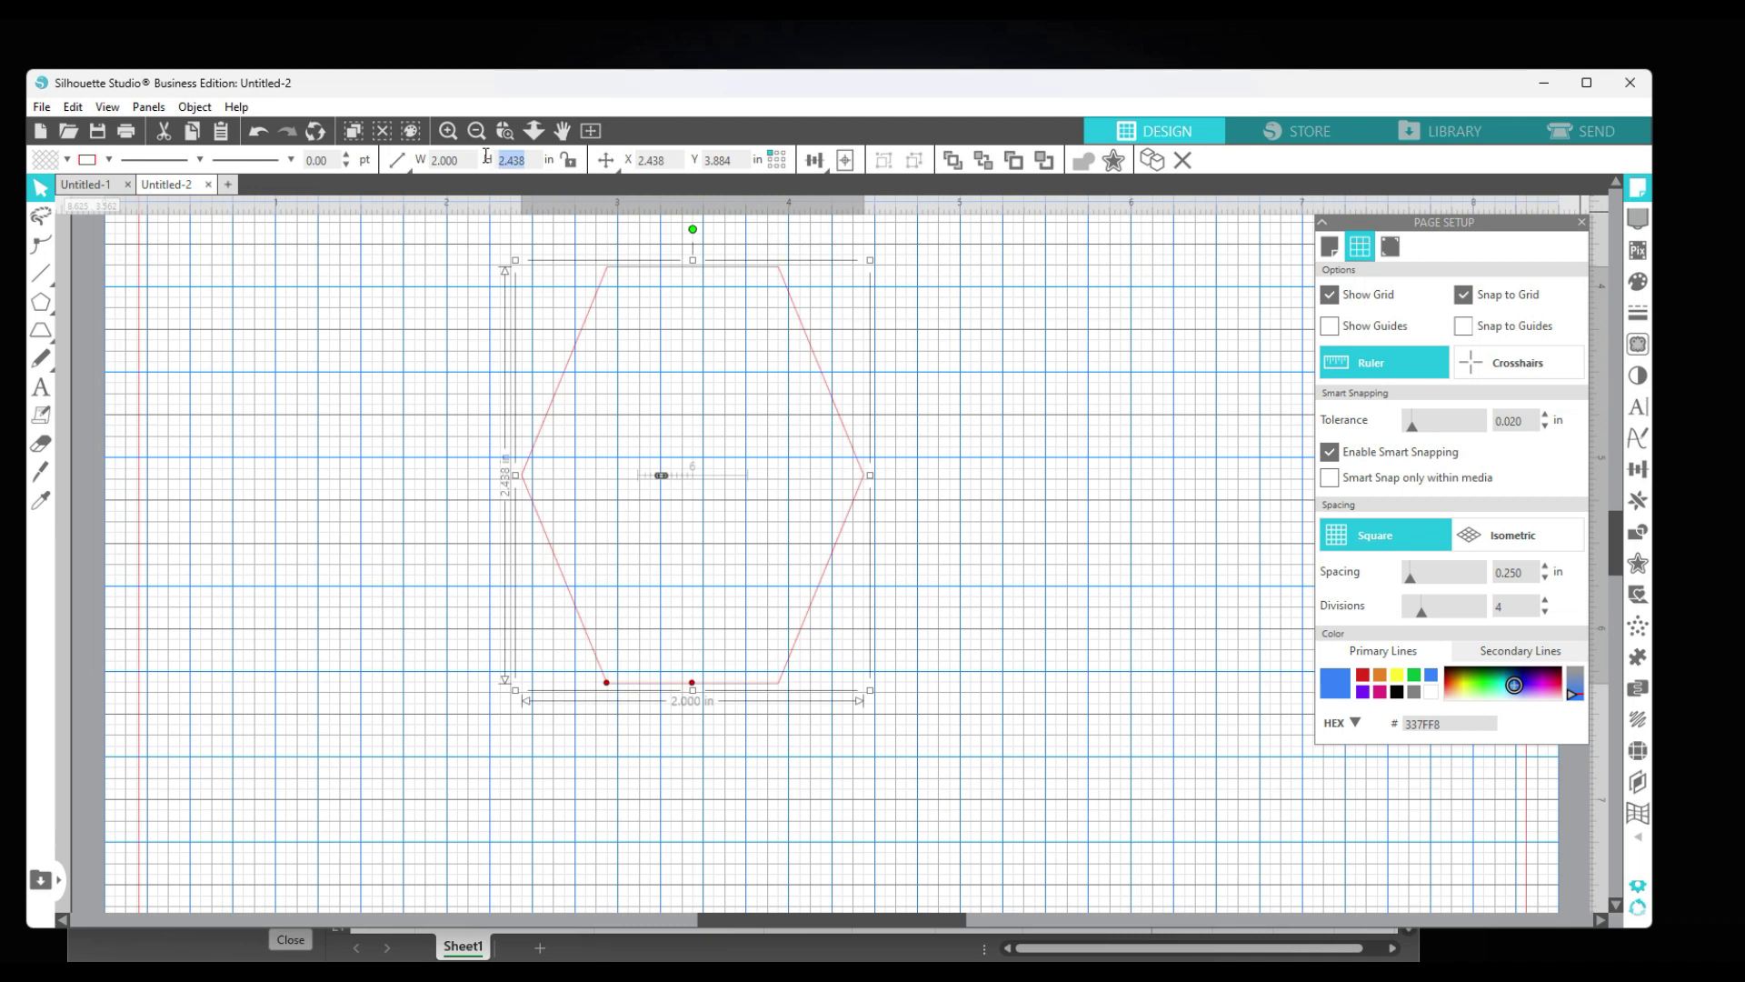
text(1.732)
key(Return)
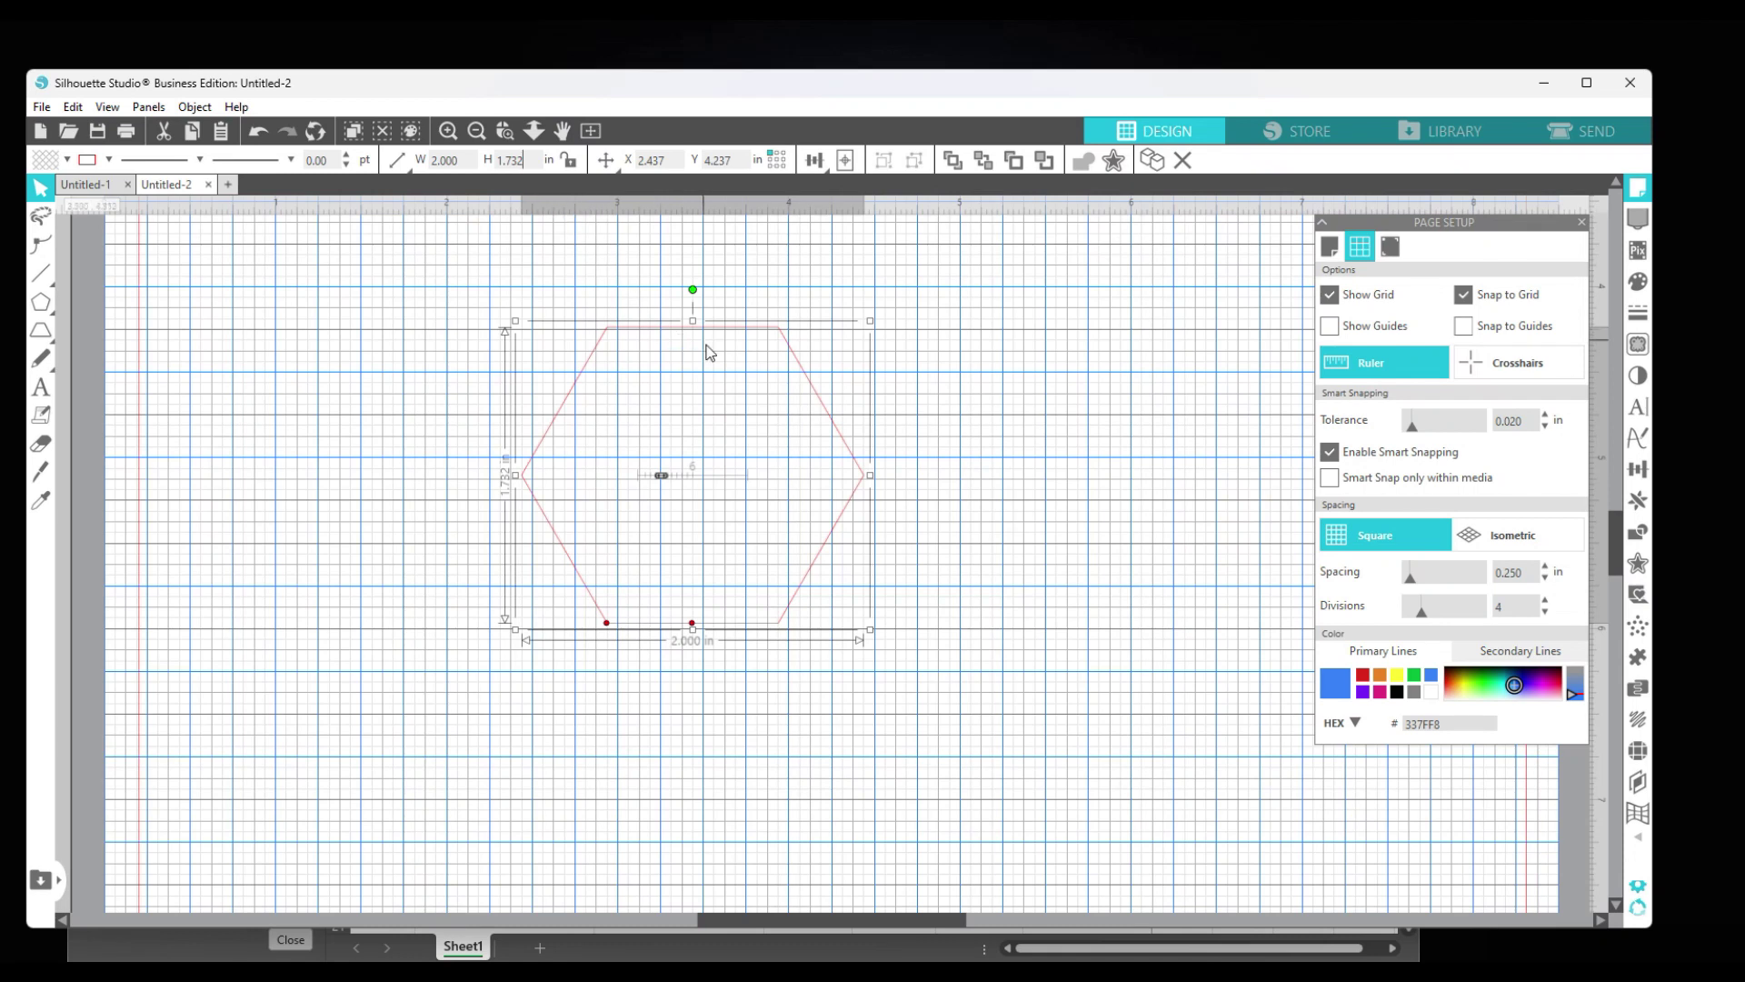
Fill the hexagon with light peach and move it up and to the right on the page.
click(67, 160)
click(112, 202)
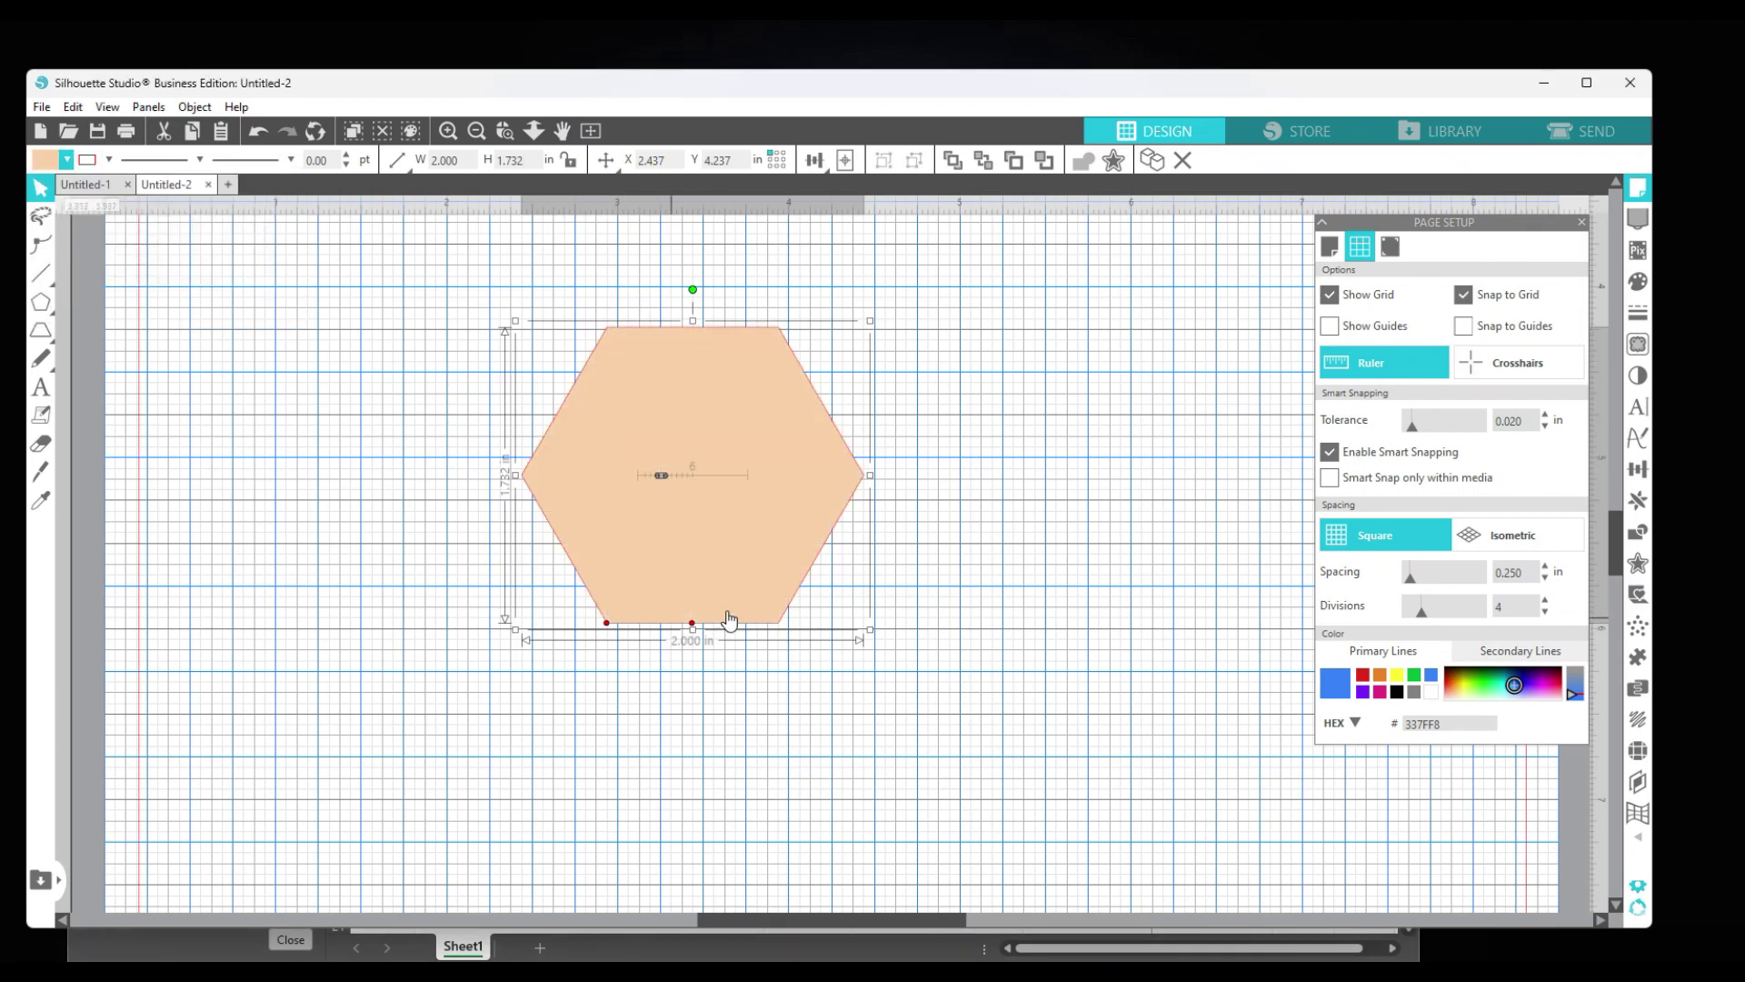
drag(762, 574, 914, 514)
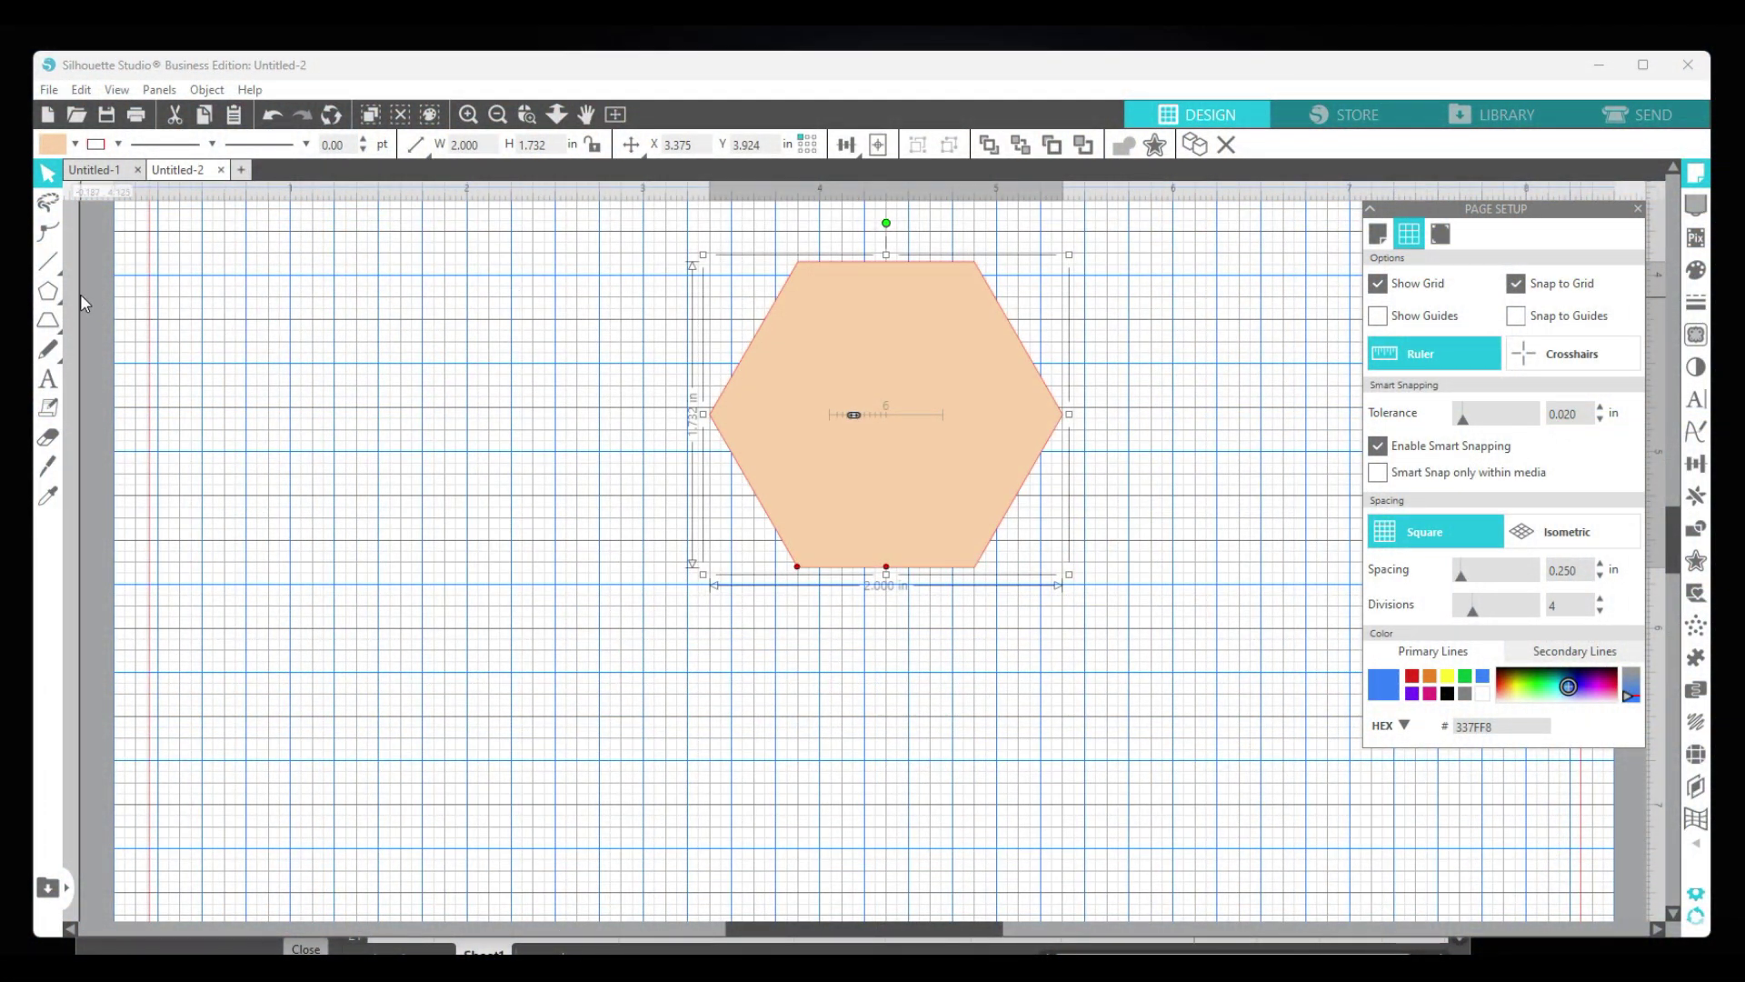
Draw a regular pentagon about 0.59 in wide and 0.56 in high left of the hexagon and reduce it to a three-sided triangle.
mouse_move(52, 297)
click(167, 291)
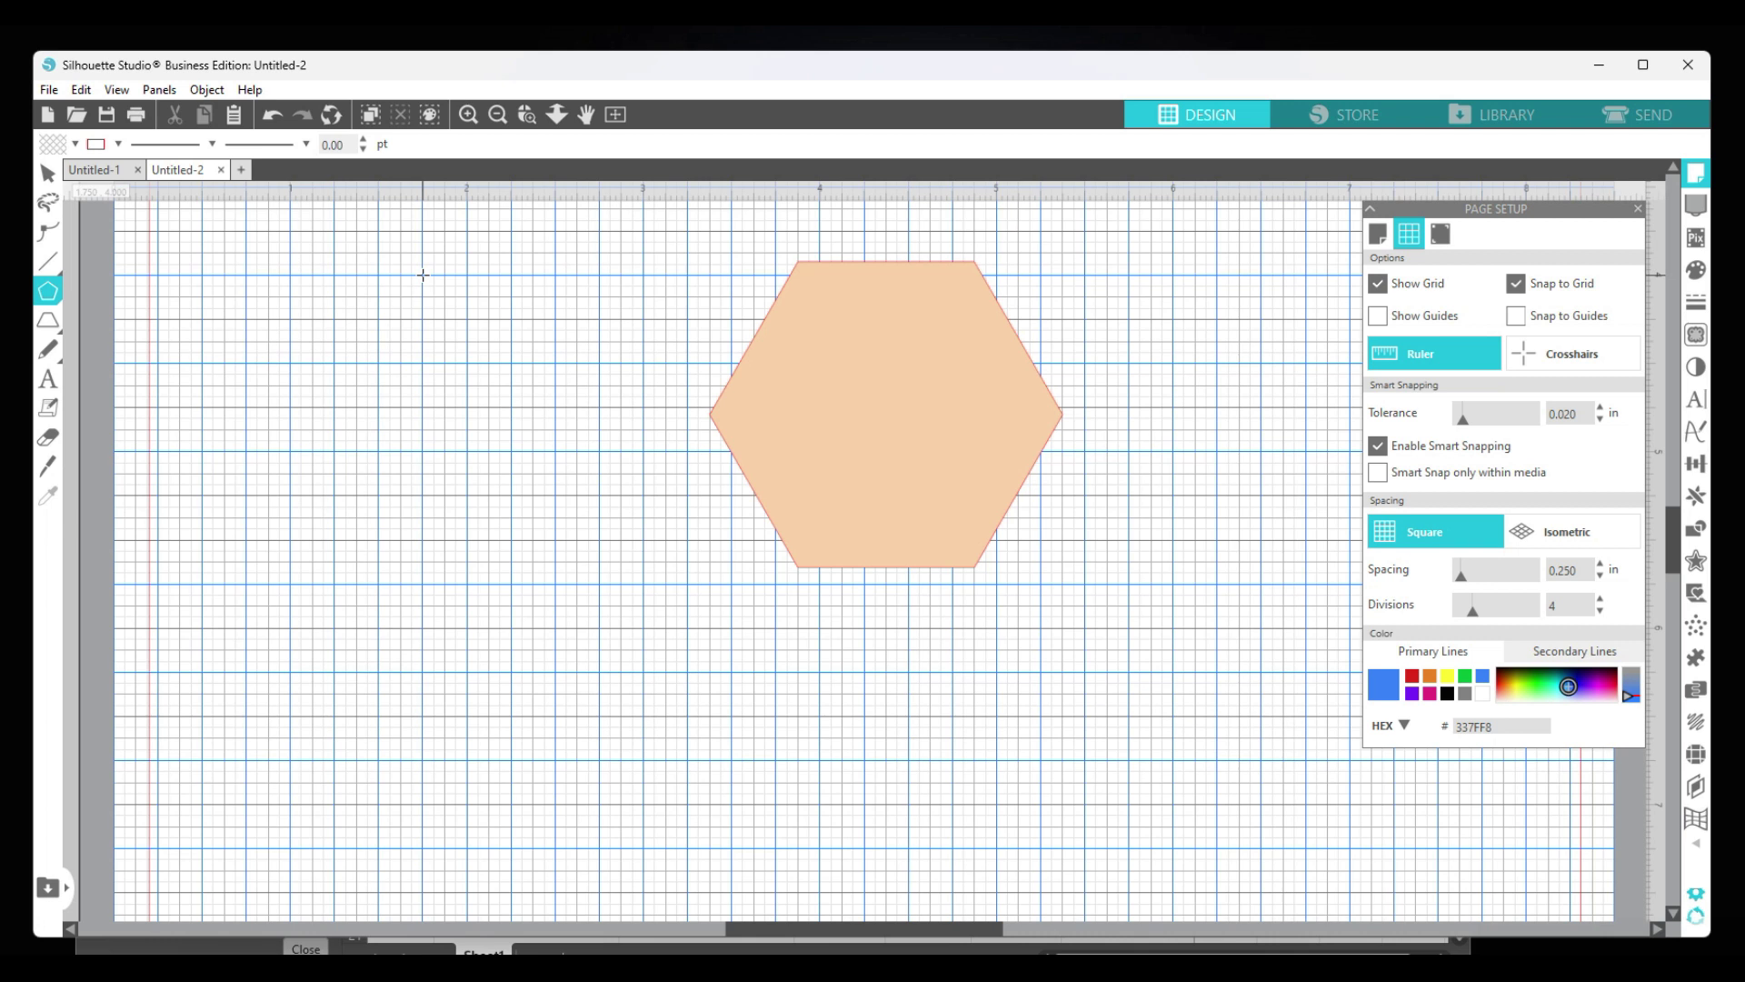
drag(422, 275, 427, 320)
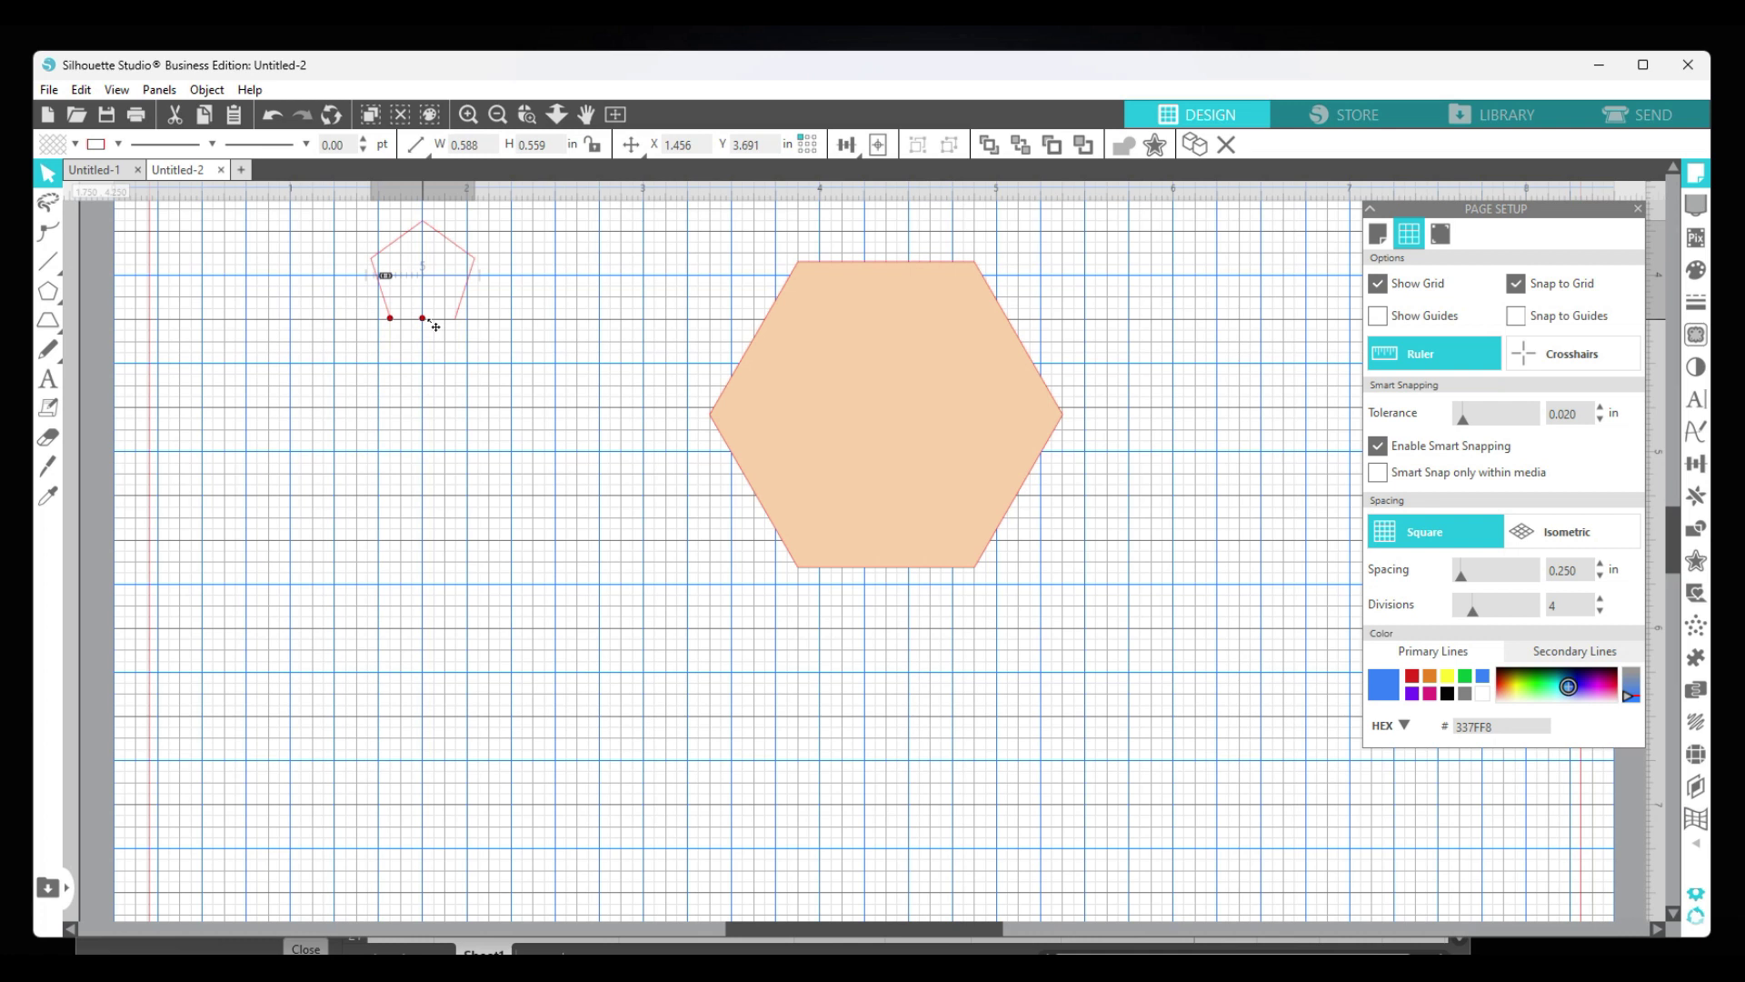
drag(460, 302, 510, 460)
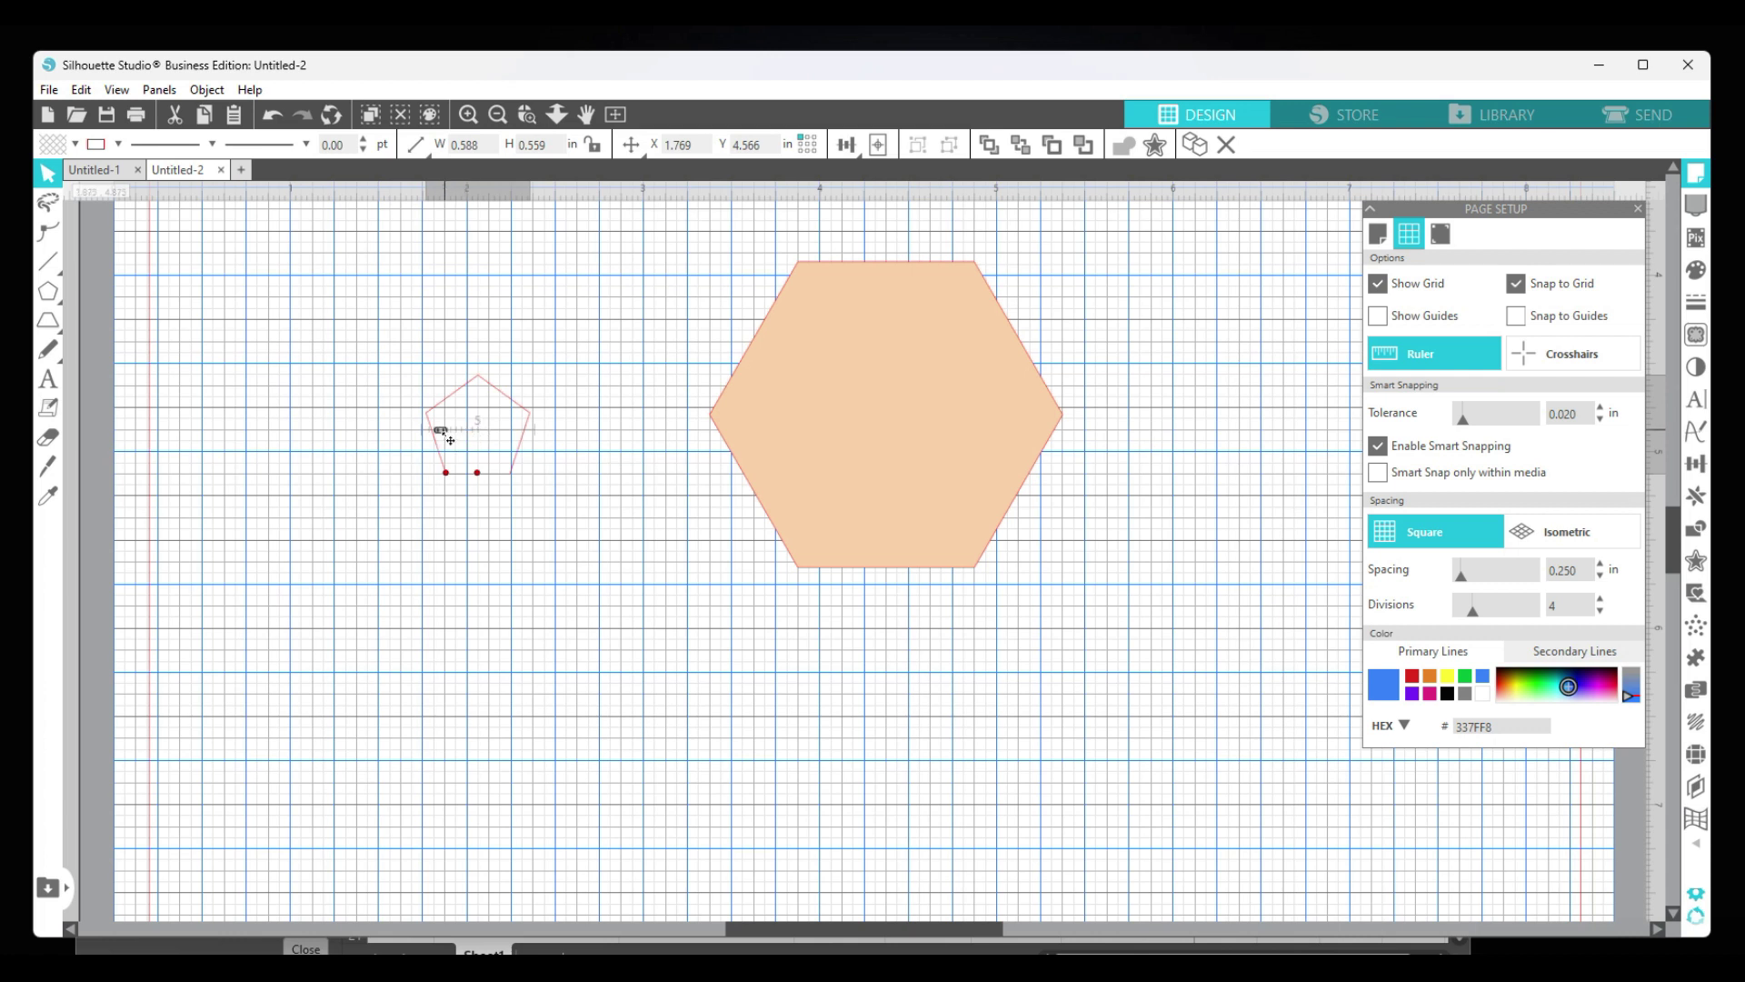
drag(442, 434, 430, 434)
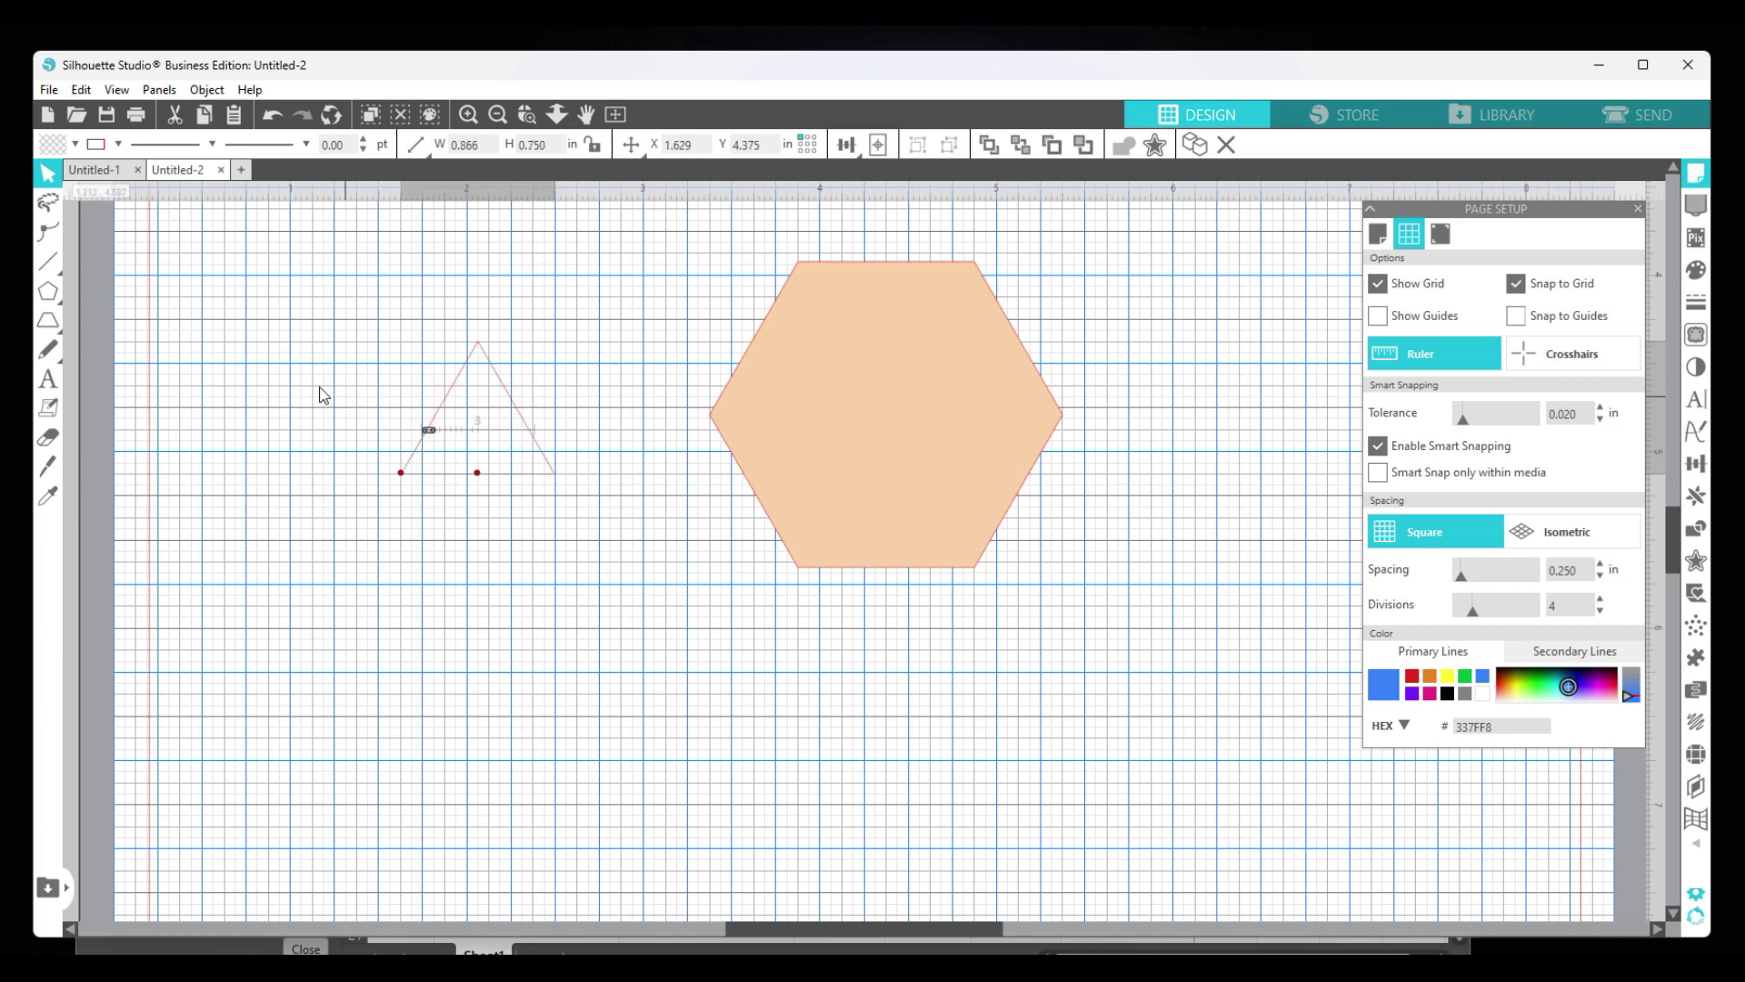
Fill the triangle with orange-red and set its width to 1 in with its proportions locked.
click(74, 146)
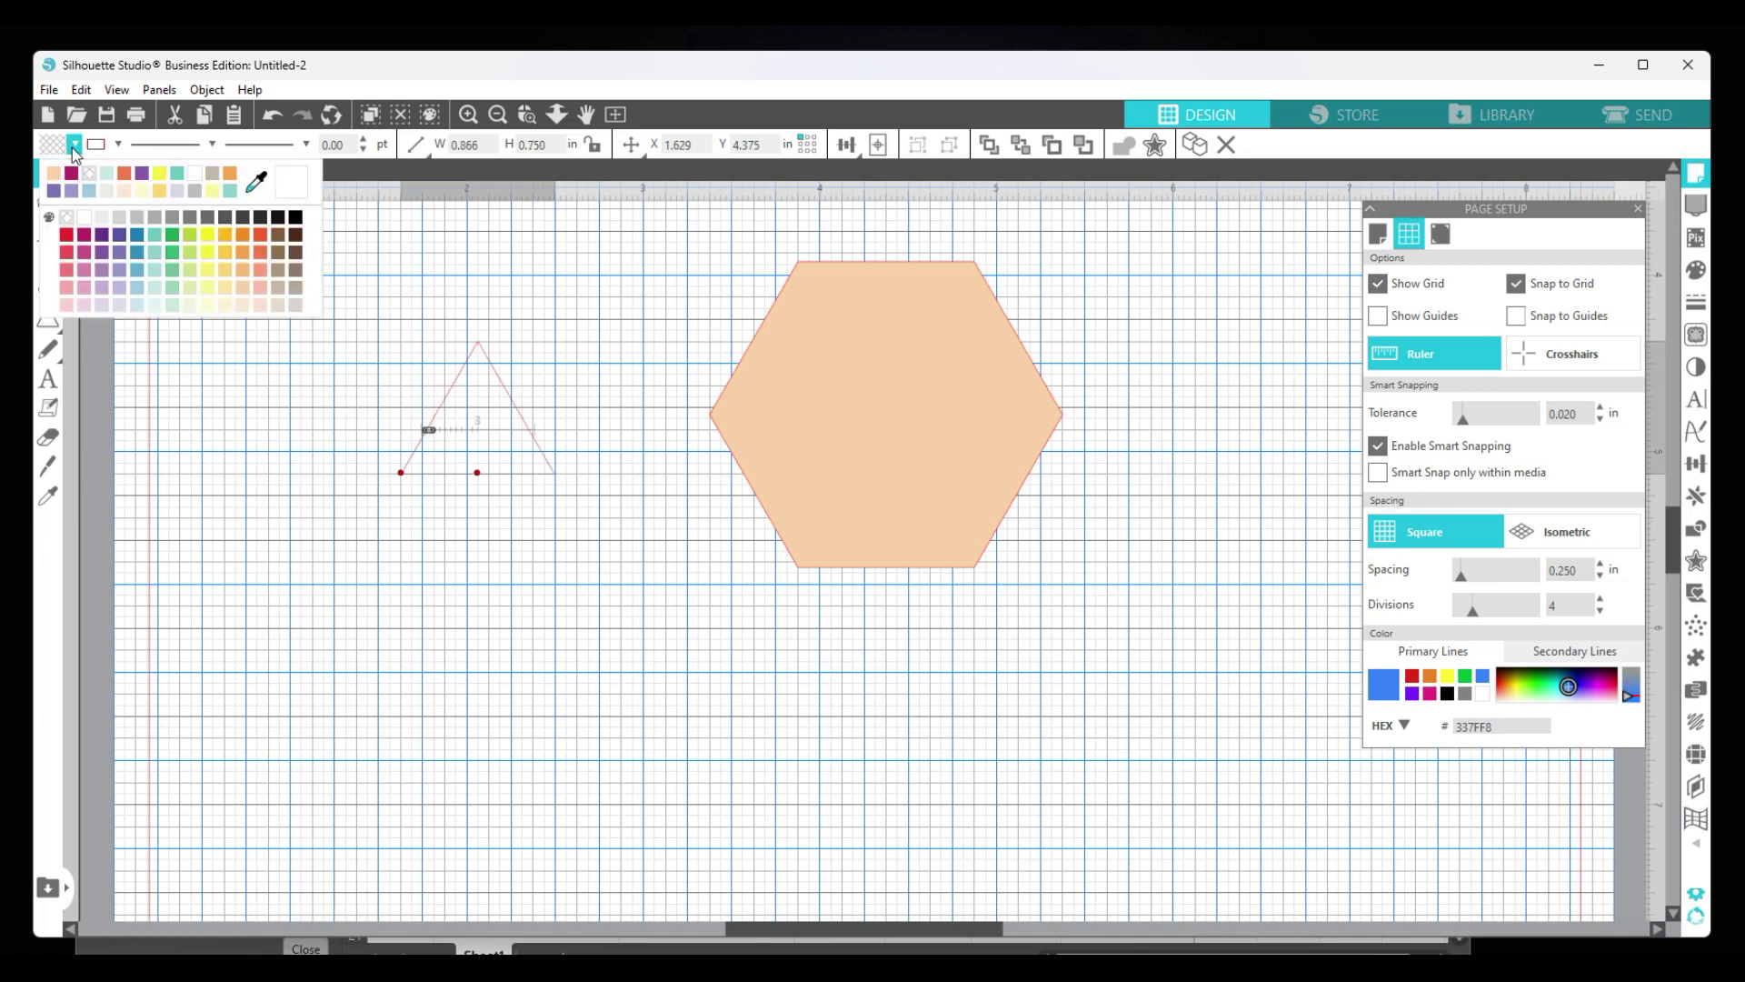
click(124, 173)
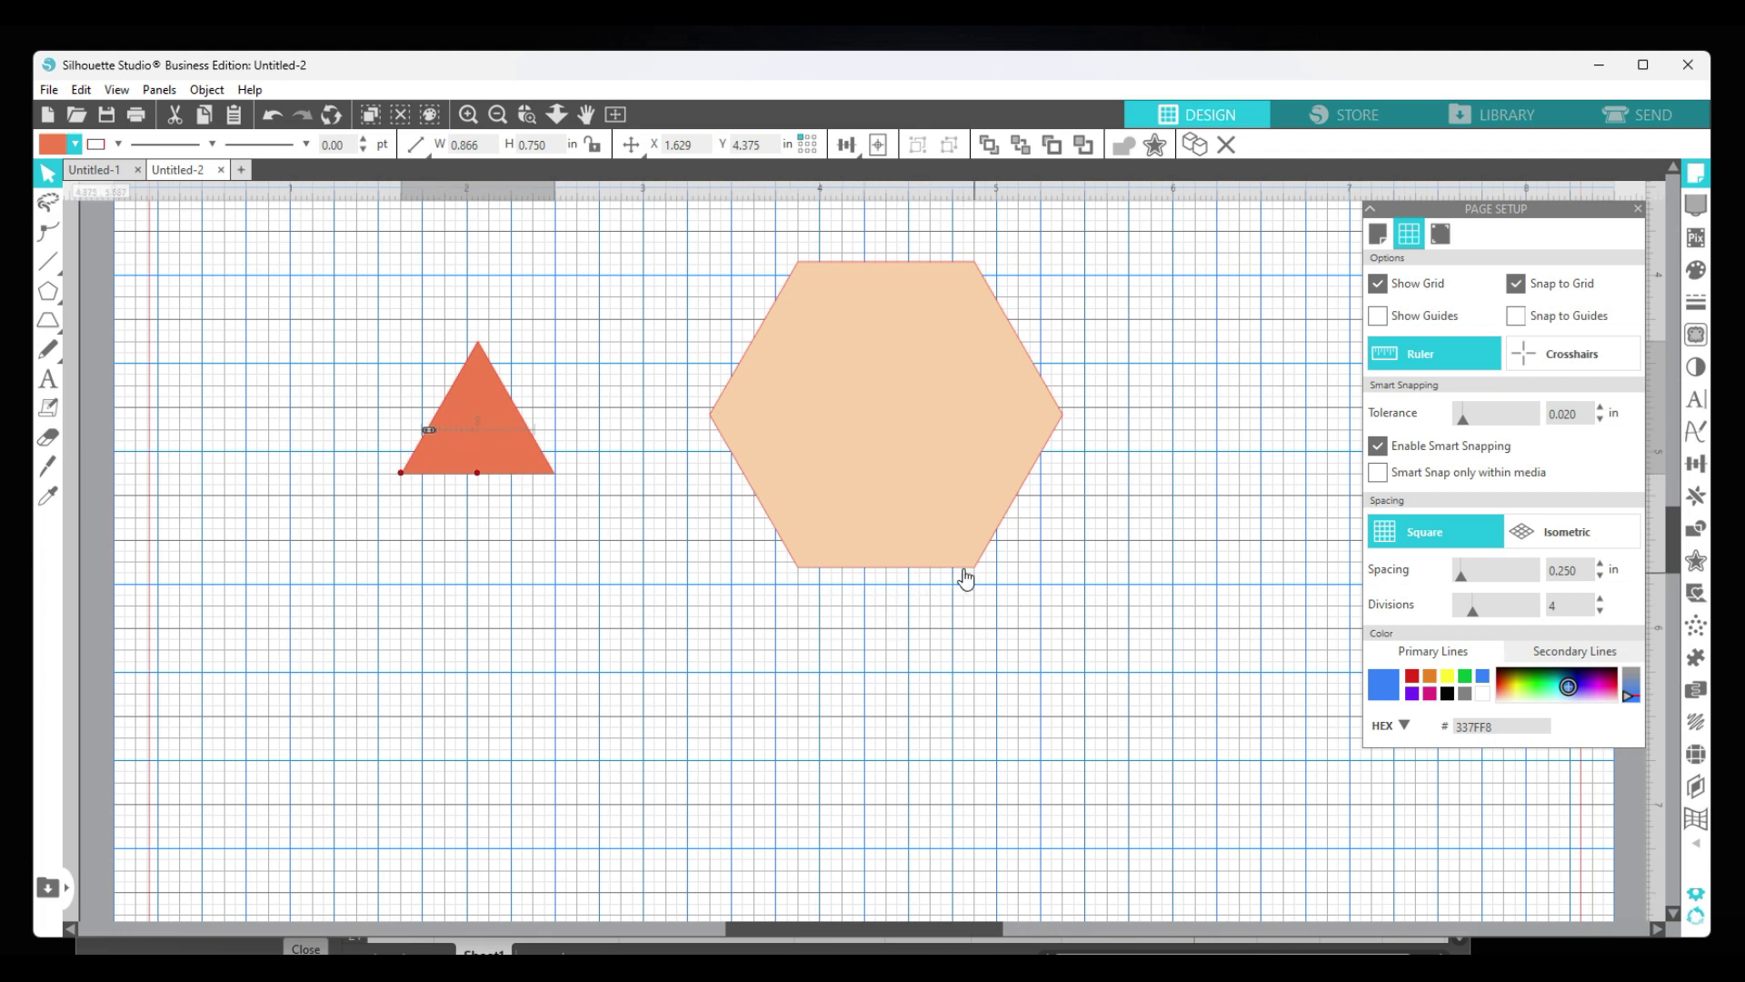
click(489, 382)
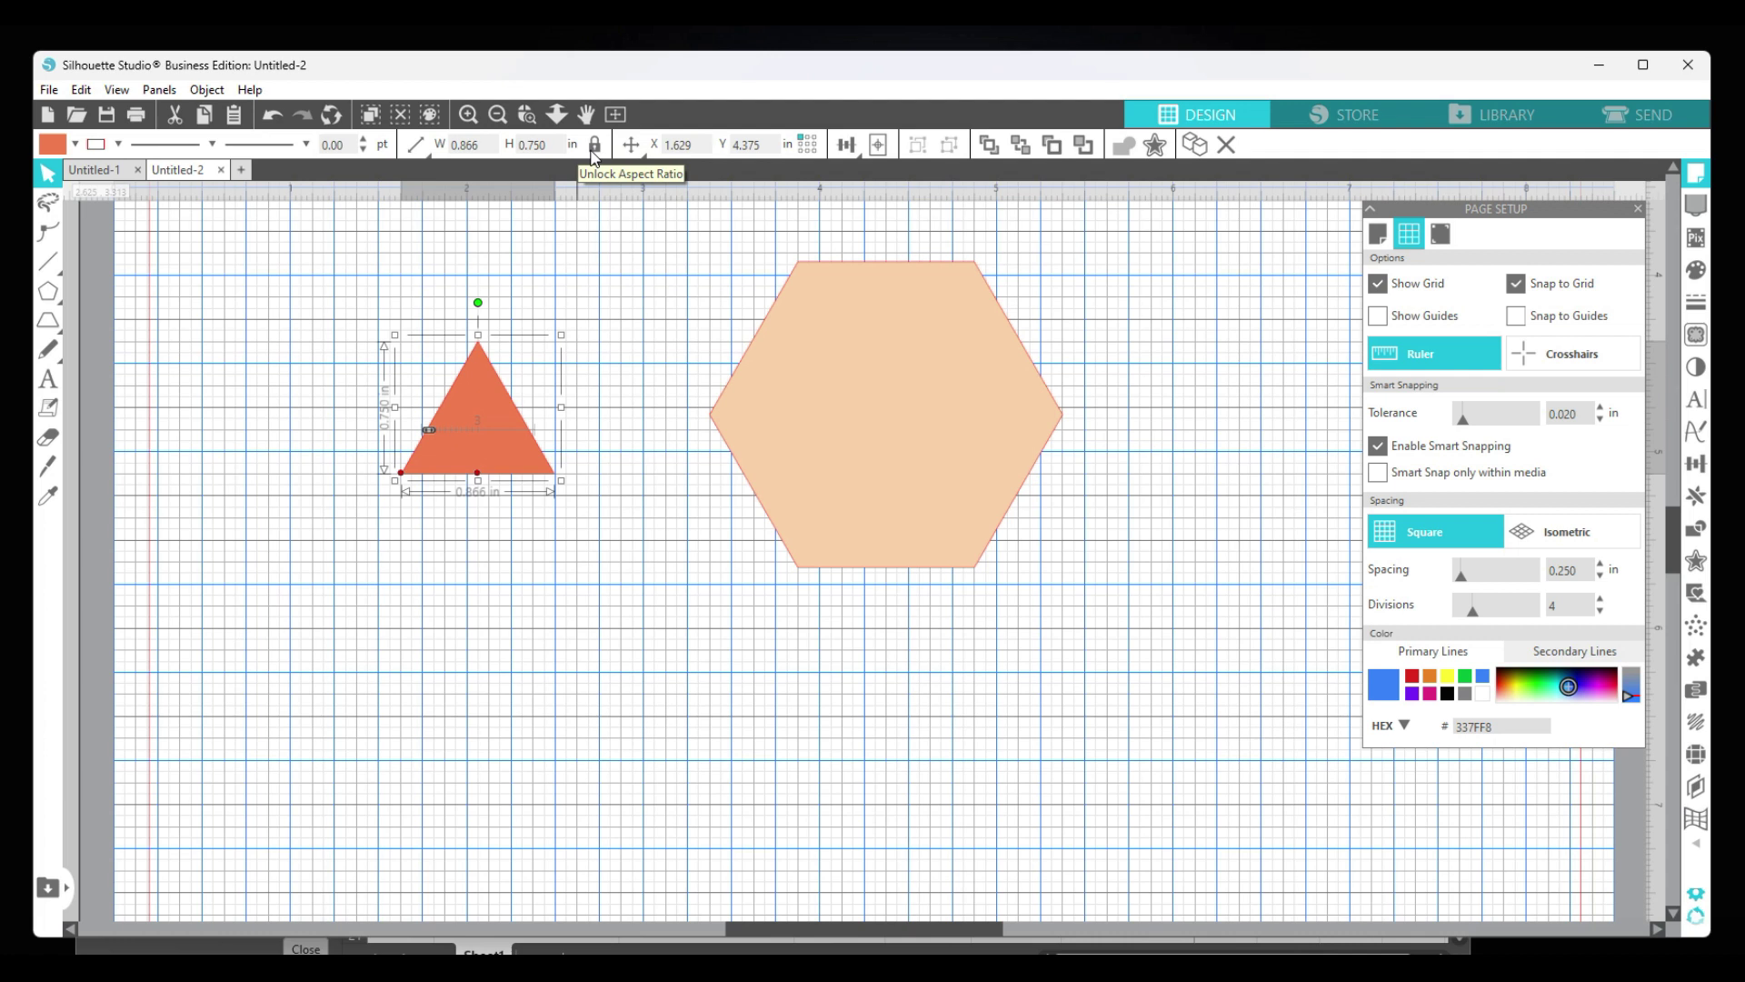
click(456, 146)
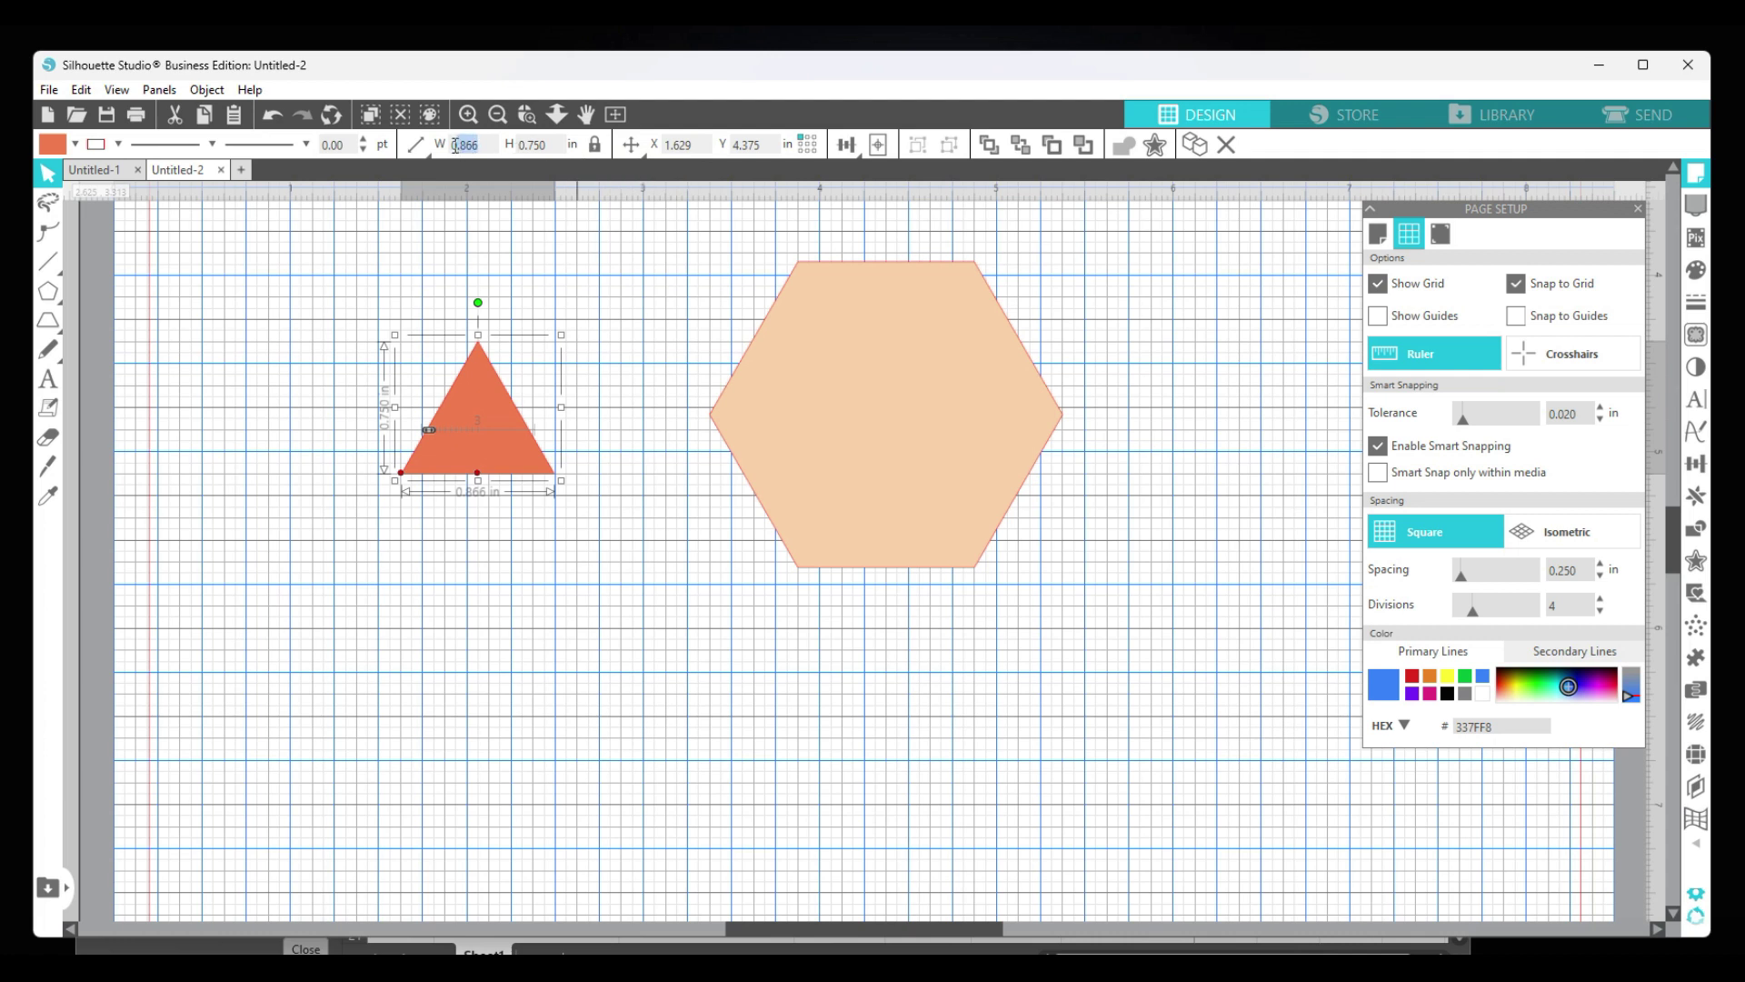
text(1)
key(Return)
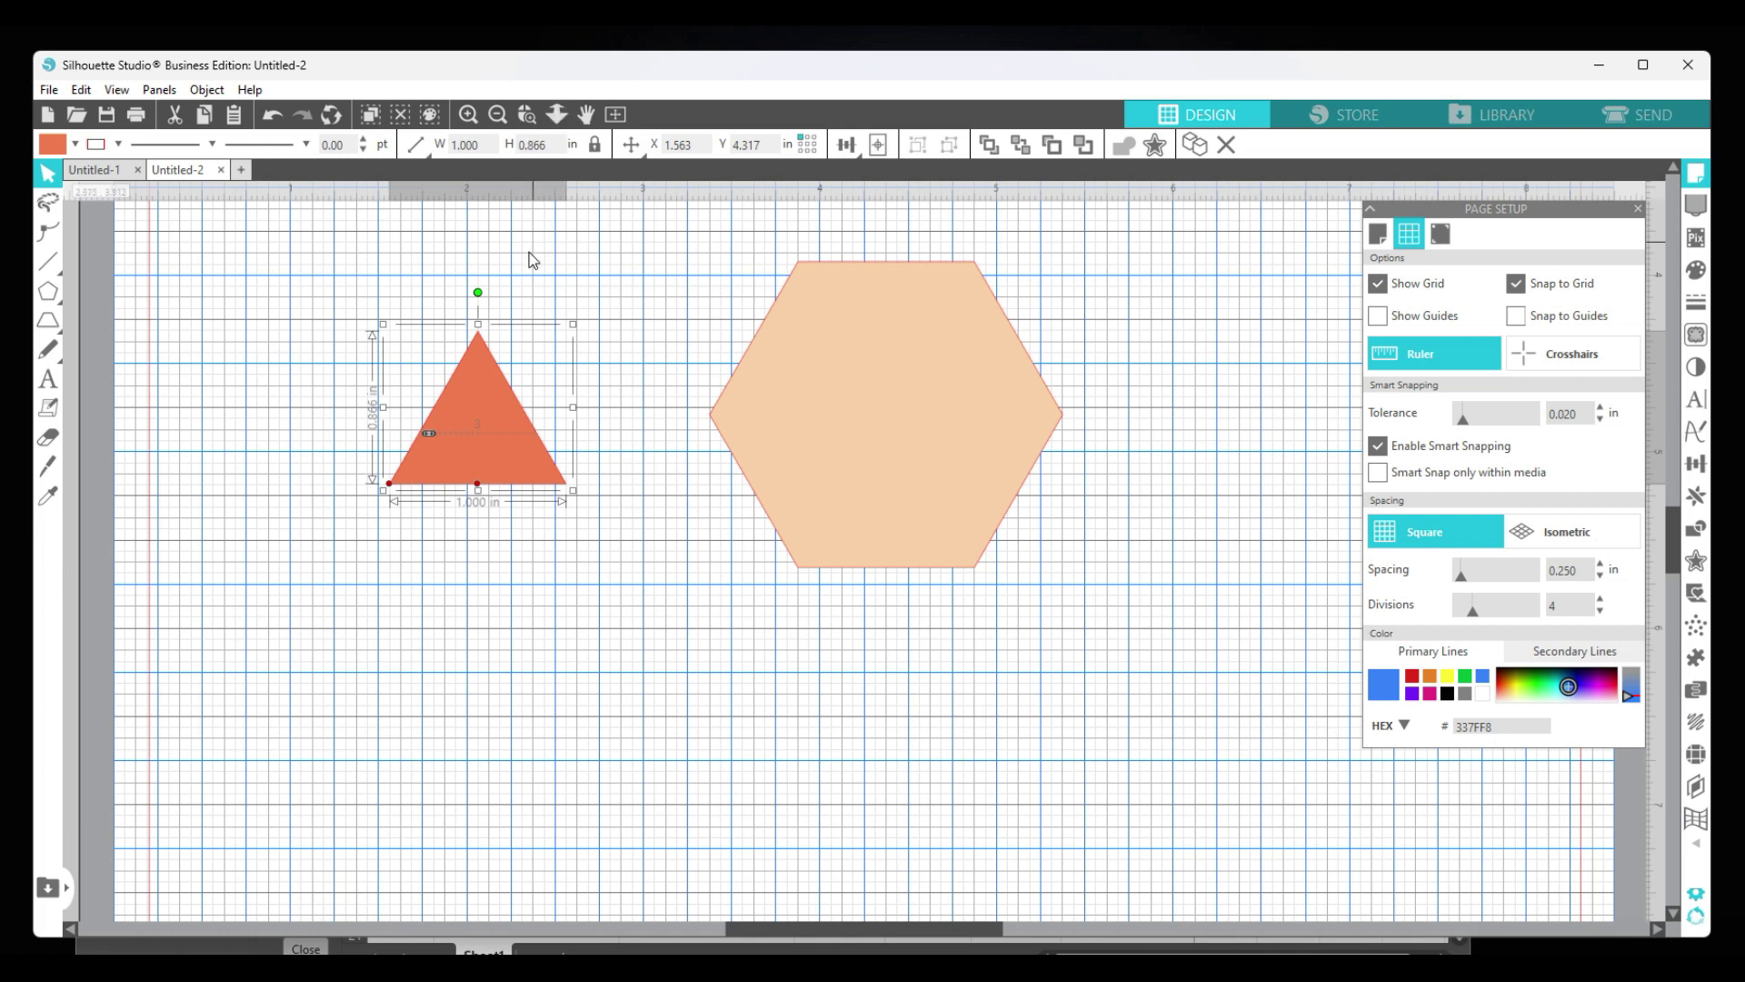
Place the triangle on the hexagon's bottom edge, turning off Snap to Grid to align its base exactly.
drag(522, 452, 929, 542)
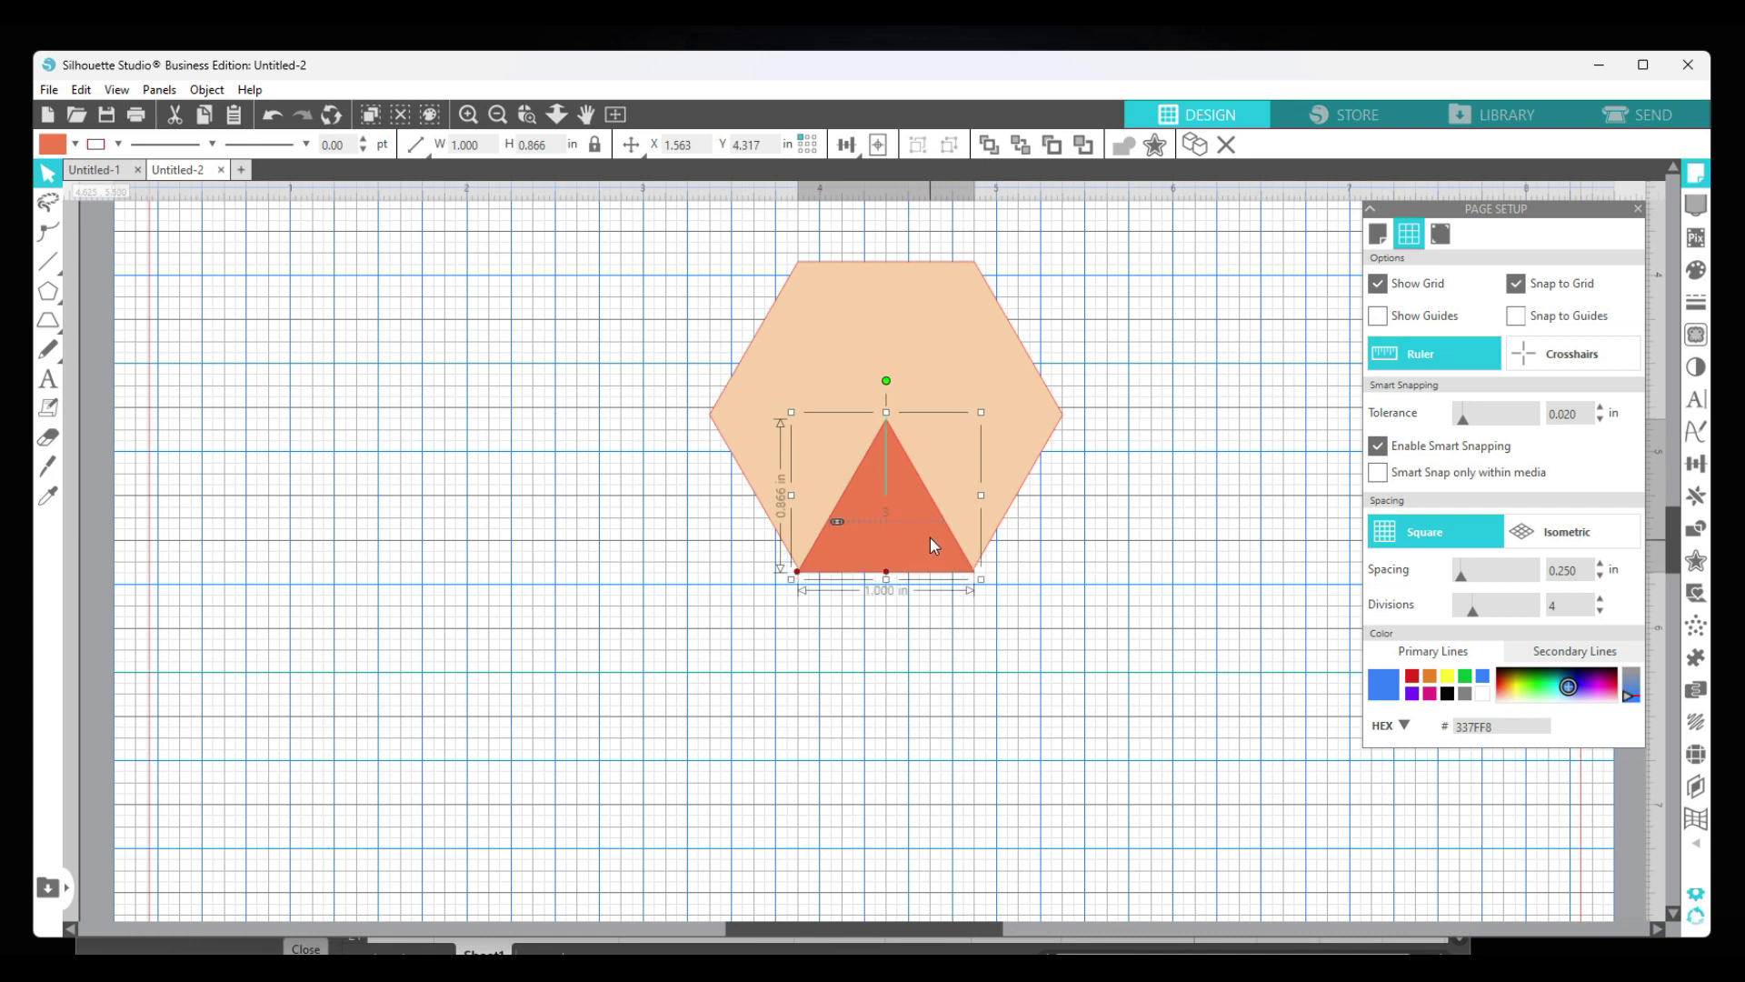
click(1513, 283)
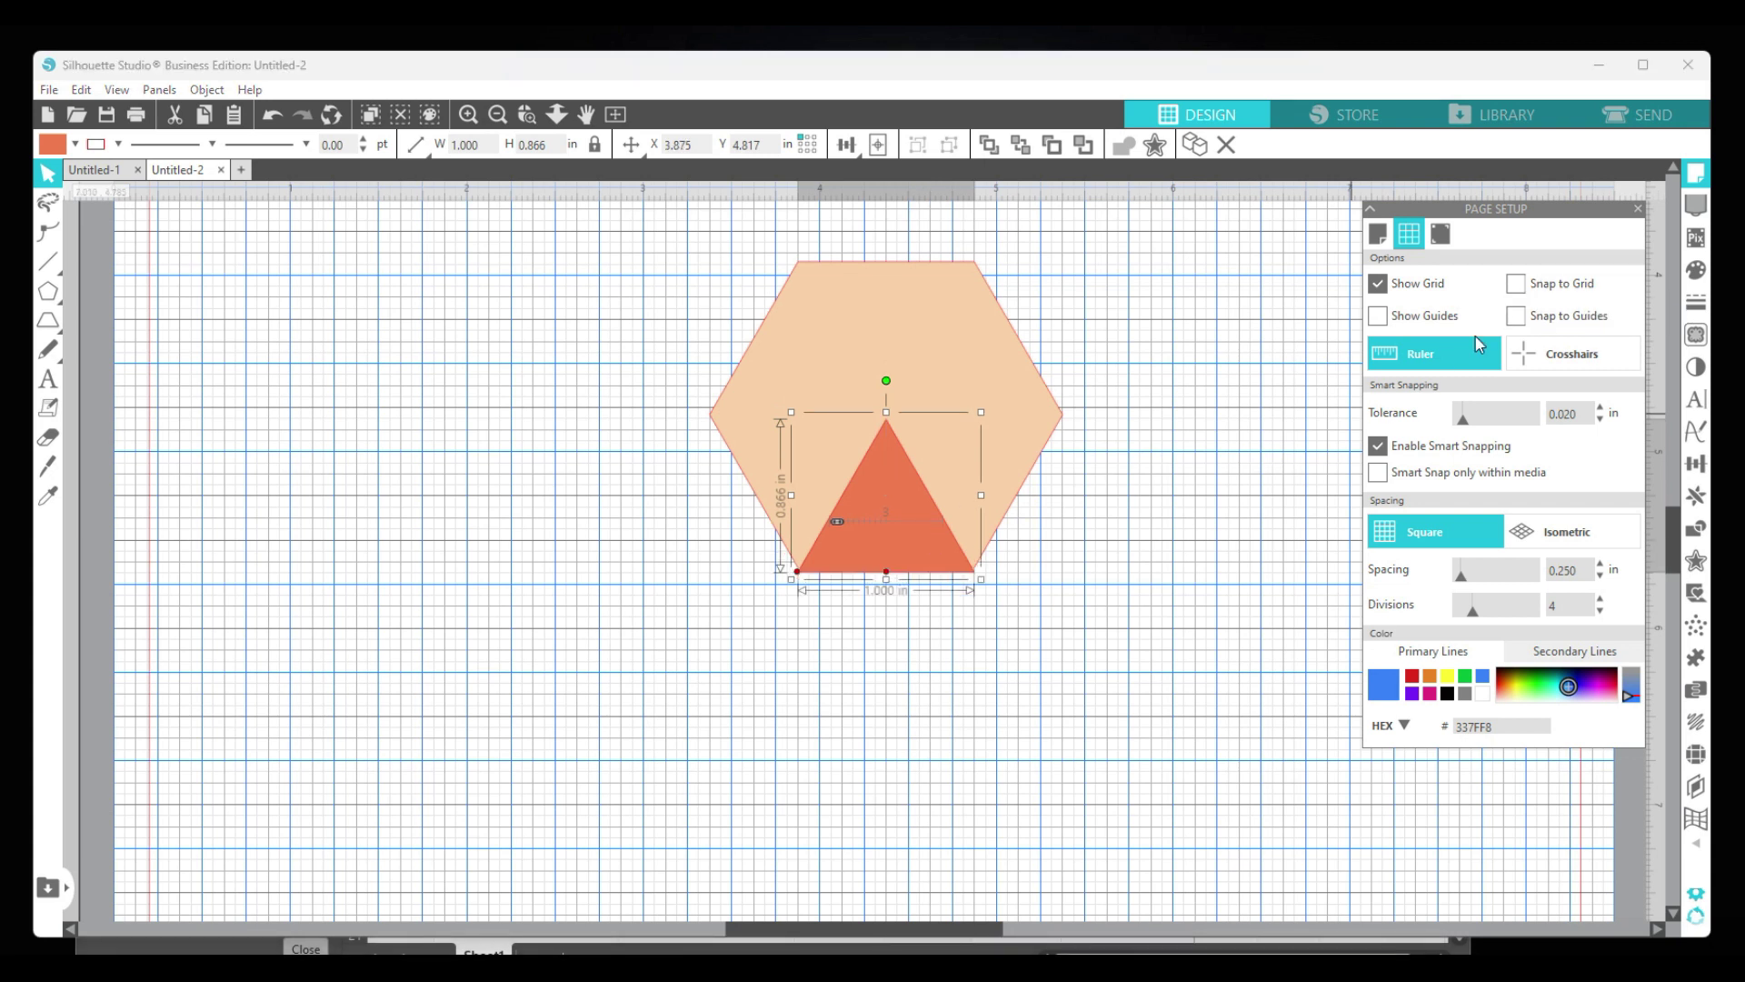
drag(951, 557, 937, 543)
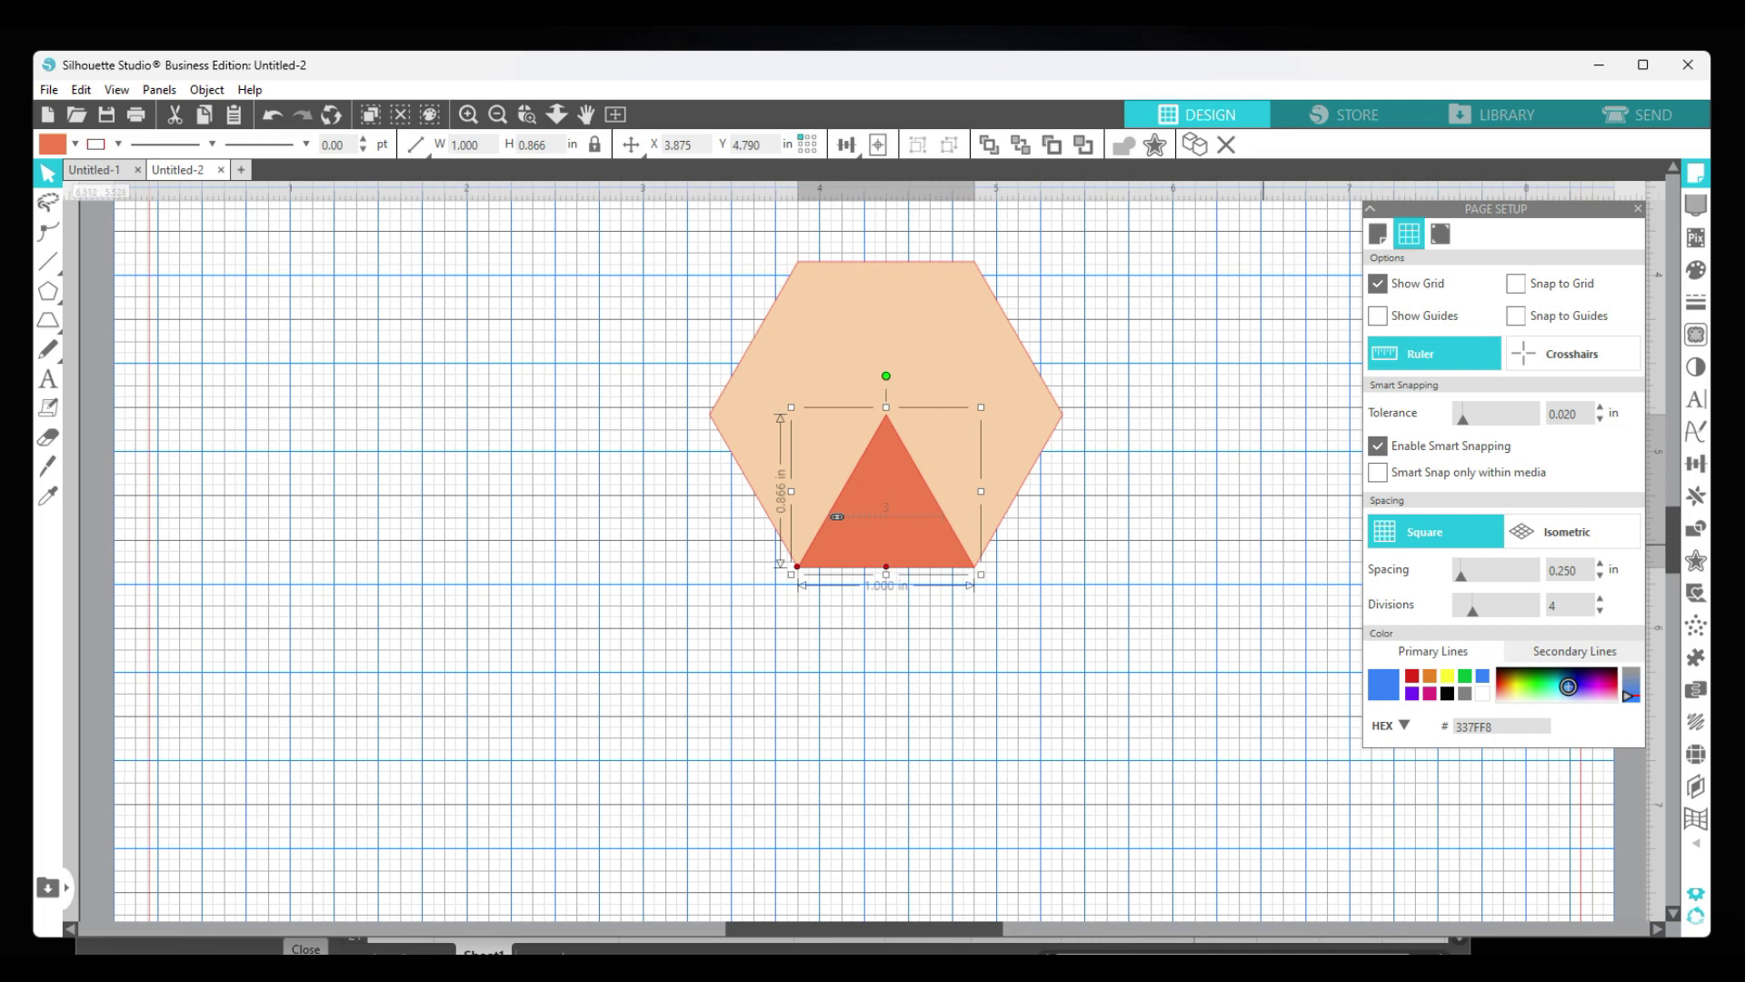
Check the apothem in the hexagon calculator screenshot, minimize it, and move the triangle off the hexagon to its upper right.
key(alt+Tab)
drag(1109, 203, 609, 225)
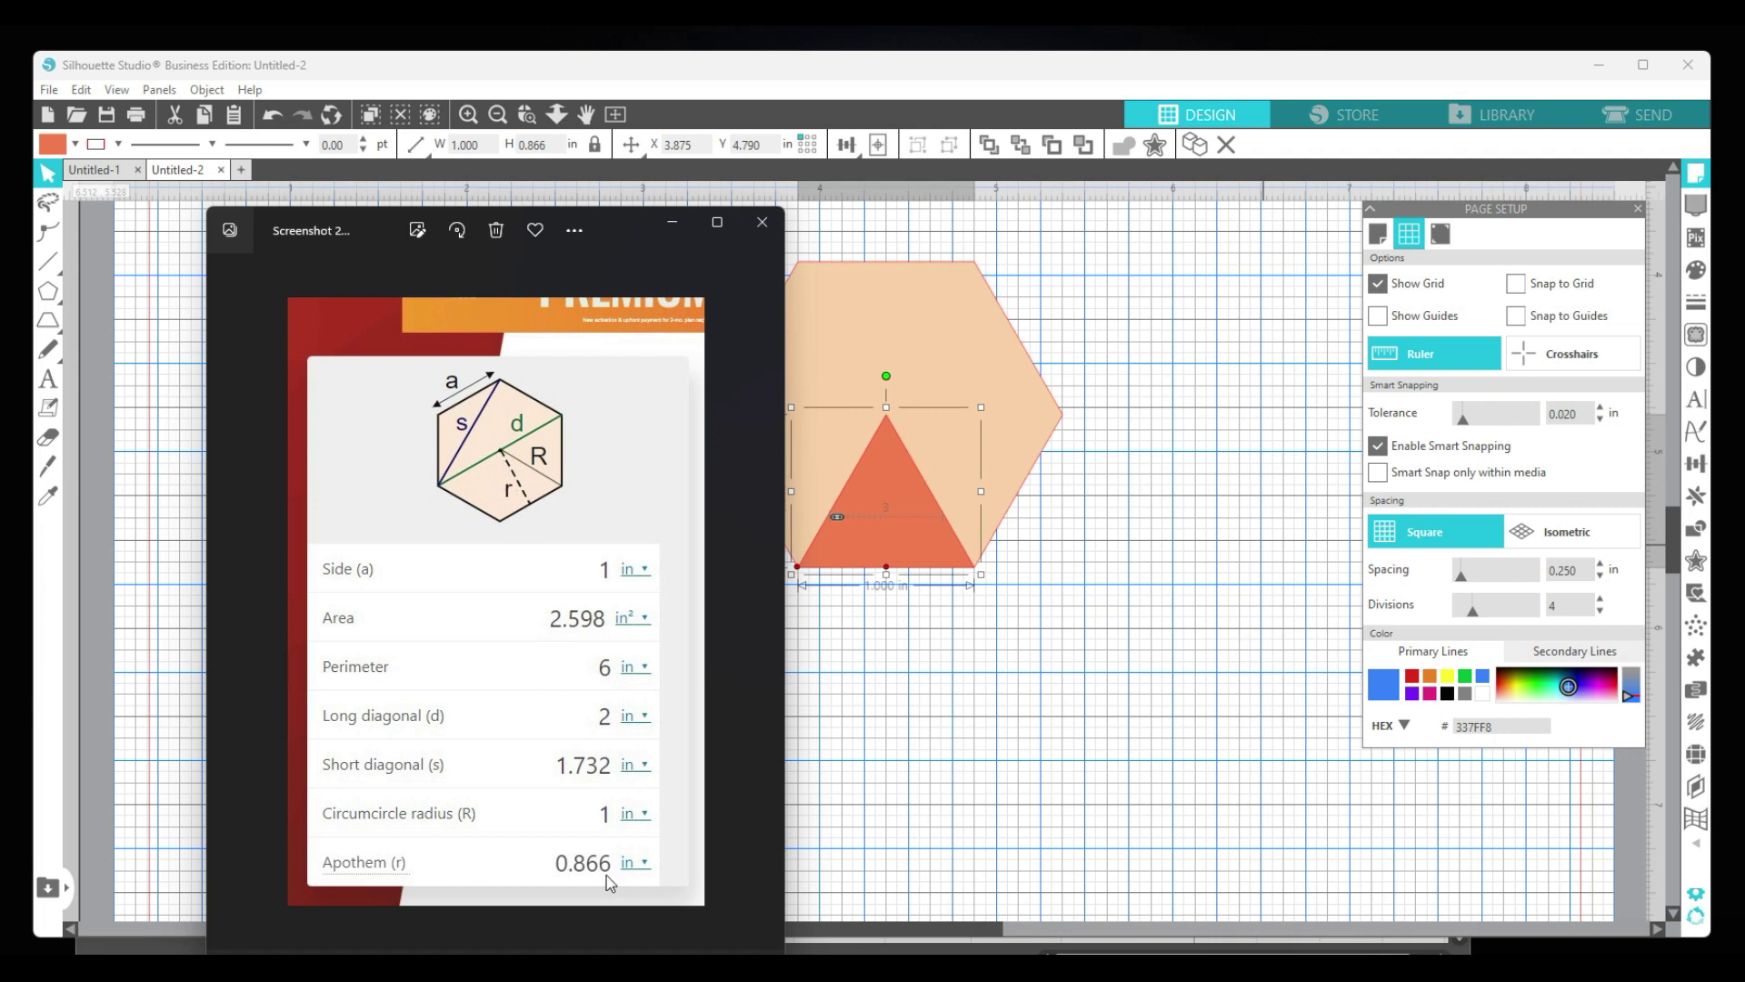
drag(632, 230, 1535, 302)
click(1574, 294)
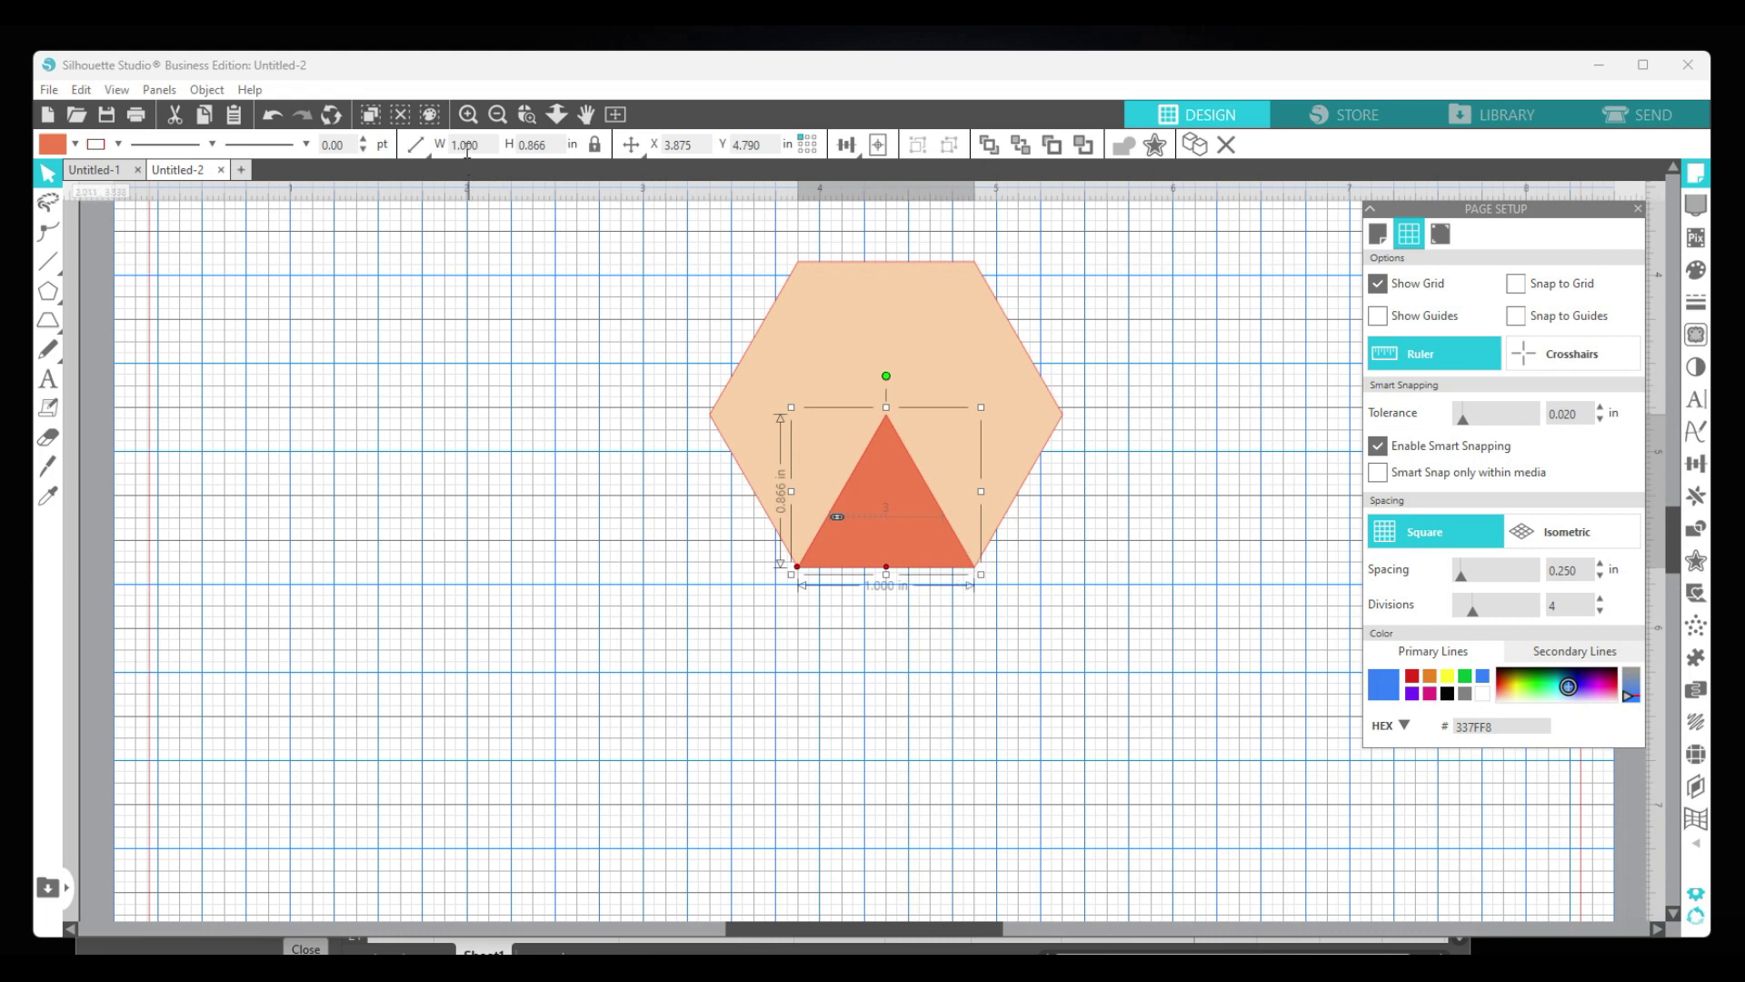
drag(925, 542, 1203, 367)
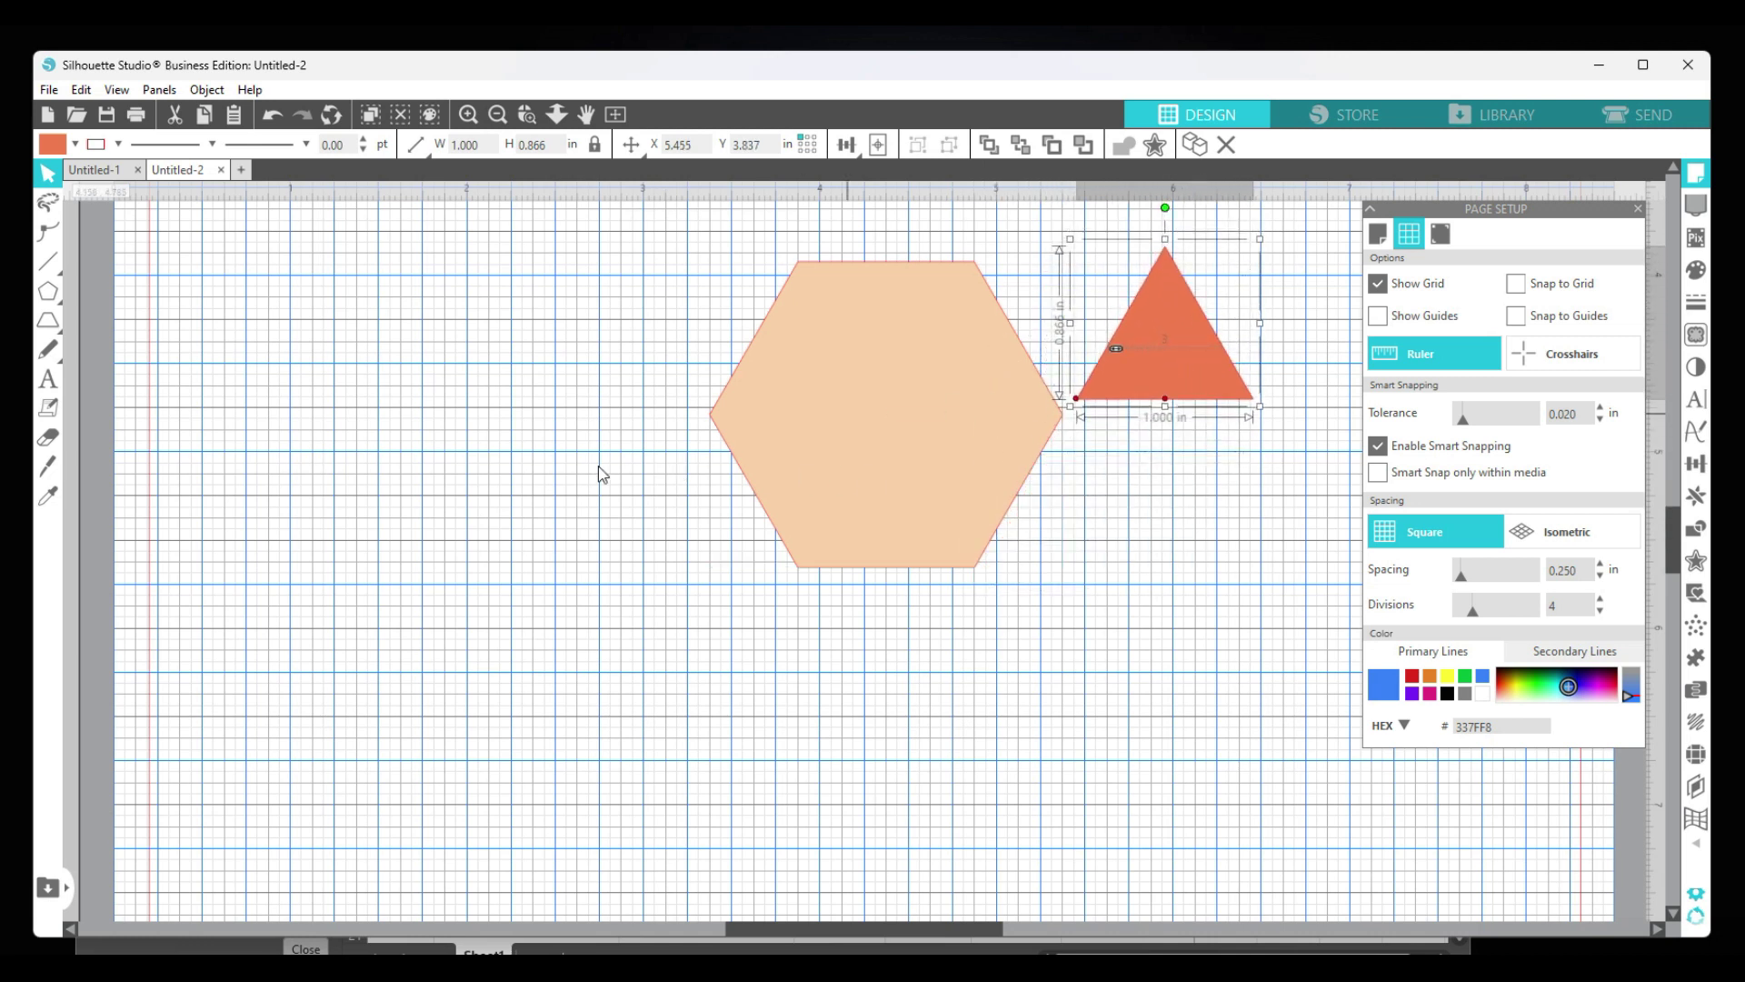
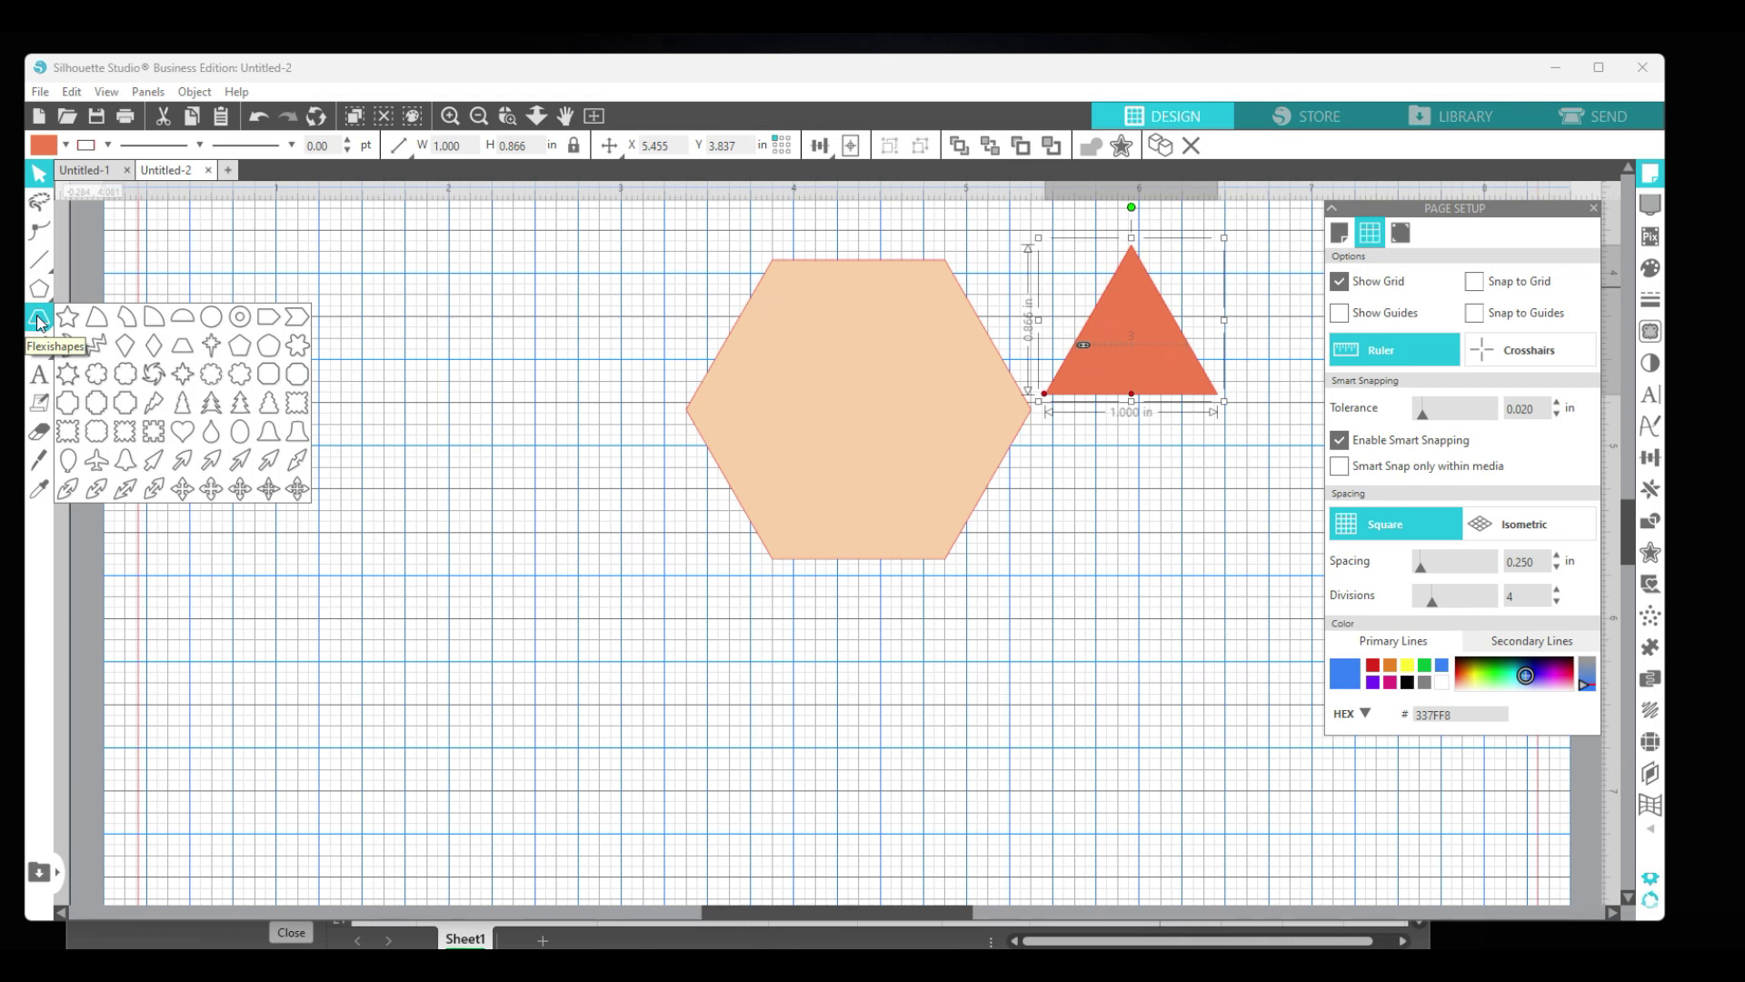
Turn on Snap to Grid, draw a diamond flexishape about 0.375 in wide and 0.75 in high, and move it just left of the hexagon.
click(156, 351)
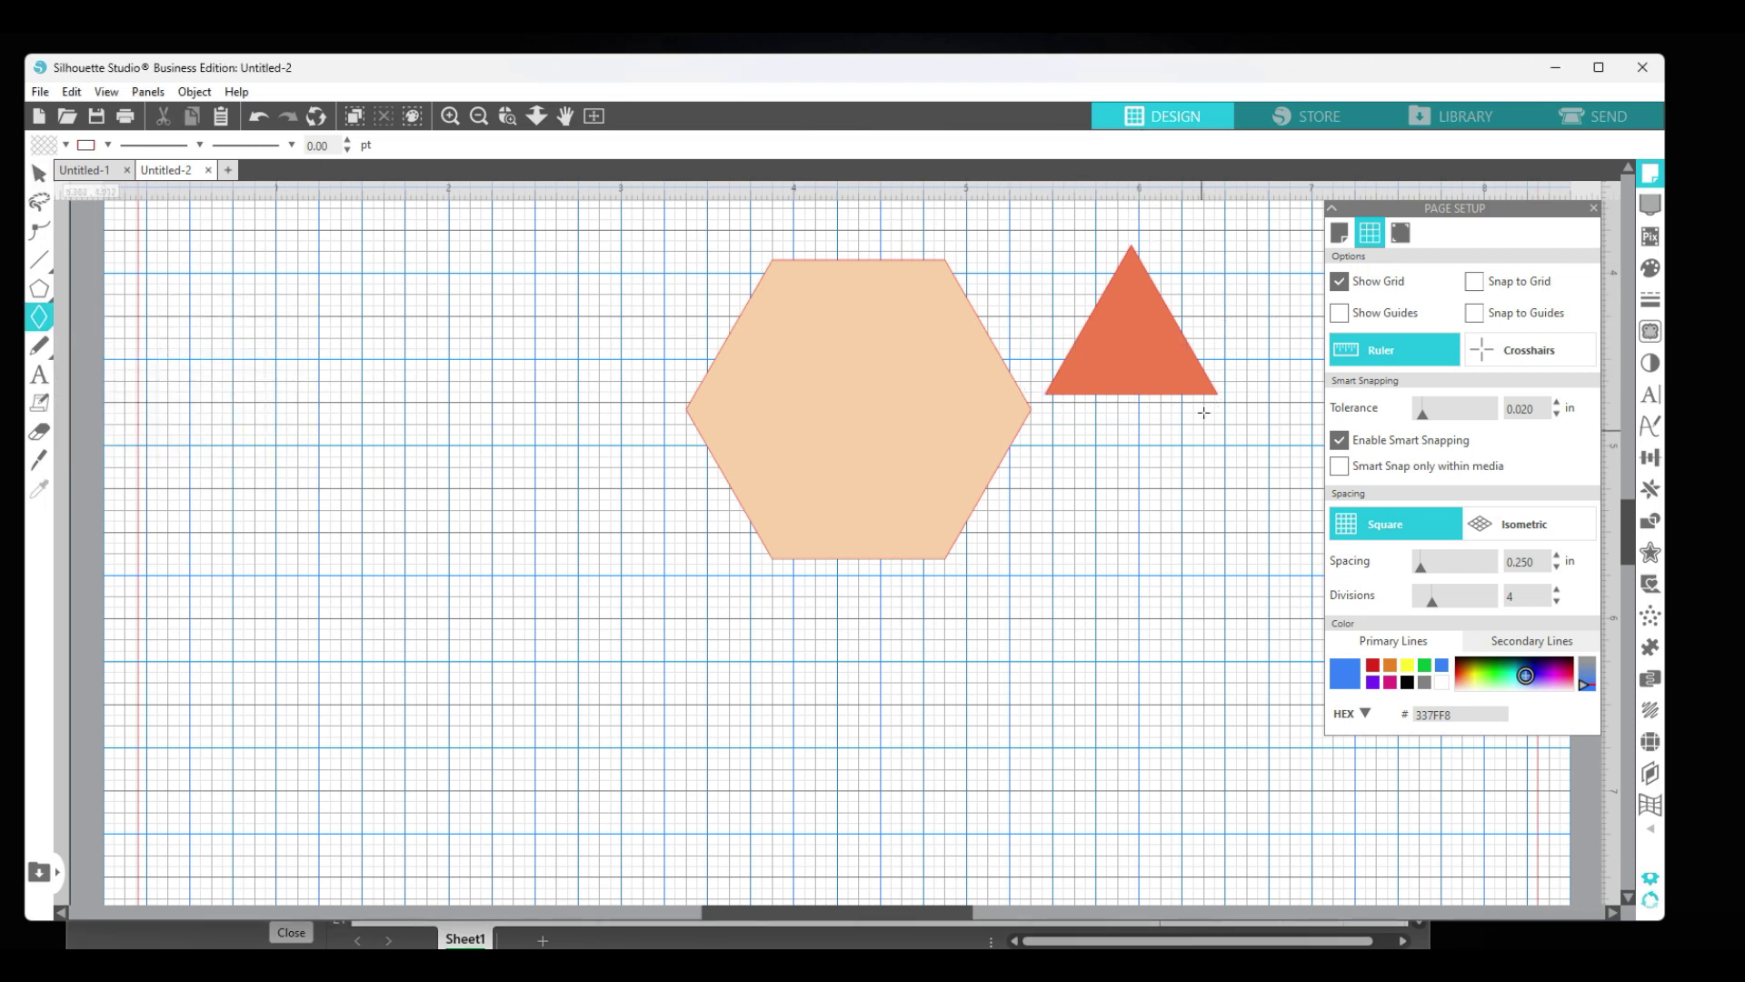
click(1475, 283)
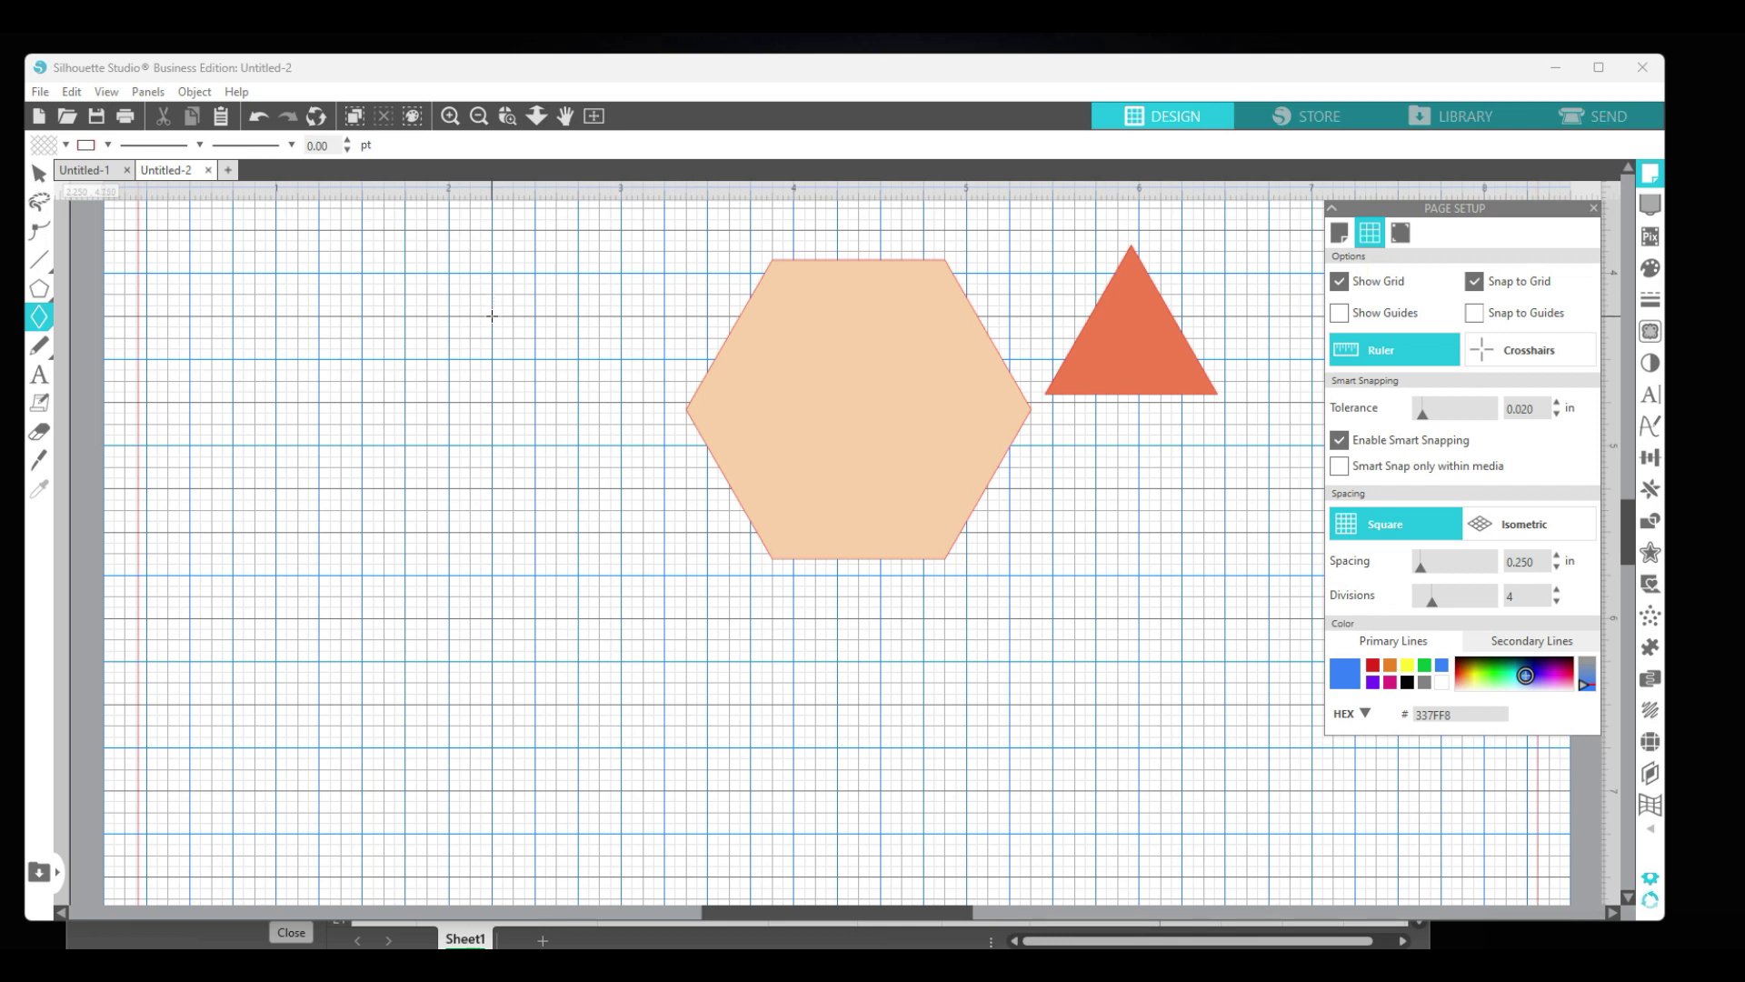
drag(492, 315, 500, 453)
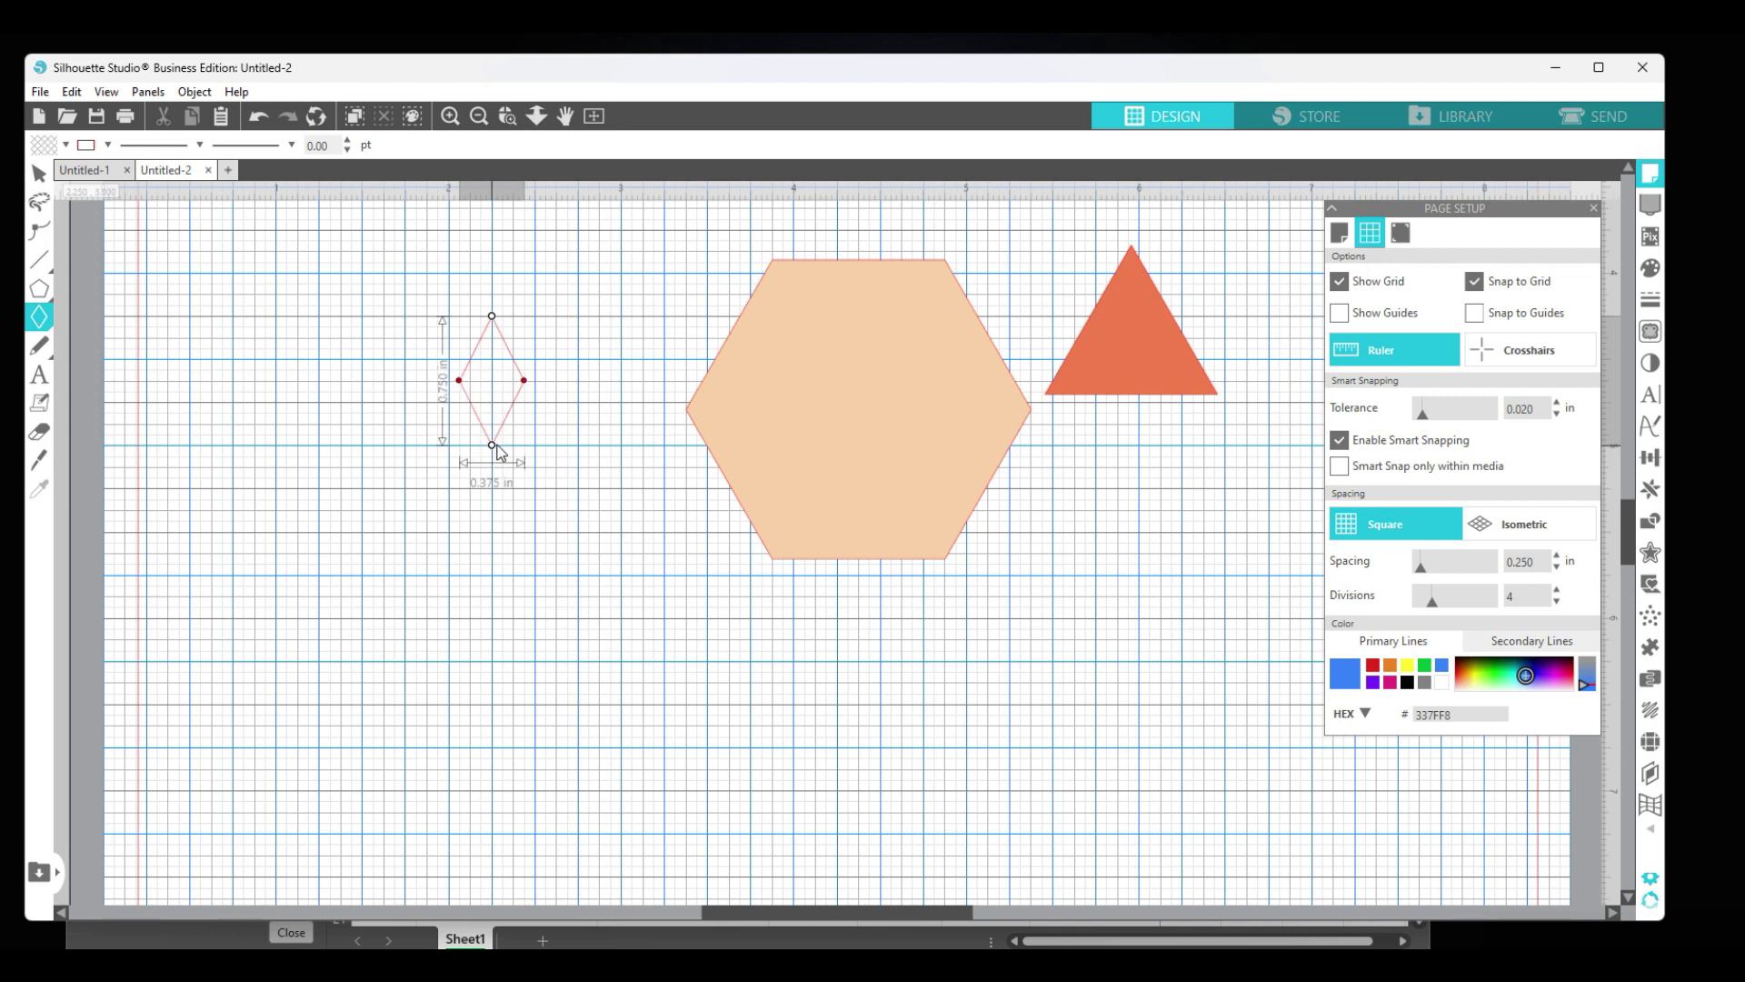
drag(499, 450, 498, 452)
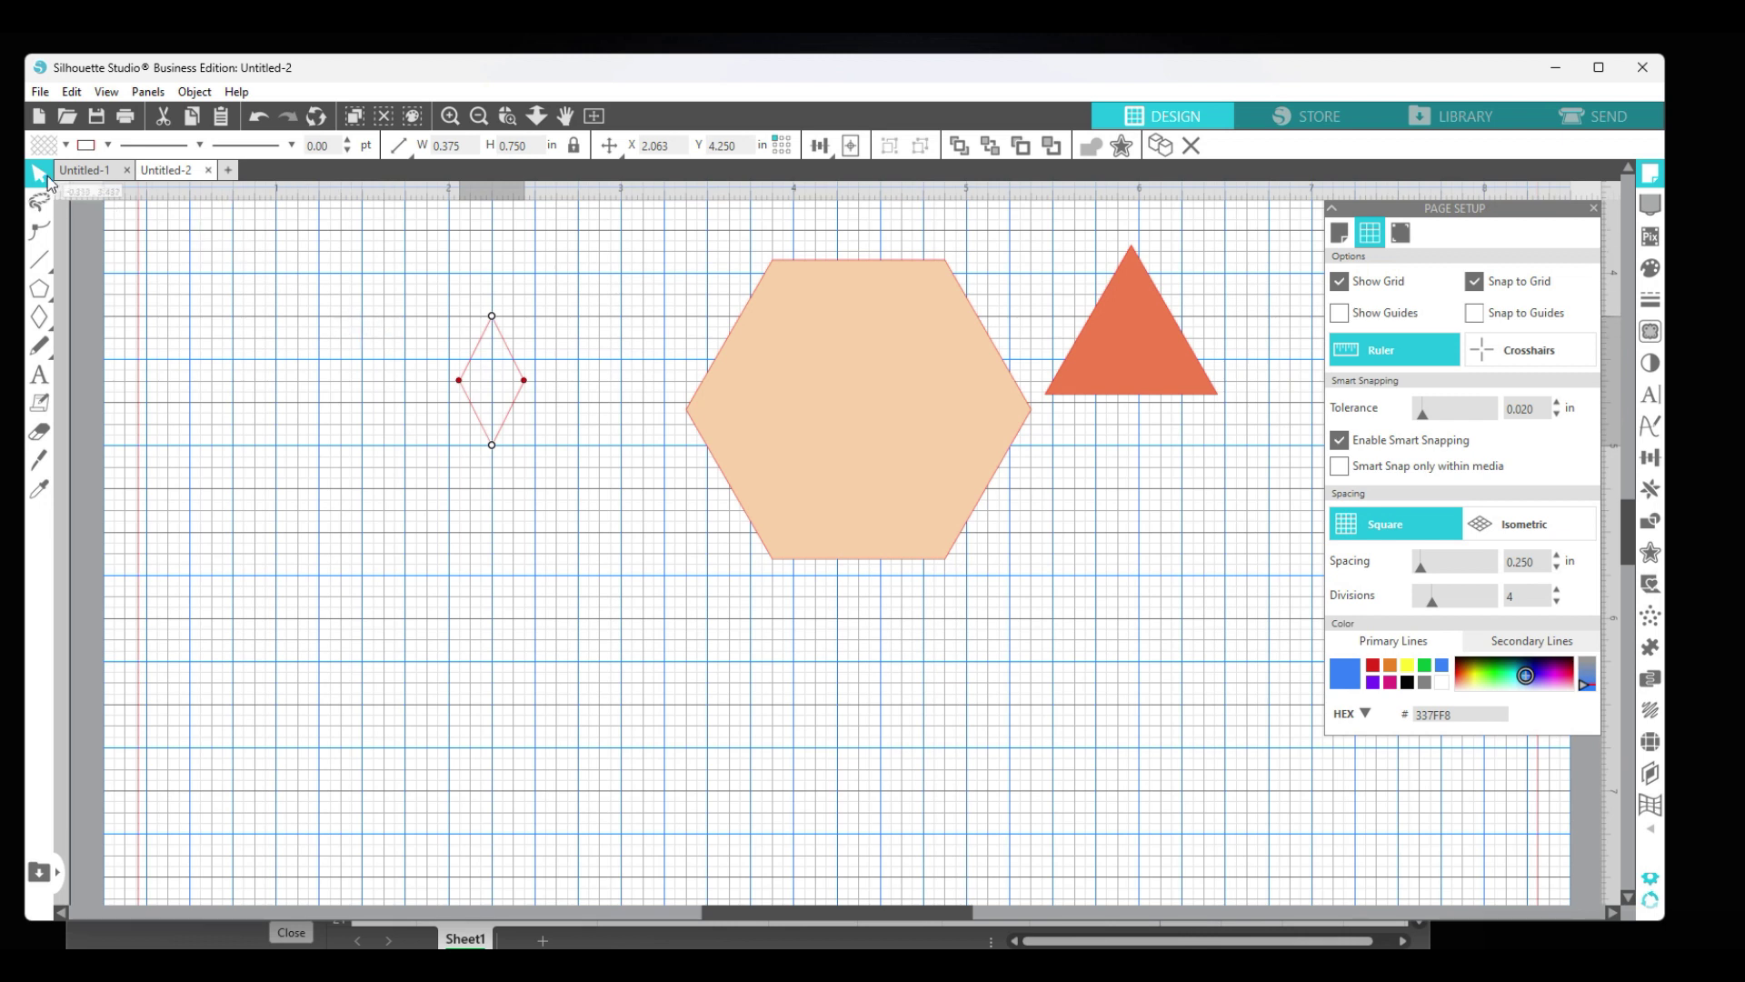
drag(510, 414, 578, 441)
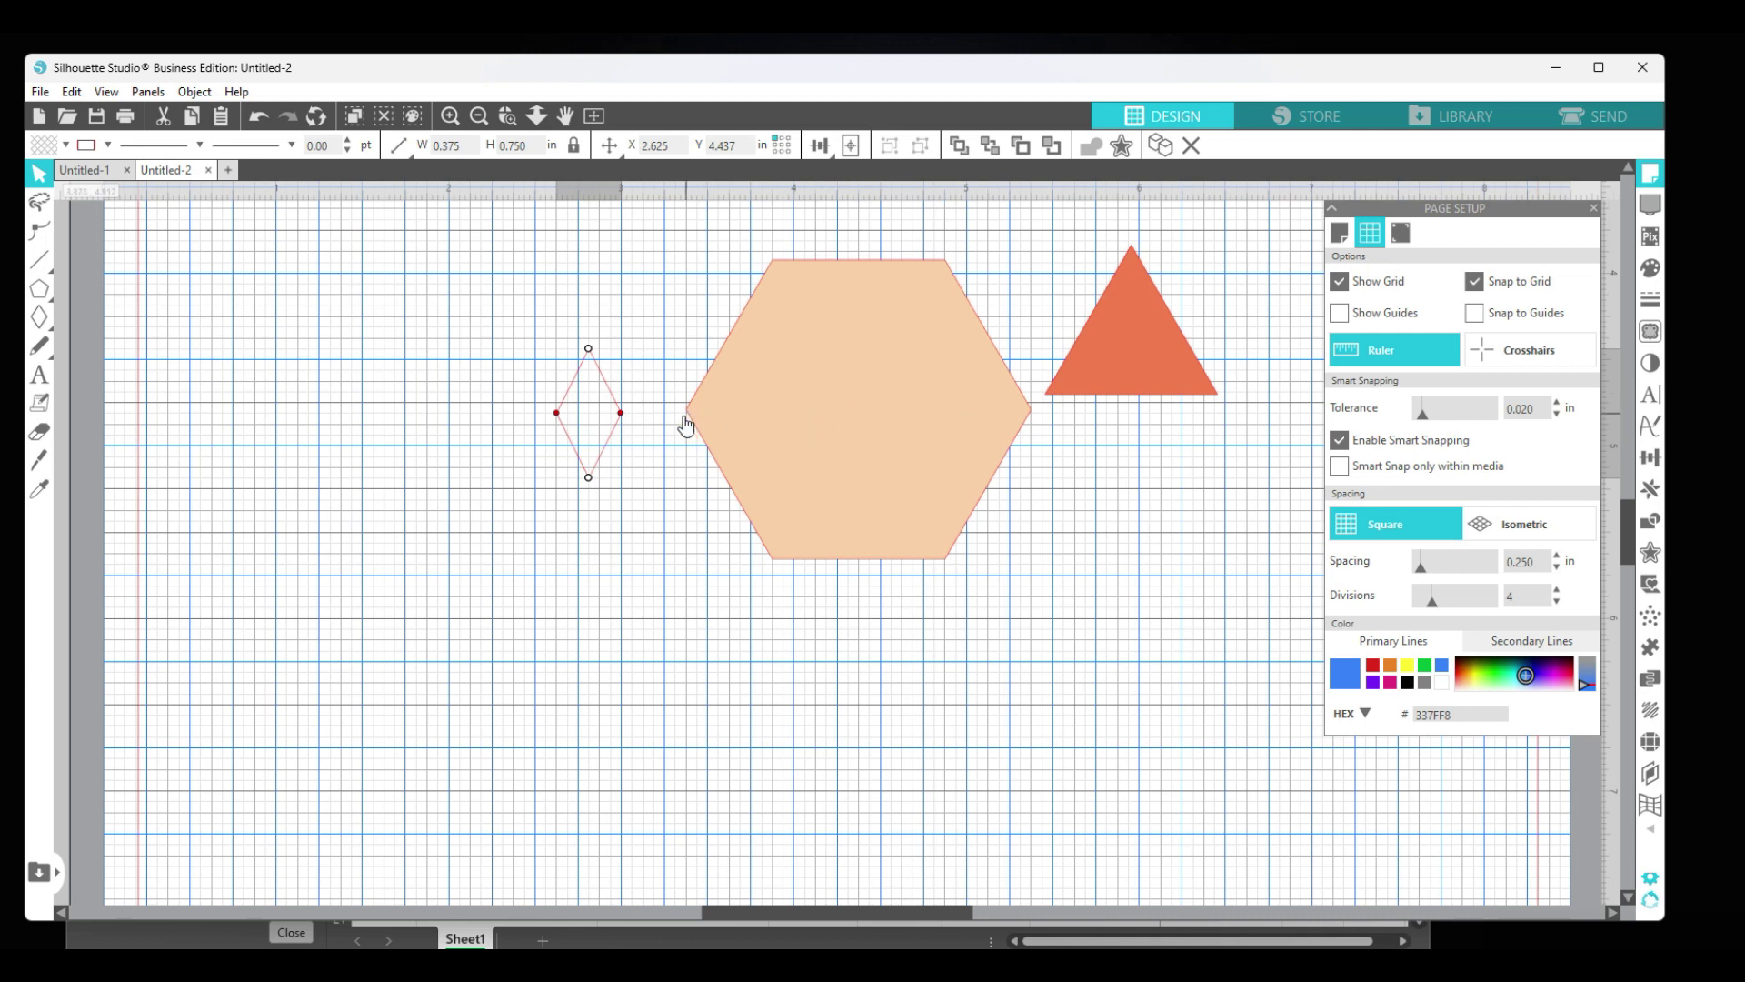
Unlock the diamond's aspect ratio and set its width to 1 in and its height to 1.732 in.
click(607, 389)
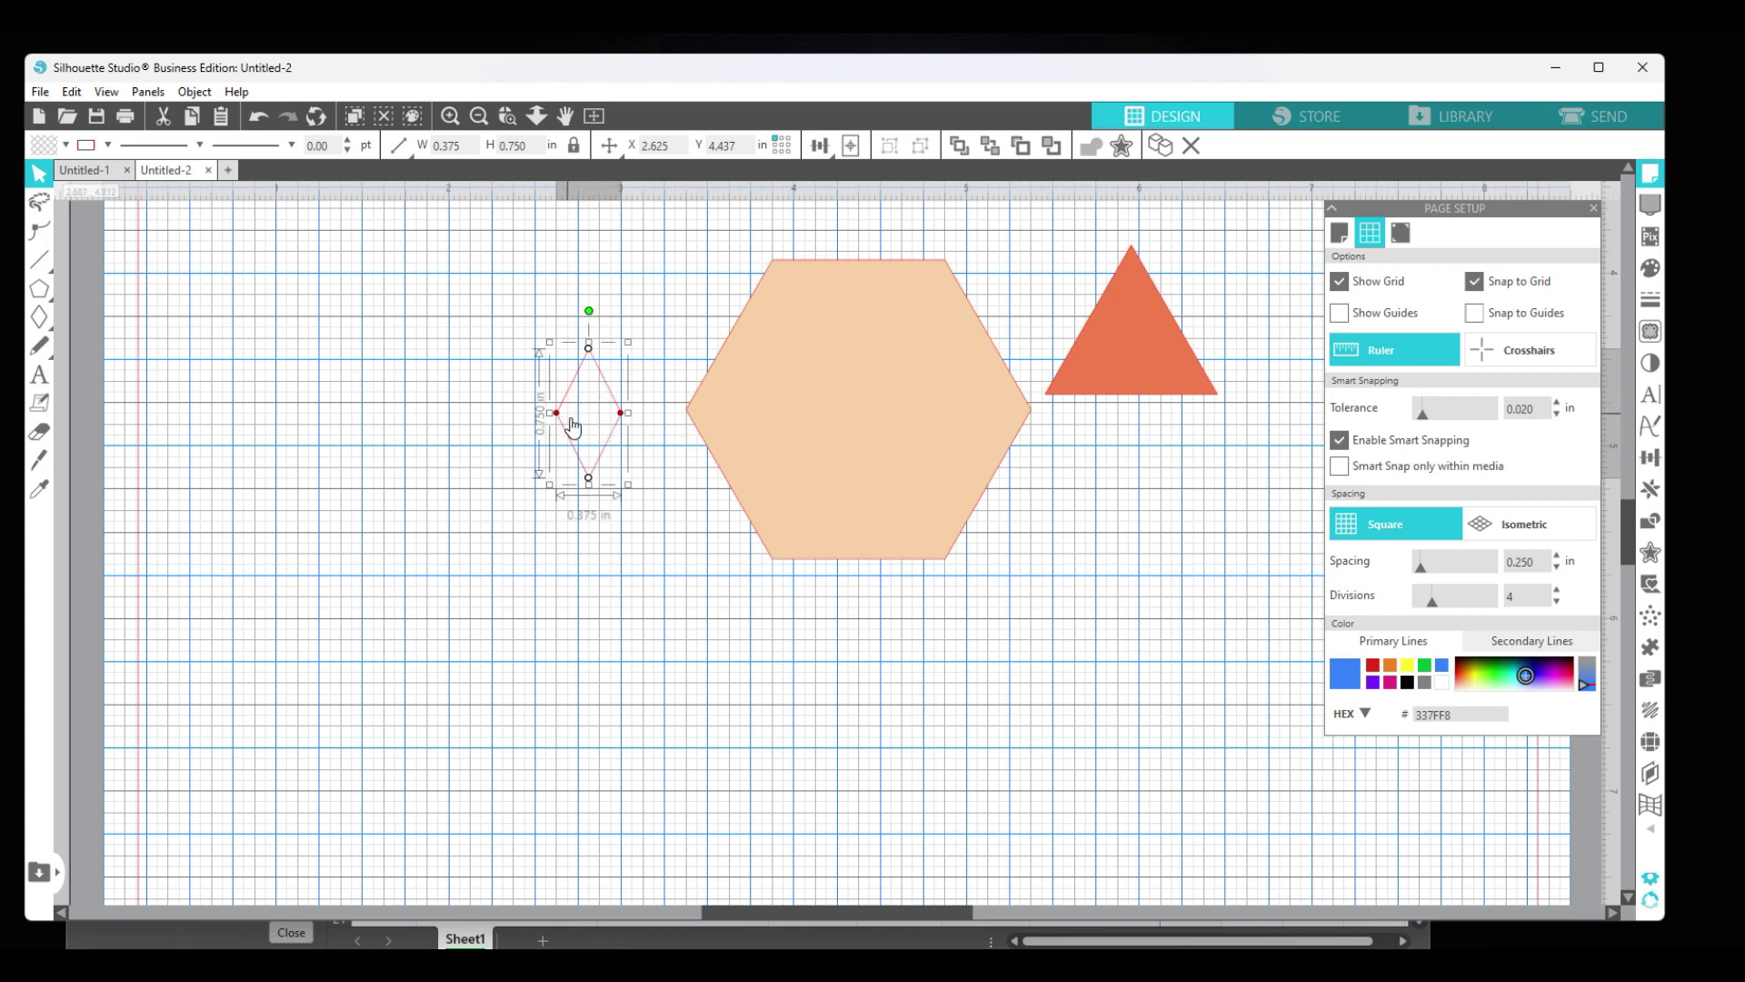
click(575, 148)
text(1)
key(Return)
click(397, 145)
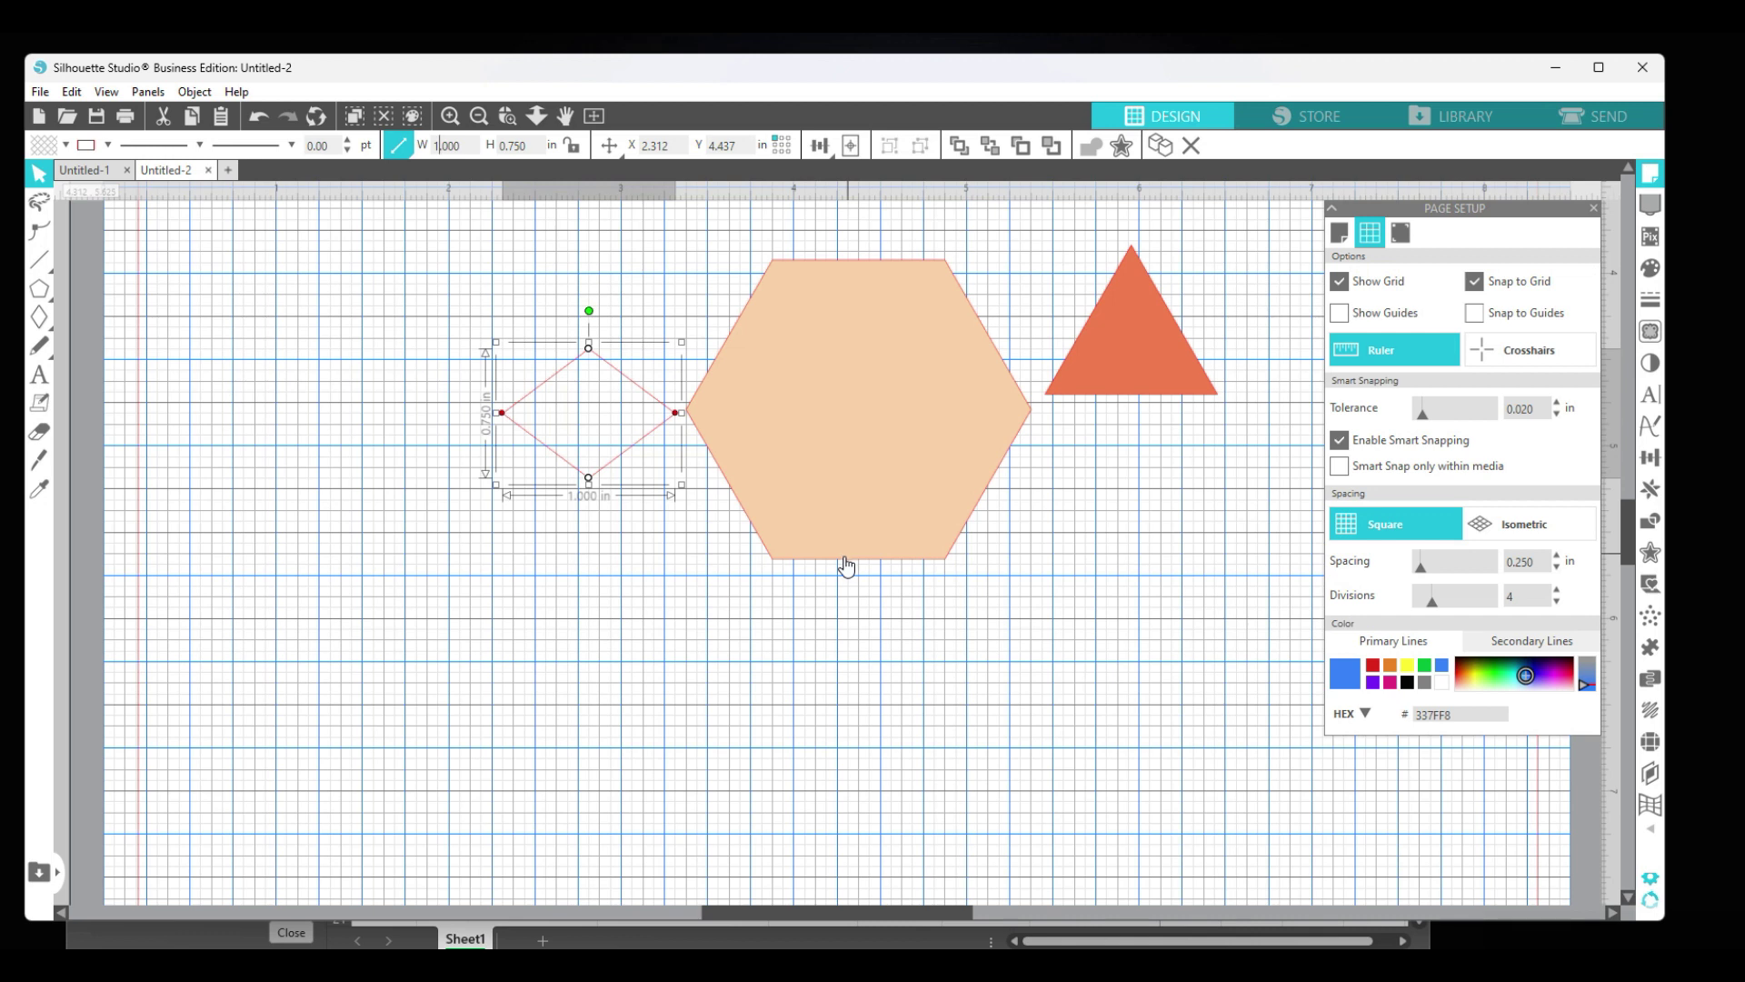
click(535, 143)
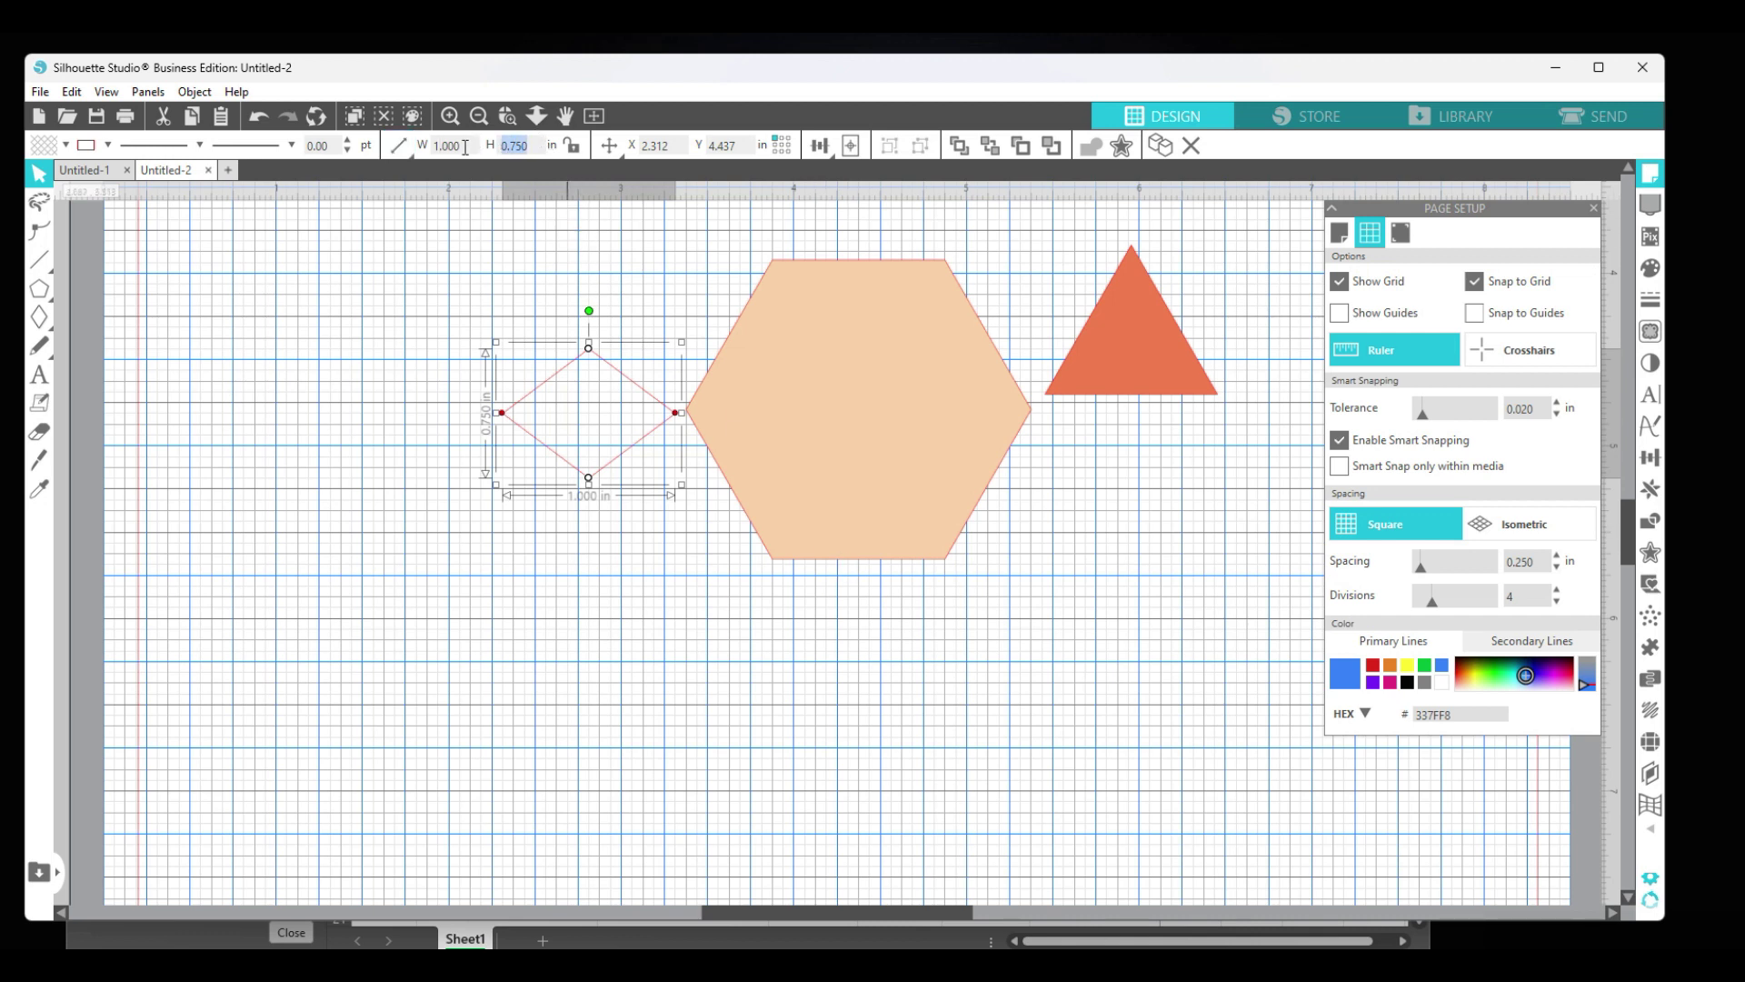
text(1.732)
key(Return)
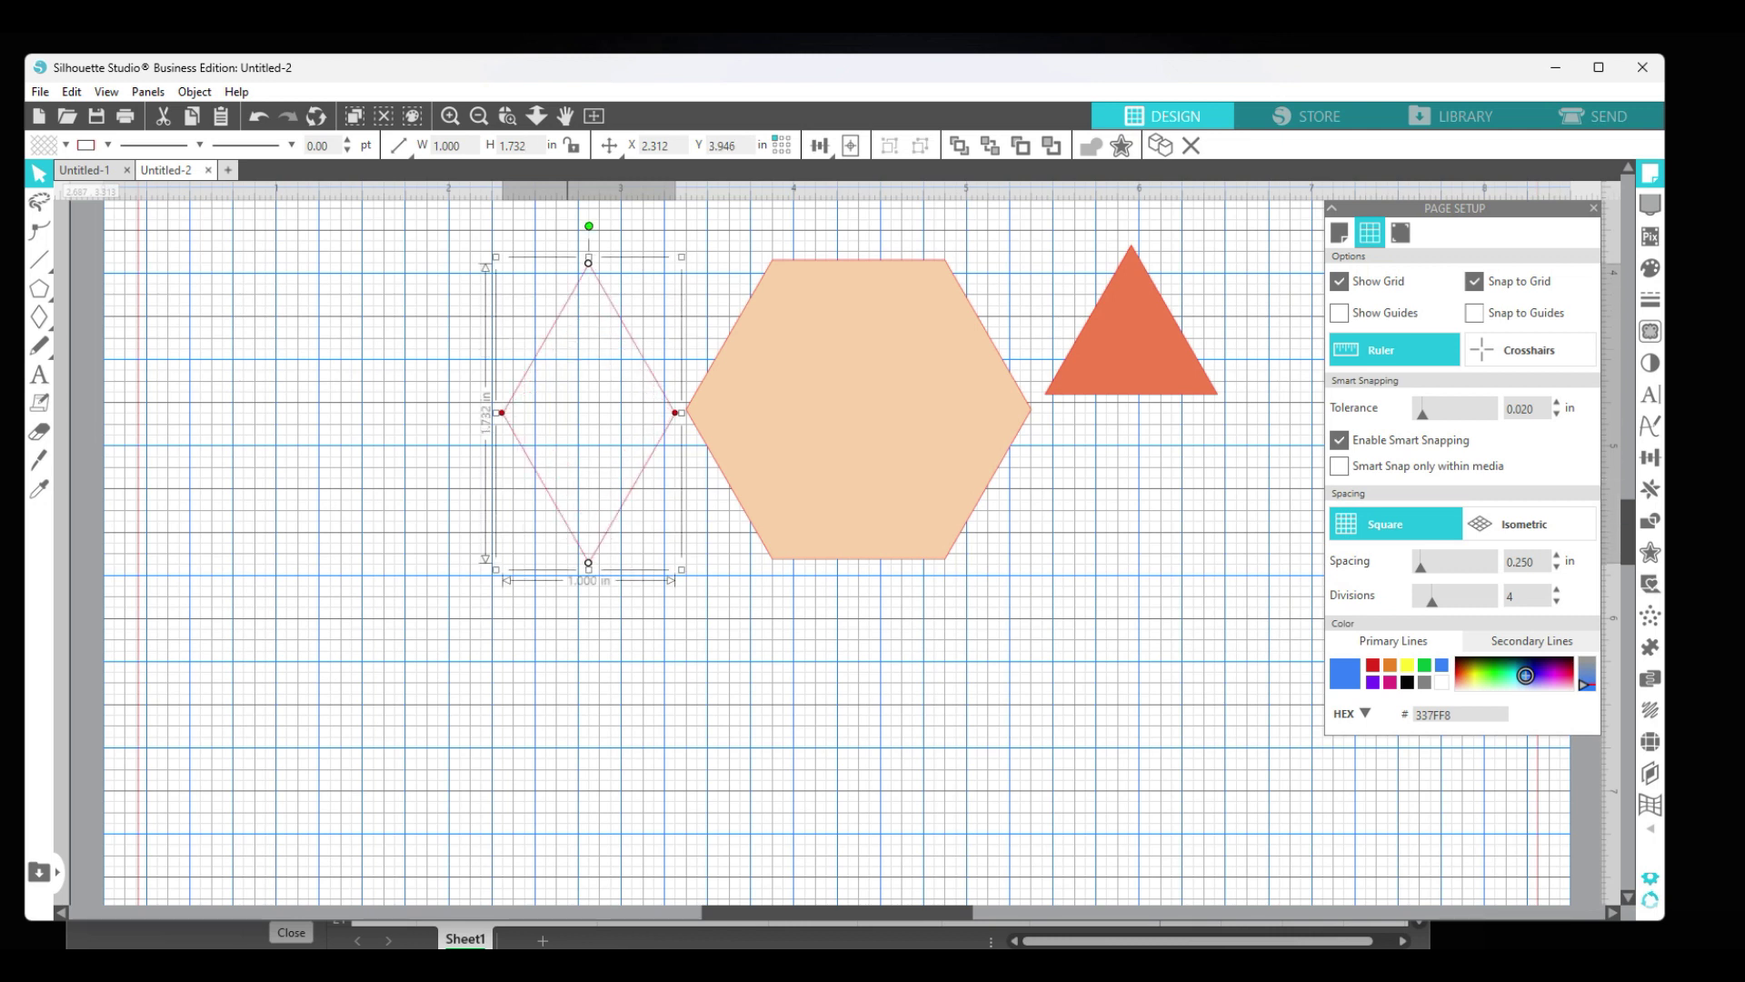
Fill the diamond with blue and place it over the left part of the hexagon.
click(65, 145)
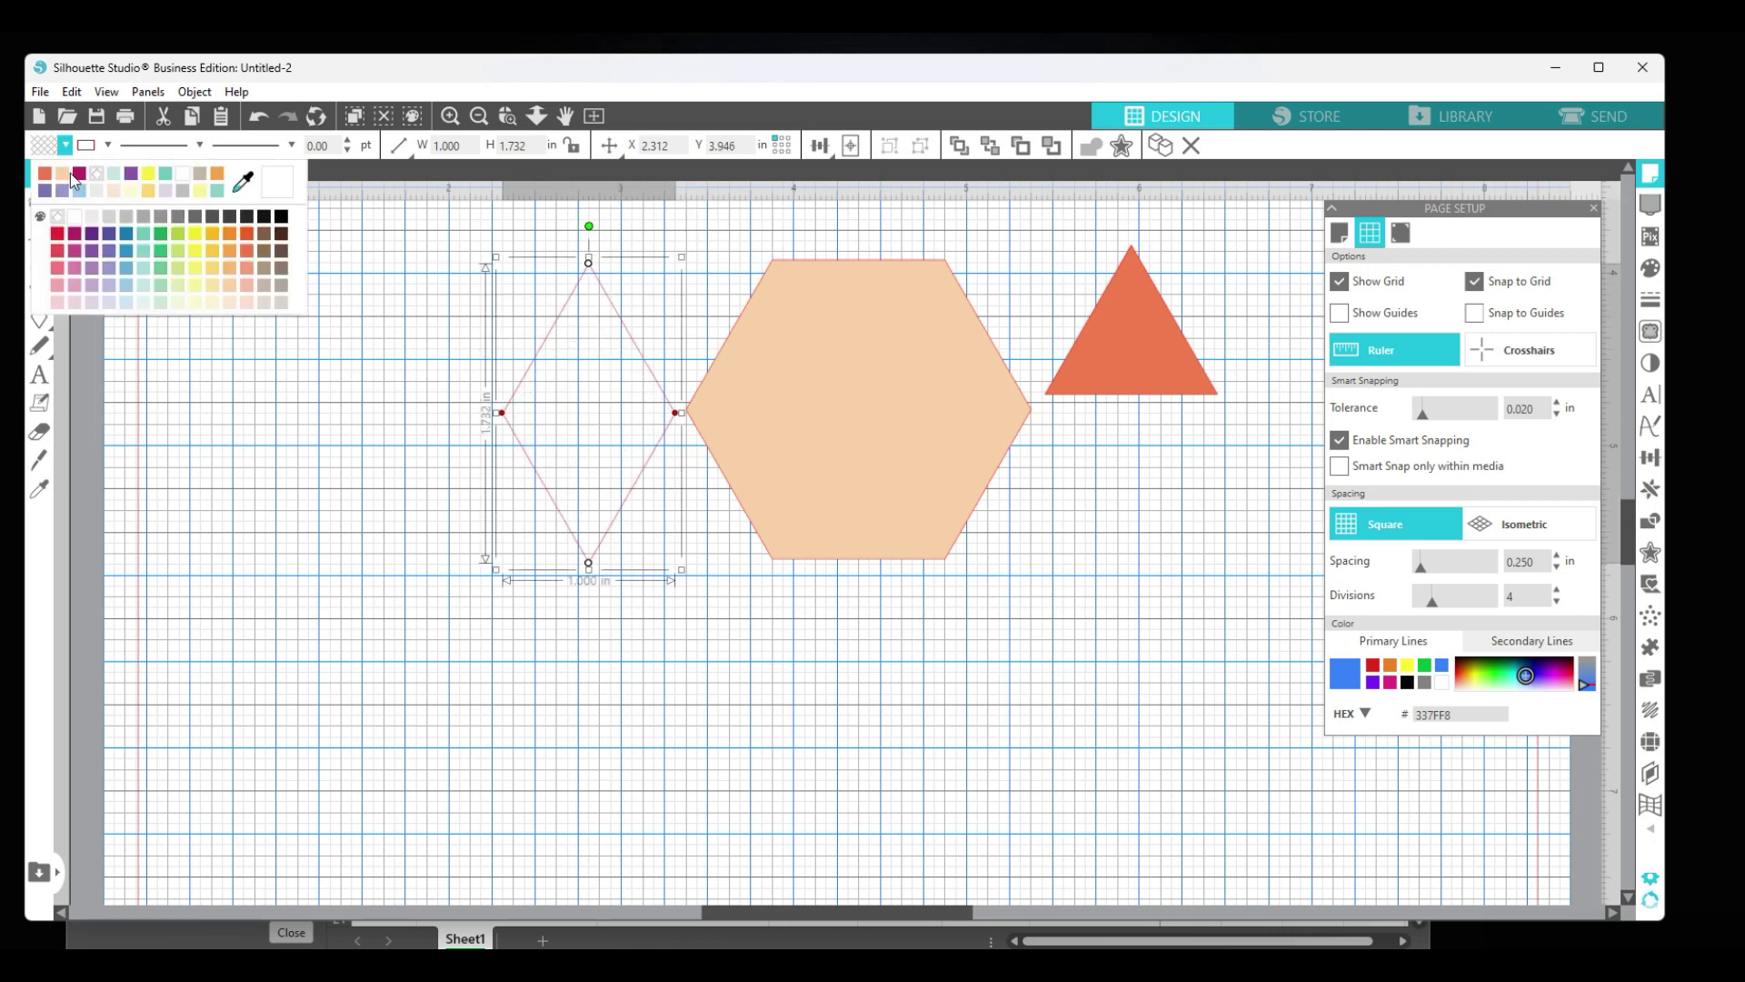
click(126, 268)
drag(646, 448, 829, 446)
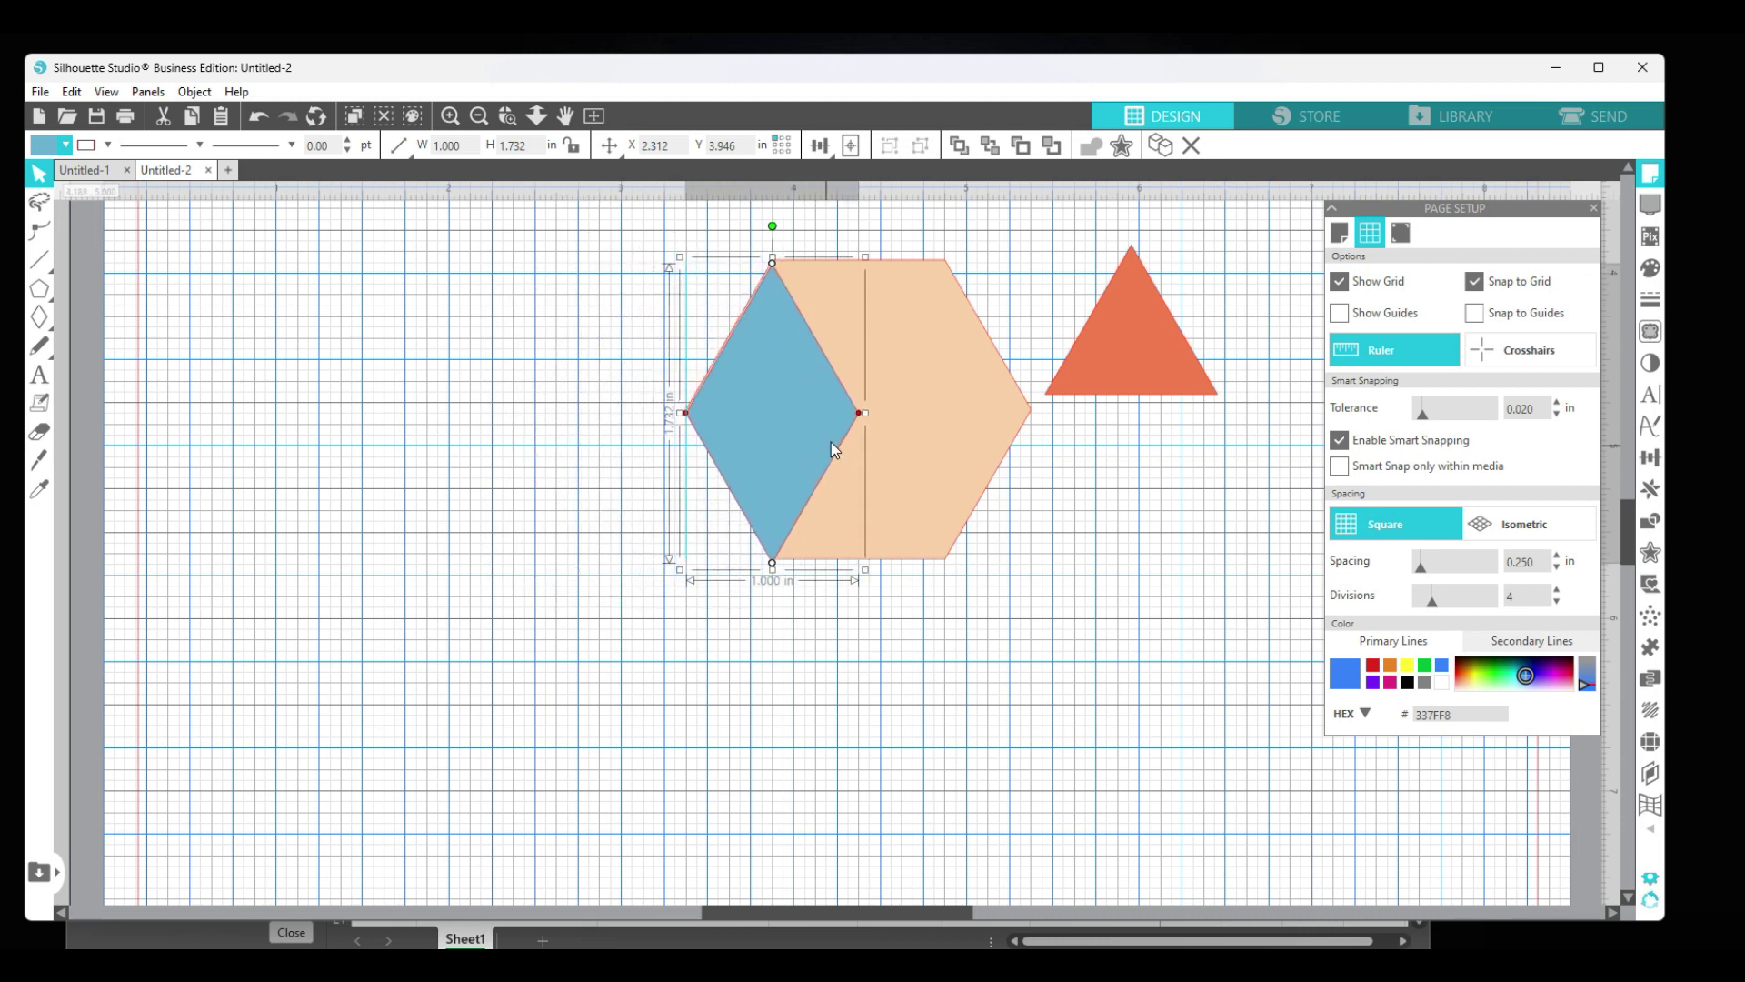
Undo the blue diamond's placement over the hexagon and move the diamond directly below the orange triangle.
key(ctrl+z)
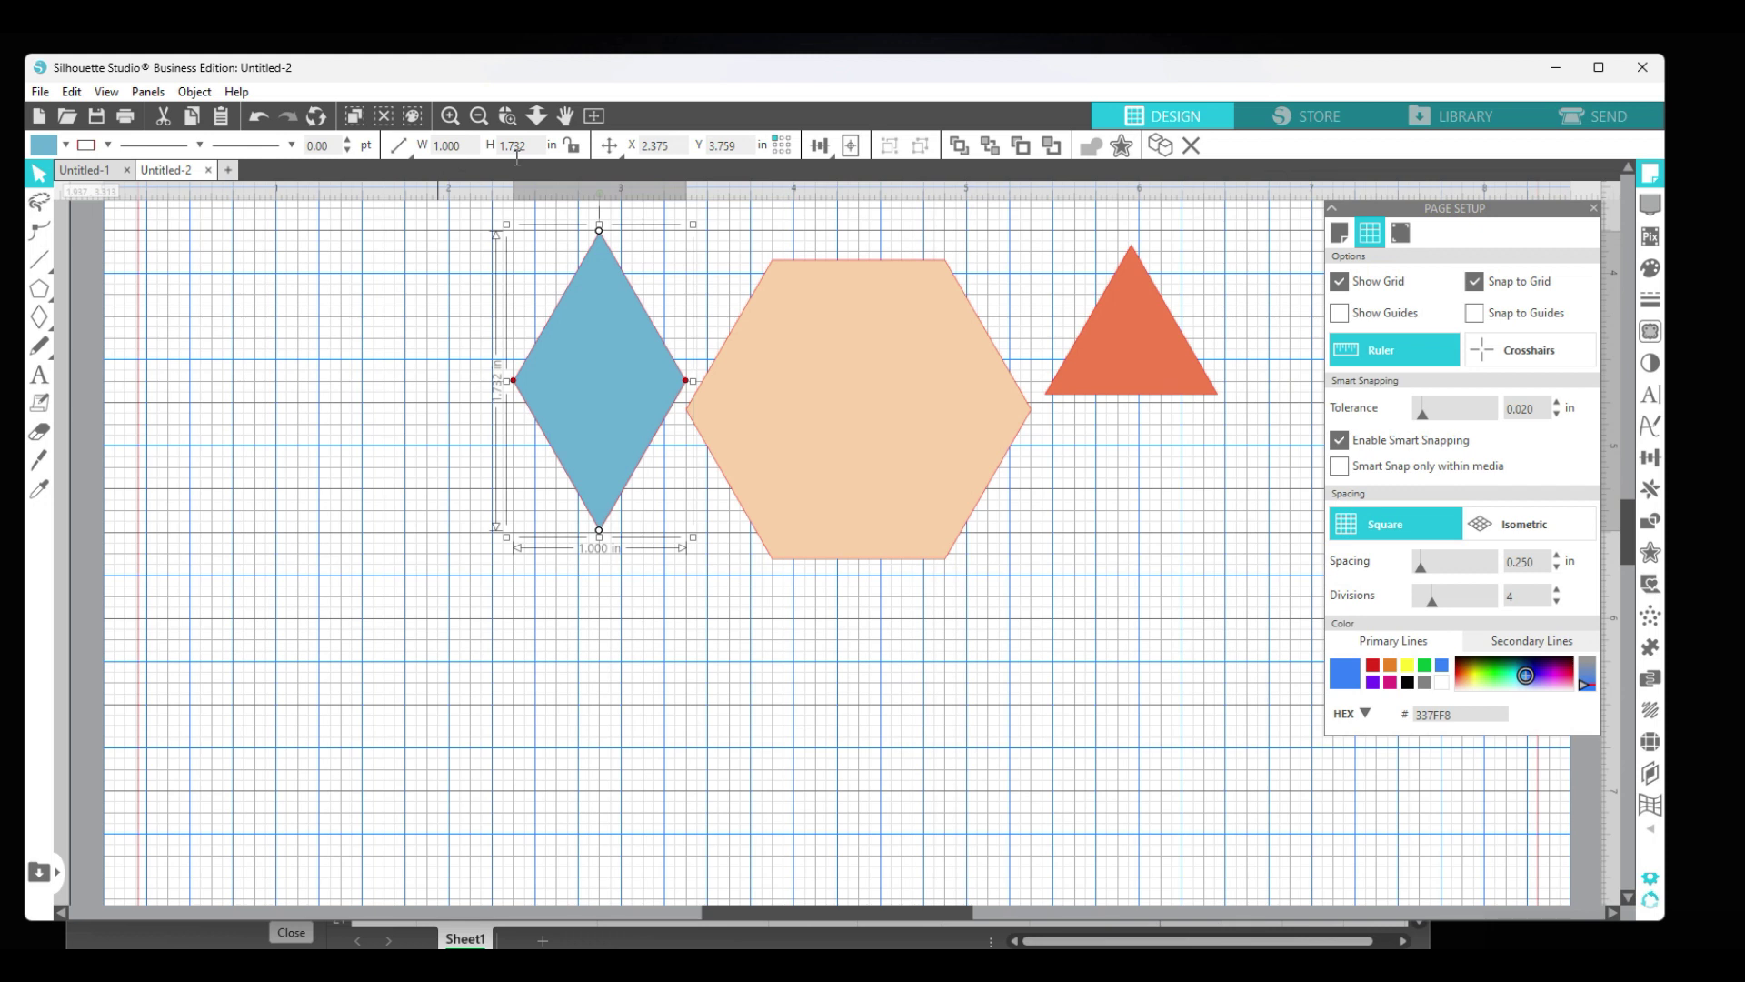
drag(611, 382, 1151, 565)
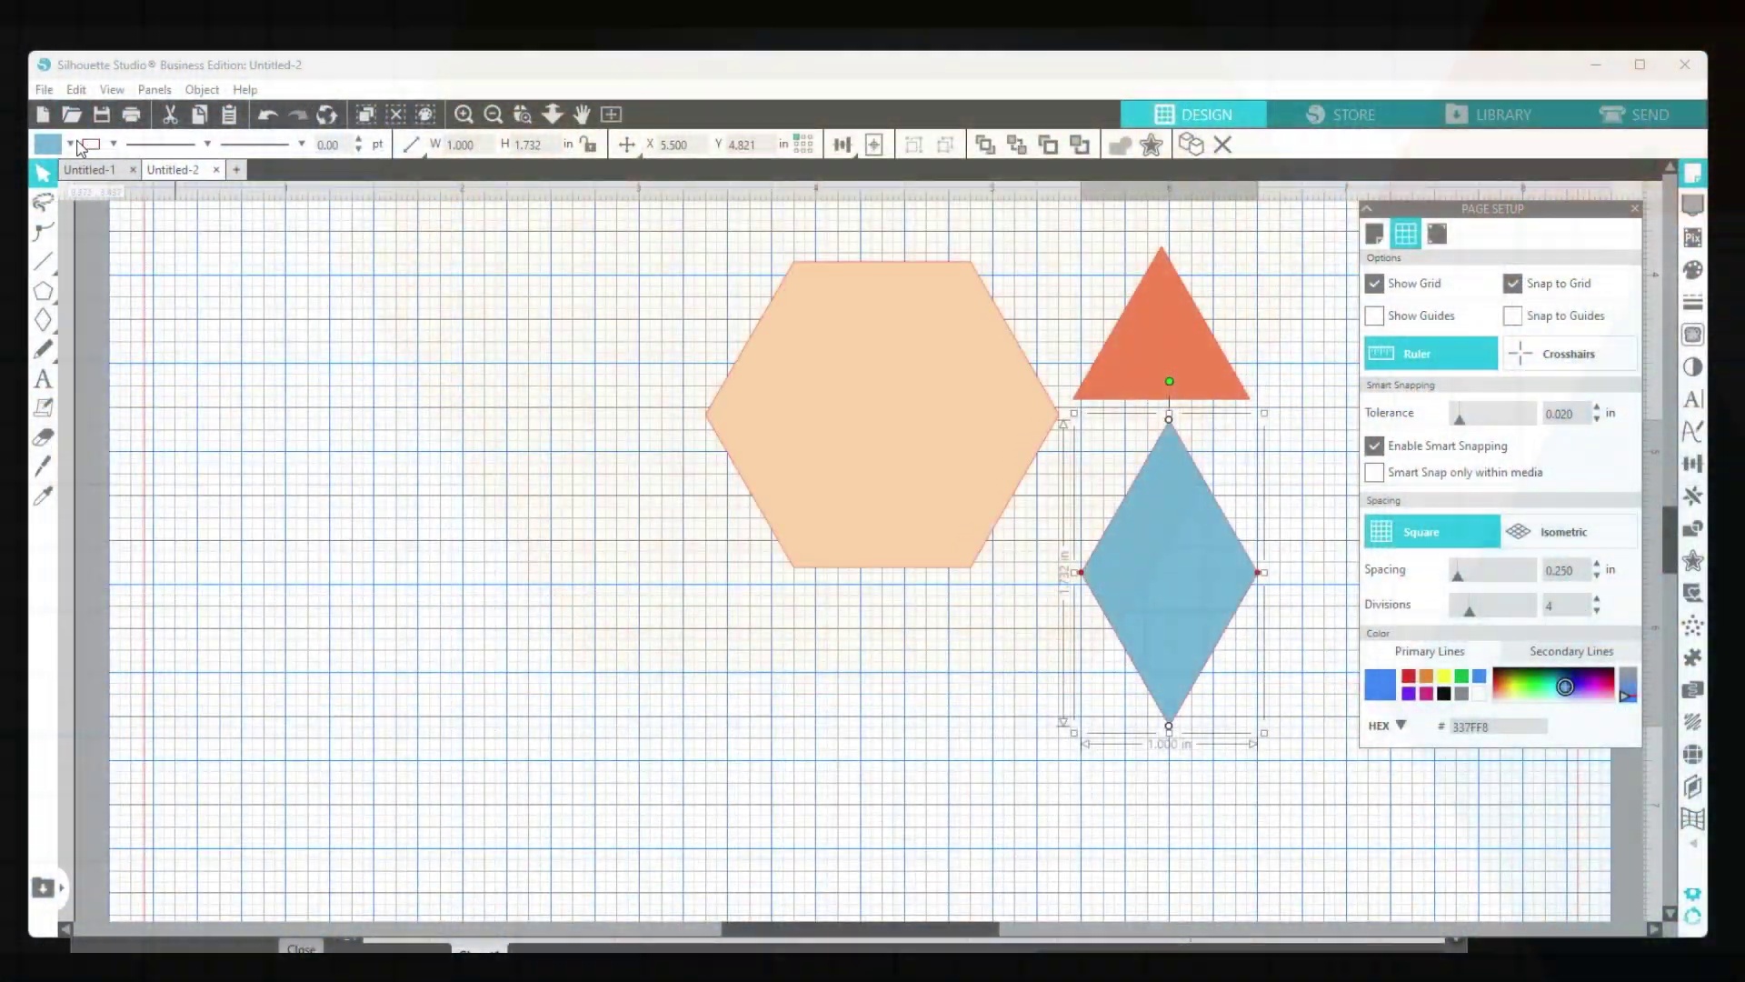
Switch to the Untitled-1 drawing, move the narrow beige triangle slightly up and to the right, and return to Untitled-2.
click(88, 170)
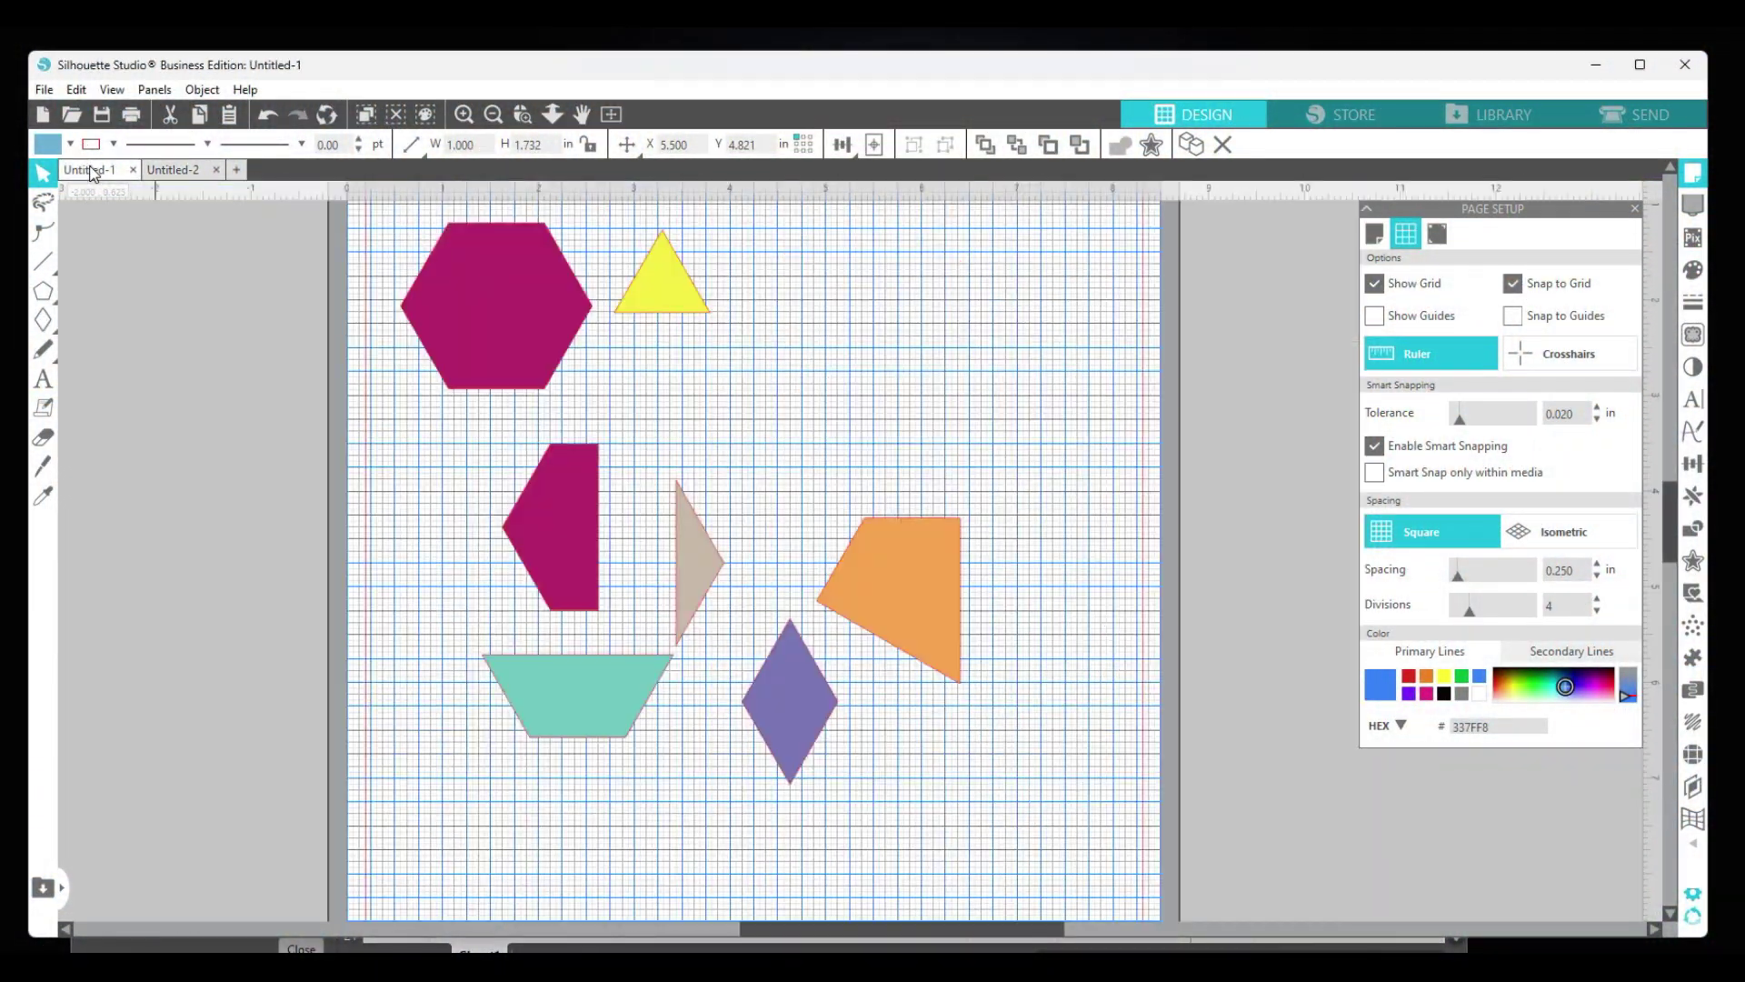
click(691, 565)
drag(703, 560, 728, 499)
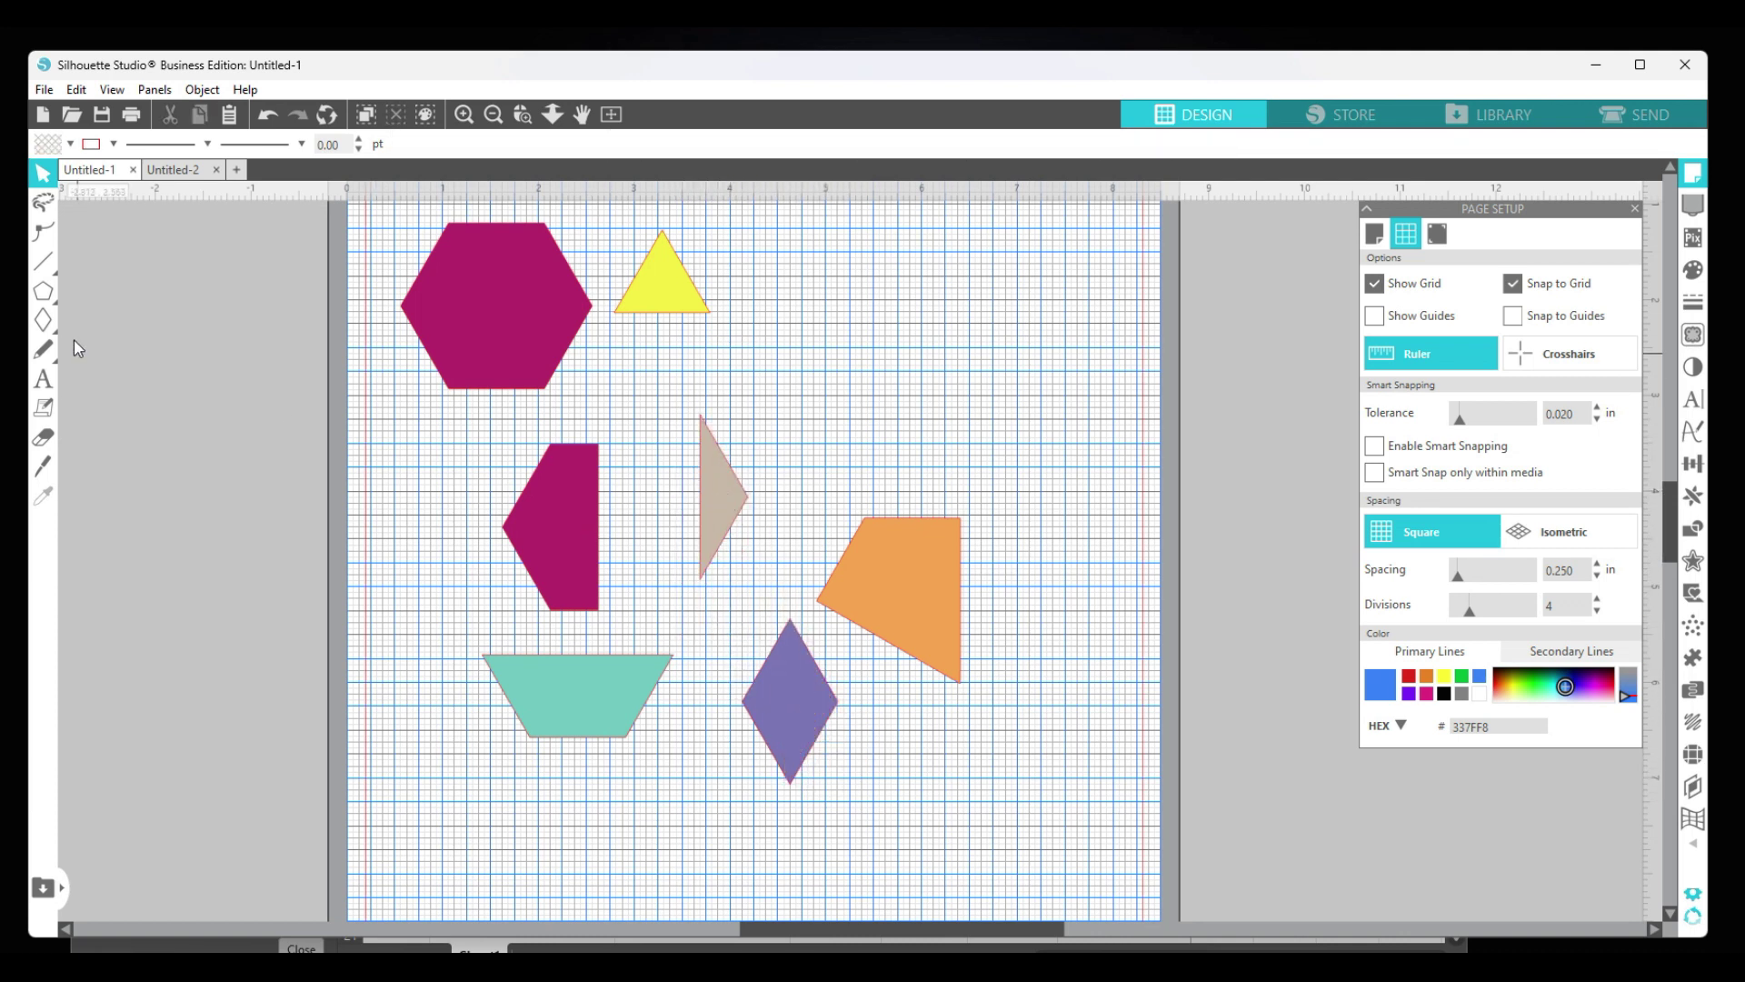
click(44, 321)
click(183, 173)
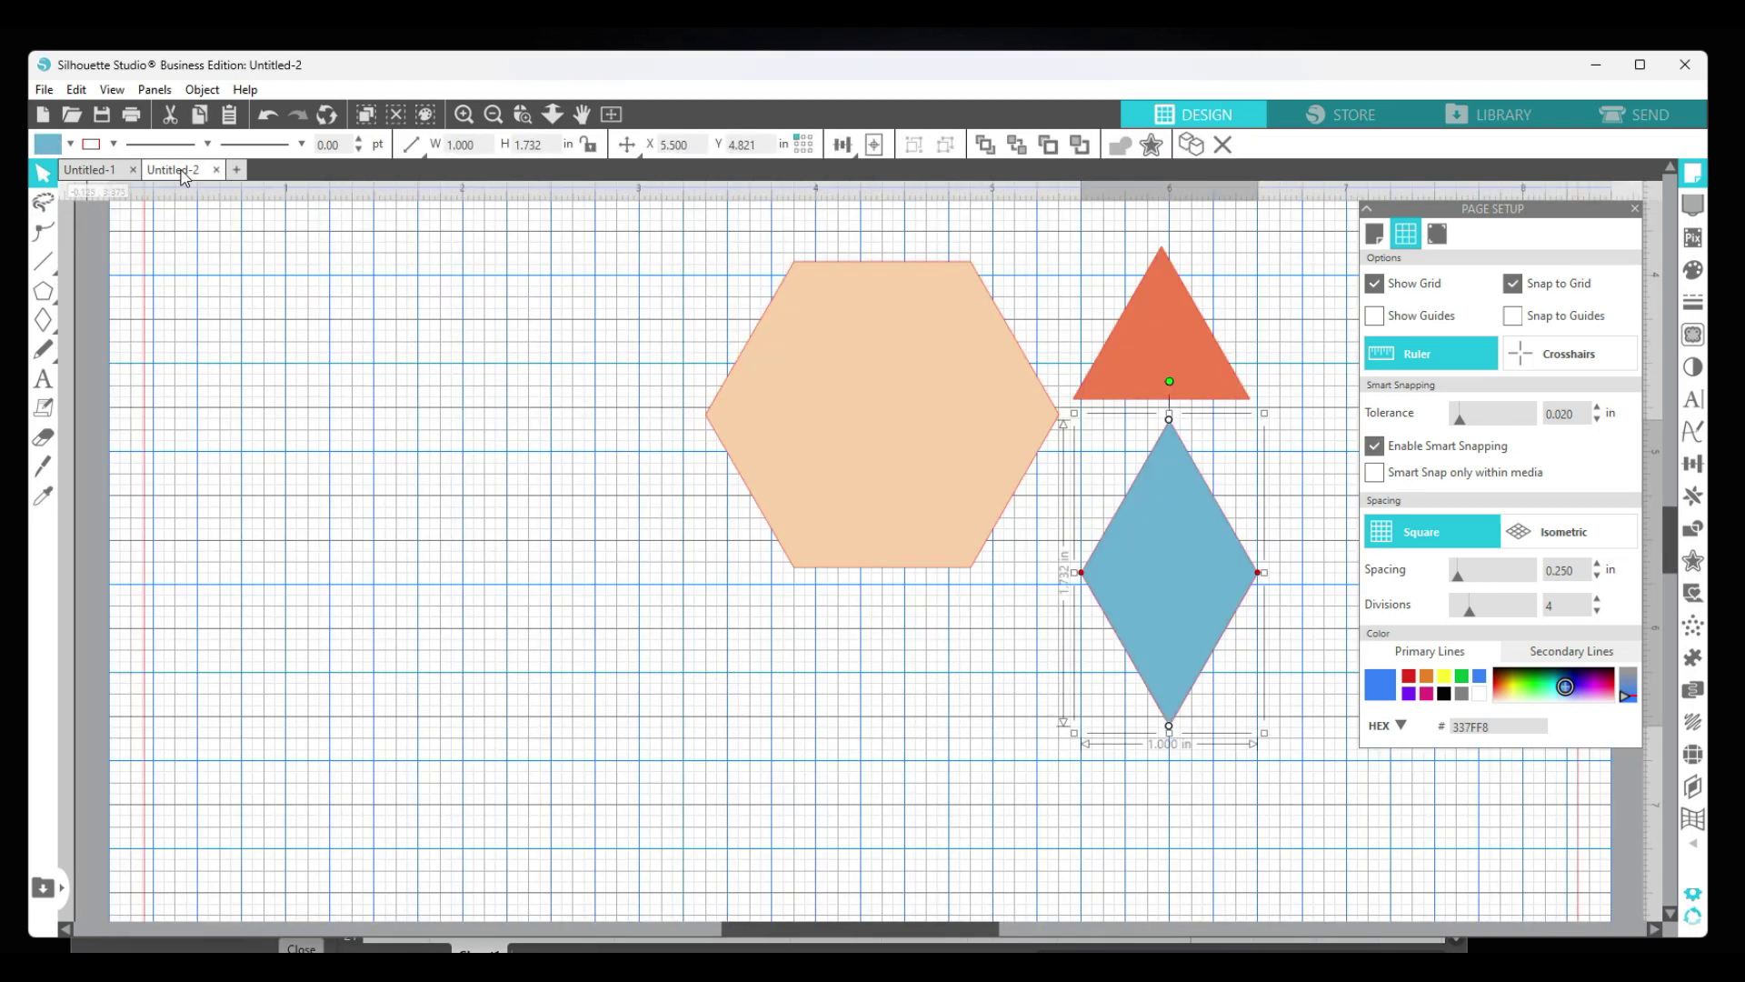
Duplicate the blue diamond, place the copy to the left of the hexagon, and fill it with yellow.
double_click(1163, 564)
double_click(1163, 562)
key(ctrl+d)
drag(1169, 635, 410, 500)
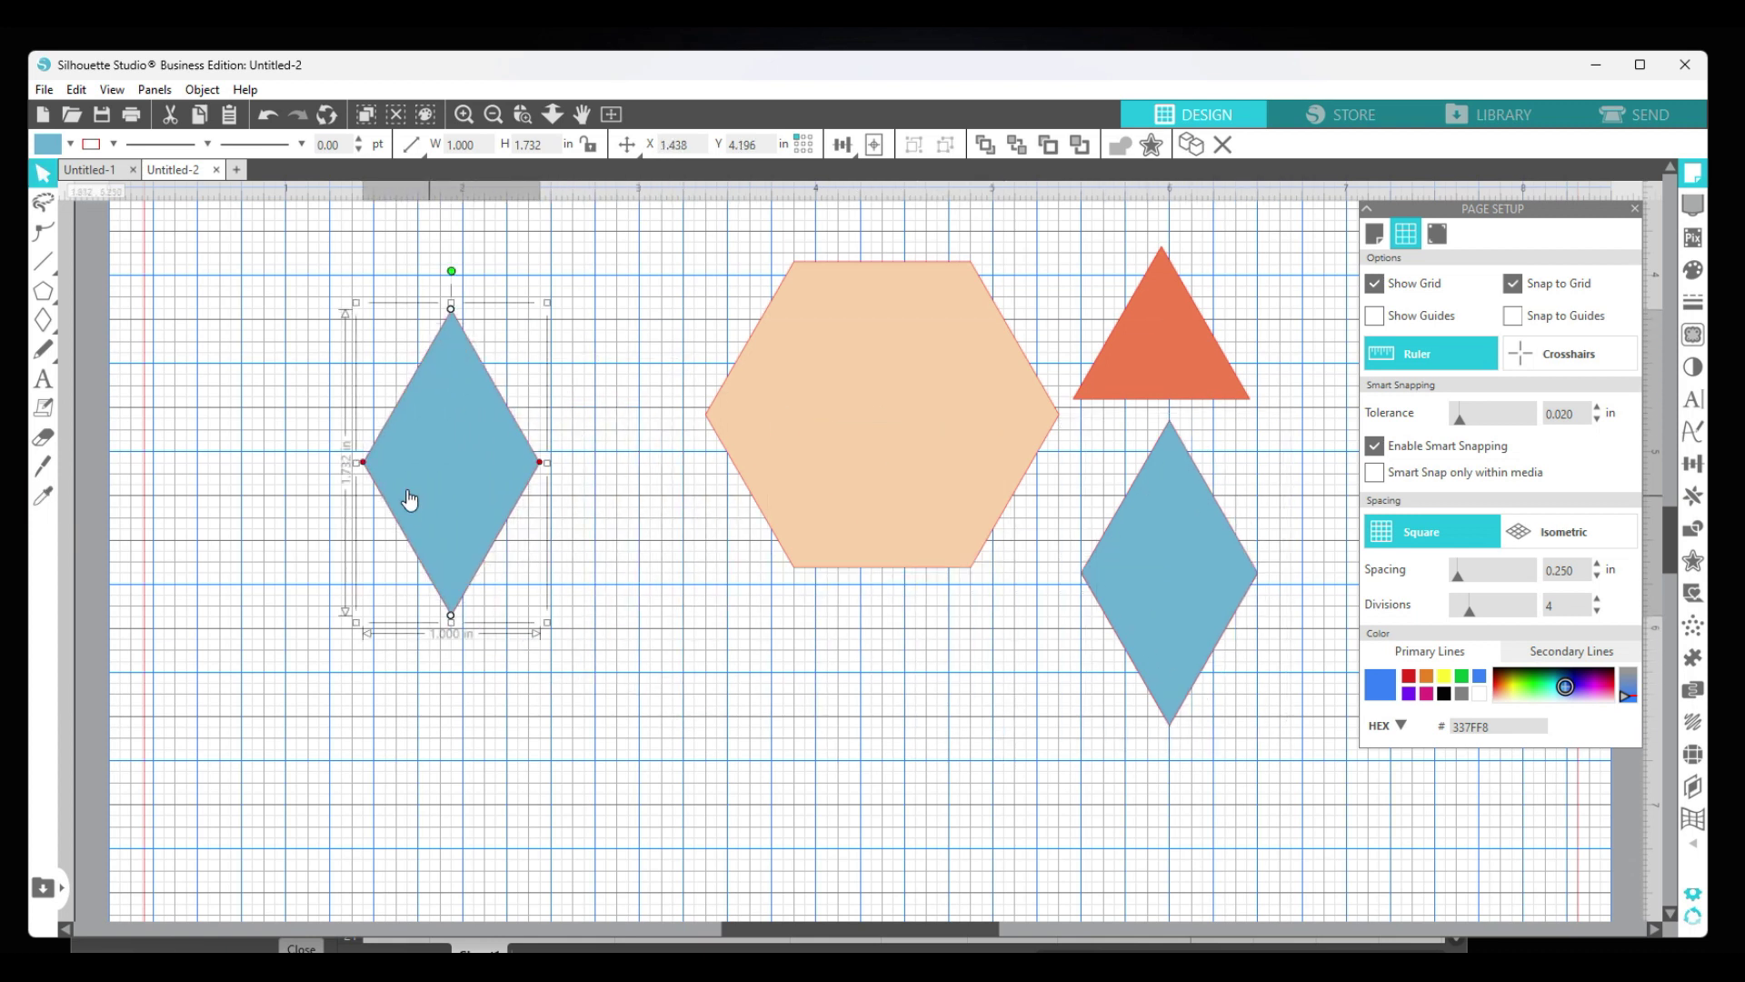
click(70, 143)
click(194, 265)
drag(451, 475, 583, 575)
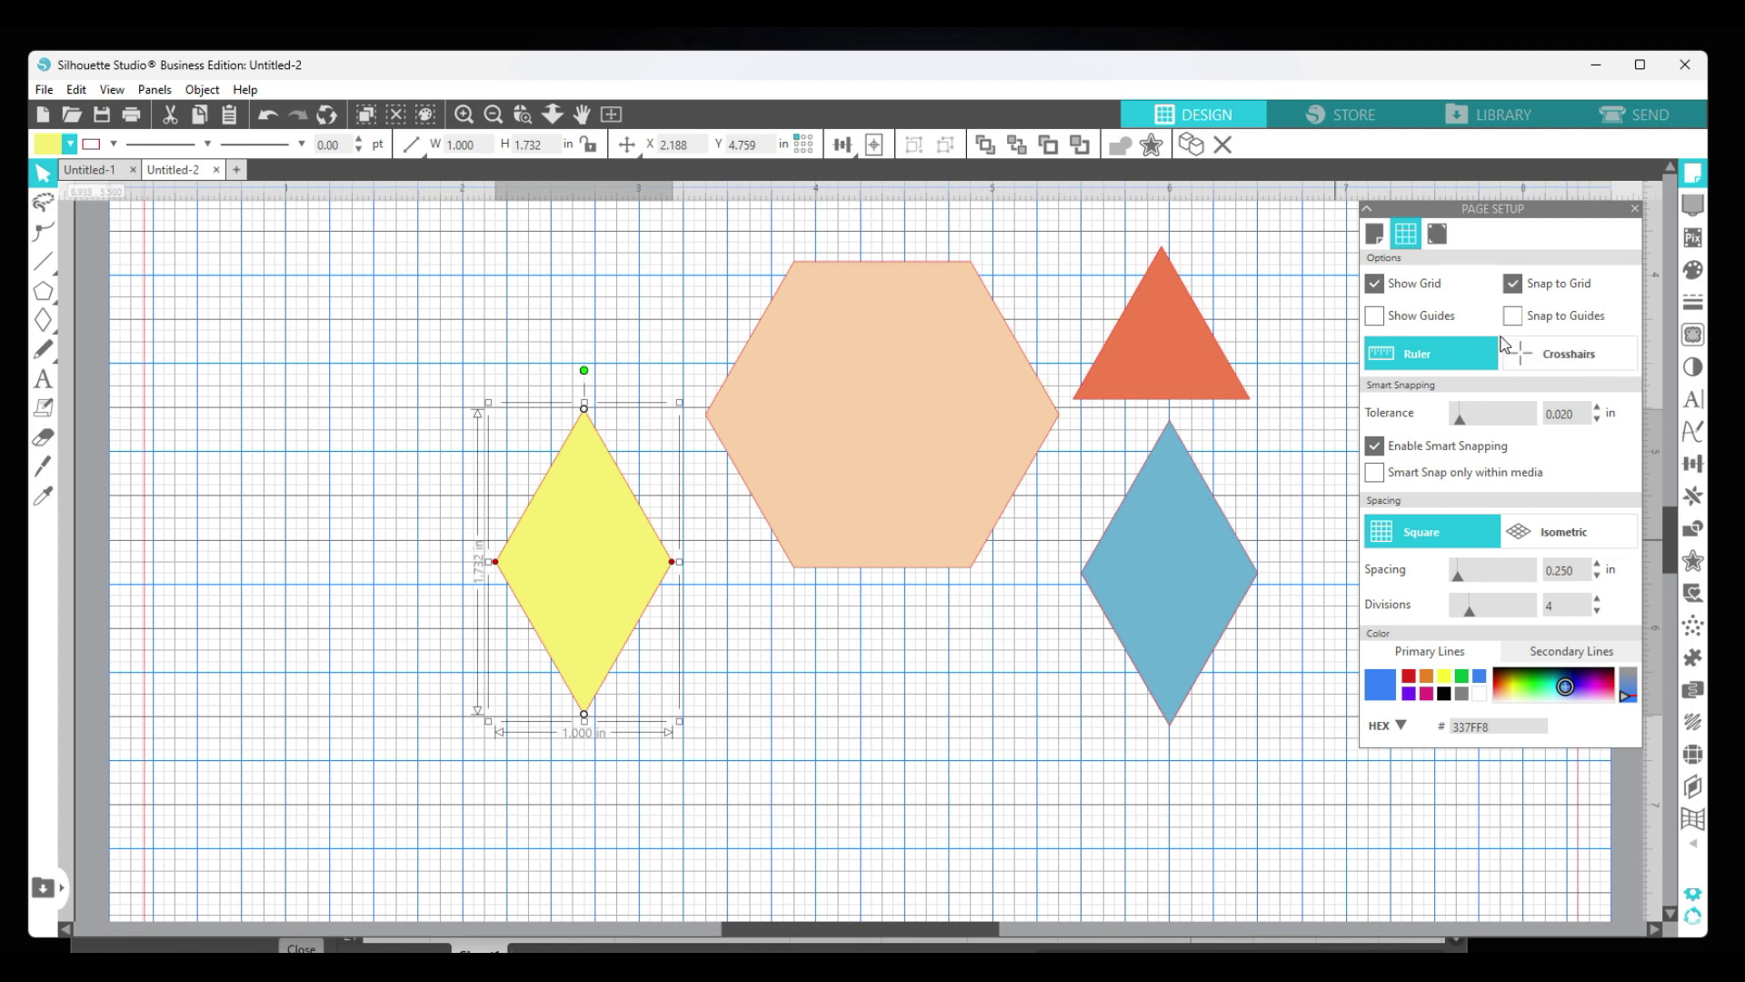
Disable Smart Snapping and line the yellow diamond up with the grid by setting its X position to 2 in.
click(1378, 445)
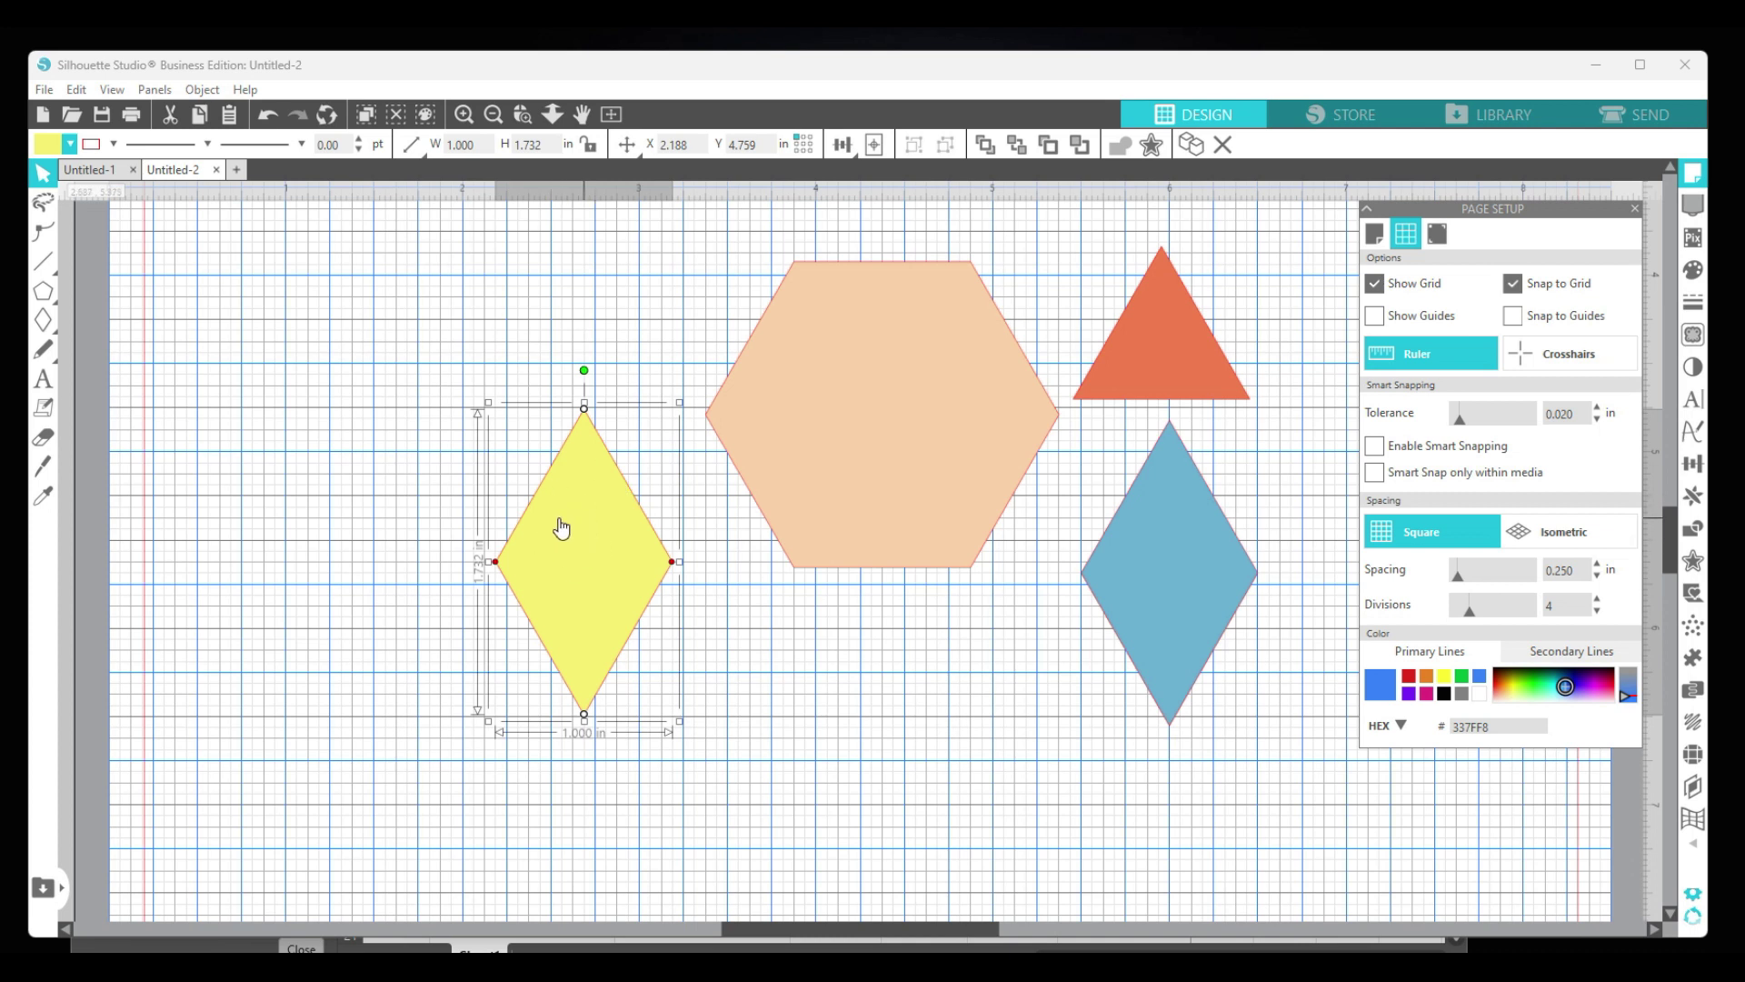
drag(580, 540, 553, 499)
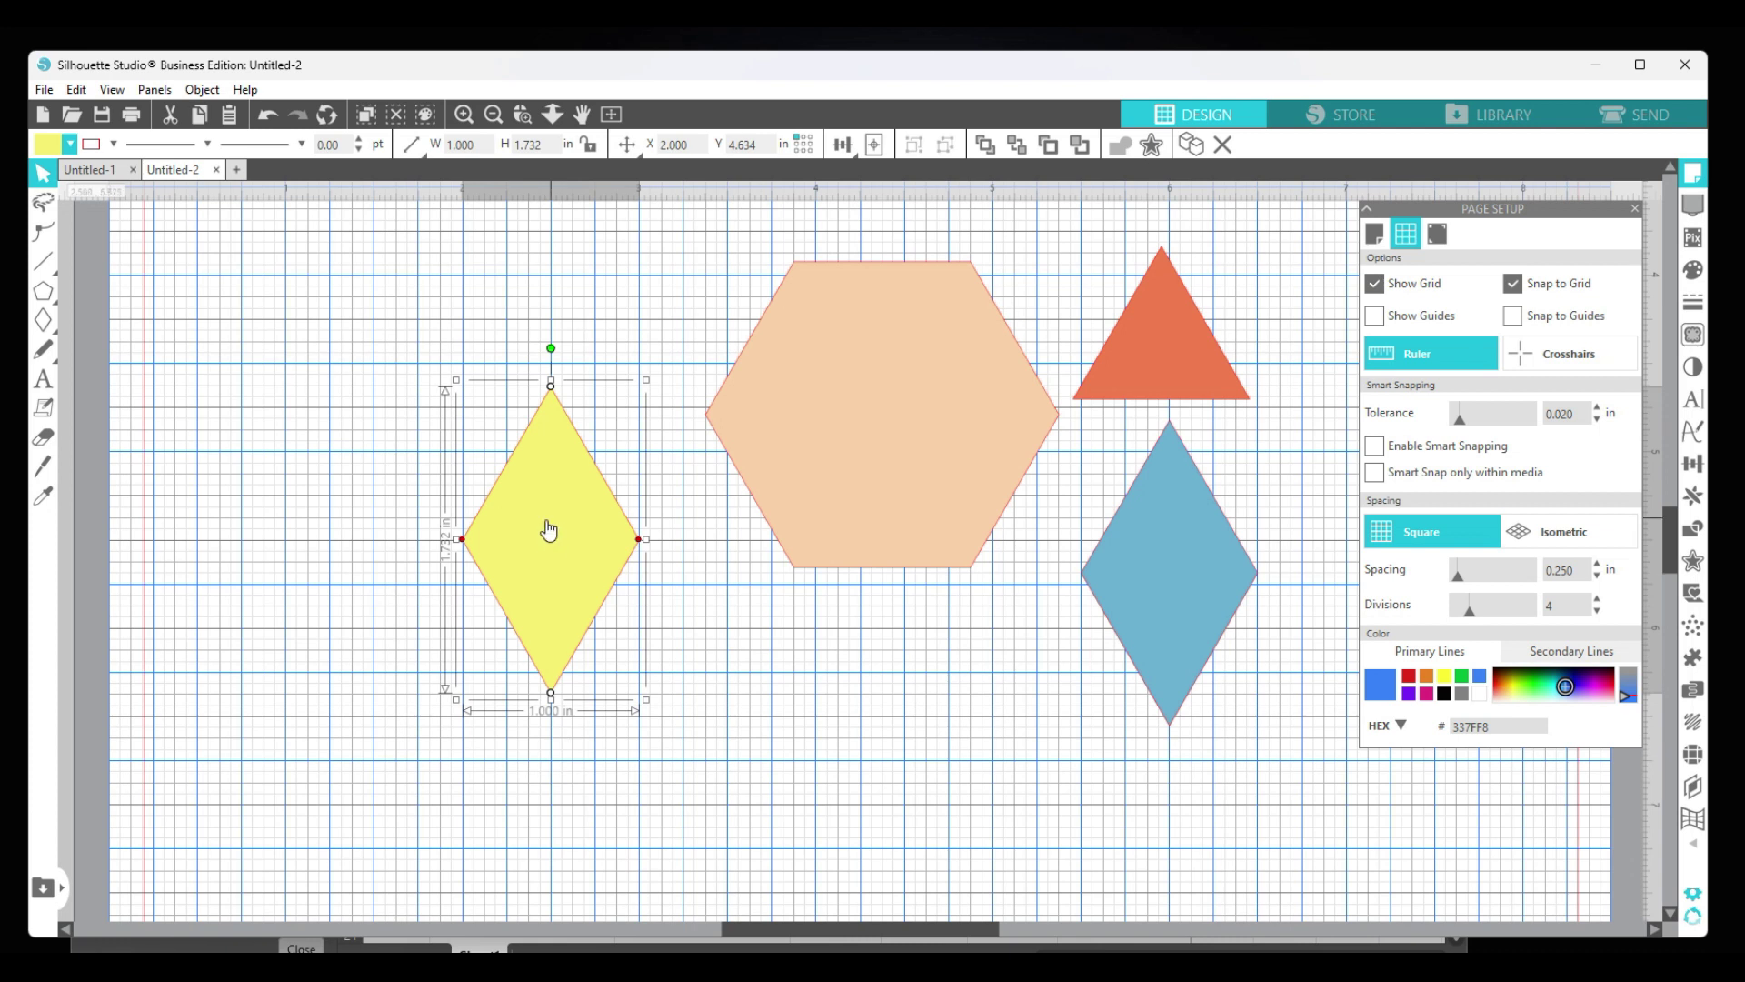
drag(564, 530, 596, 514)
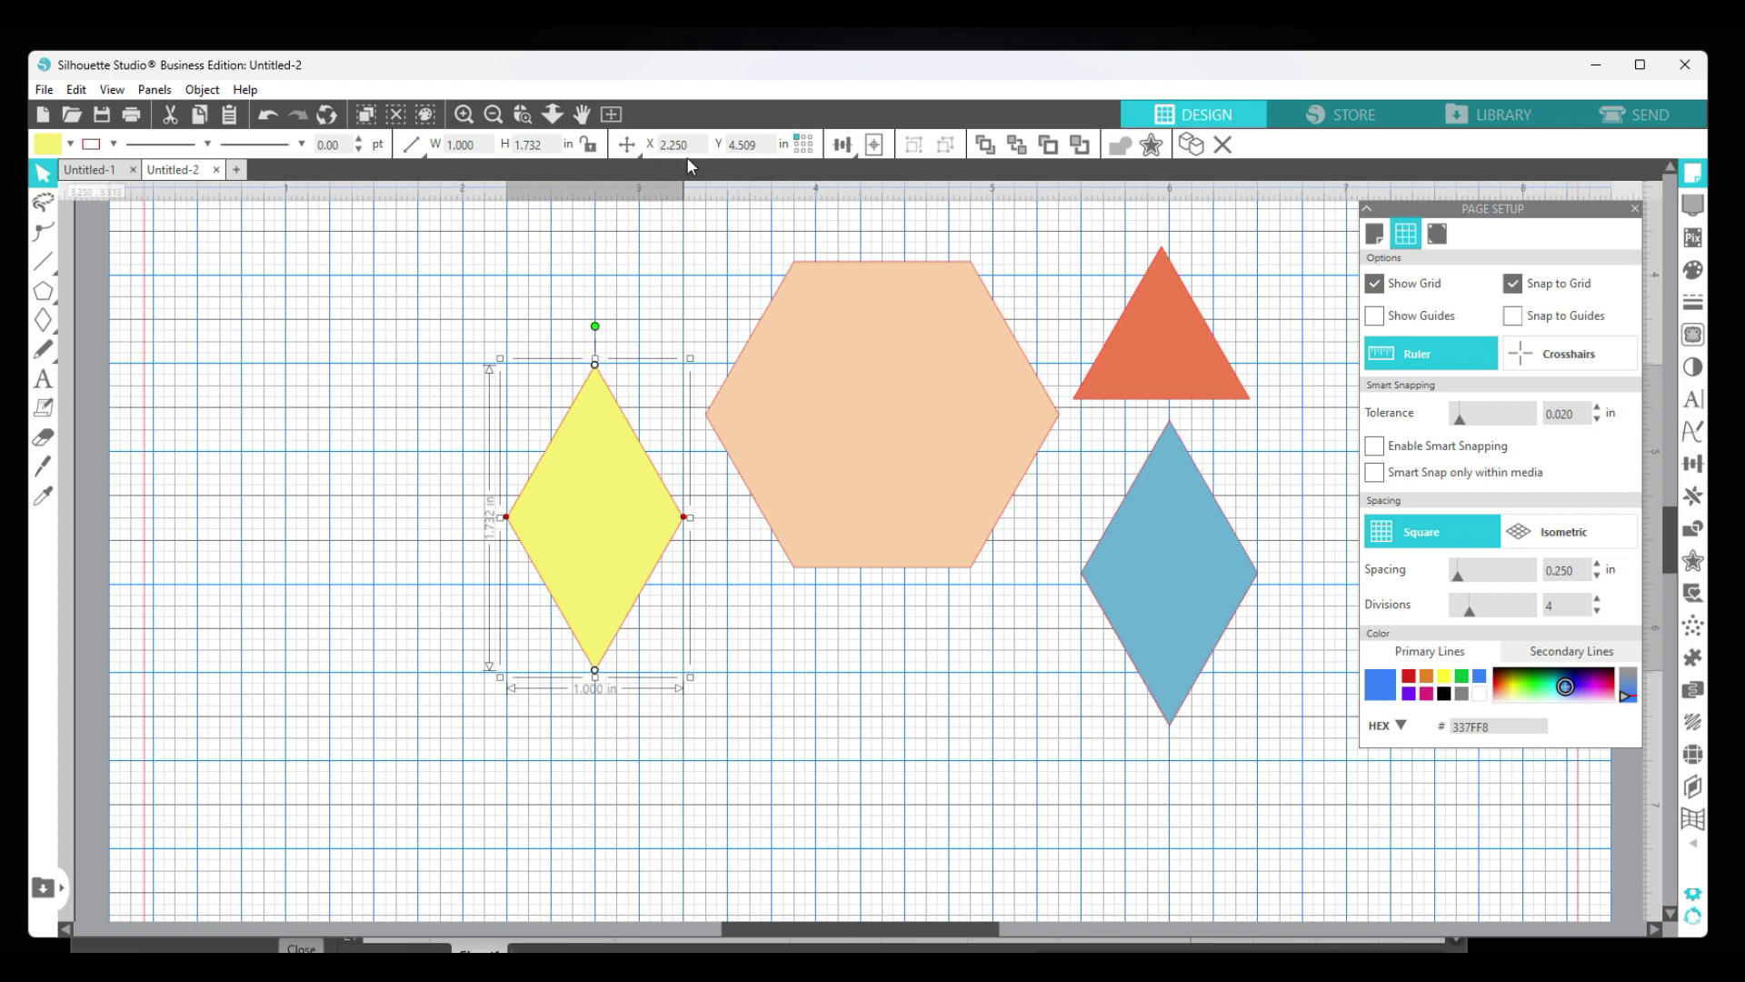
drag(694, 146, 657, 149)
click(627, 144)
text(2)
key(Return)
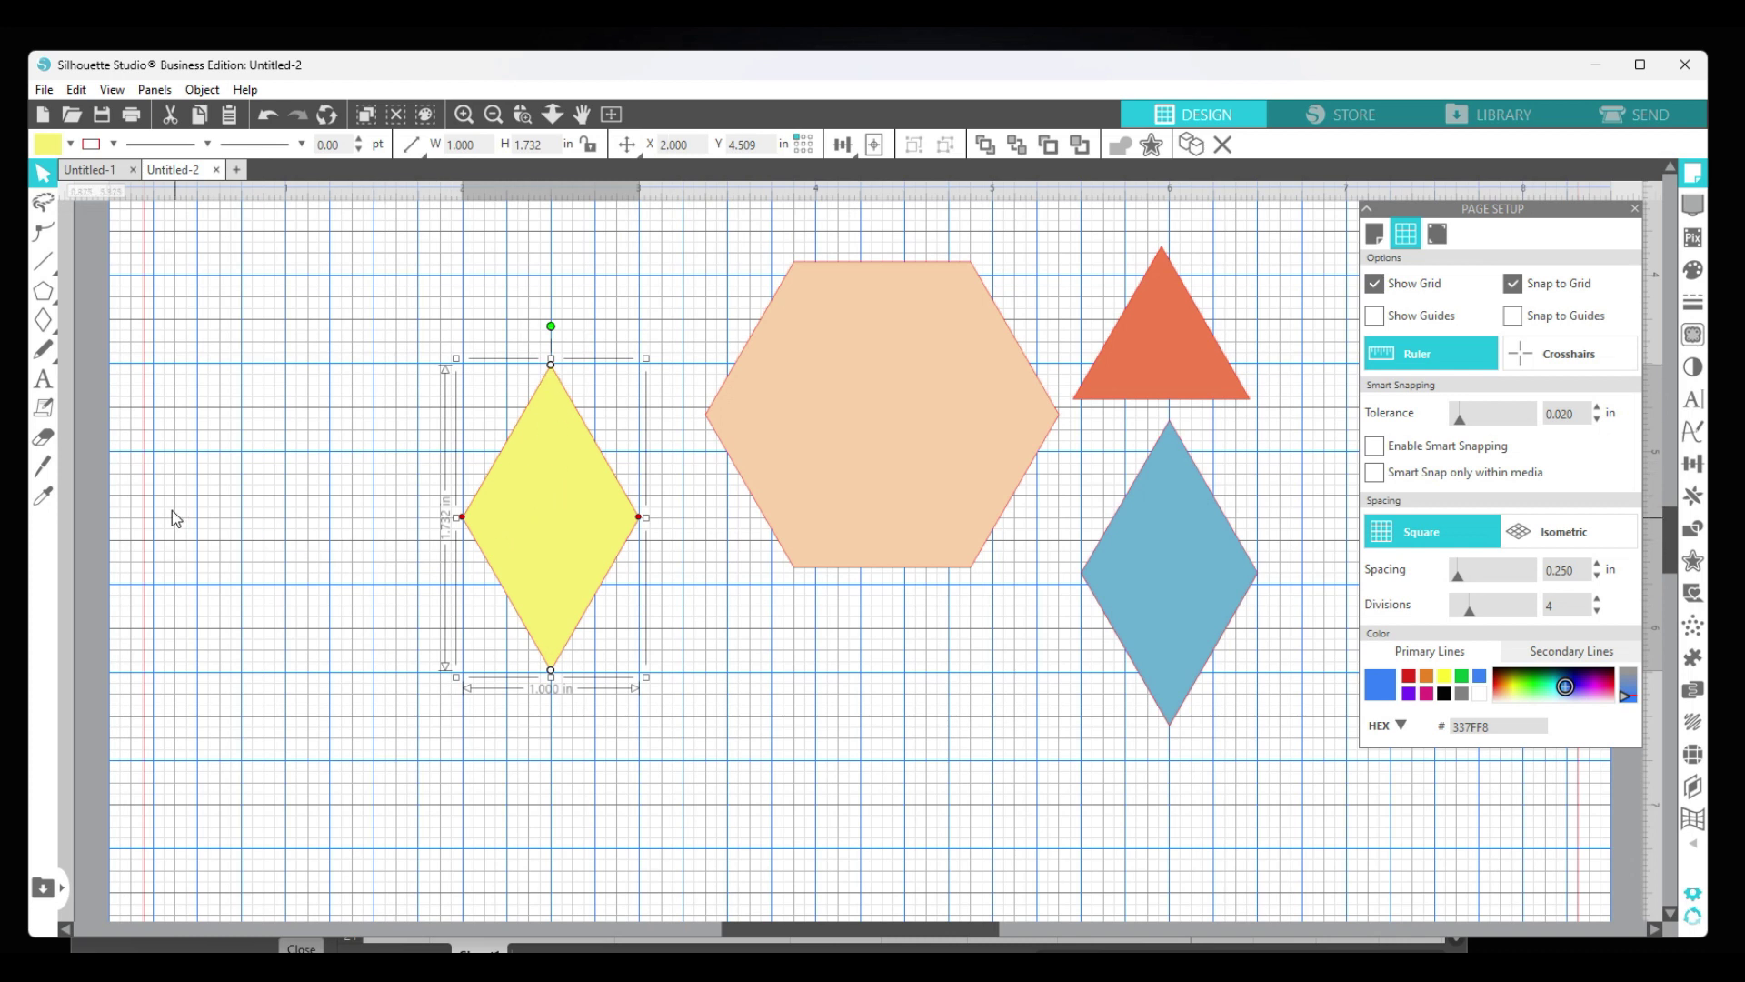
Cut the yellow diamond vertically through its centre with the straight Knife and move its left half about 0.25 in to the left.
click(50, 474)
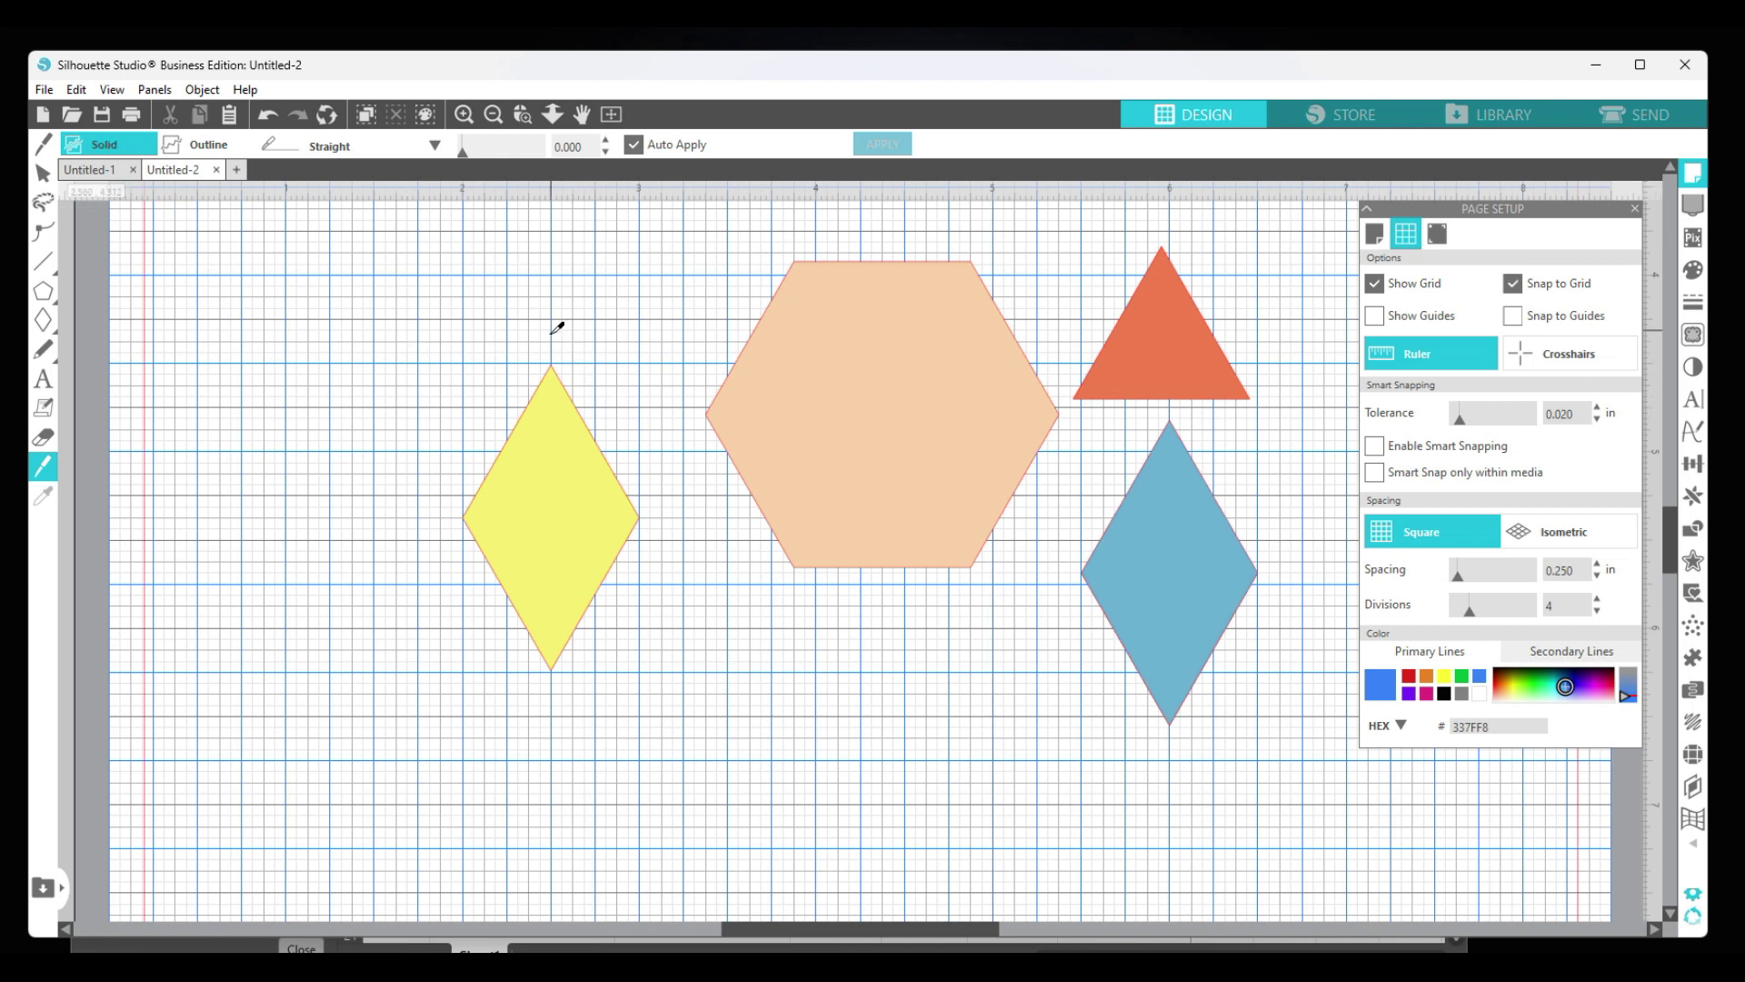
drag(557, 328, 555, 713)
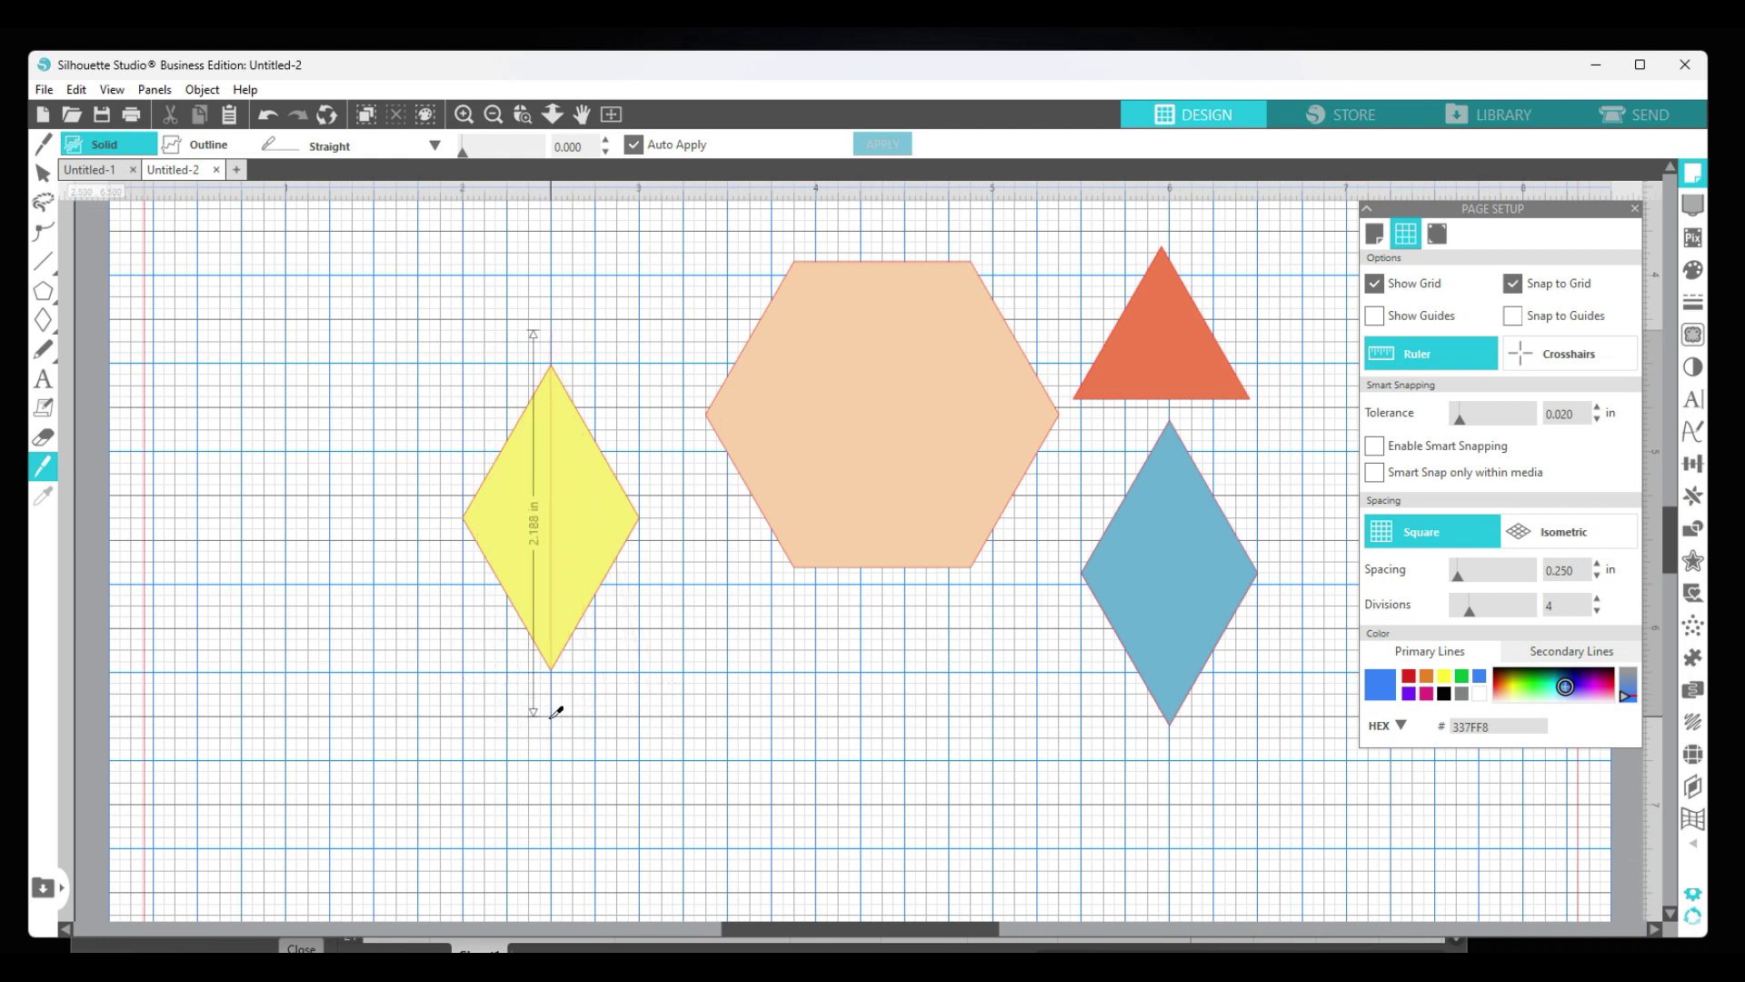
drag(556, 713, 553, 709)
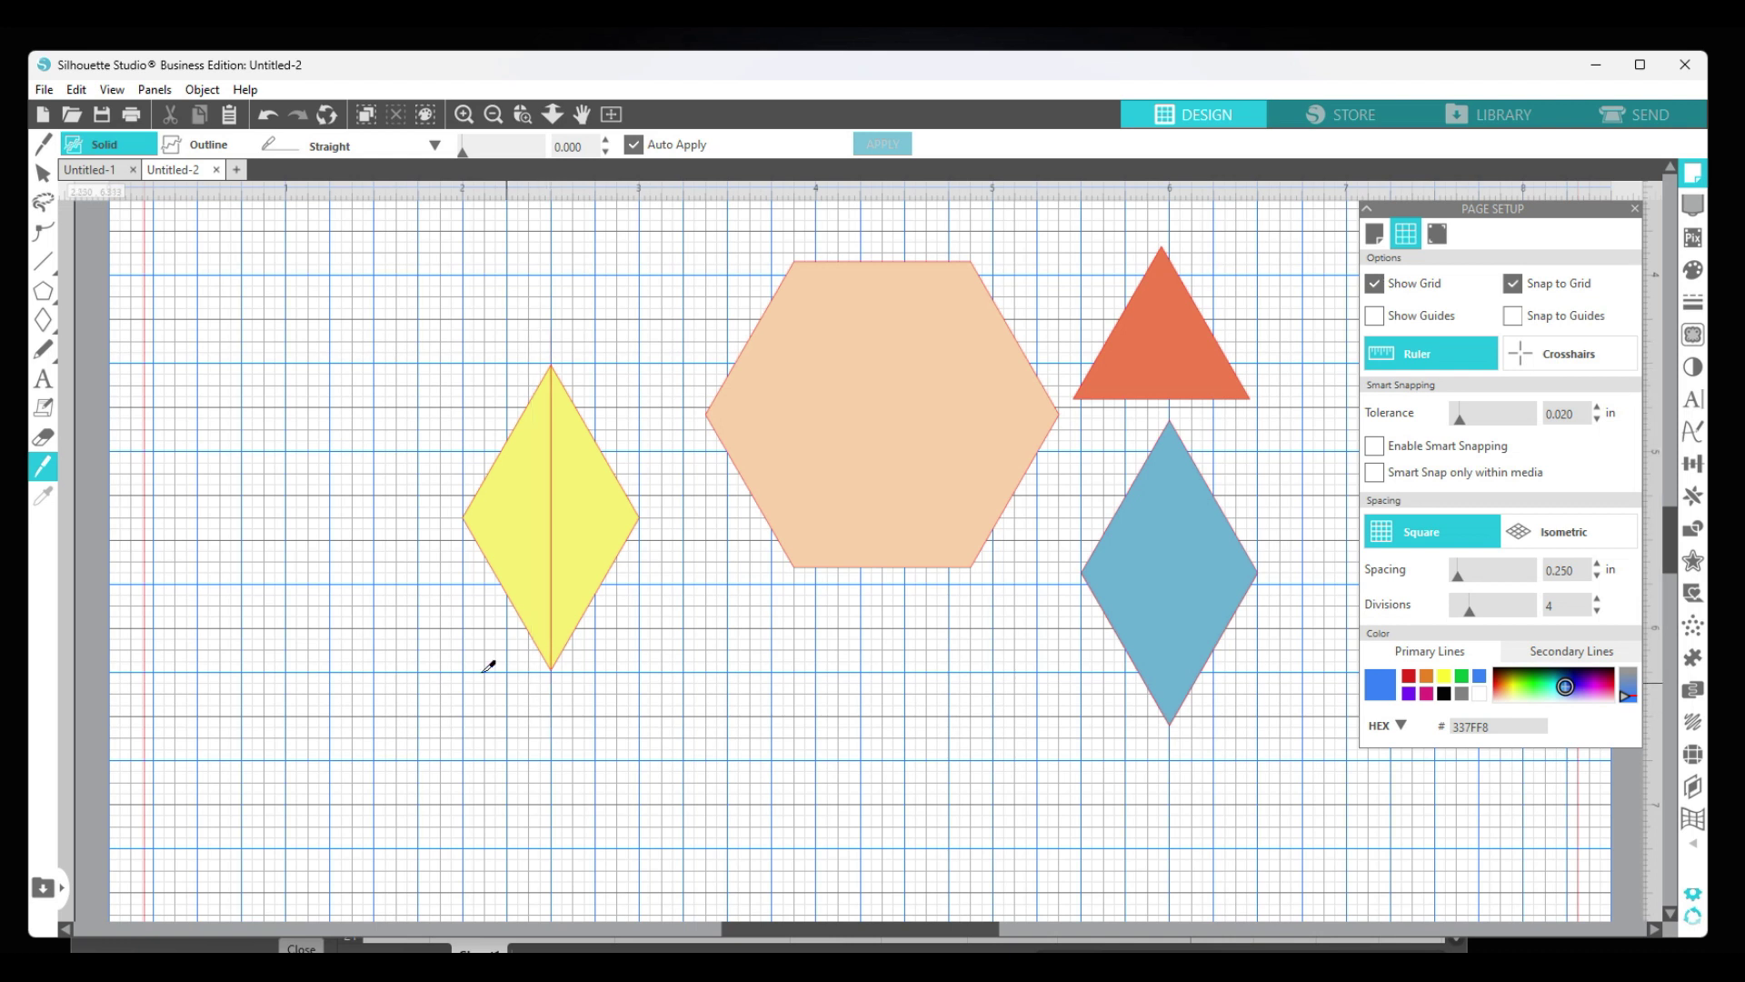
click(41, 180)
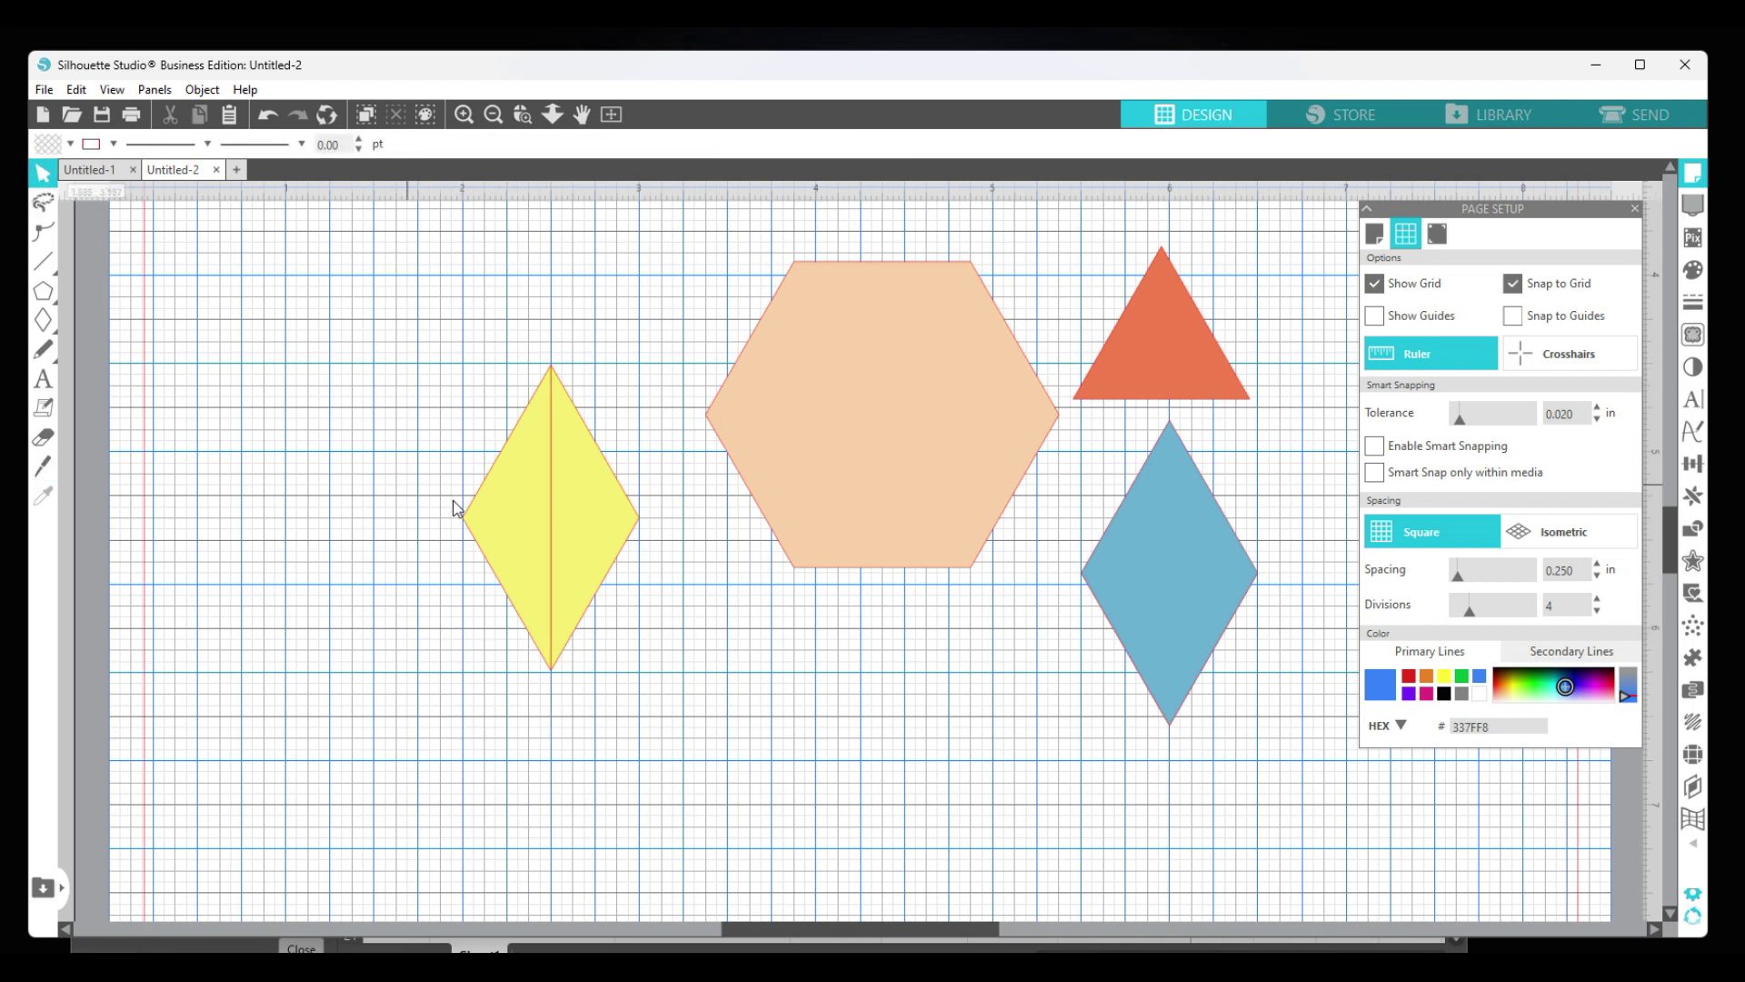
drag(515, 533, 470, 533)
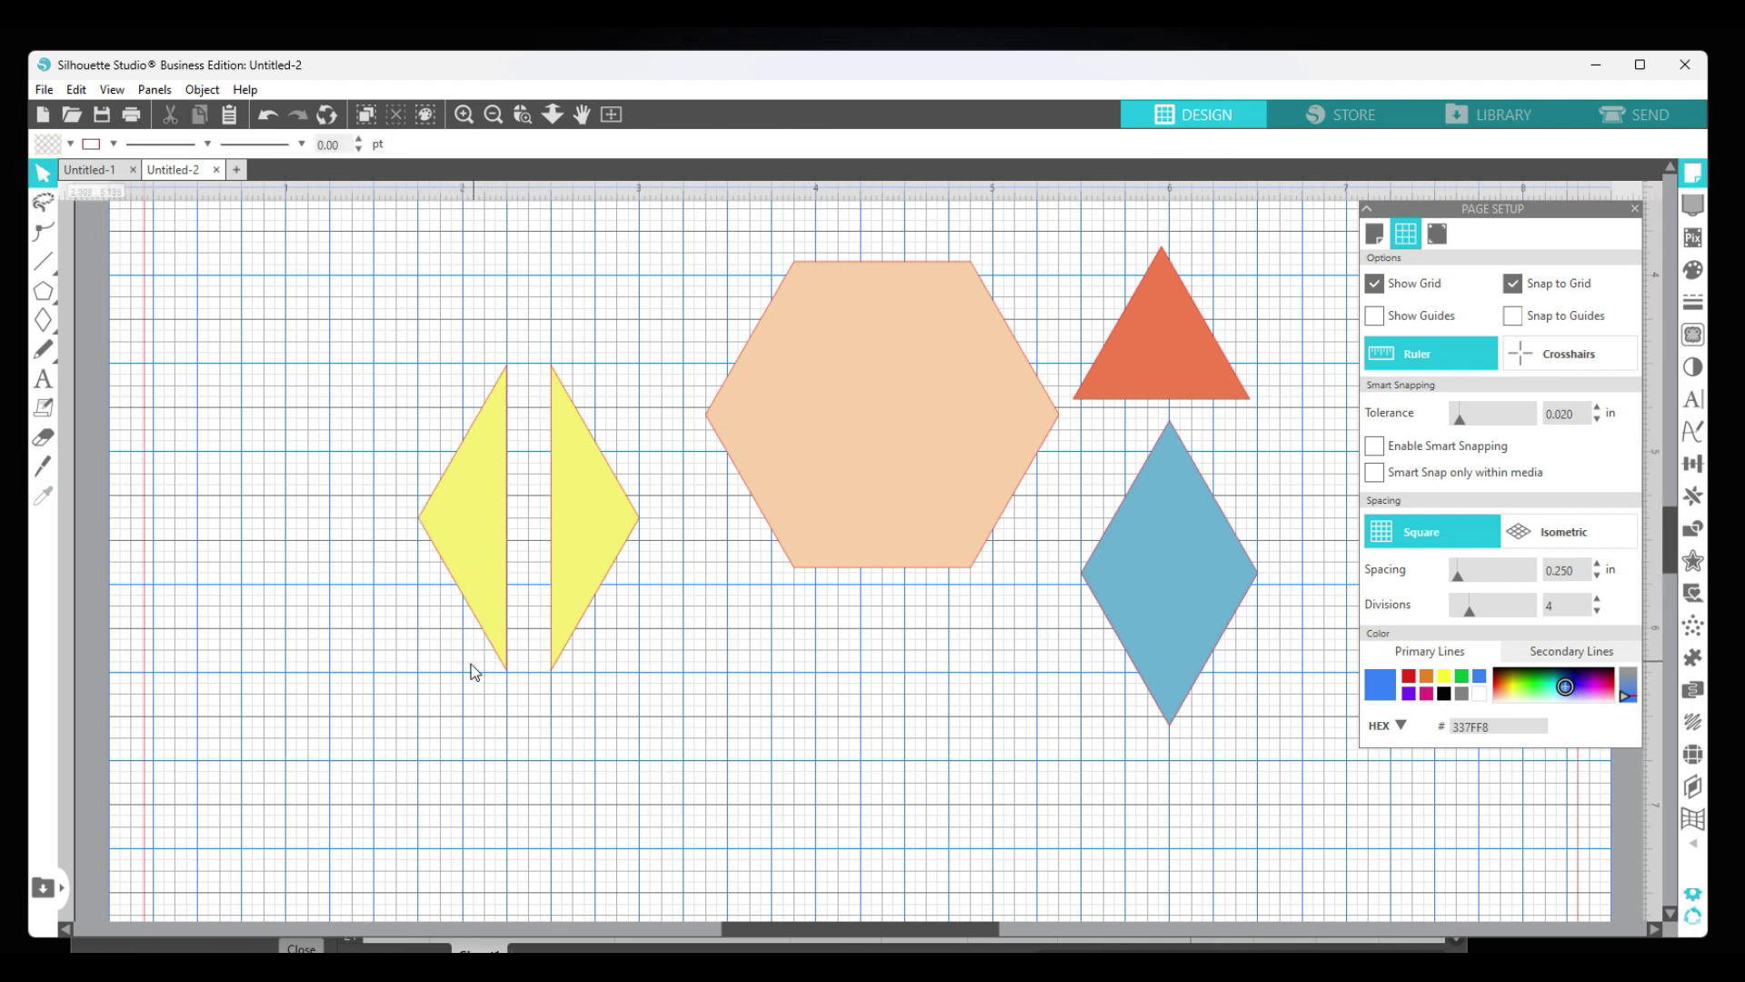
Delete the right half of the cut yellow diamond and select the remaining left half.
click(593, 590)
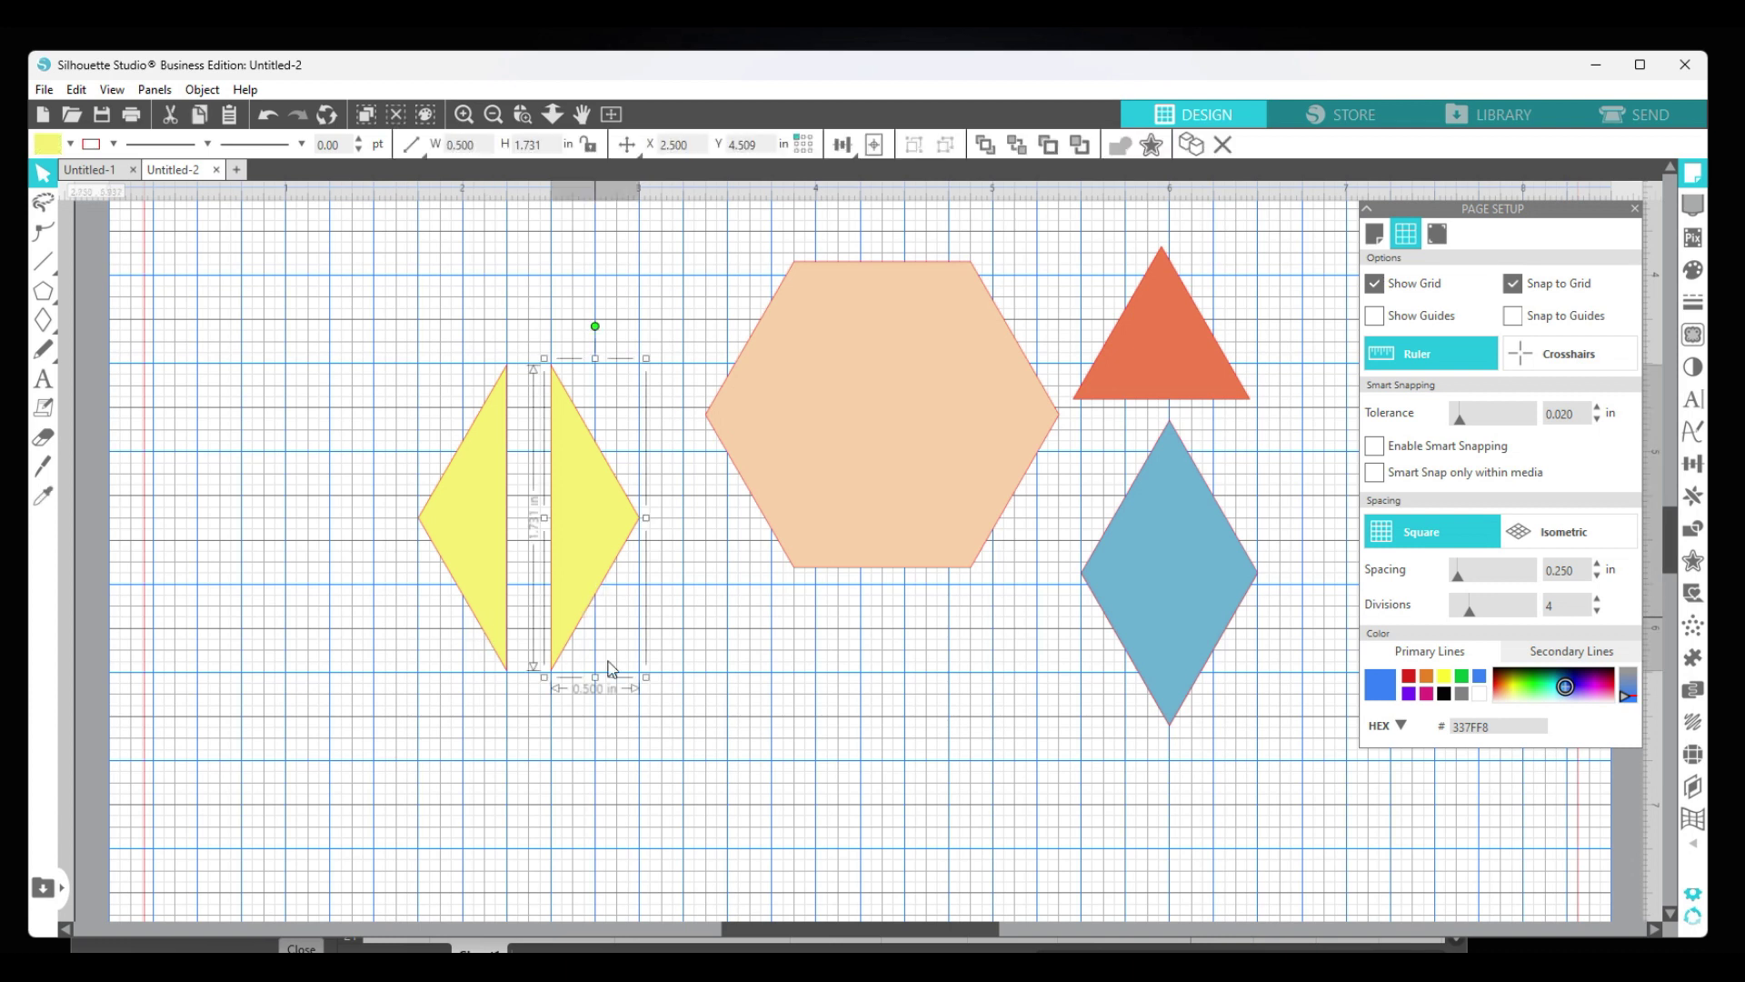
key(Delete)
click(501, 575)
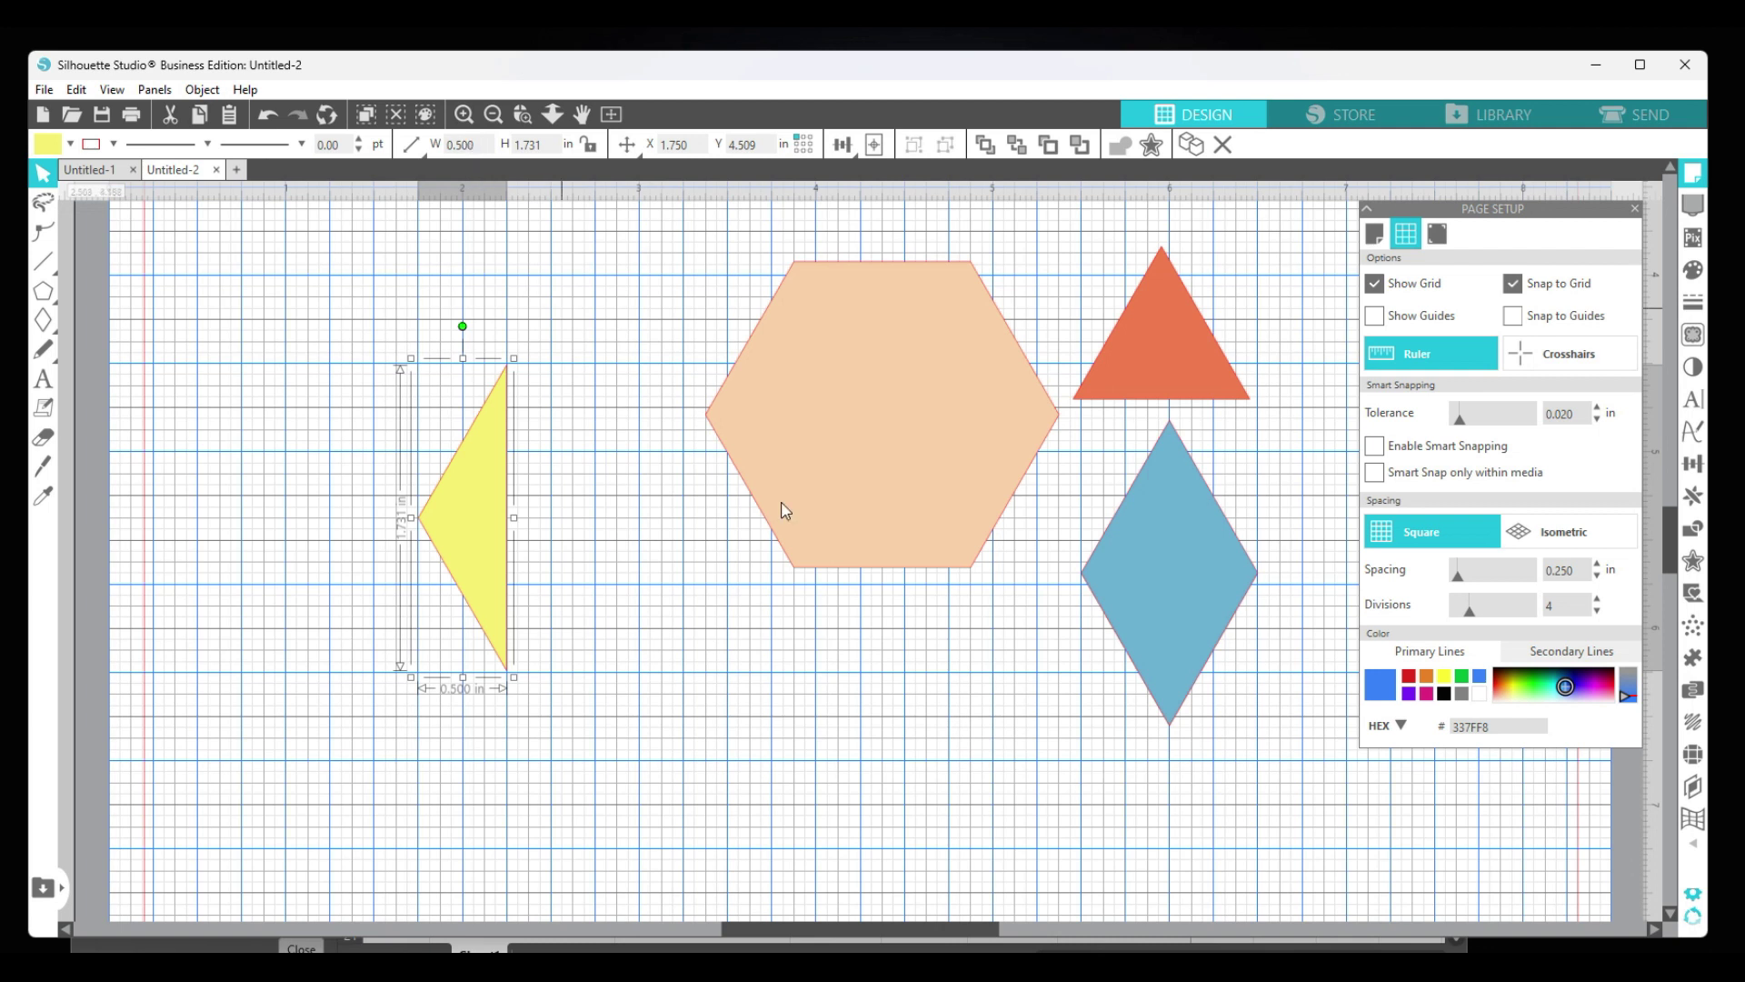
Set the yellow half-diamond's height to 1.732 in to match the blue diamond, and move it just left of the hexagon.
click(1161, 615)
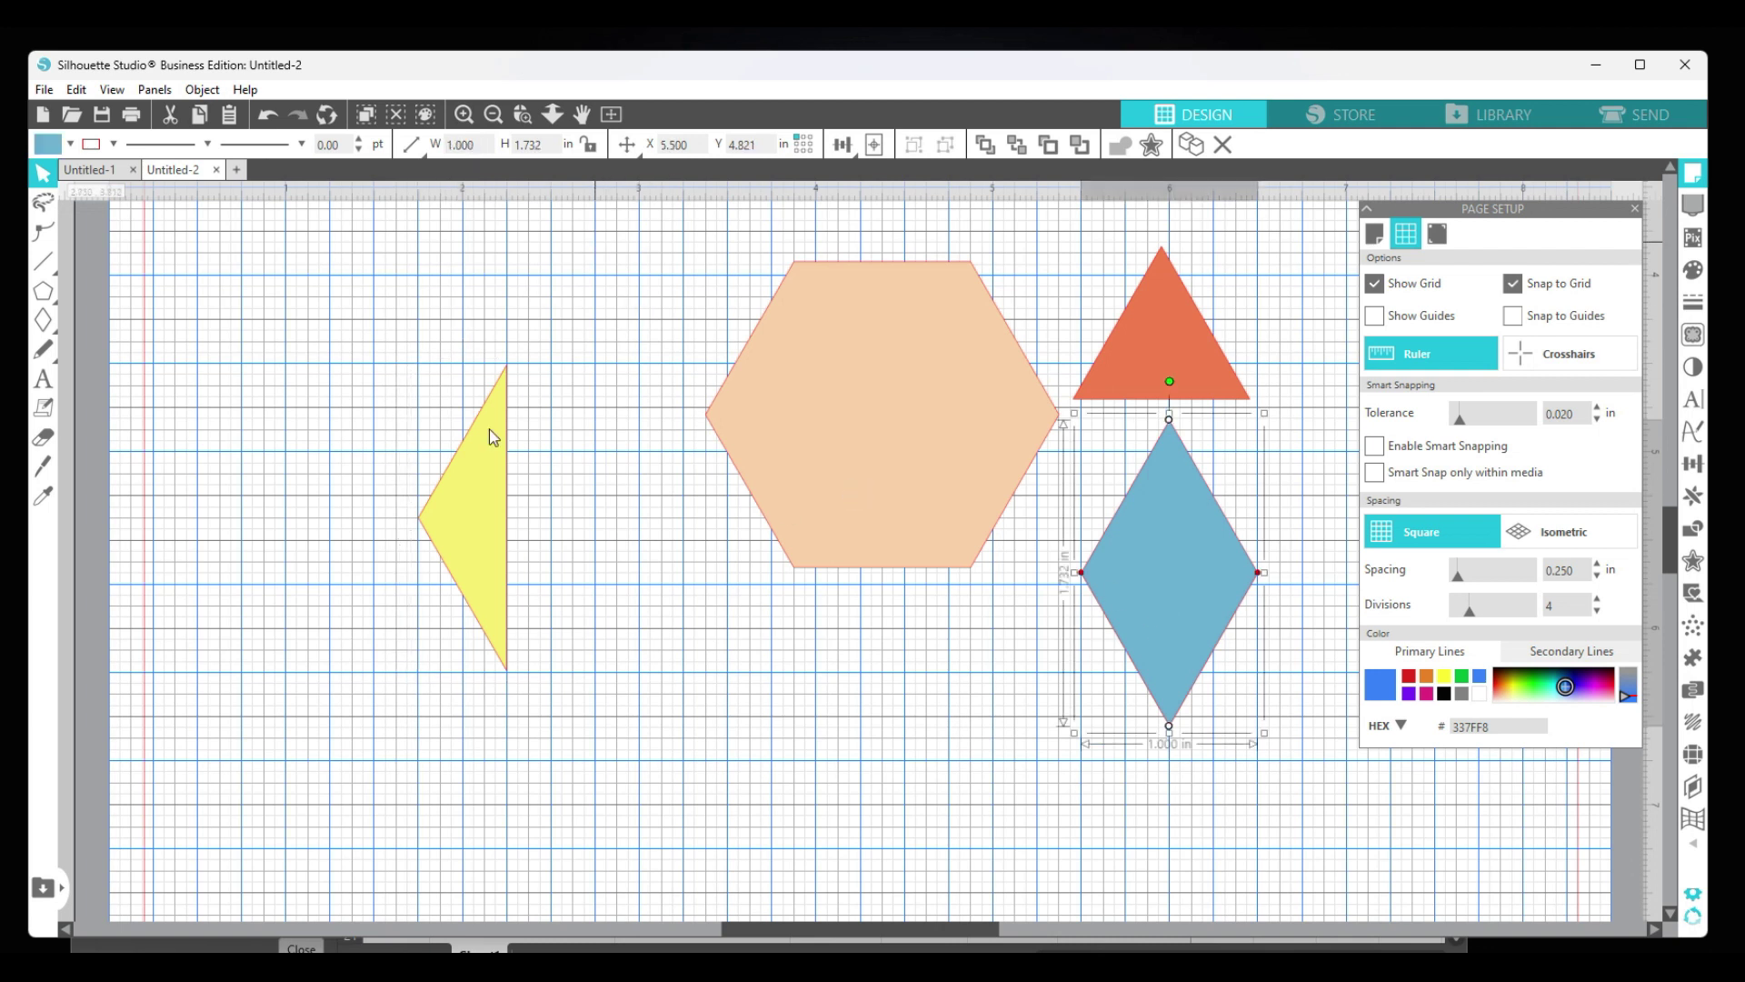
click(464, 487)
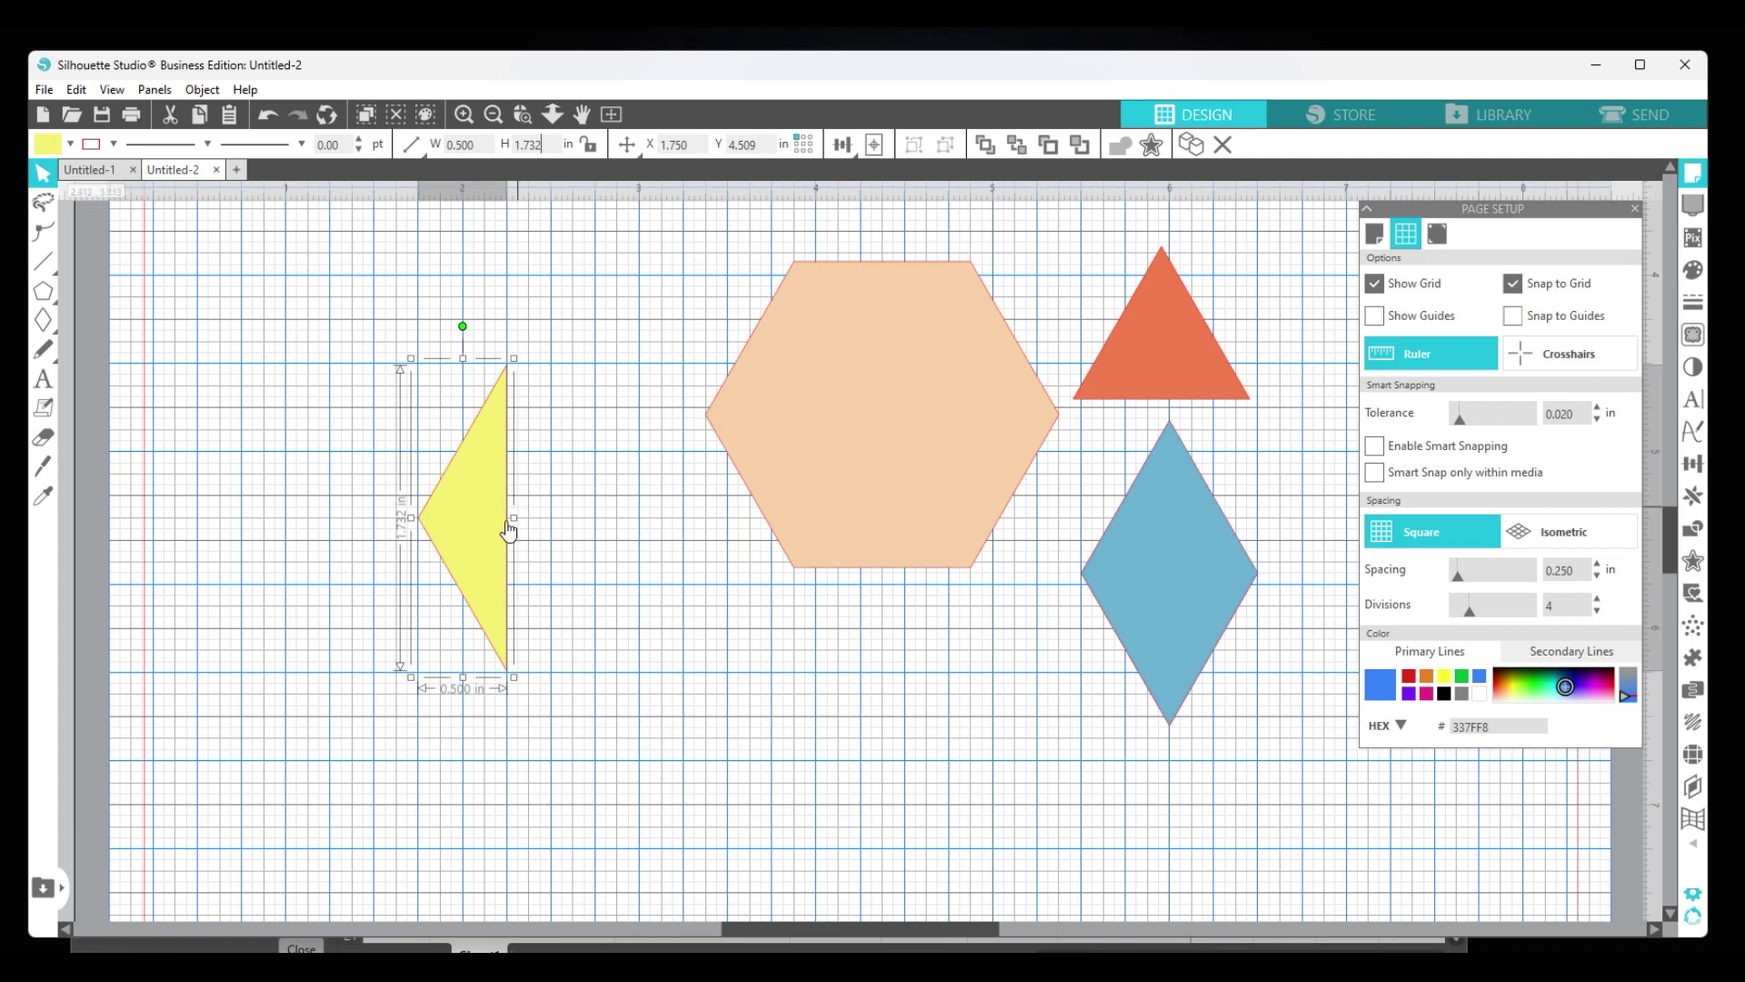
drag(488, 545, 673, 443)
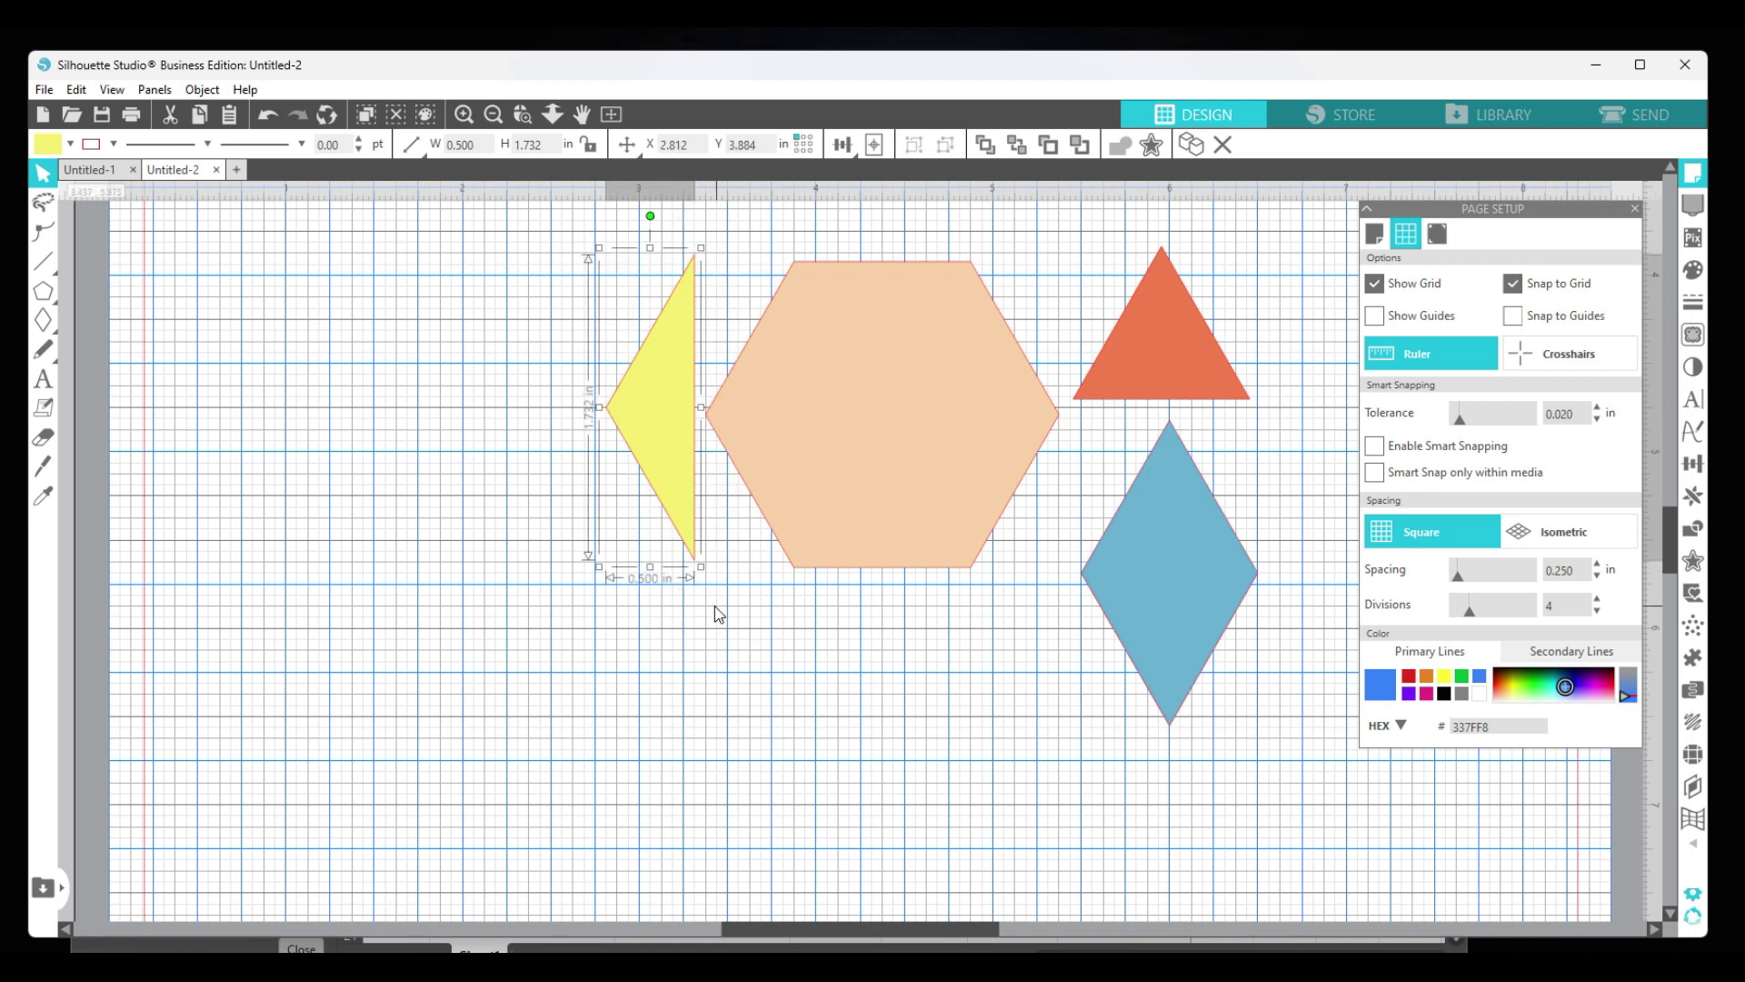
Move the blue diamond to the left of the yellow half-diamond and activate the Polygon drawing tool.
drag(1119, 602, 416, 576)
key(Escape)
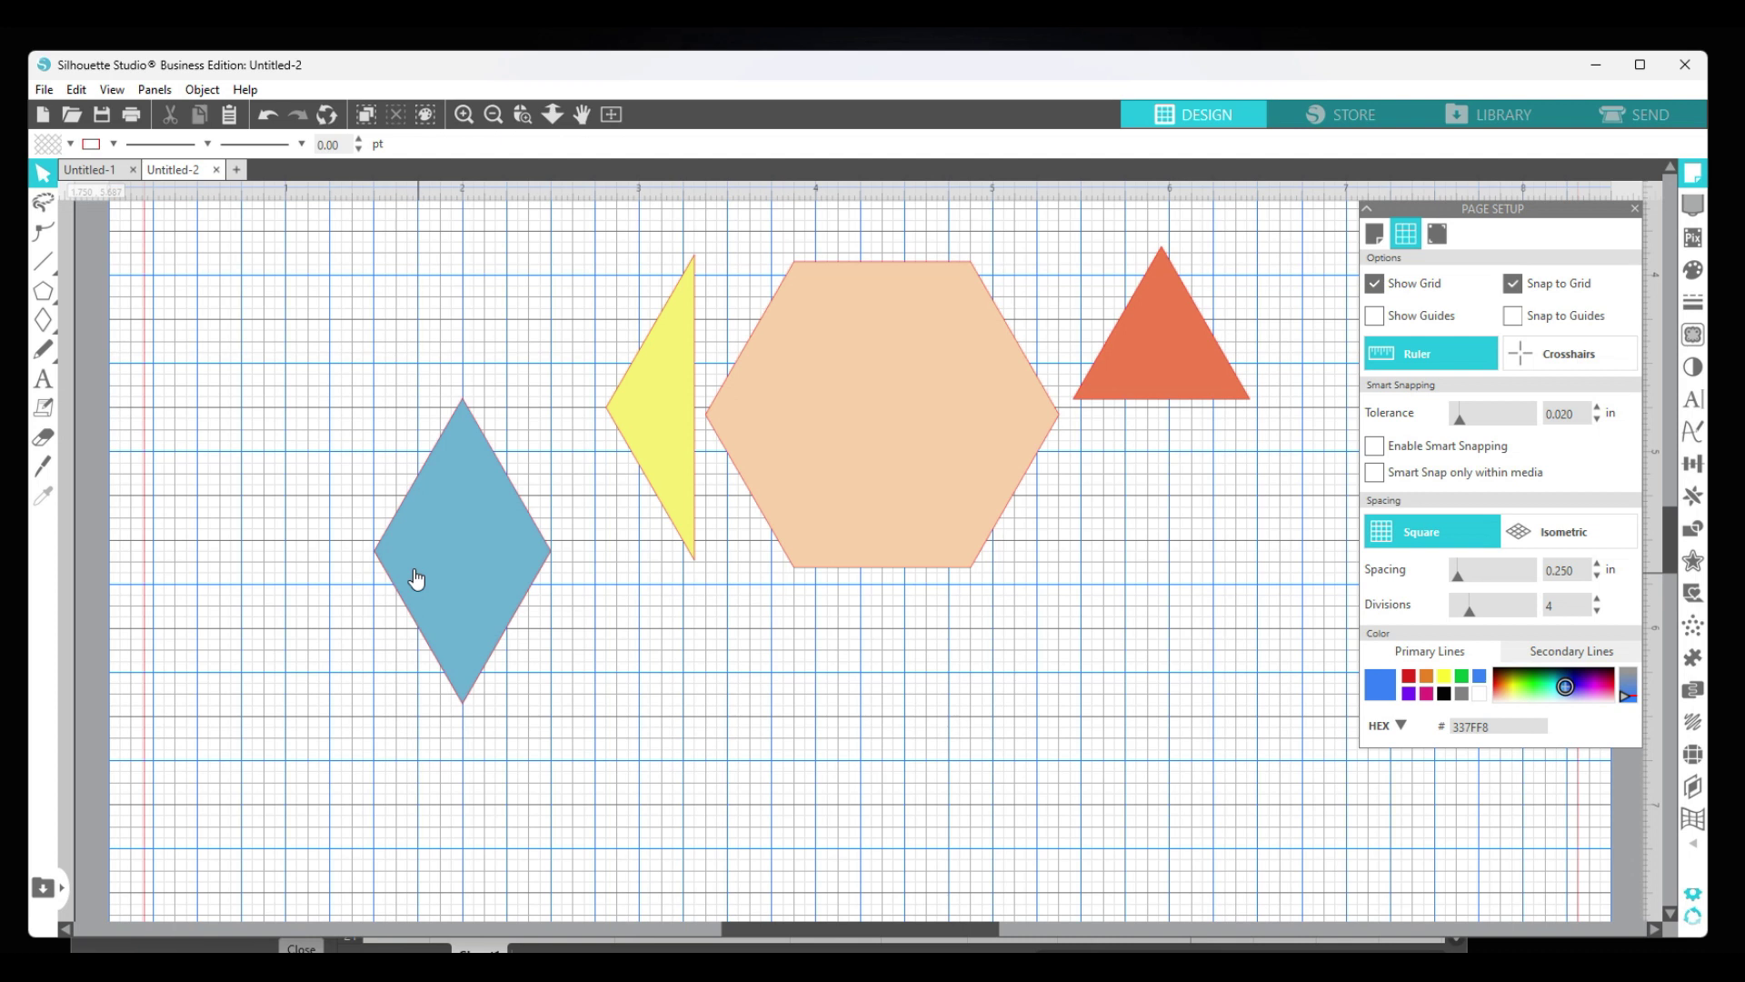
click(416, 578)
mouse_move(50, 305)
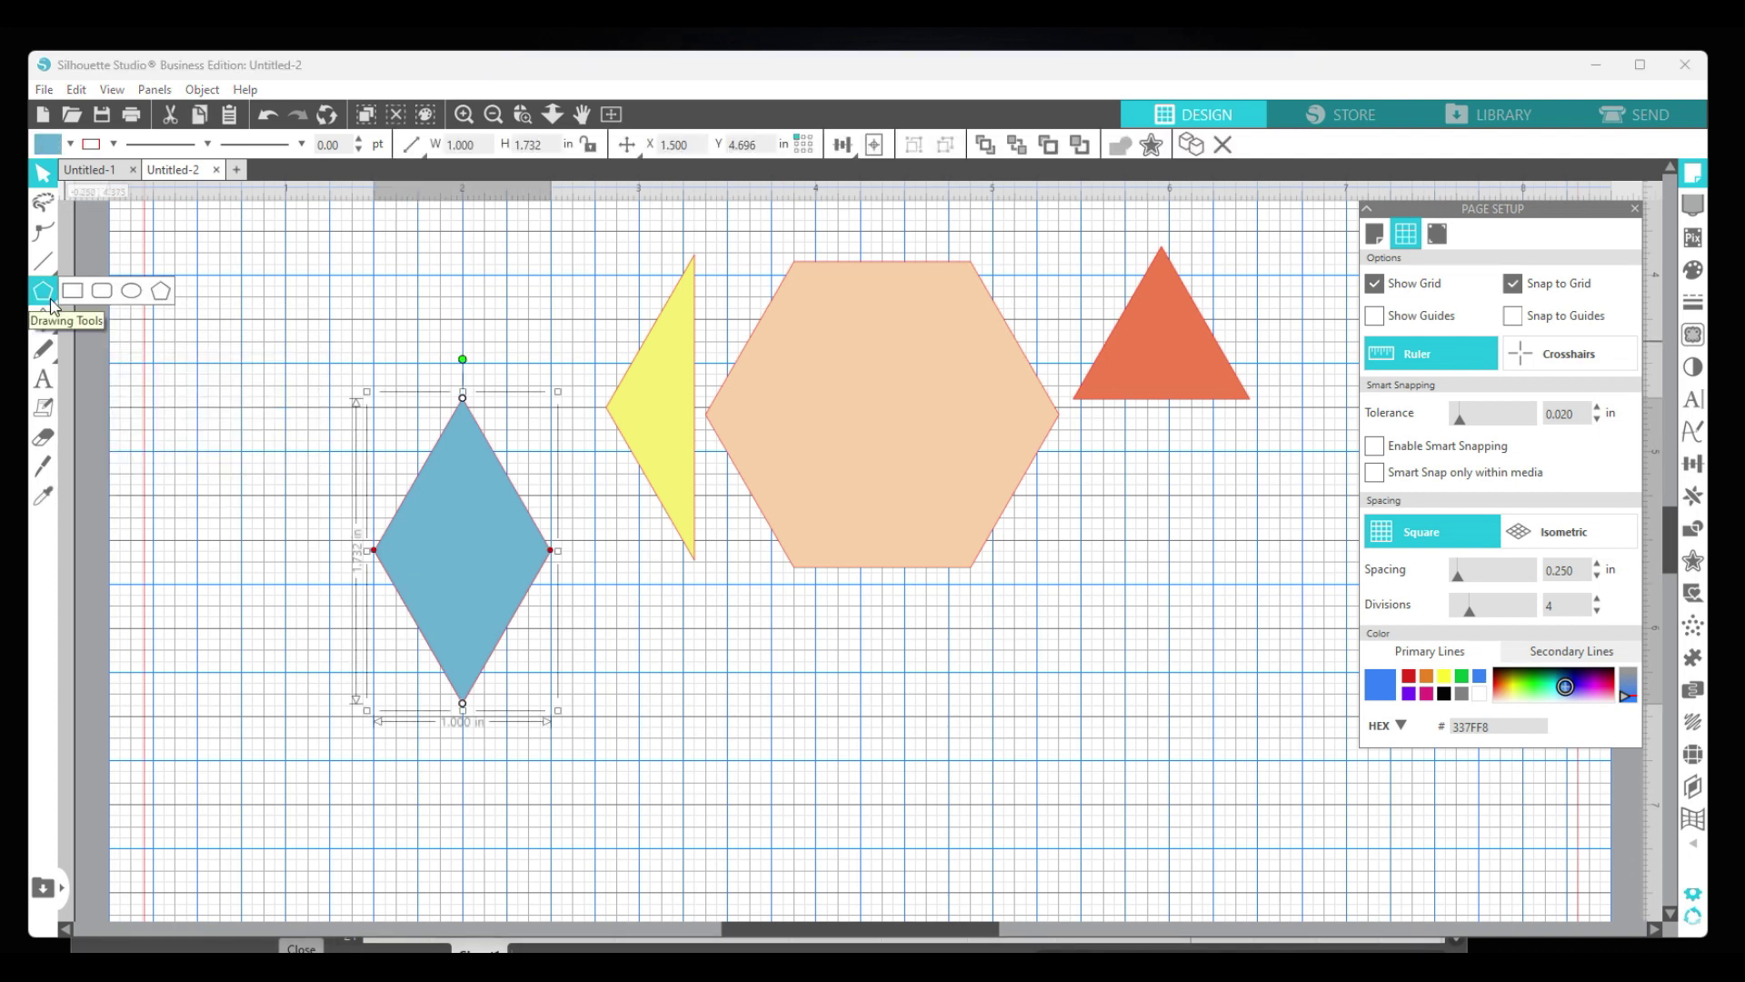
mouse_move(41, 270)
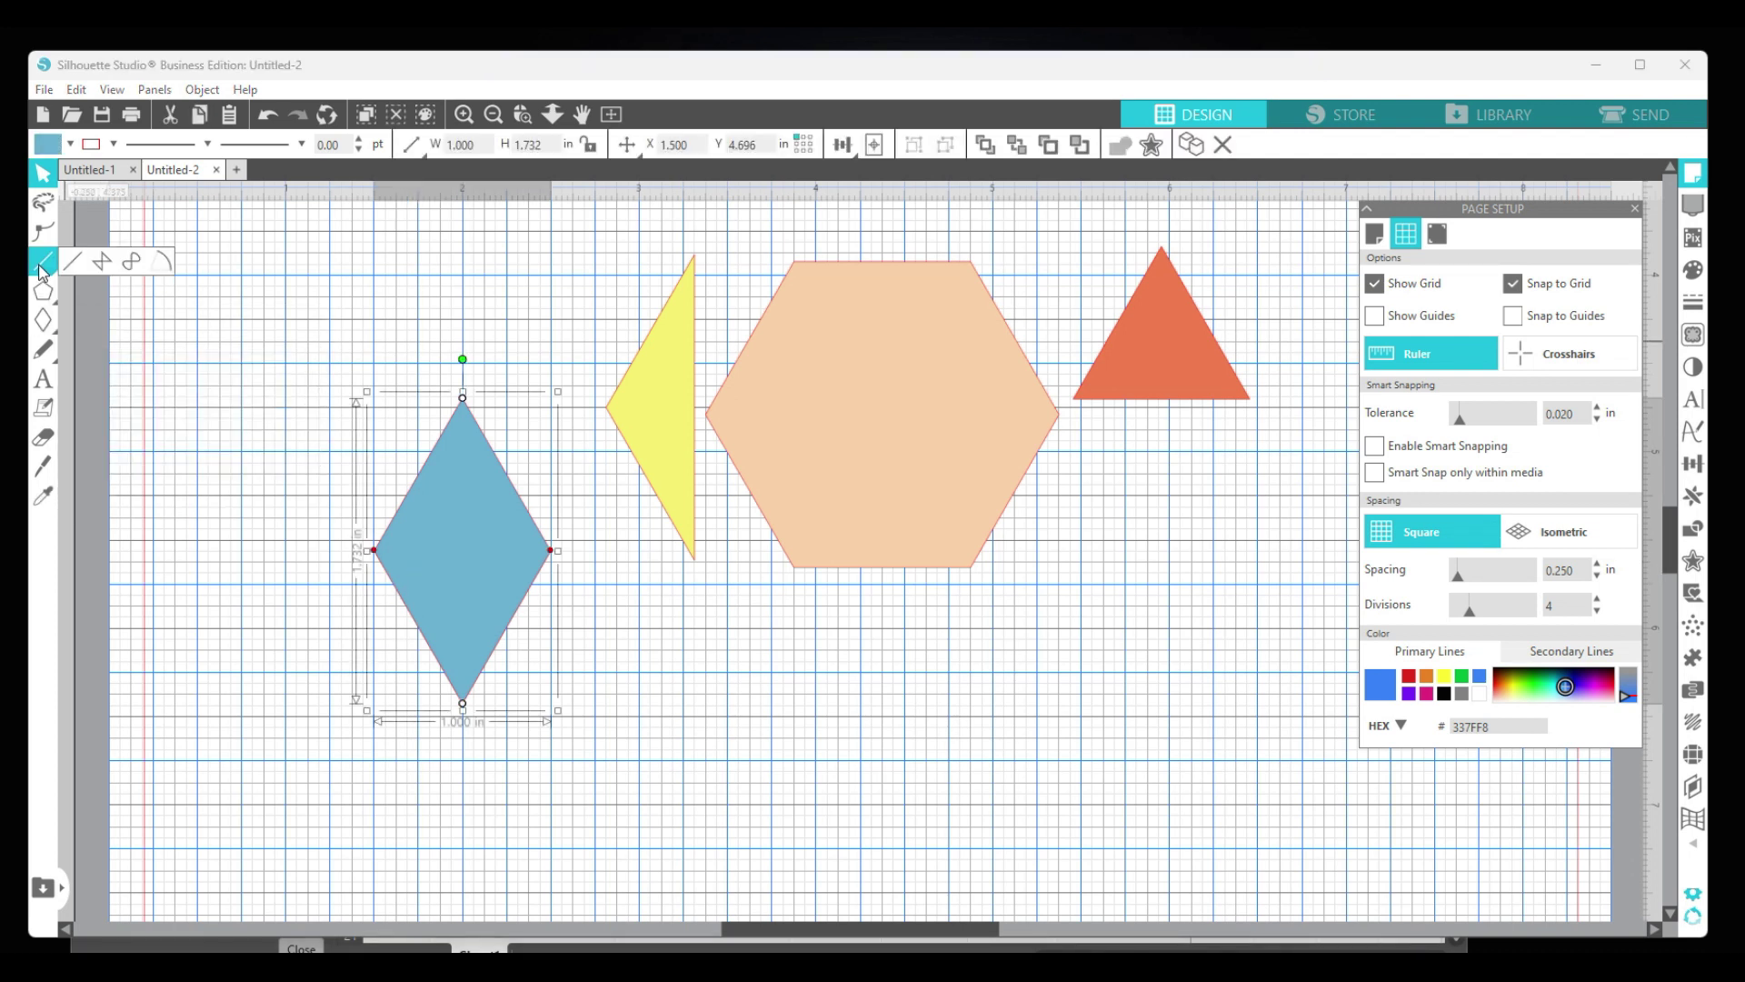
click(102, 262)
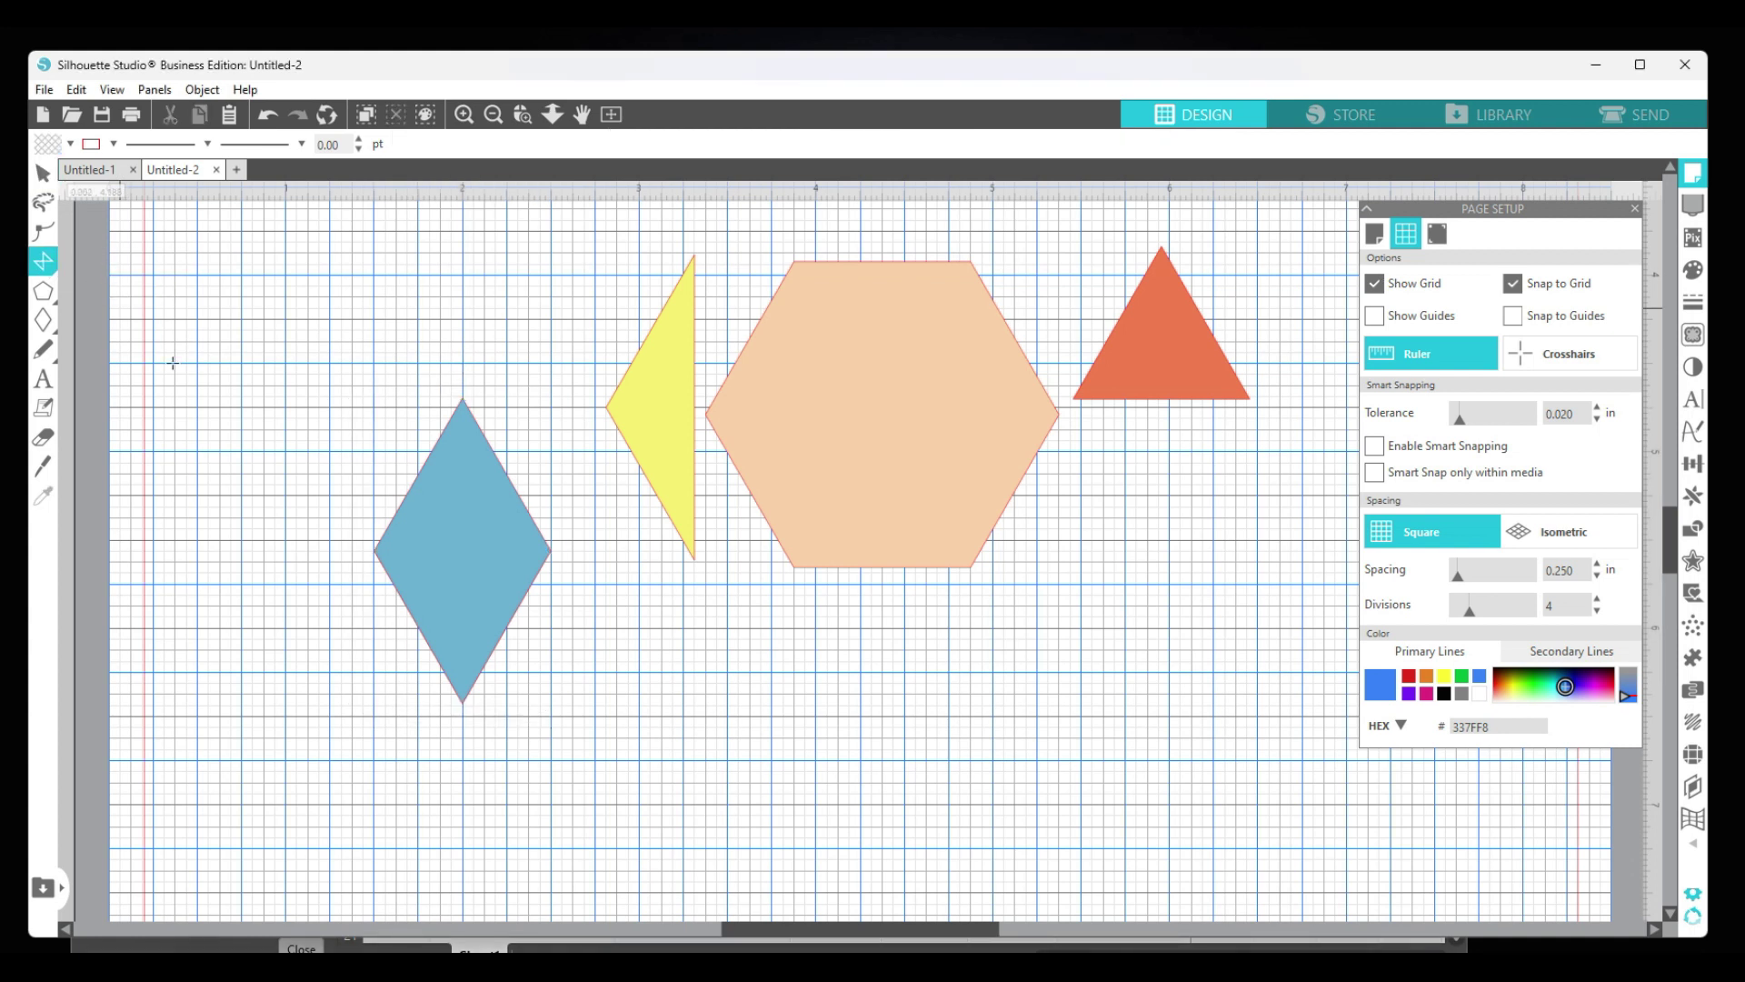
click(462, 399)
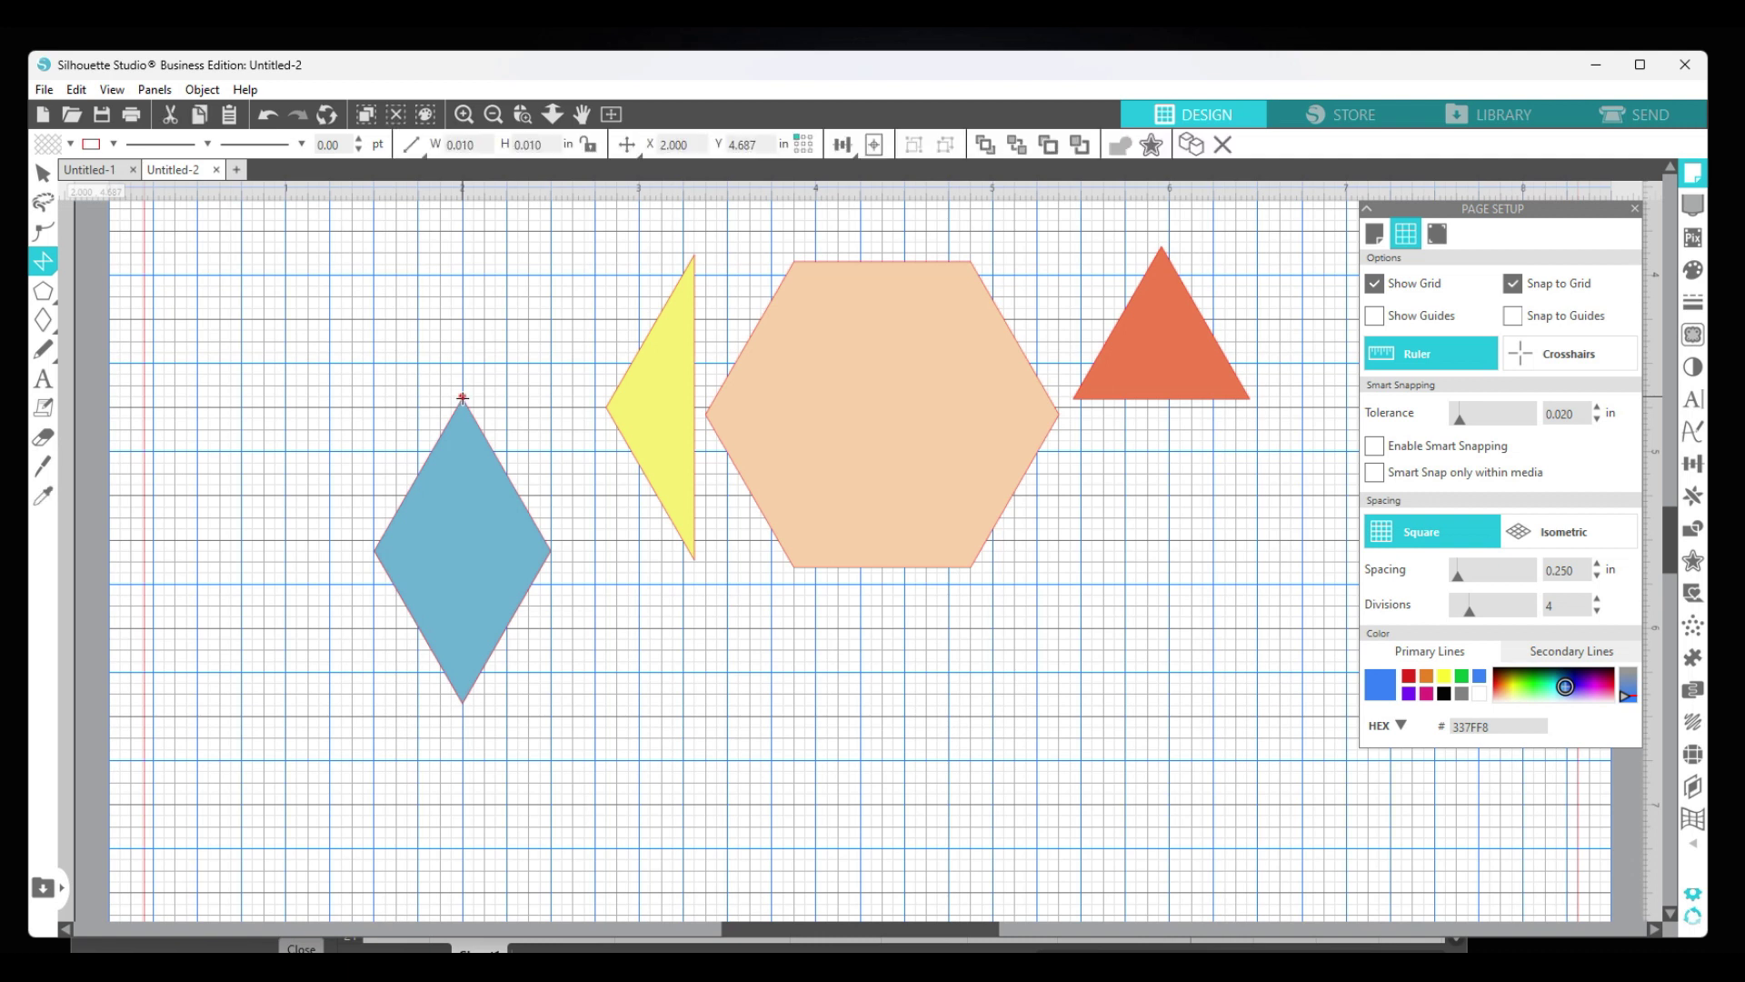
click(463, 704)
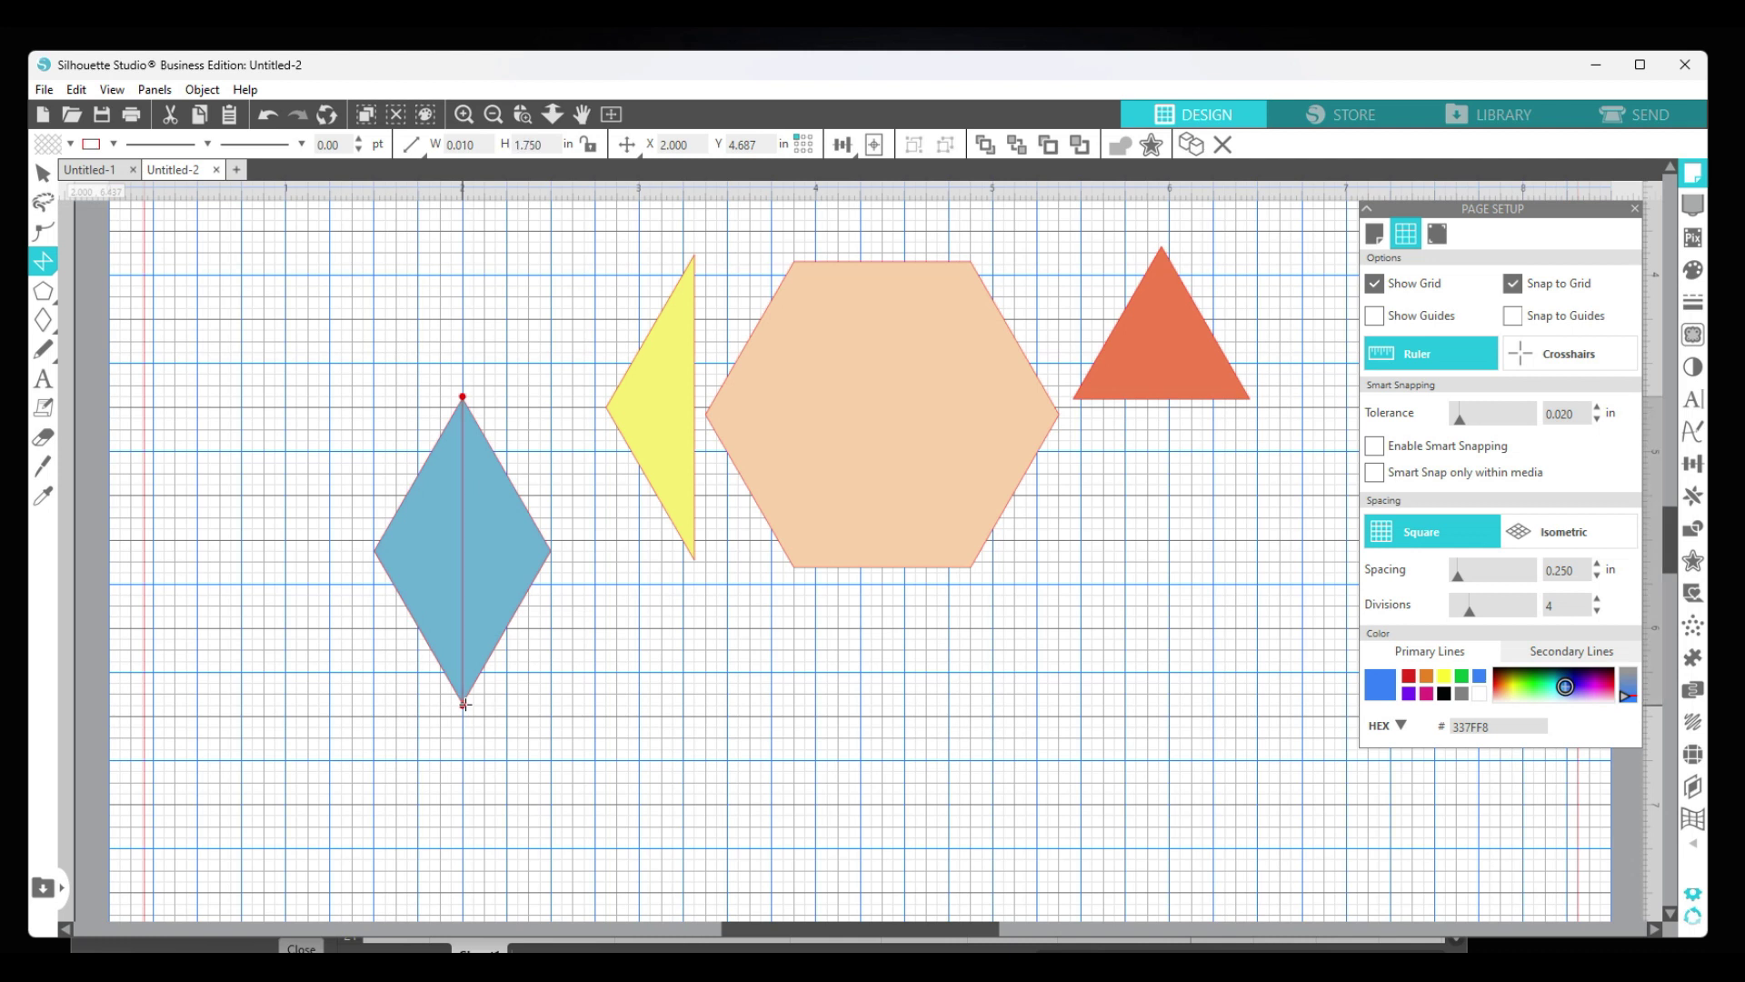
click(268, 116)
click(268, 117)
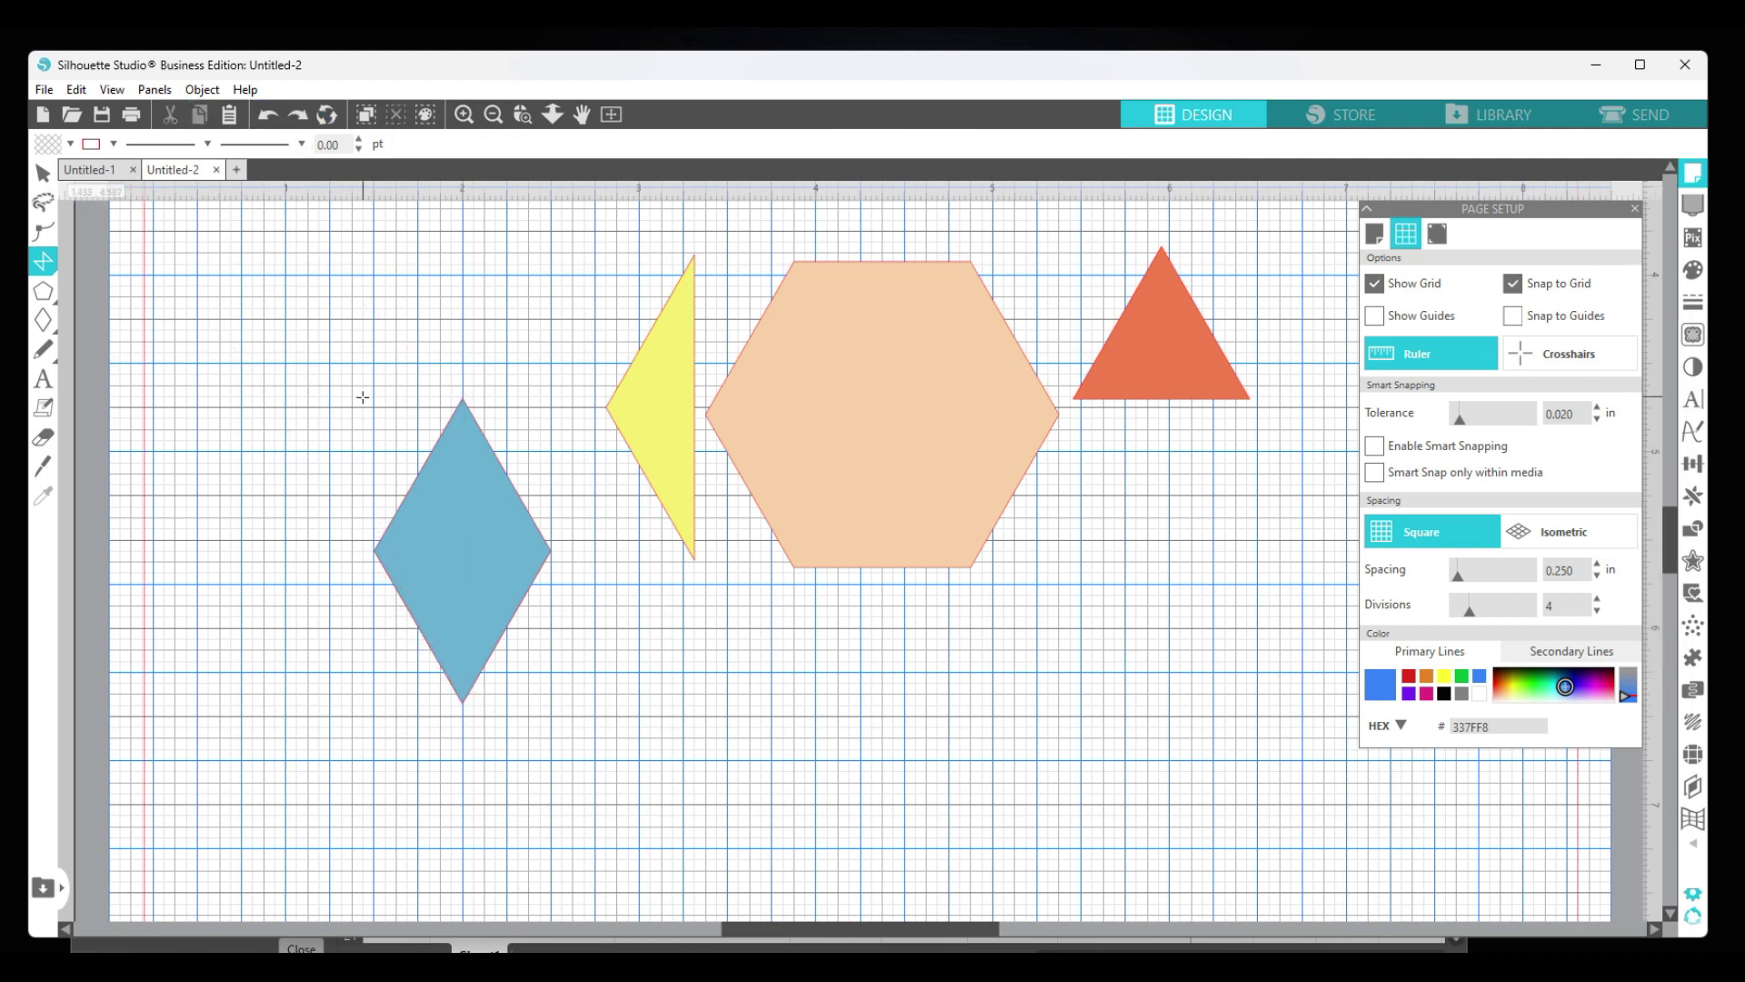
Turn off Snap to Grid, enable Smart Snapping, and hide the grid.
click(1524, 285)
click(1375, 445)
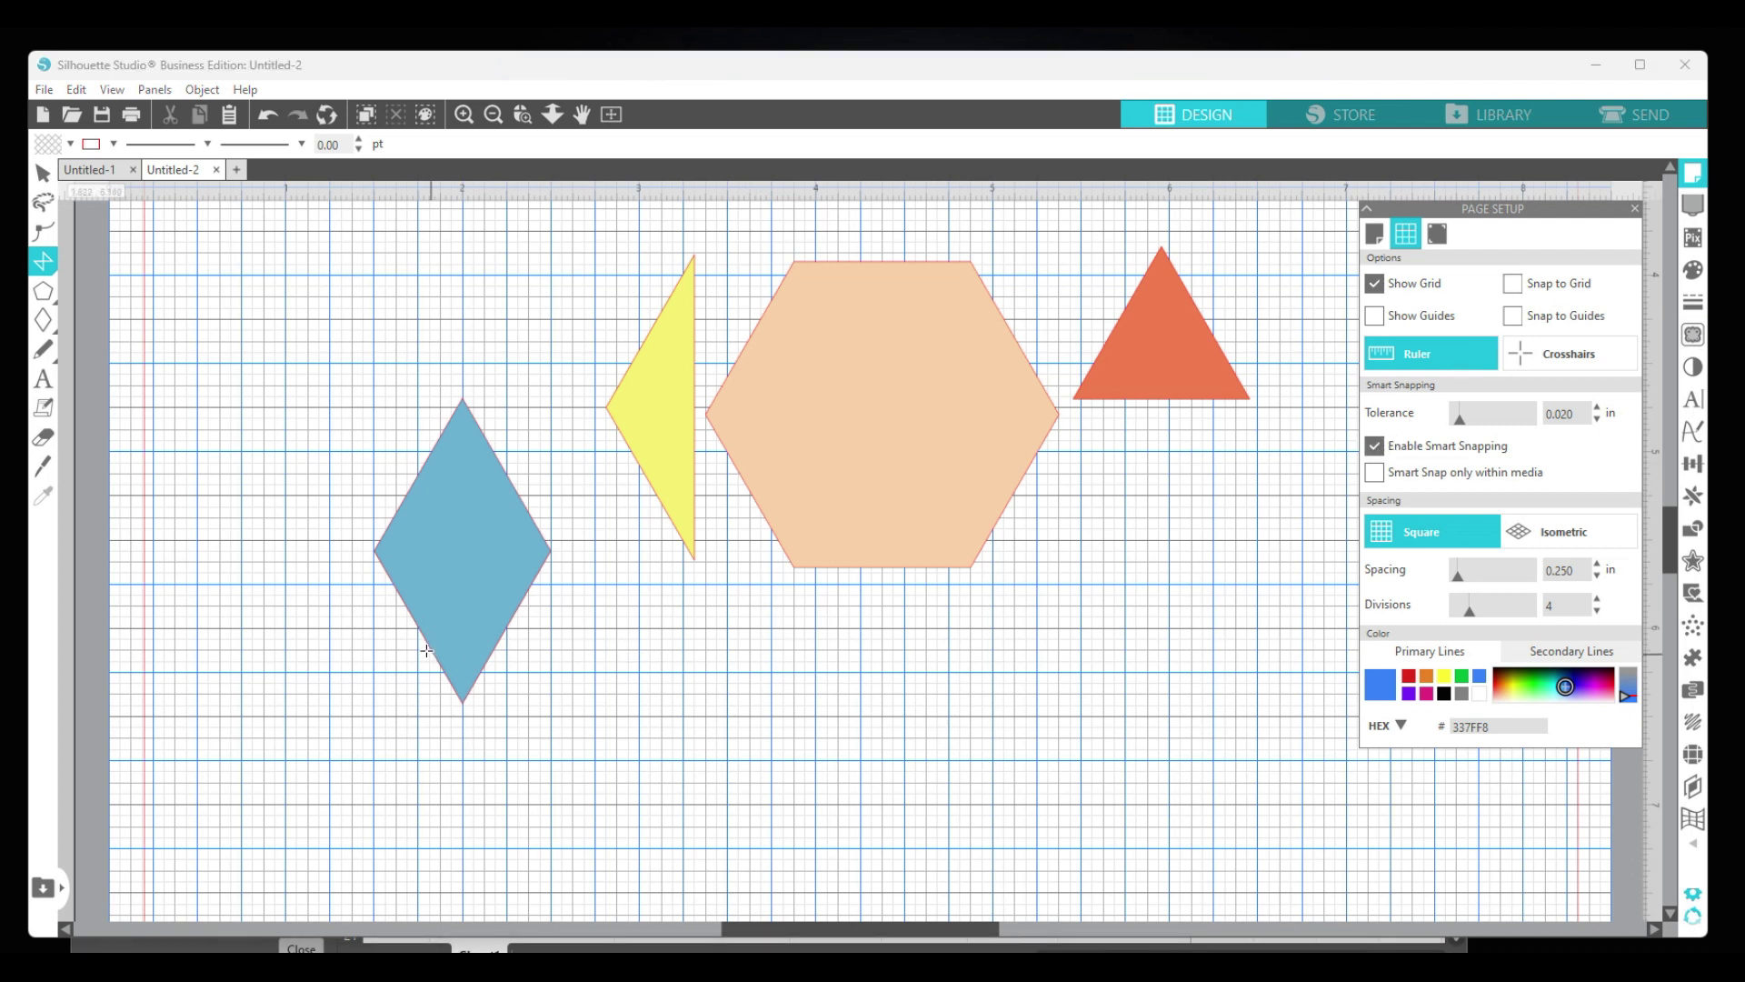
click(1375, 284)
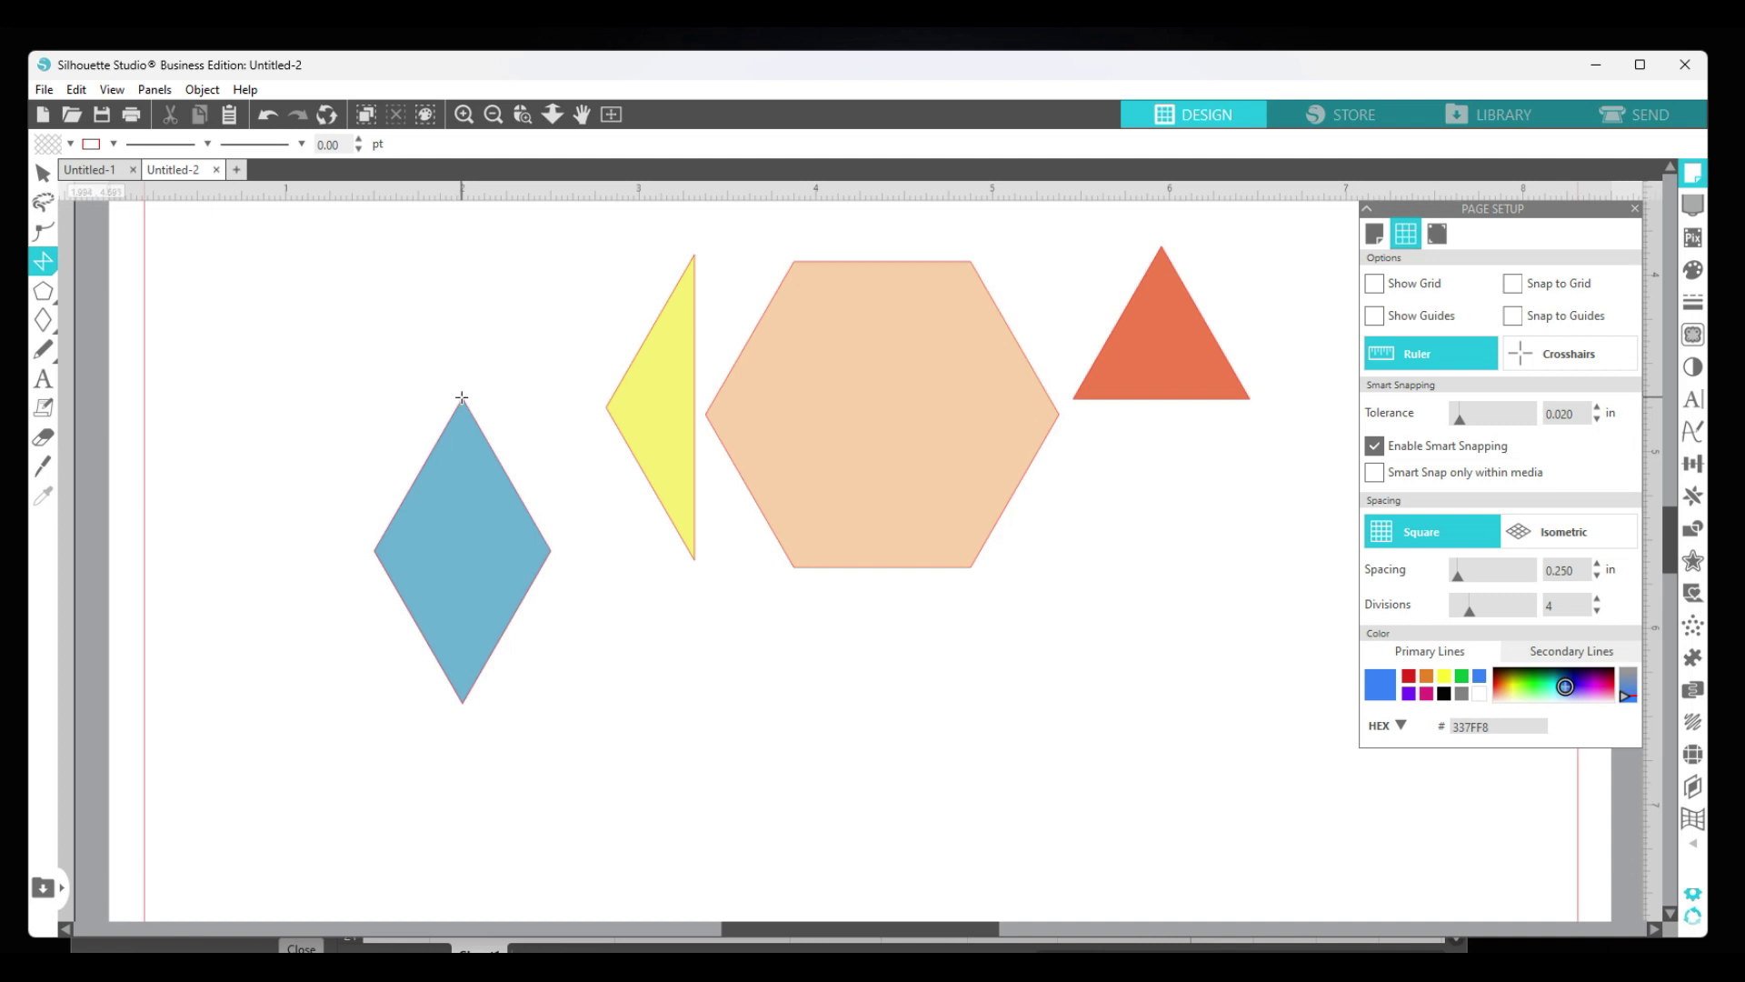
Draw a closed triangle, about 0.504 in wide and 1.746 in high, through the blue diamond's top, right and bottom corners.
mouse_move(462, 397)
mouse_down()
mouse_move(497, 413)
mouse_move(550, 556)
mouse_up()
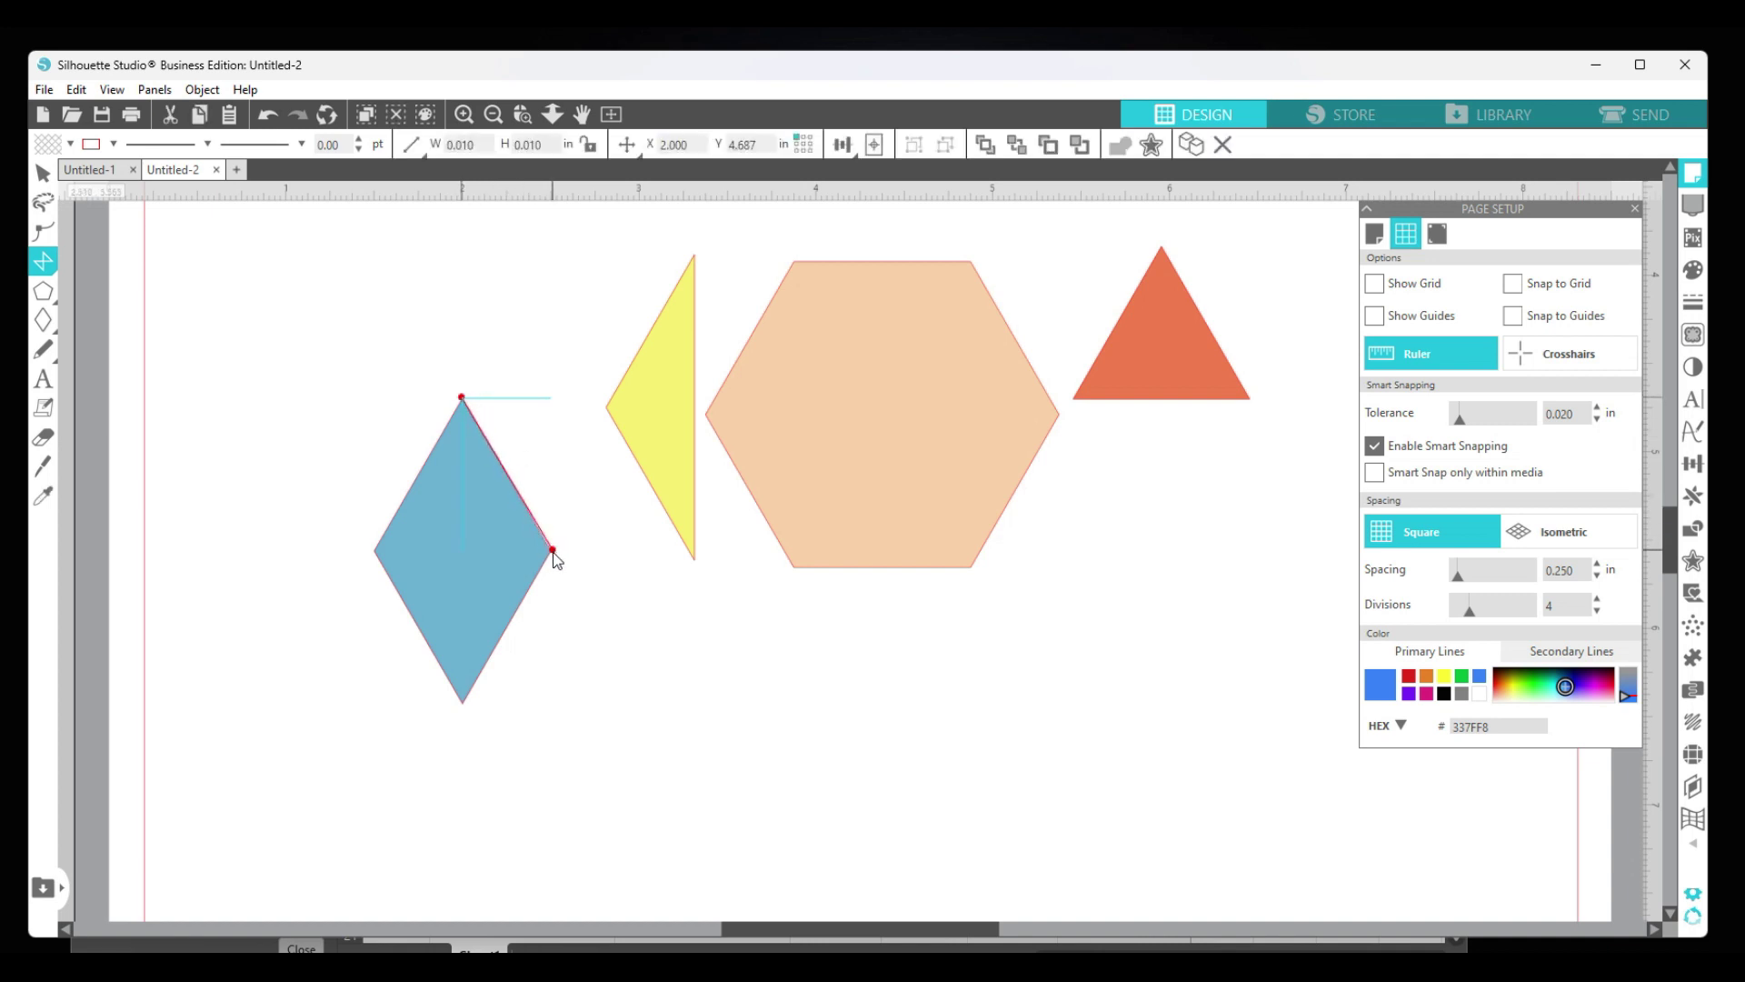
click(550, 555)
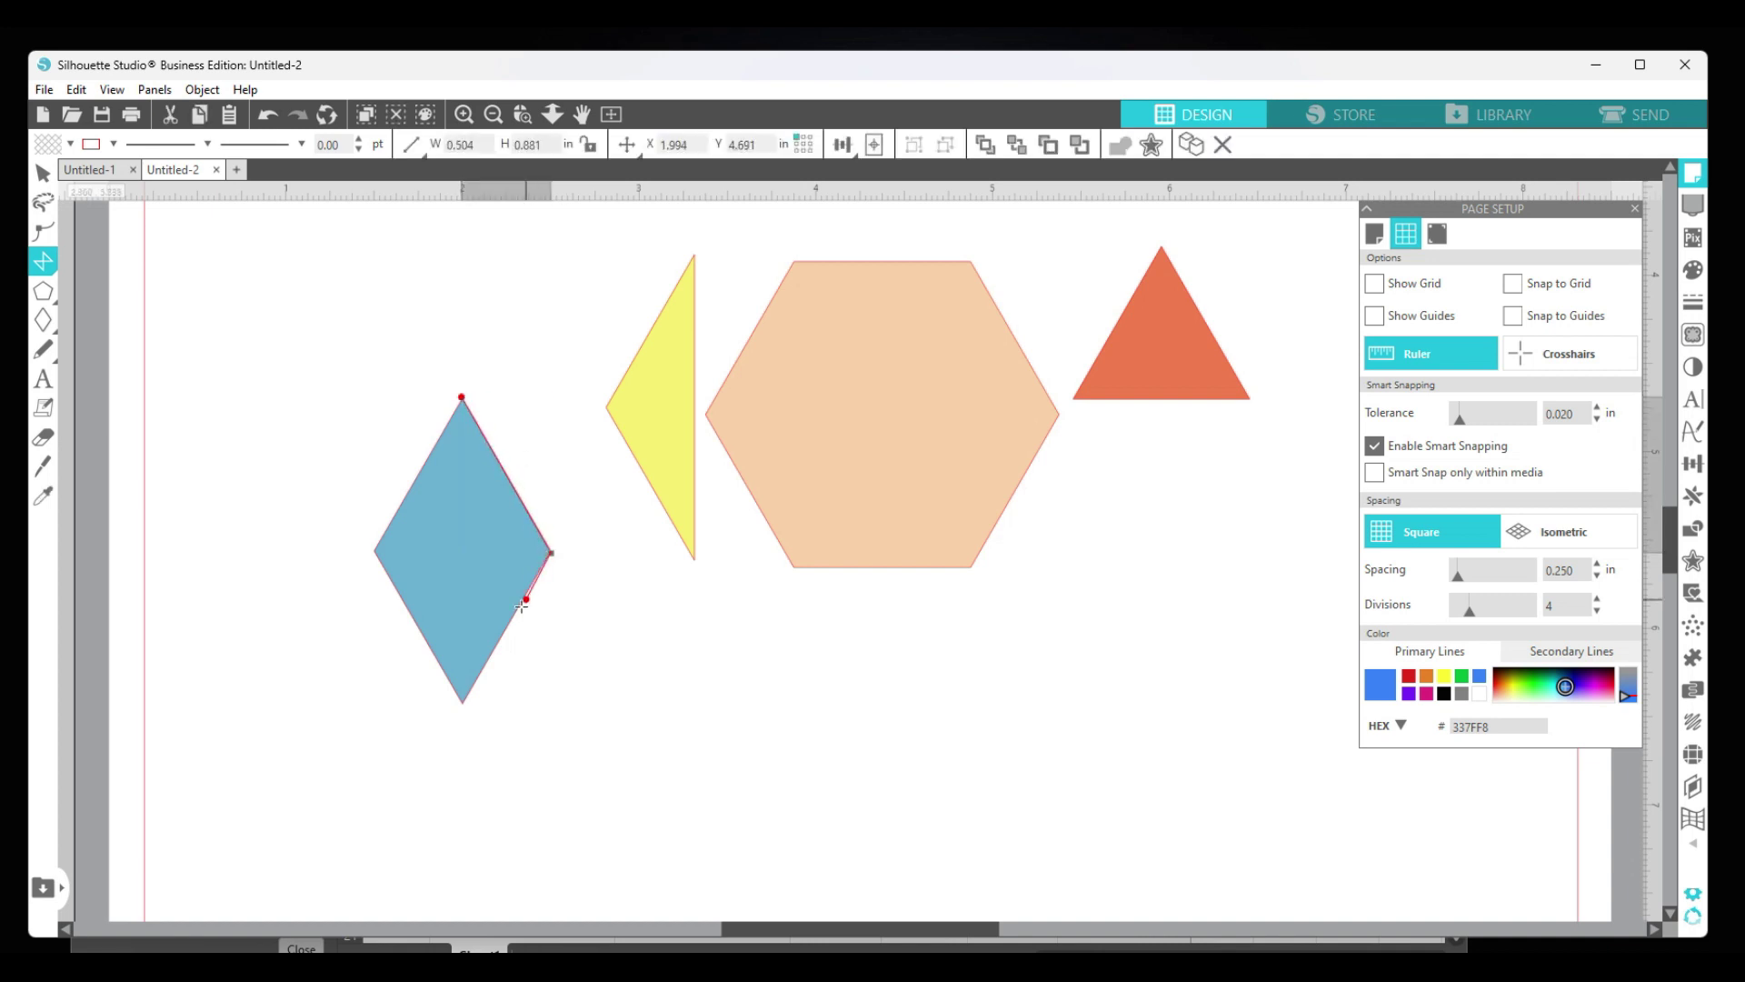
click(462, 704)
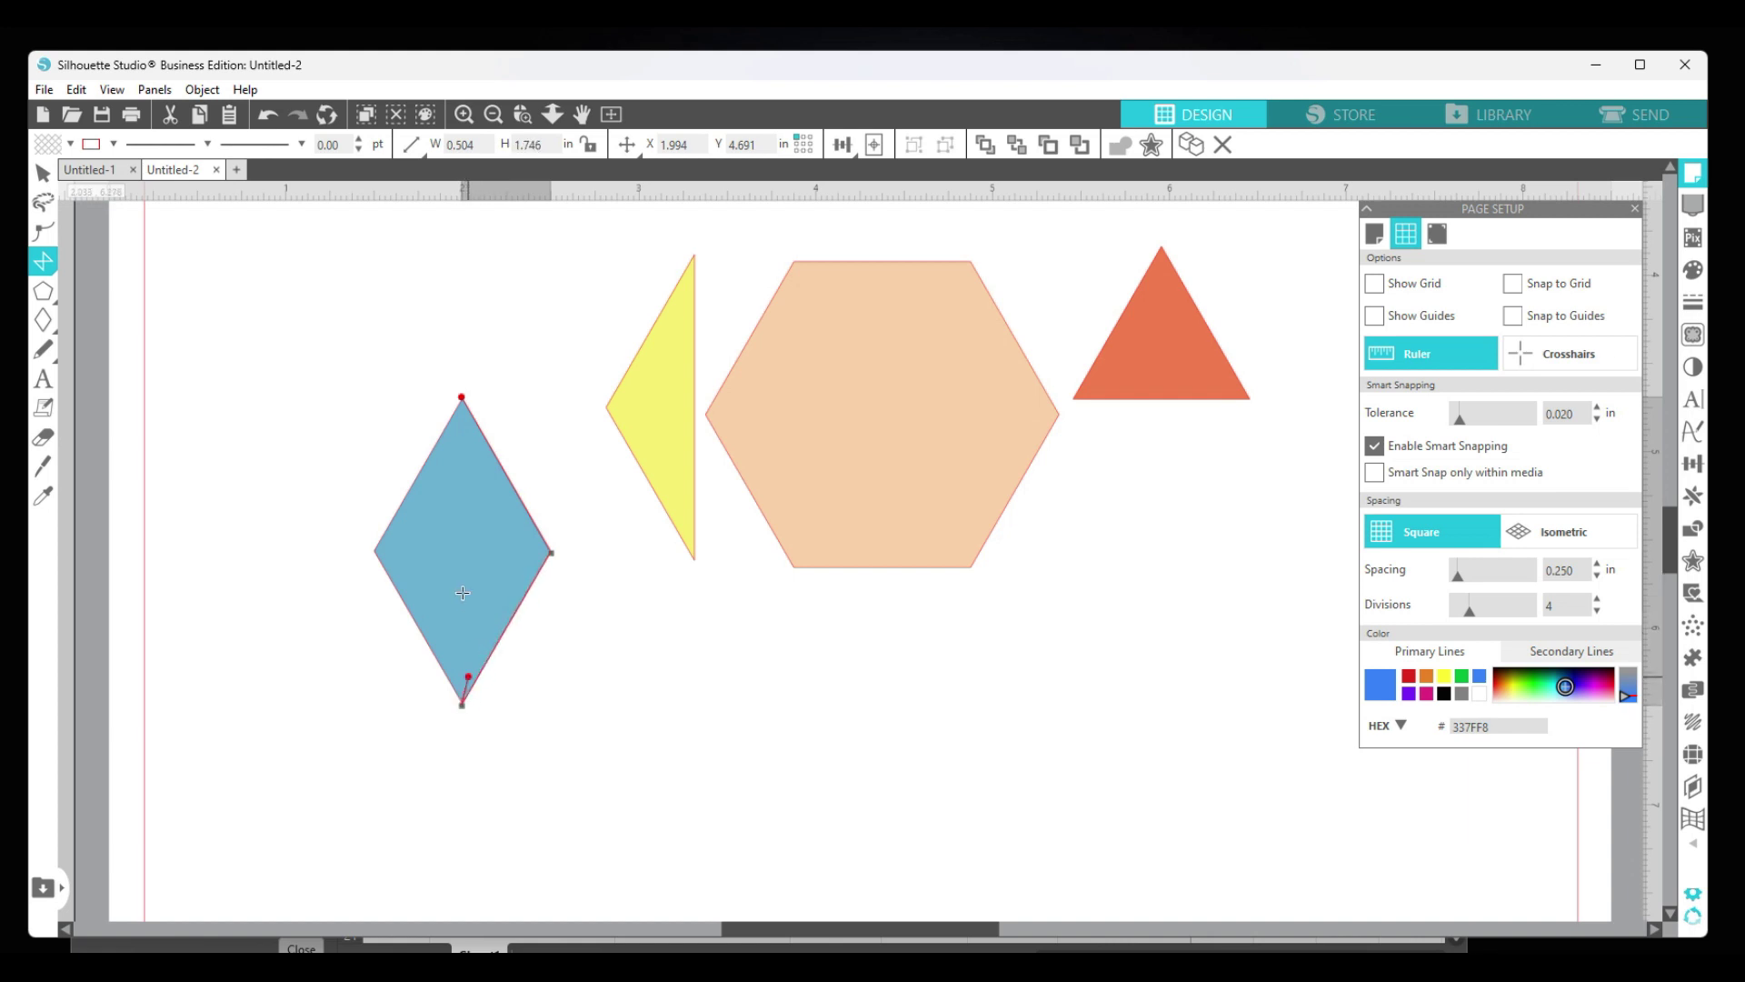
click(462, 401)
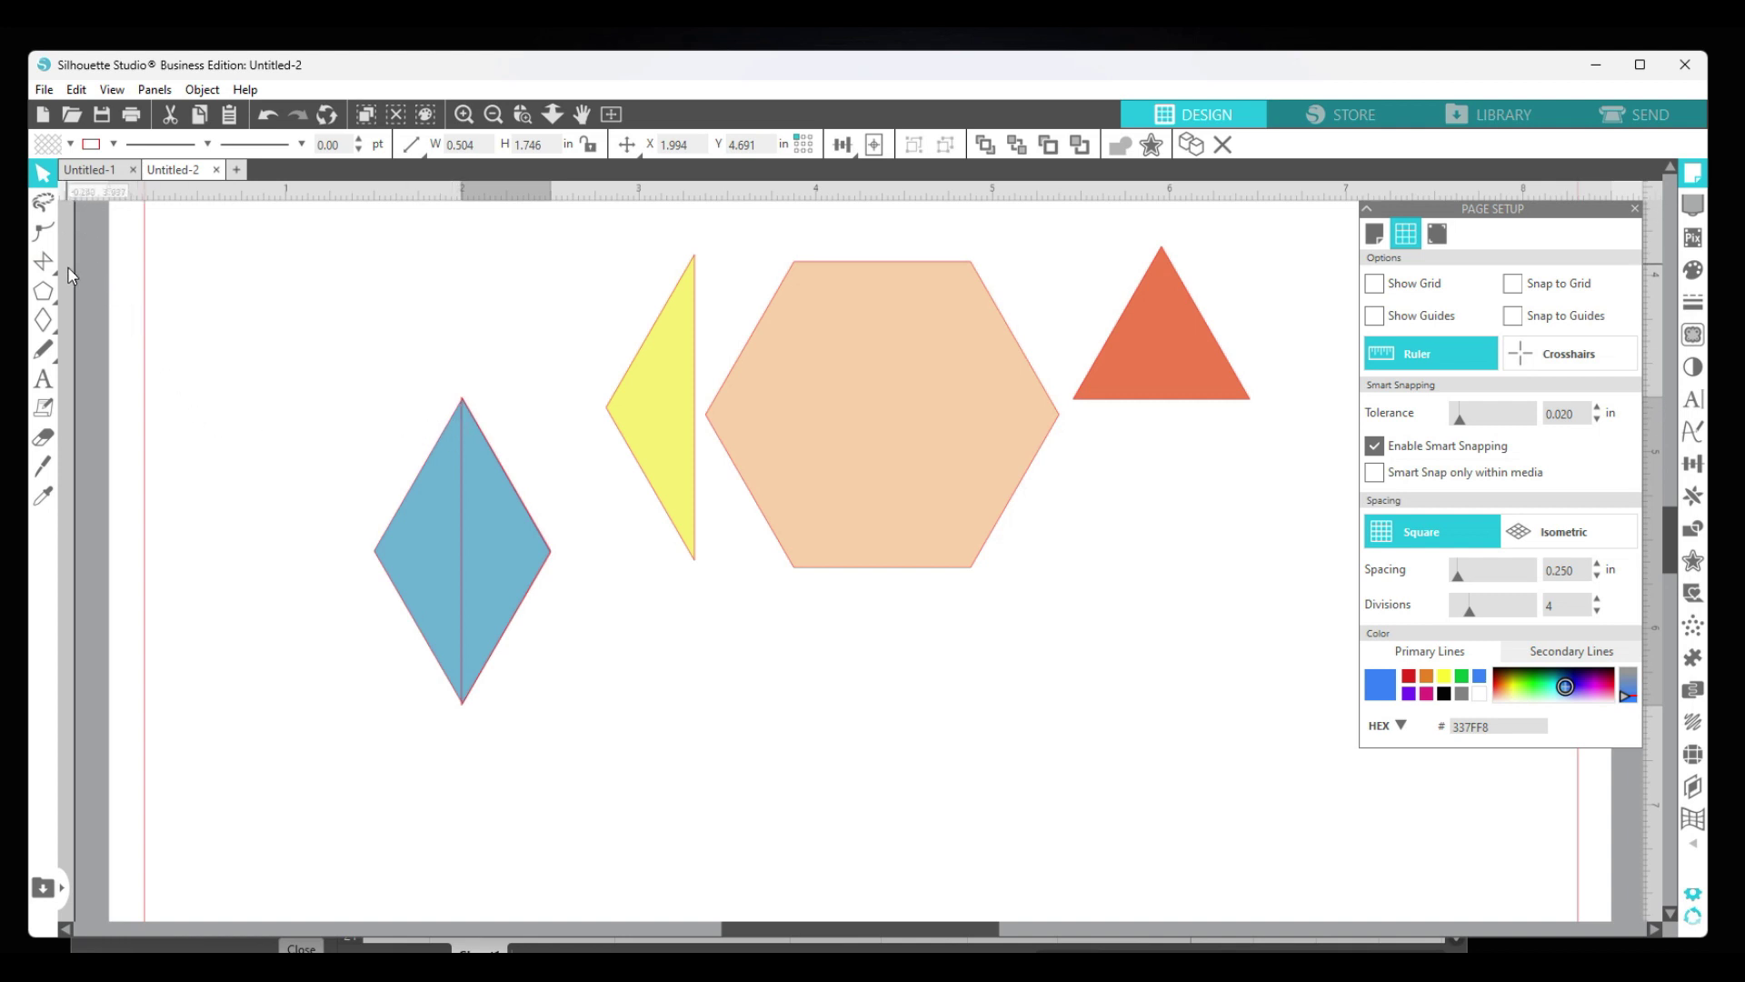
Move the blue diamond off to the left of the newly drawn outline triangle and select the triangle.
drag(515, 603, 373, 553)
click(562, 603)
click(527, 607)
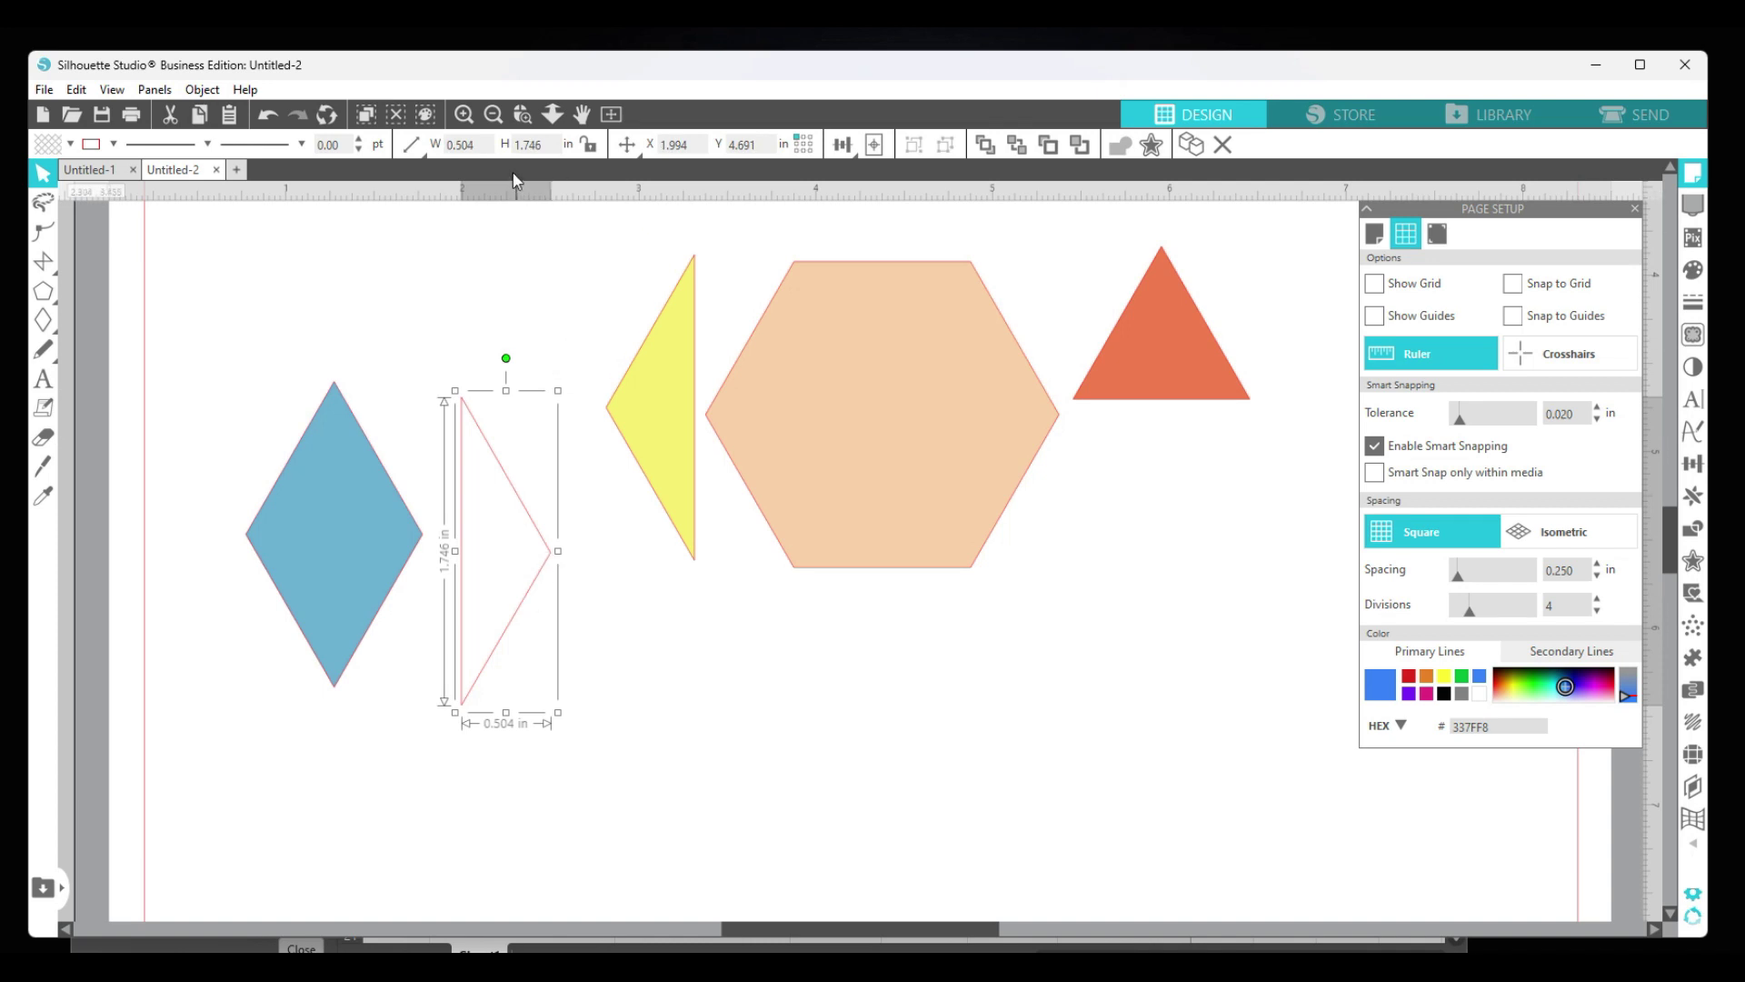
Set the outline triangle's width to 0.5 in and start changing its height.
click(401, 151)
text(0.5)
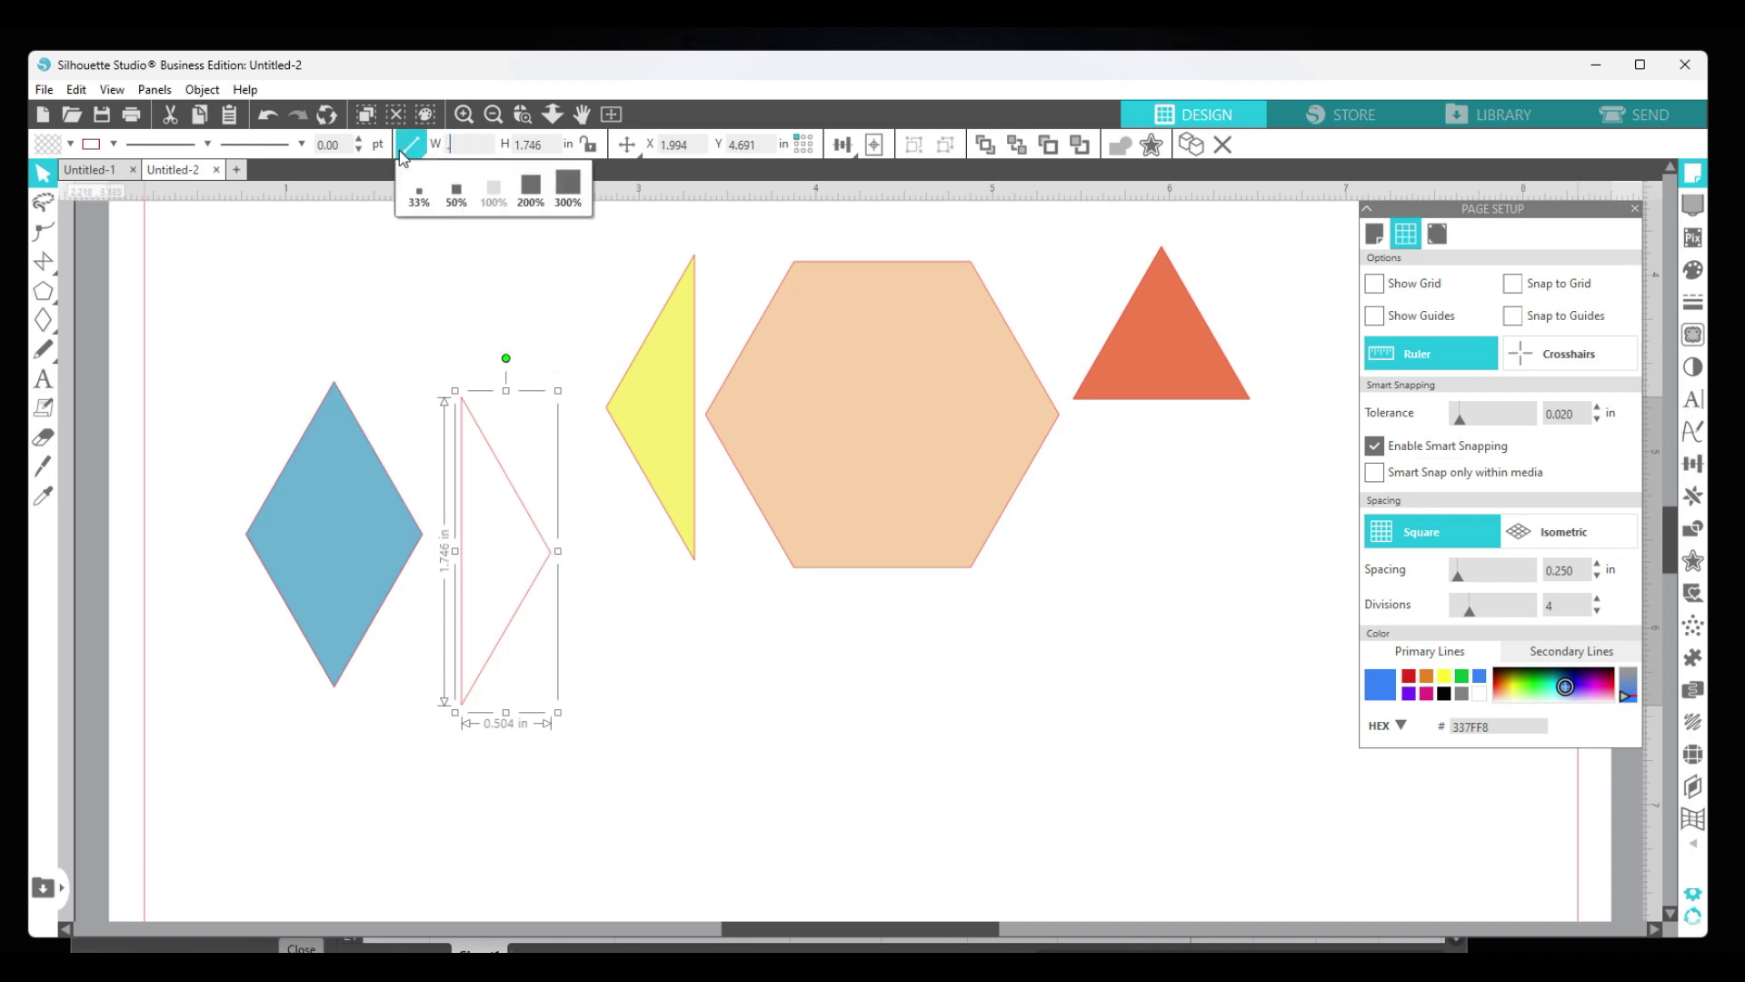
key(Return)
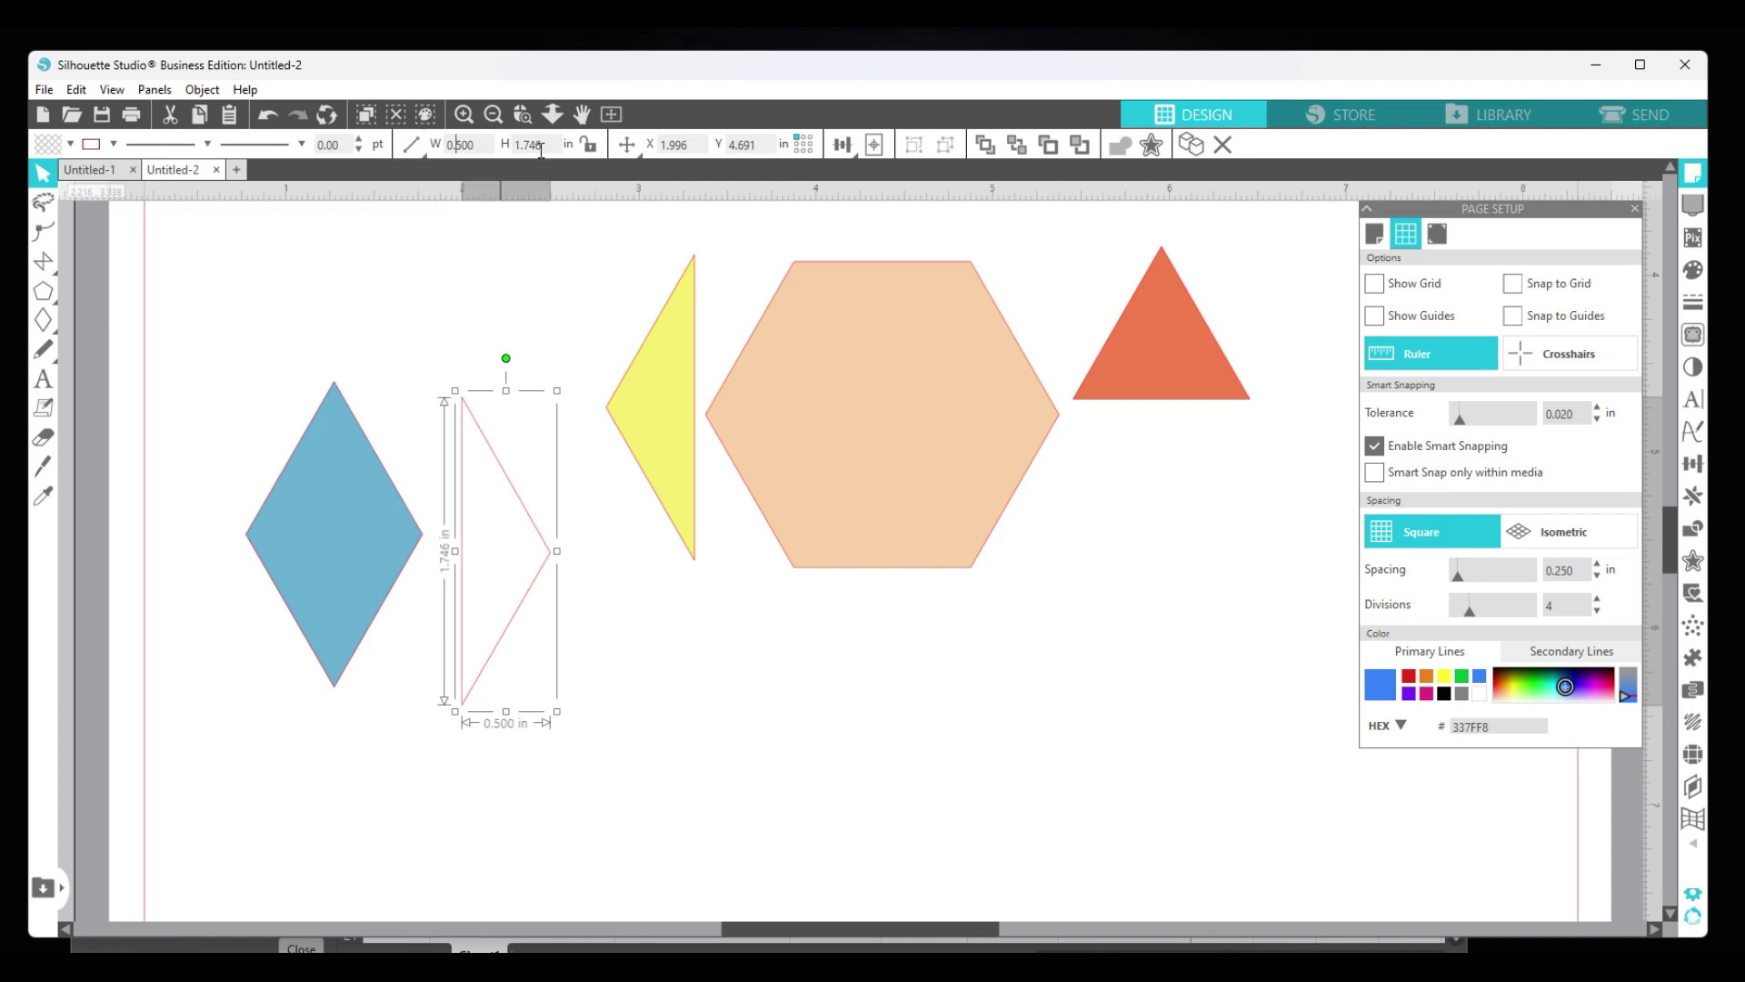
drag(549, 144, 496, 144)
text(1)
Delete the outline triangle and move the blue diamond back beside the yellow half-diamond.
drag(511, 546, 811, 495)
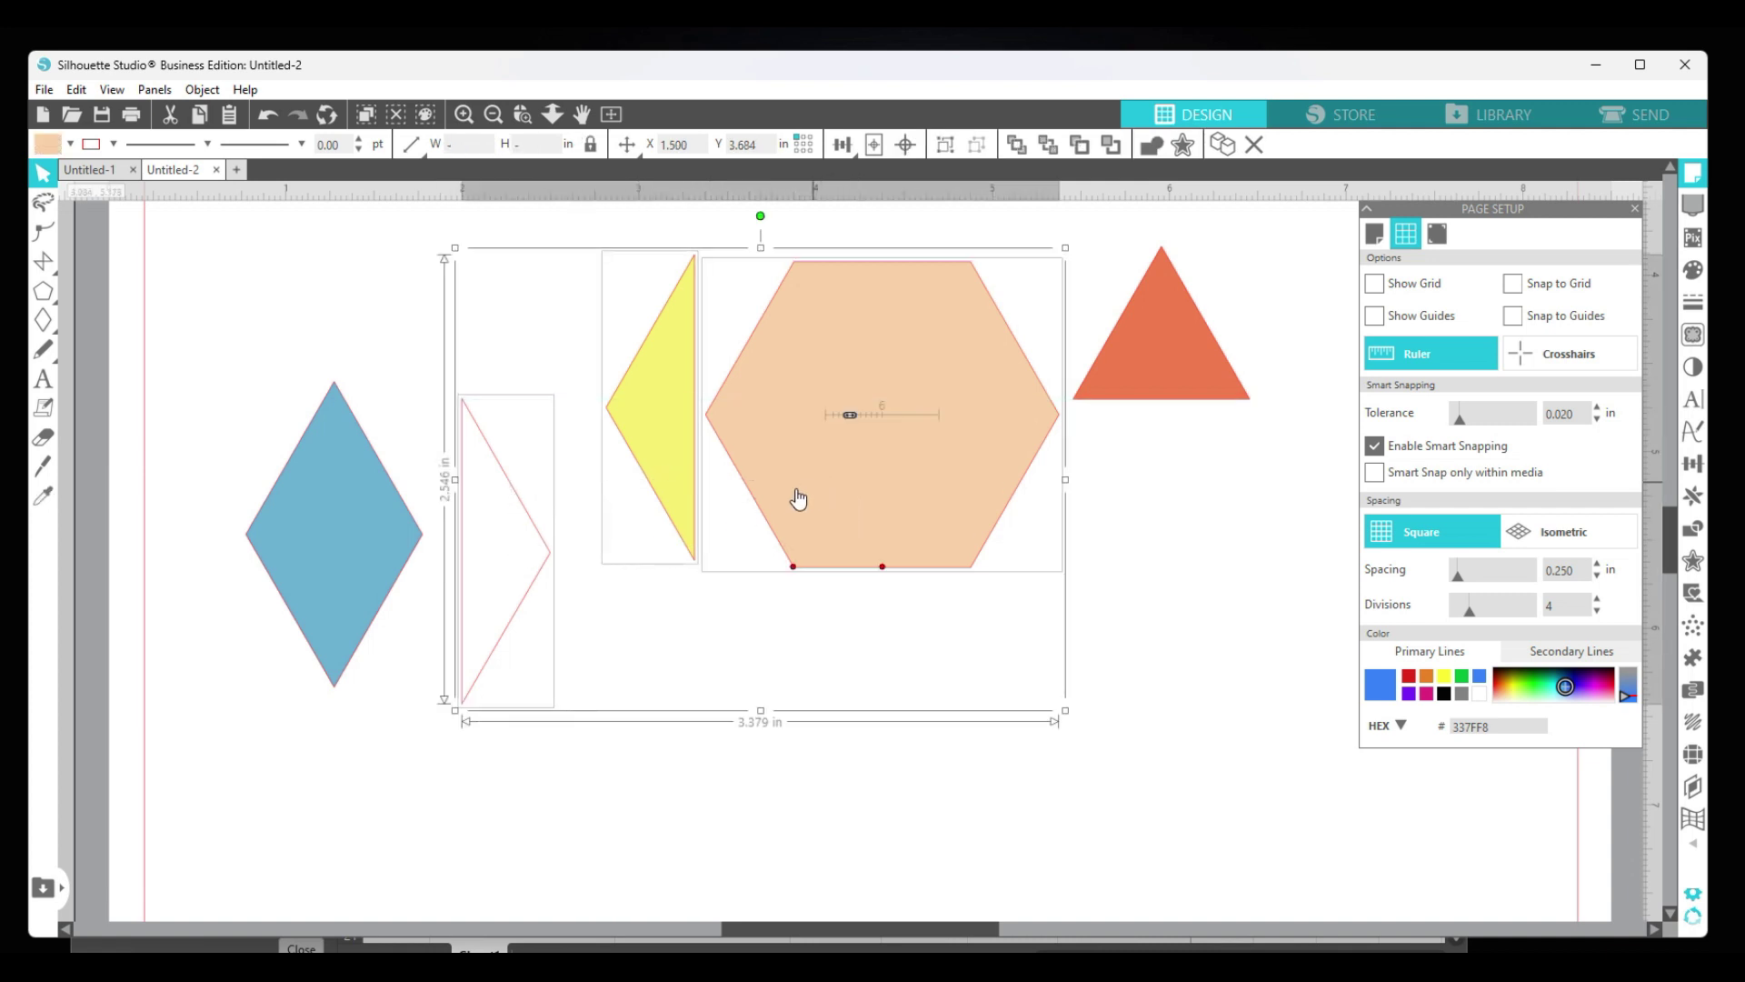
click(474, 538)
drag(523, 623, 510, 510)
key(Delete)
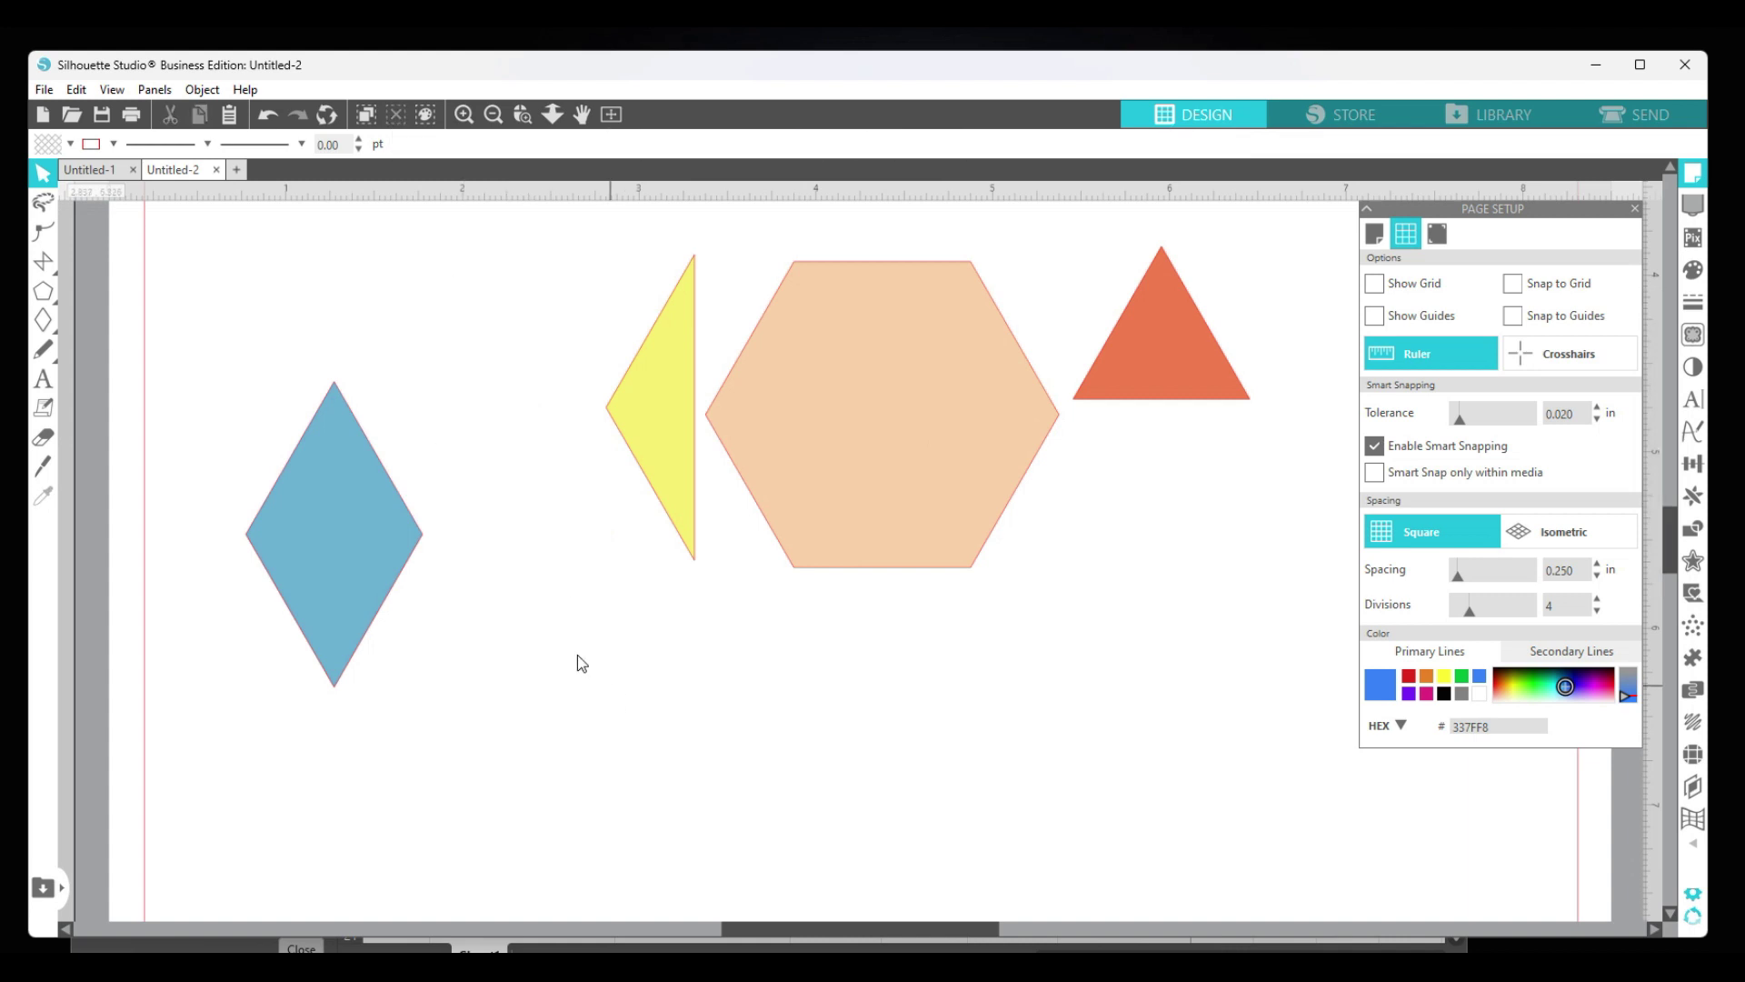
drag(363, 592, 525, 439)
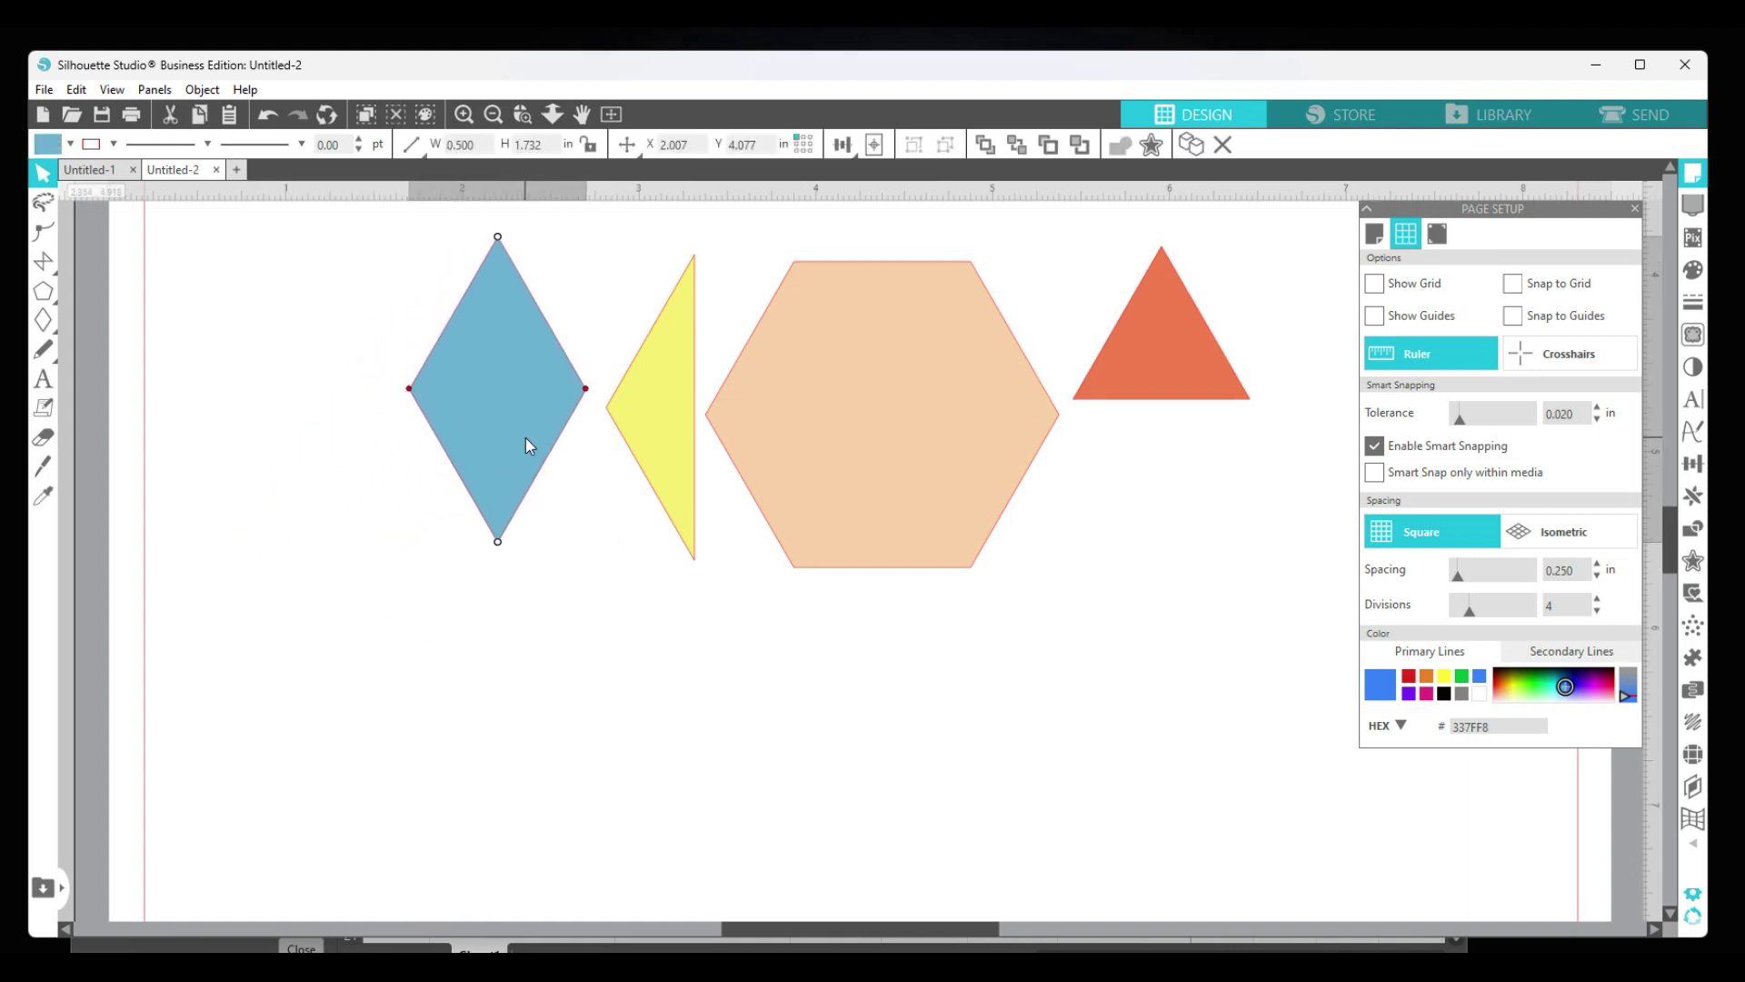
key(Escape)
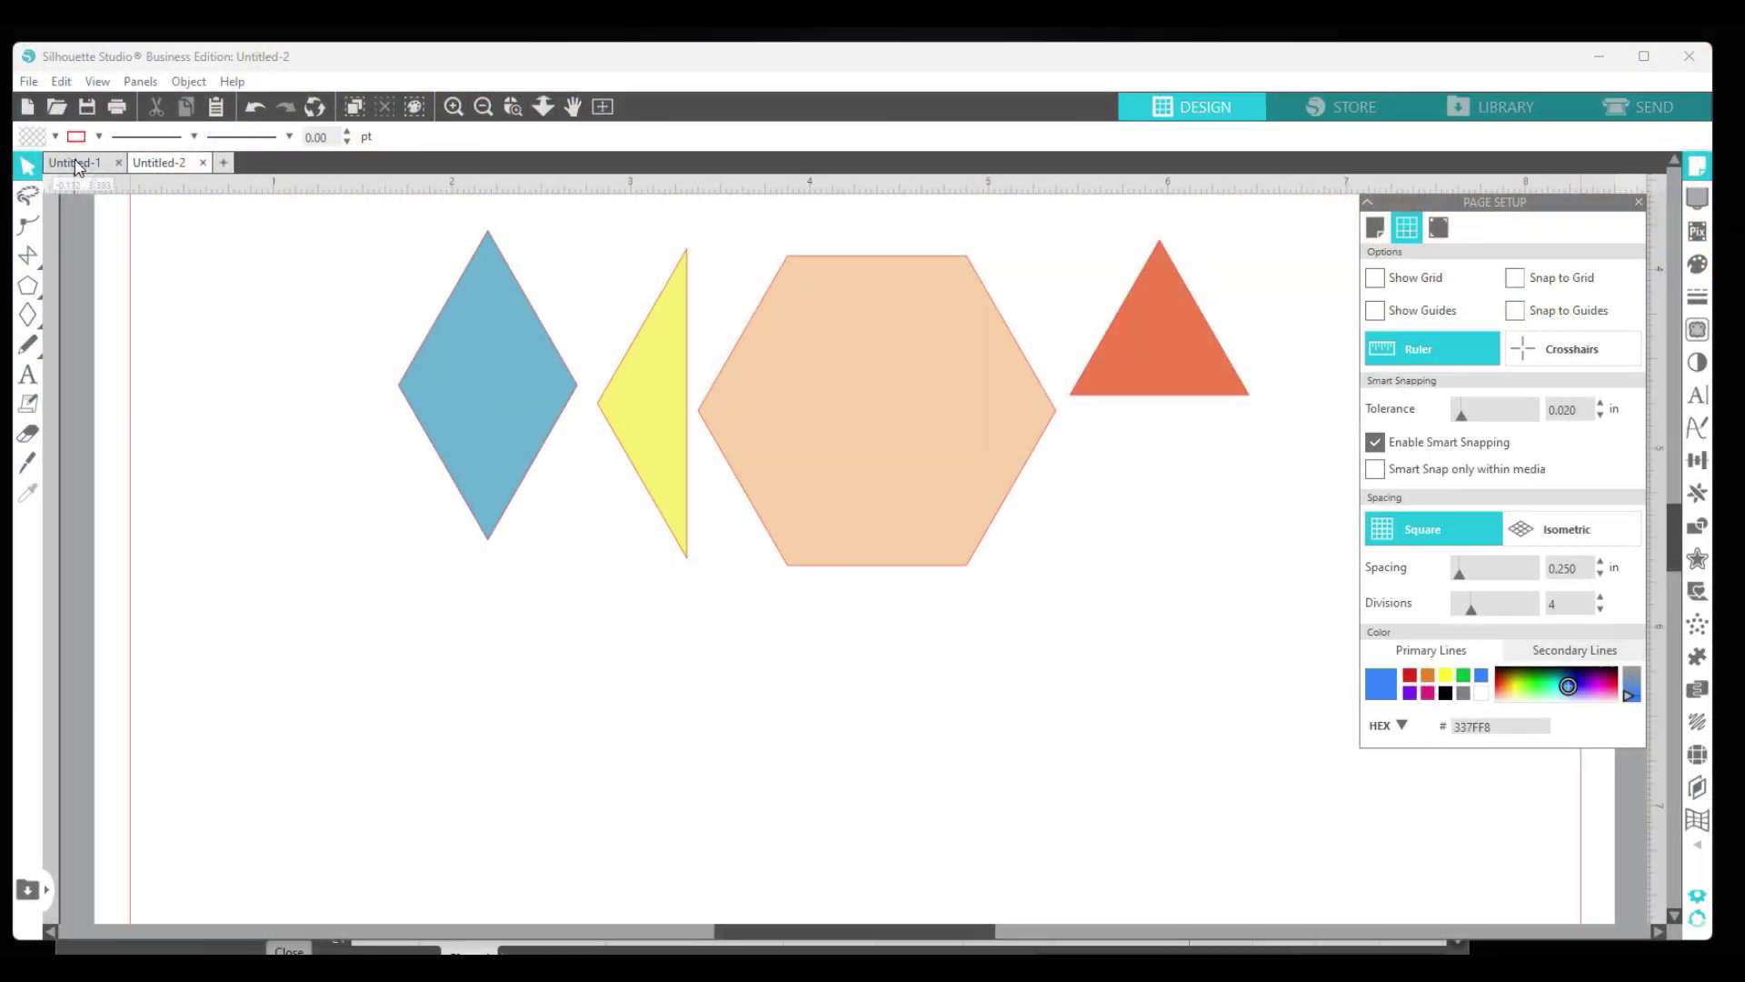
Switch to the Untitled-1 document and move the teal trapezoid up beside the purple diamond.
click(74, 162)
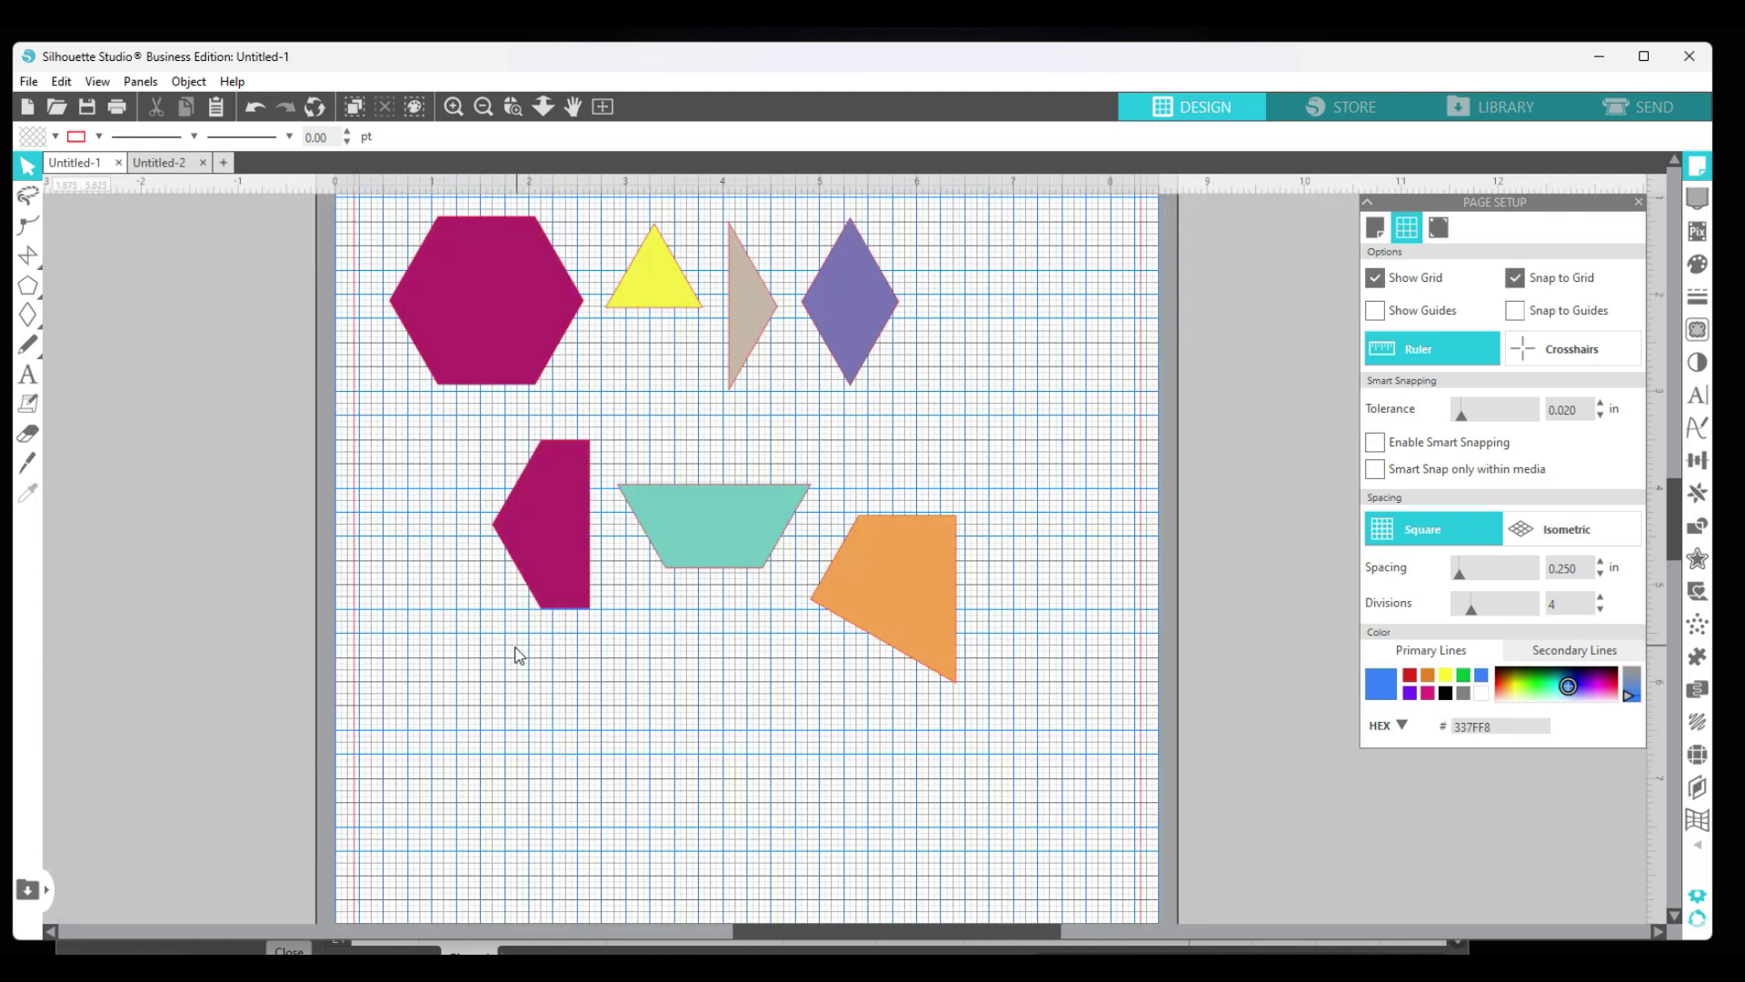
click(736, 543)
drag(738, 544, 1043, 326)
Return to Untitled-2, activate the trapezoid shape tool, and turn on the grid display with Snap to Grid.
click(161, 163)
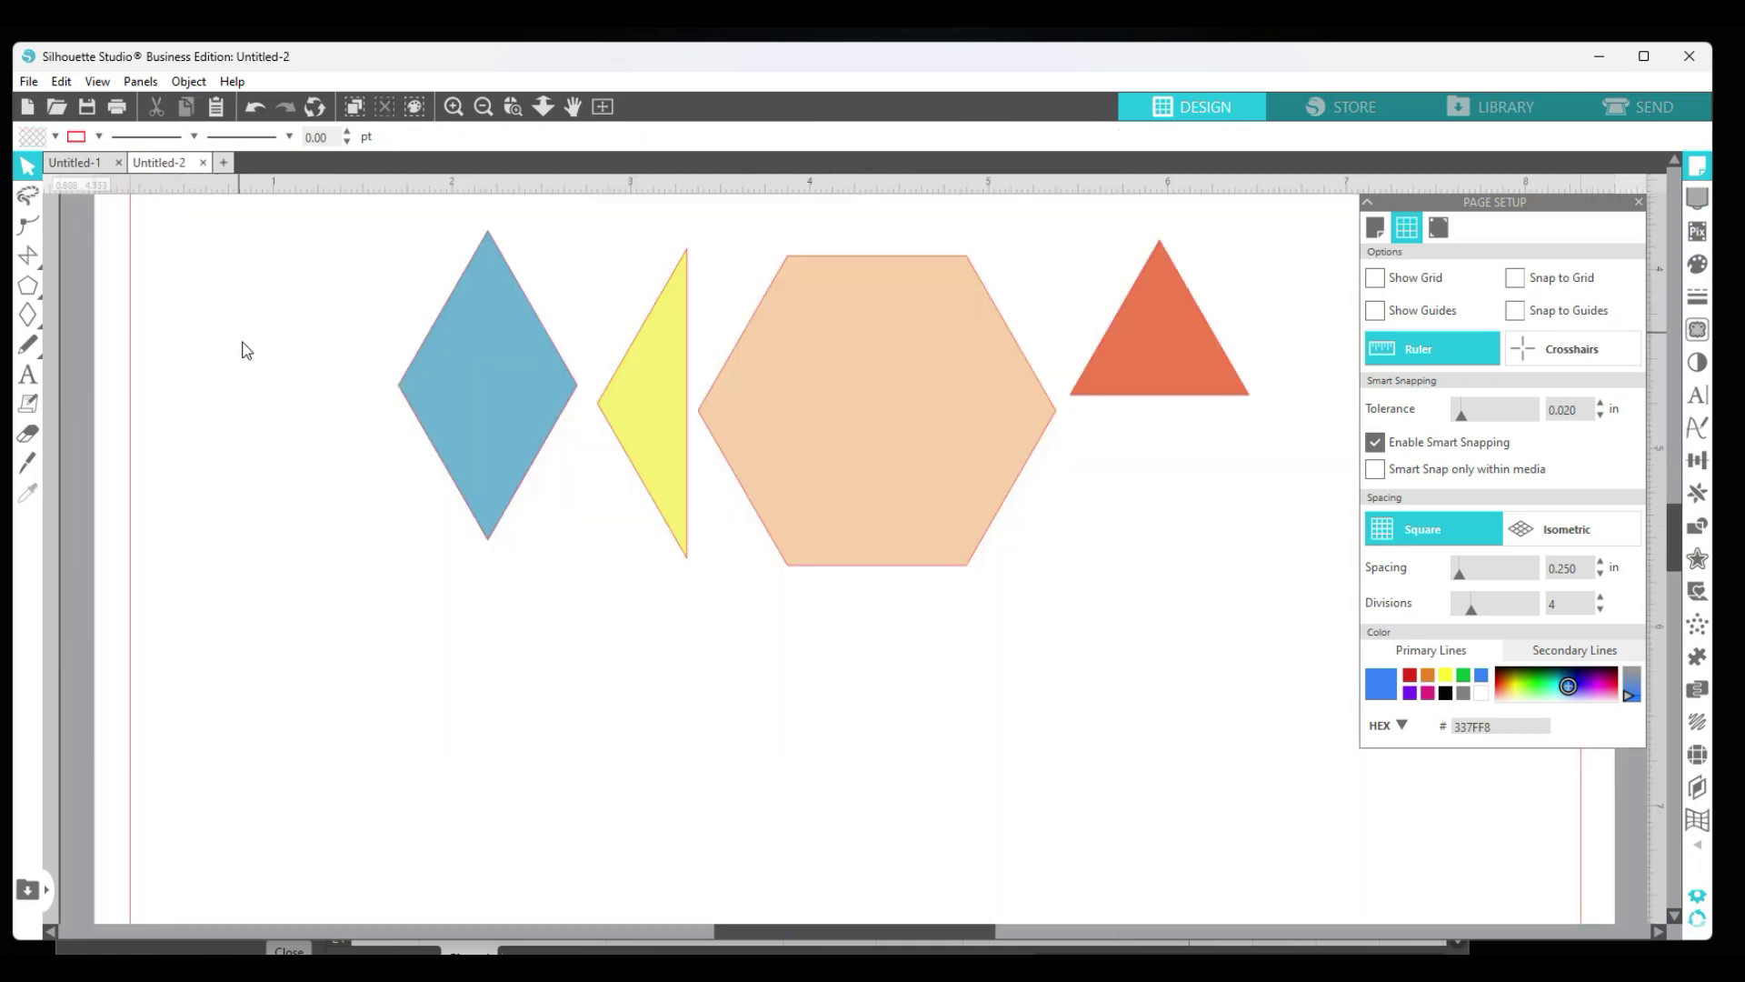
click(37, 317)
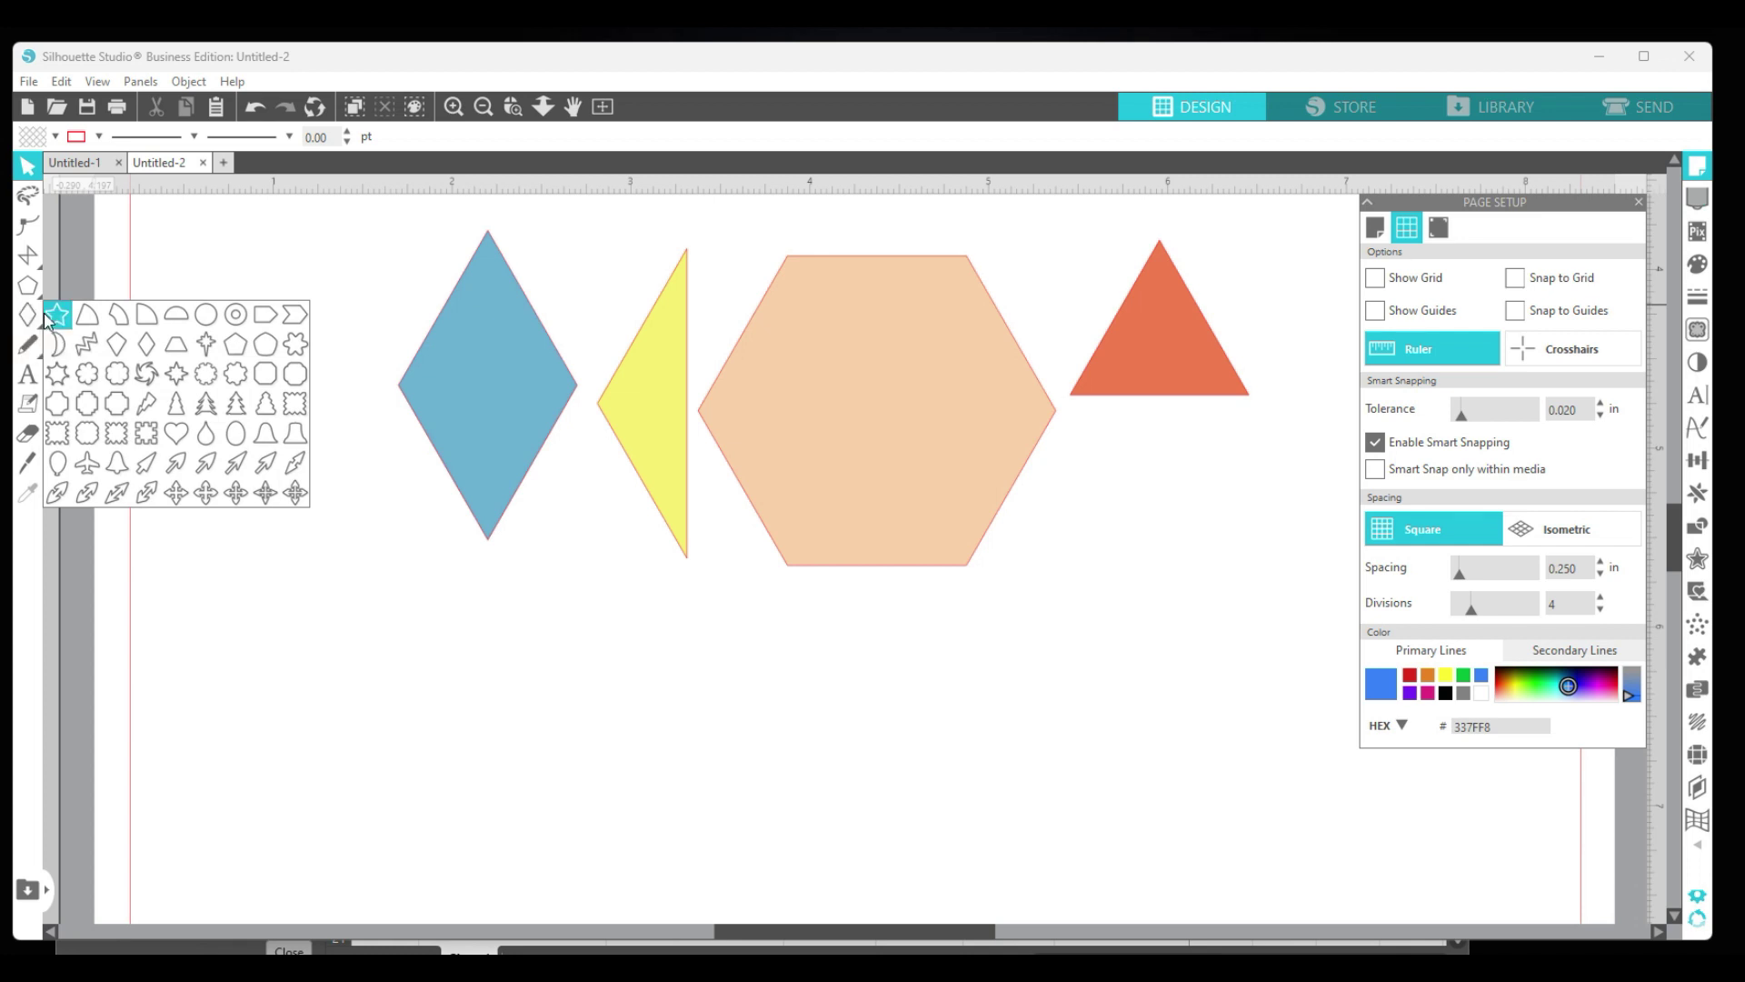
click(176, 346)
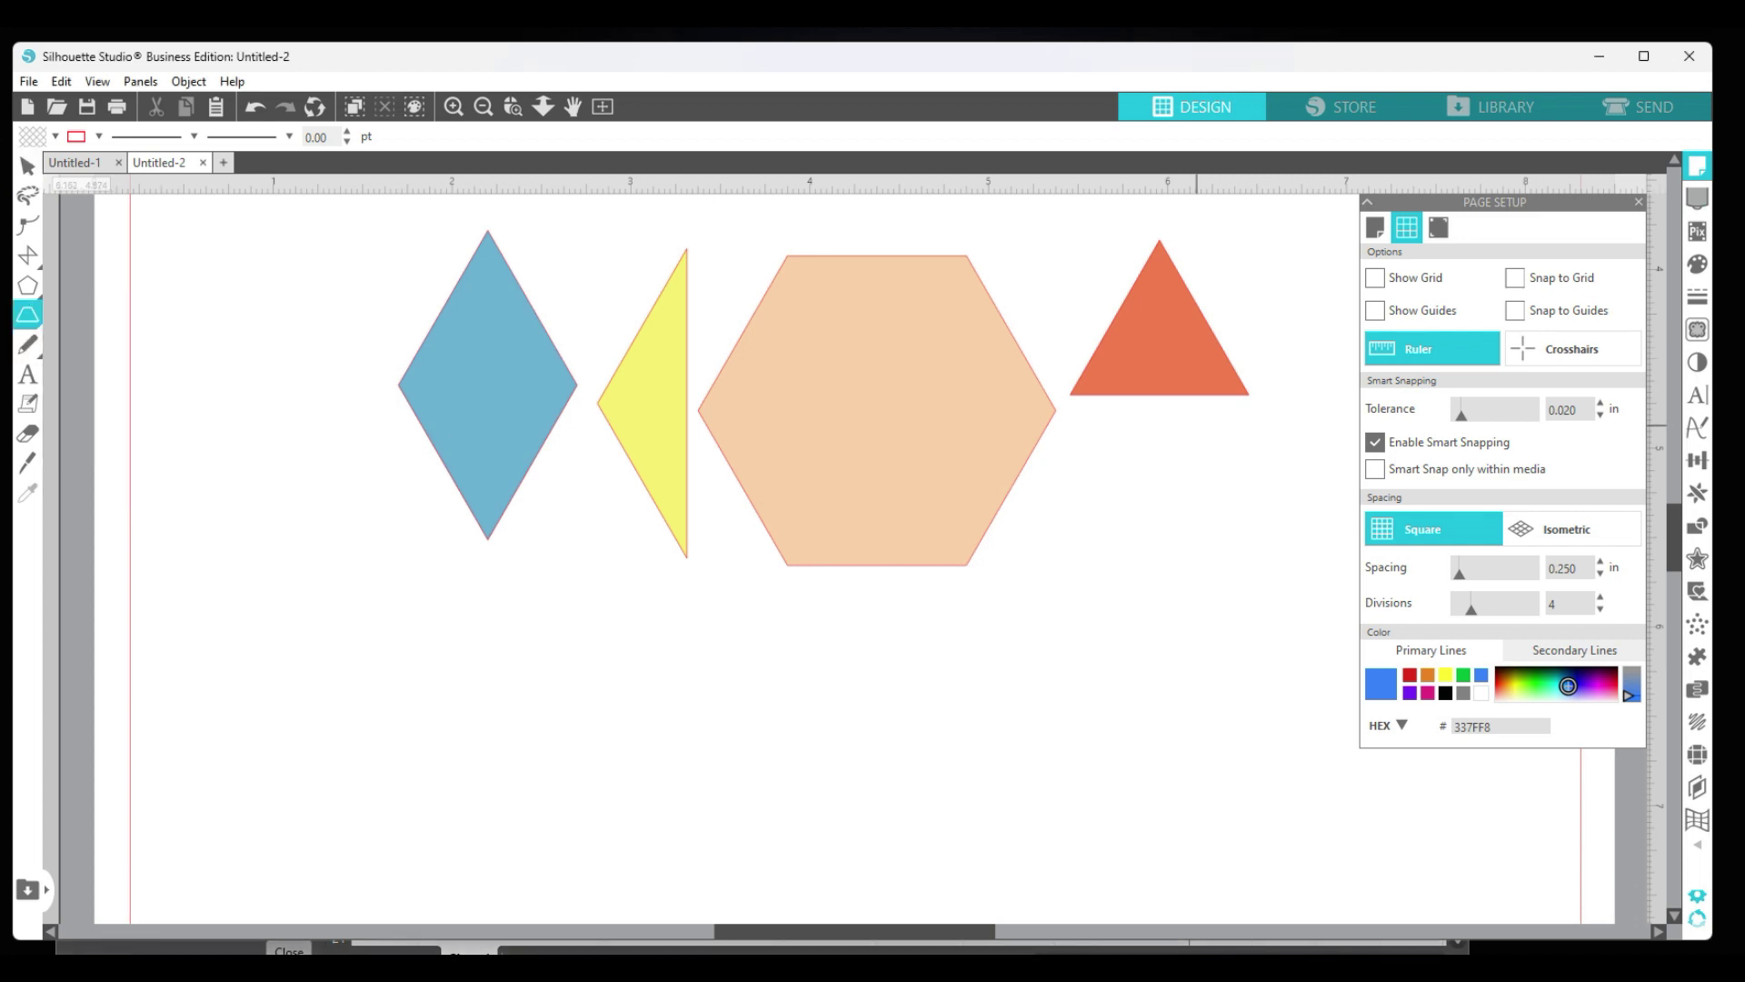
click(1515, 278)
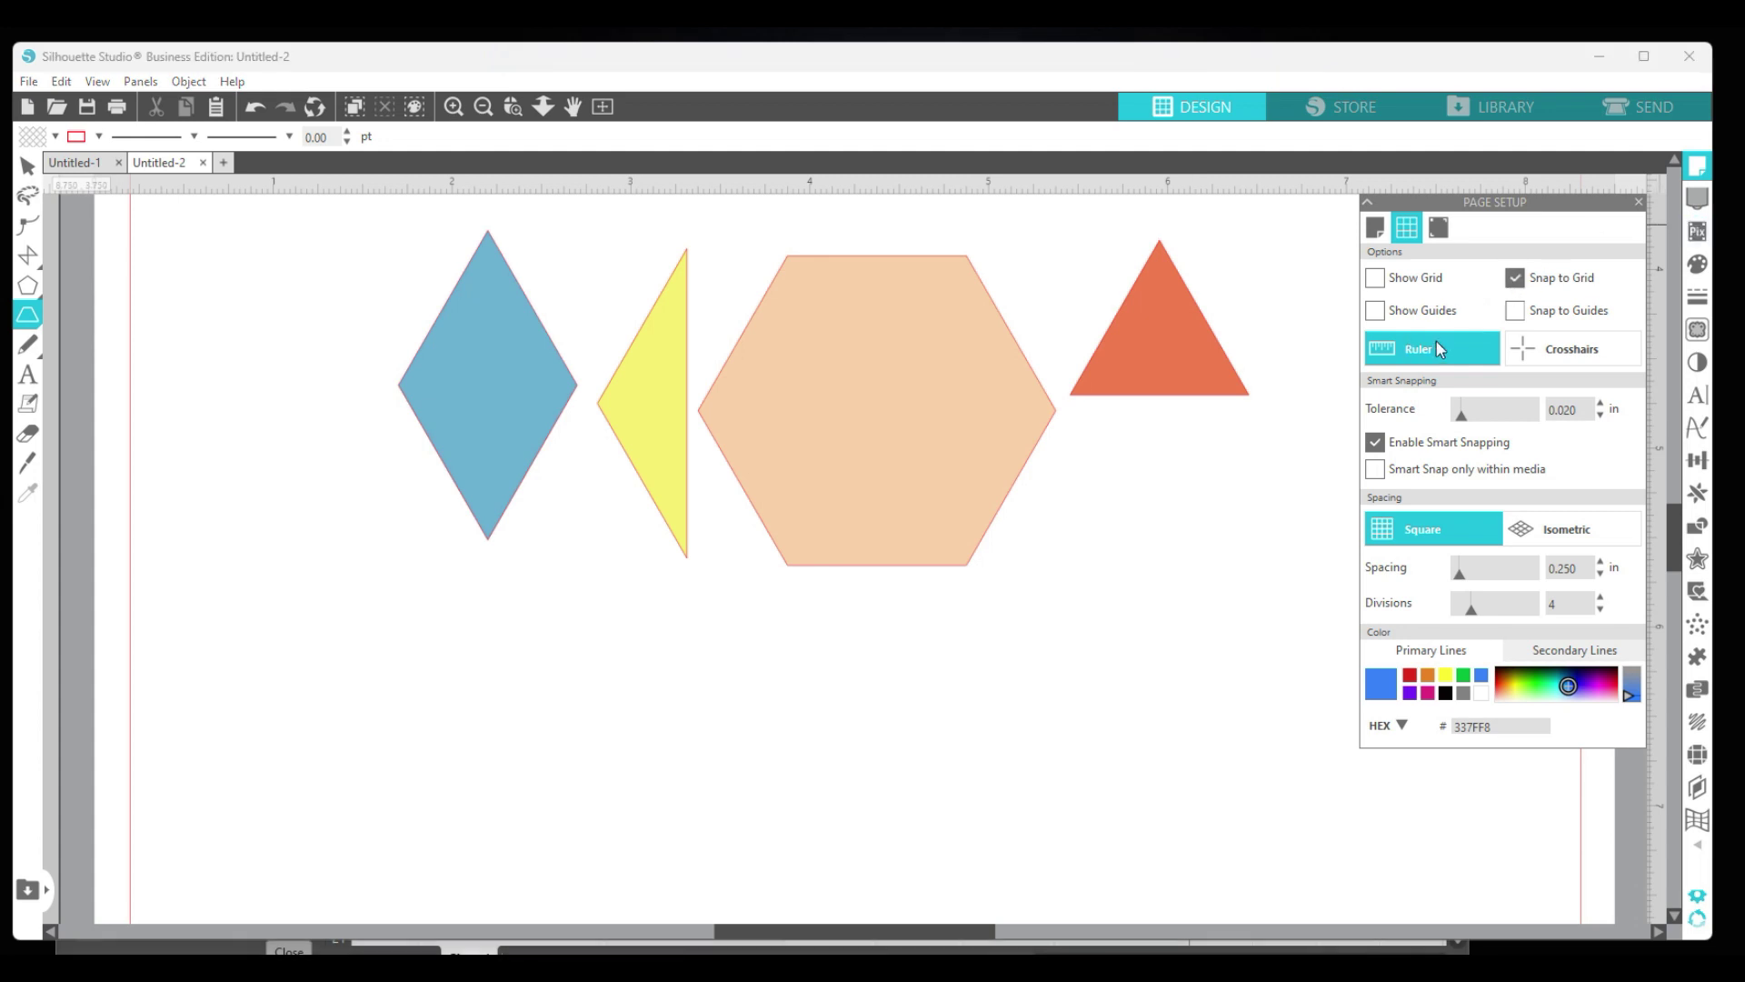
click(1376, 277)
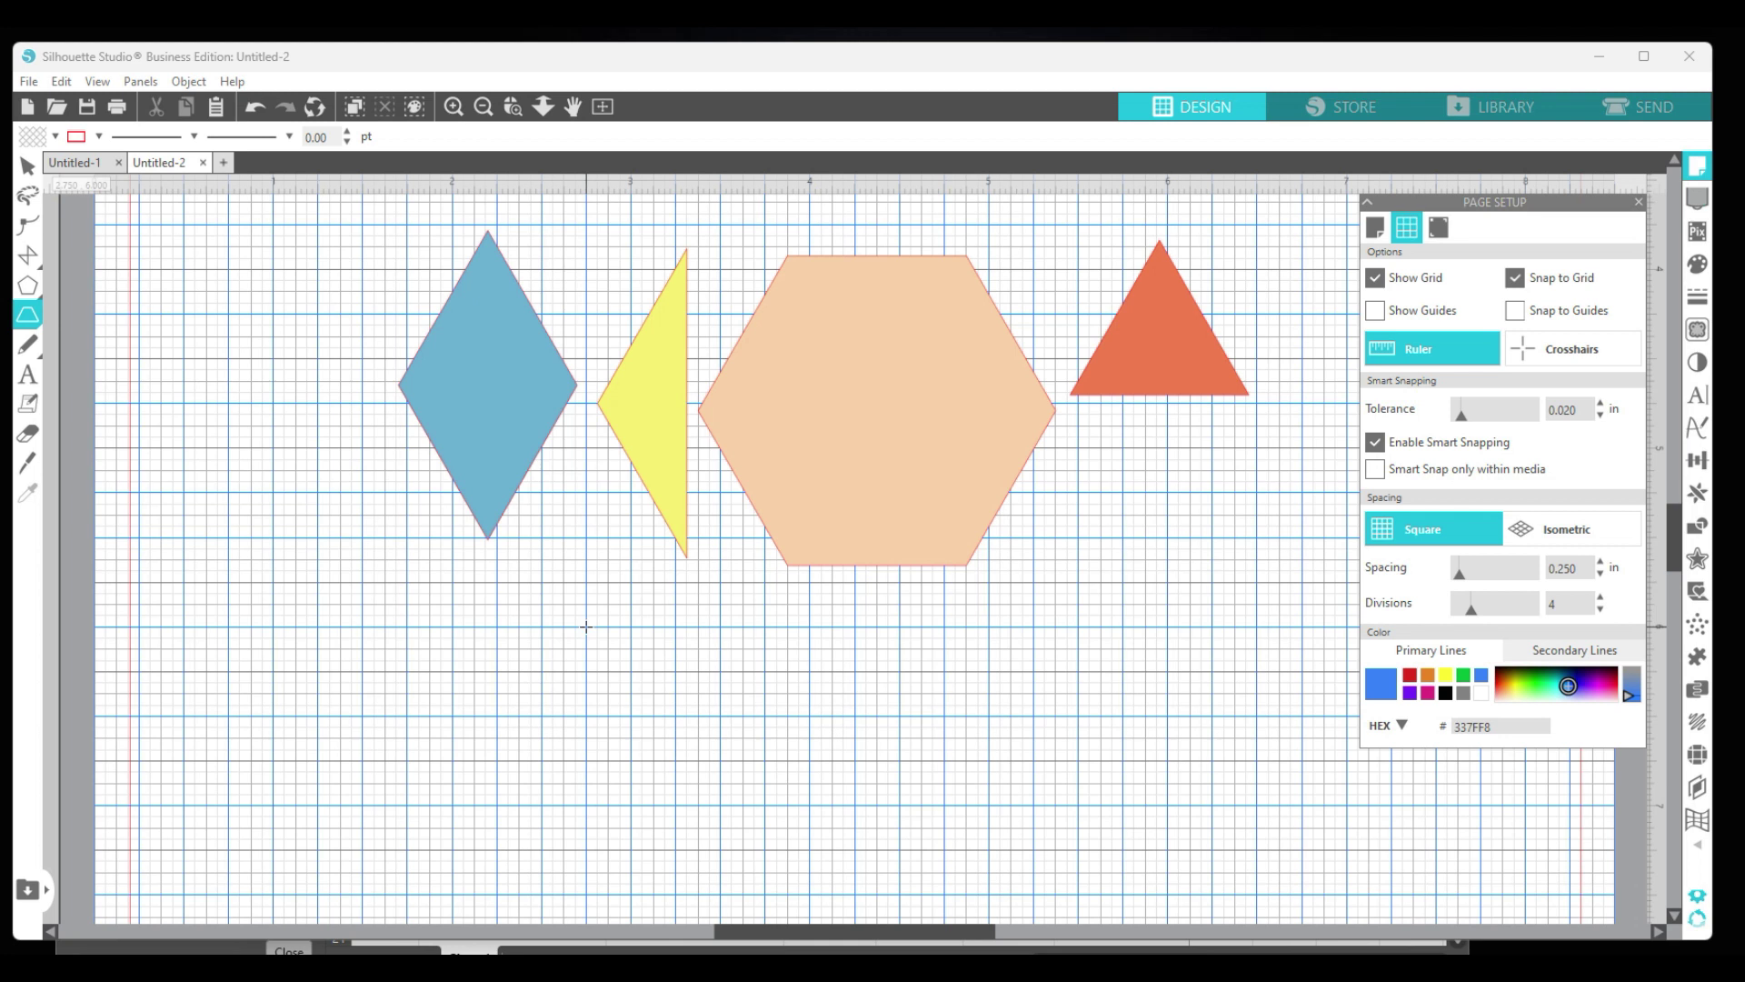
Draw a trapezoid about 1.313 in wide and 0.750 in high below the yellow half-diamond and fill it with medium blue.
drag(586, 627, 824, 771)
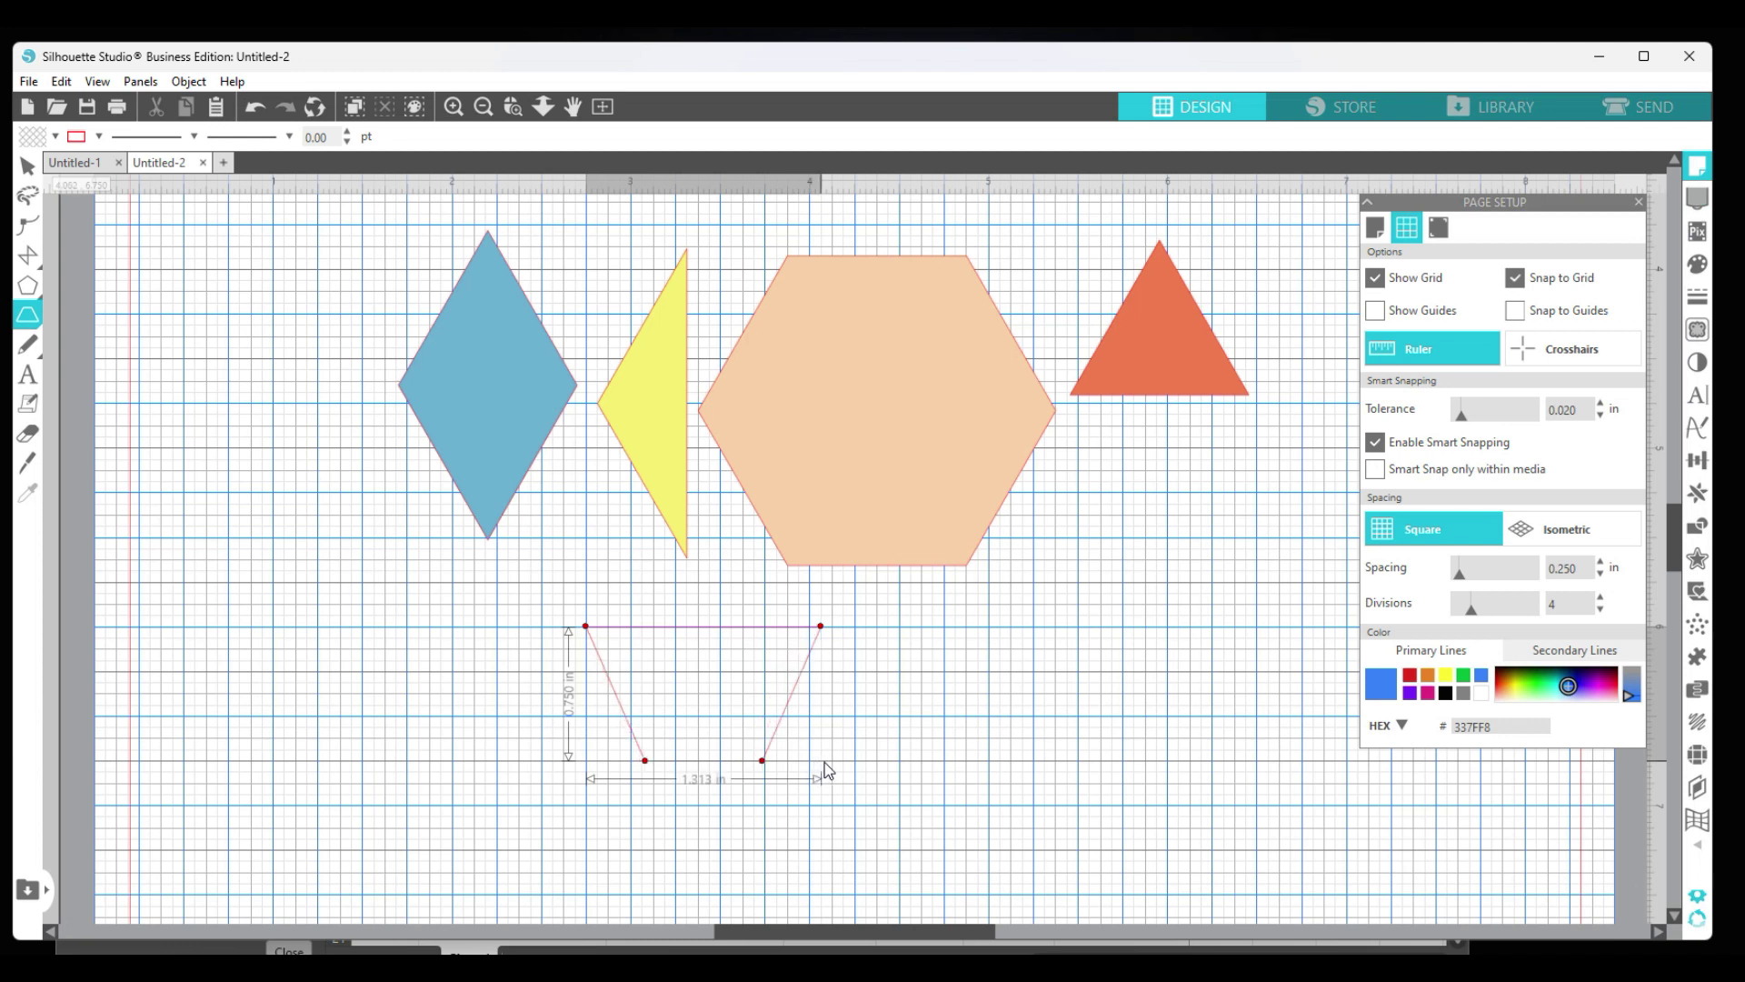
drag(825, 761, 826, 767)
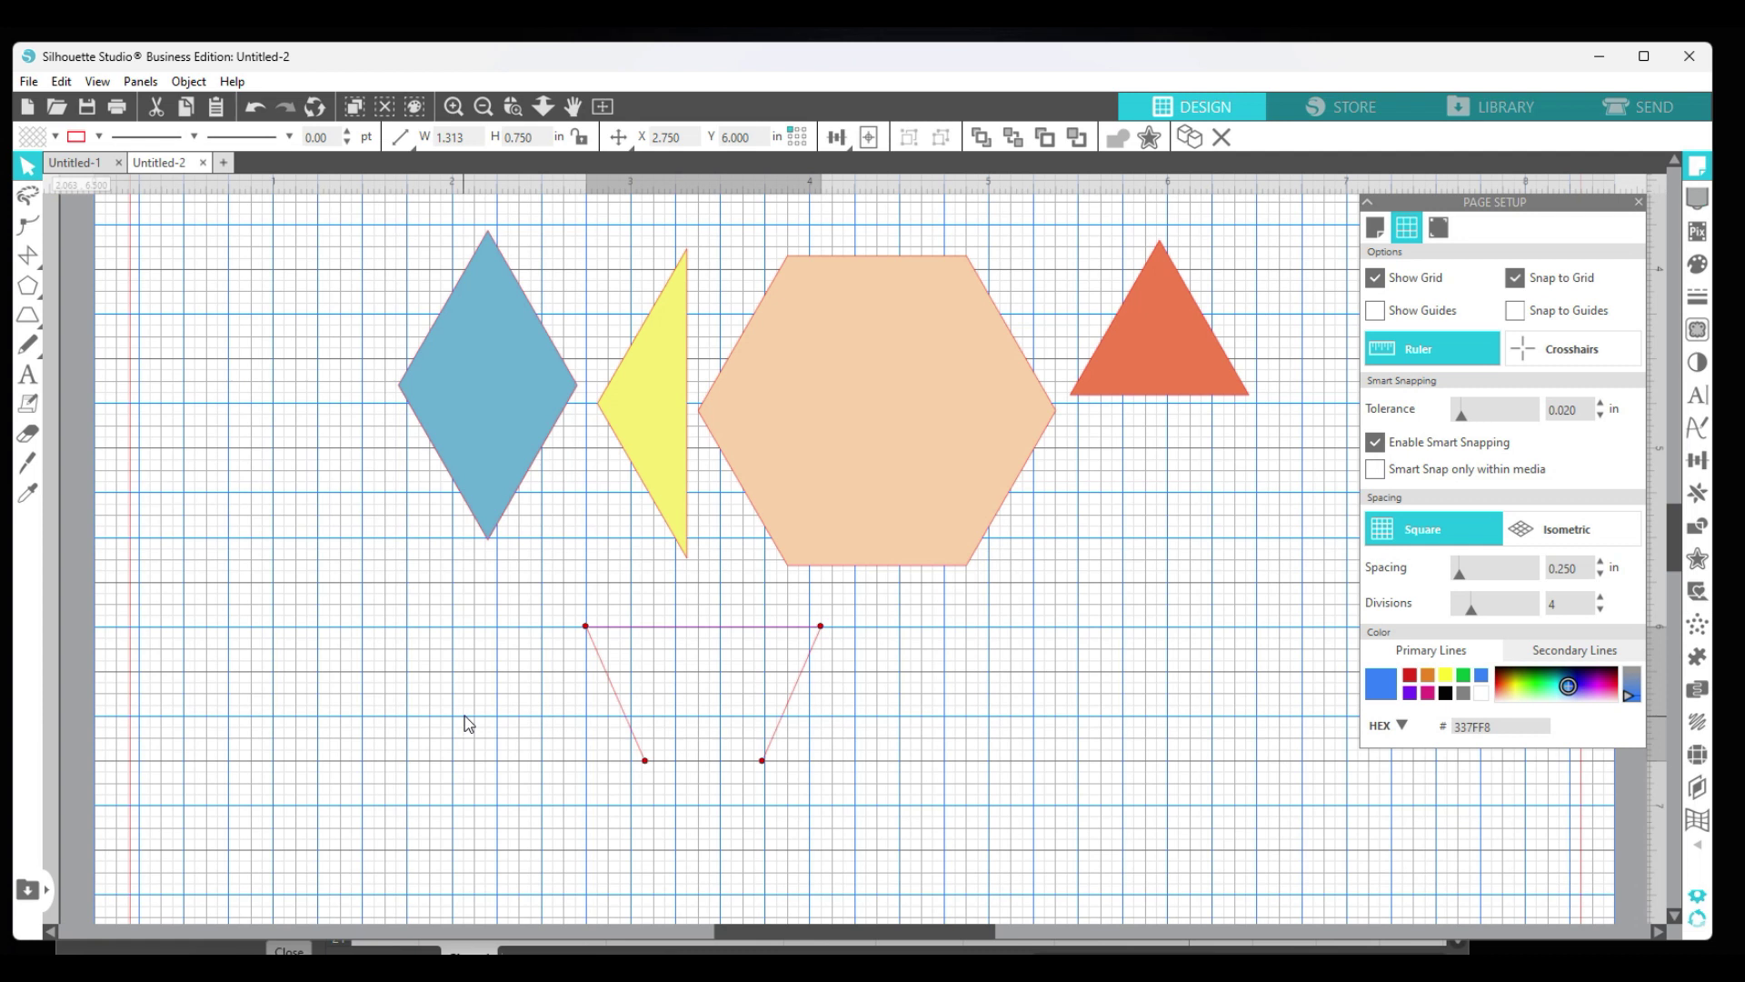
click(608, 684)
click(56, 137)
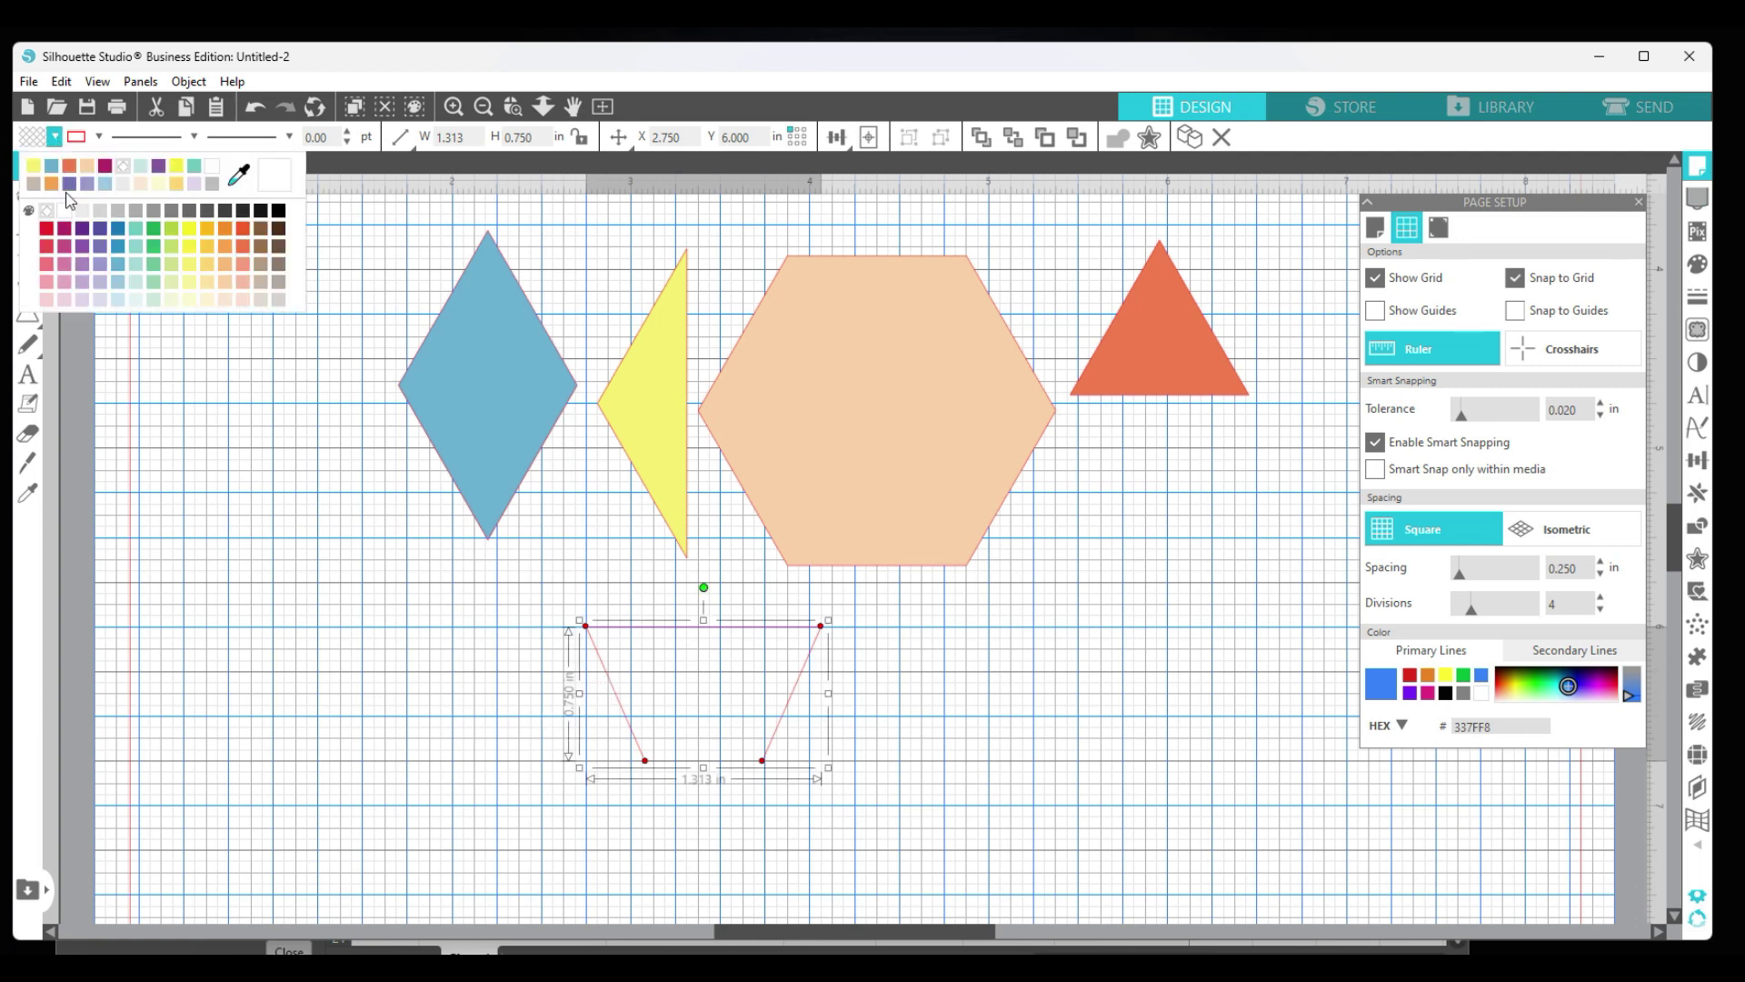
click(116, 256)
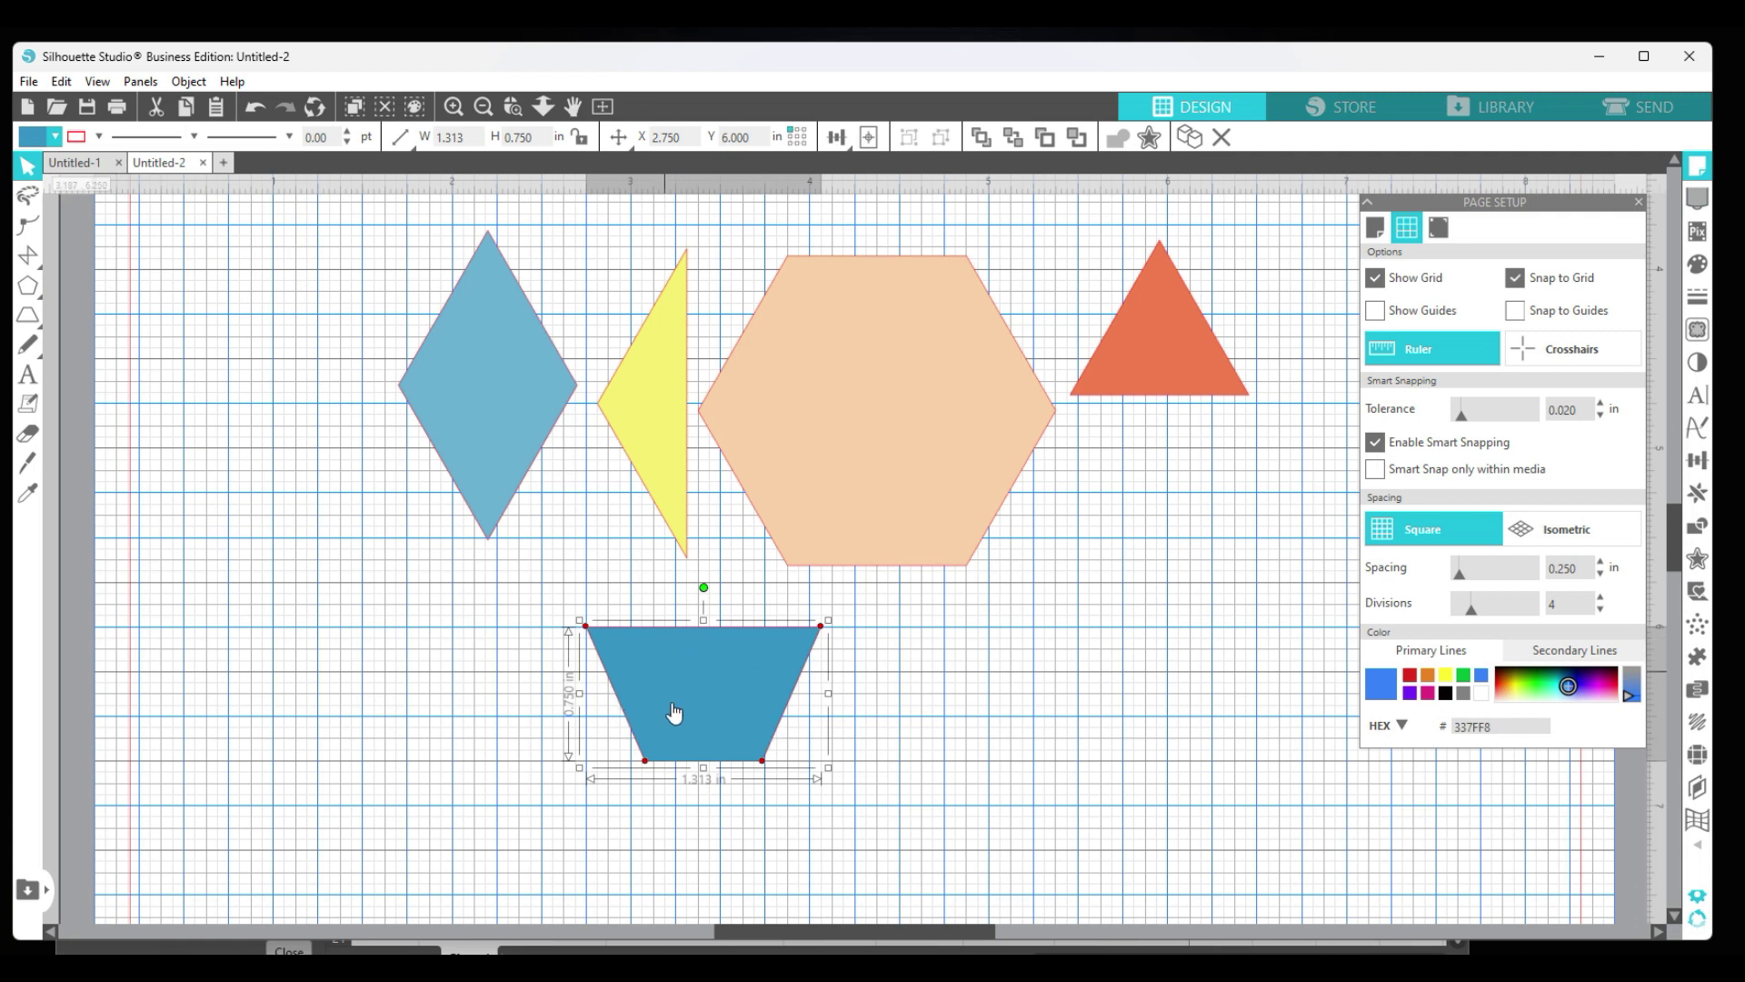
Place the blue trapezoid over the lower half of the peach hexagon and set its width to 2 in.
drag(705, 679, 868, 464)
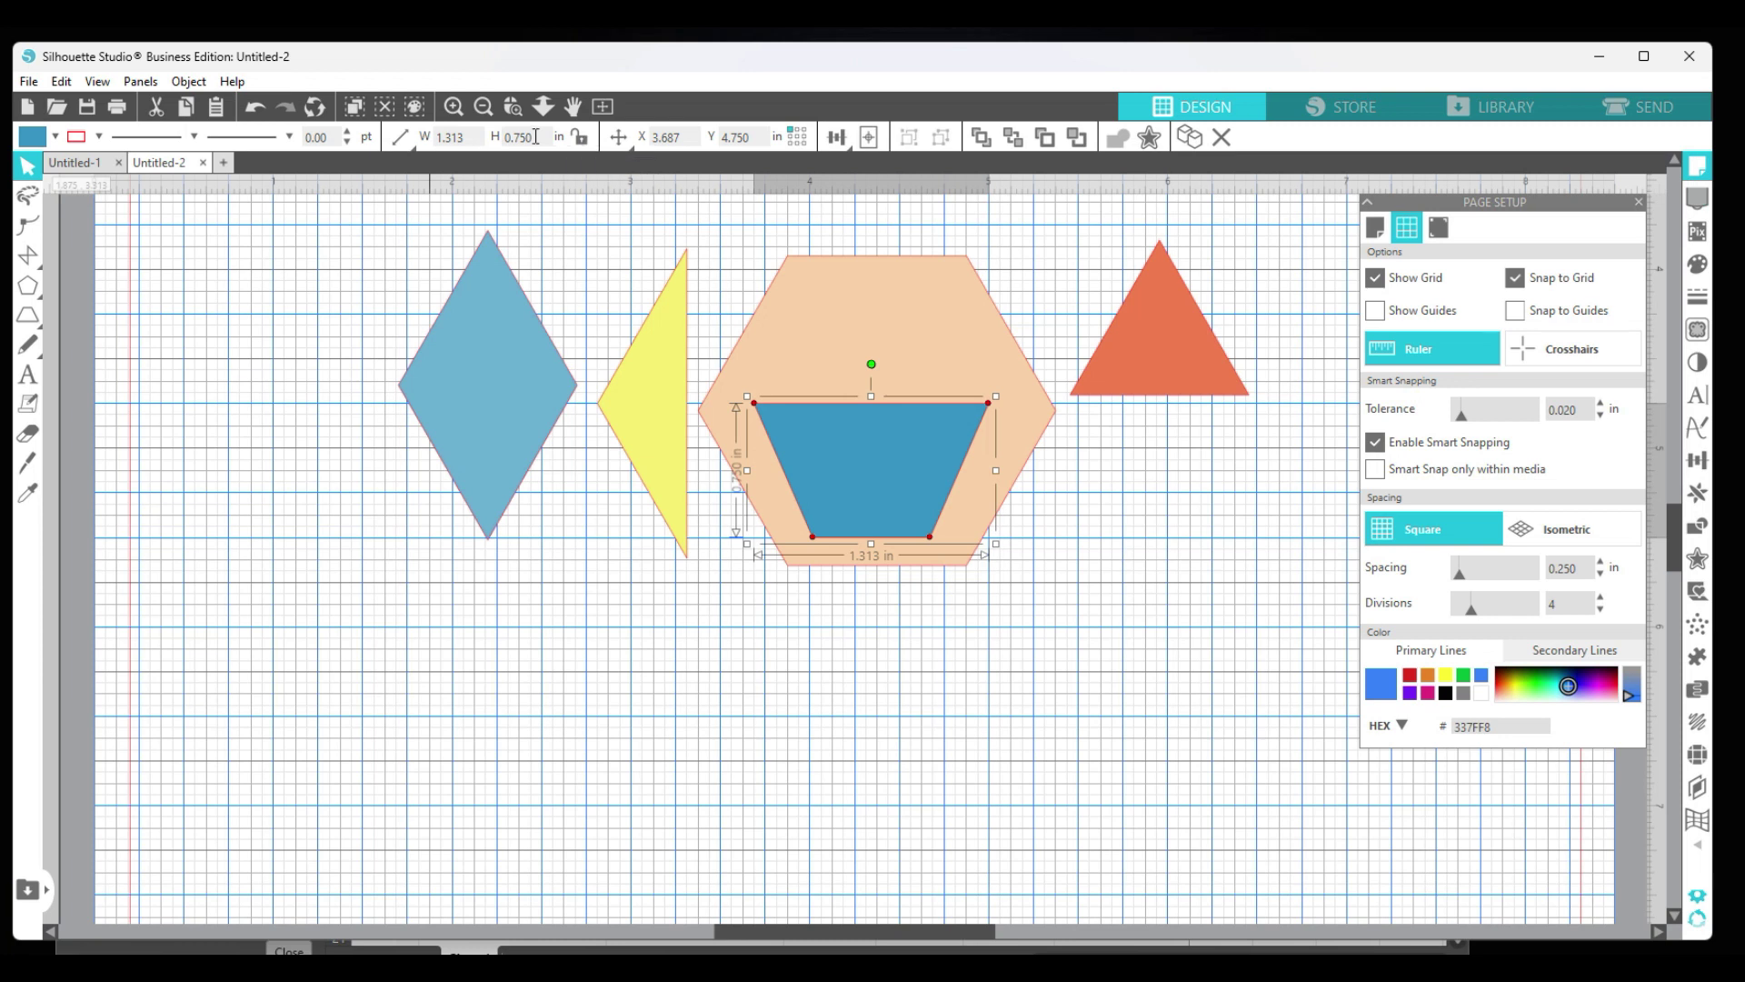
click(411, 142)
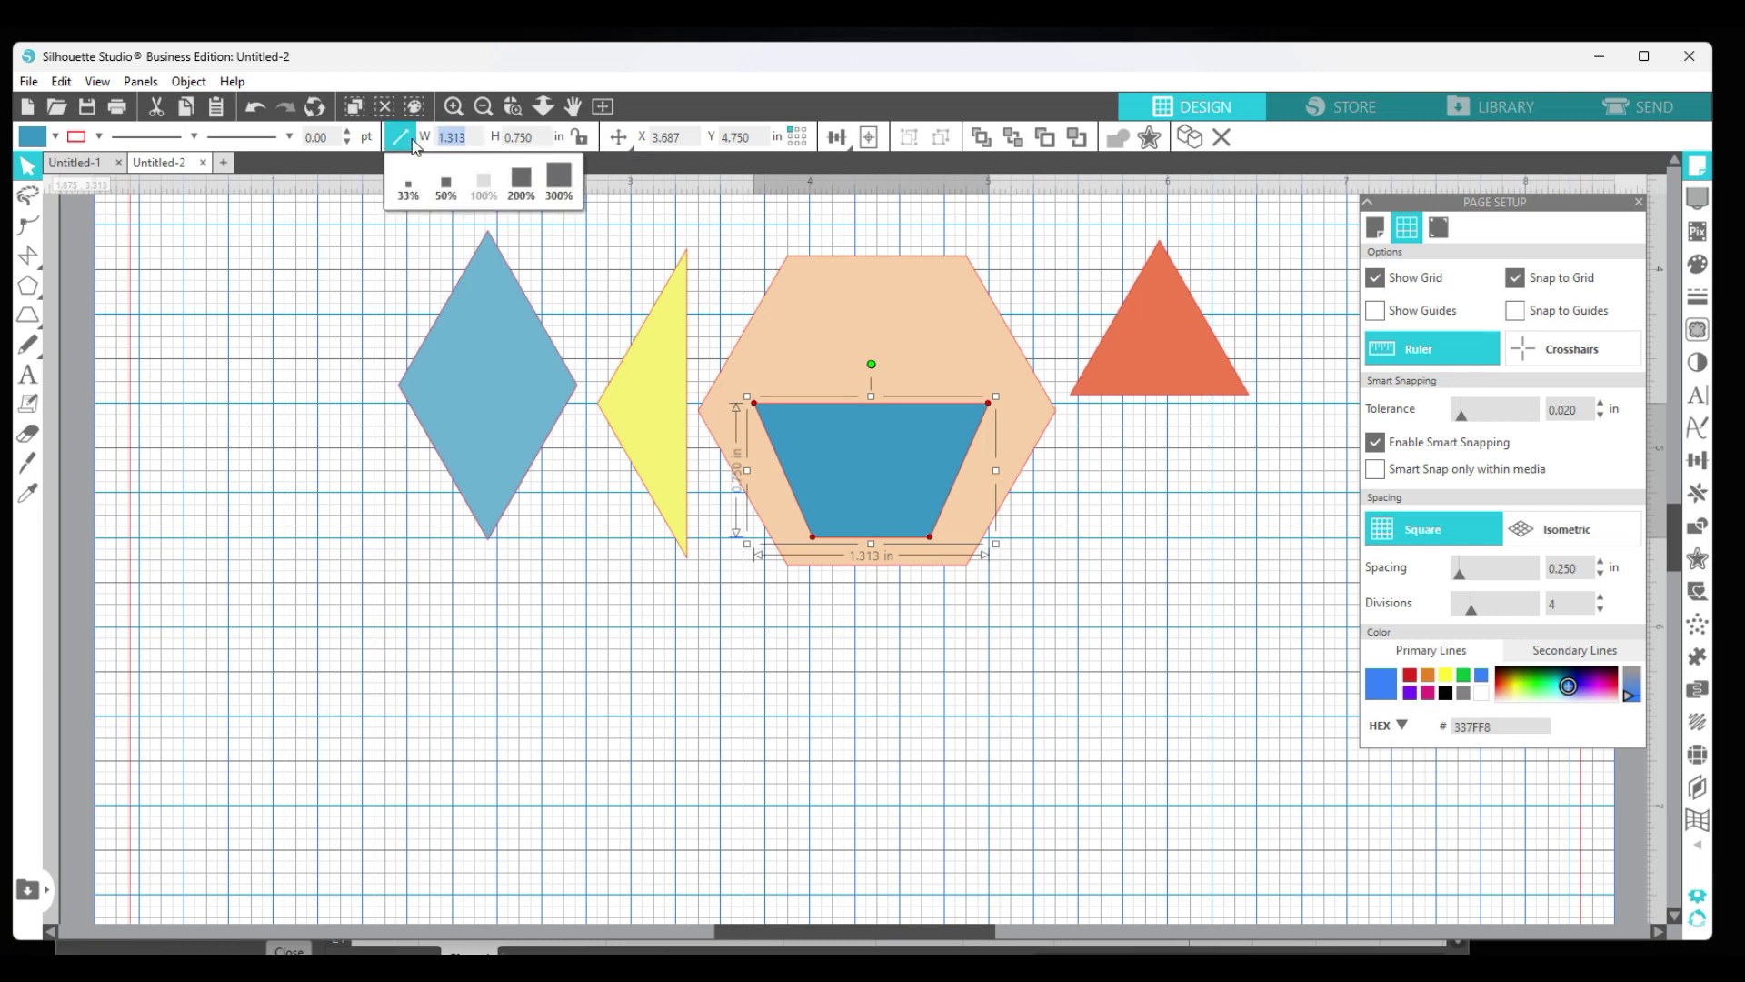
text(2)
key(Return)
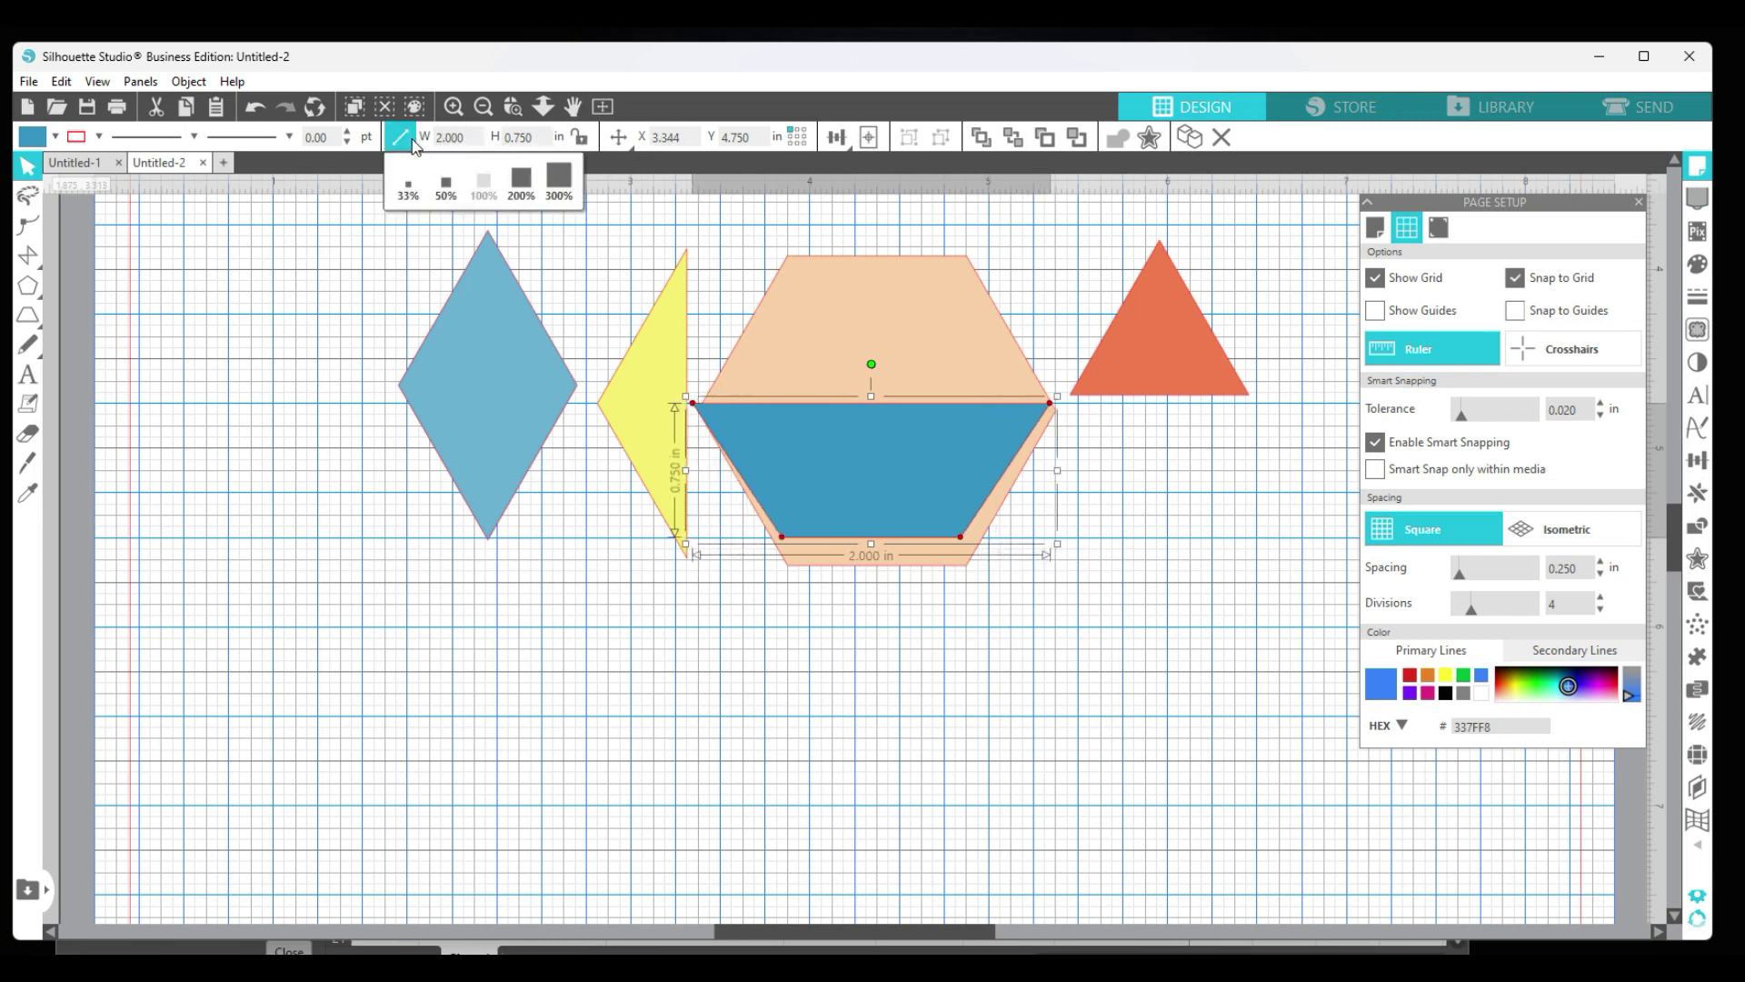
Move the blue trapezoid below the hexagon and set its height to 0.866 in.
drag(868, 449, 865, 636)
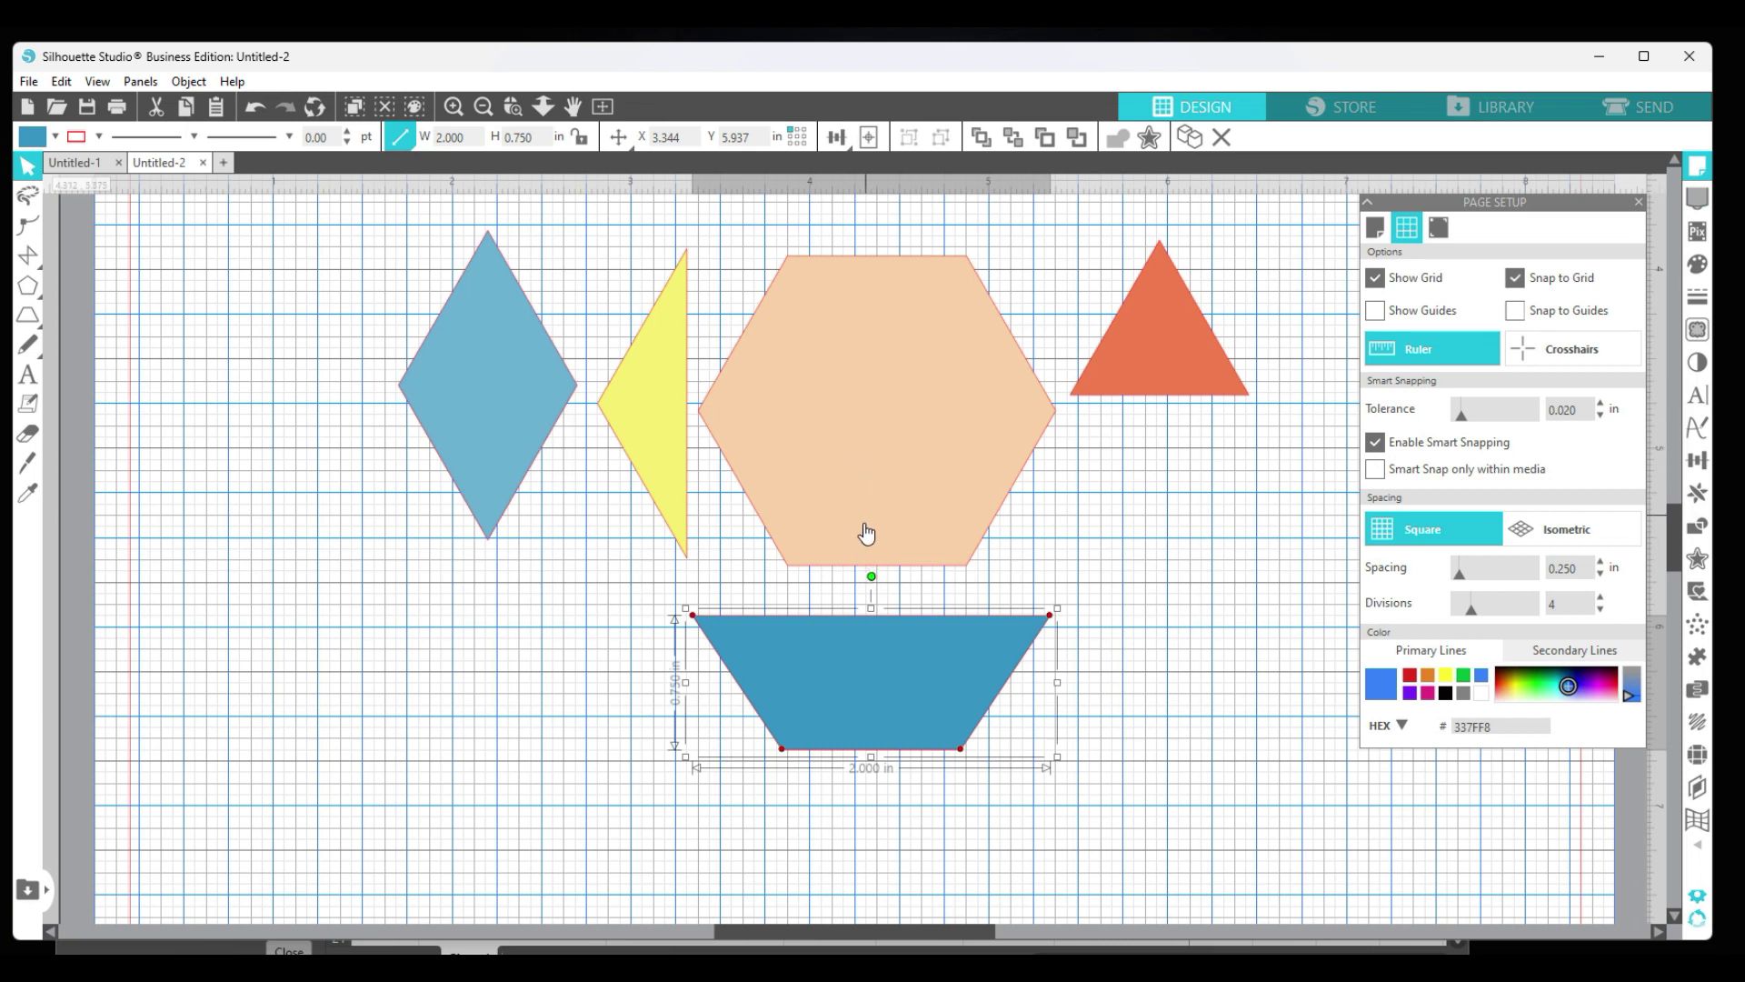
click(548, 140)
key(BackSpace)
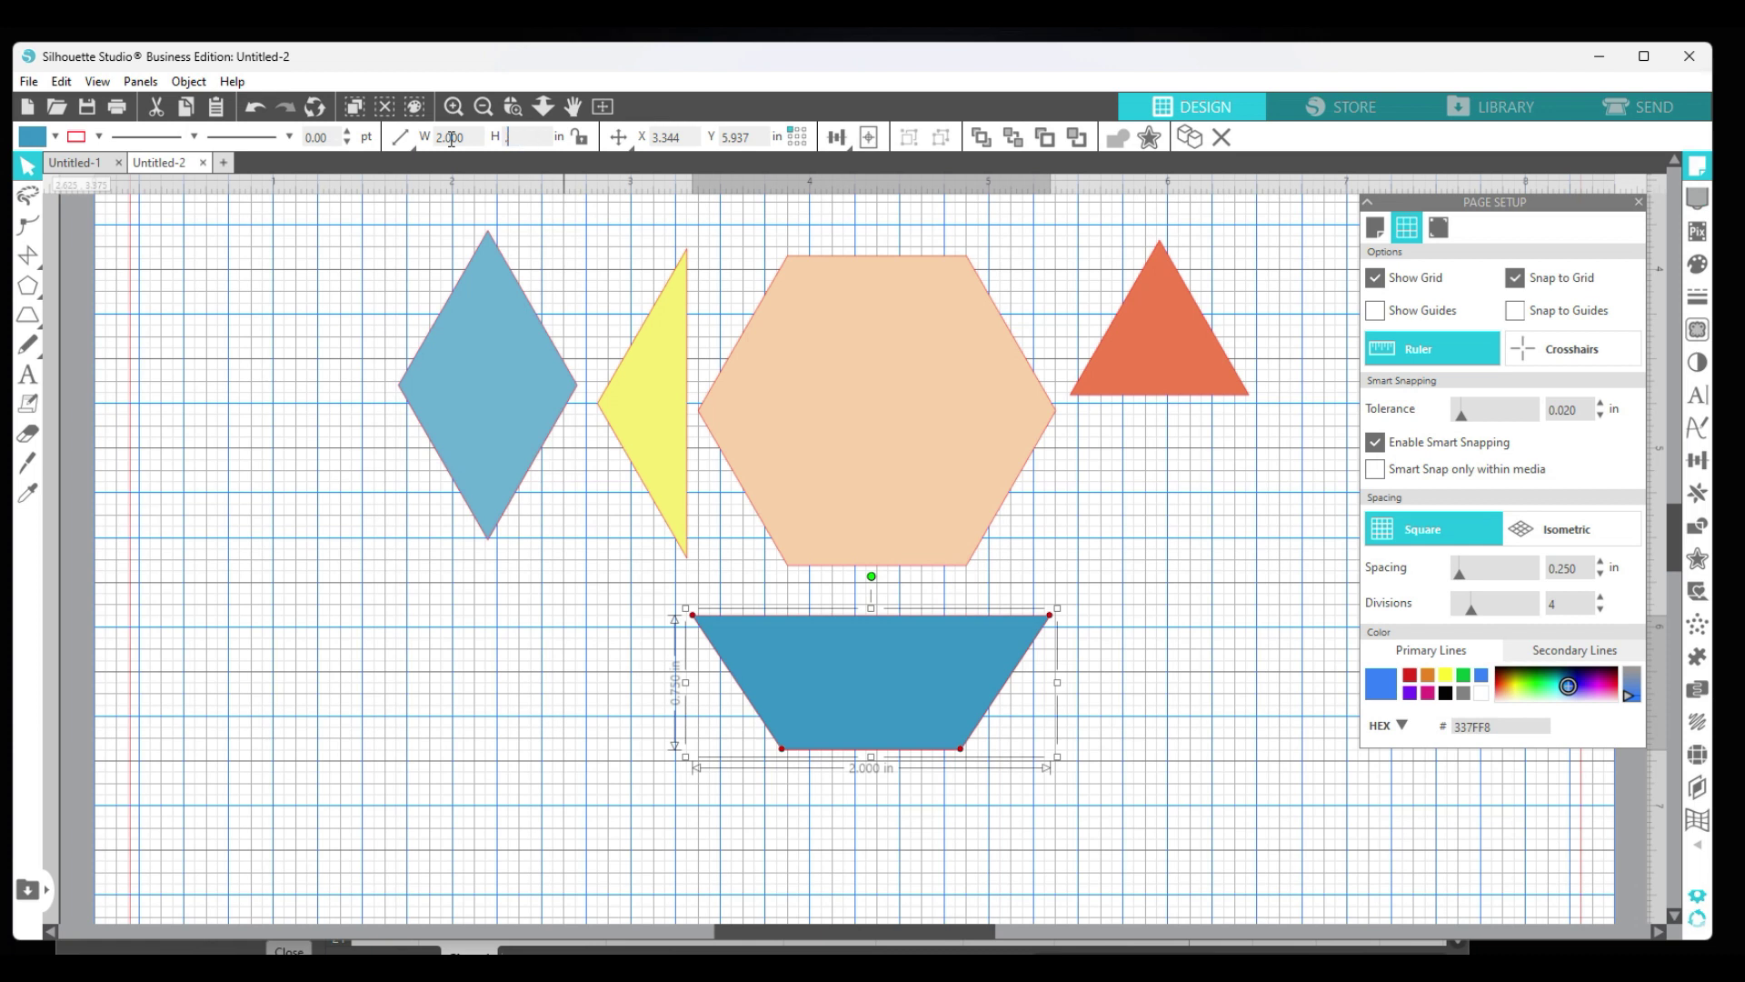
text(0.866)
key(Return)
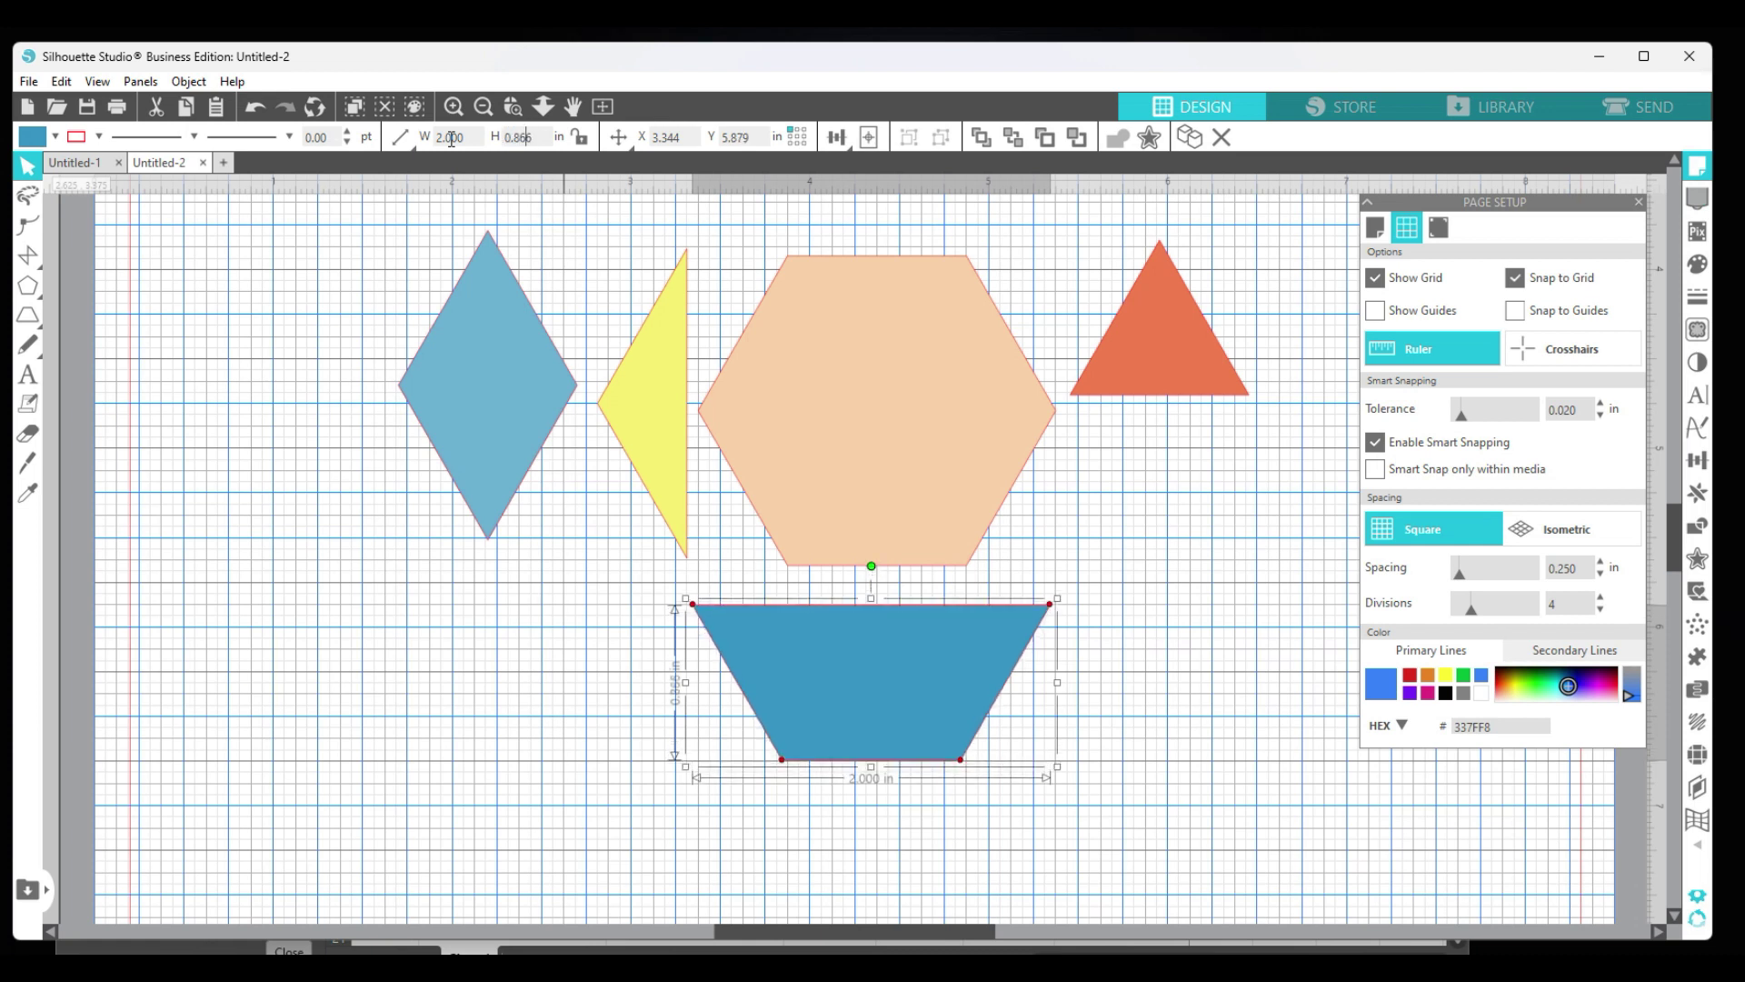
Move the blue trapezoid beneath the orange triangle and display the document's layer list.
drag(834, 674, 1143, 590)
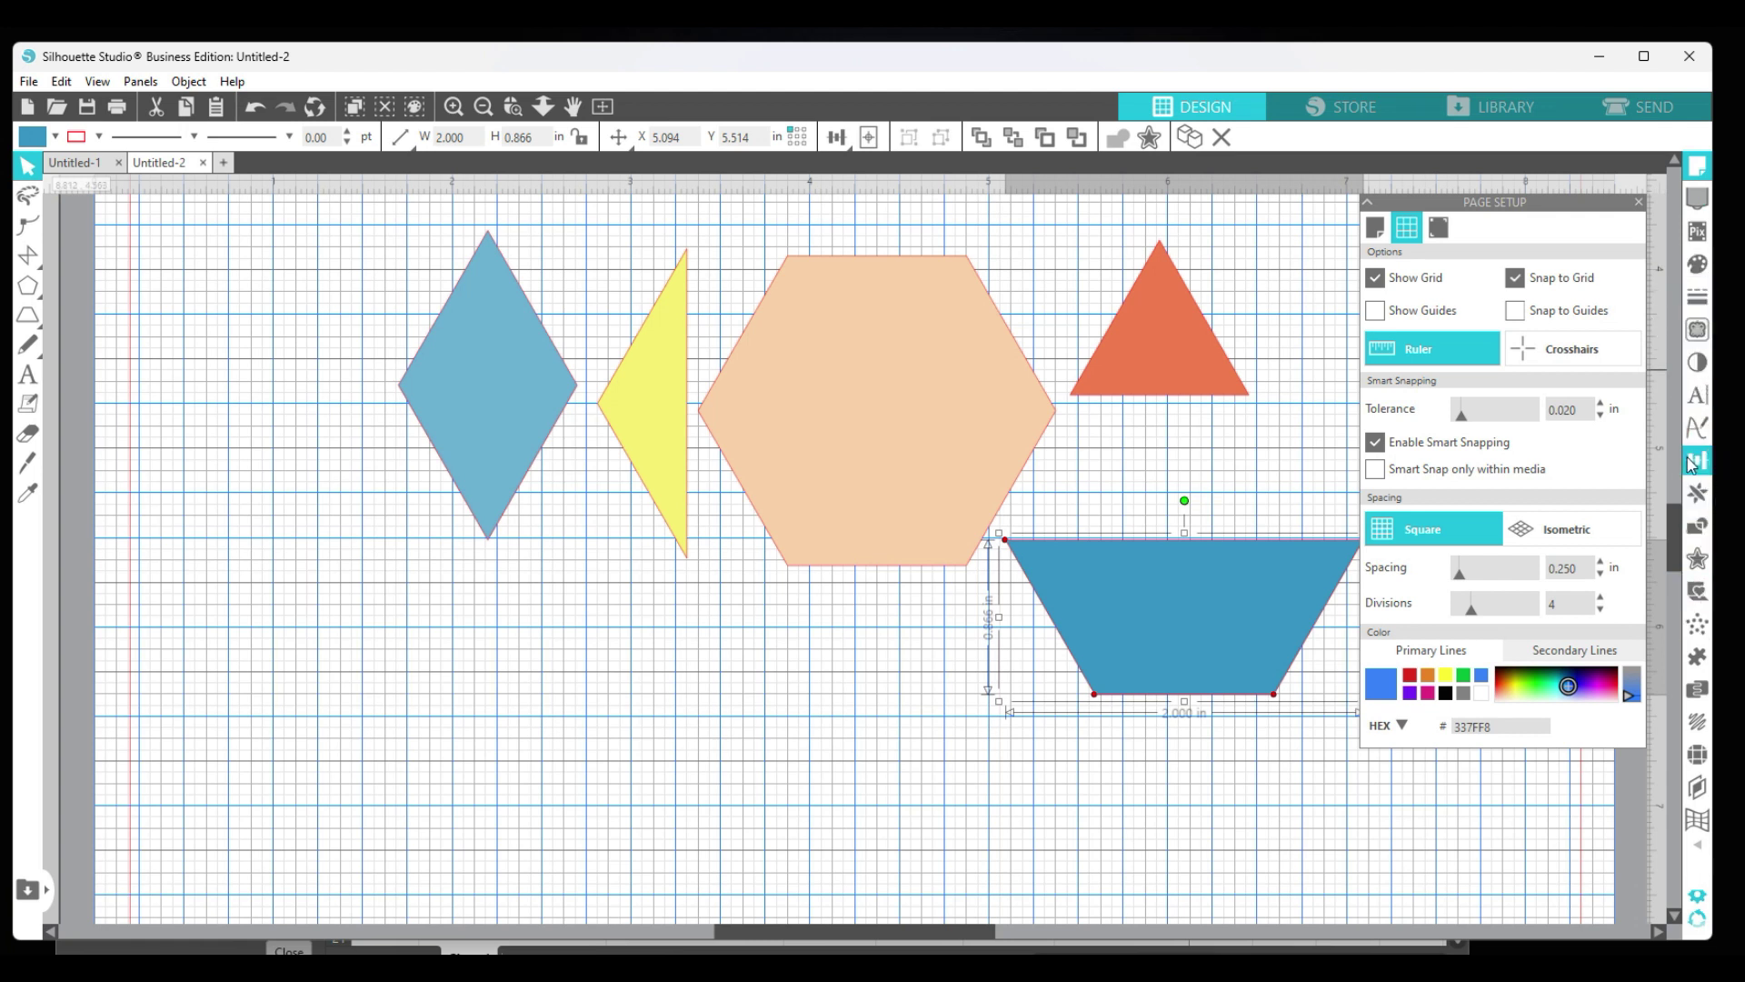
click(1700, 787)
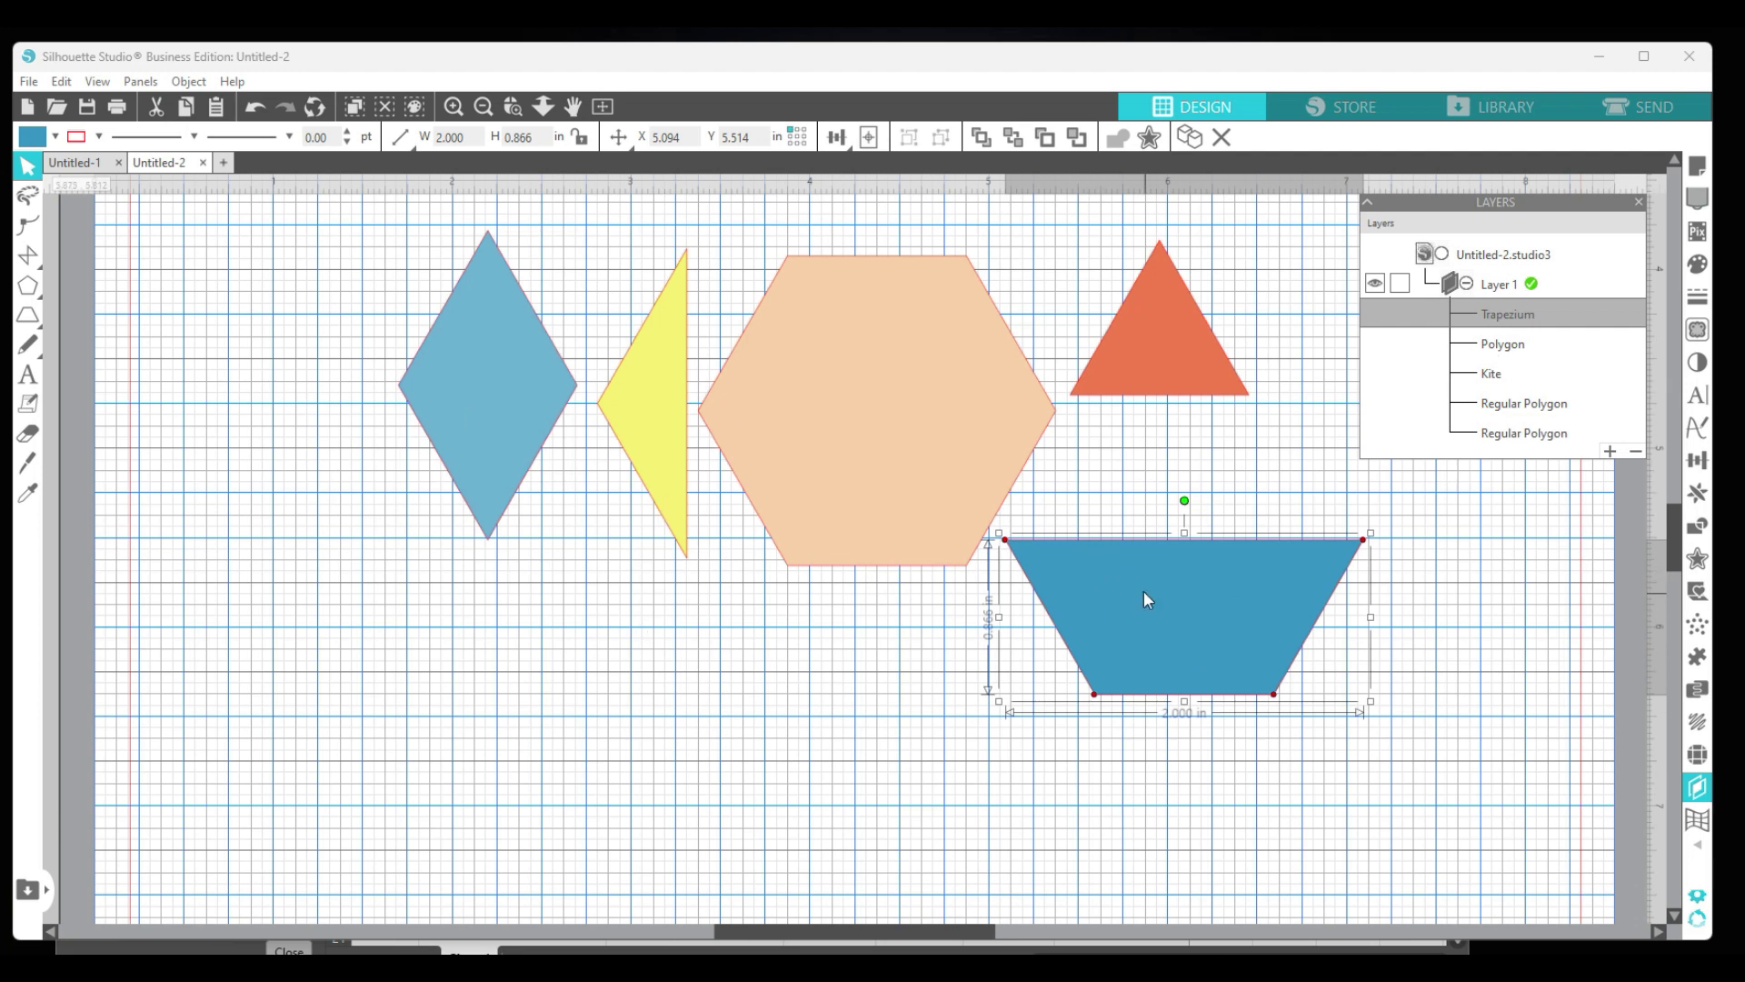
drag(1150, 600, 1174, 554)
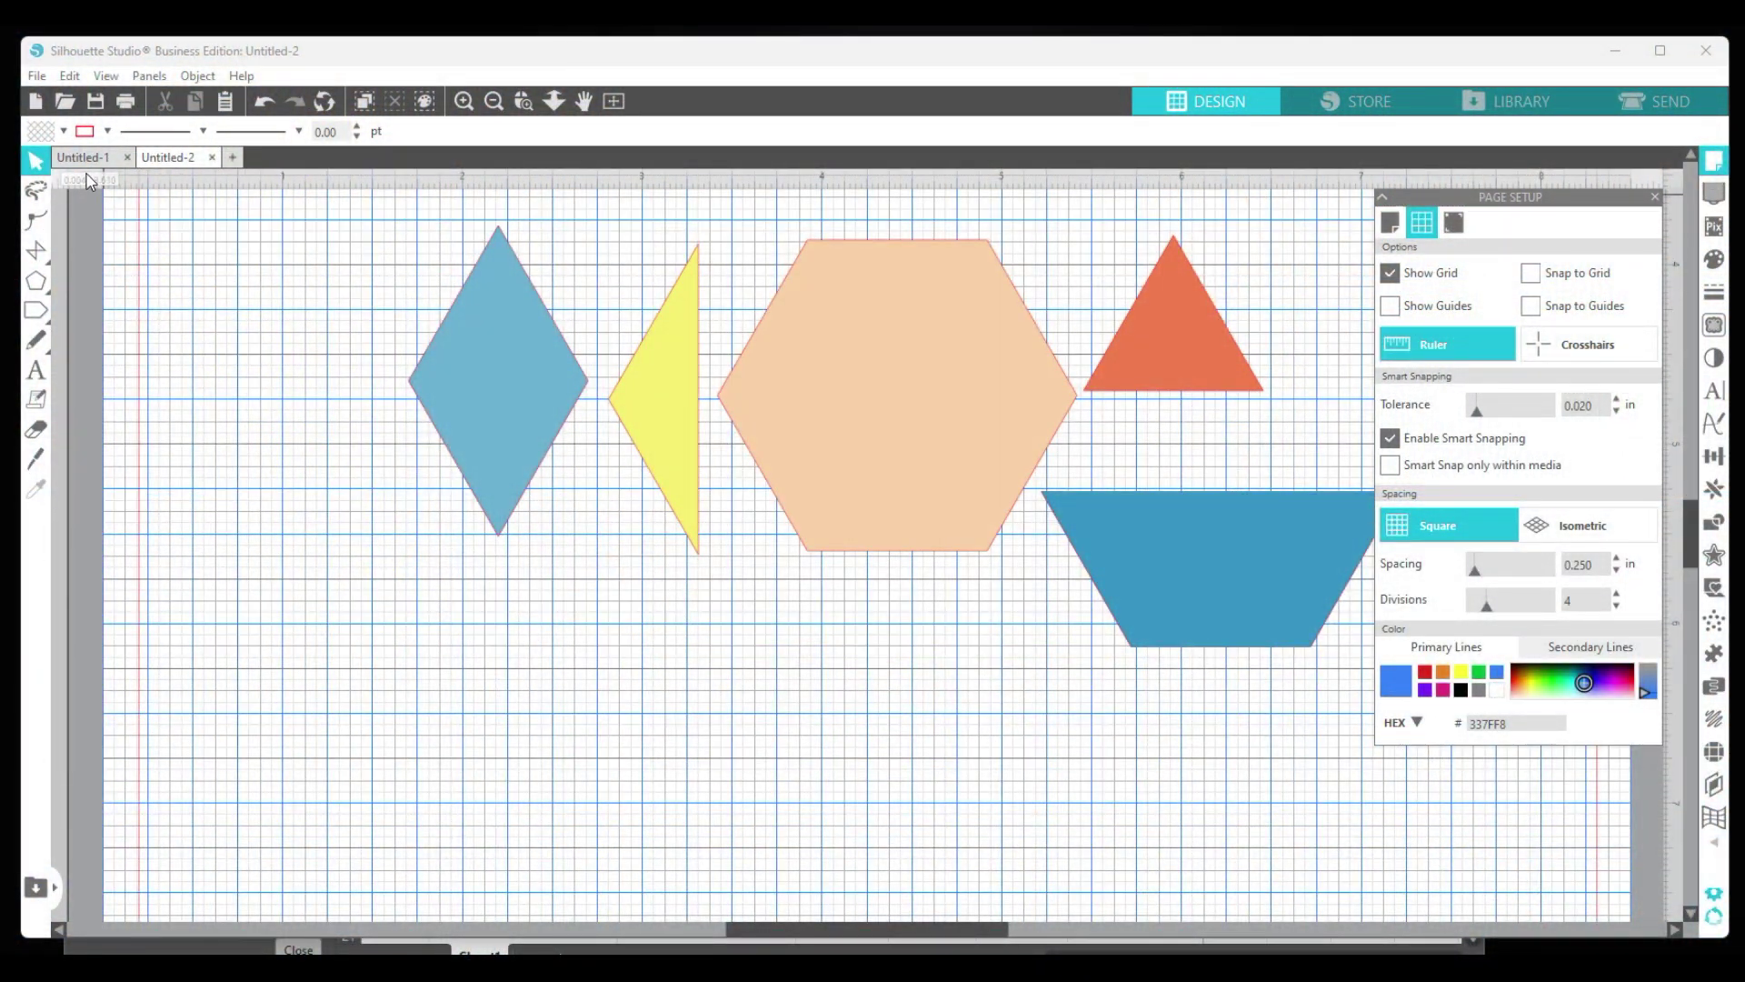
Check the reference shapes in Untitled-1, and draw a tag-shaped pentagon about 1.508 in wide and 0.394 in high in Untitled-2.
click(81, 158)
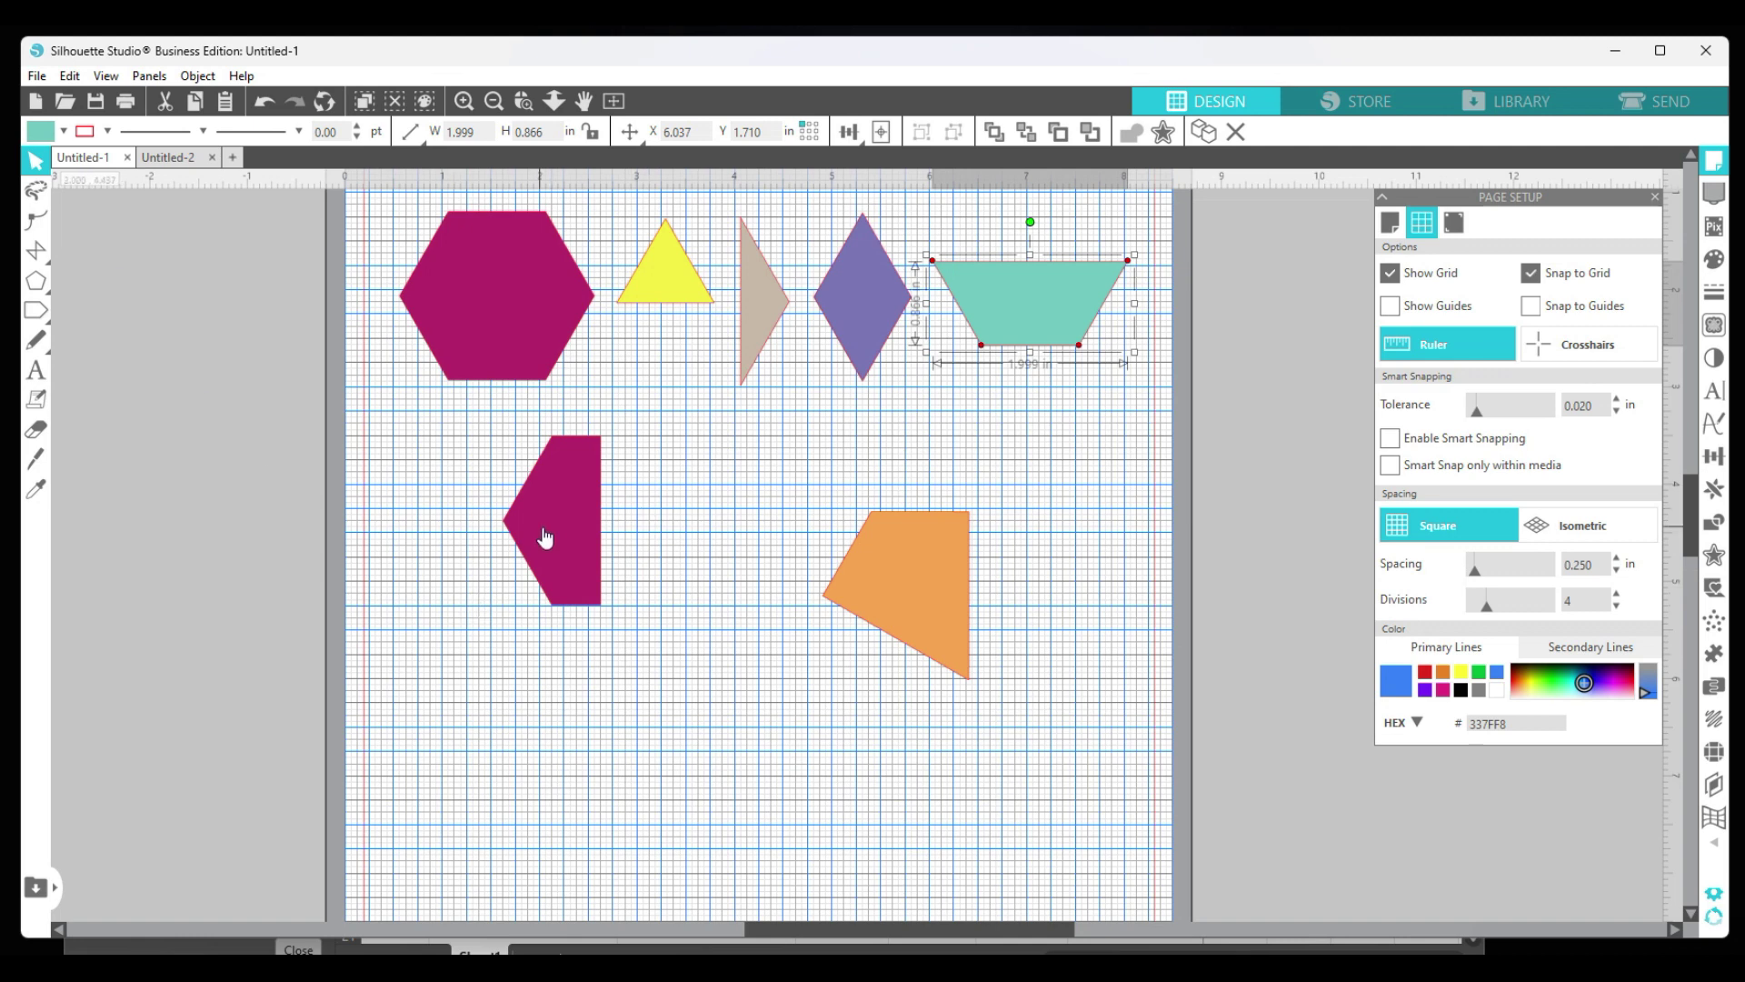
click(173, 161)
click(37, 310)
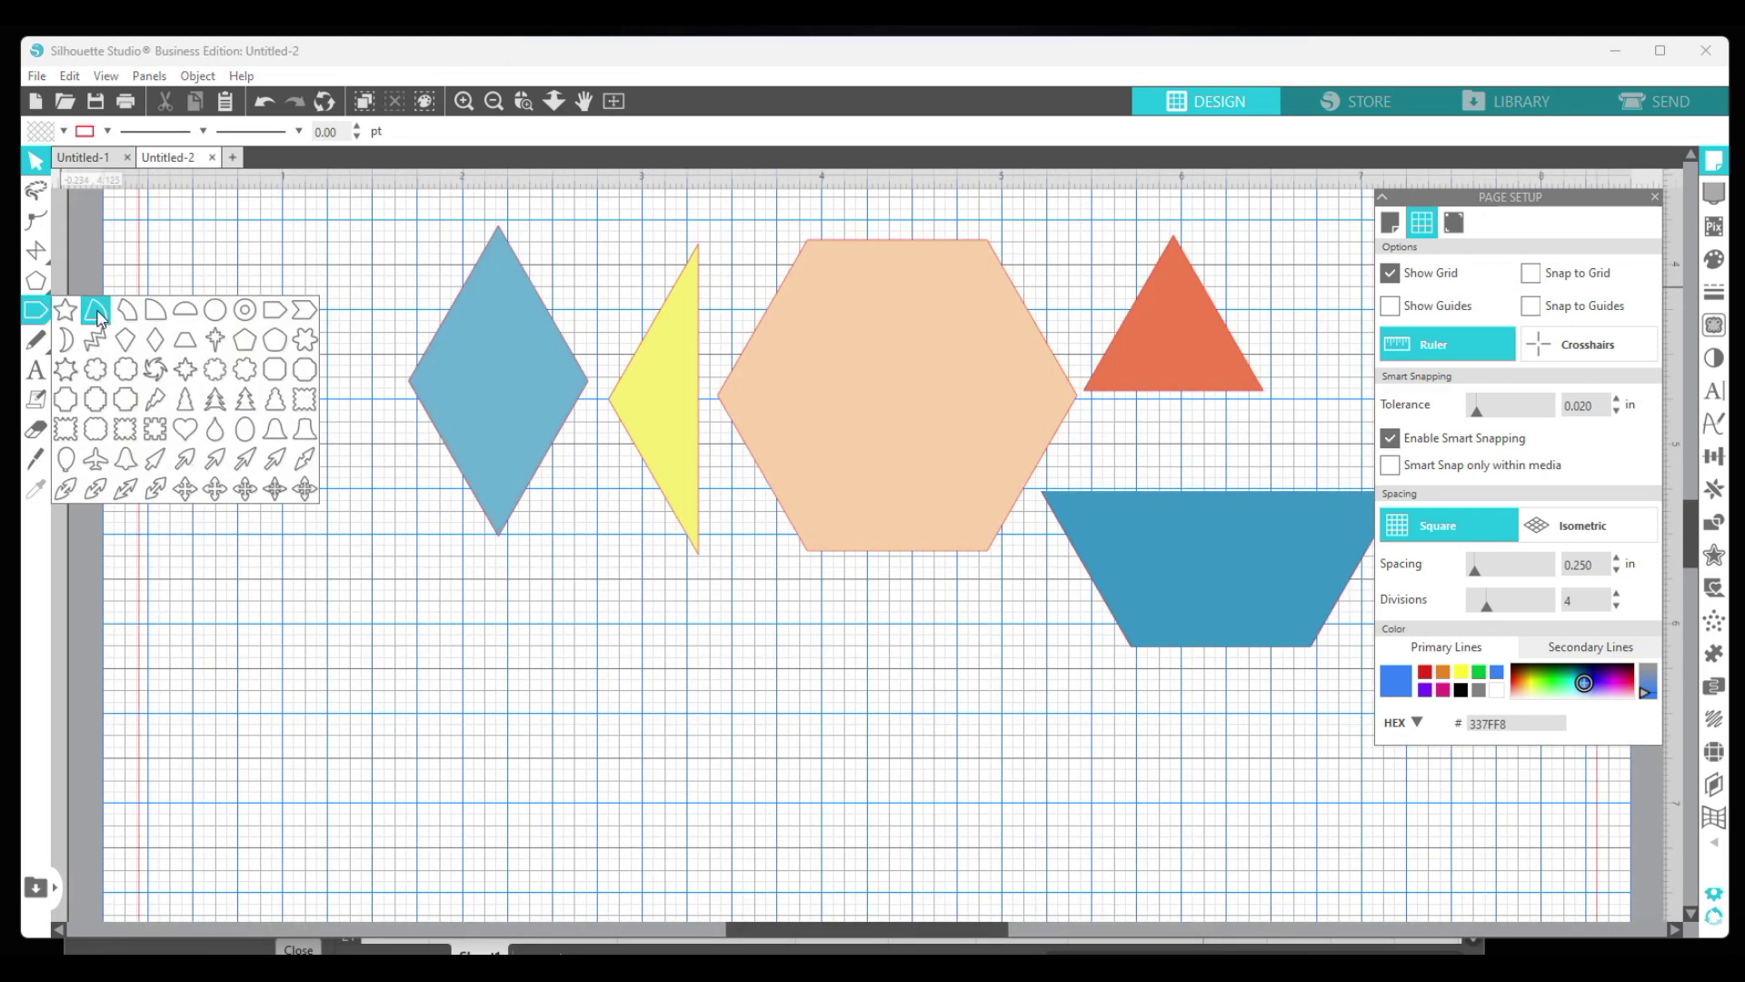
click(280, 314)
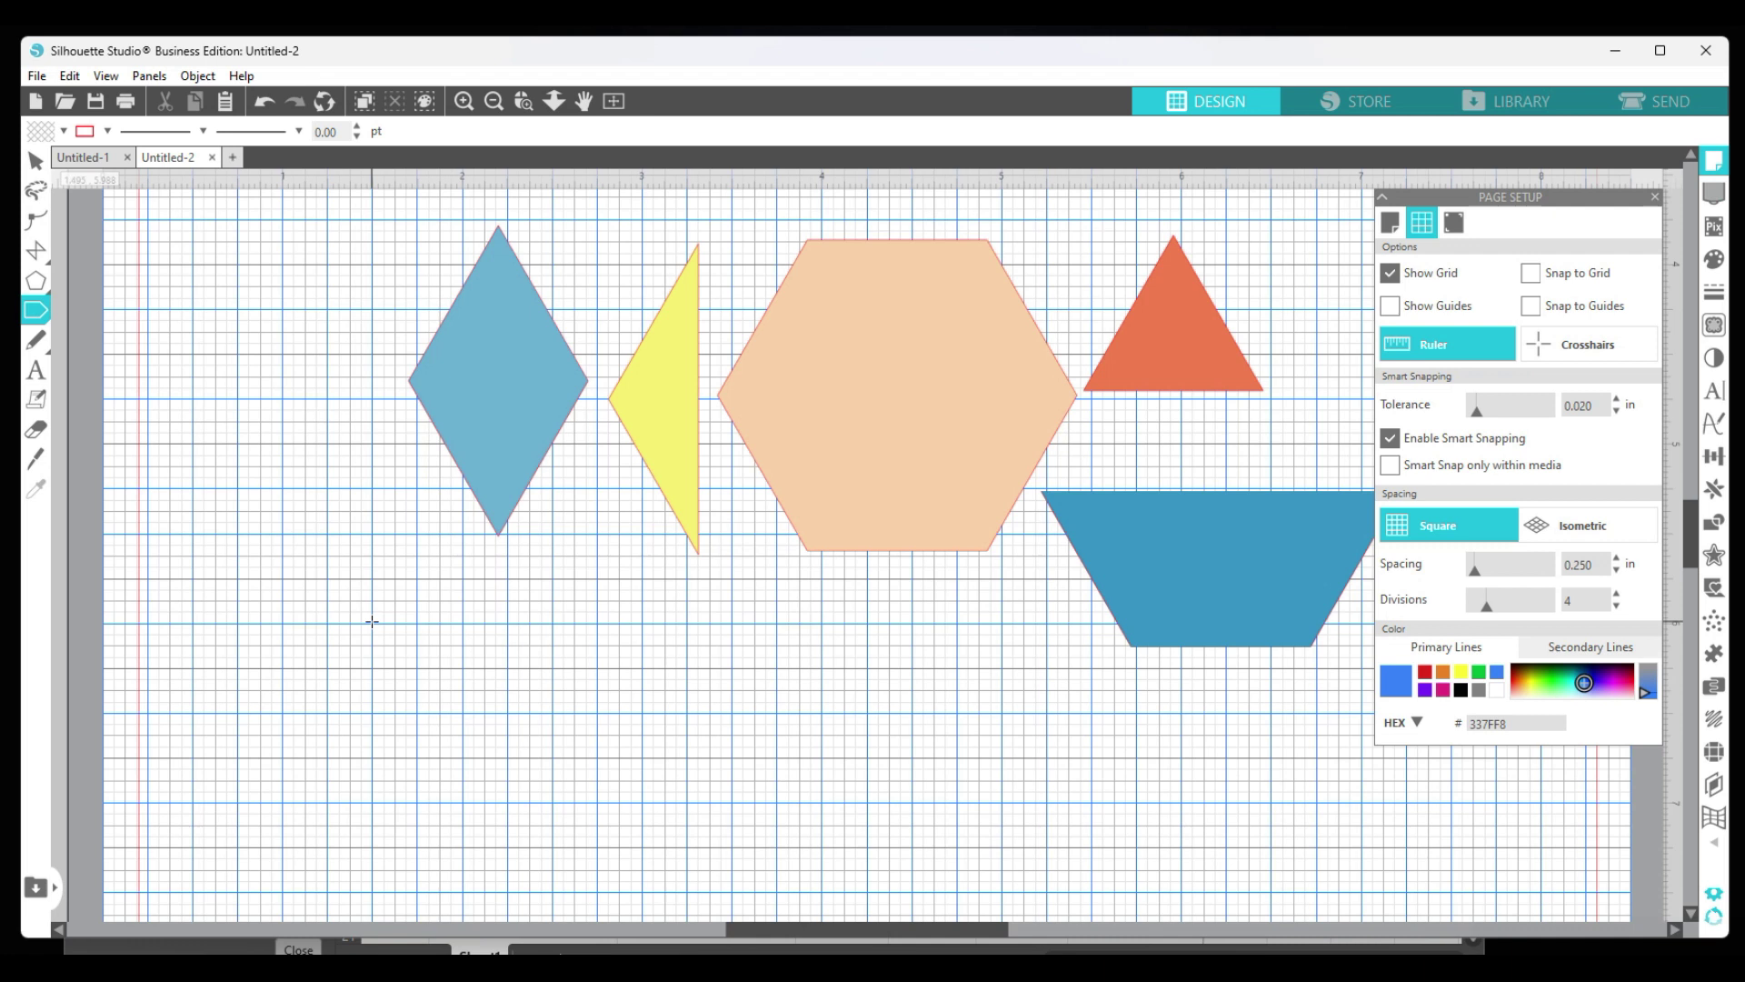
drag(373, 625, 643, 649)
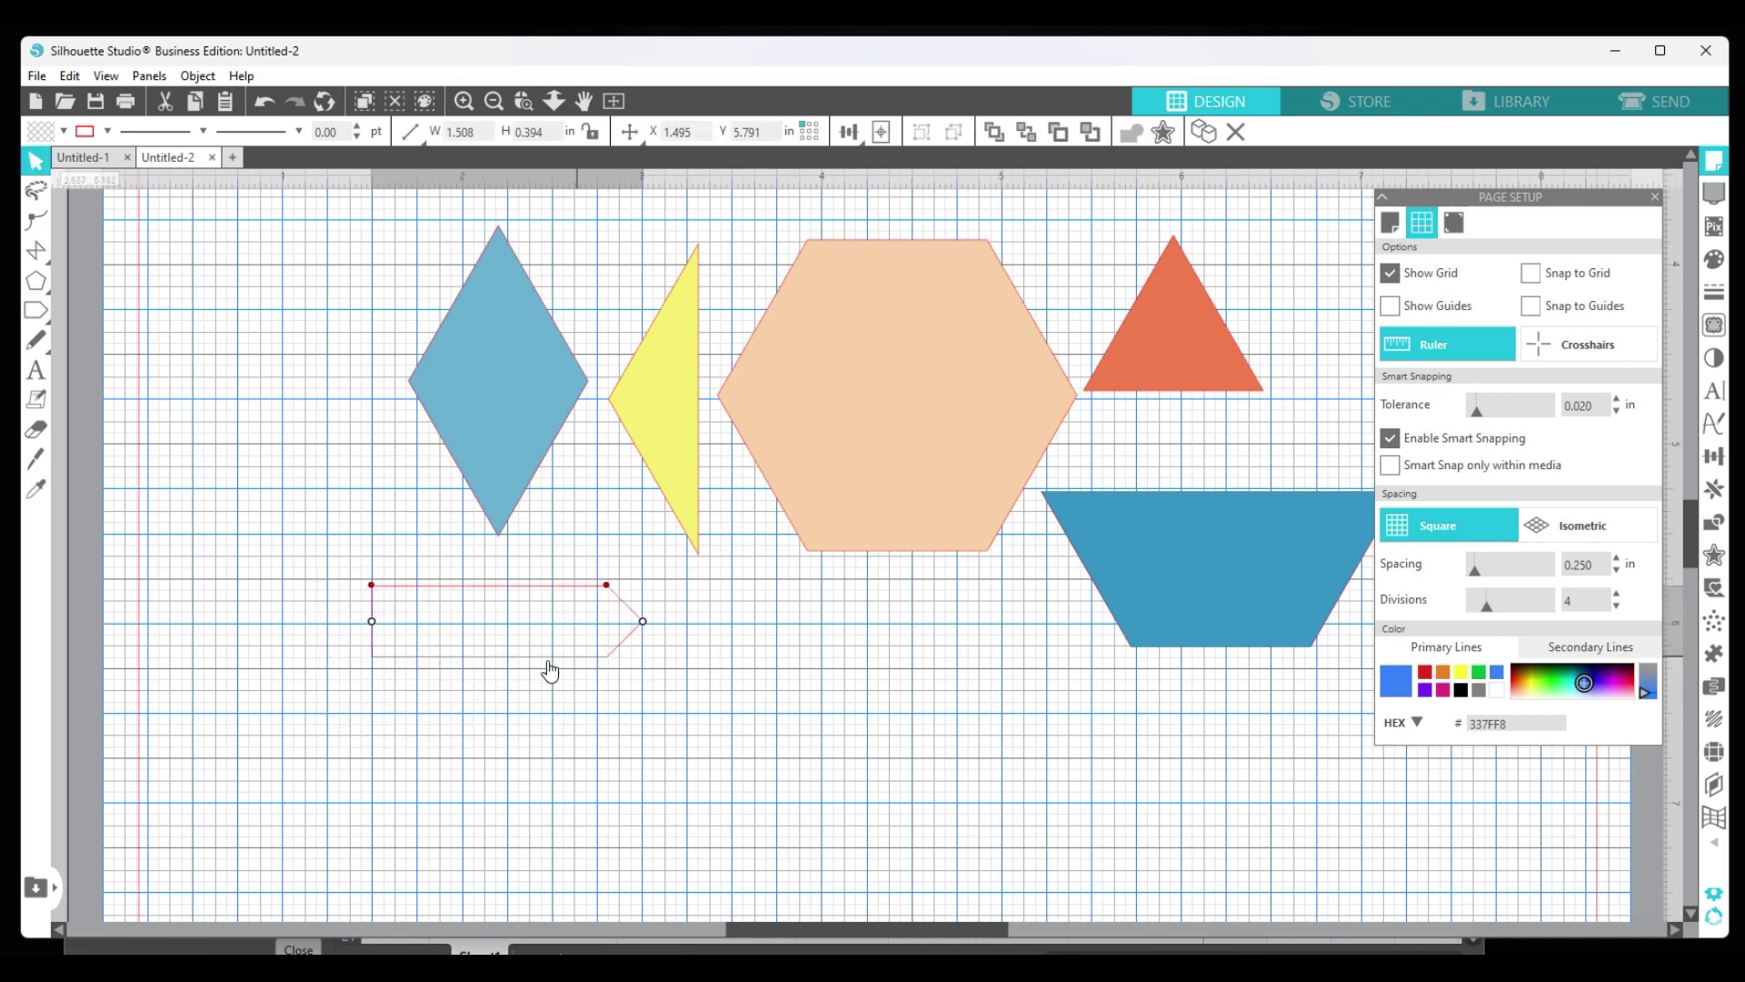
Reshape the tag-shaped pentagon to about 1.042 in high with a longer point, and delete it.
click(538, 668)
drag(506, 663, 511, 787)
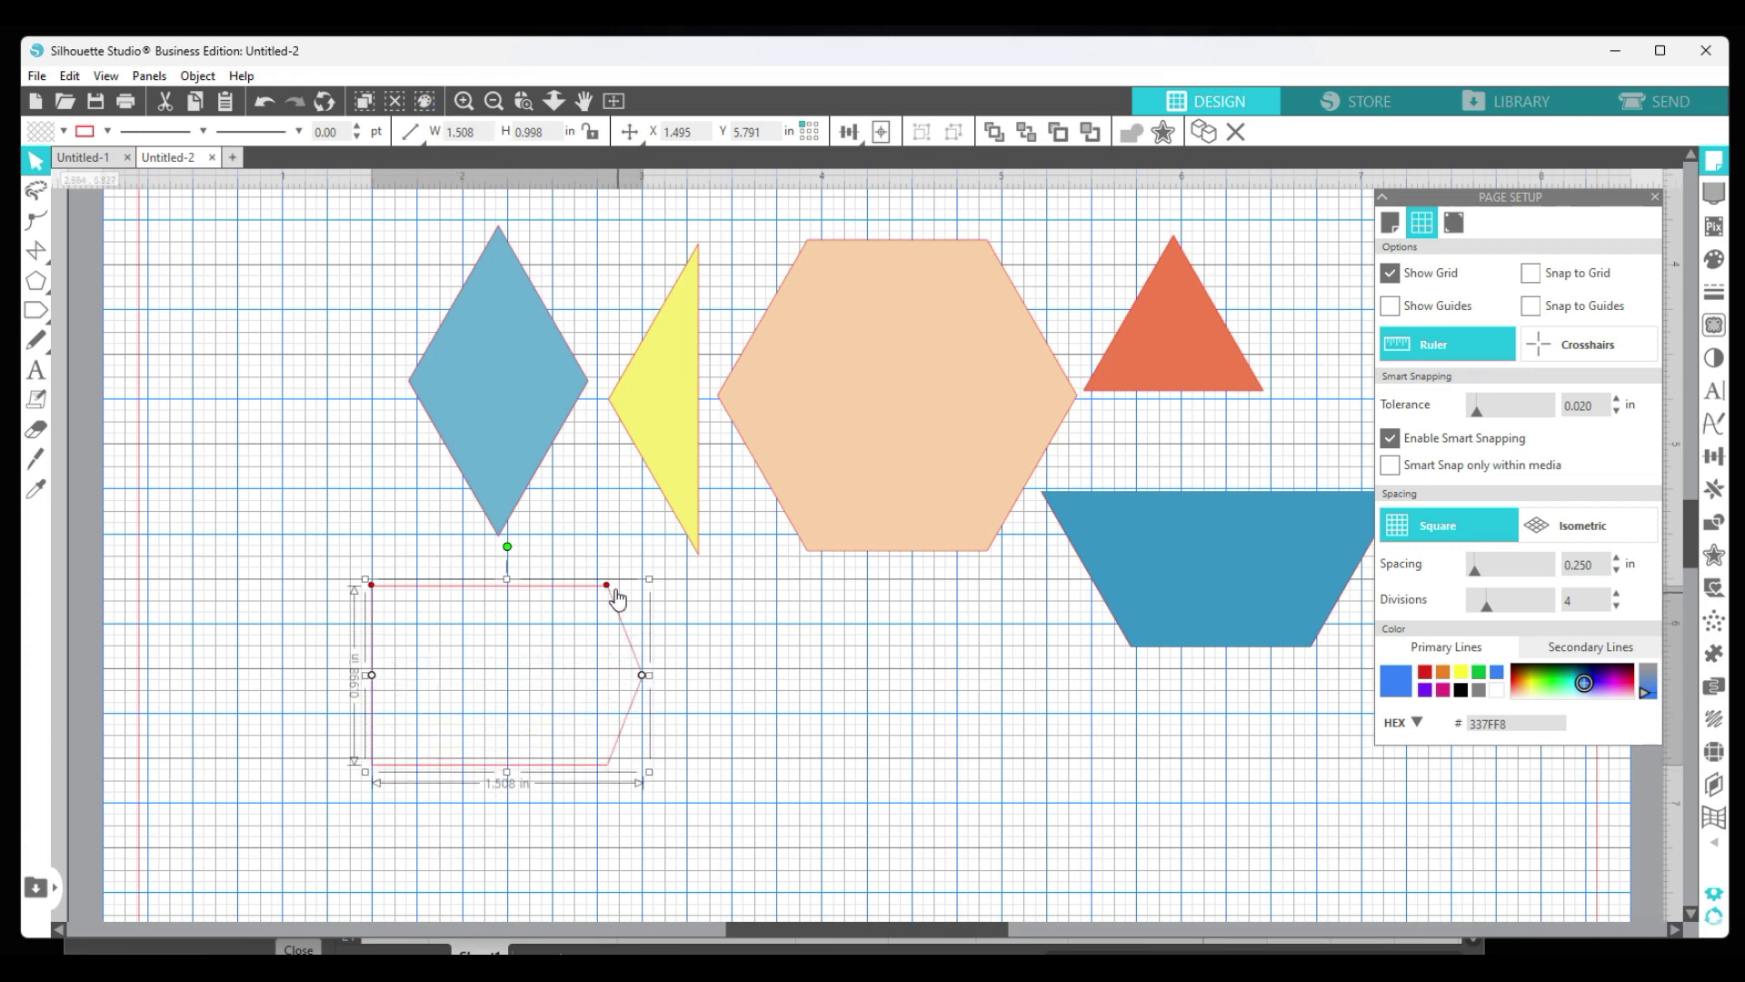
drag(606, 587, 549, 582)
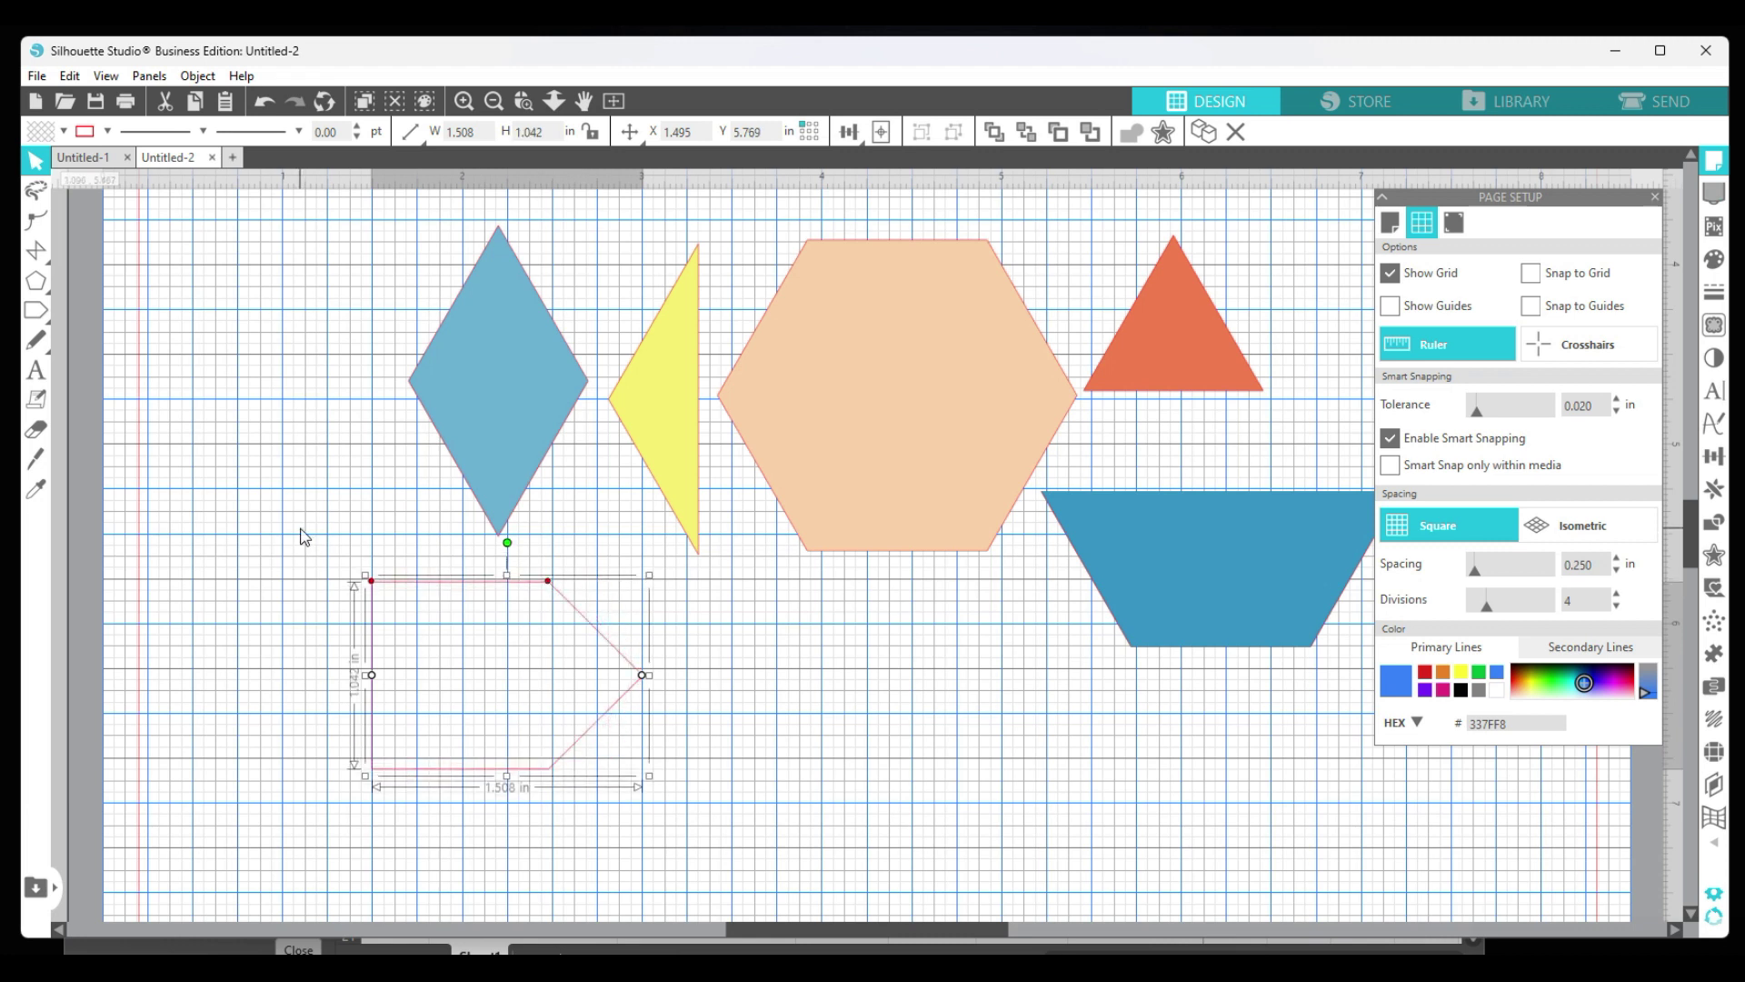
drag(282, 538, 597, 830)
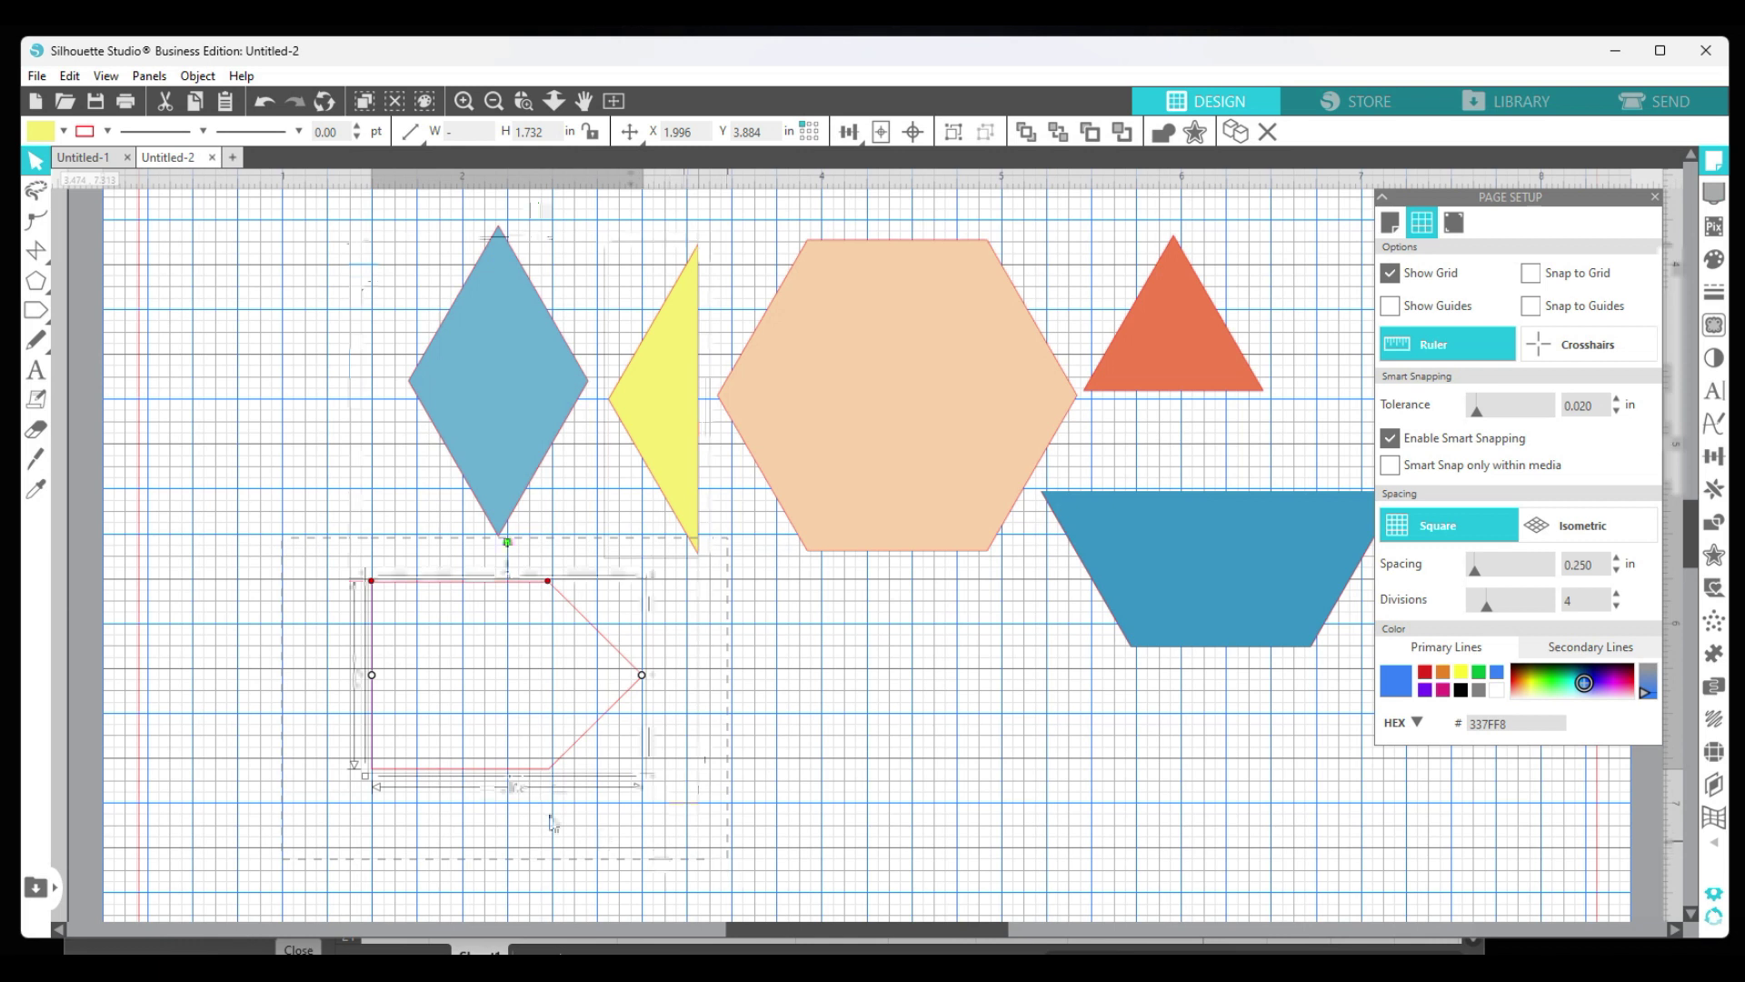
key(Delete)
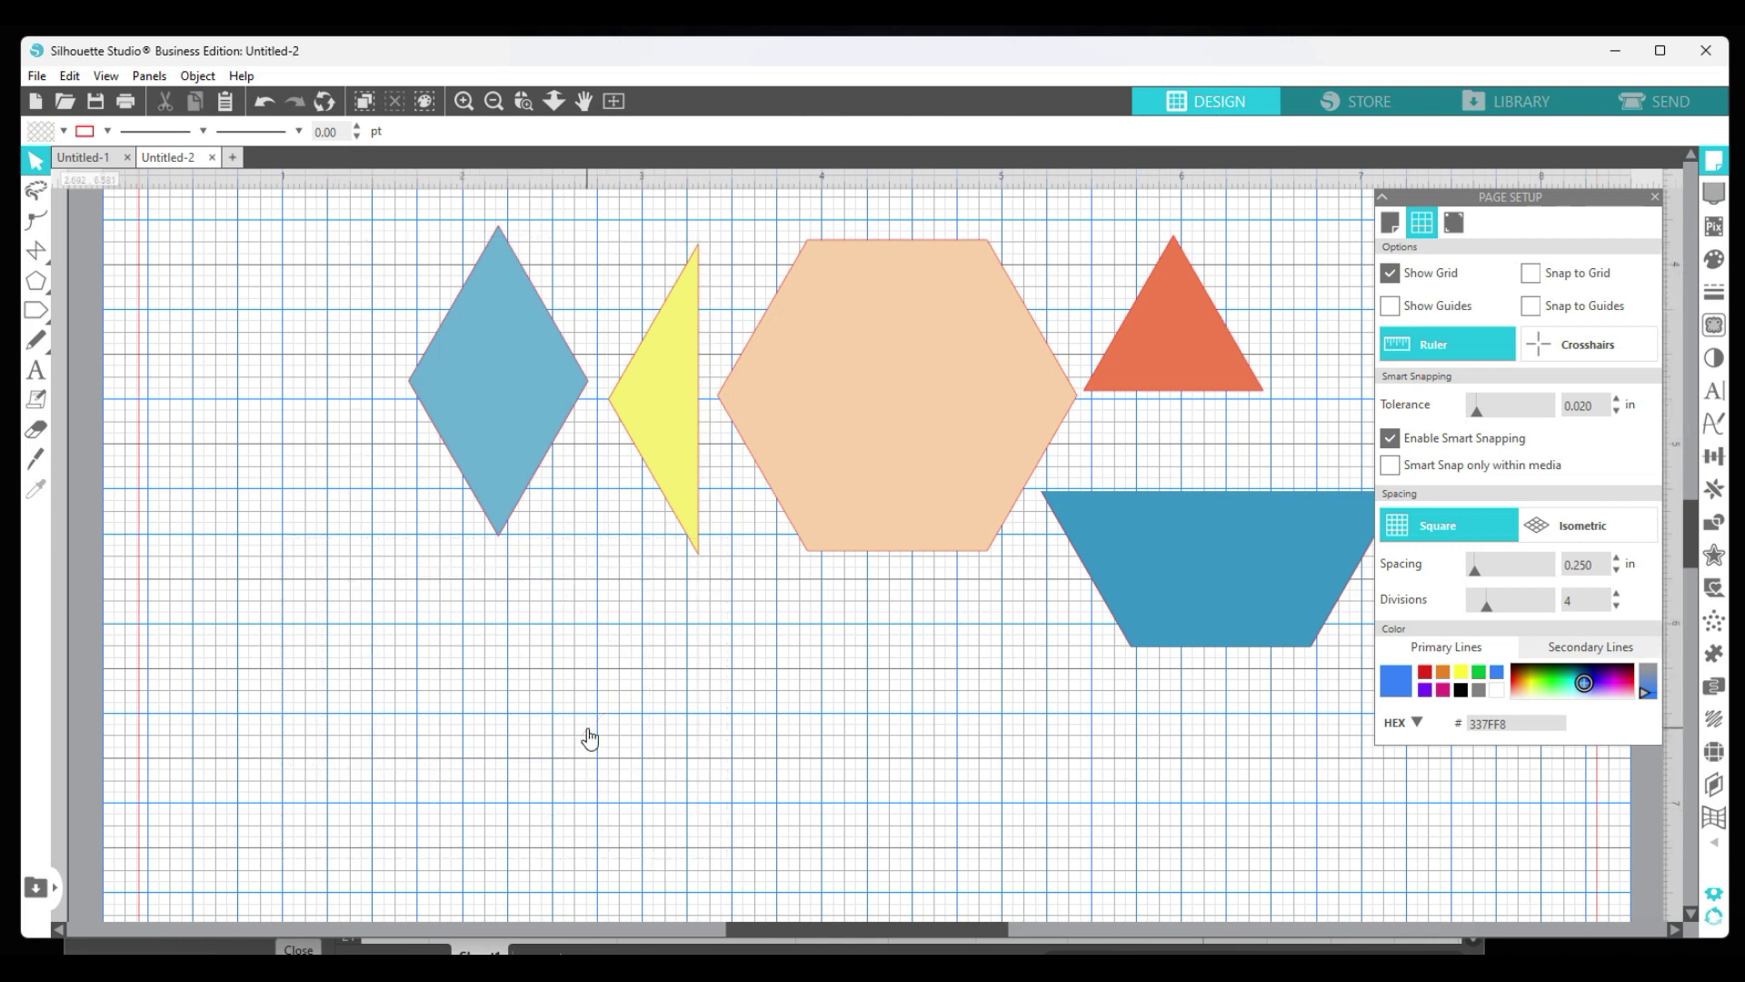
Duplicate the peach hexagon and place the copy below the blue diamond and yellow half-diamond.
click(861, 418)
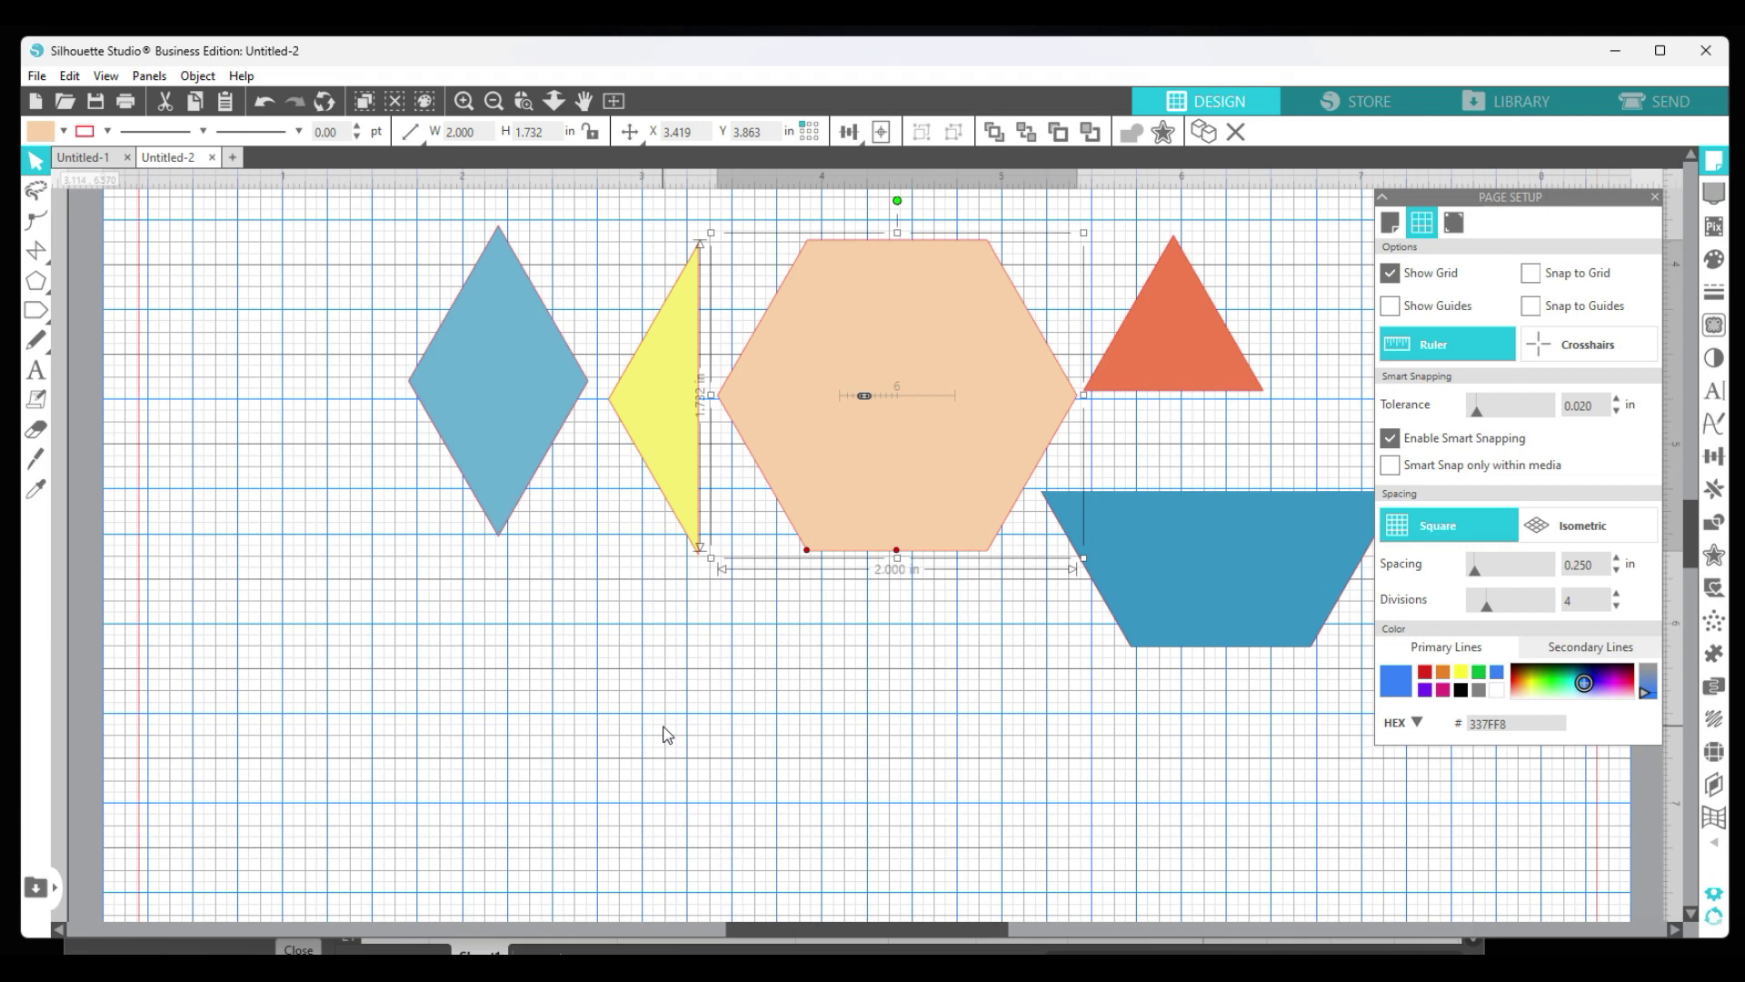
key(ctrl+c)
key(ctrl+v)
drag(861, 460, 482, 782)
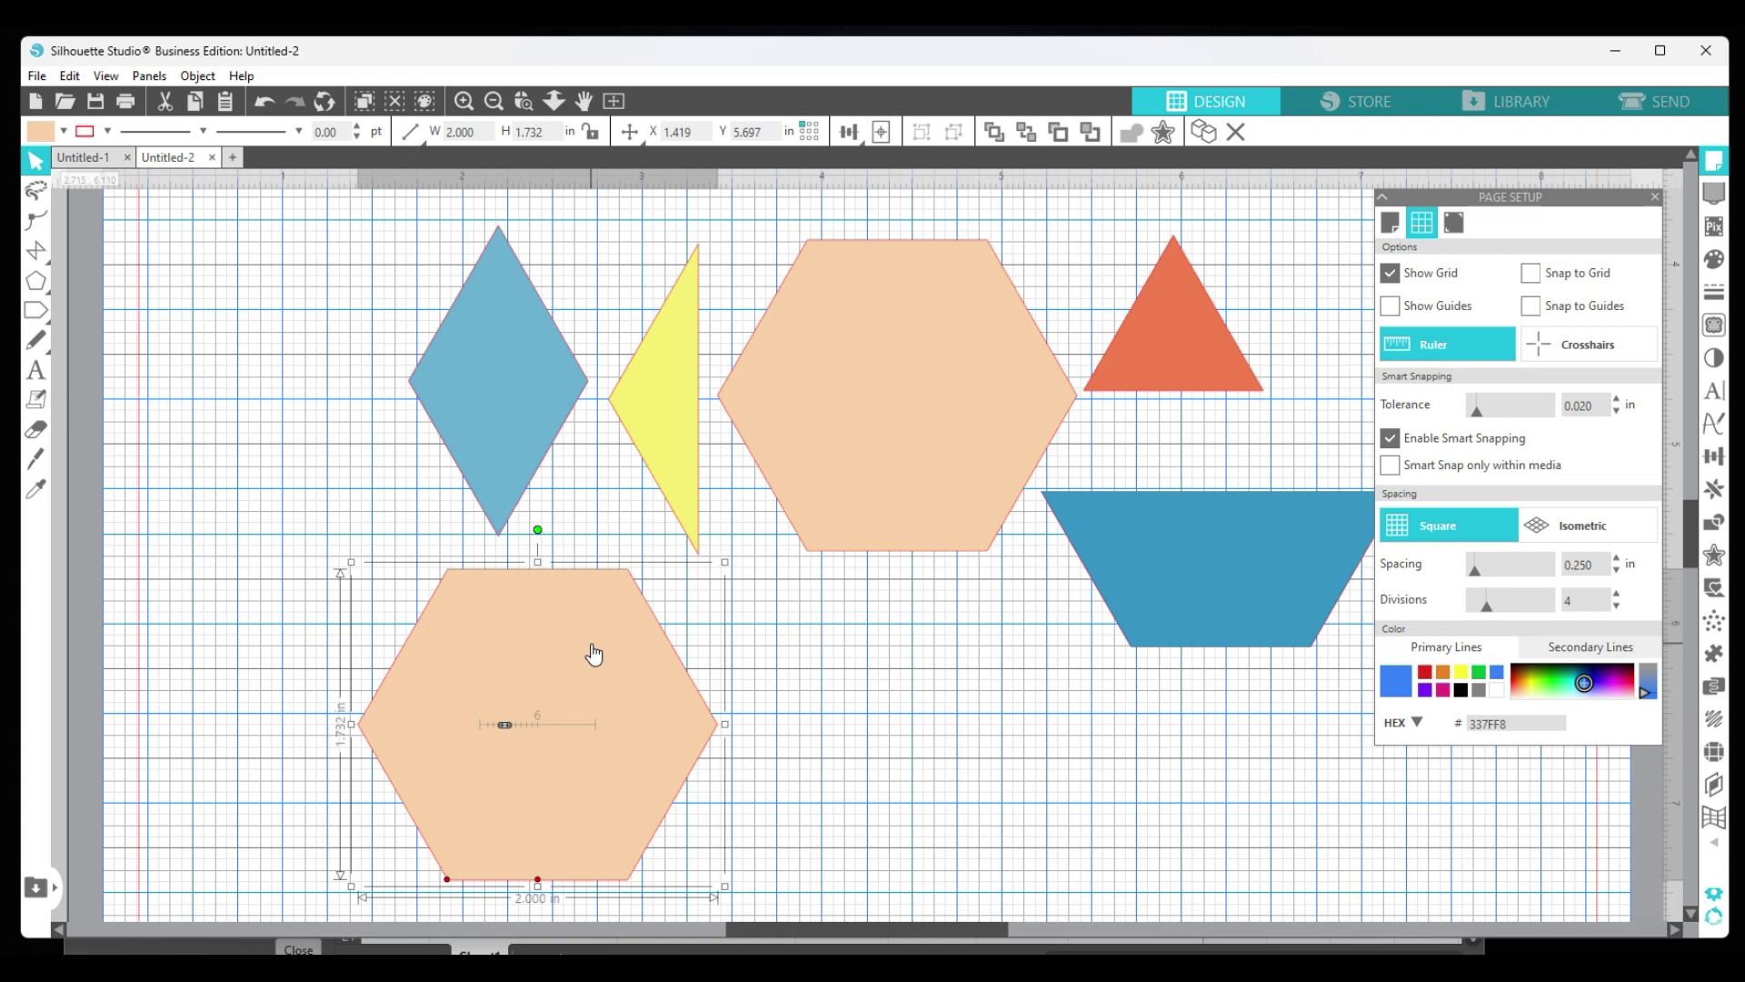
Turn on grid snapping, disable smart snapping, and position the peach hexagon copy at X 1.500, Y 5.759 in.
mouse_move(505, 609)
mouse_down()
mouse_move(471, 619)
mouse_move(527, 618)
mouse_up()
drag(403, 735, 357, 723)
click(1532, 274)
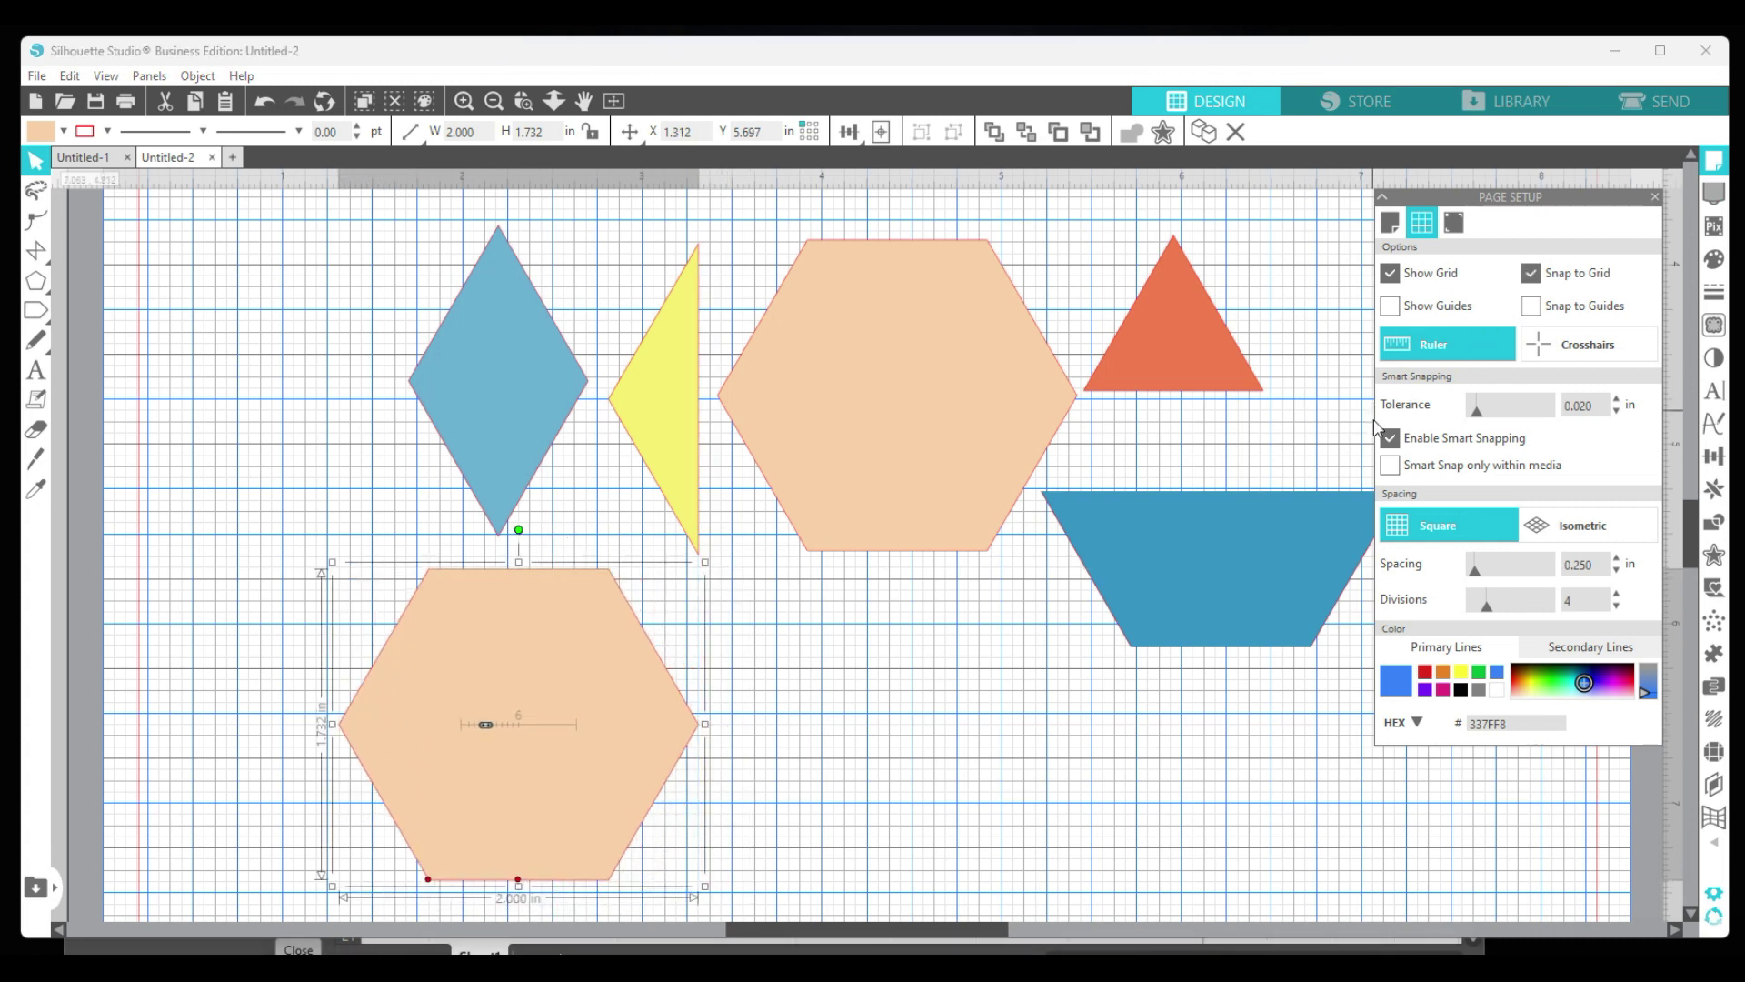
click(1390, 438)
drag(632, 684, 668, 688)
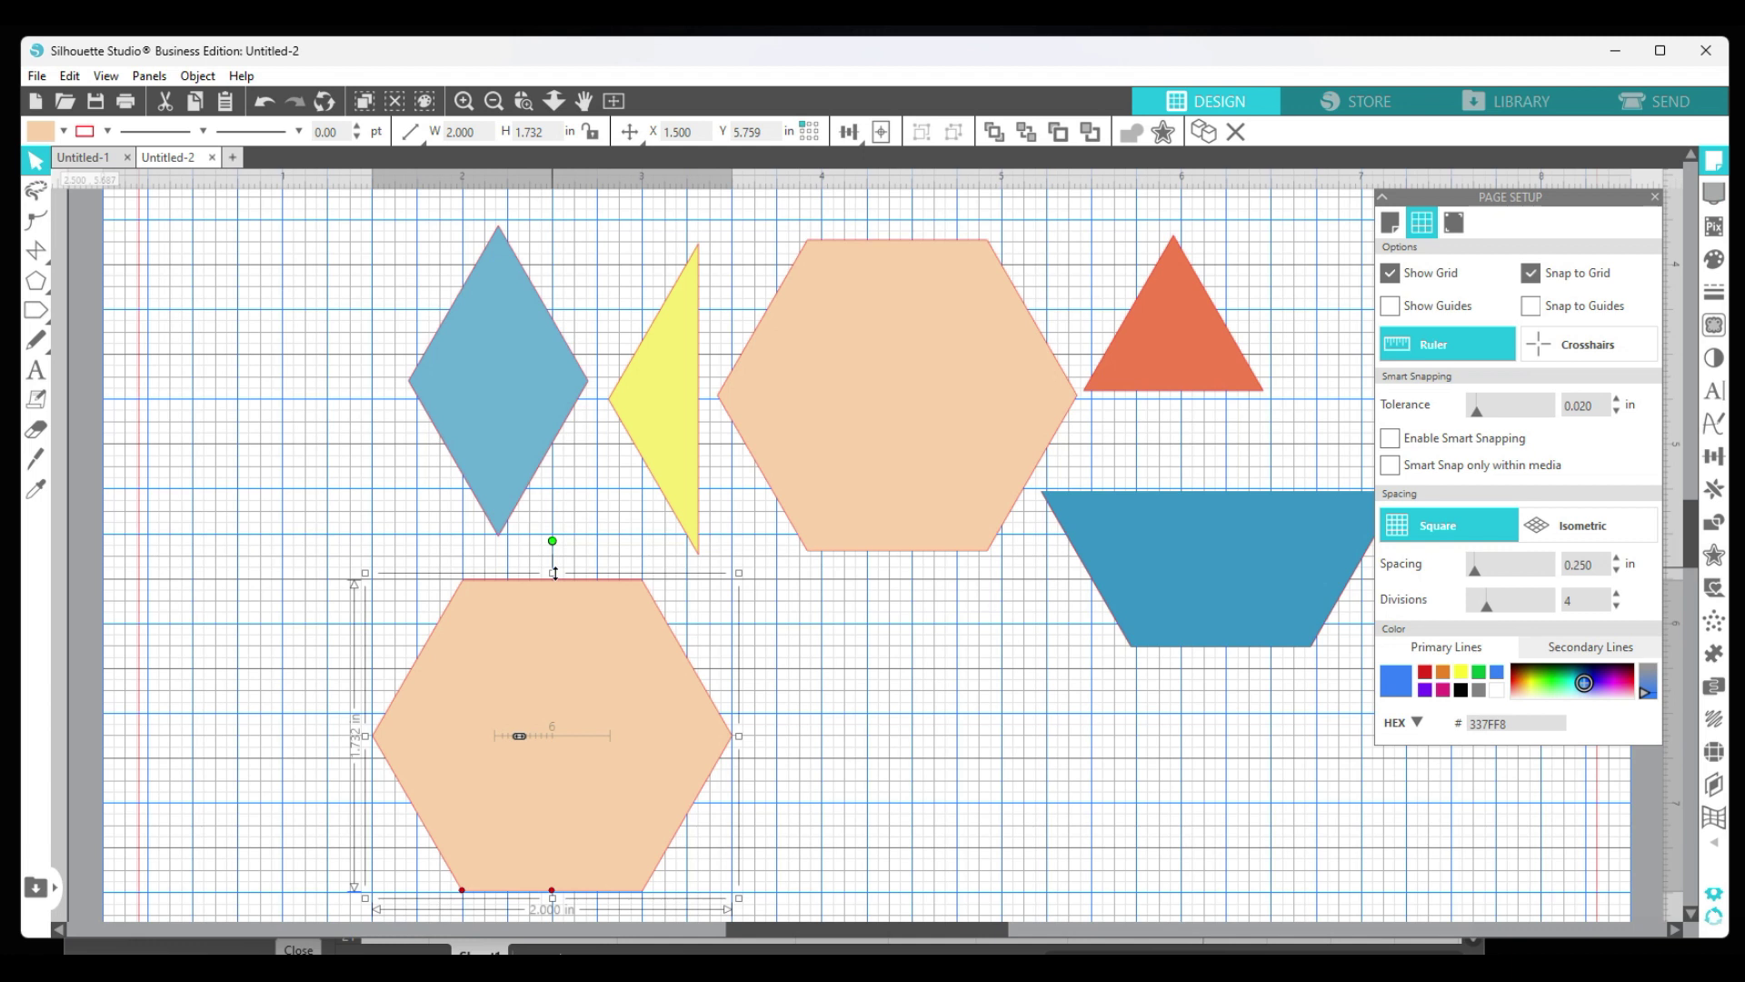
click(821, 595)
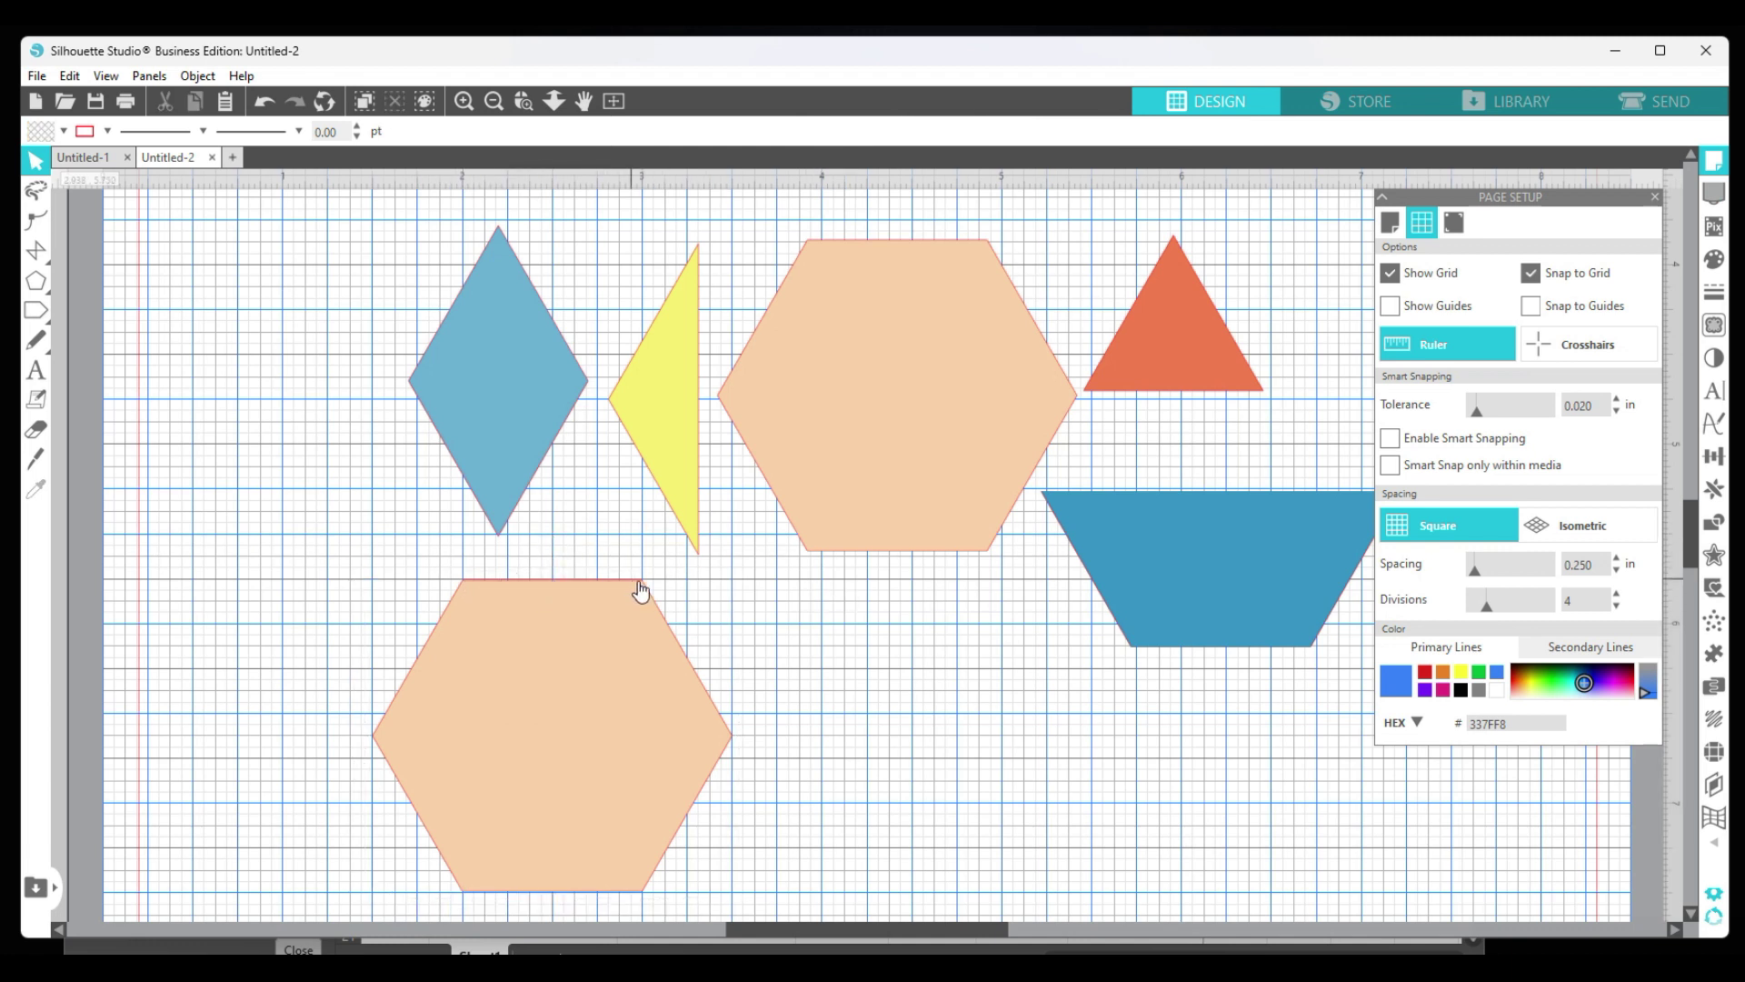
Cut the hexagon copy in half with a vertical Knife line about 2.125 in long, and delete its right half.
click(36, 460)
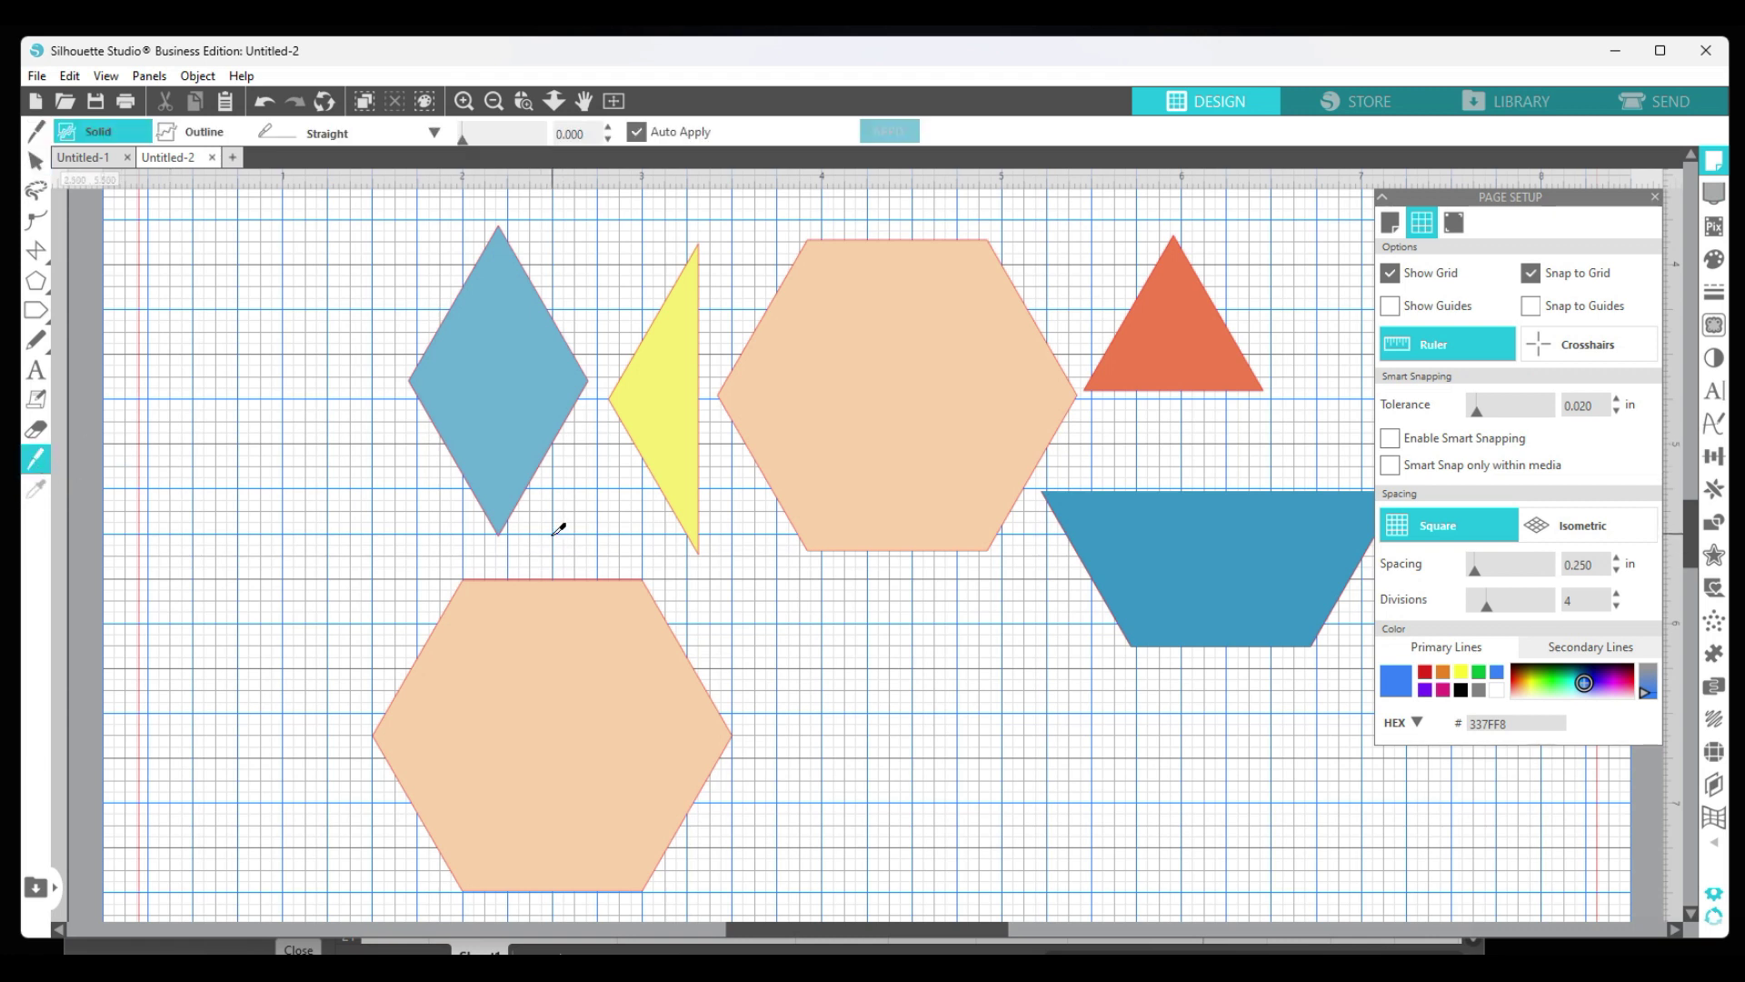
drag(558, 539, 559, 908)
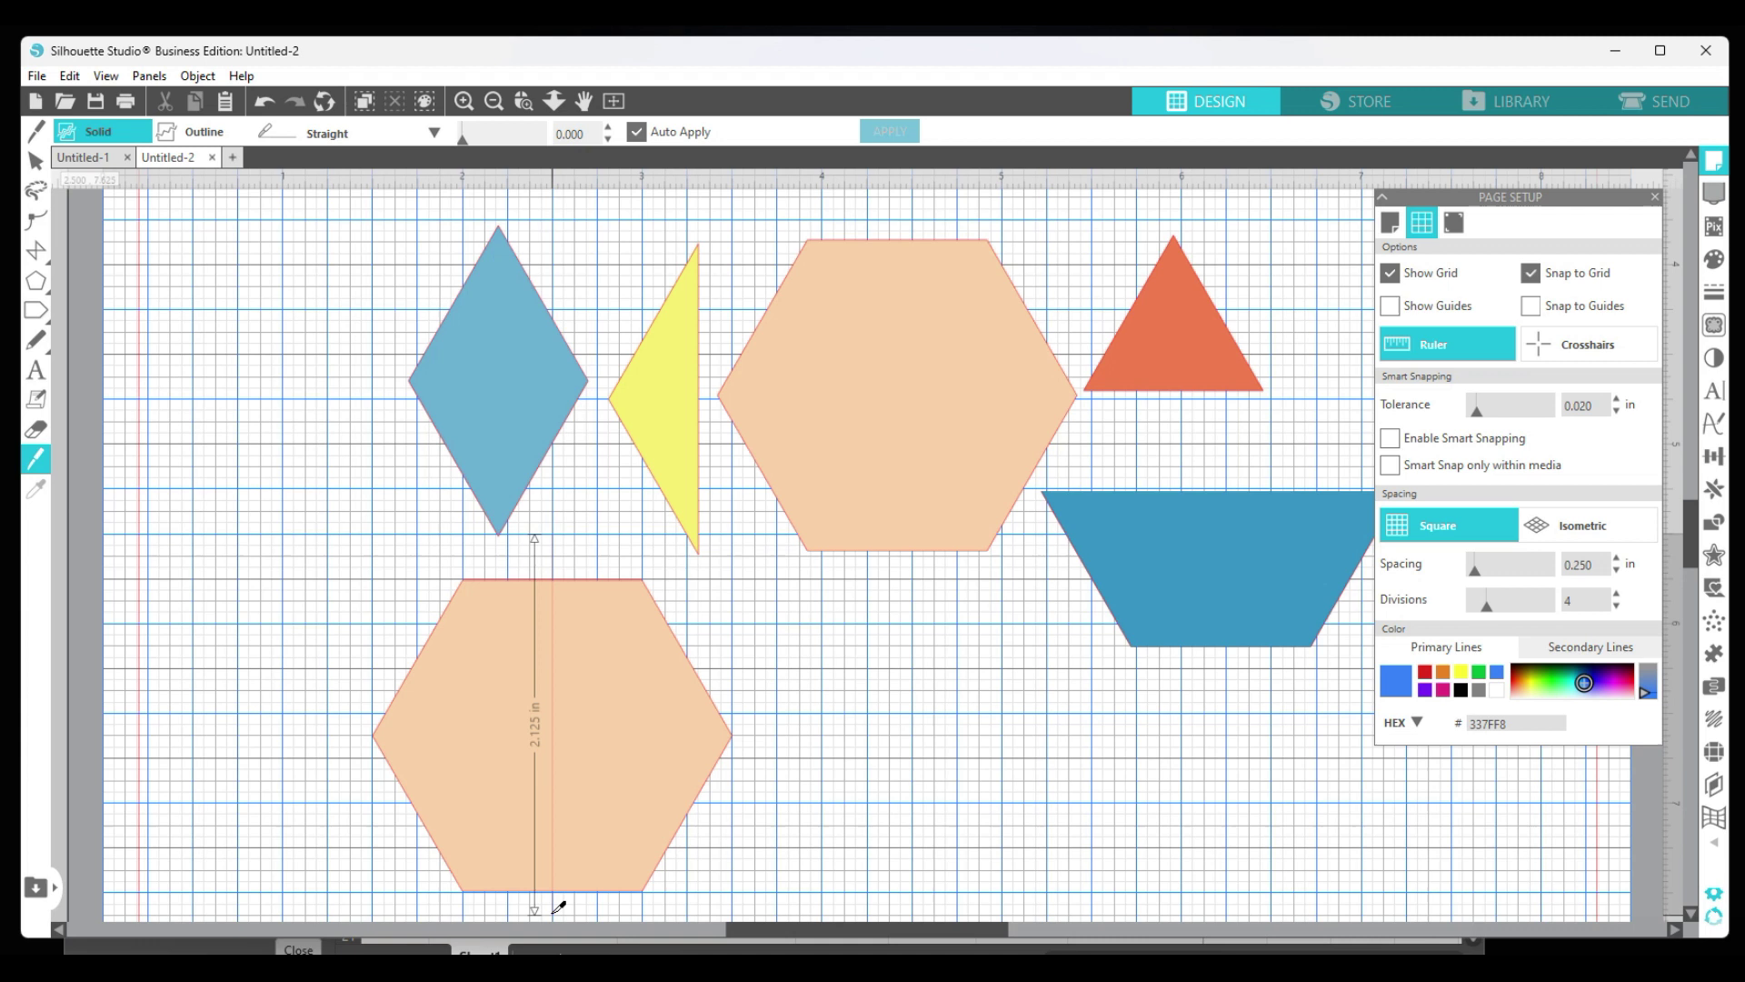
drag(559, 908, 559, 908)
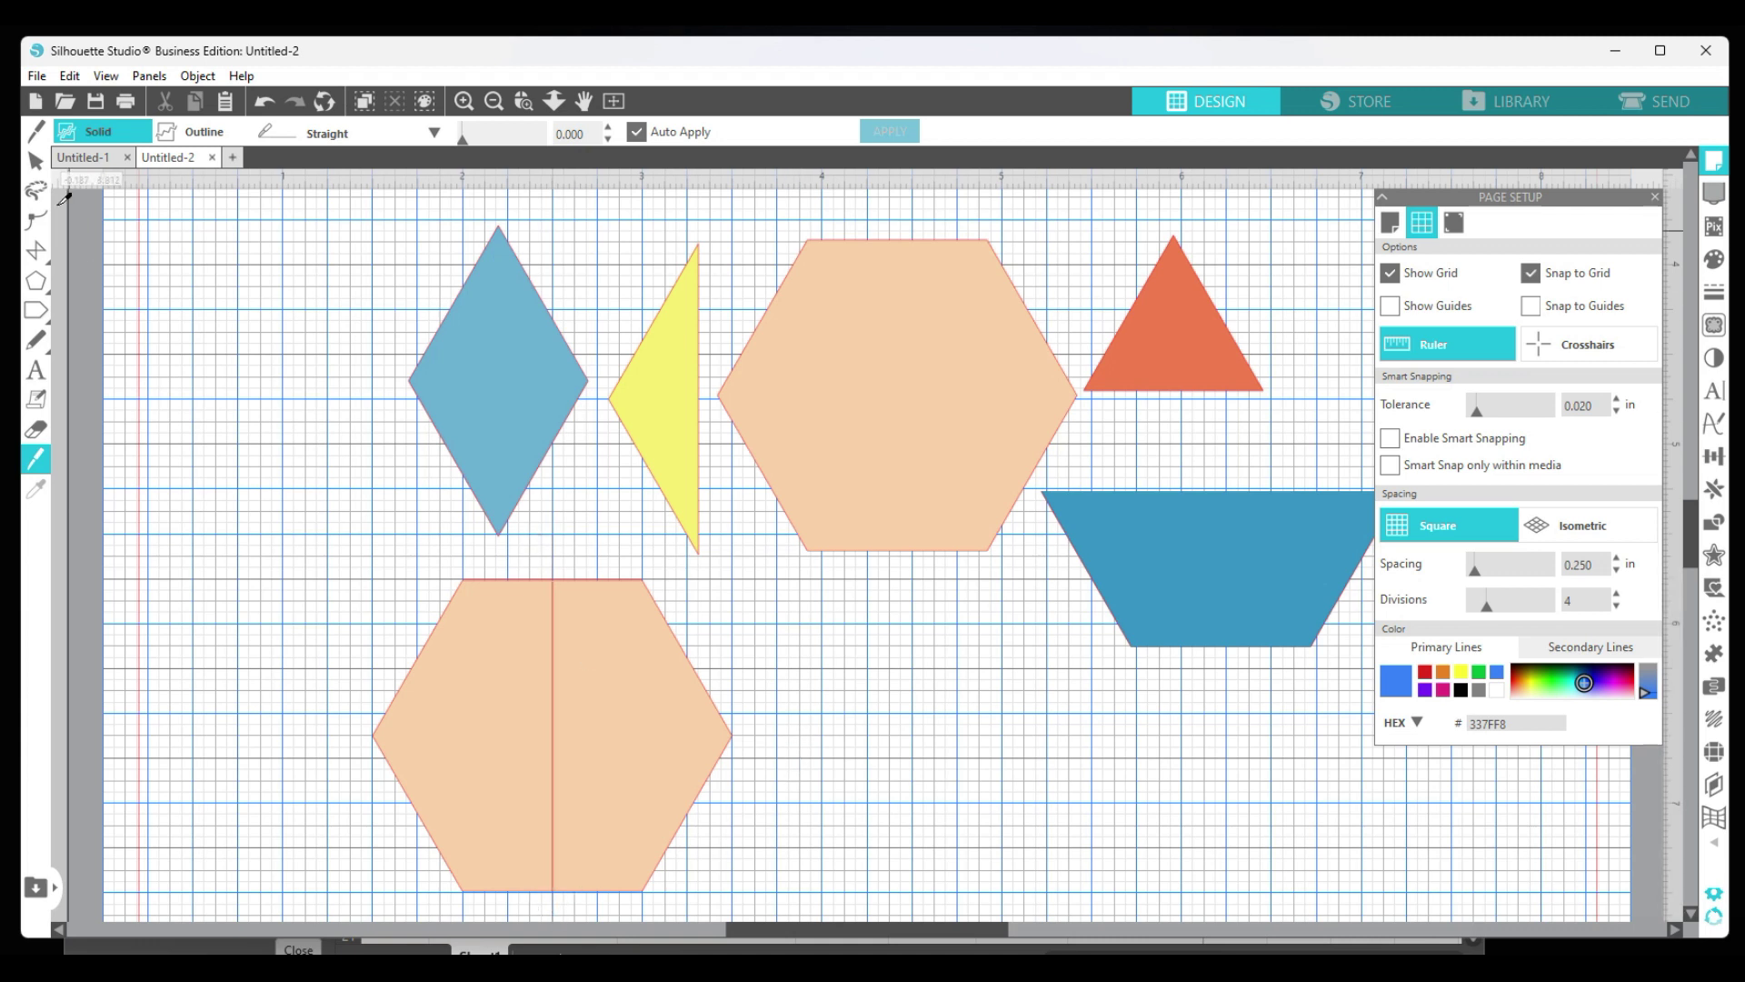
click(35, 160)
drag(646, 670, 711, 689)
key(Delete)
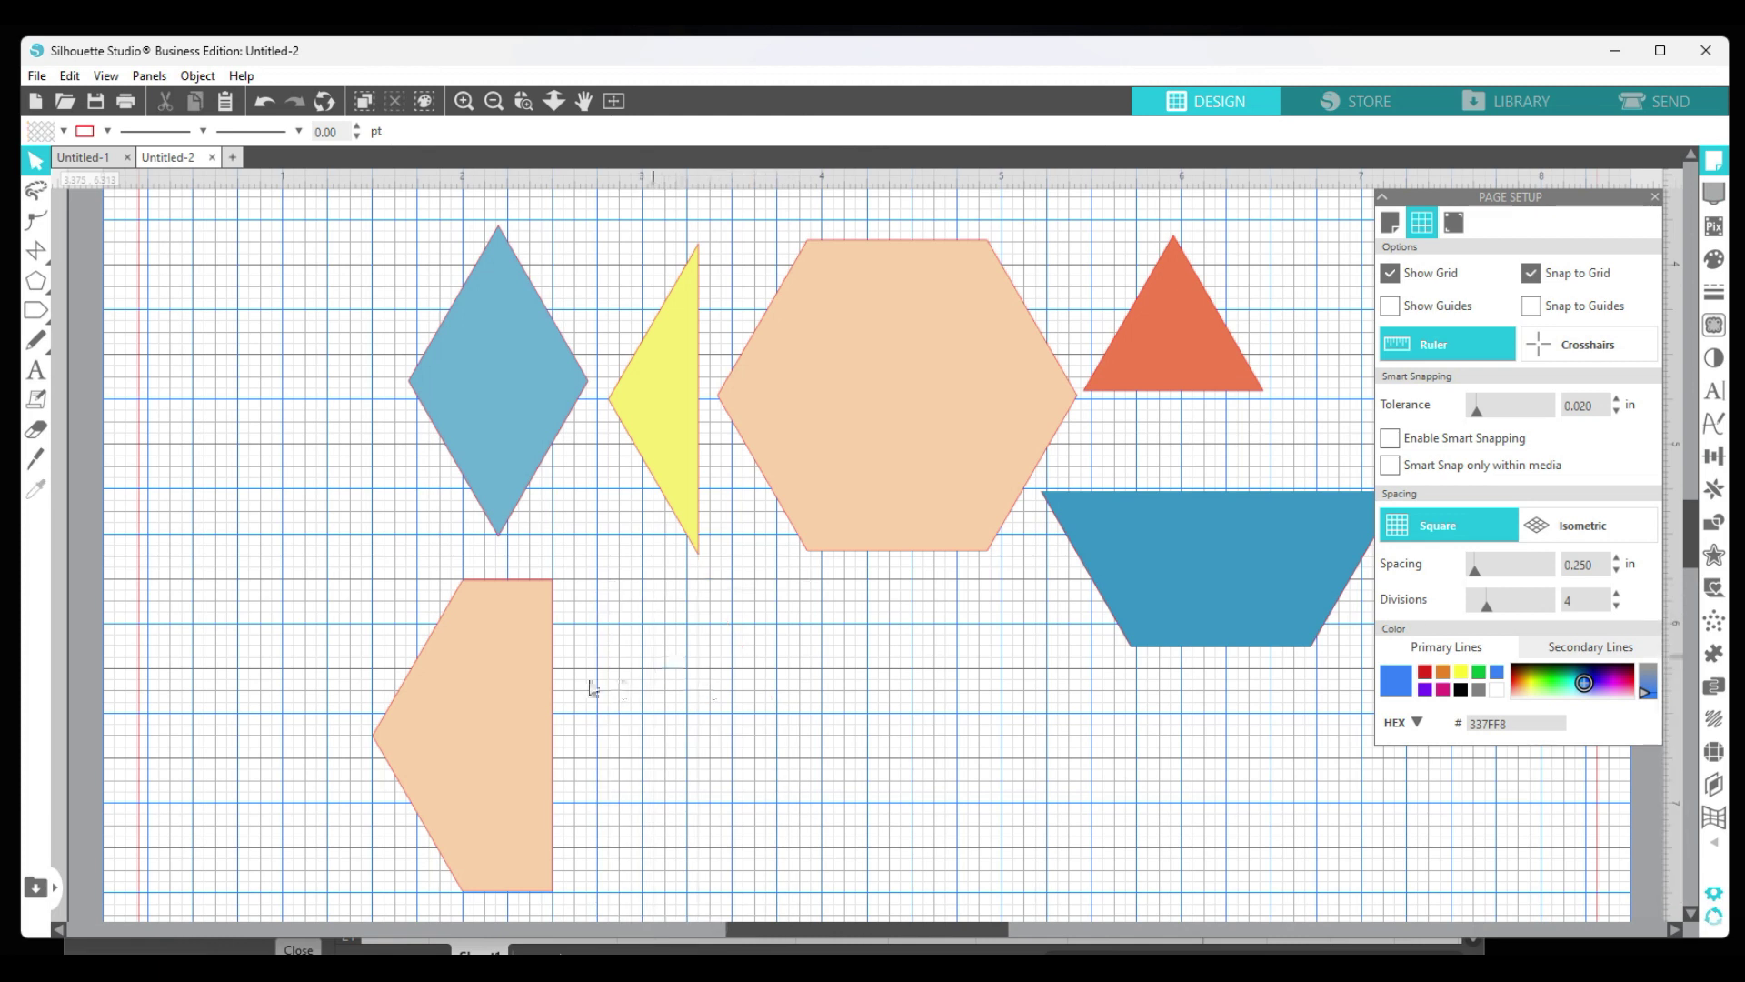
Fill the remaining half-hexagon with a light grey-brown color.
click(491, 696)
click(63, 131)
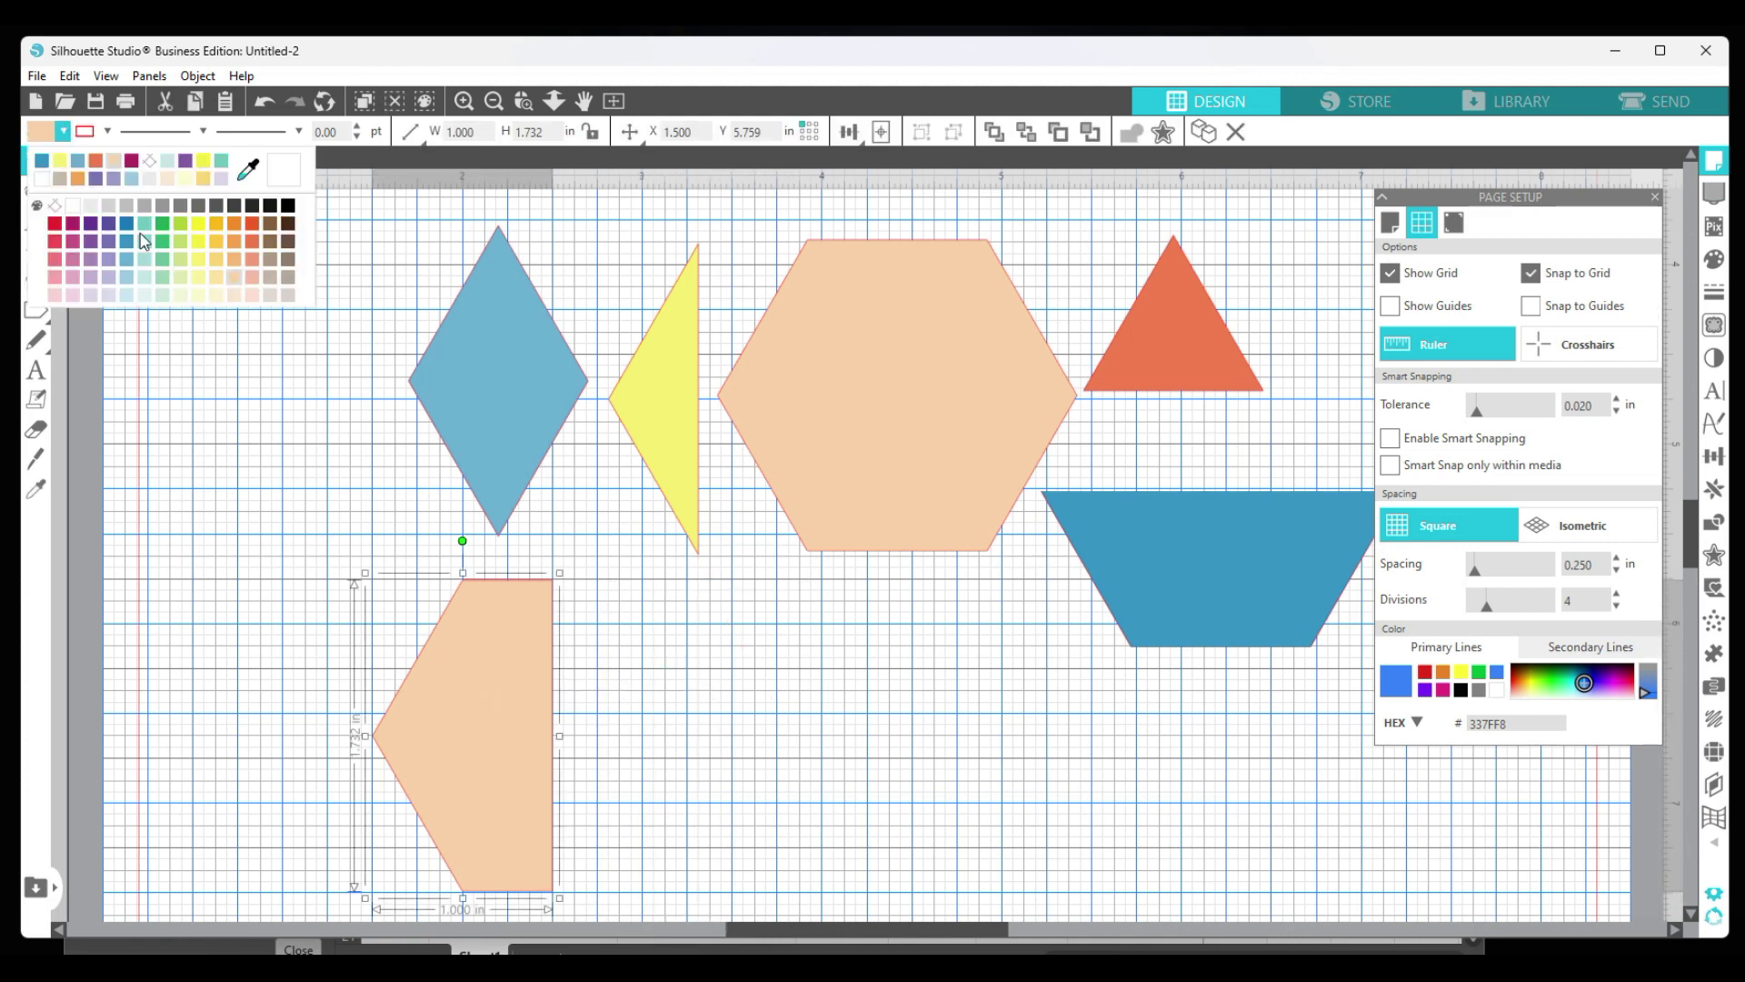
click(274, 281)
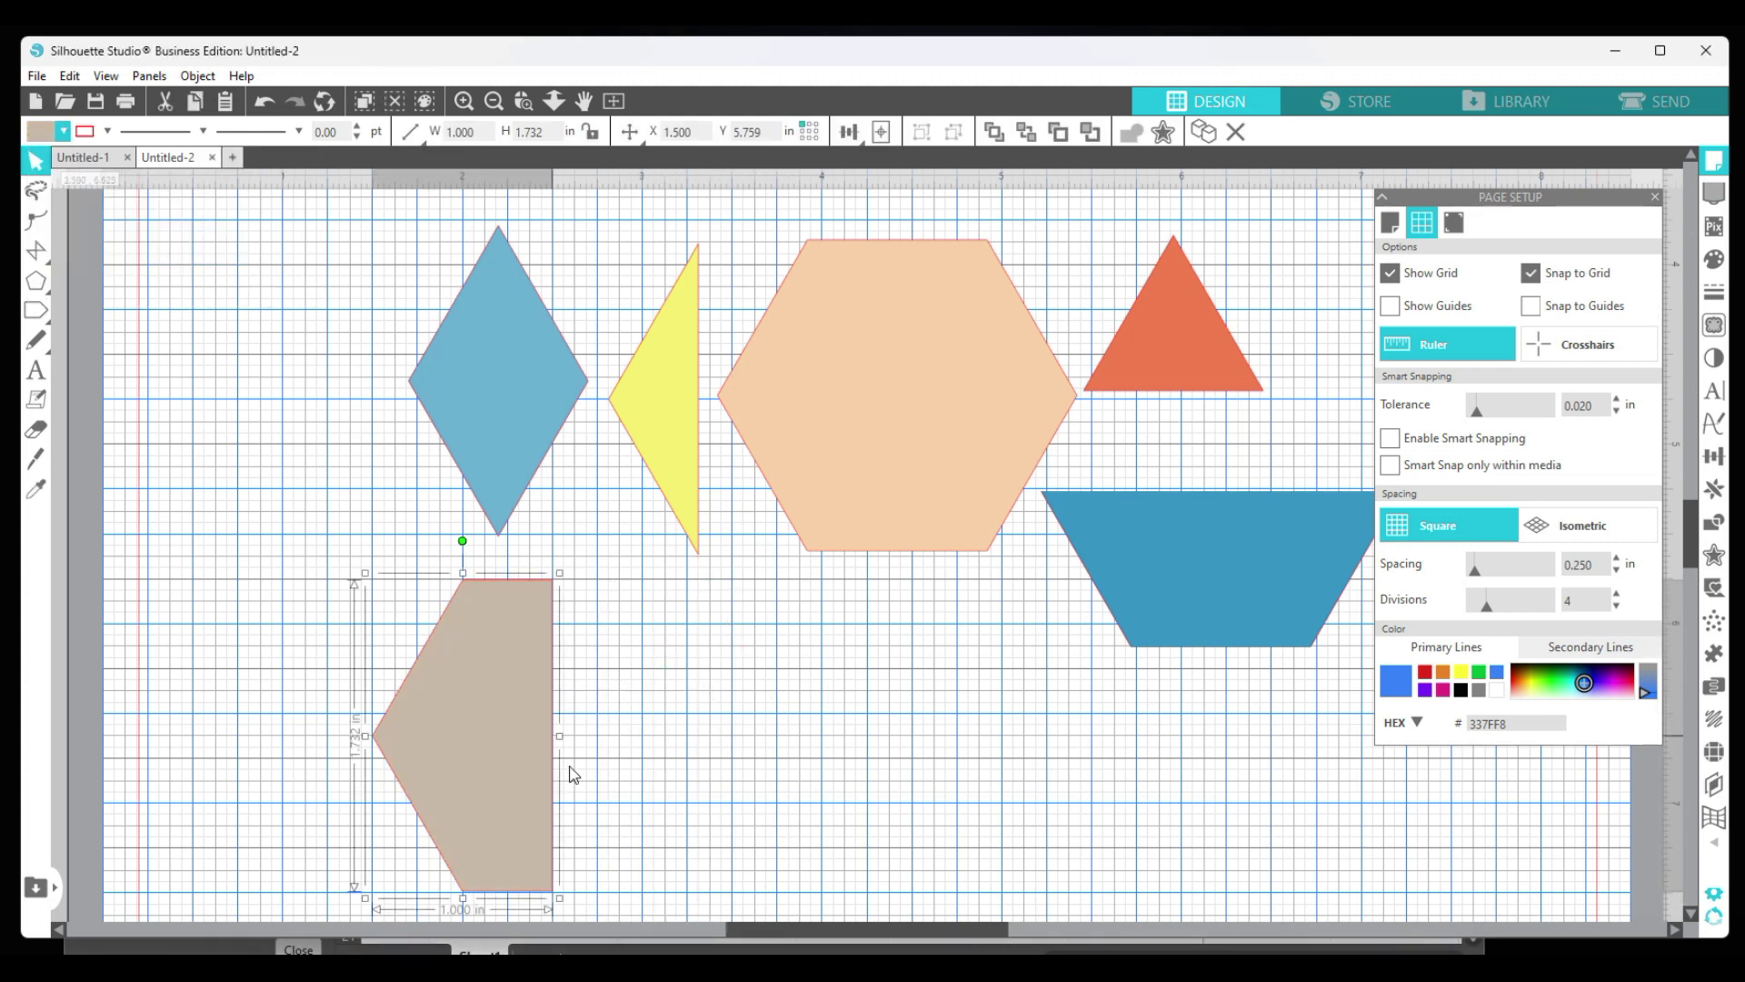
Check the half-hexagon against the full peach hexagon, turn off grid snapping, and place the half beside the blue diamond.
drag(527, 671, 612, 631)
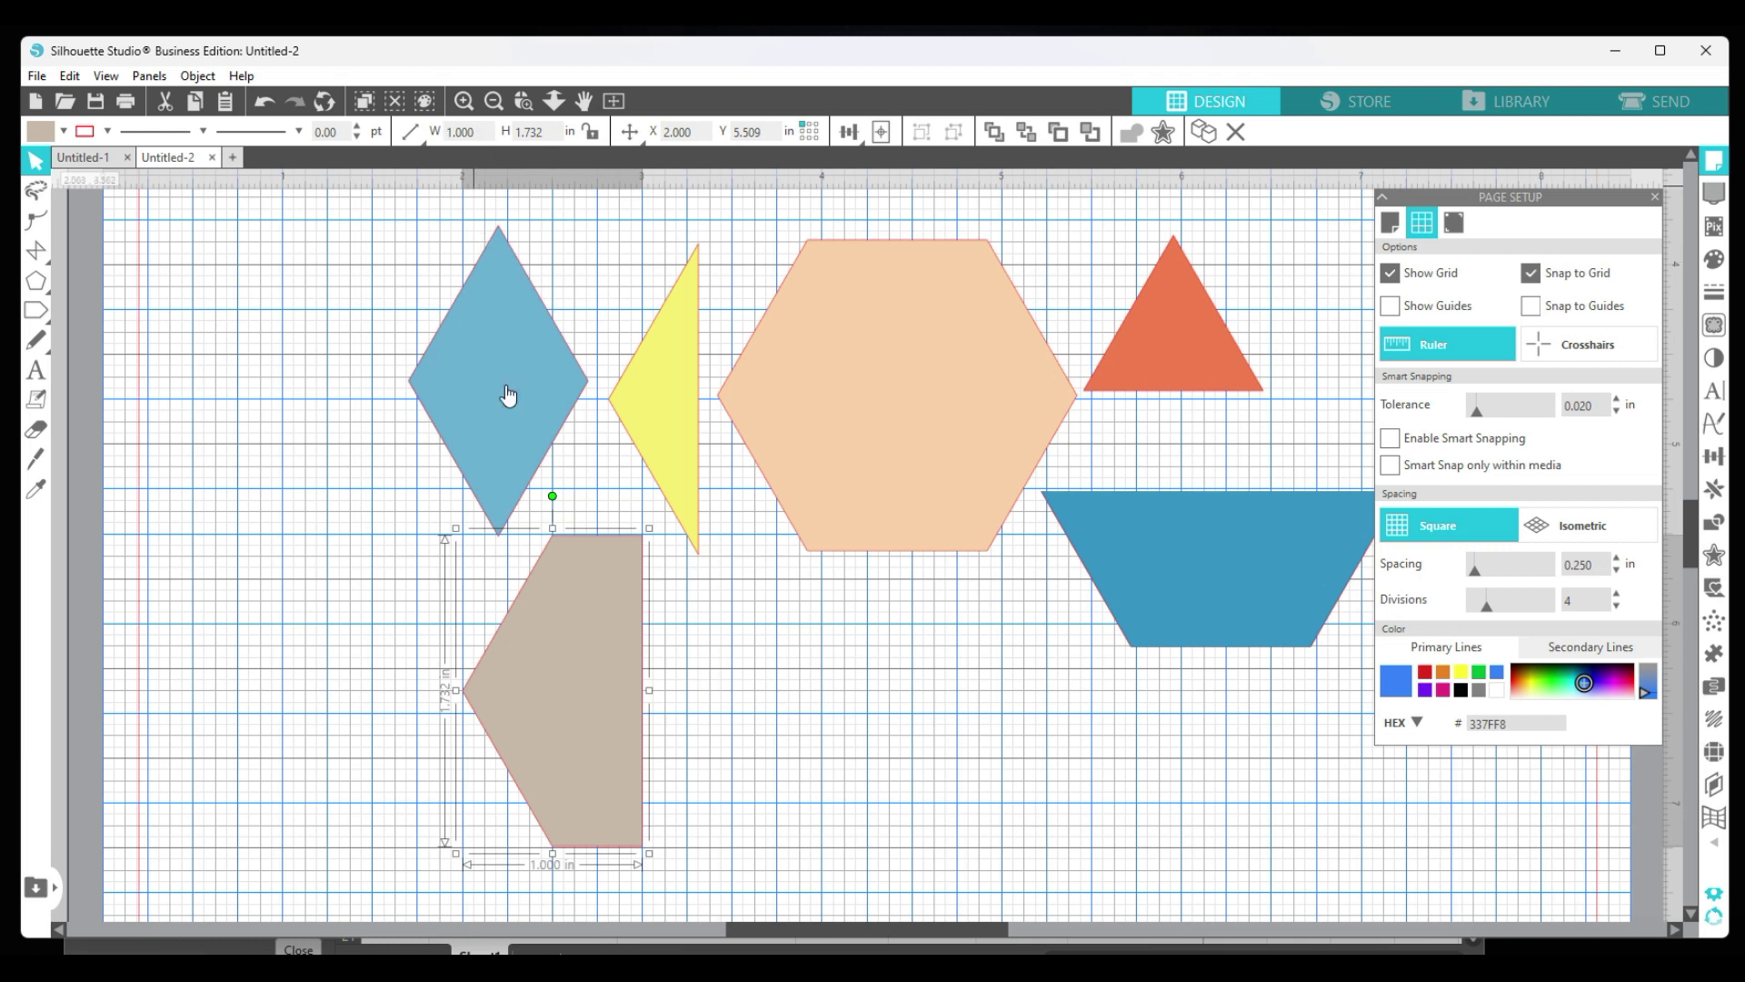
drag(609, 735, 857, 412)
click(1532, 275)
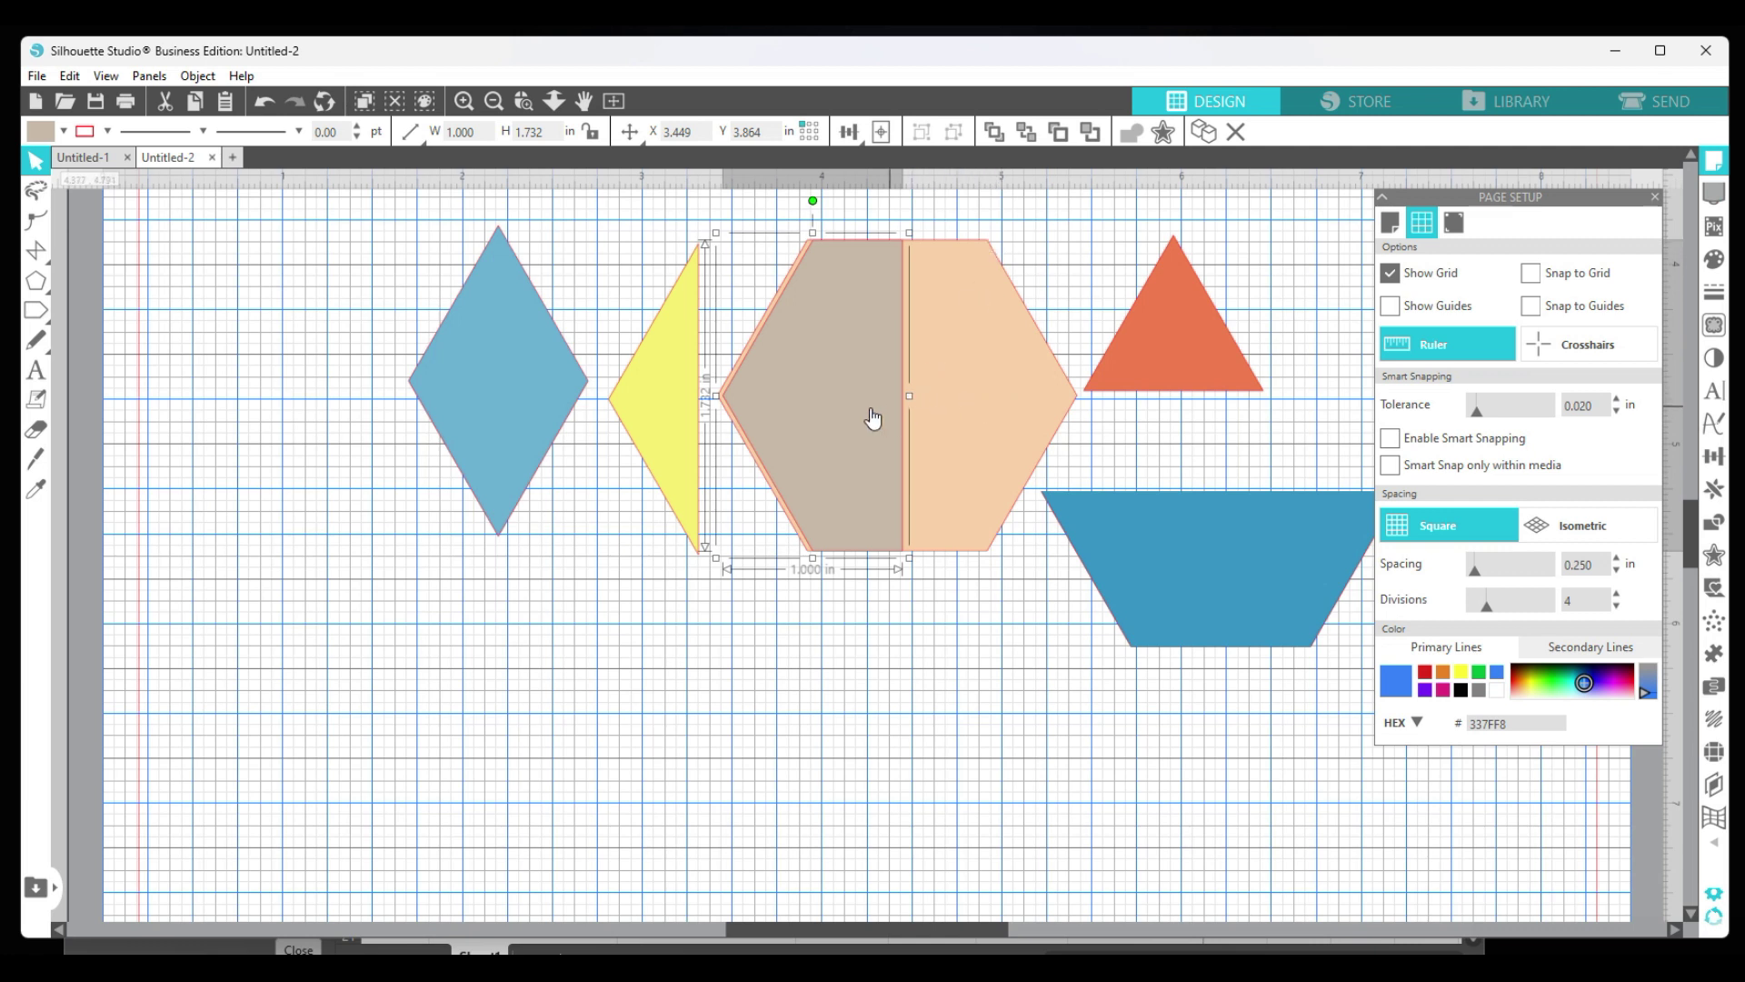
drag(829, 405, 301, 393)
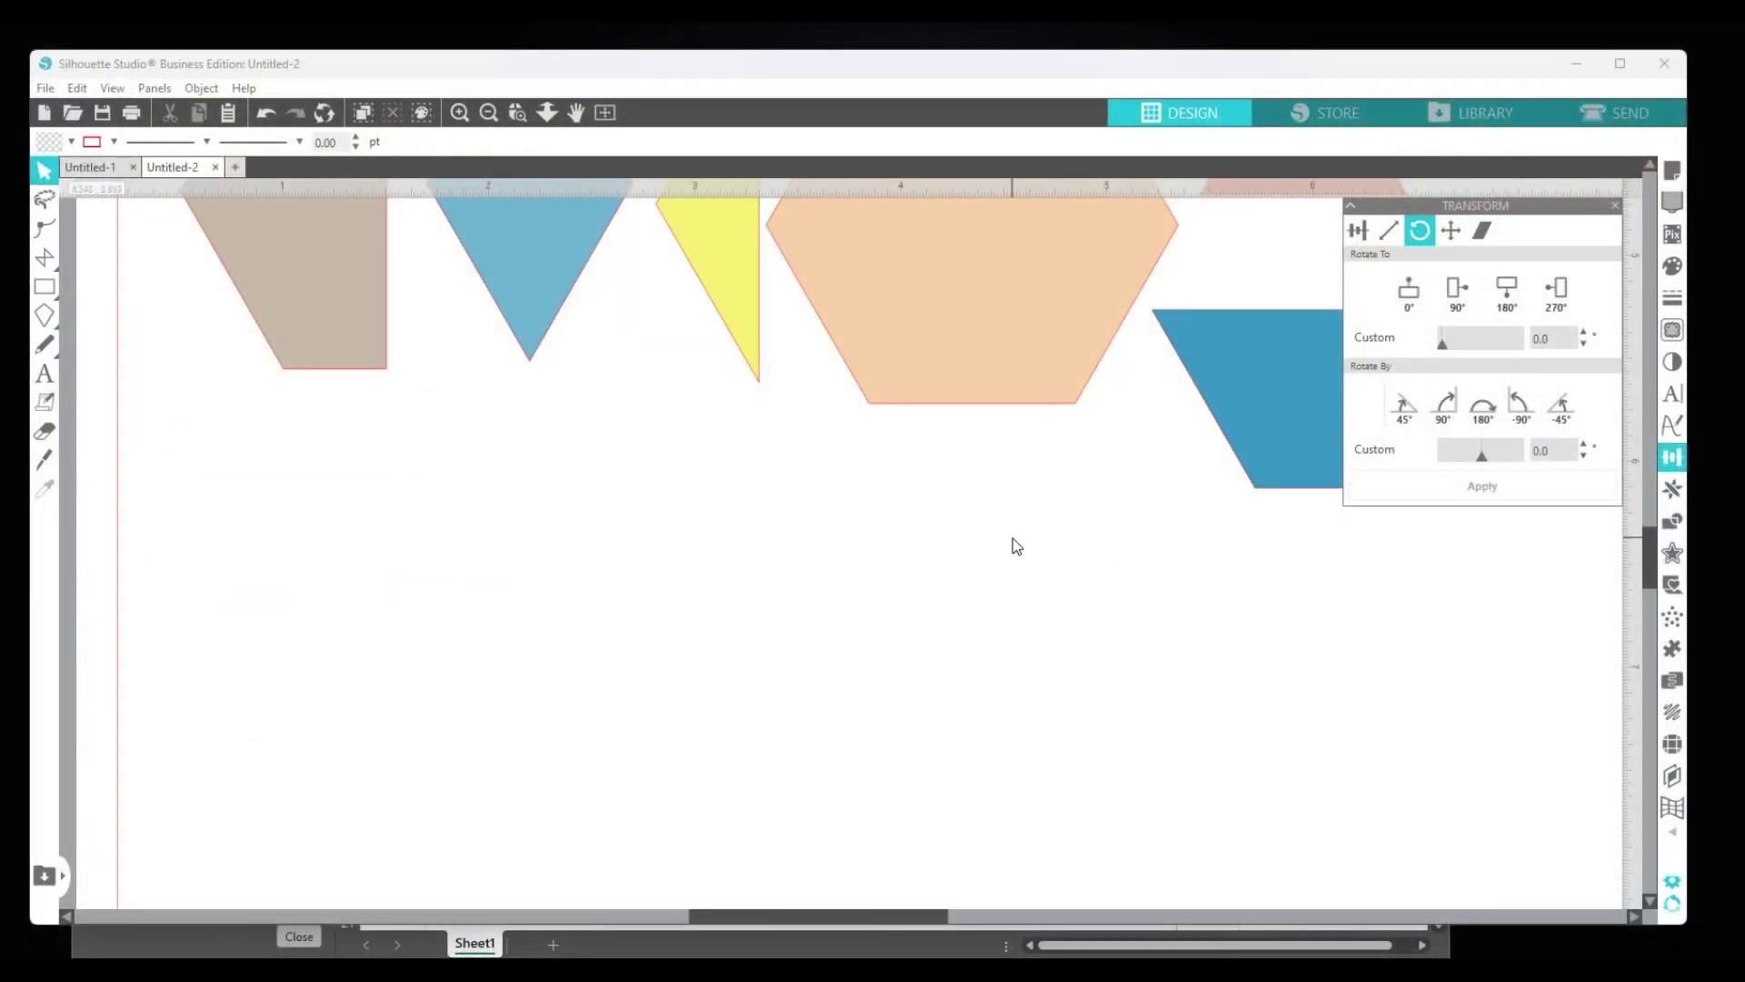
Examine the orange kite in Untitled-1, shifting it slightly away from the hexagon outline, and return to Untitled-2.
click(113, 175)
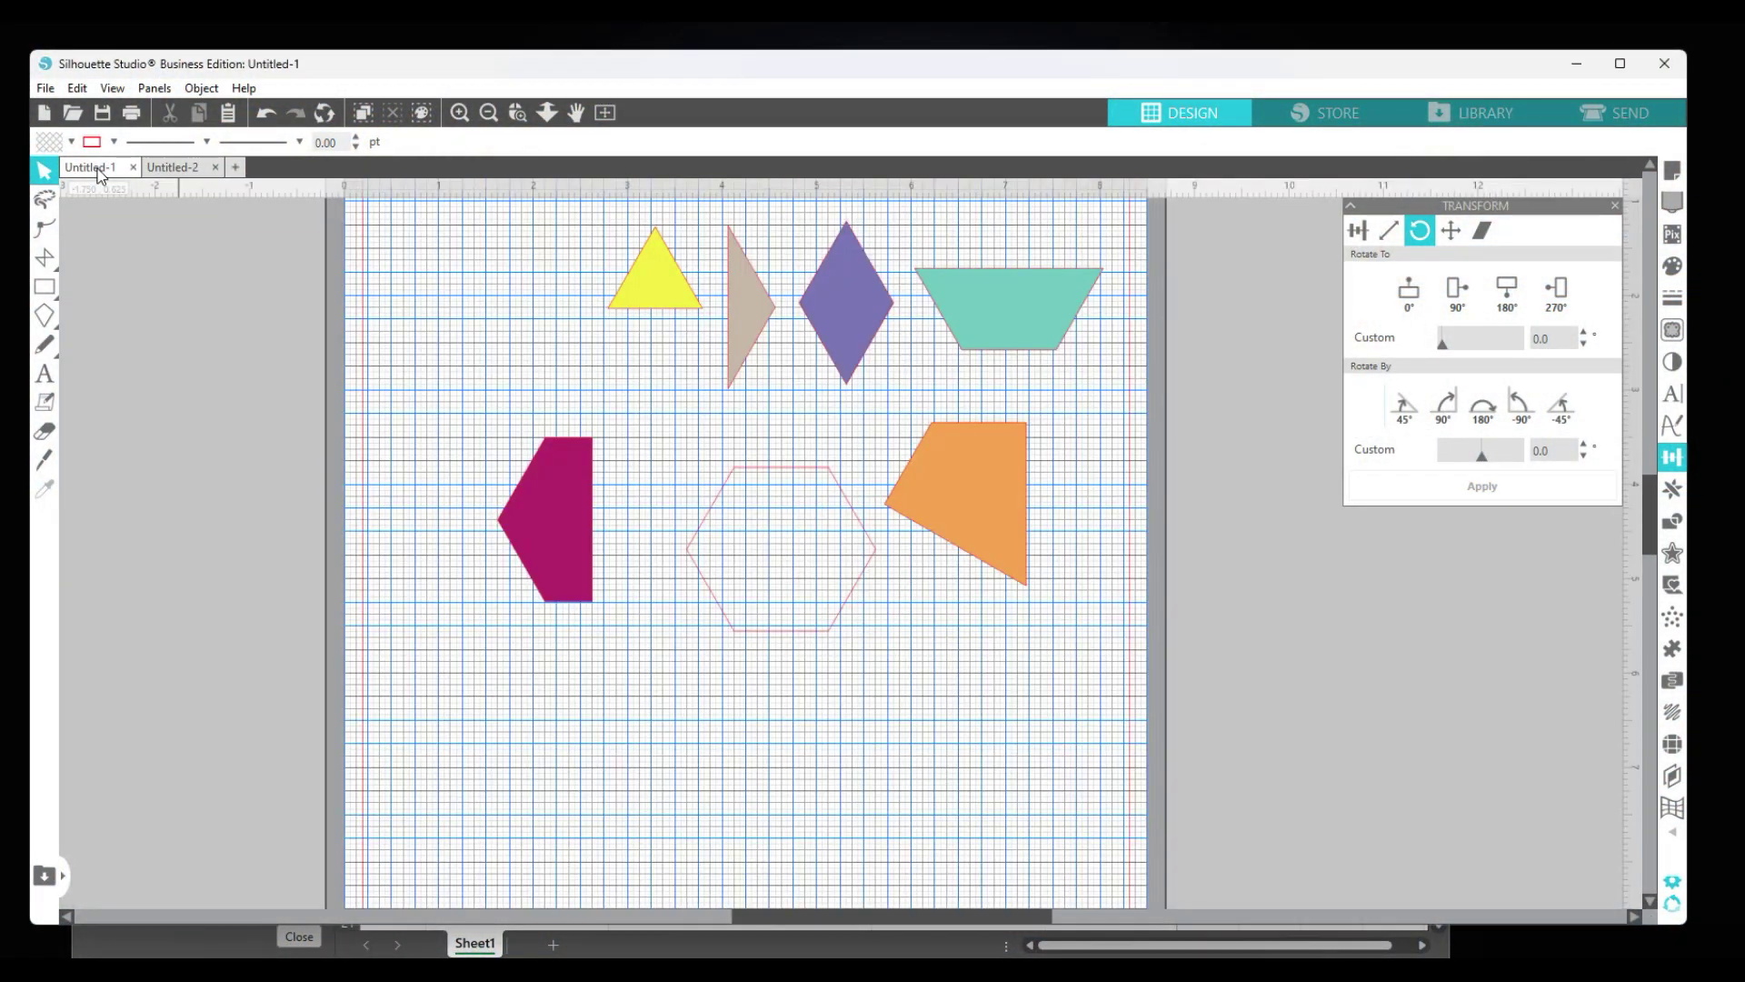
double_click(995, 508)
drag(995, 509, 1006, 520)
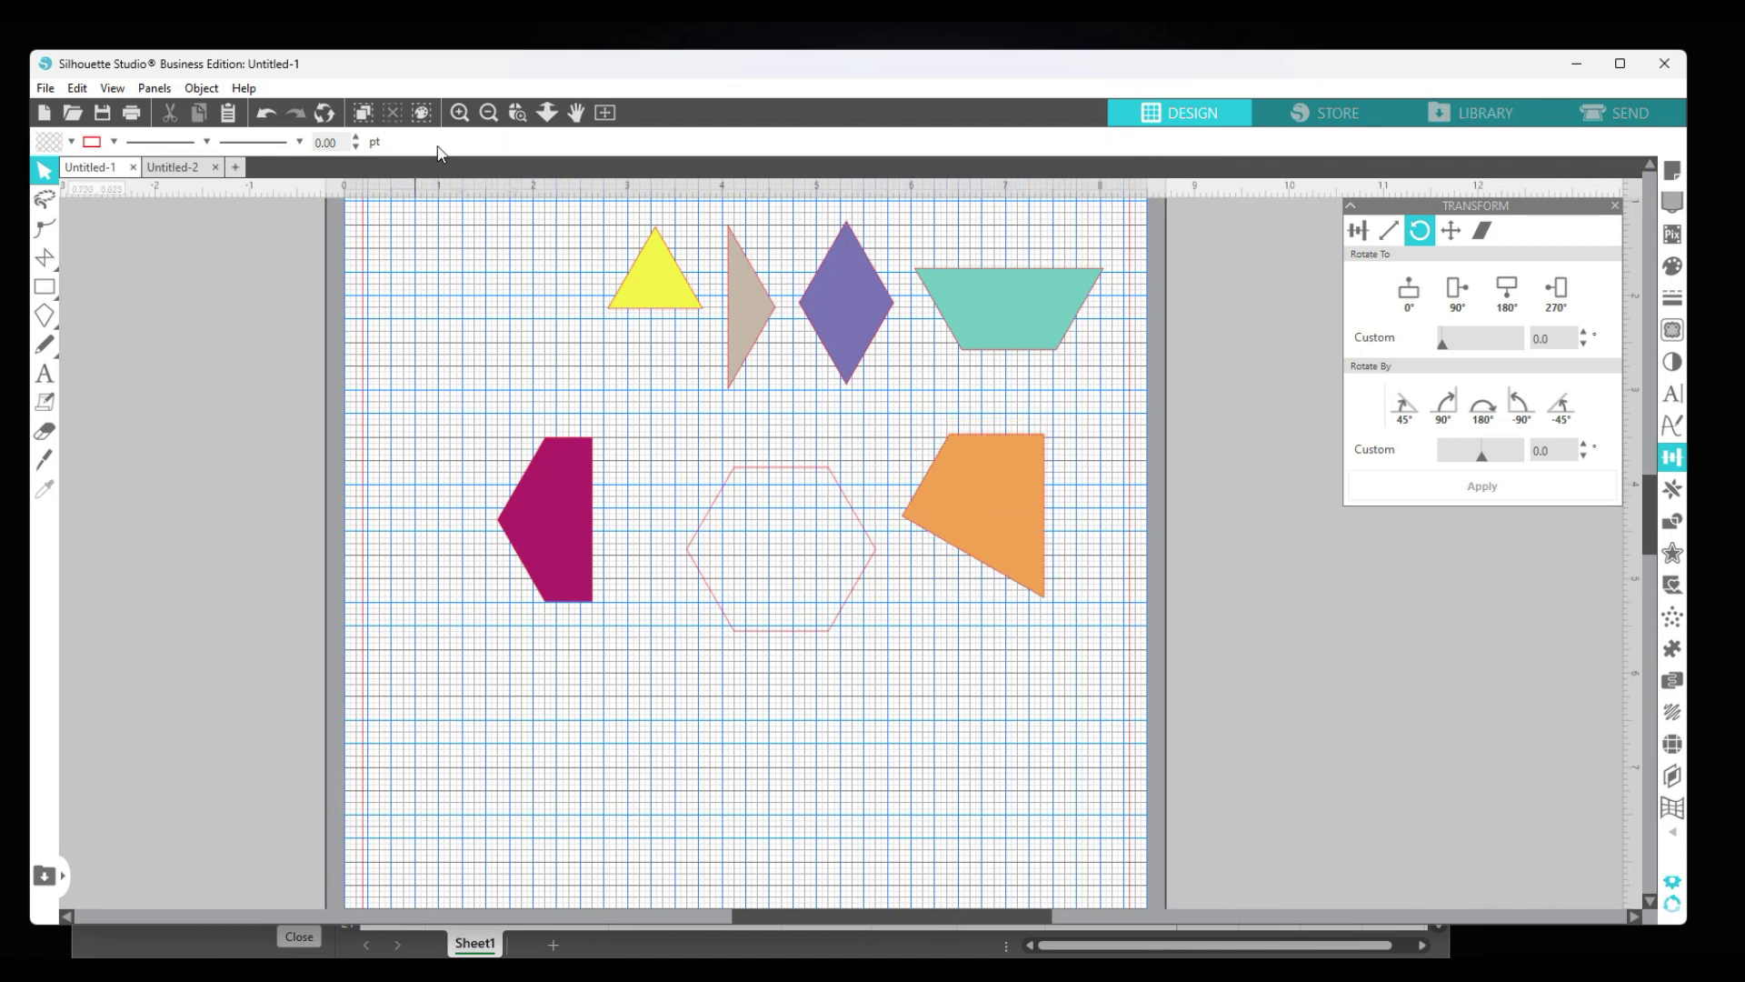
click(181, 167)
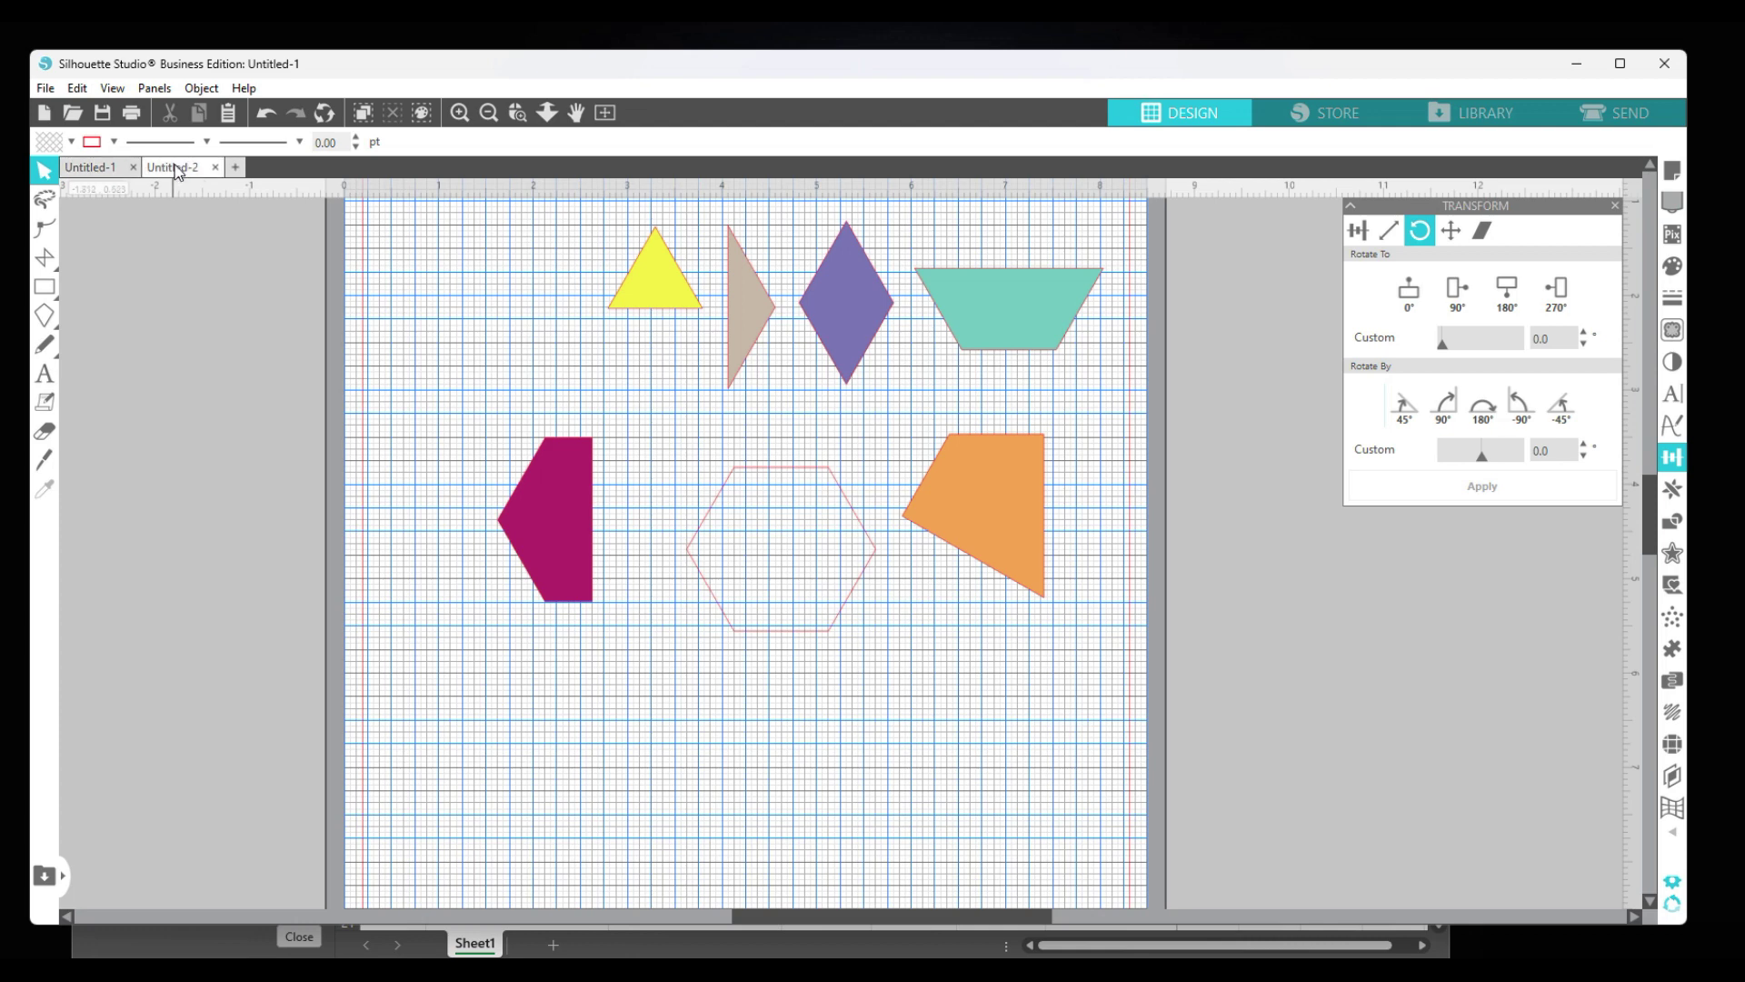
Show the grid in Untitled-2 and turn on snapping to it.
click(44, 316)
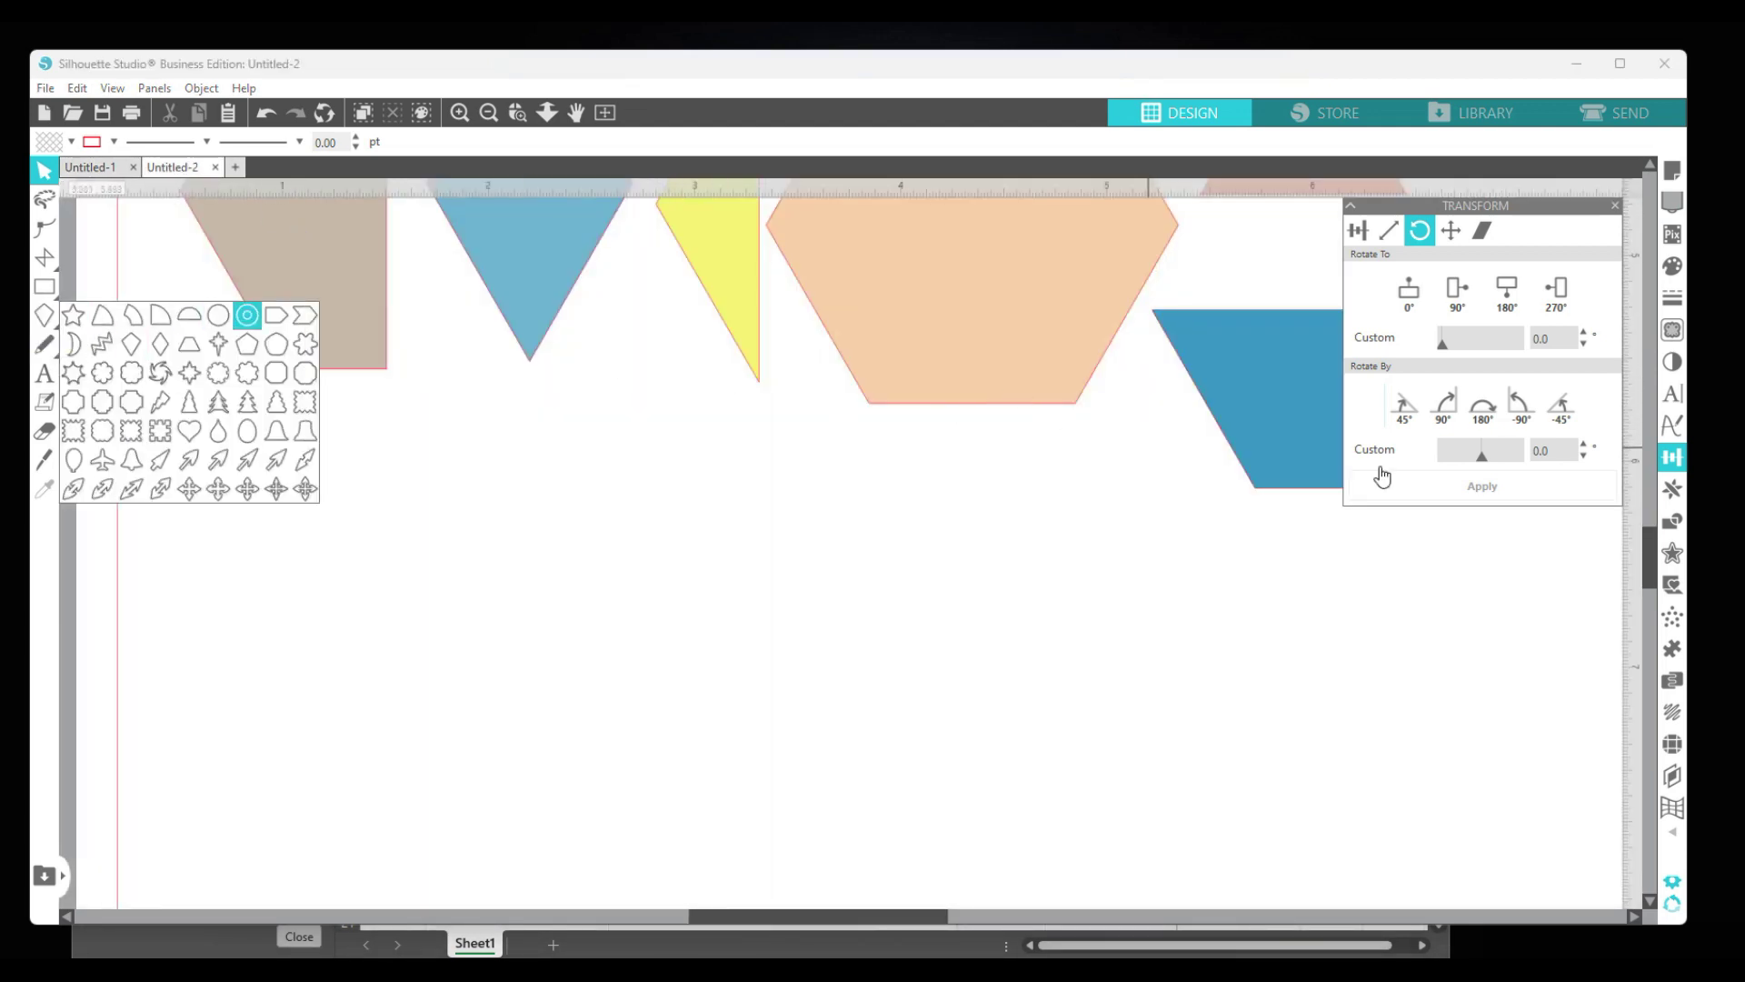
drag(1646, 564, 1645, 538)
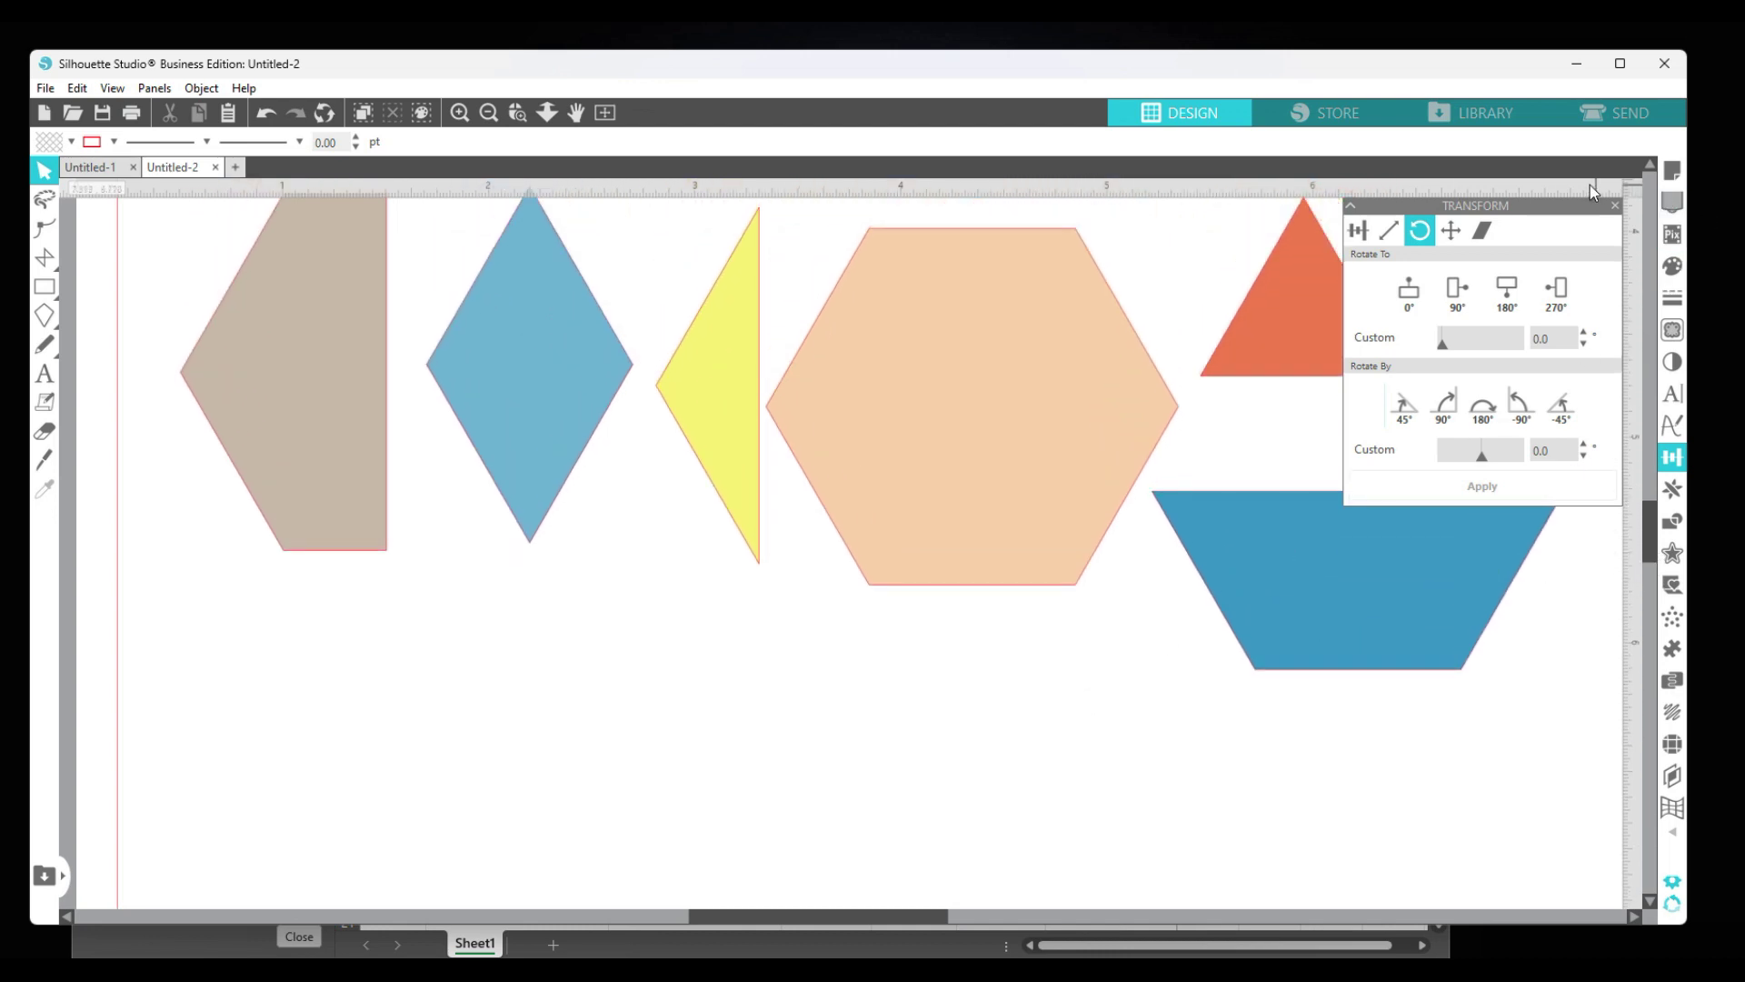
click(1675, 173)
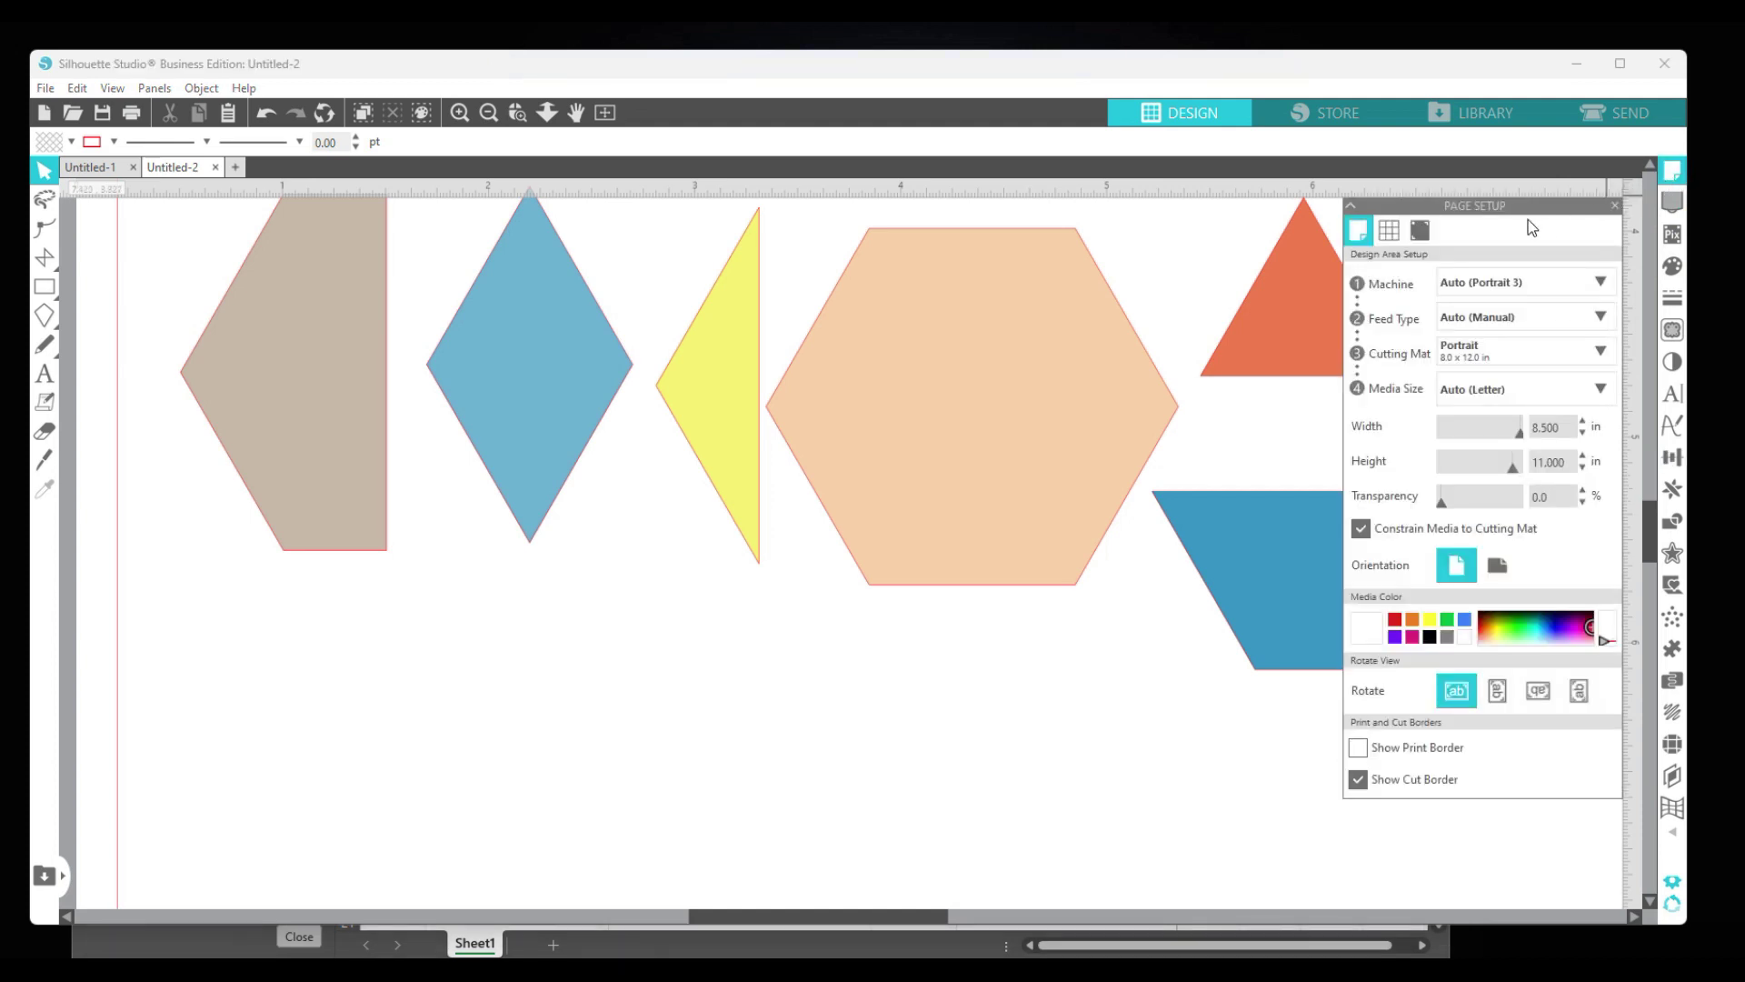
click(1388, 235)
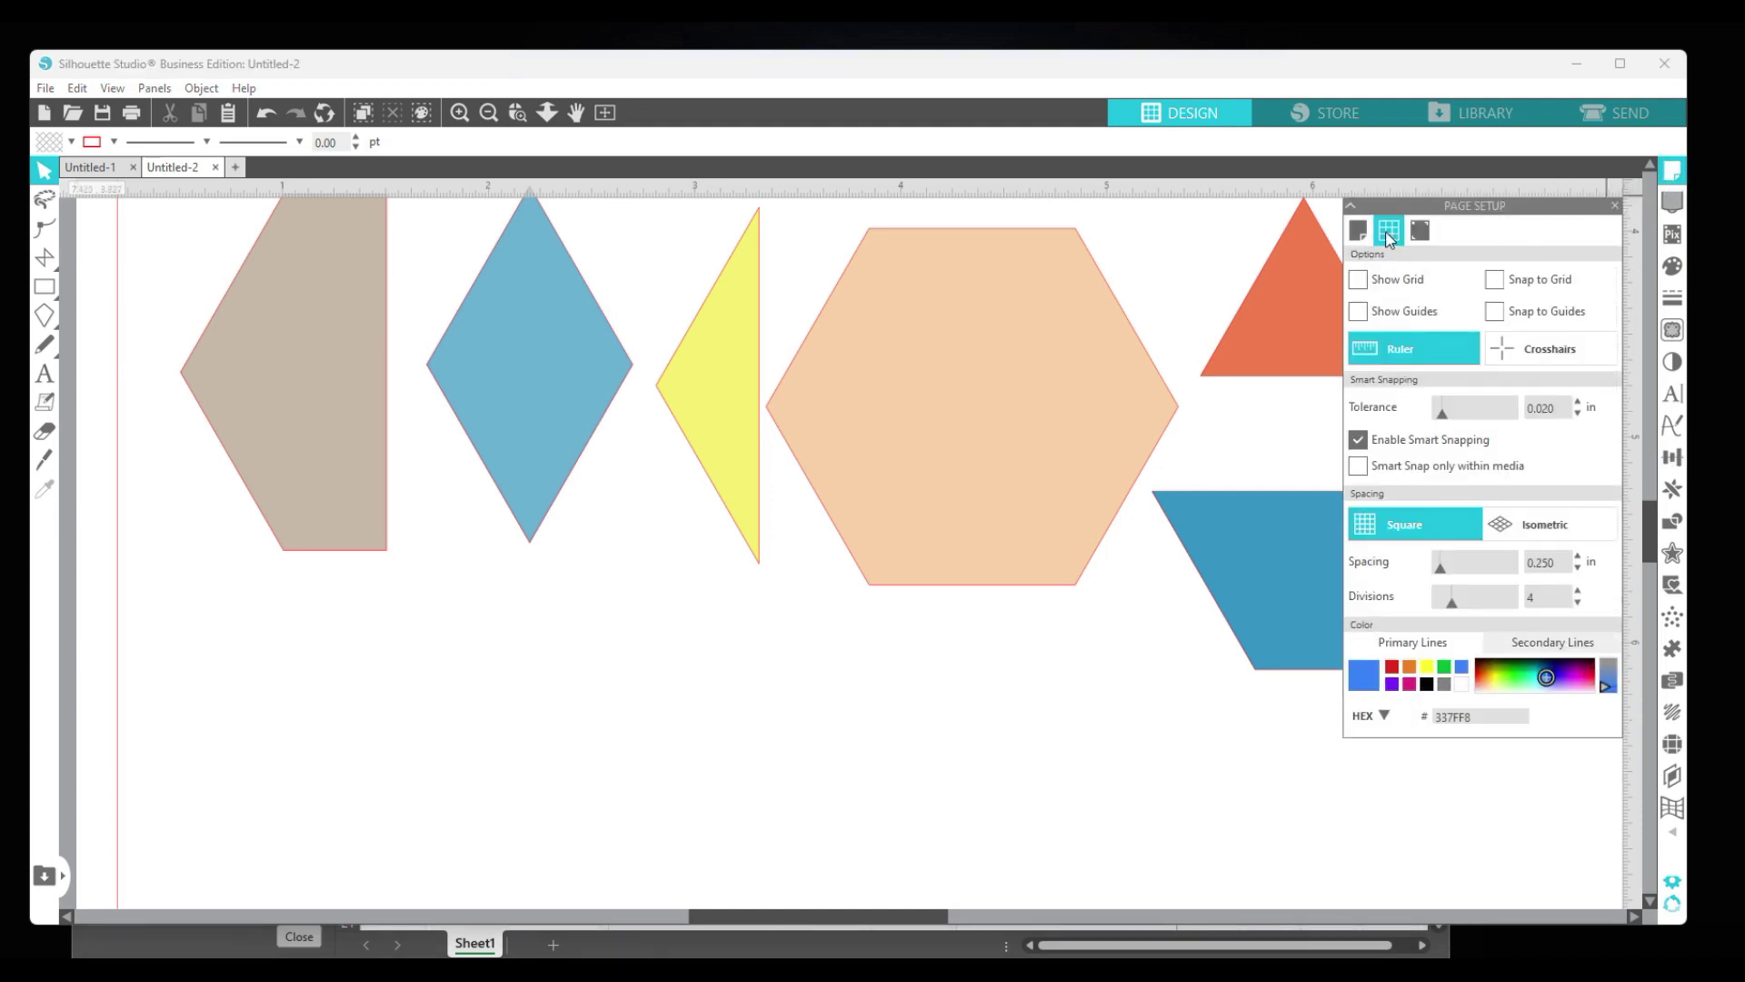
click(1498, 282)
click(1358, 280)
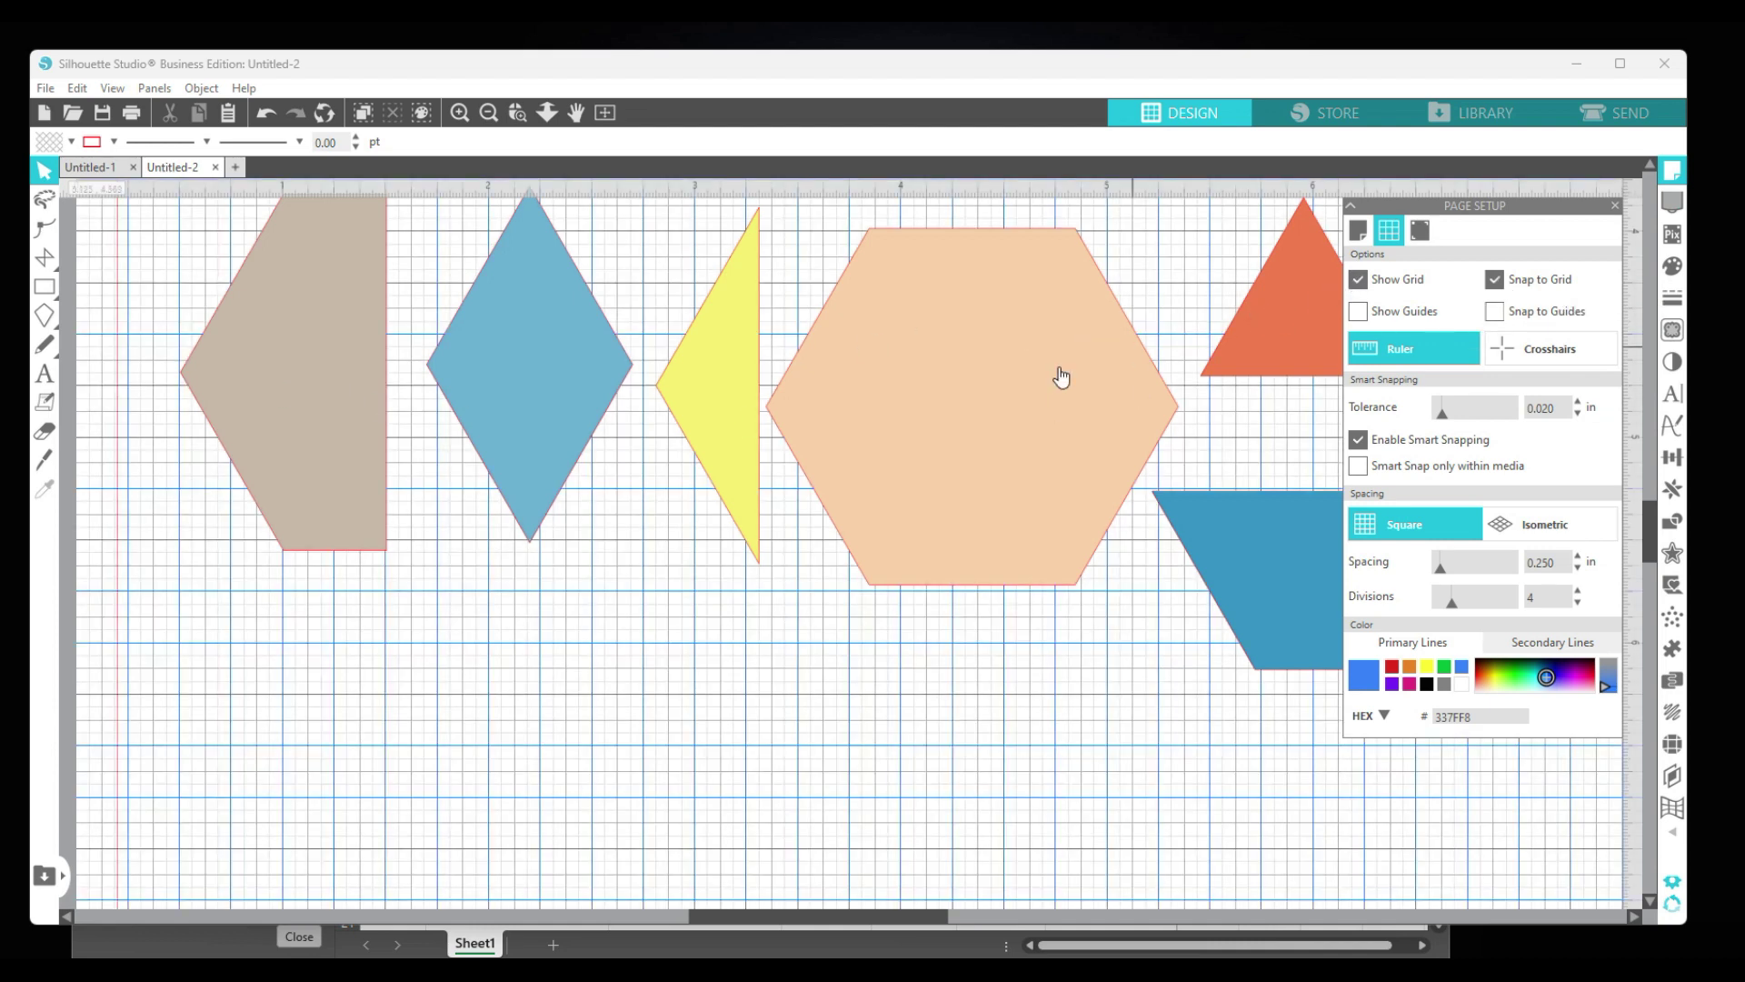
Draw a kite below the yellow half-diamond and set its size to 1.732 in wide by 2 in high.
click(46, 319)
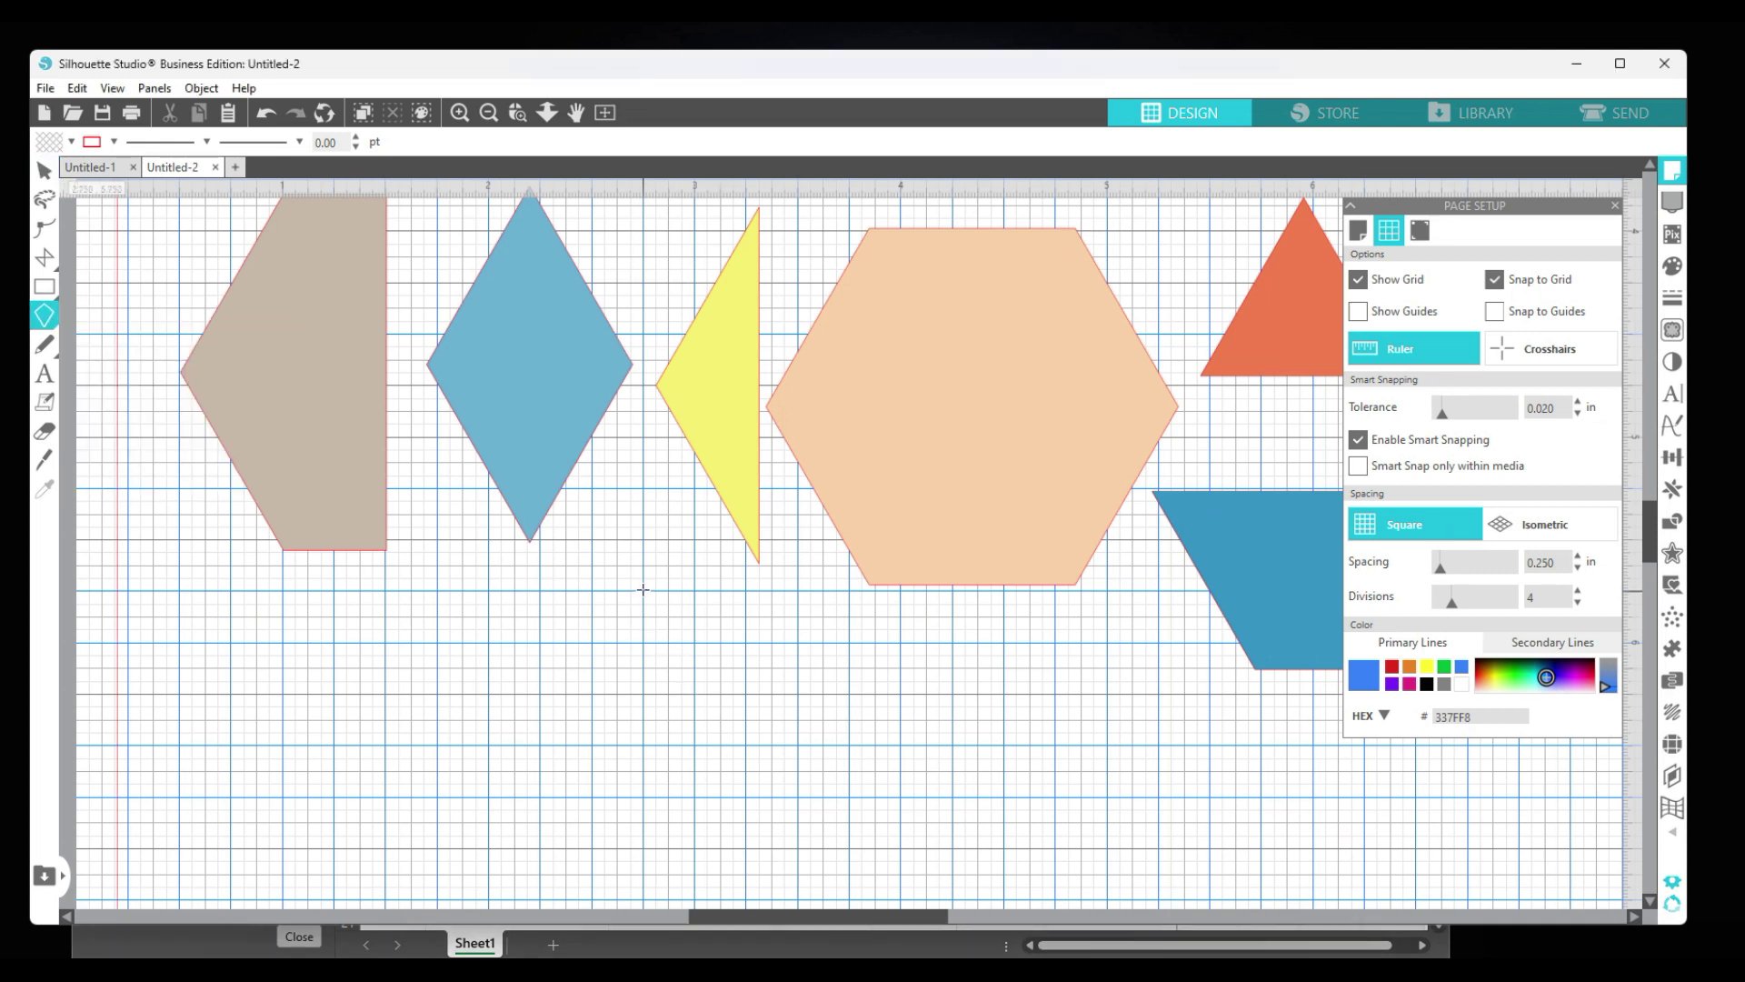
drag(644, 596, 644, 755)
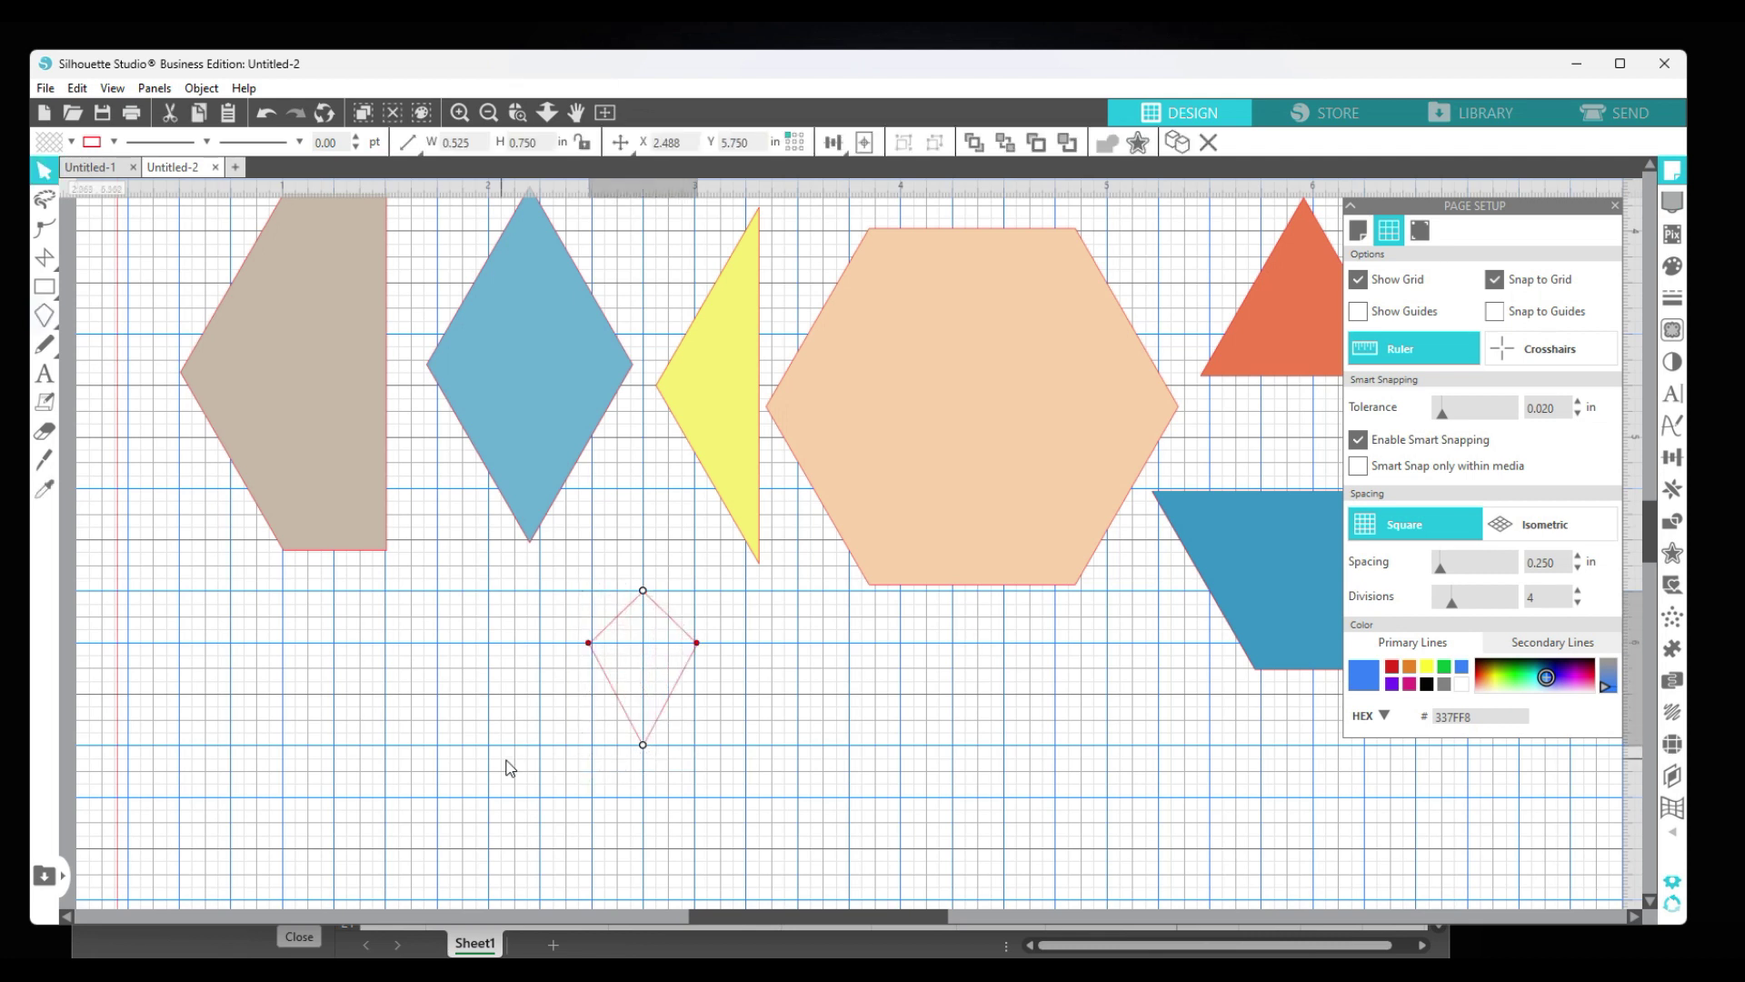
click(622, 730)
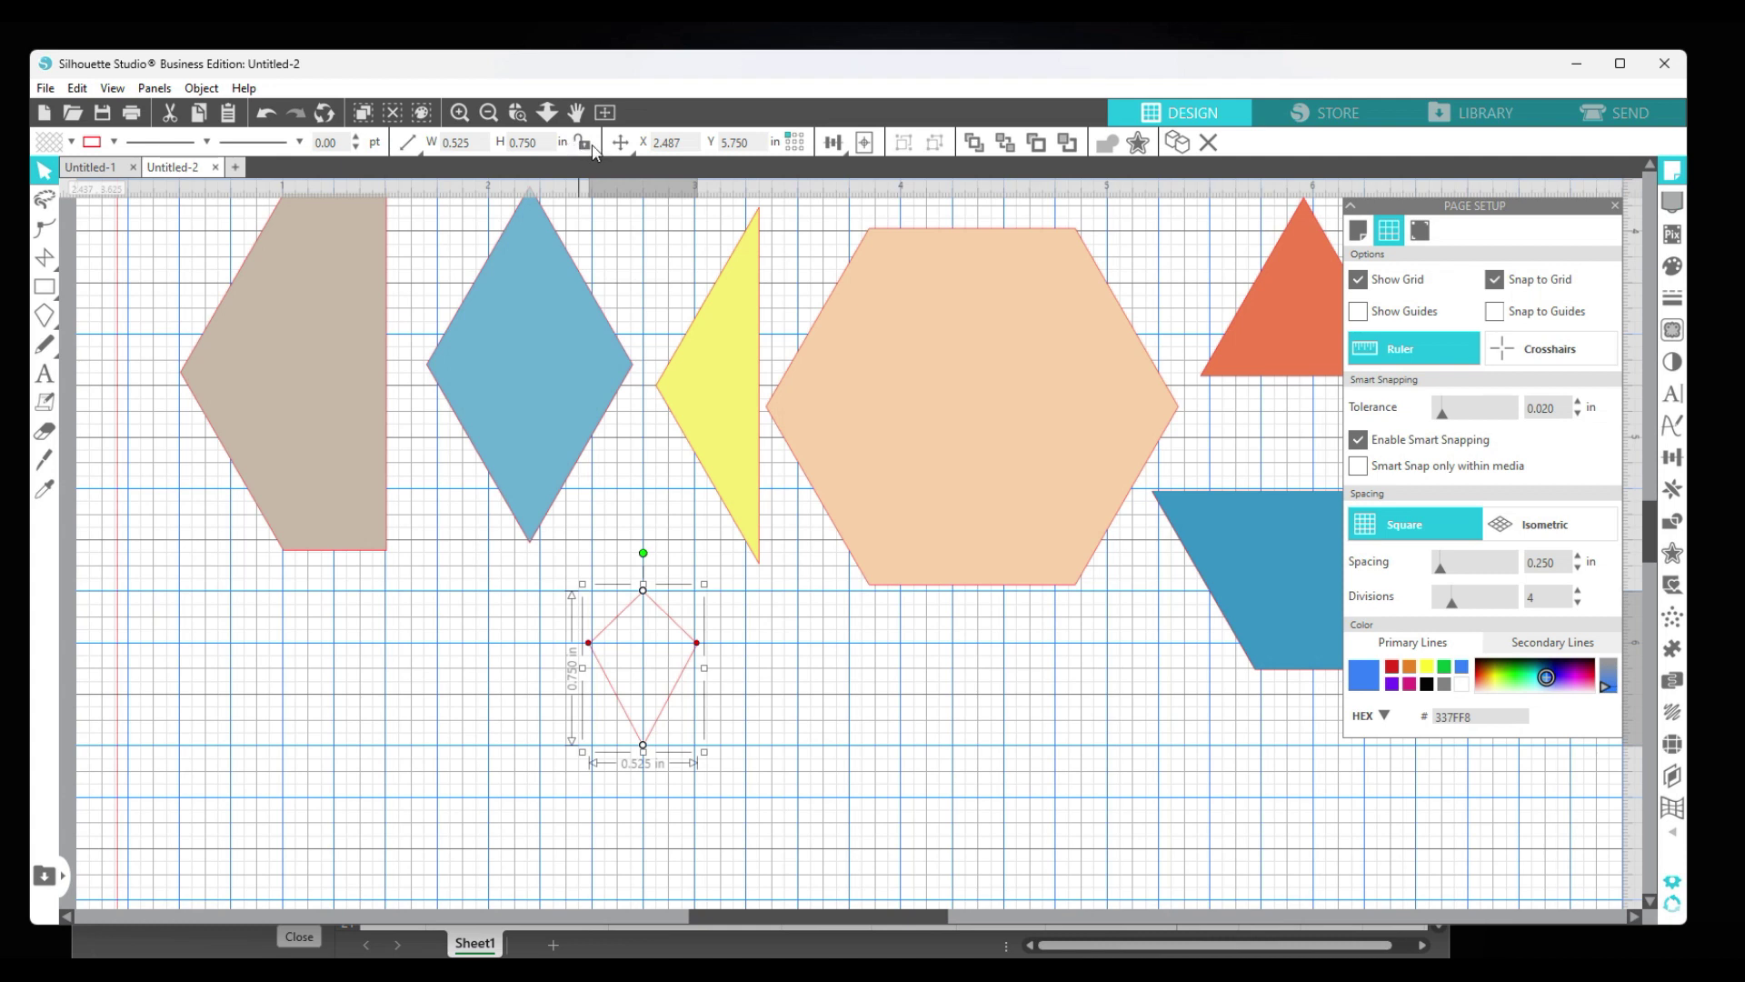
click(477, 142)
text(1.732)
click(506, 141)
text(2)
key(Return)
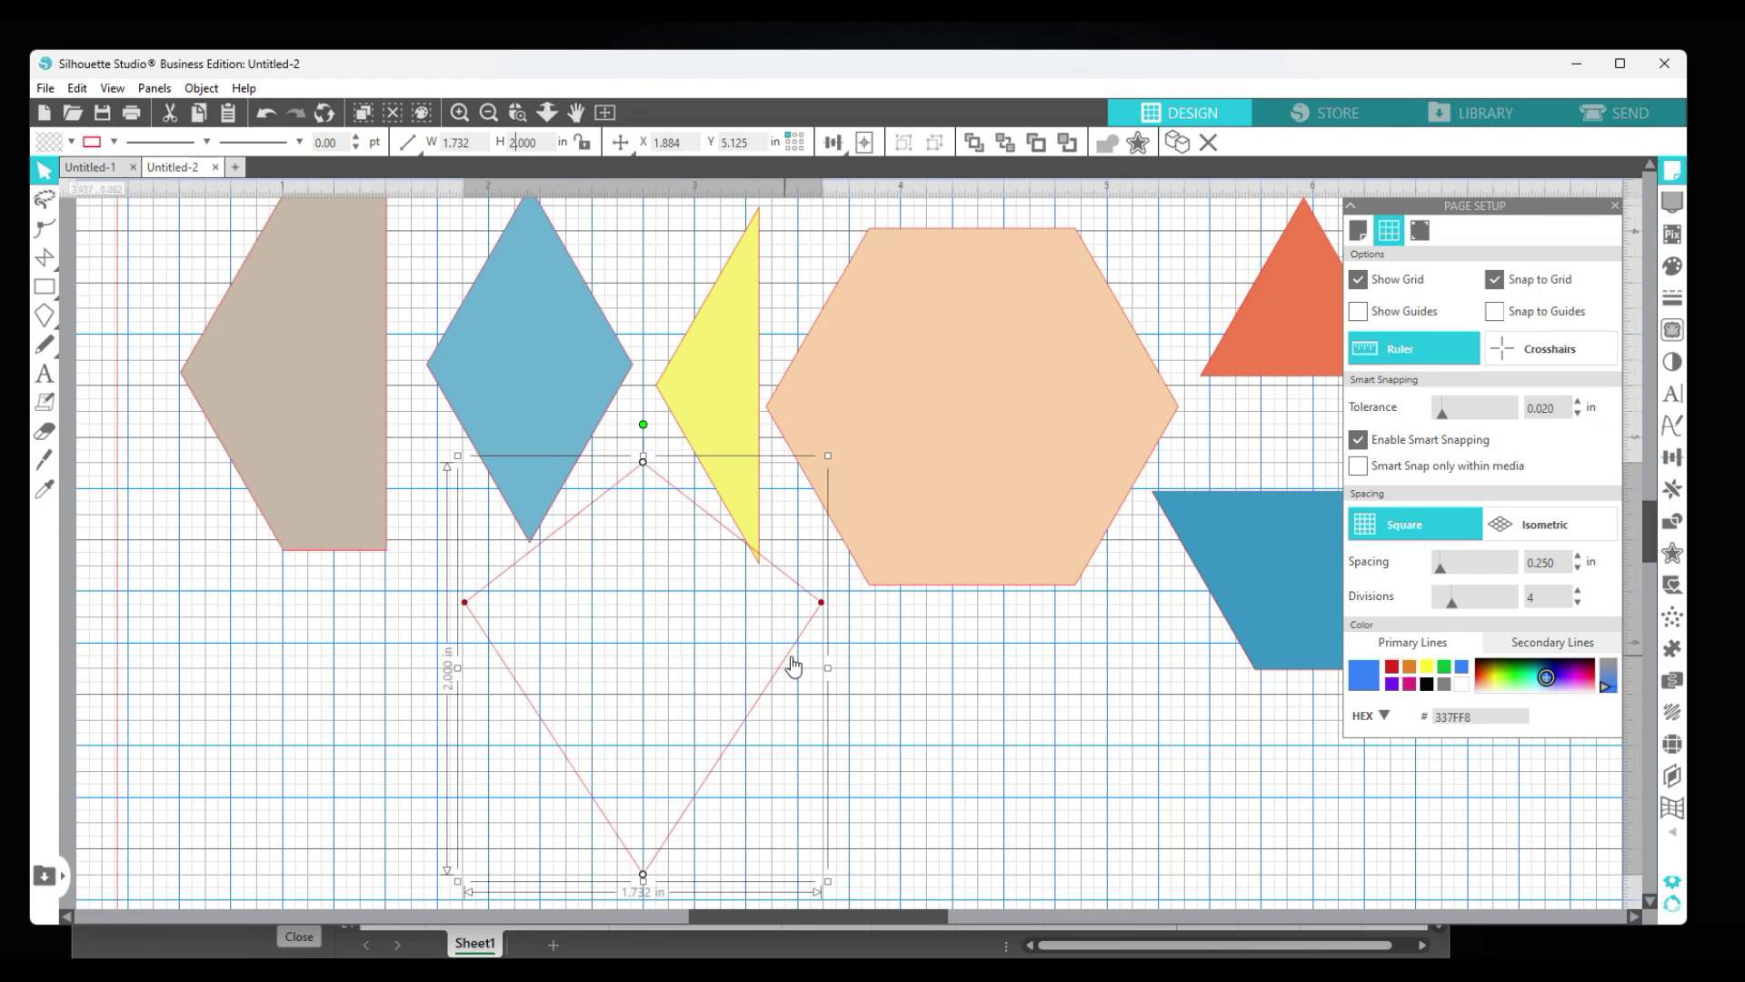
Move the kite over the peach hexagon, rotate it to 30 degrees, and fit its end points to opposite hexagon corners.
drag(791, 664, 1086, 522)
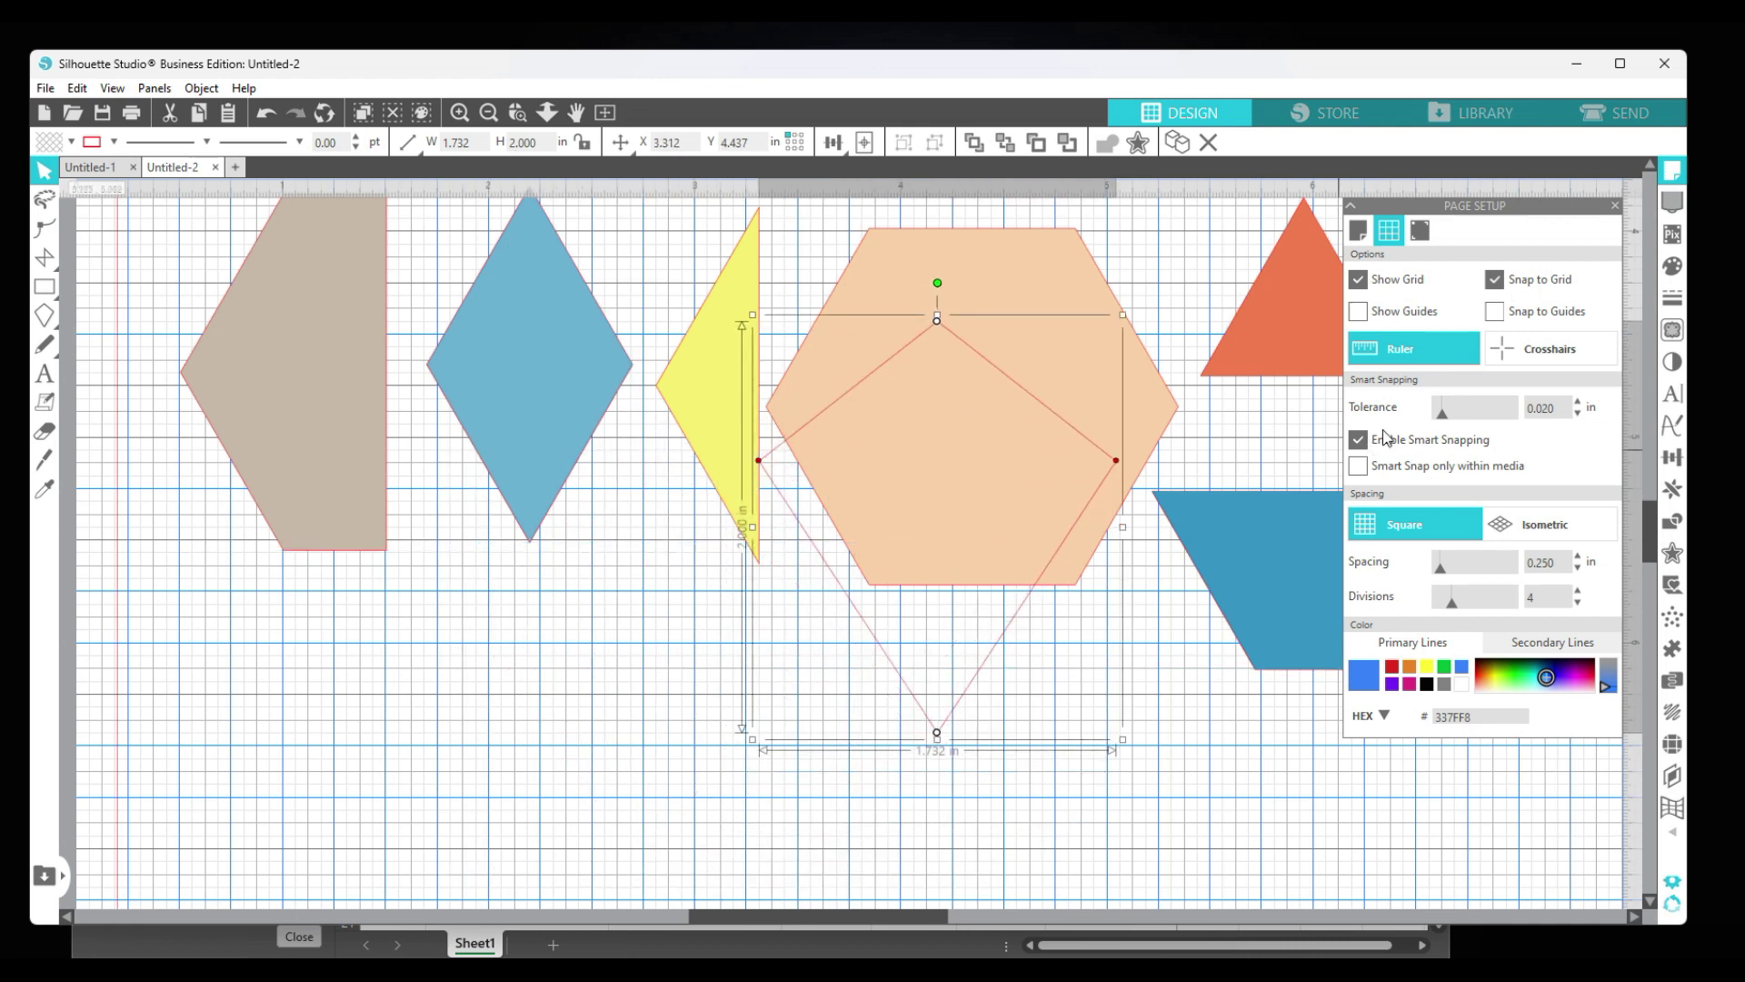
click(1673, 459)
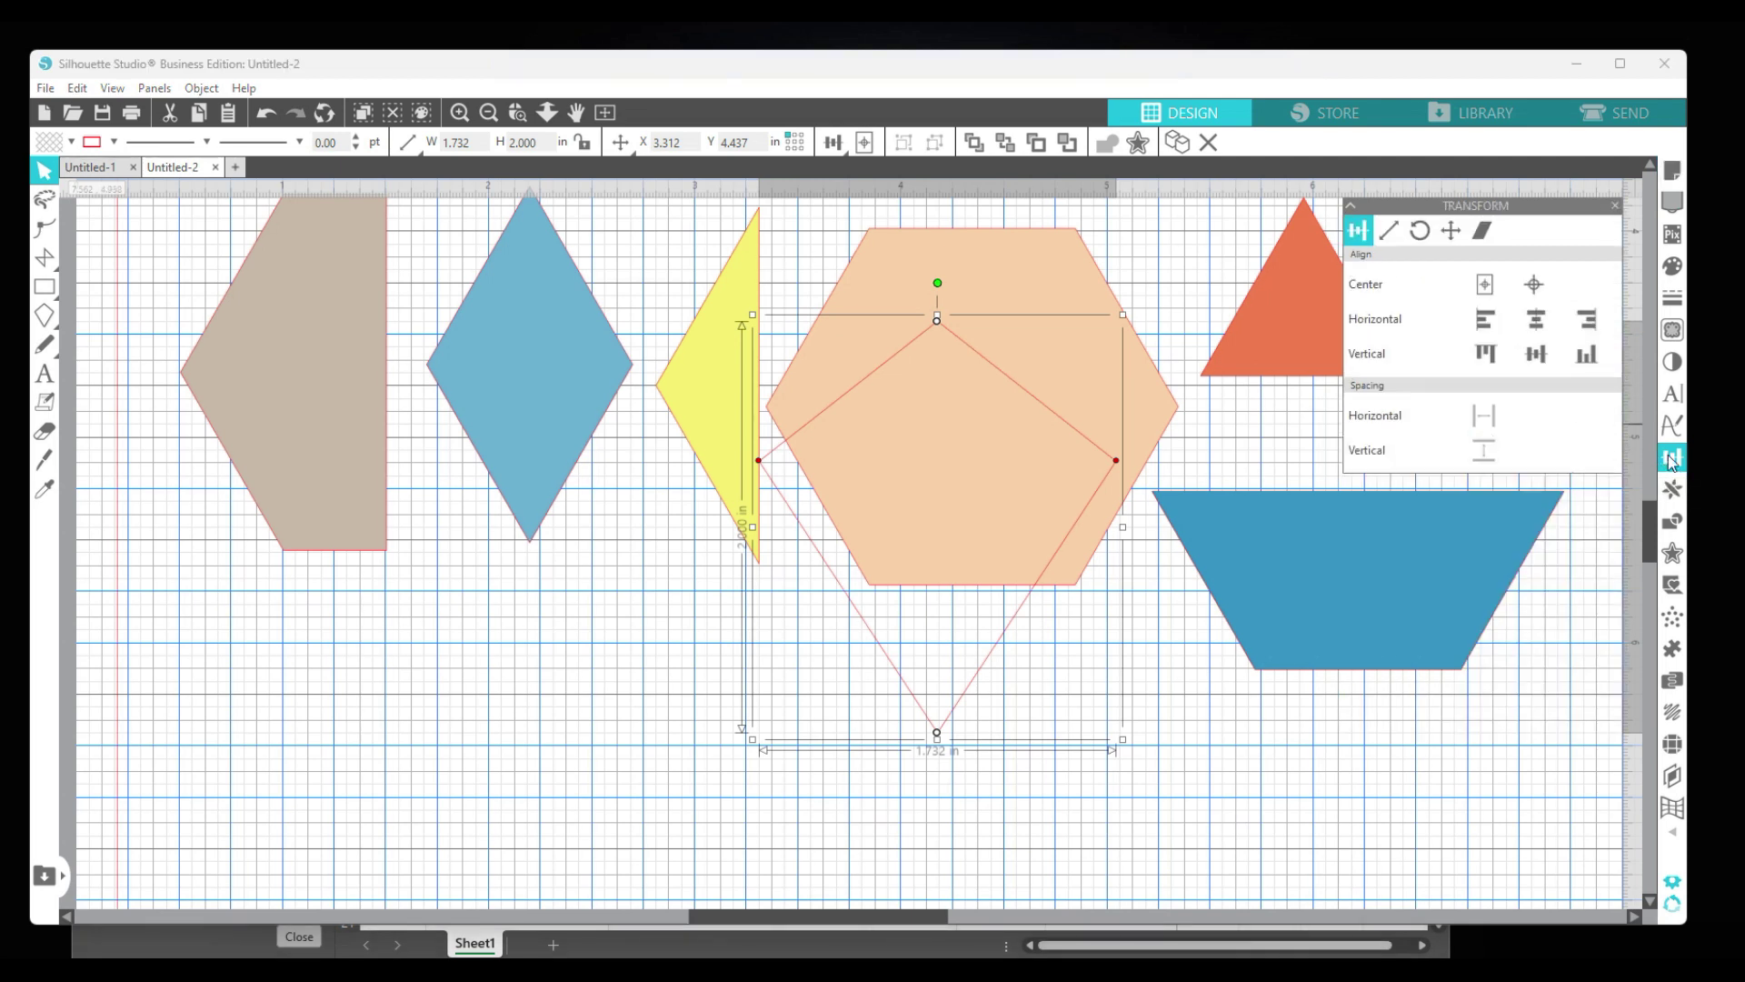
click(1421, 230)
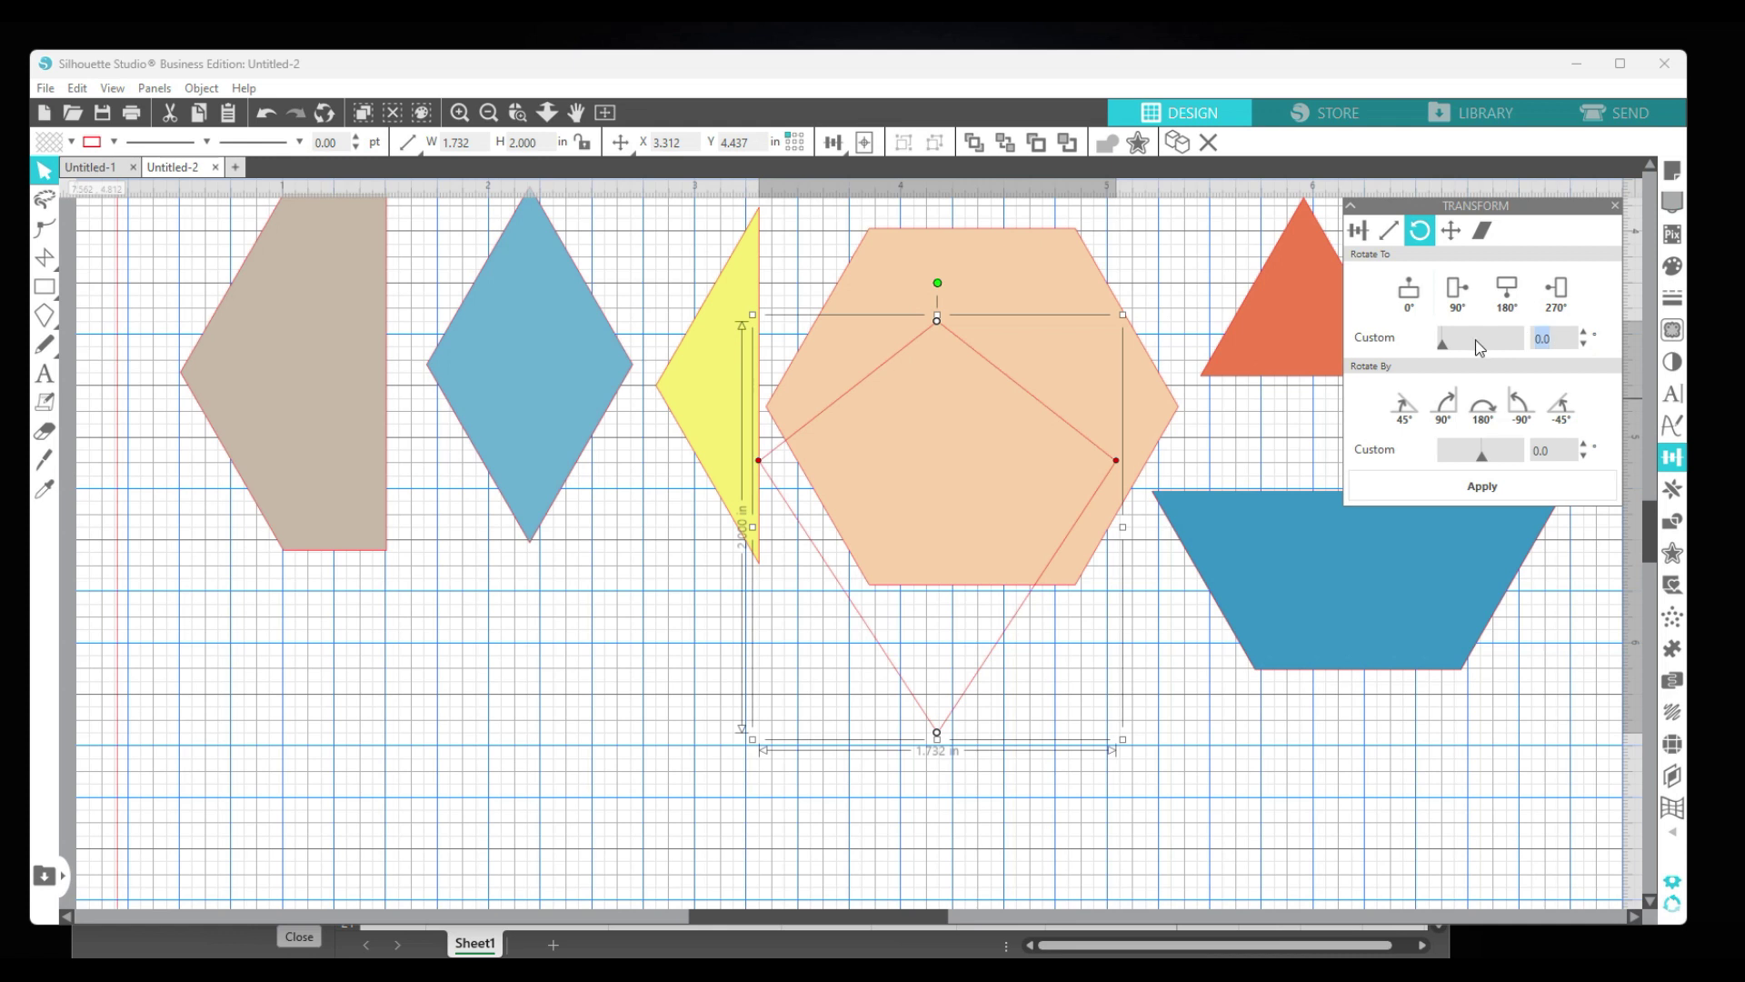
key(Return)
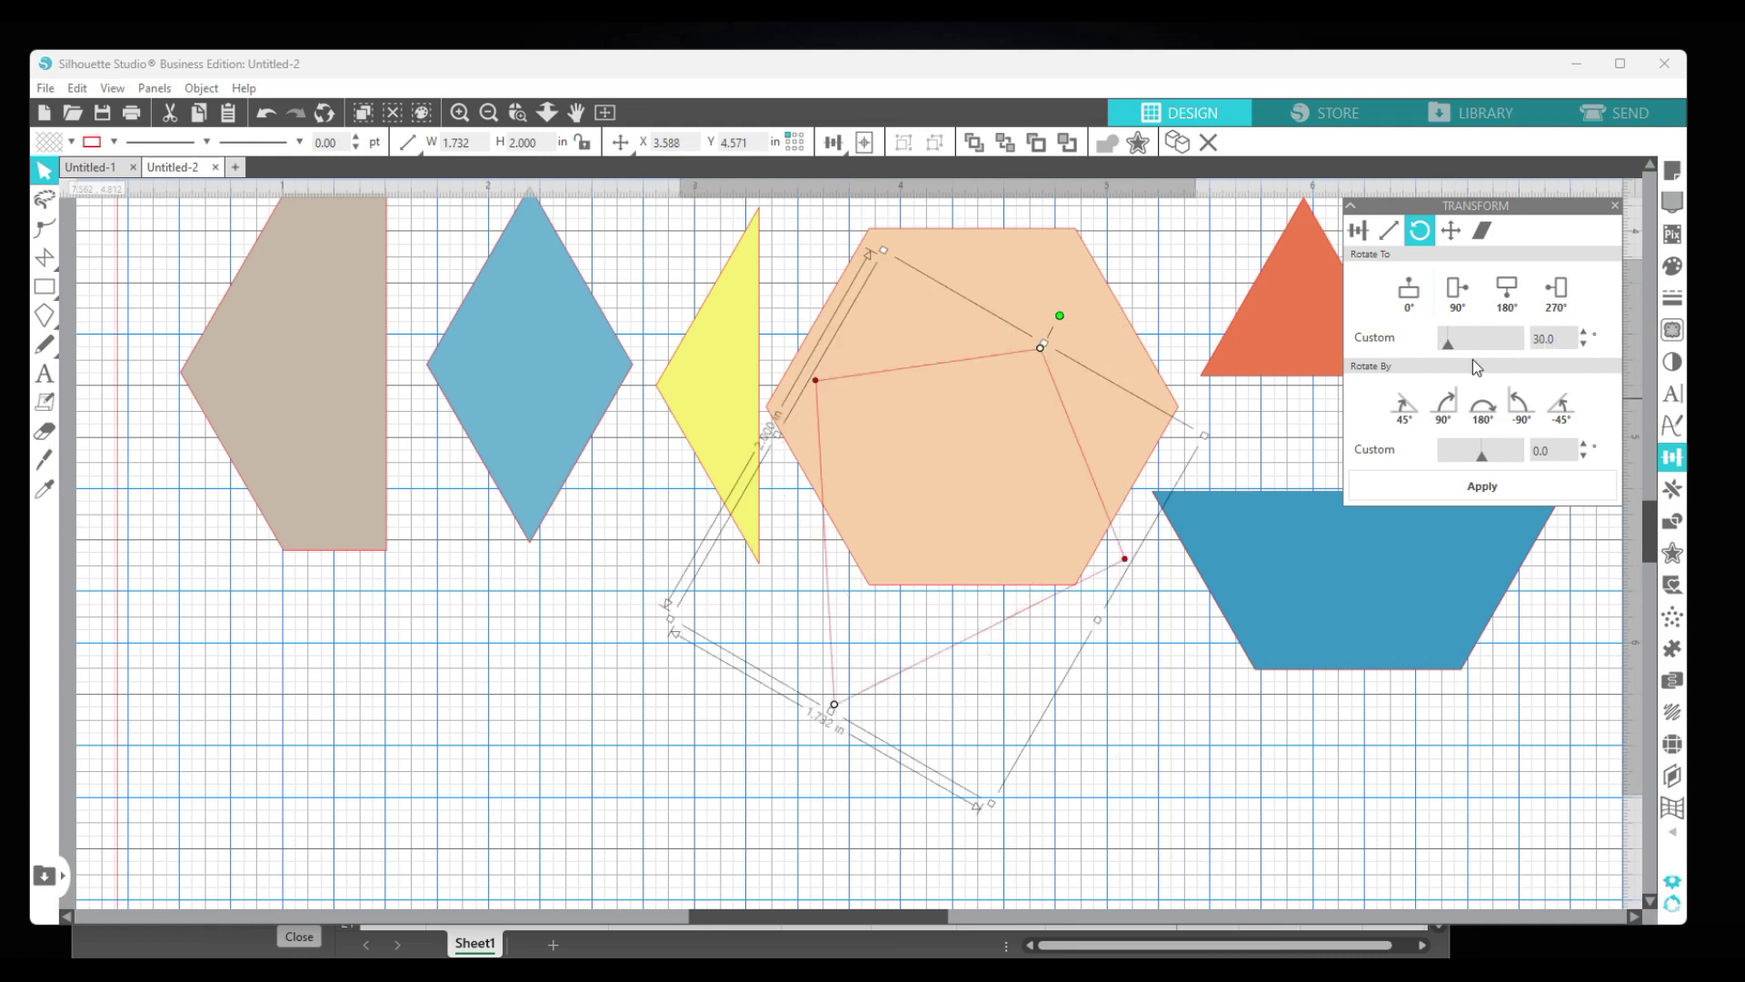
drag(1052, 612, 1078, 489)
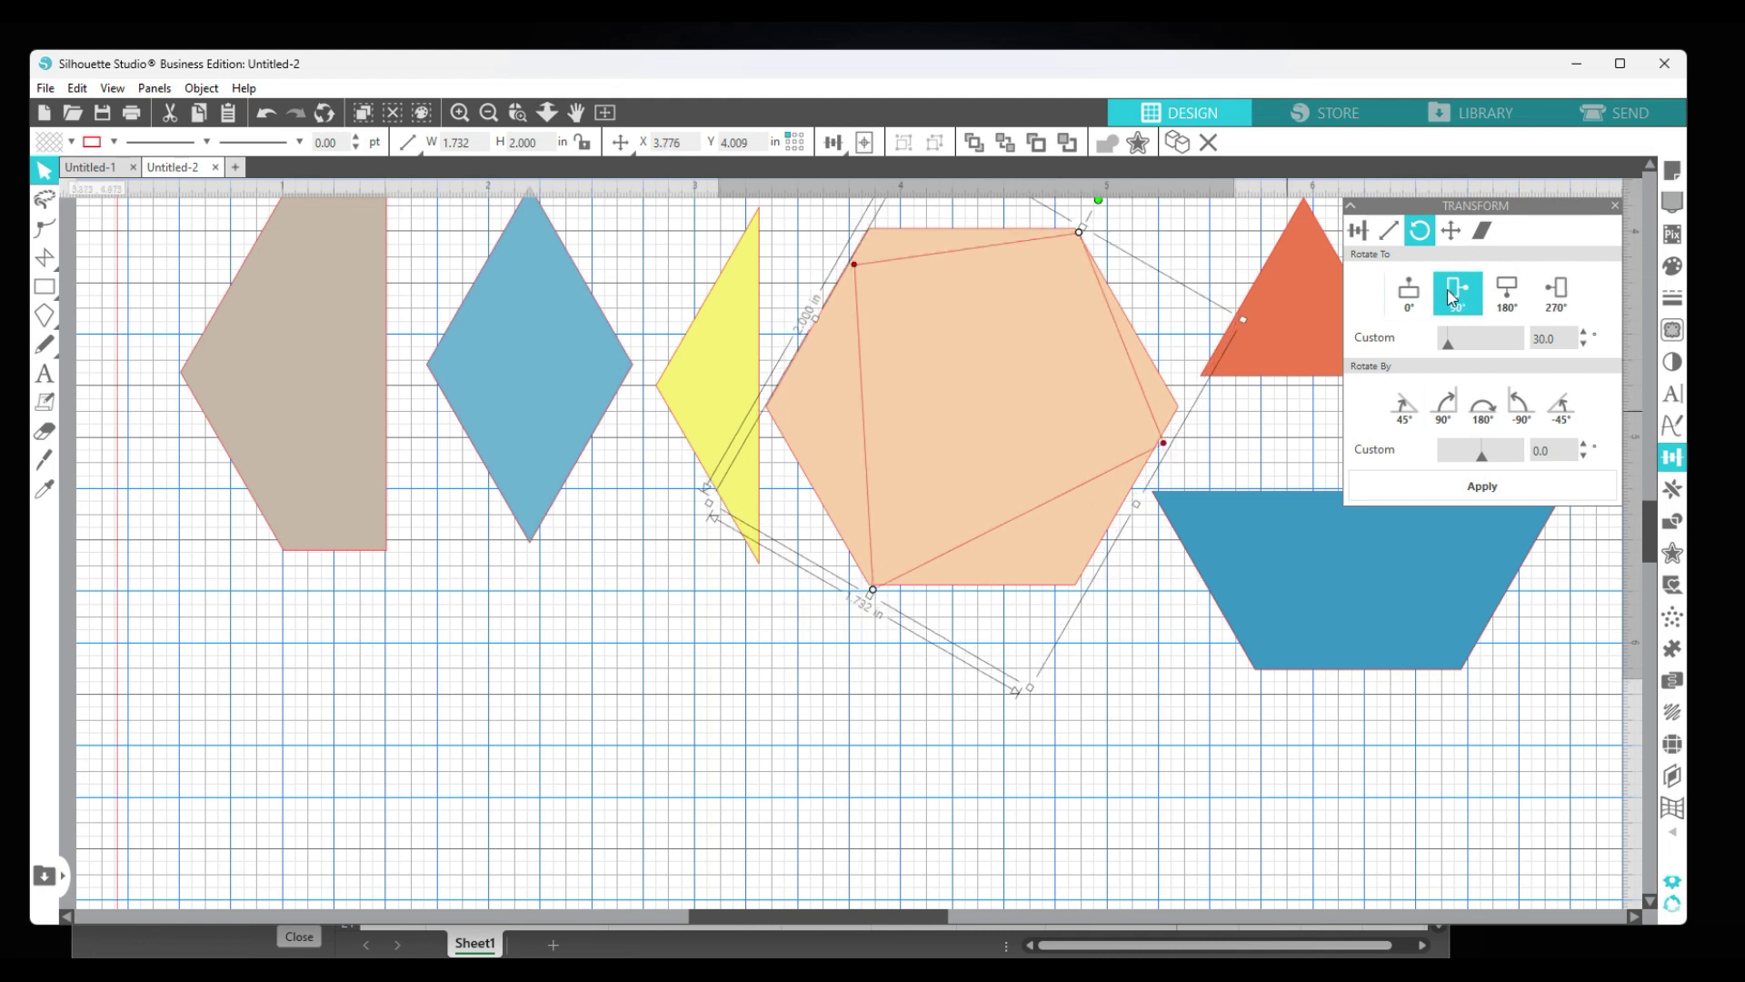
Turn off grid snapping and hide the grid.
click(1674, 177)
click(1399, 230)
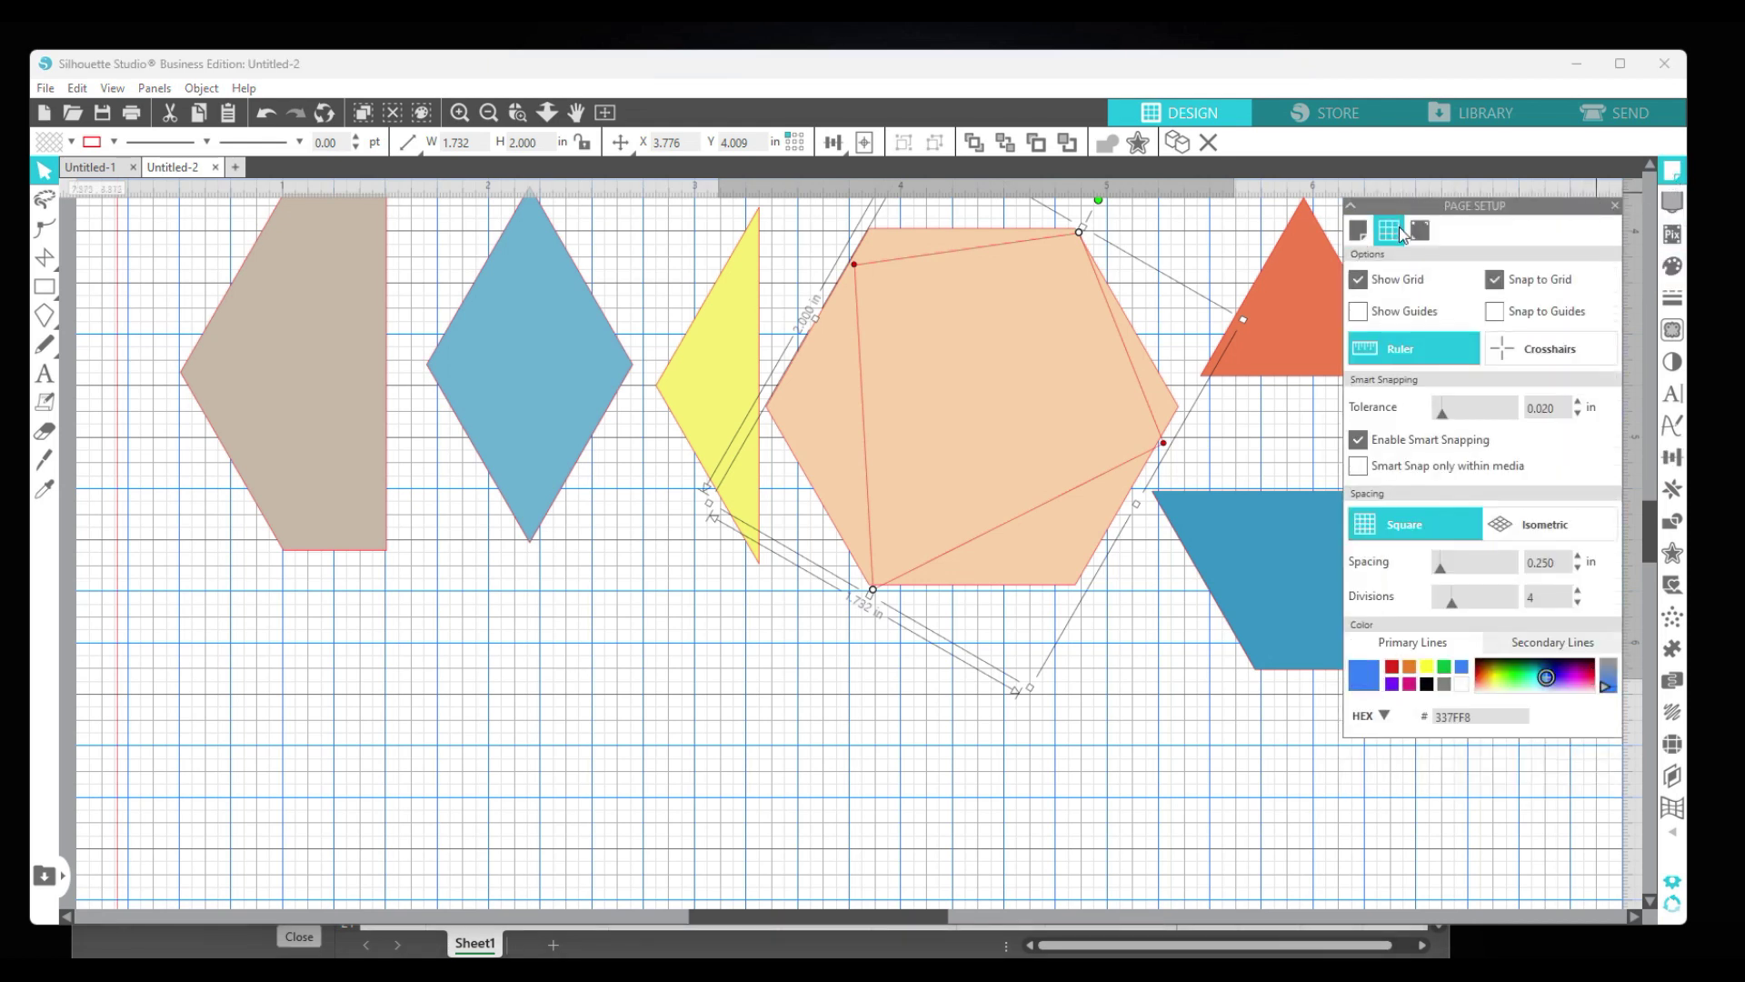
click(1494, 280)
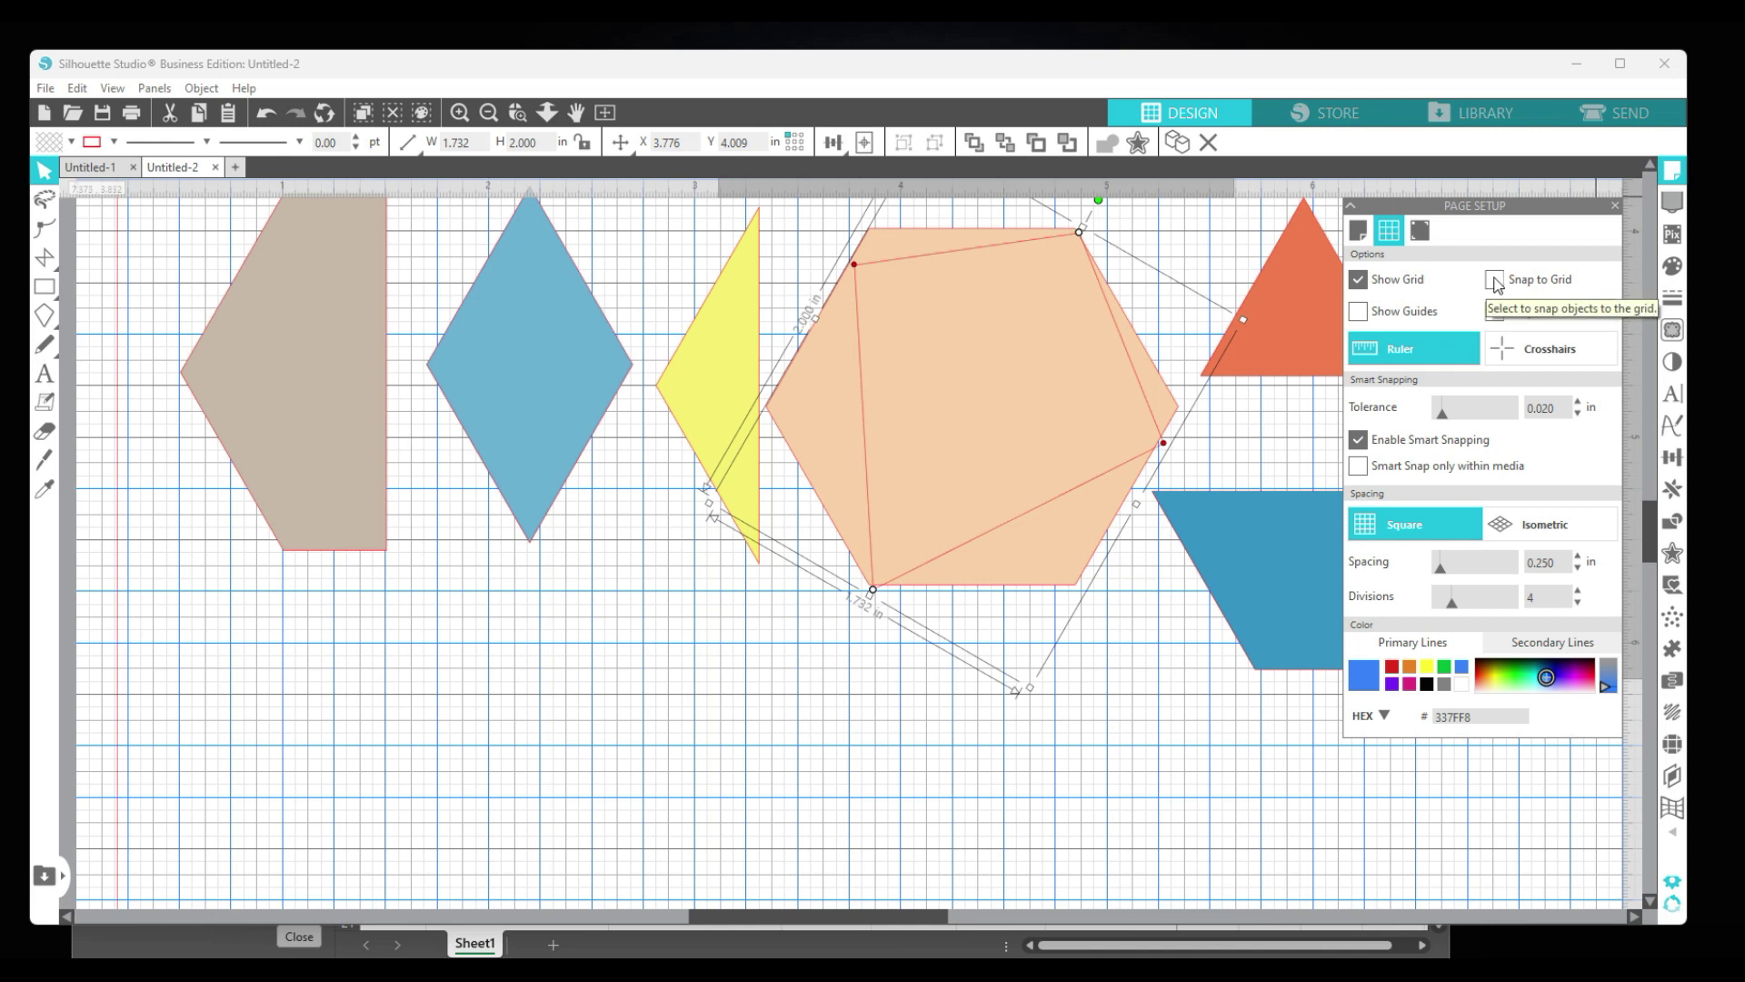
click(1358, 282)
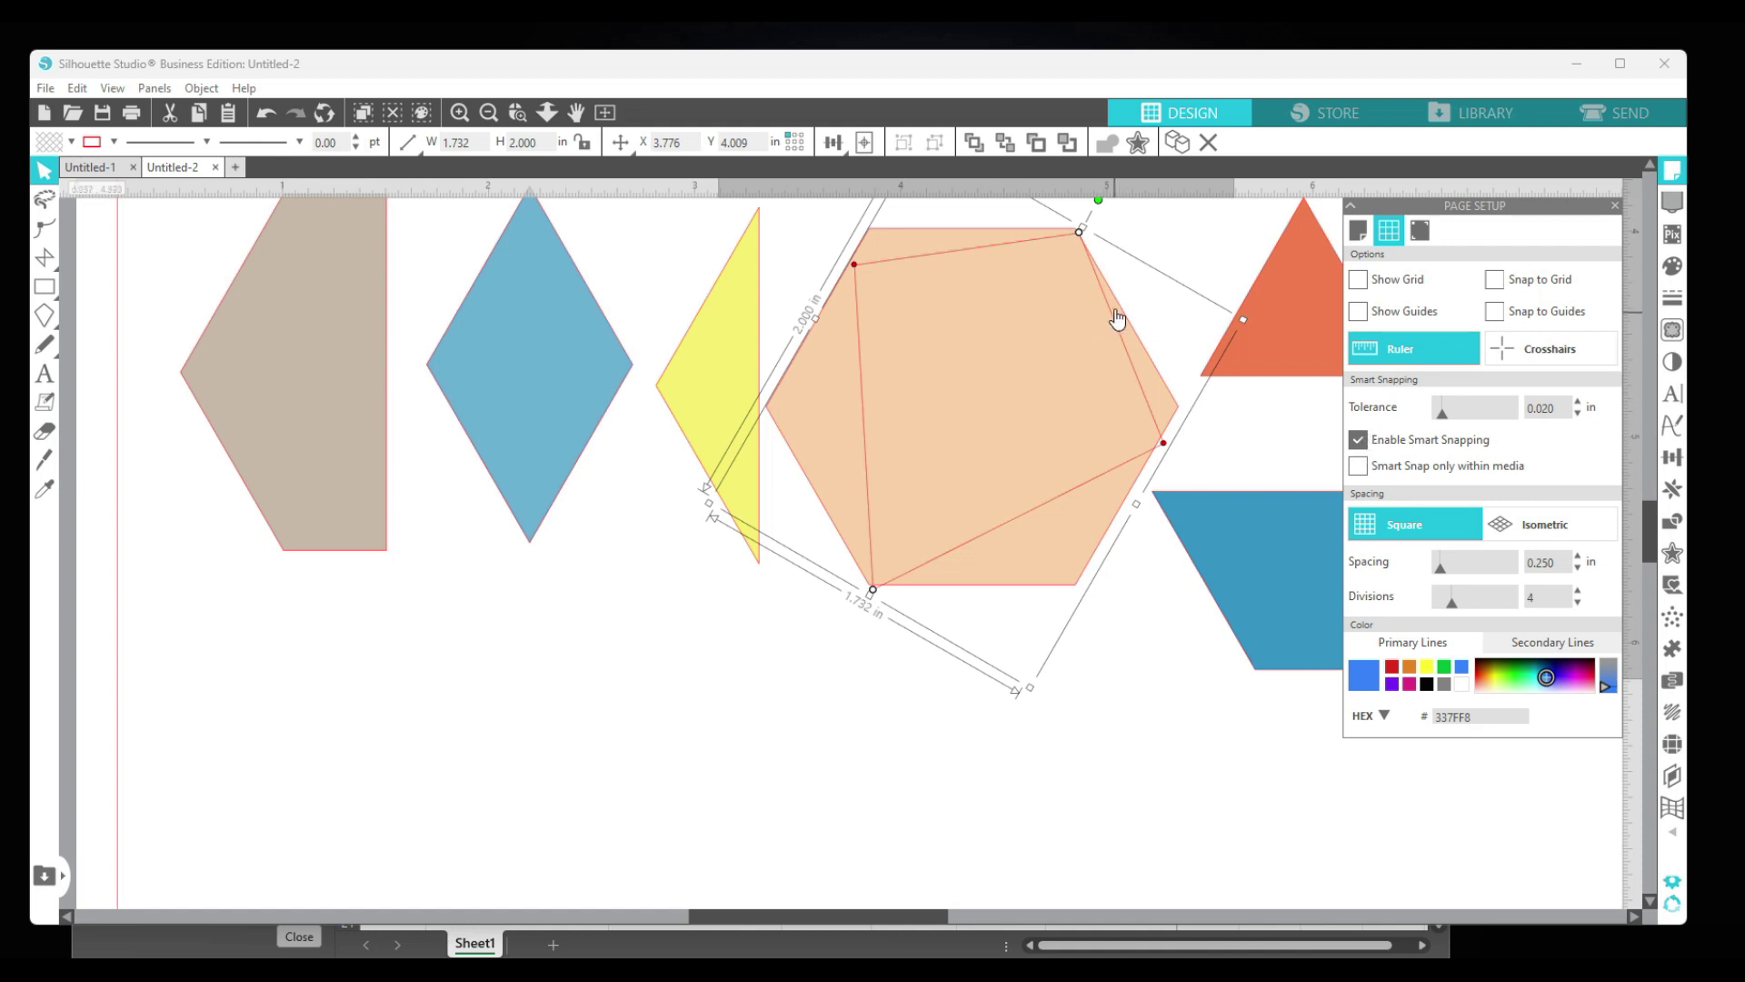
Shift the peach hexagon slightly so its upper-right and lower-left corners meet the kite's end points.
drag(1112, 323, 1109, 286)
click(1088, 210)
click(515, 115)
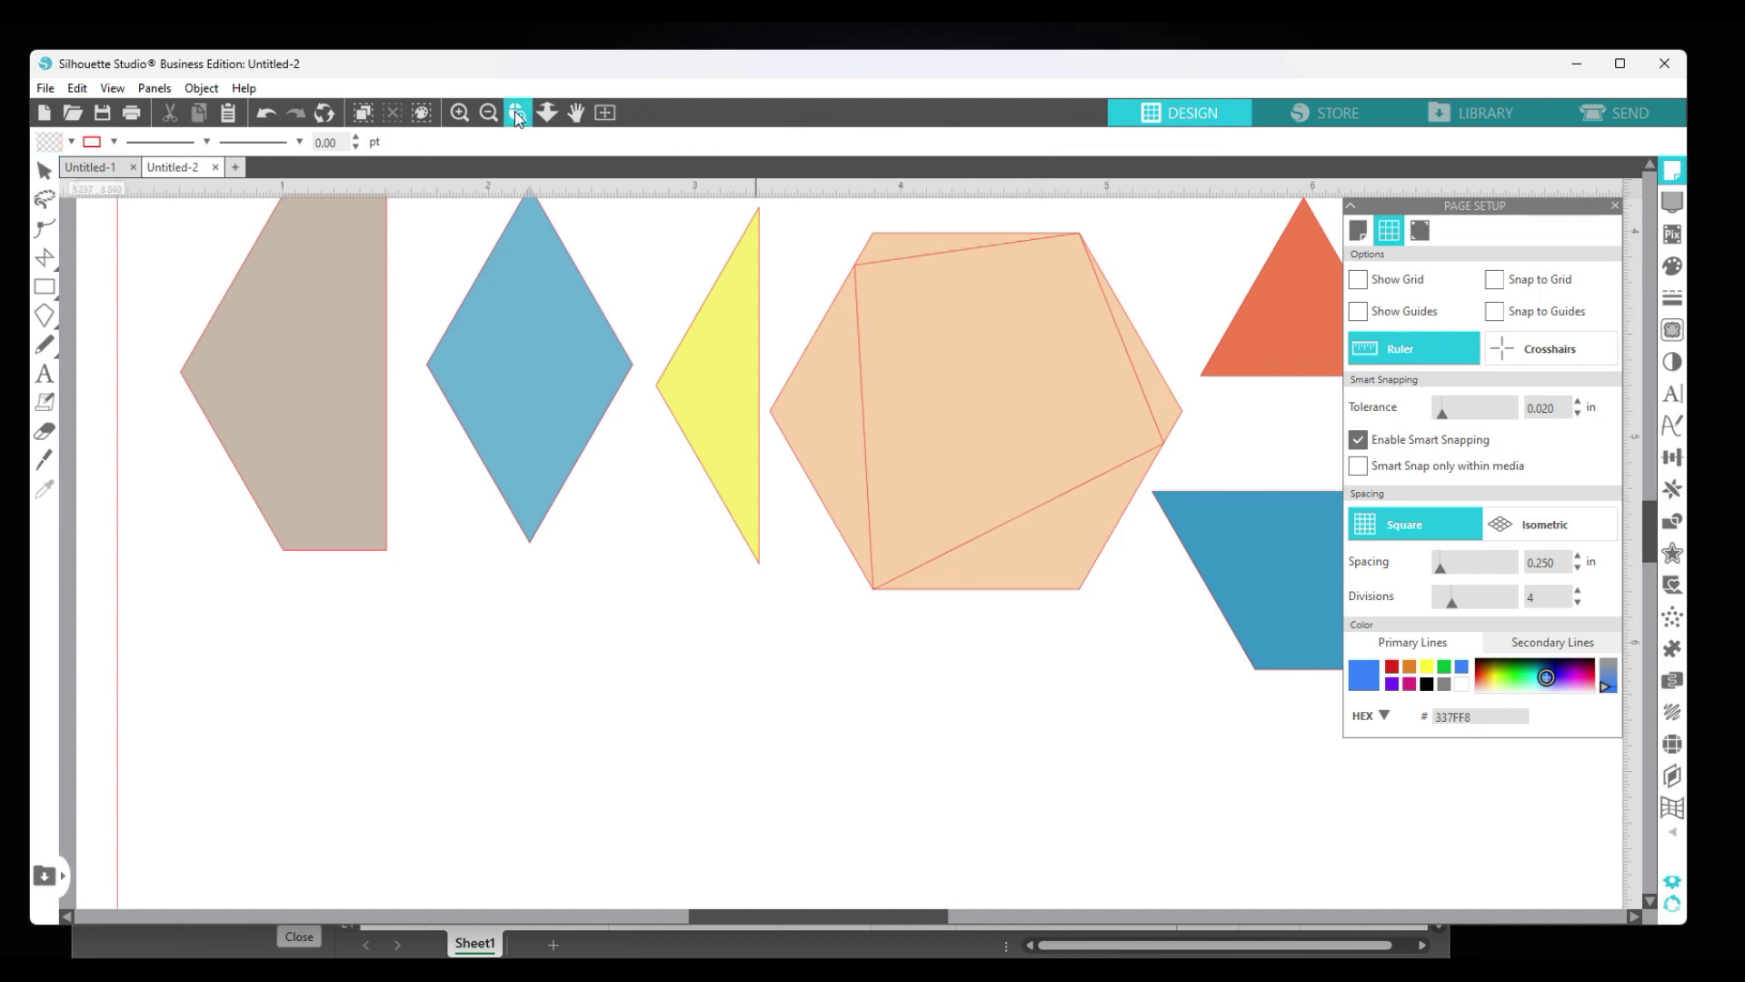
drag(774, 210, 1240, 674)
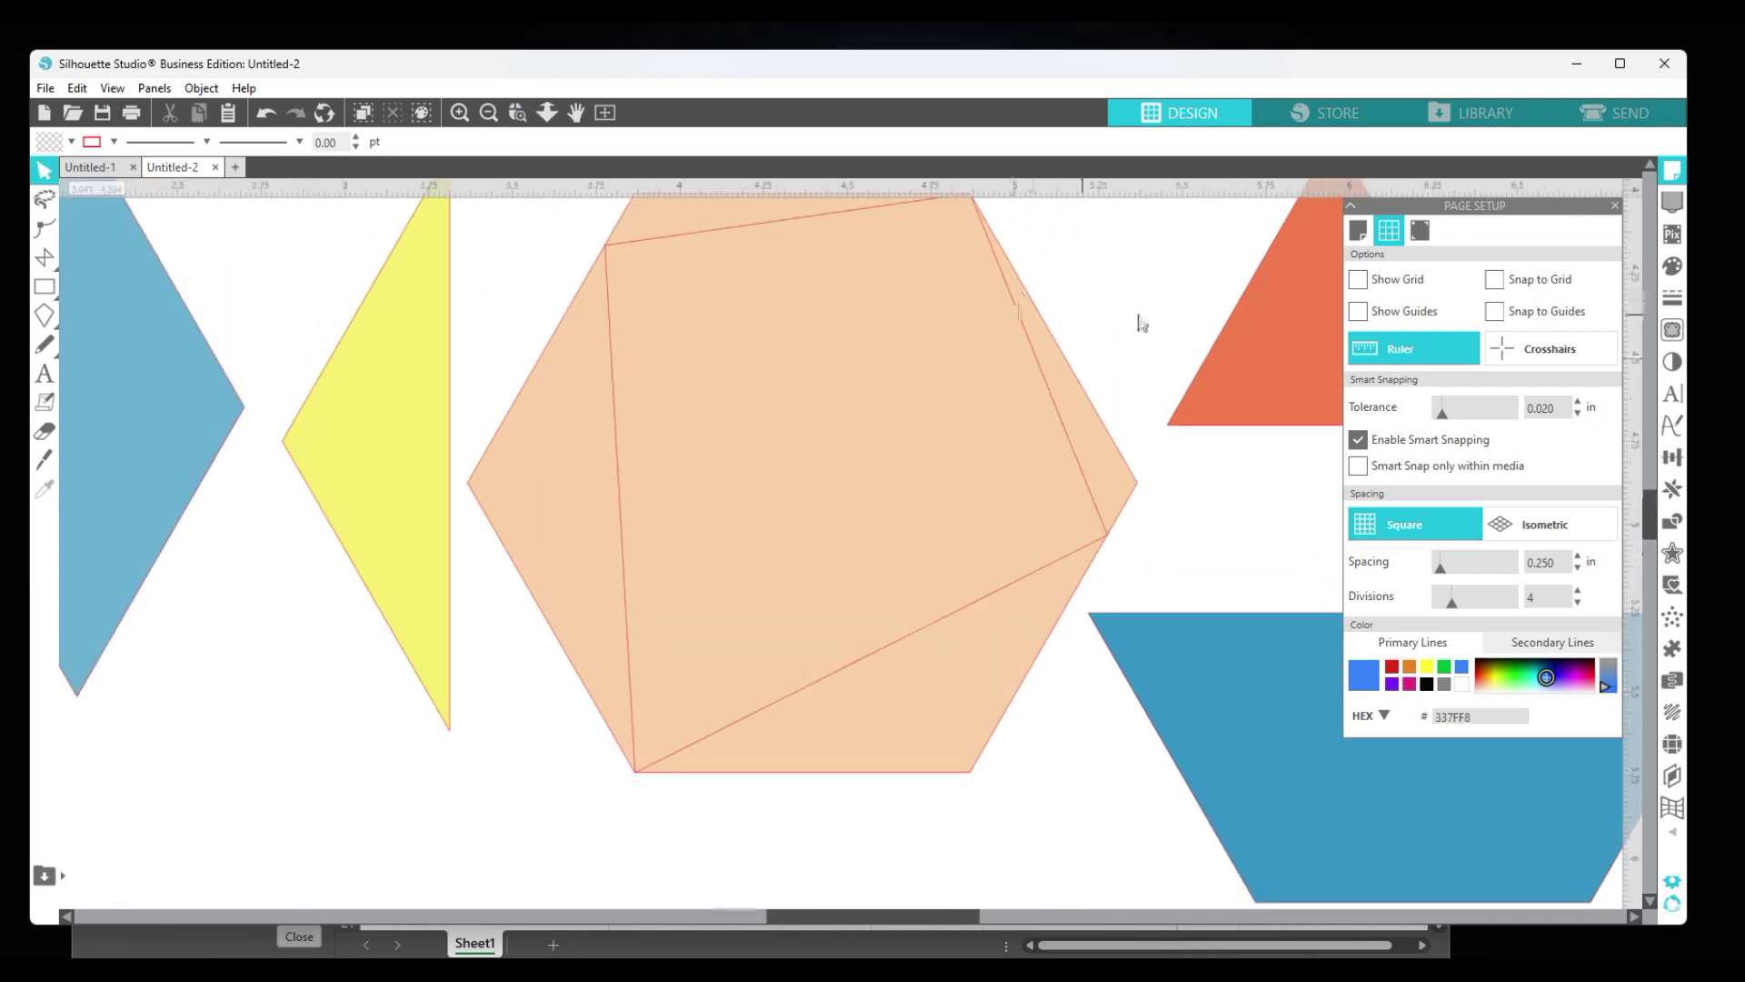
click(576, 112)
drag(670, 235, 663, 303)
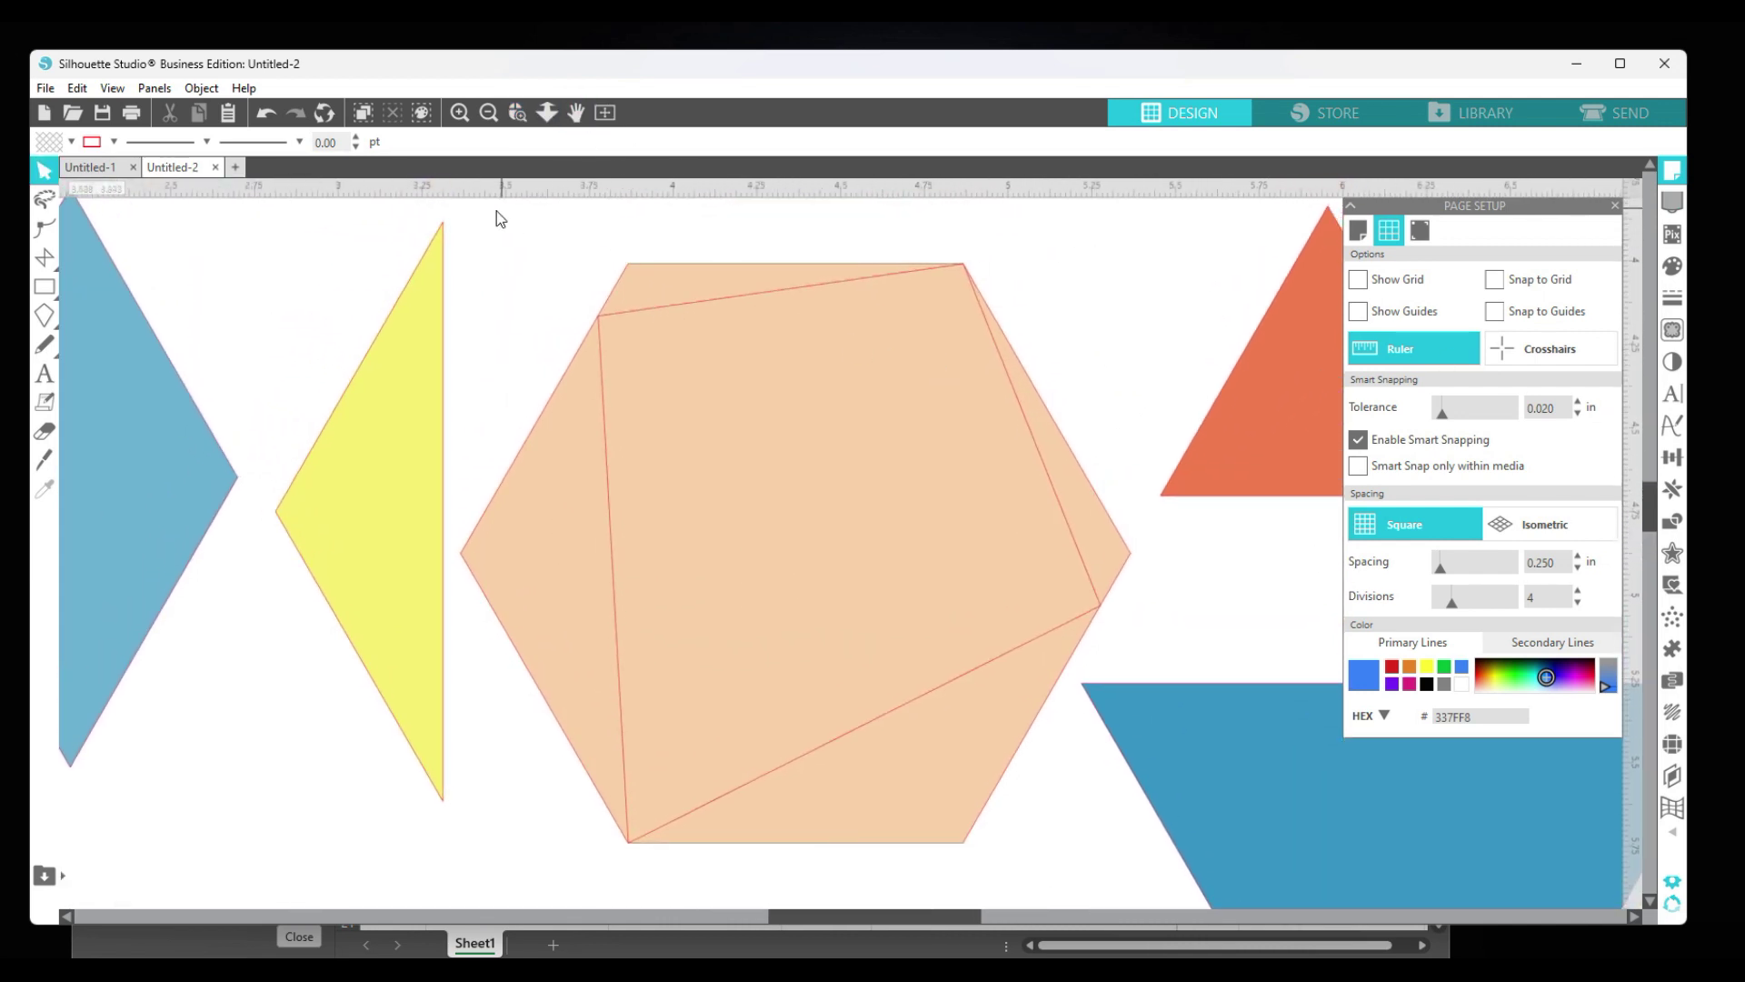
Reshape the kite so its two free side points sit on the hexagon's upper-left and right corners.
click(45, 172)
click(636, 320)
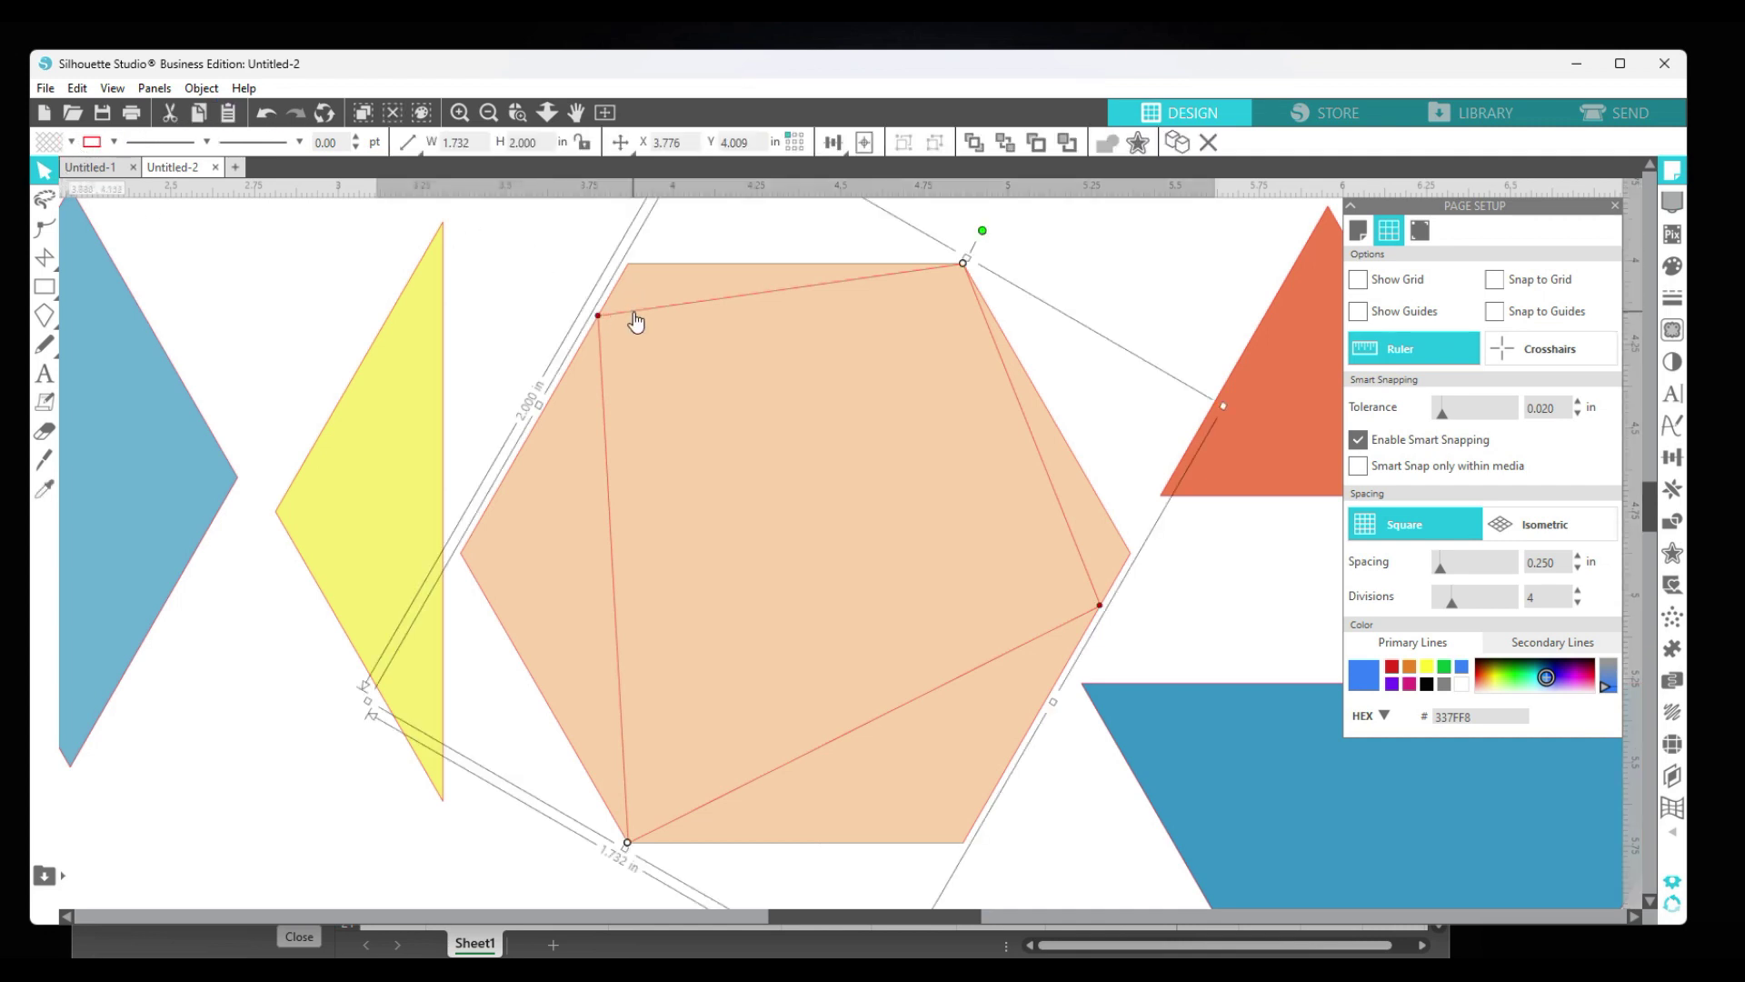
click(971, 314)
drag(973, 315, 982, 311)
key(Escape)
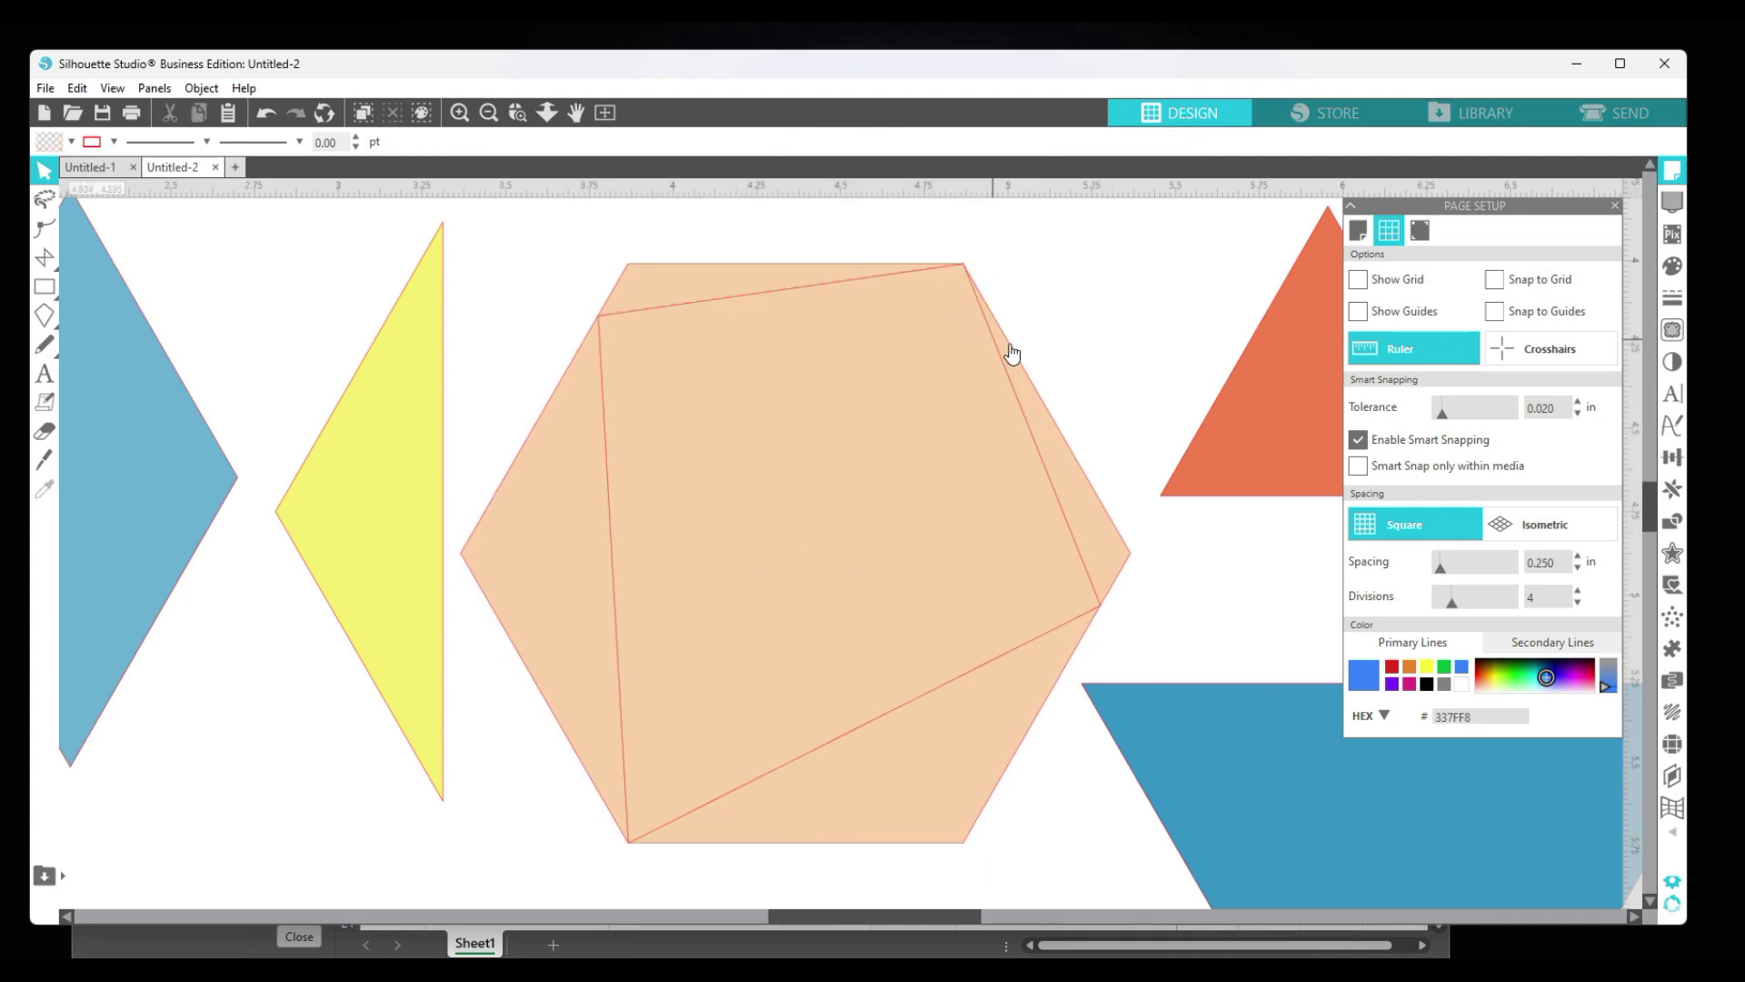
click(1052, 437)
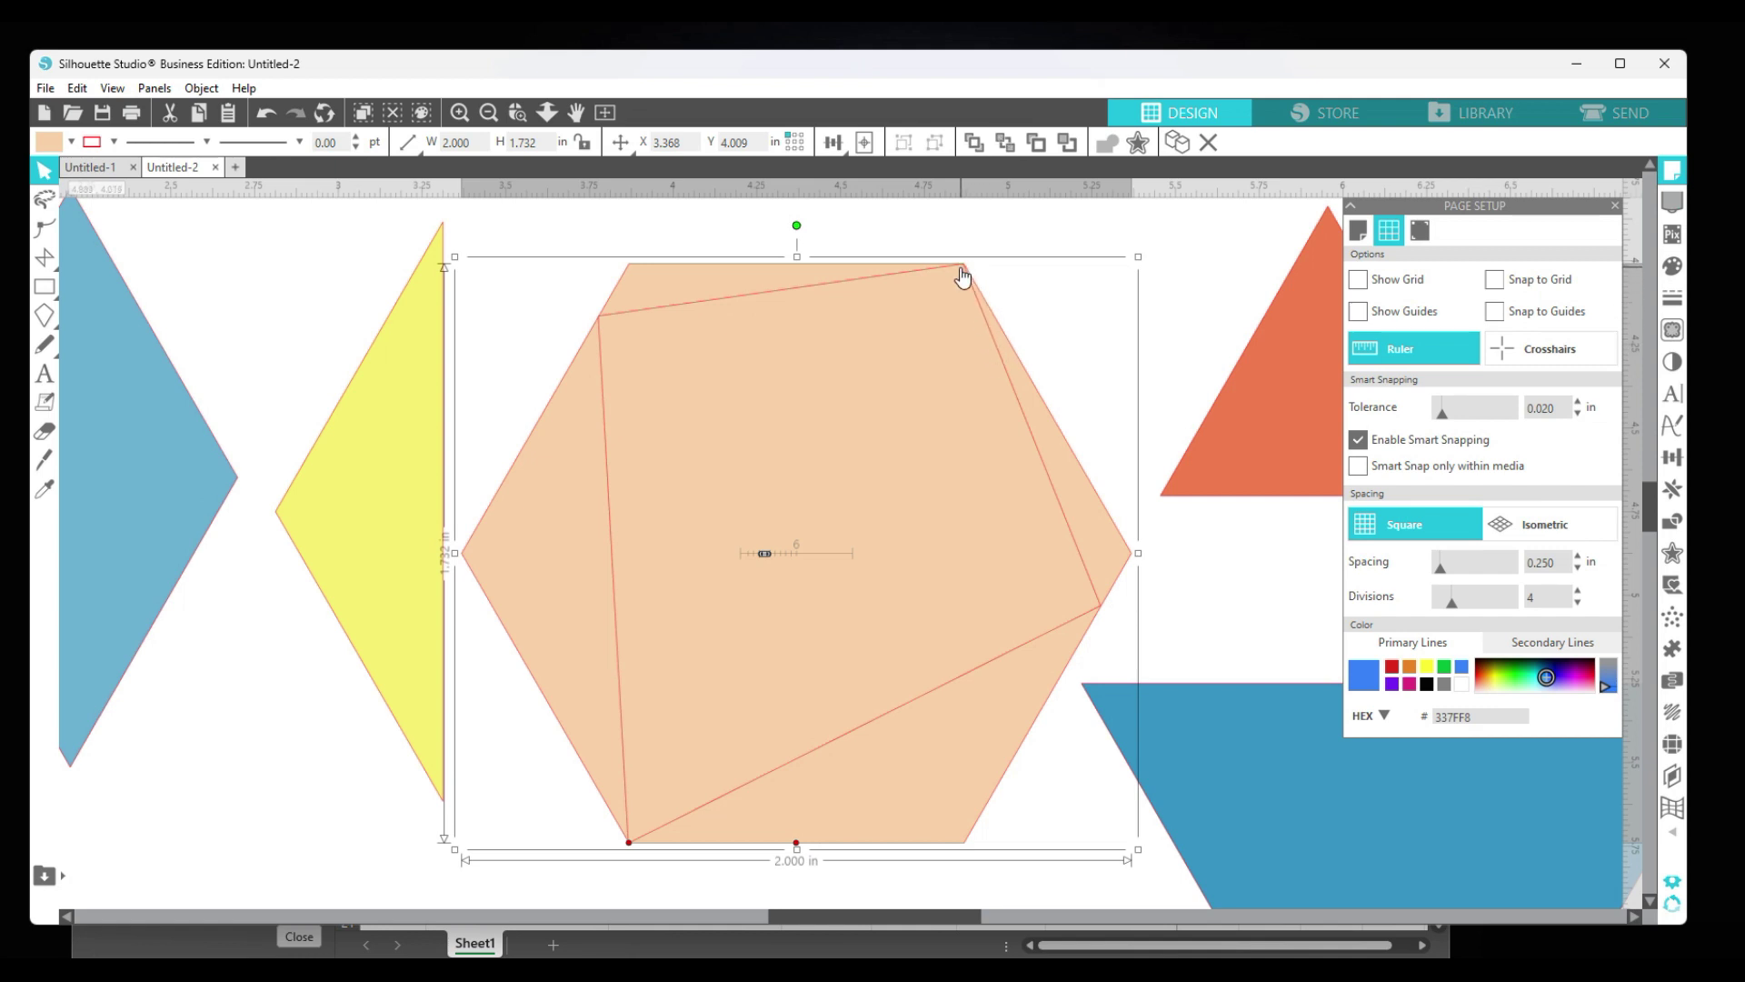
click(772, 295)
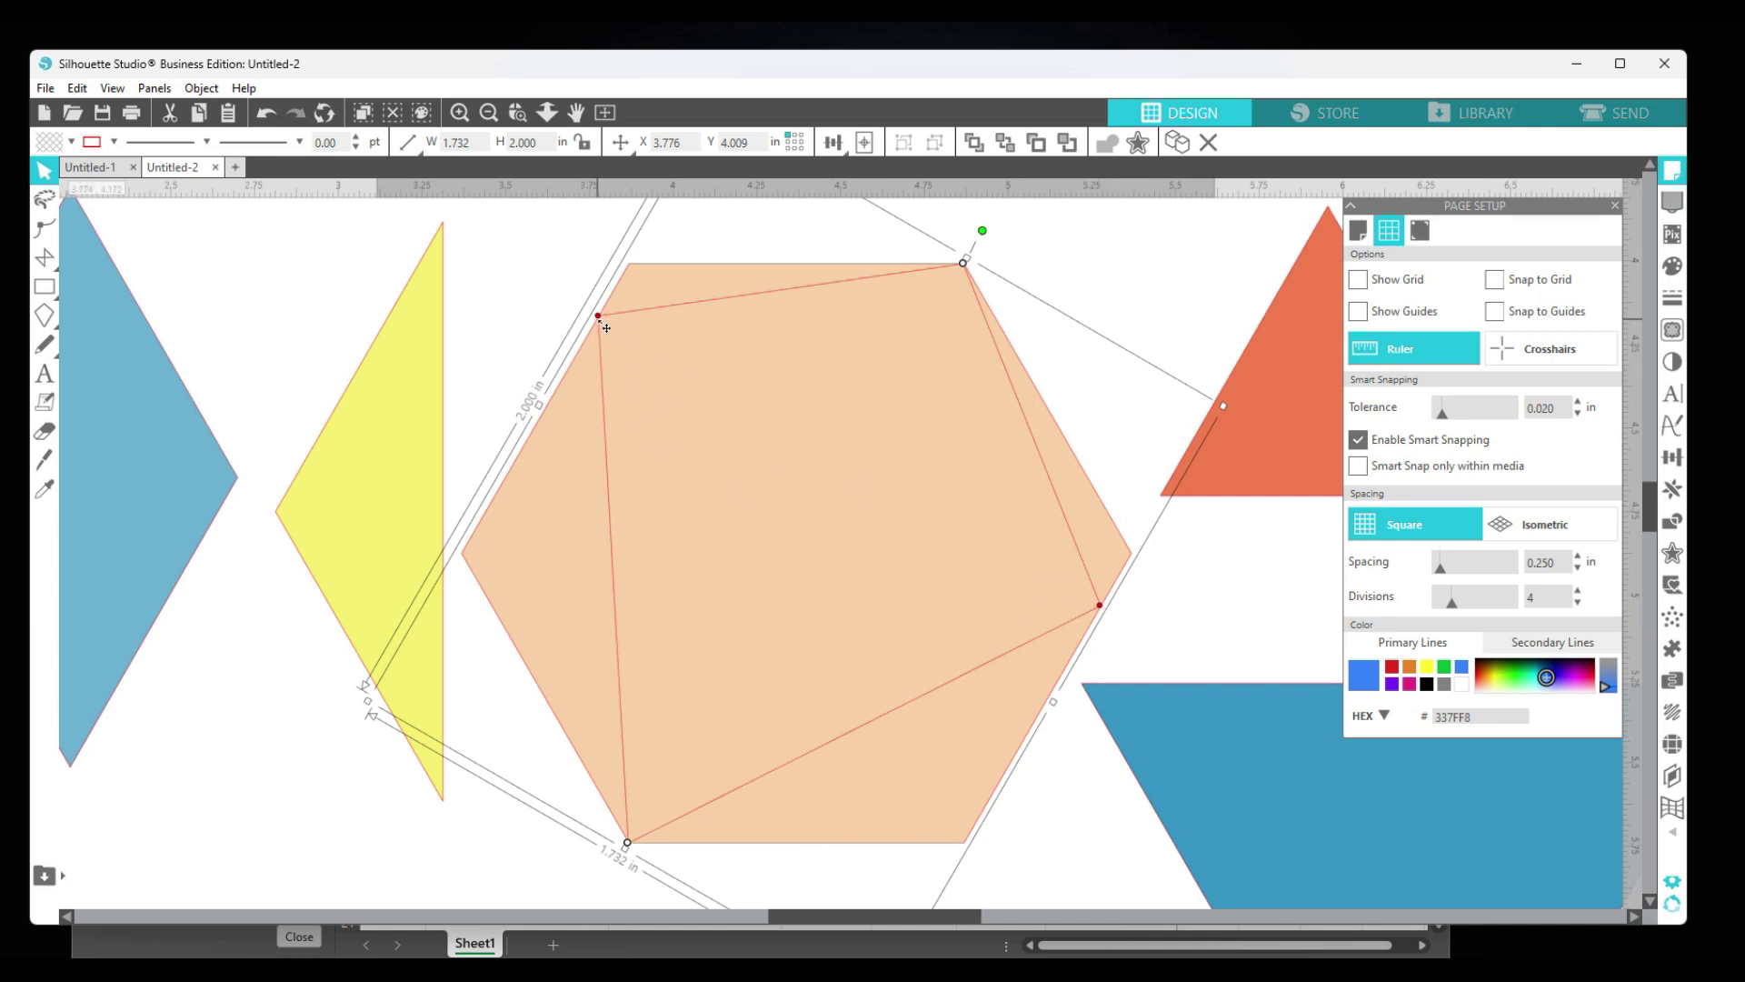
drag(606, 326, 634, 274)
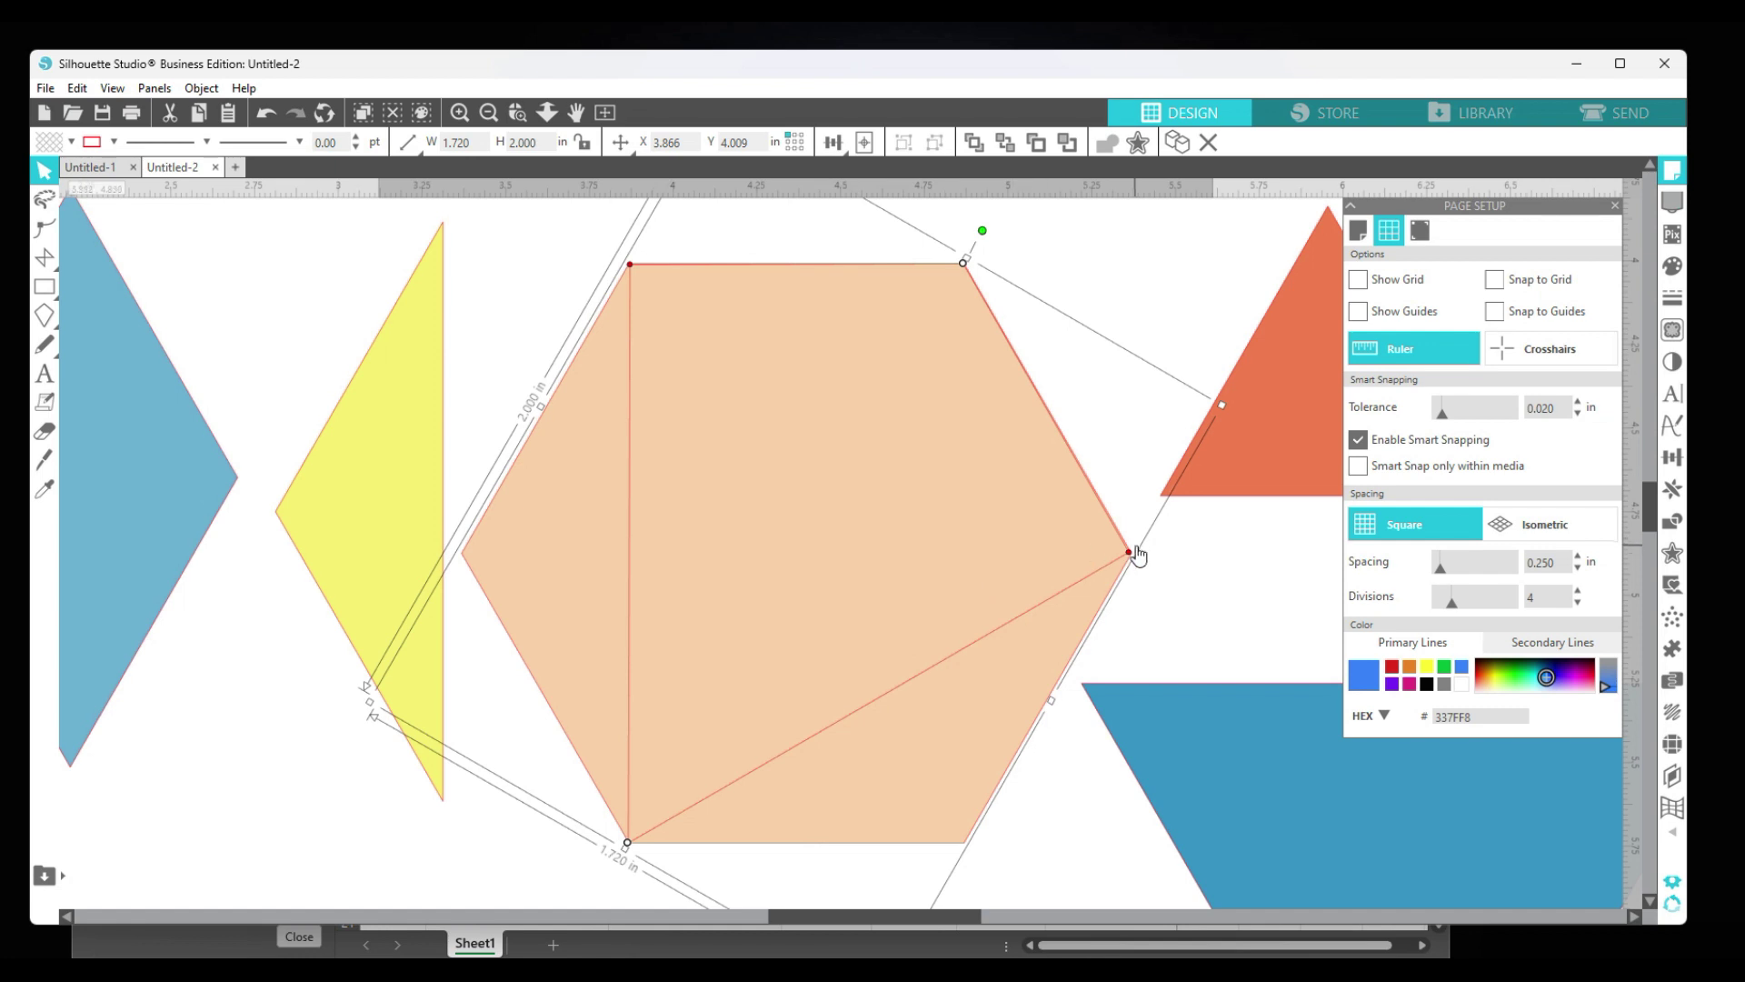
drag(1136, 562, 1133, 561)
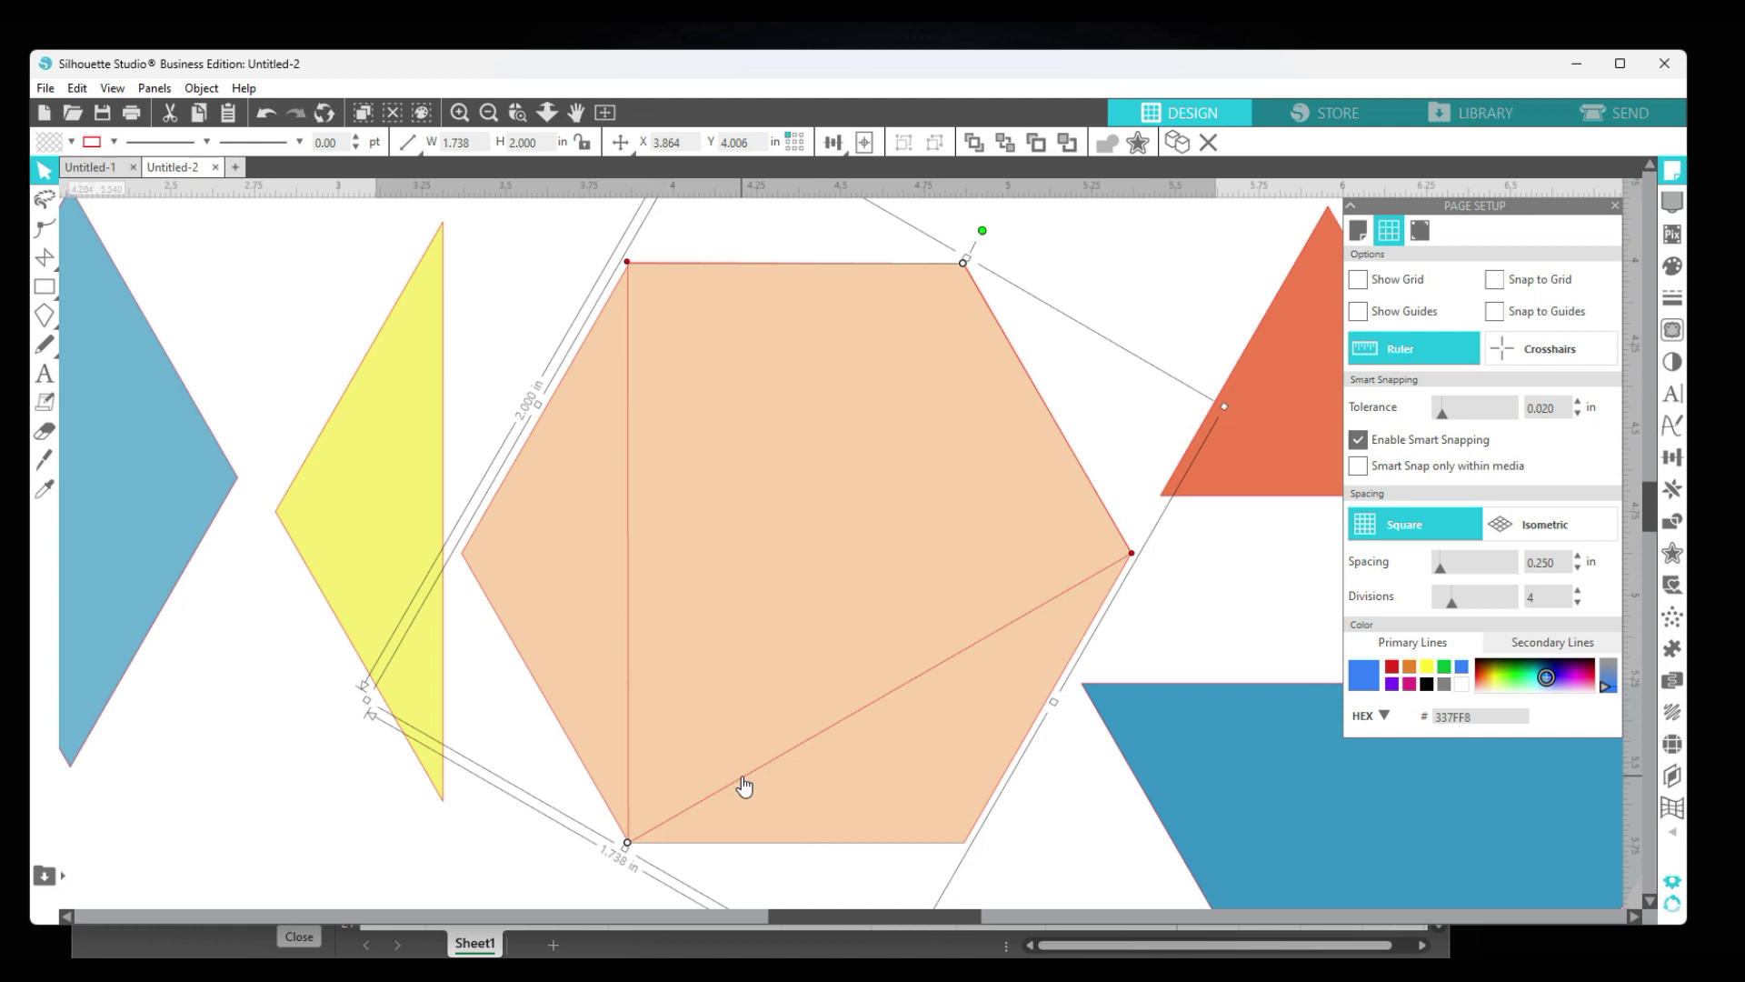
Shift the peach hexagon off the kite, set the kite's width to 1.732 in, and move the hexagon back under it.
drag(744, 789, 746, 788)
drag(835, 736, 296, 656)
click(795, 765)
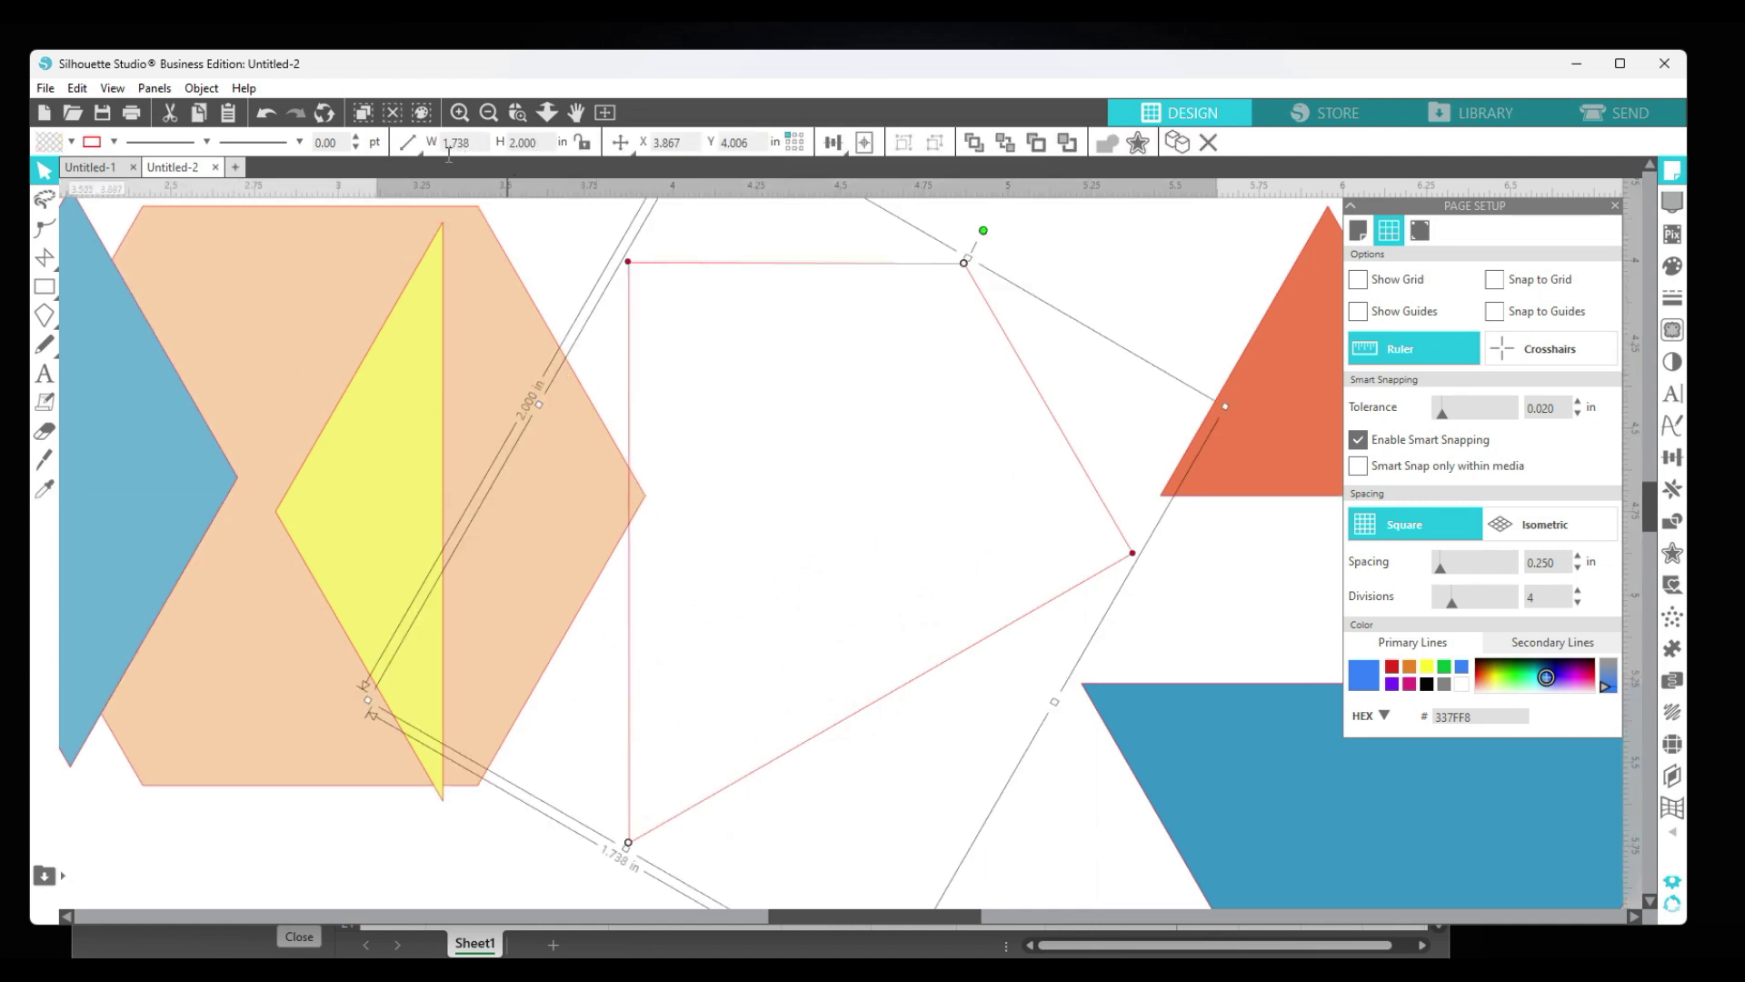
drag(477, 146, 448, 143)
text(1.)
drag(300, 393, 806, 404)
key(Escape)
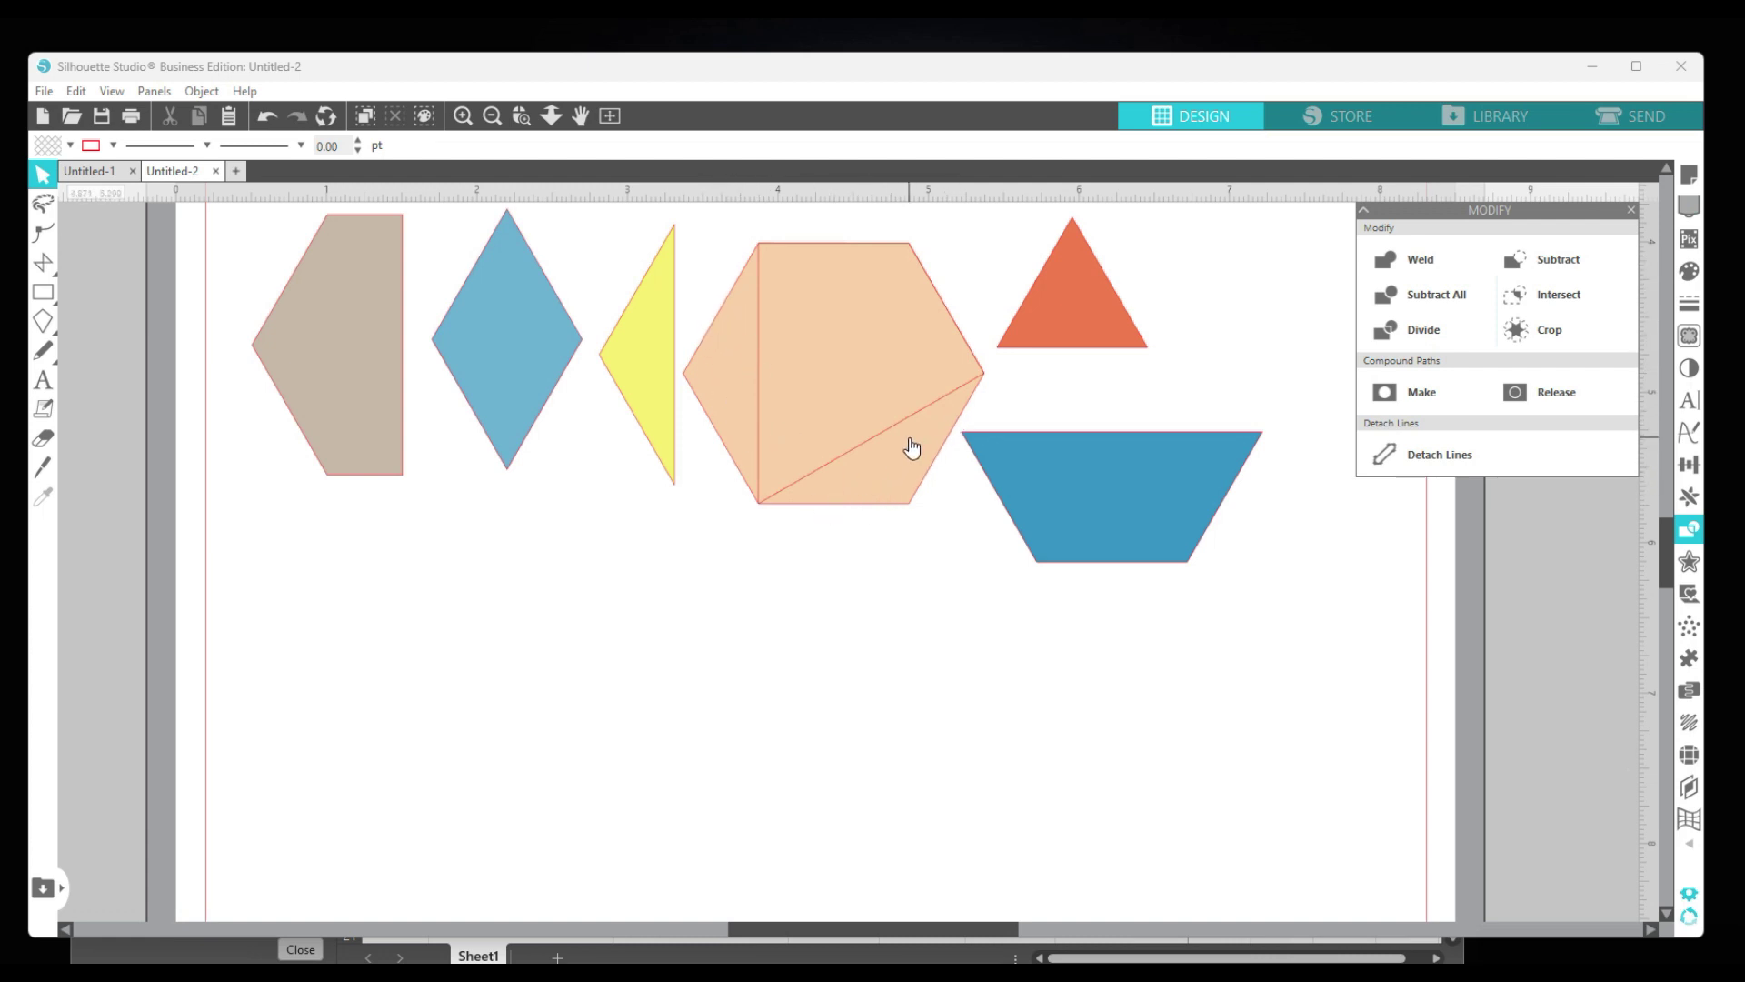
Duplicate the peach hexagon and place the copy below the original.
click(914, 473)
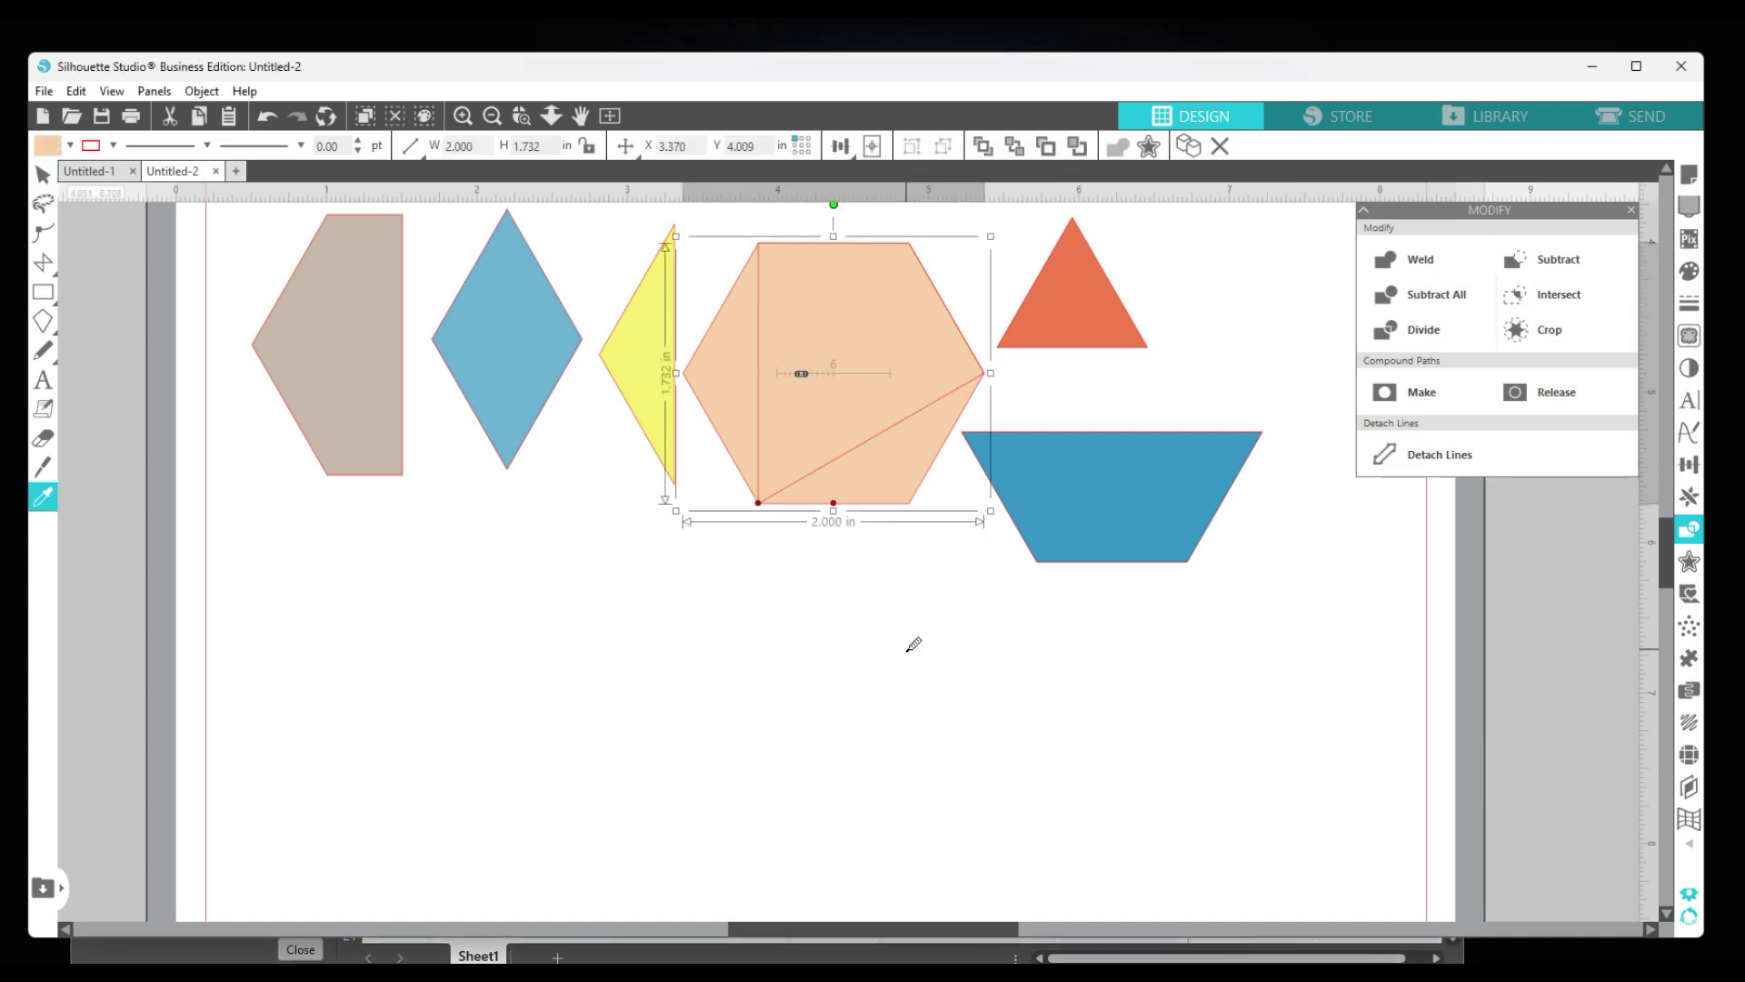
key(ctrl+d)
drag(916, 468, 859, 752)
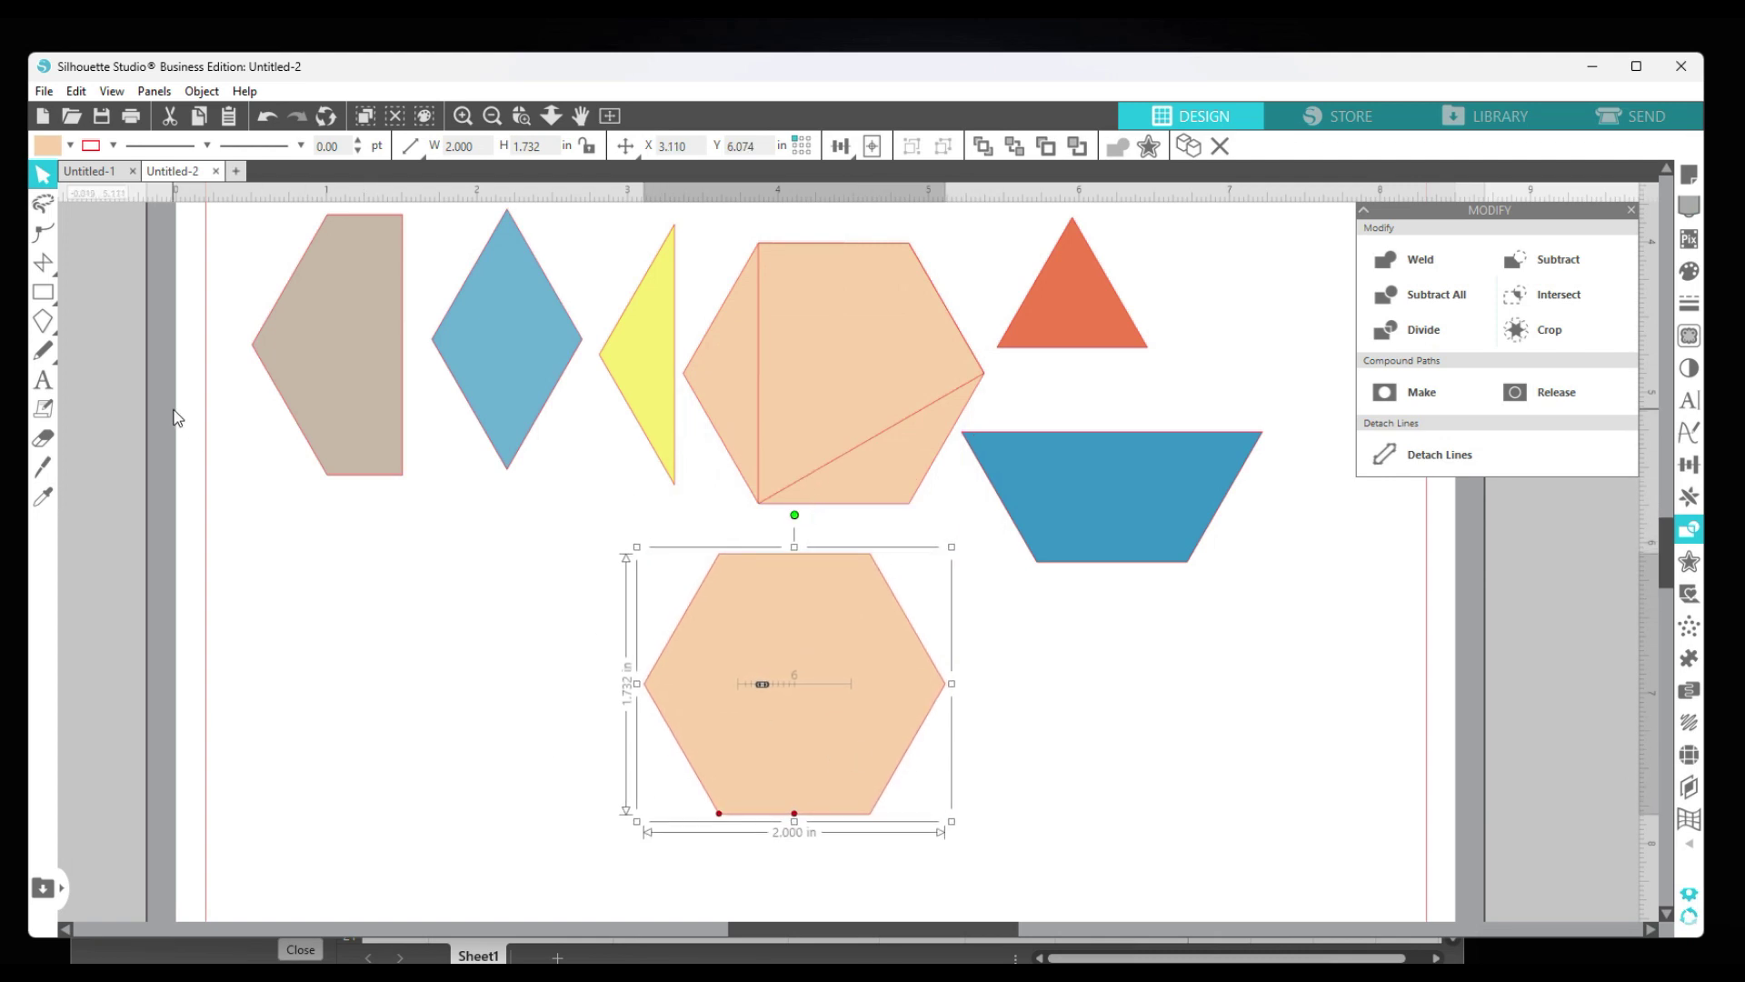
Draw a rectangle about 2.526 in high beside the hexagon copy, set its width to 0.5 in and fill it with teal.
click(68, 291)
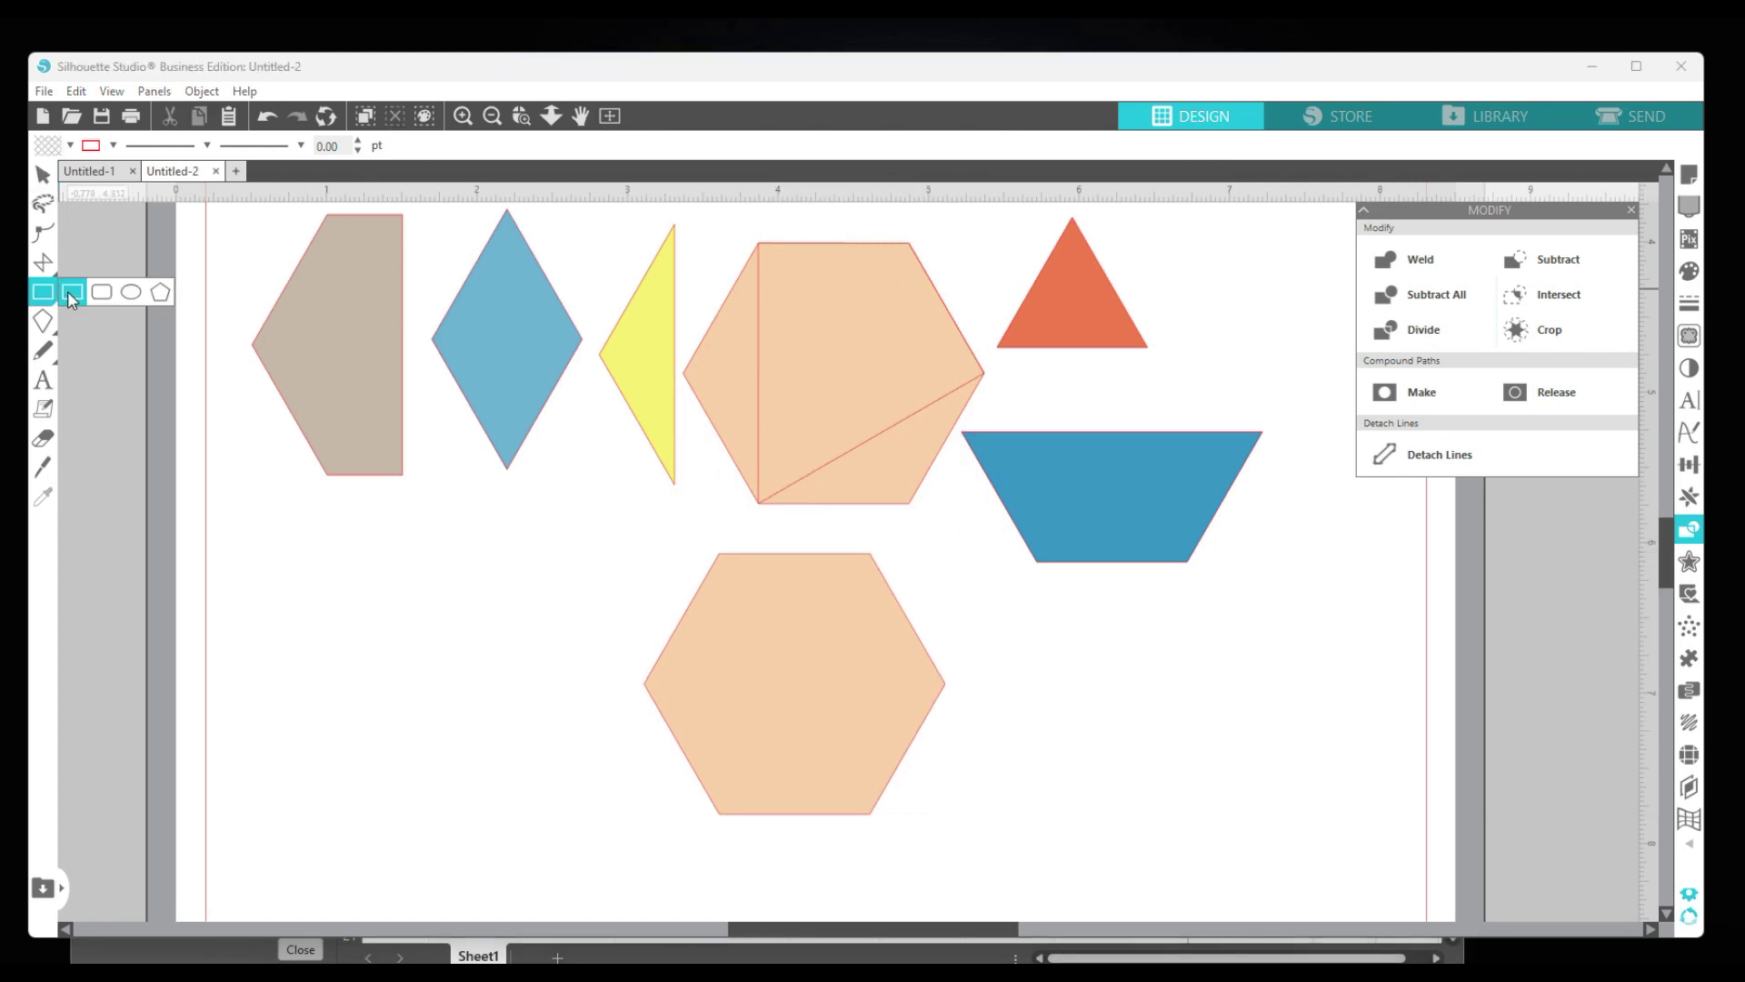
drag(495, 518, 580, 898)
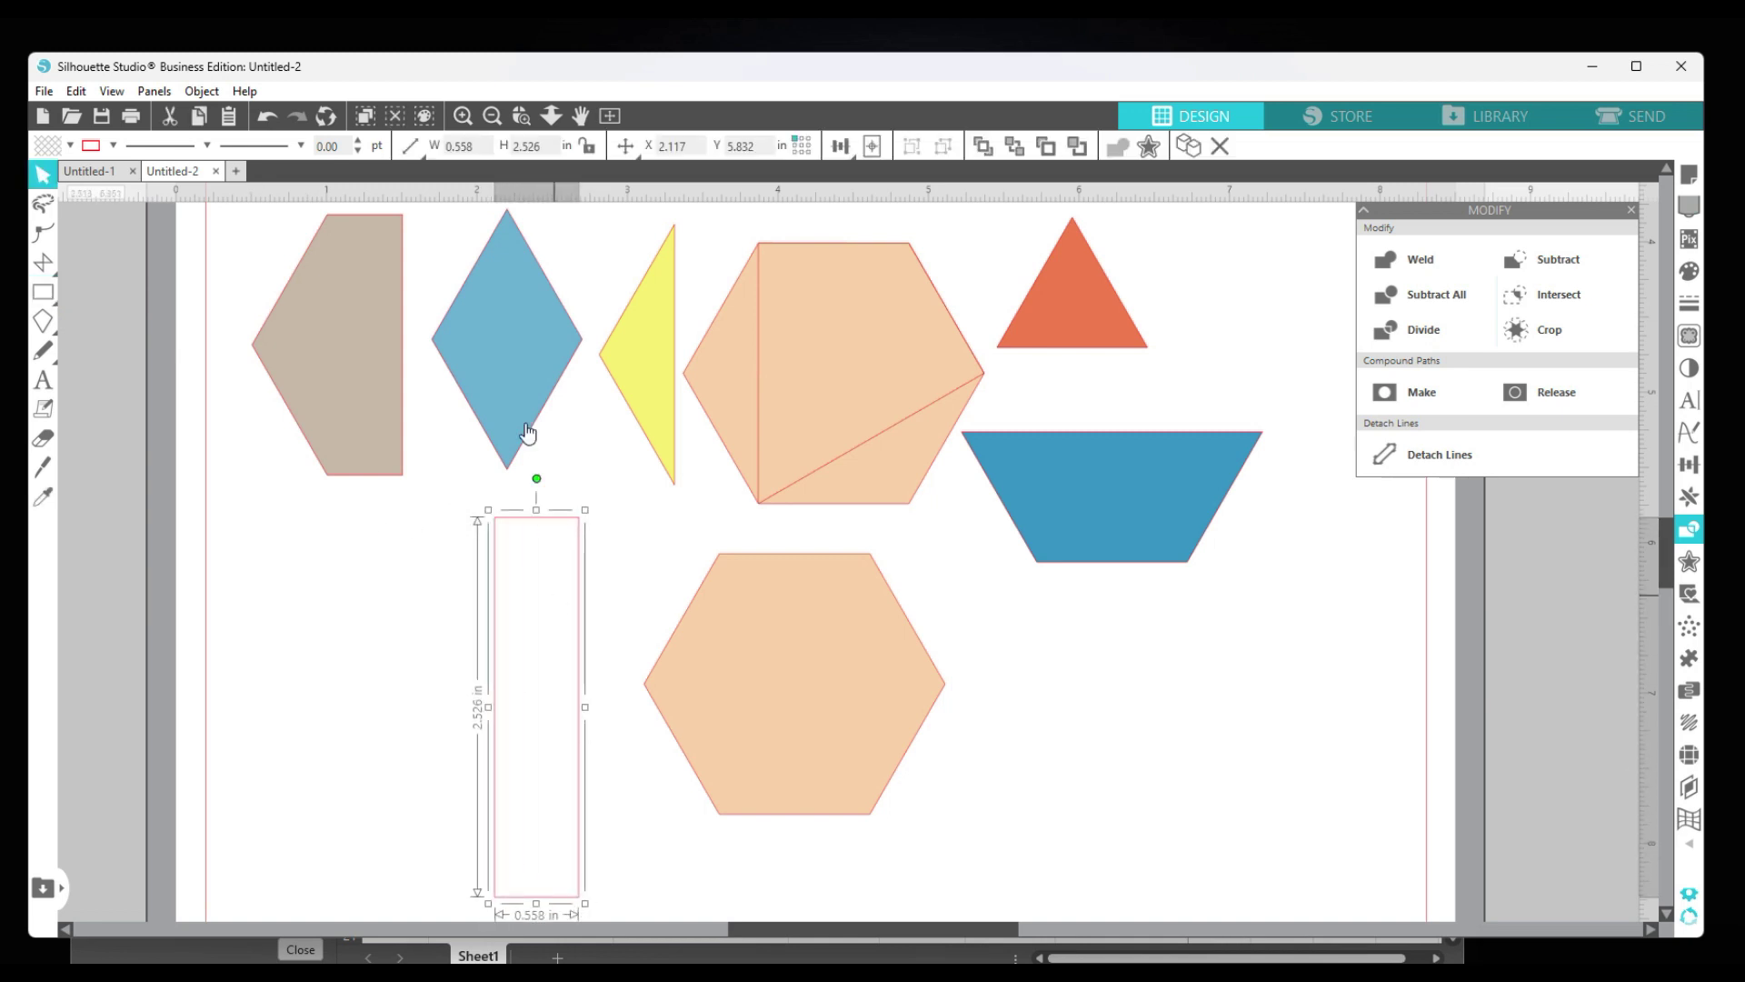
click(483, 143)
click(405, 155)
text(.5)
key(Return)
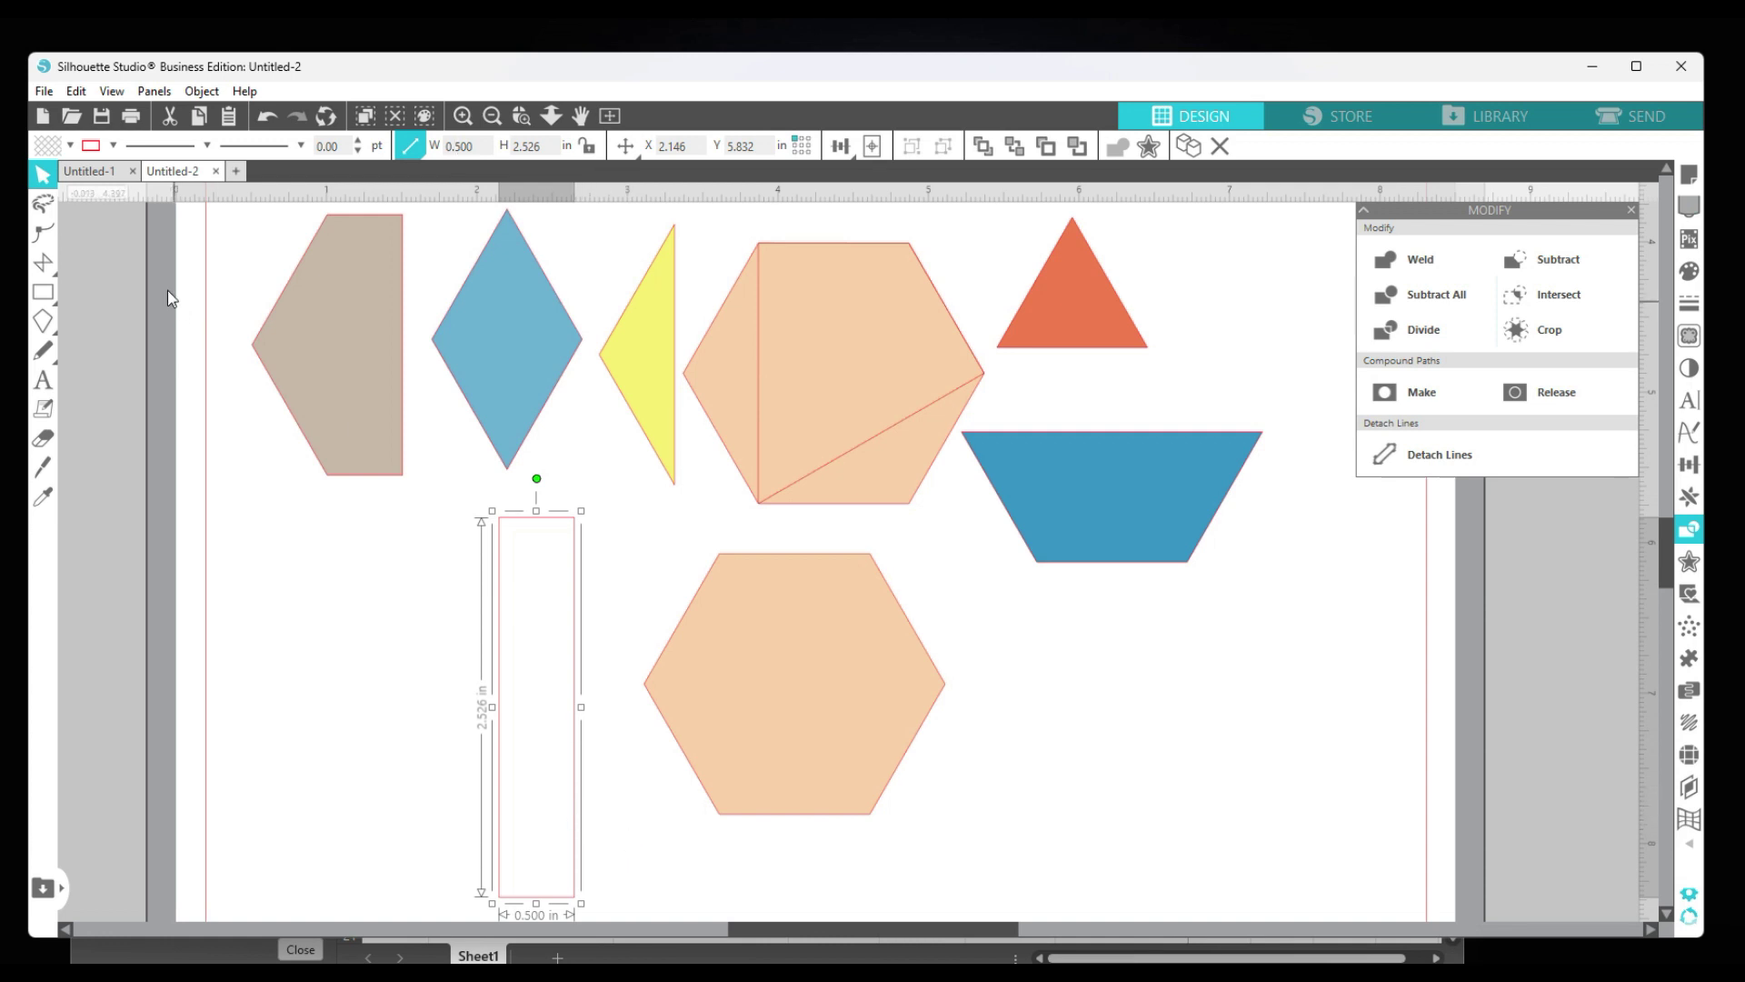
click(70, 146)
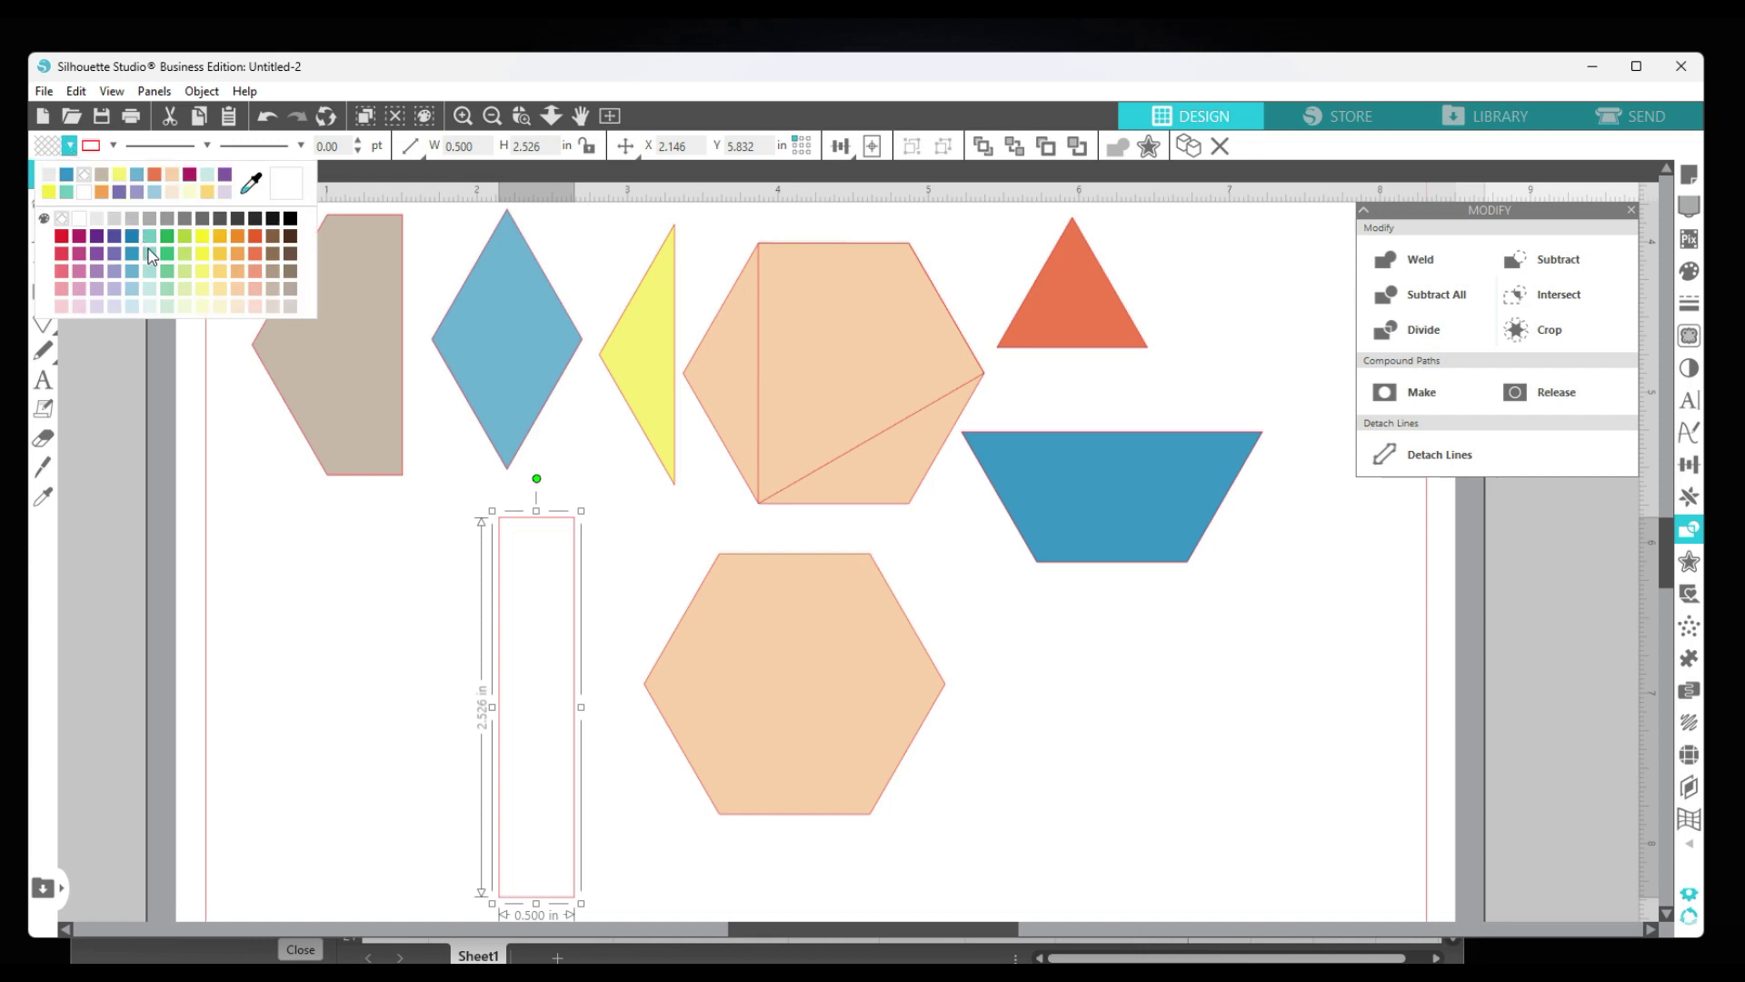
click(149, 249)
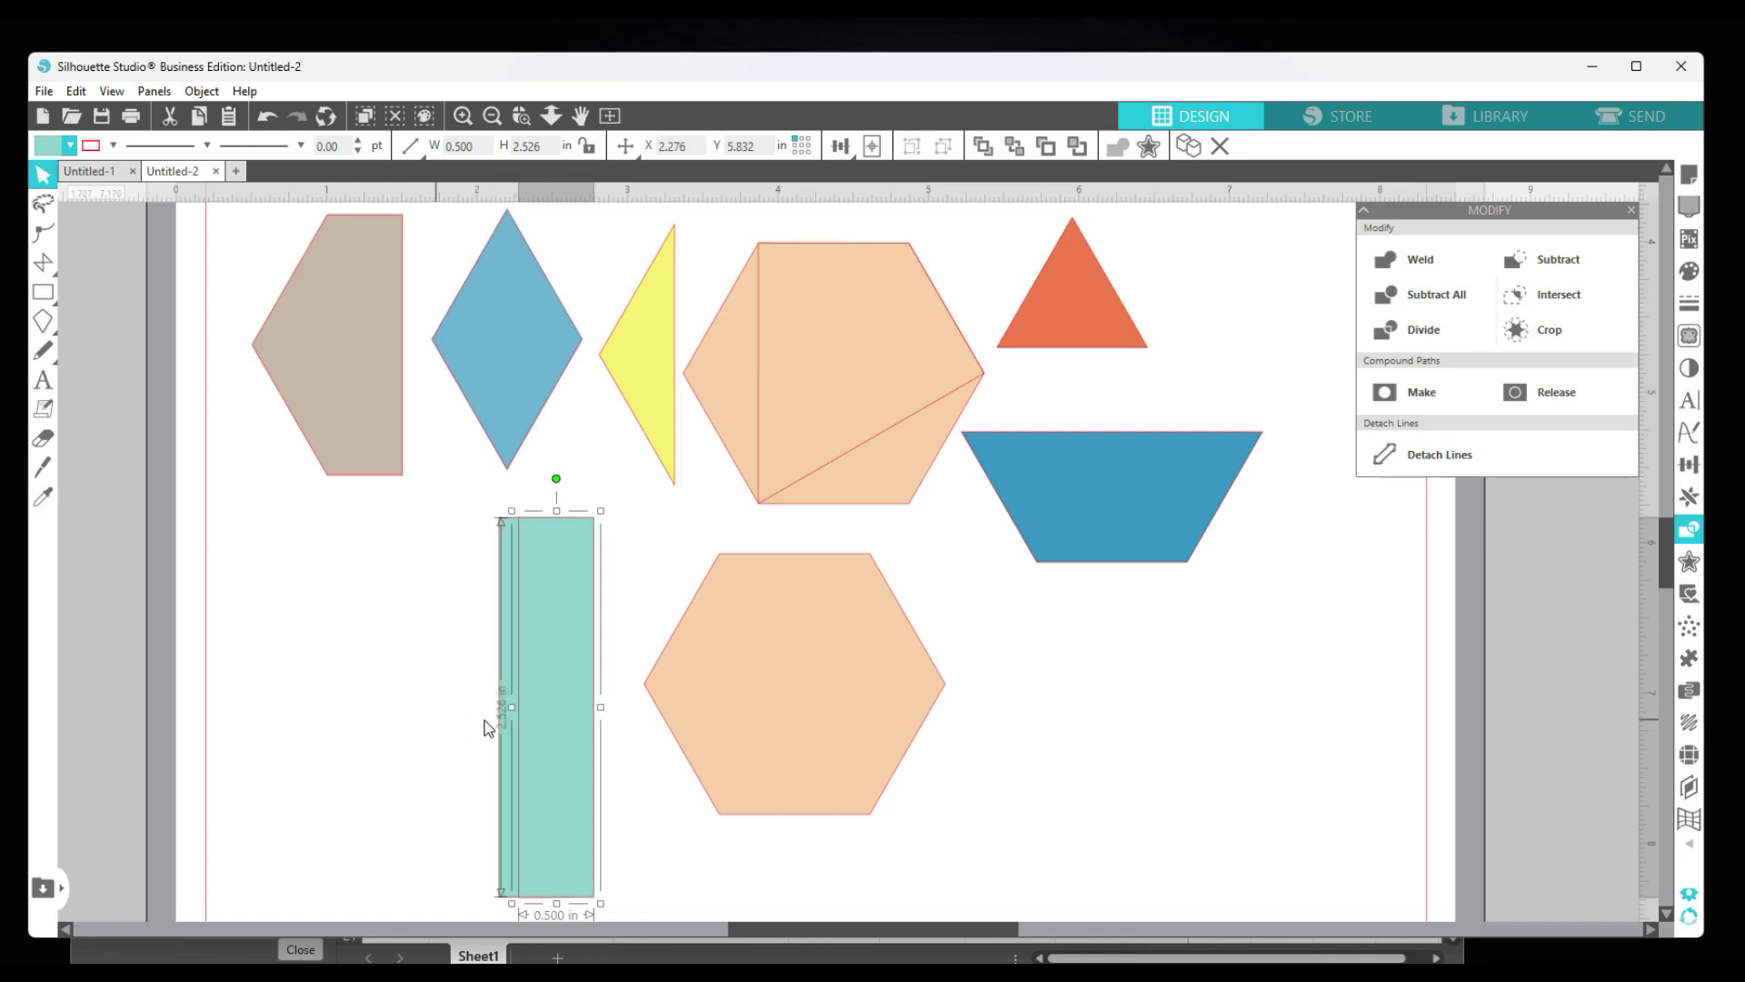
Set one teal rectangle aside to the left and place the other over the right side of the hexagon copy.
drag(548, 717, 331, 715)
drag(537, 700, 919, 698)
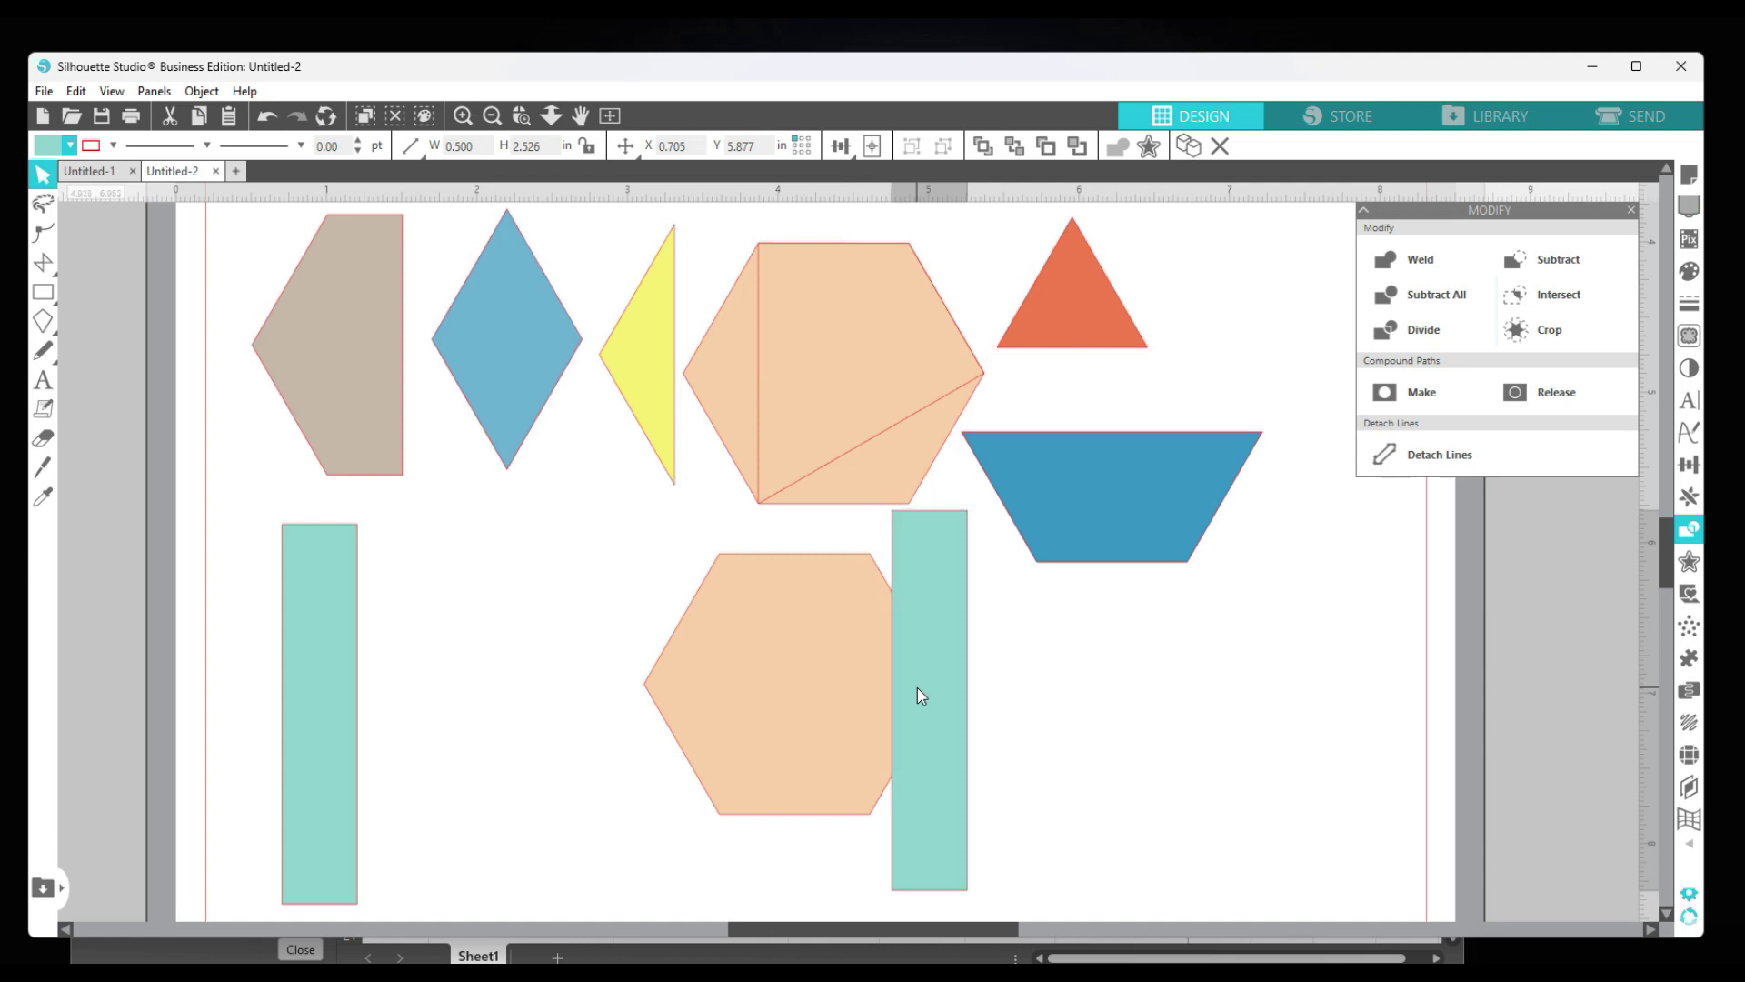
click(971, 713)
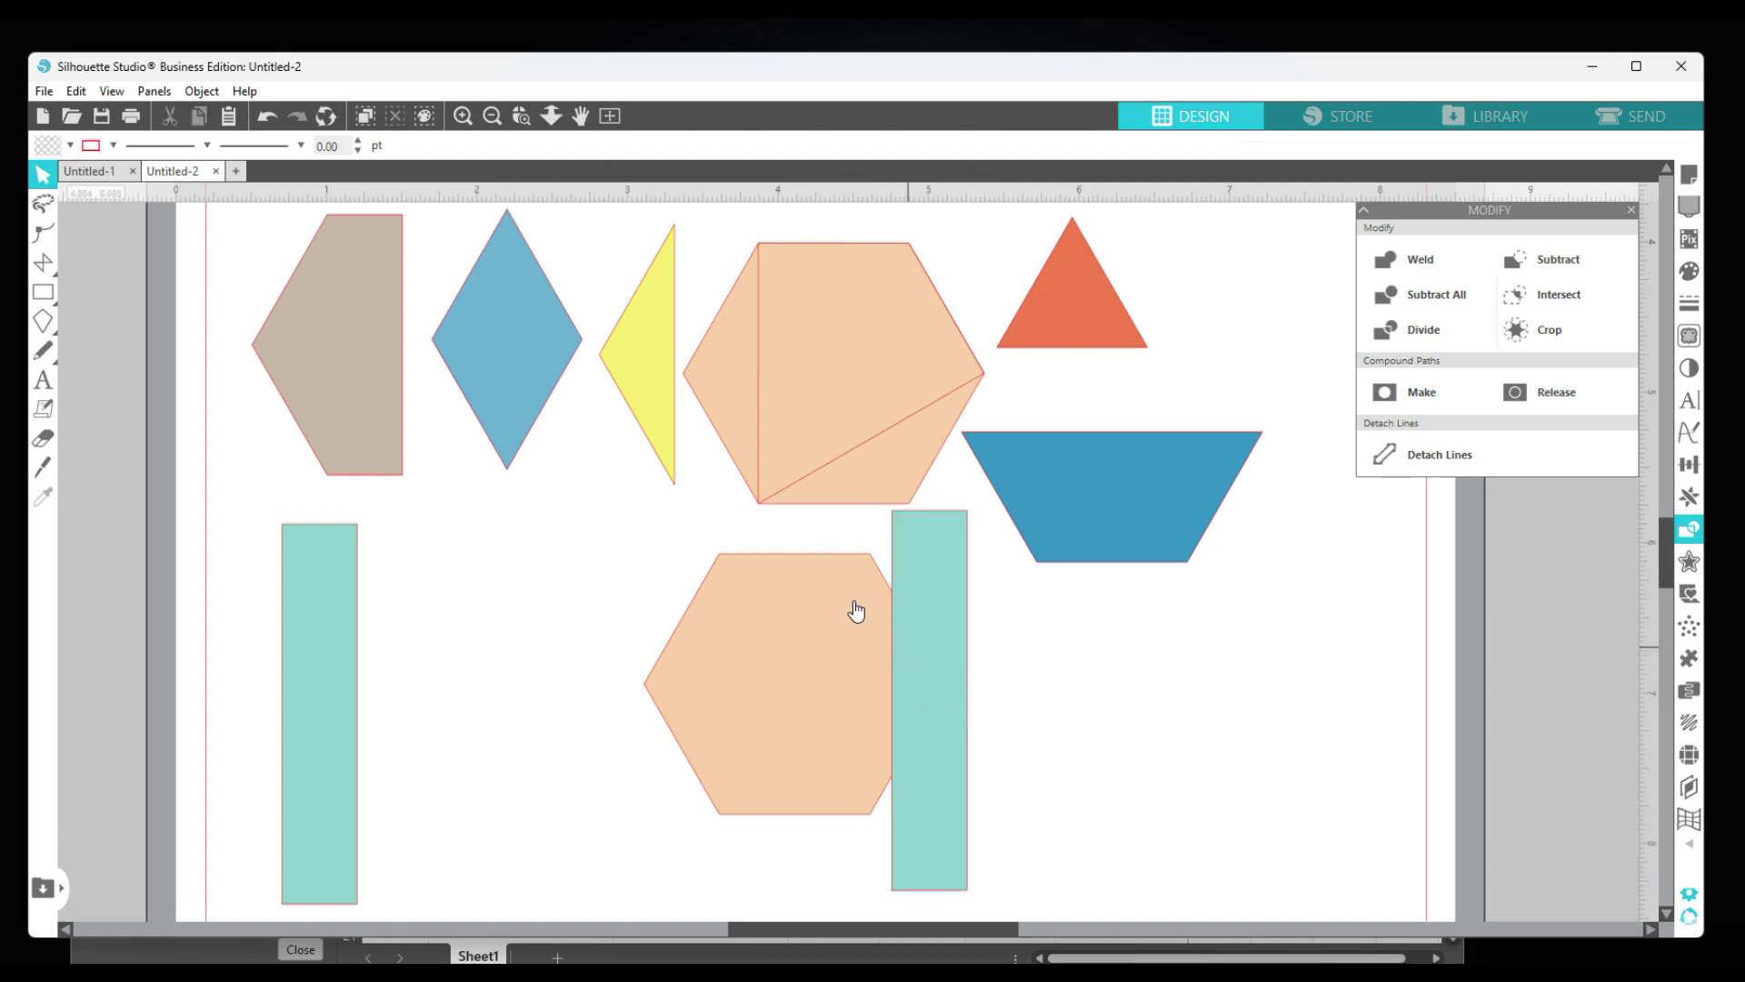
Align the right edges of the hexagon copy and the overlapping teal rectangle, and subtract the rectangle from the hexagon.
drag(605, 614, 930, 666)
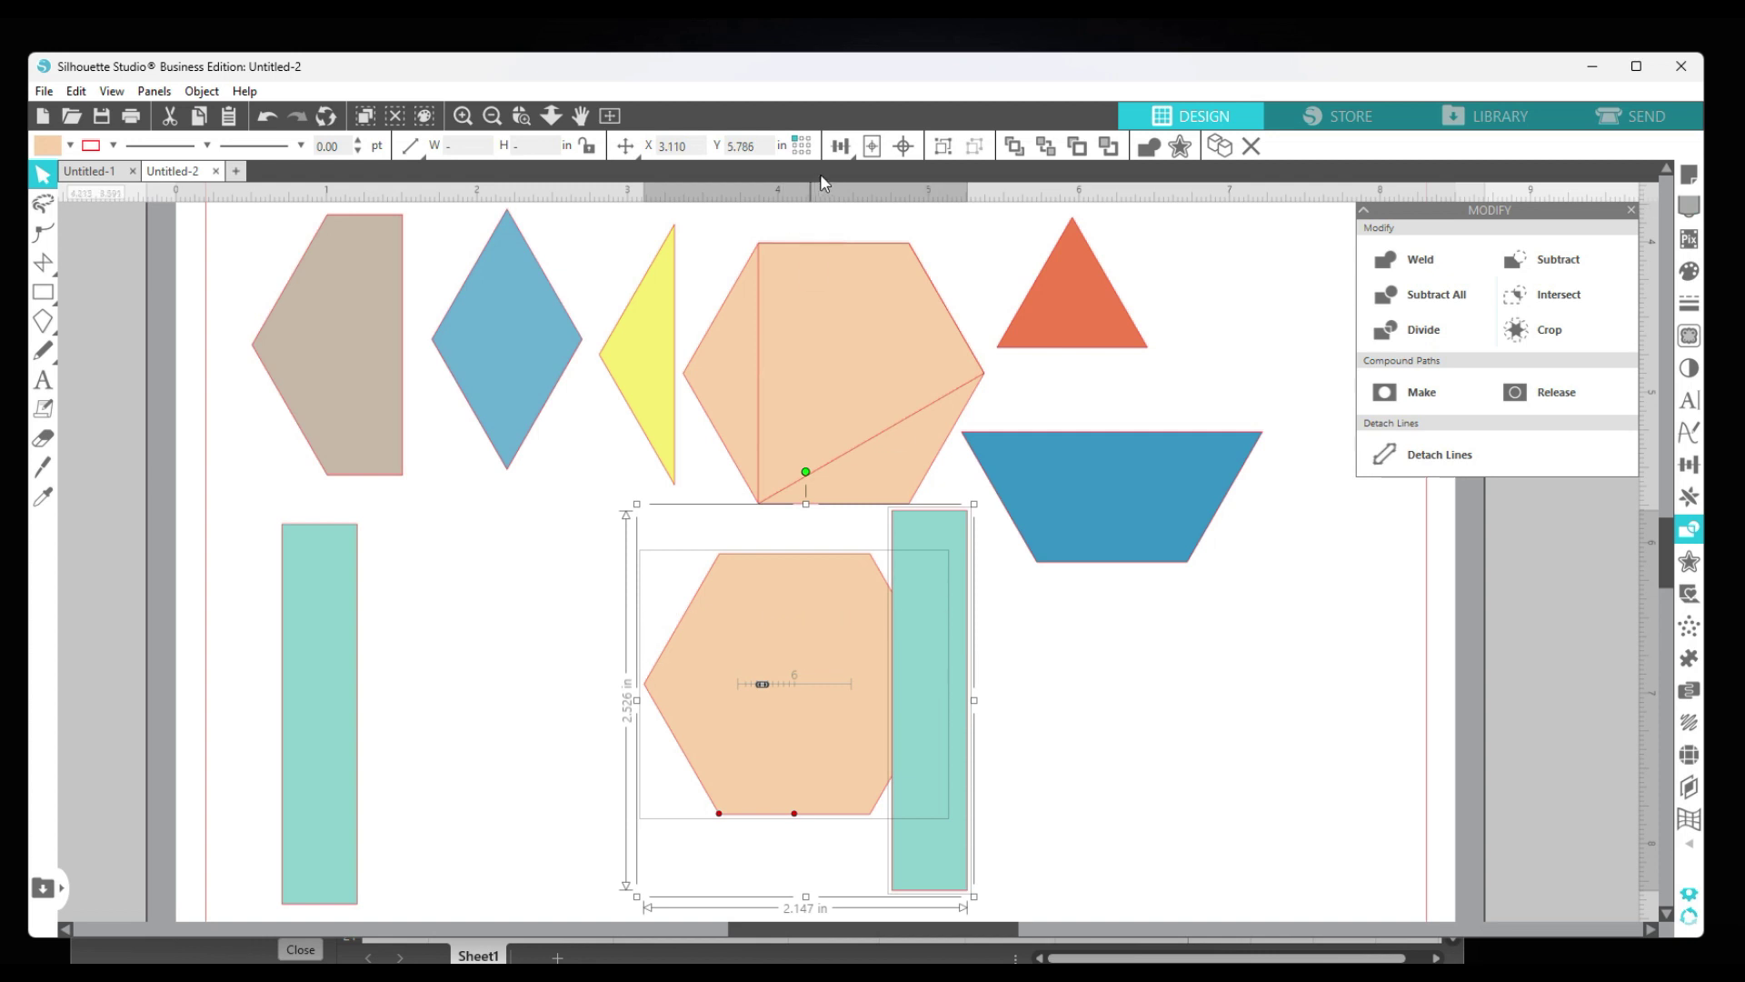
click(844, 147)
click(862, 158)
click(855, 154)
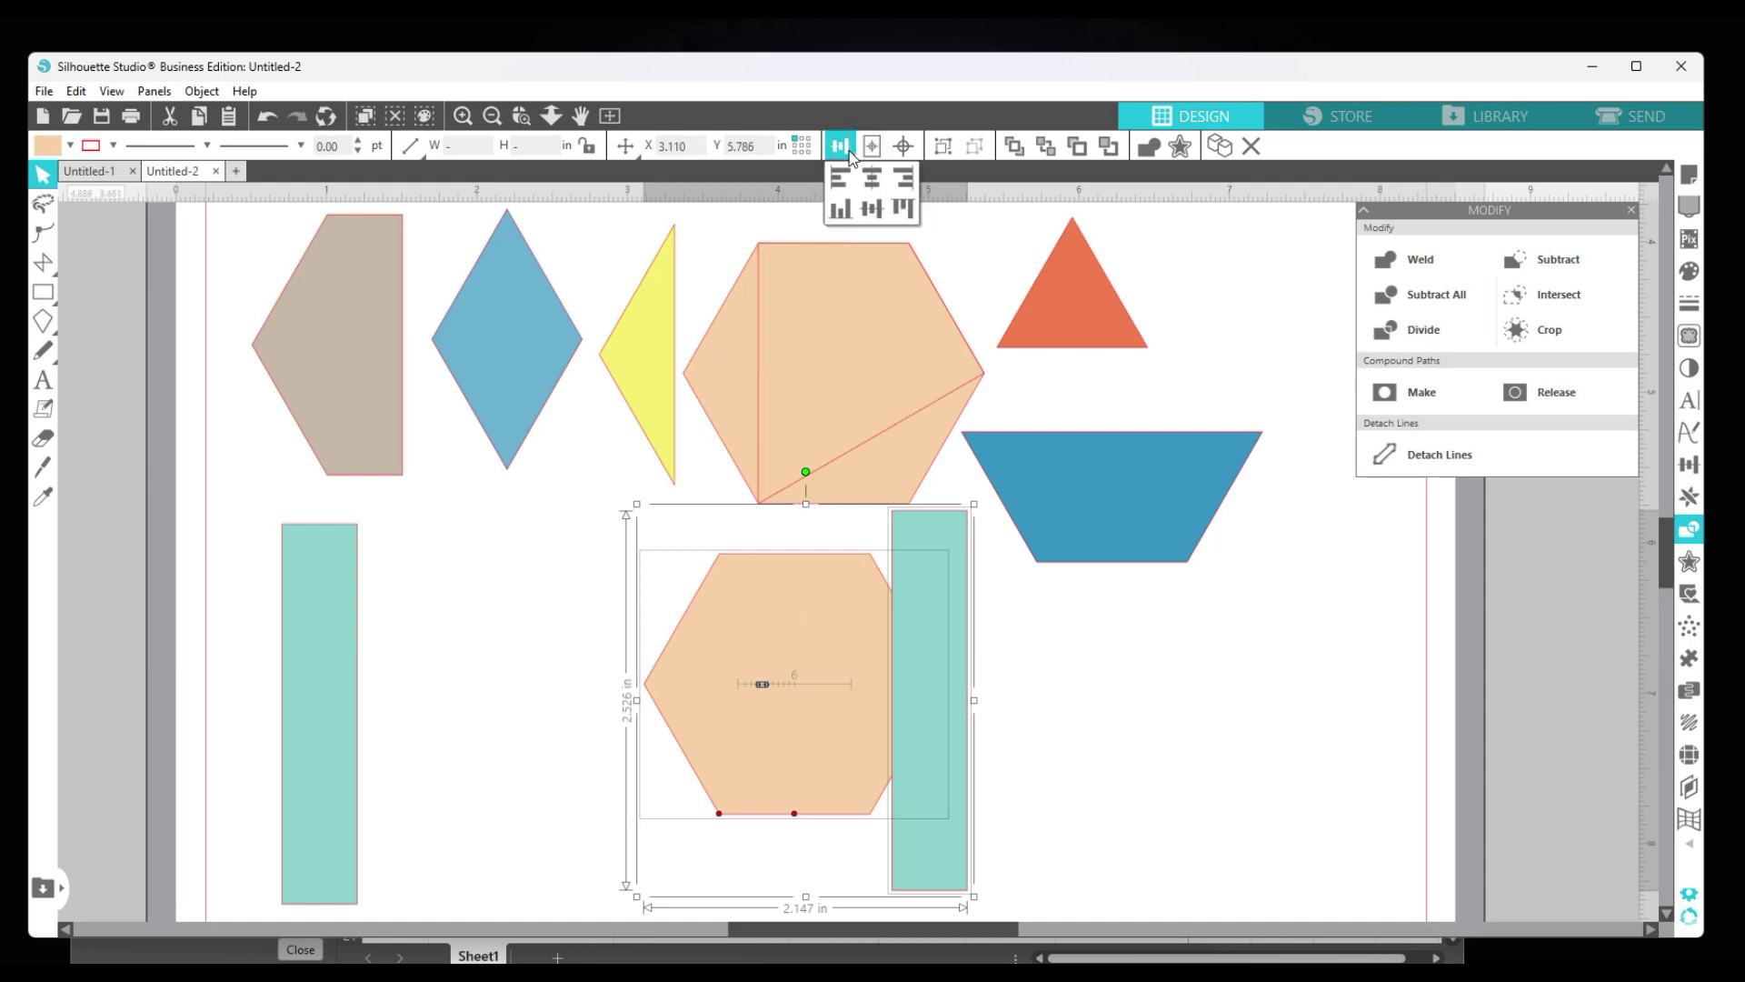
click(906, 187)
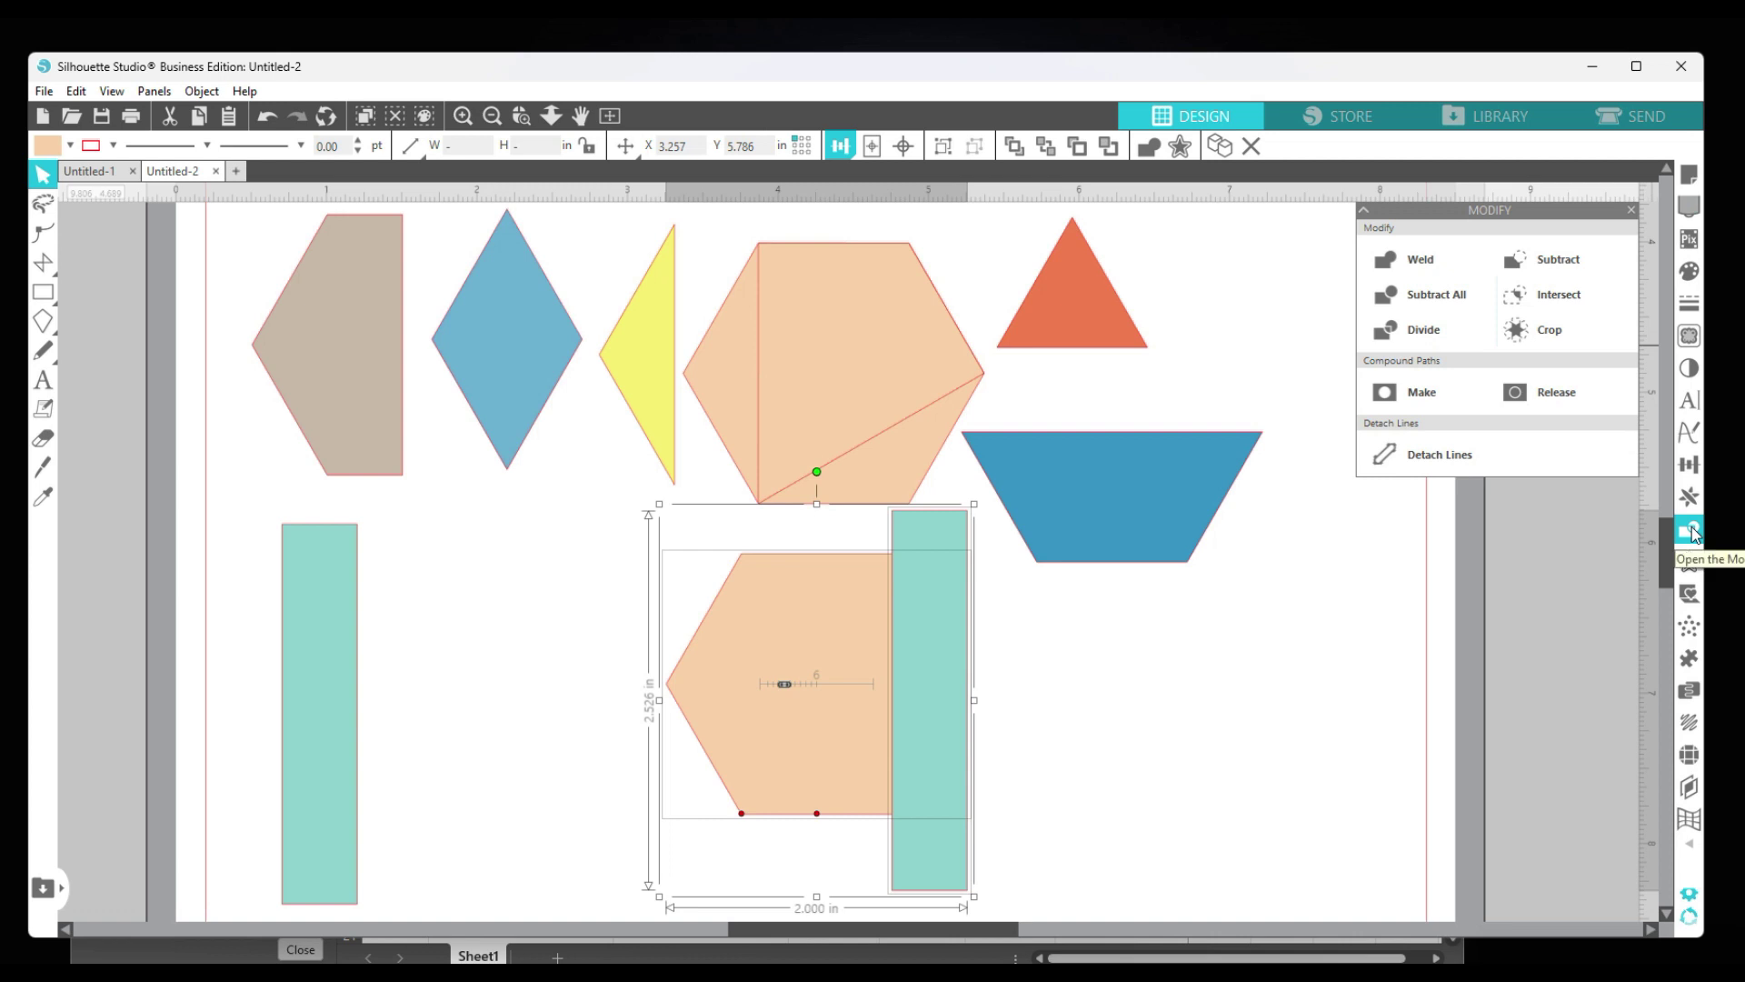
click(1535, 262)
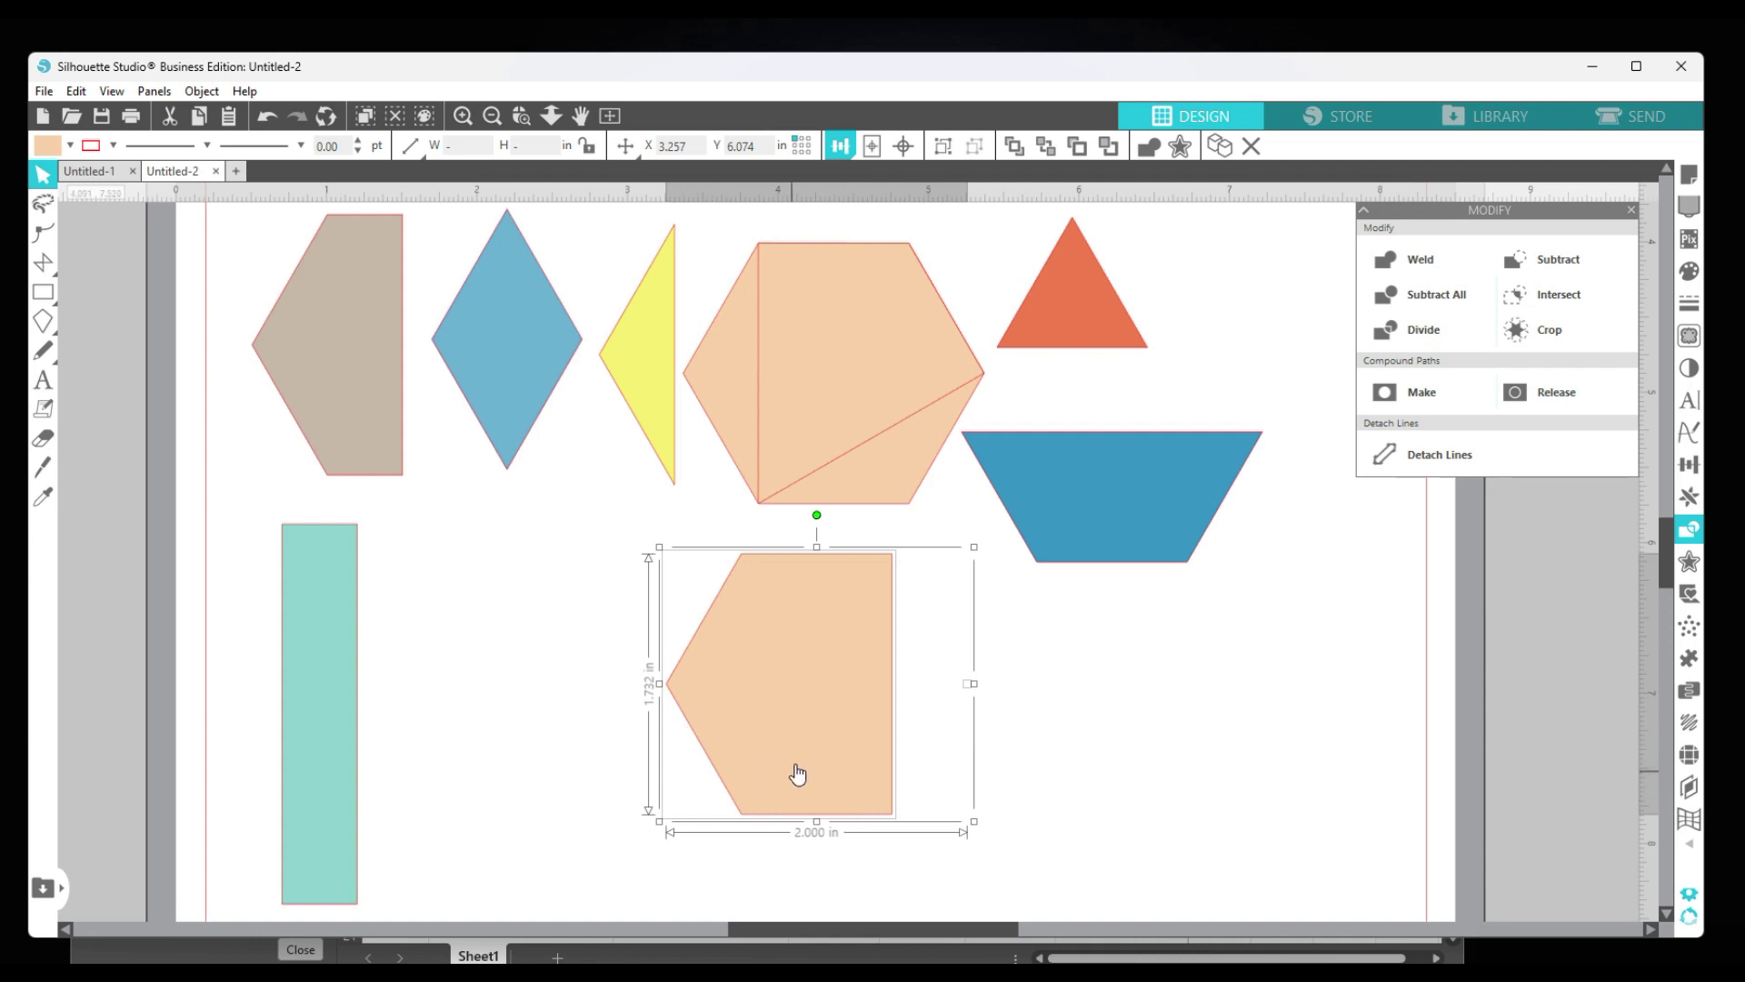
Bring the spare teal rectangle closer to the cut hexagon copy and rotate the cut shape to 60 degrees.
drag(351, 733, 545, 709)
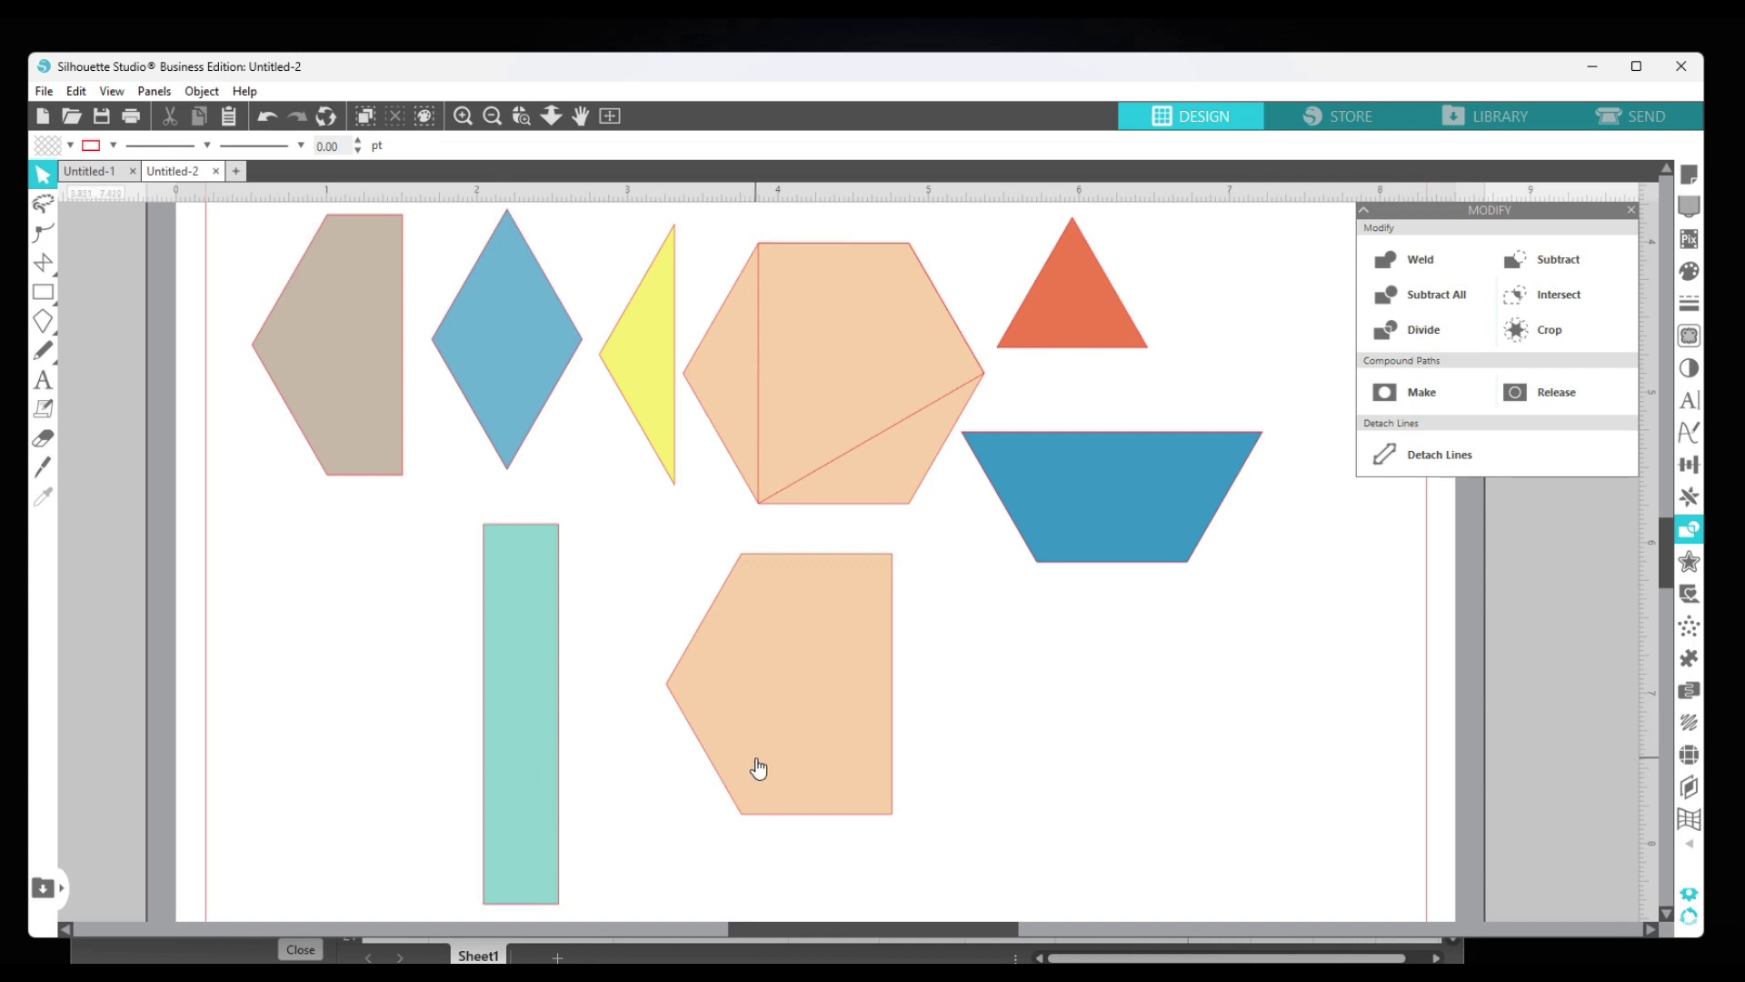
click(815, 731)
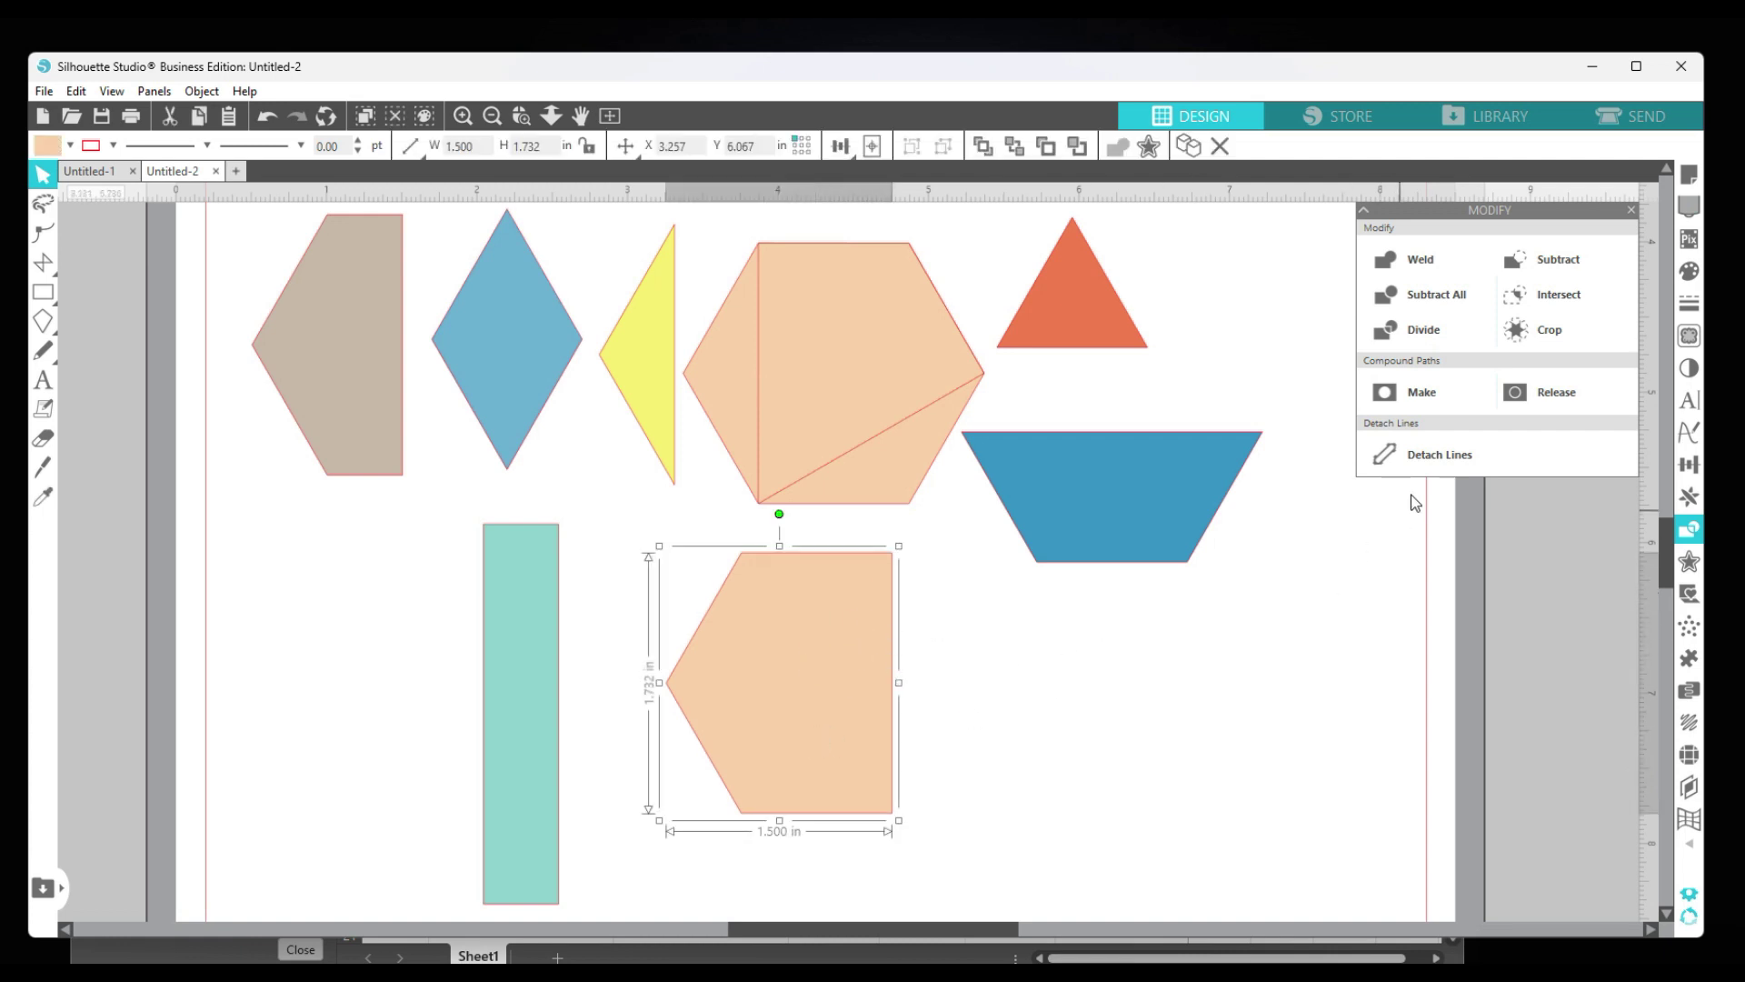
click(1689, 468)
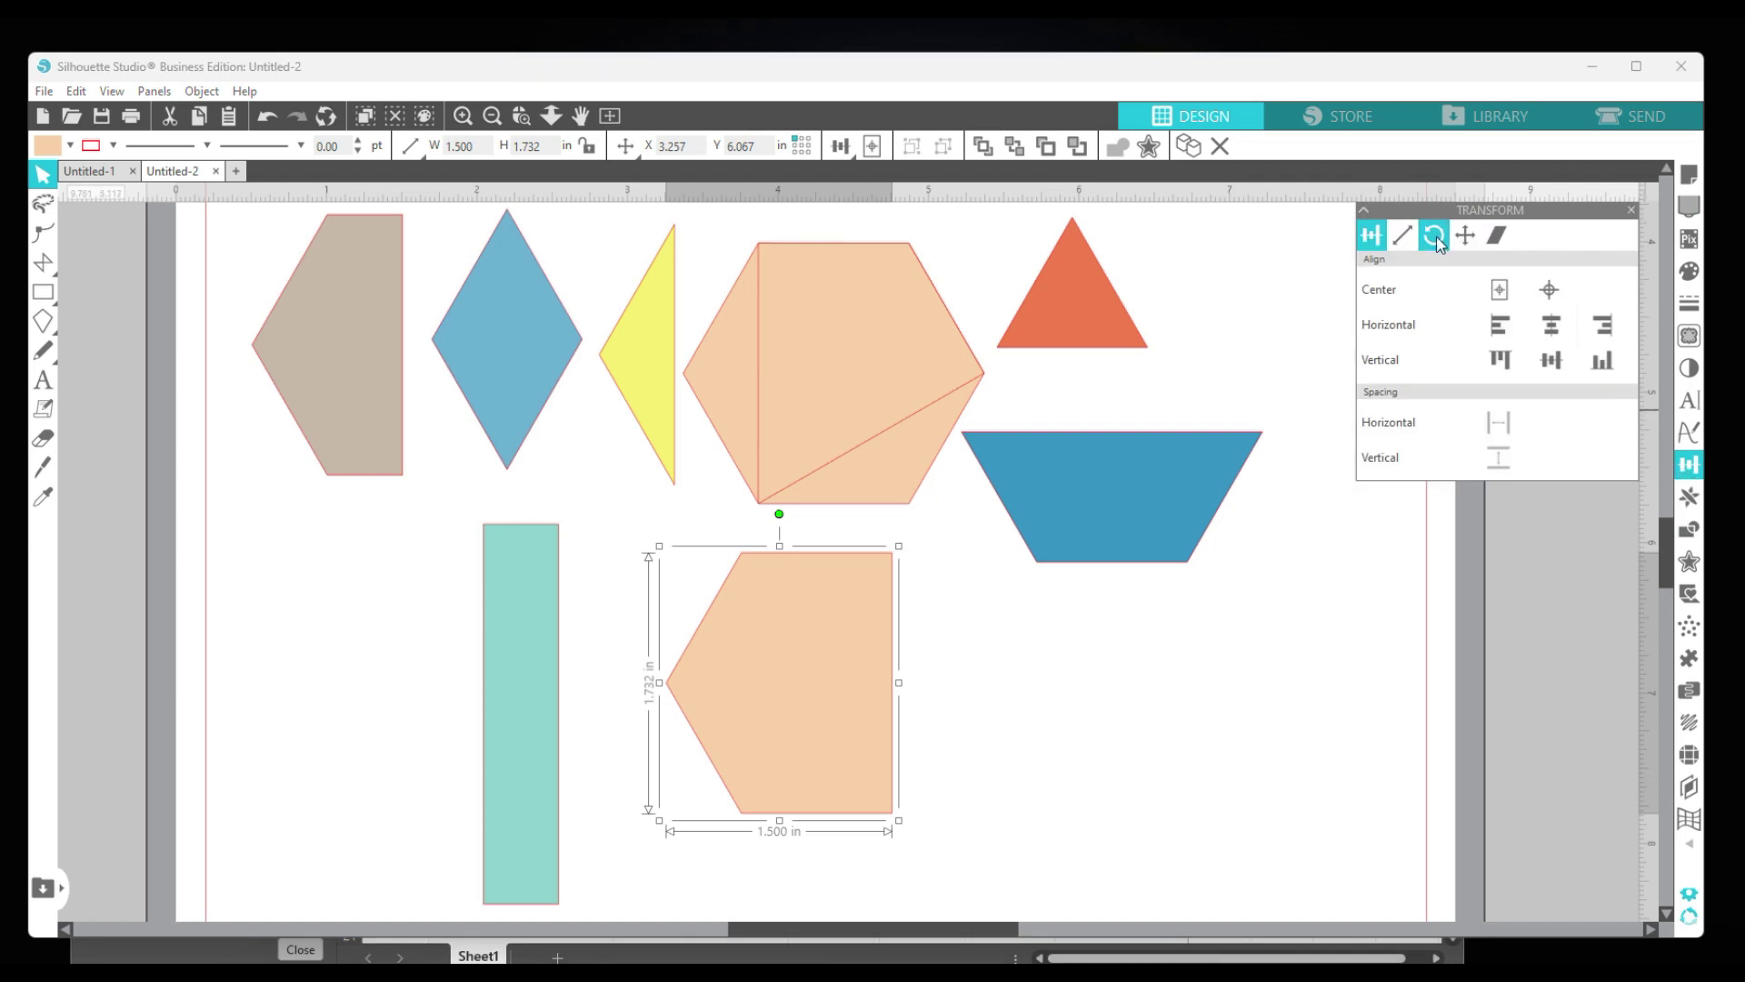
click(1434, 235)
click(1583, 344)
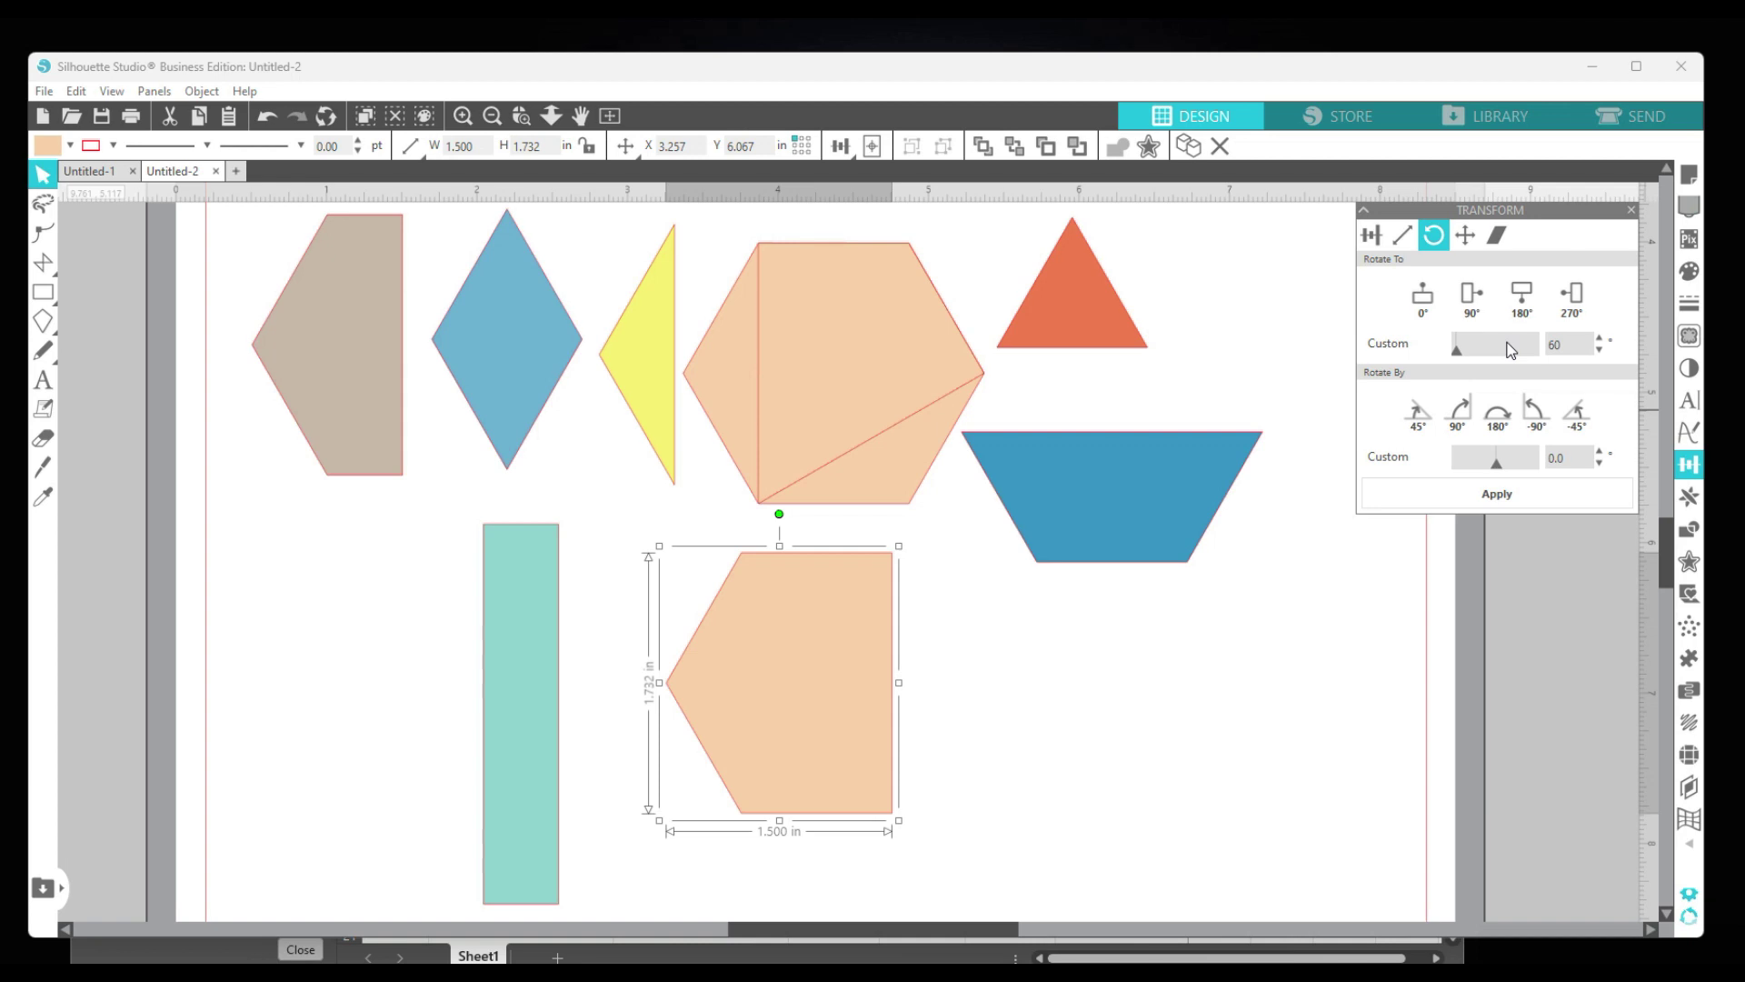
key(Return)
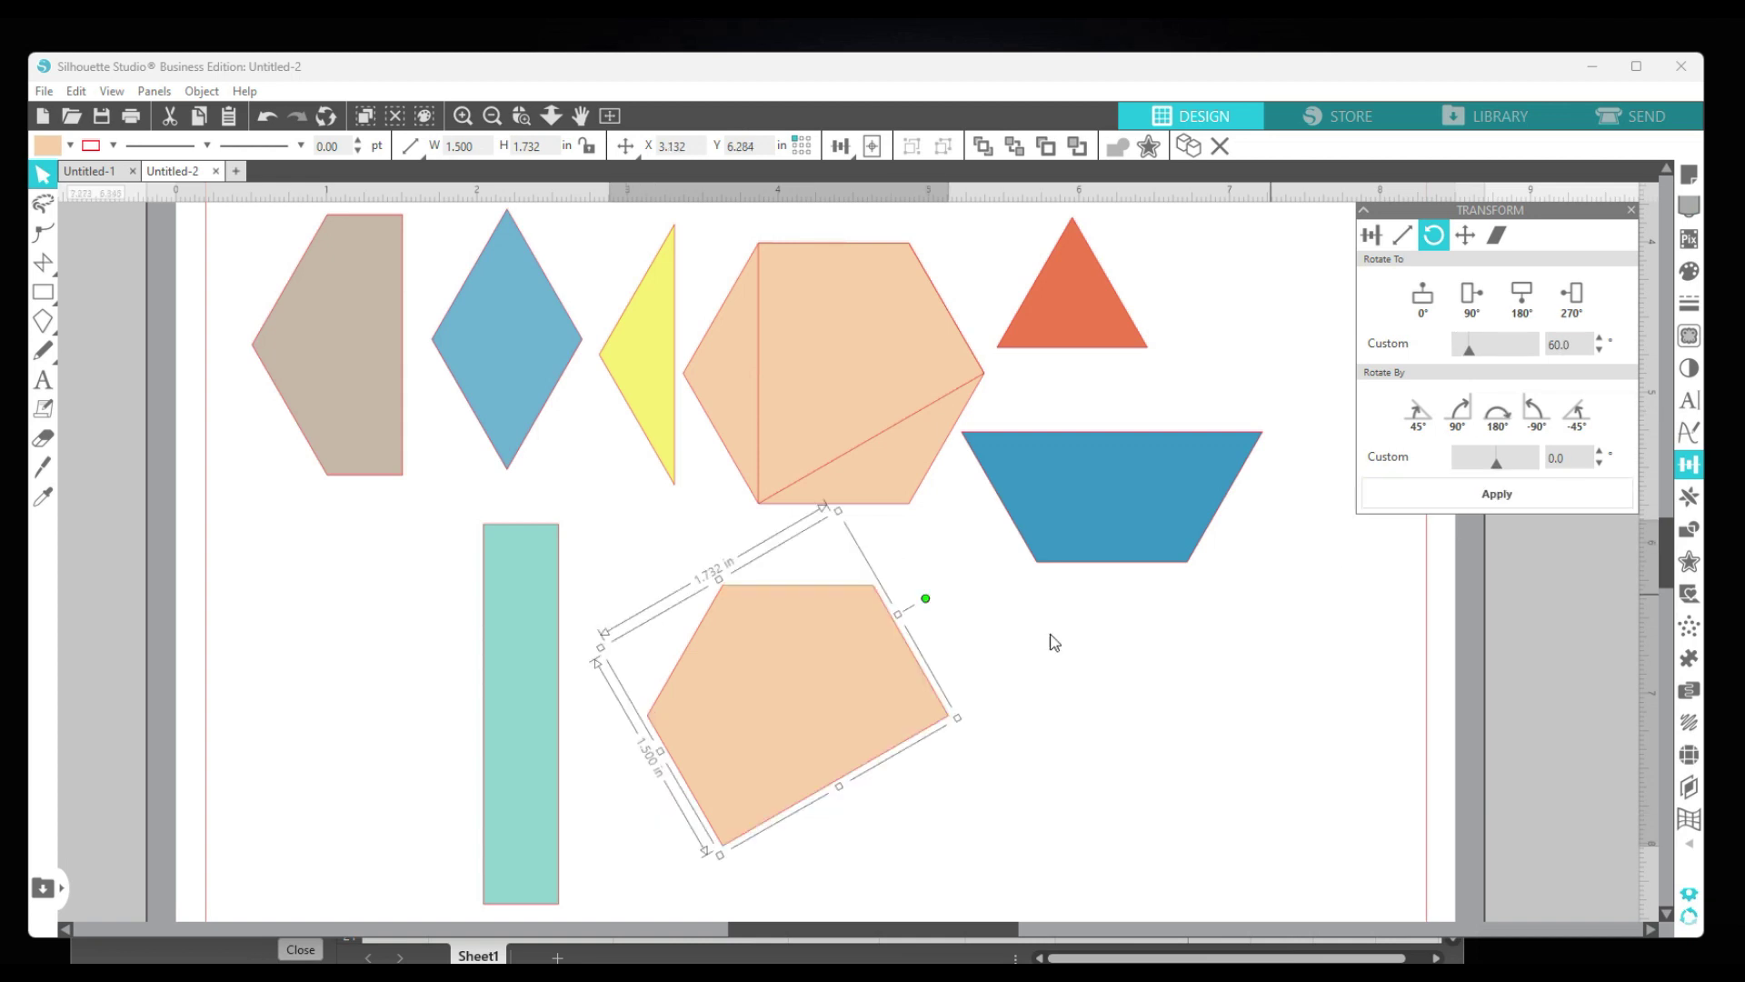
Align the spare teal rectangle with the left edge of the rotated shape and subtract it to leave a peach kite.
drag(501, 748, 656, 732)
drag(488, 665, 760, 719)
click(842, 147)
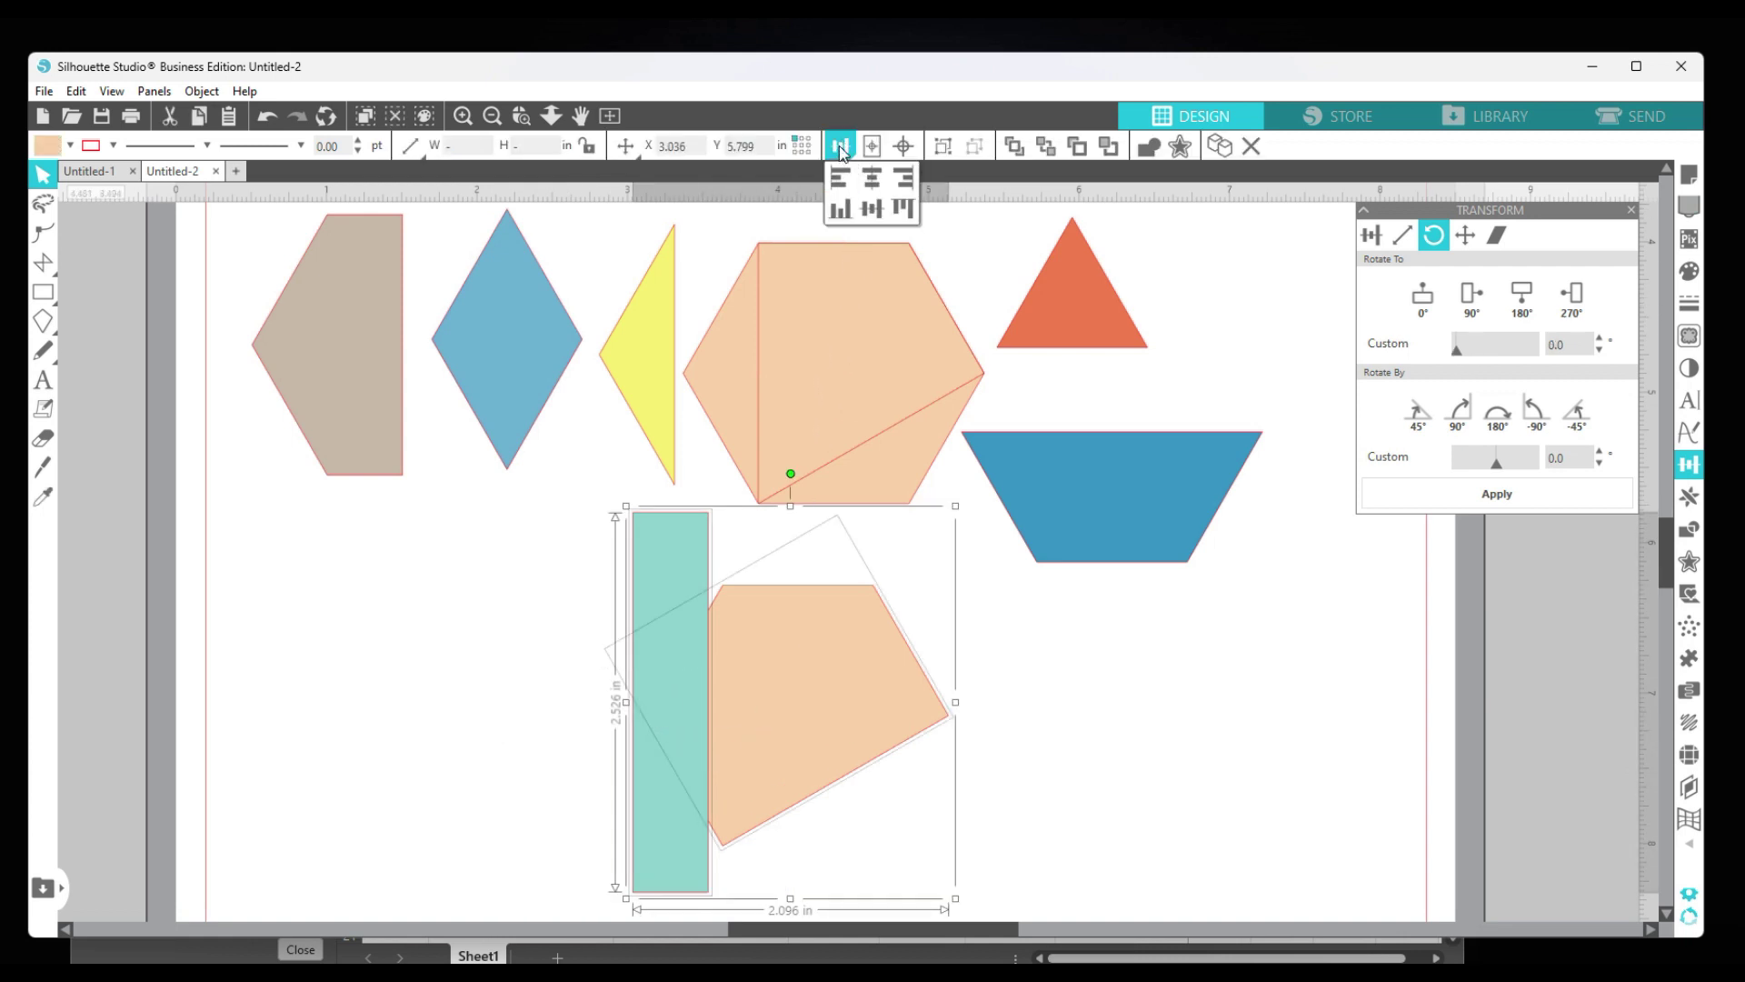
click(842, 179)
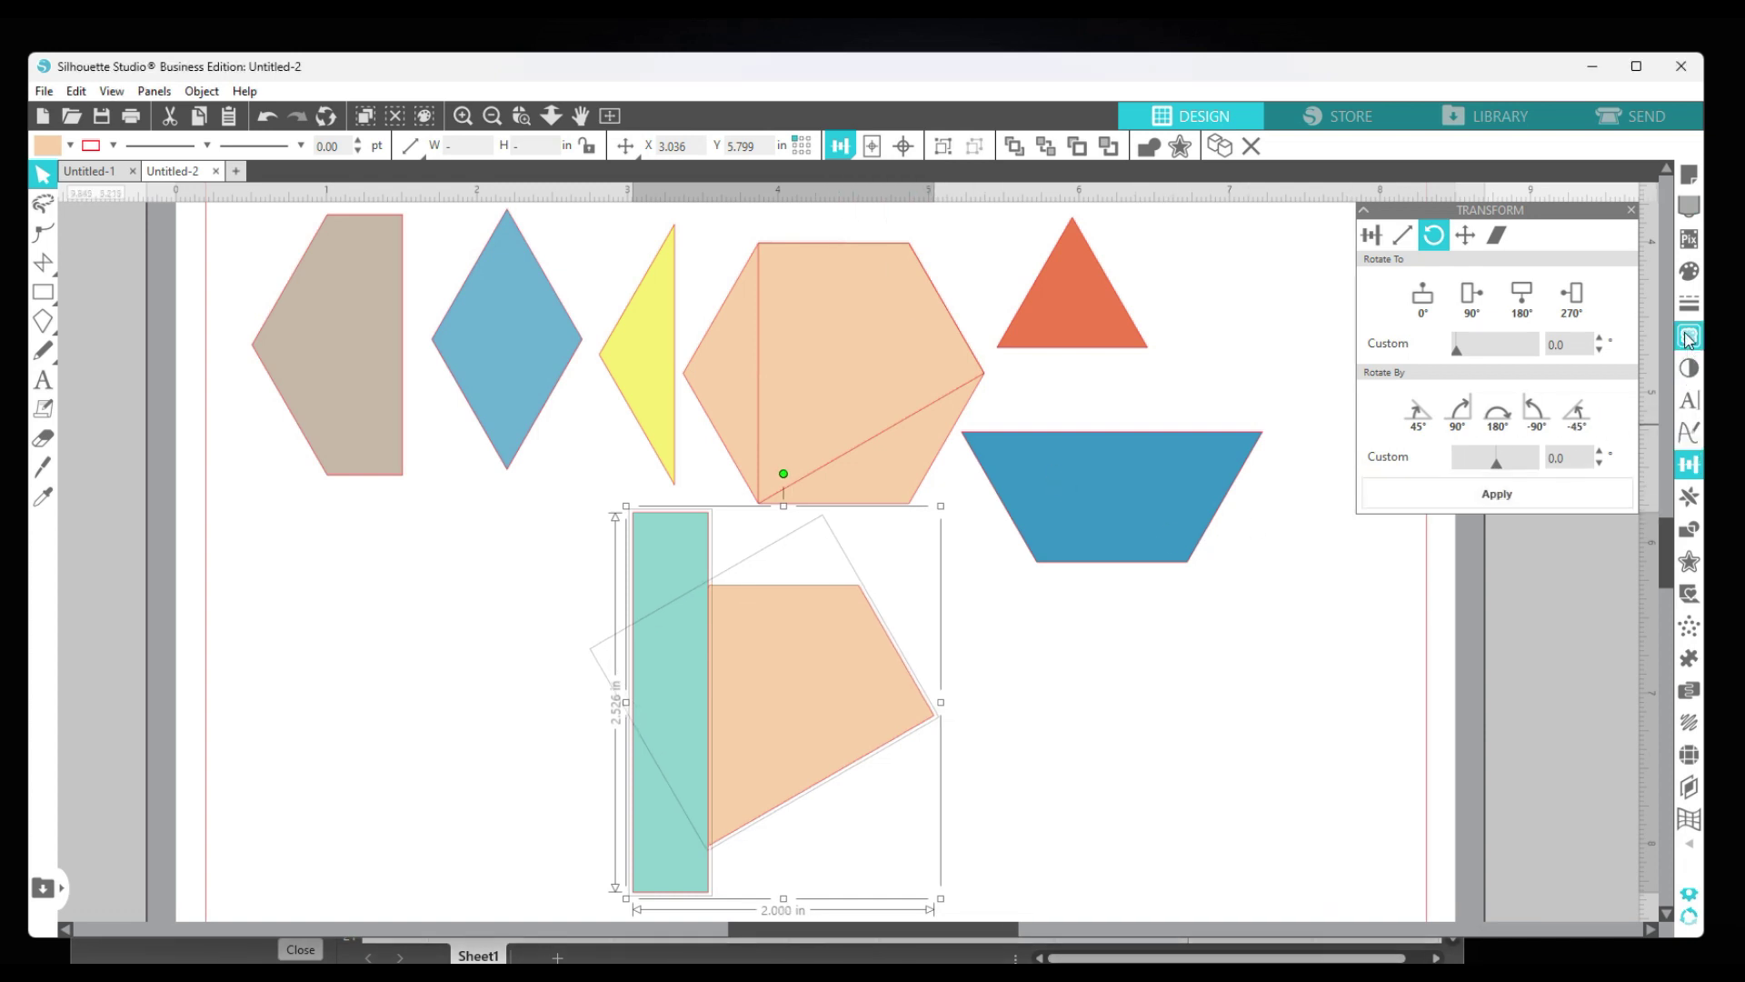
click(1689, 531)
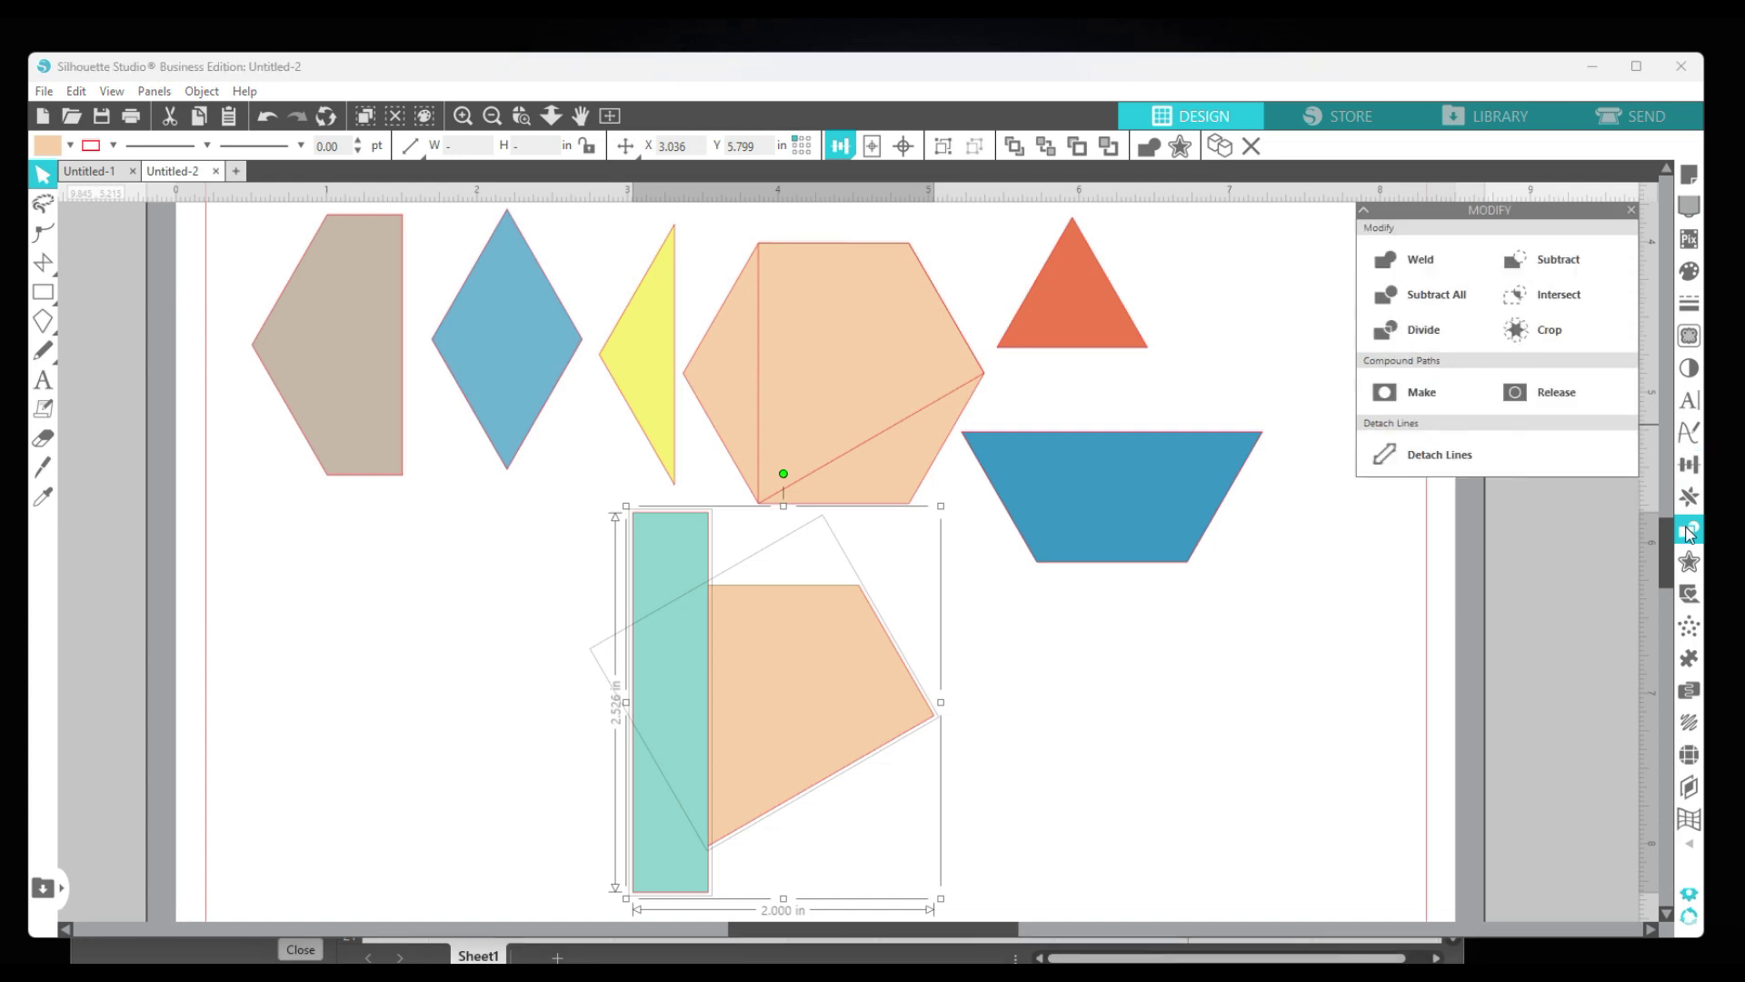
click(1534, 265)
drag(838, 701, 813, 705)
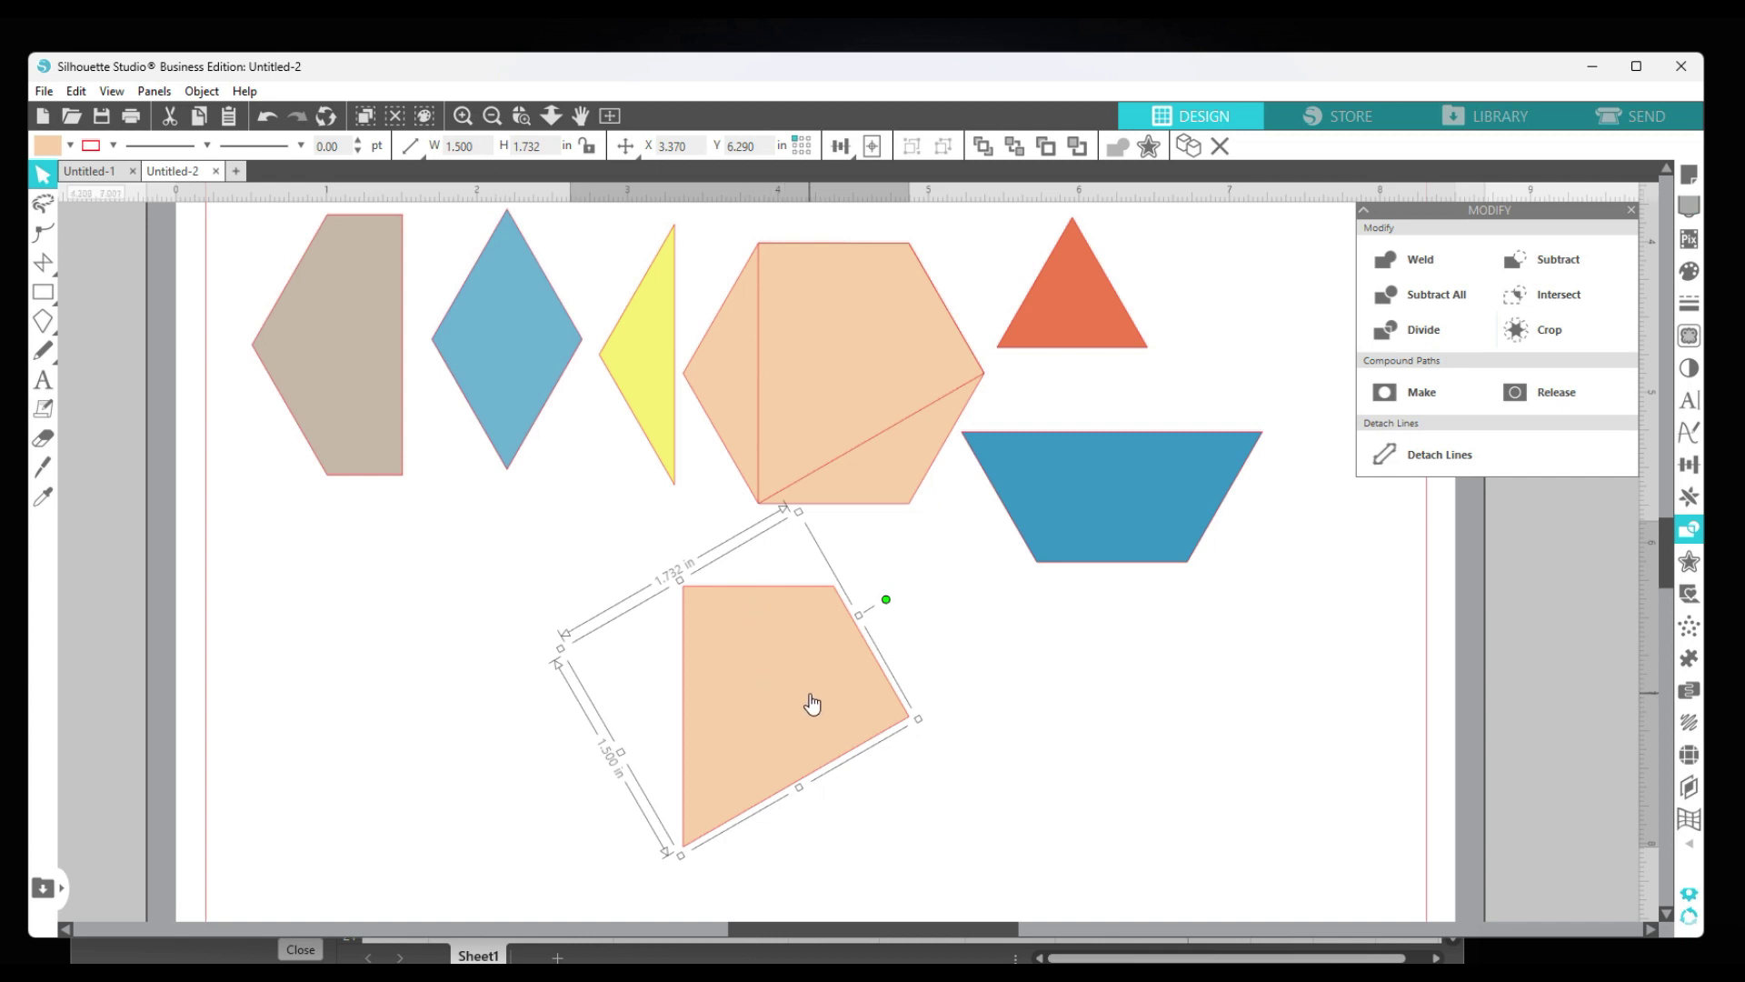
Move the outlined kite from the hexagon onto the peach cut-out kite to compare the two shapes.
click(861, 452)
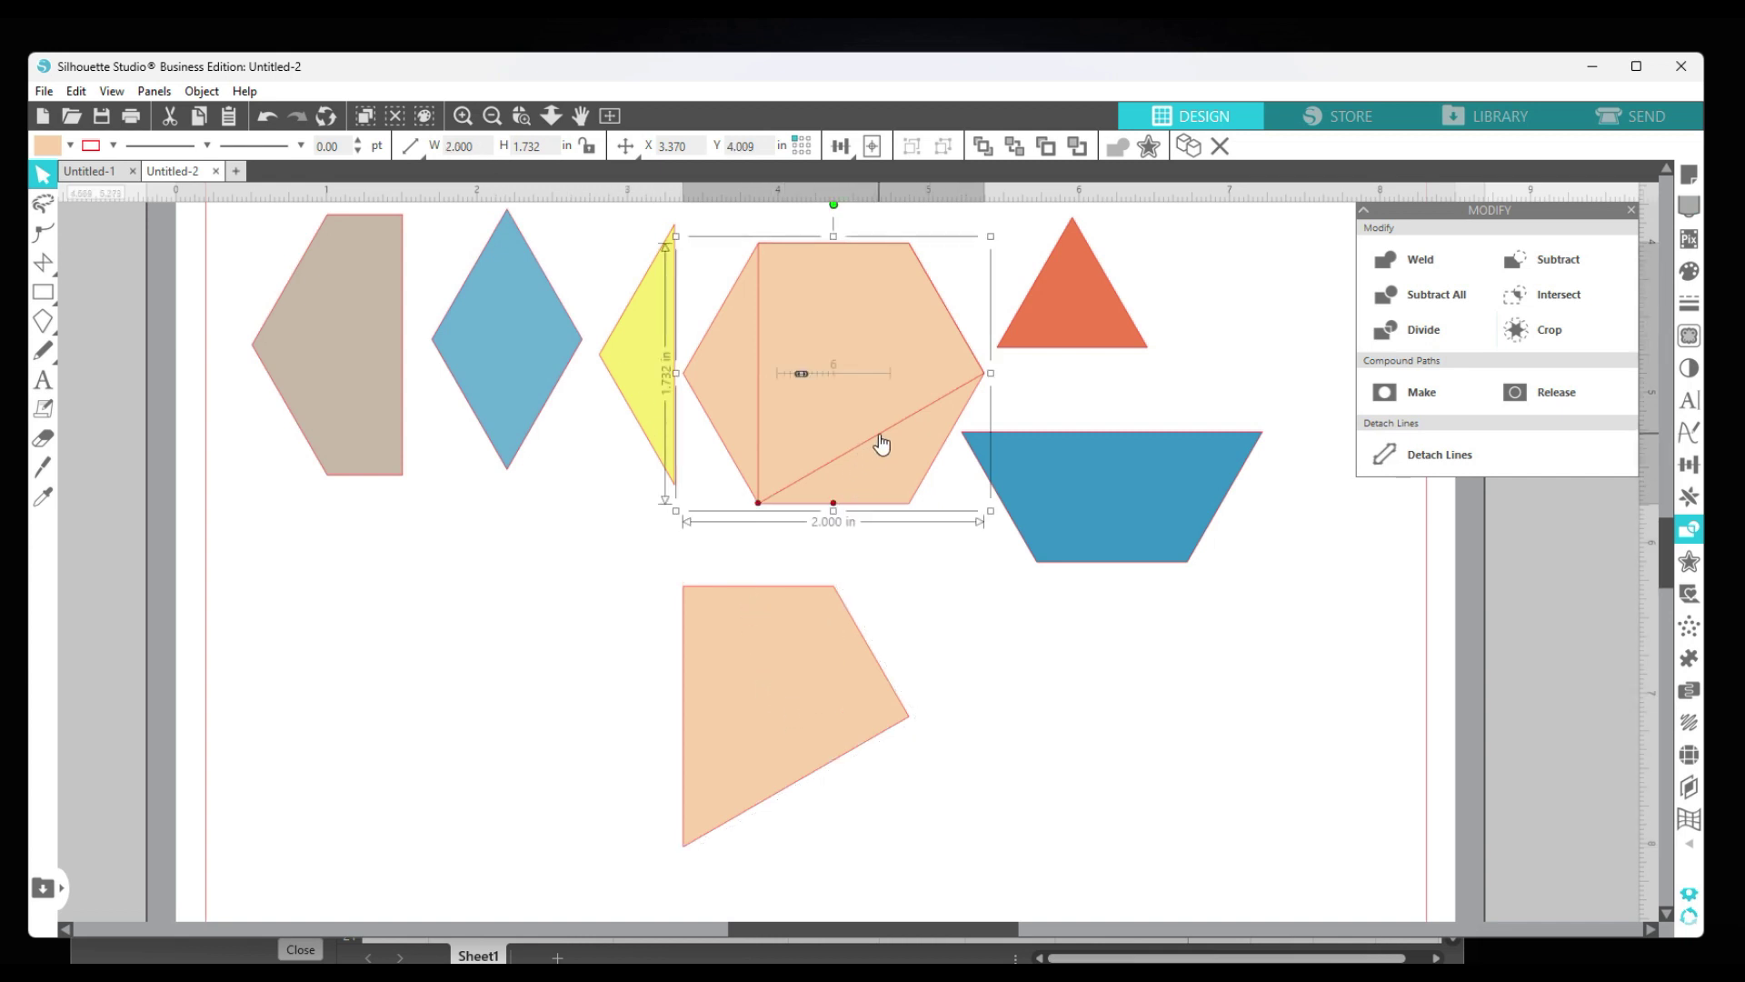
click(826, 749)
double_click(809, 784)
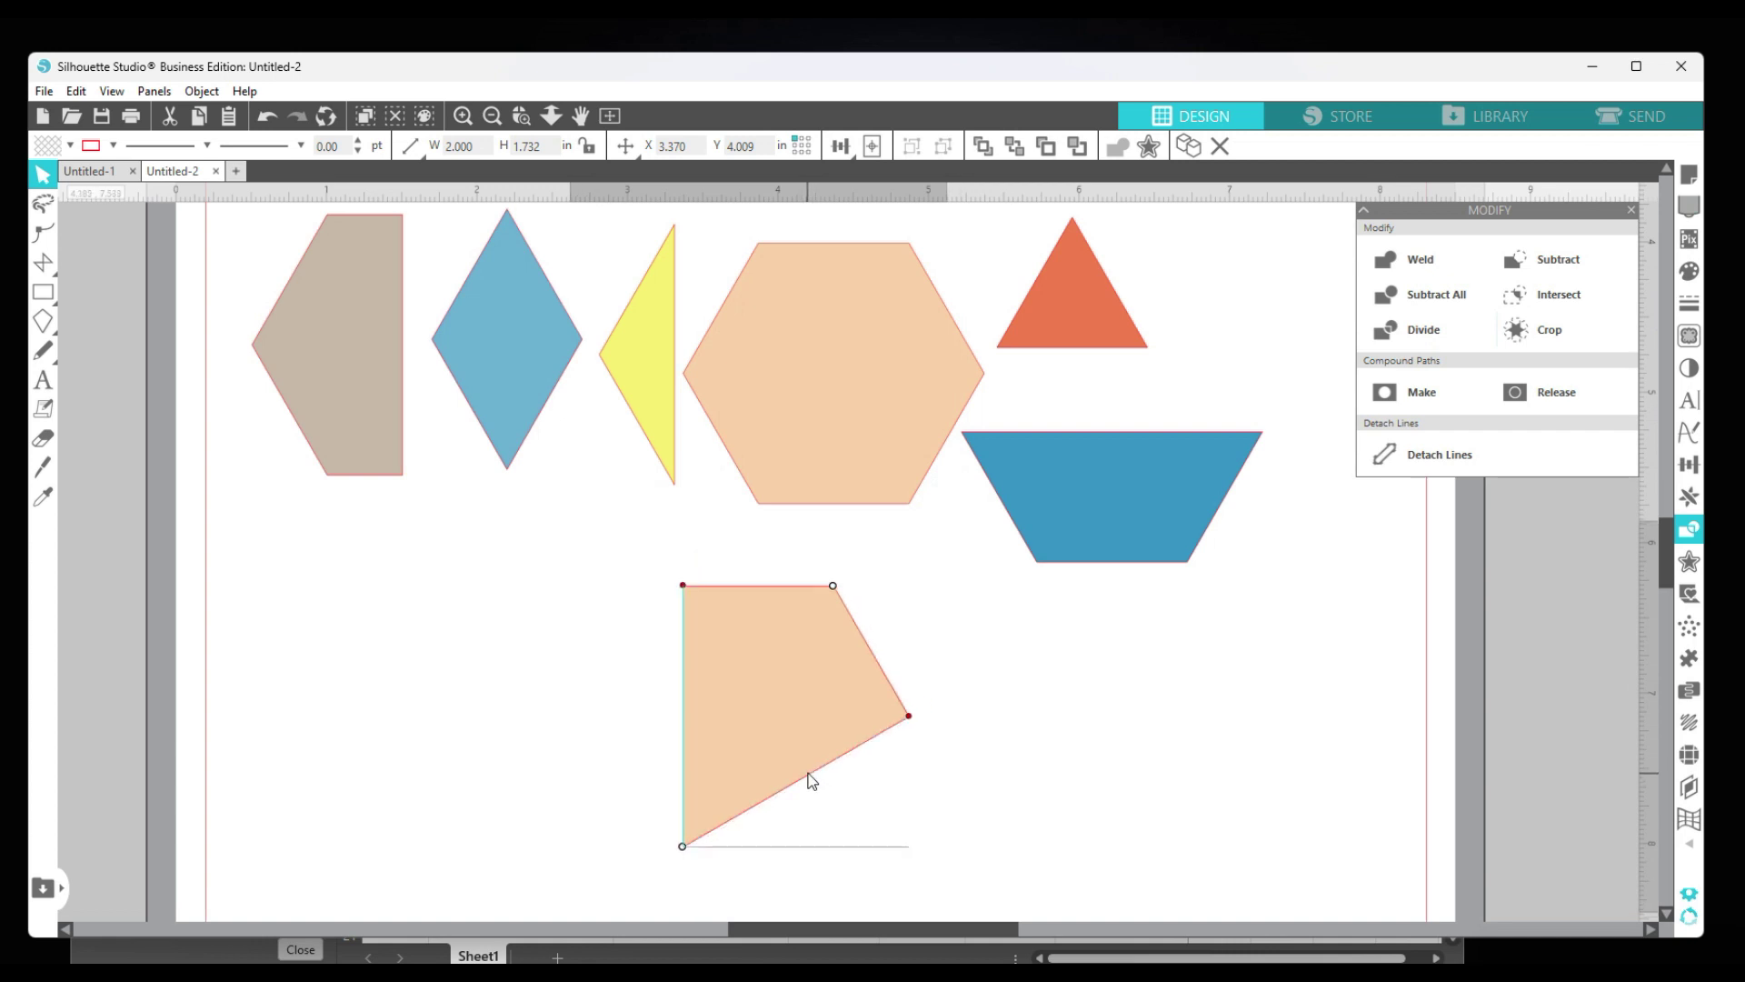
Set the outlined kite aside and test the peach cut-out kite's fit over the hexagon.
drag(811, 780, 853, 405)
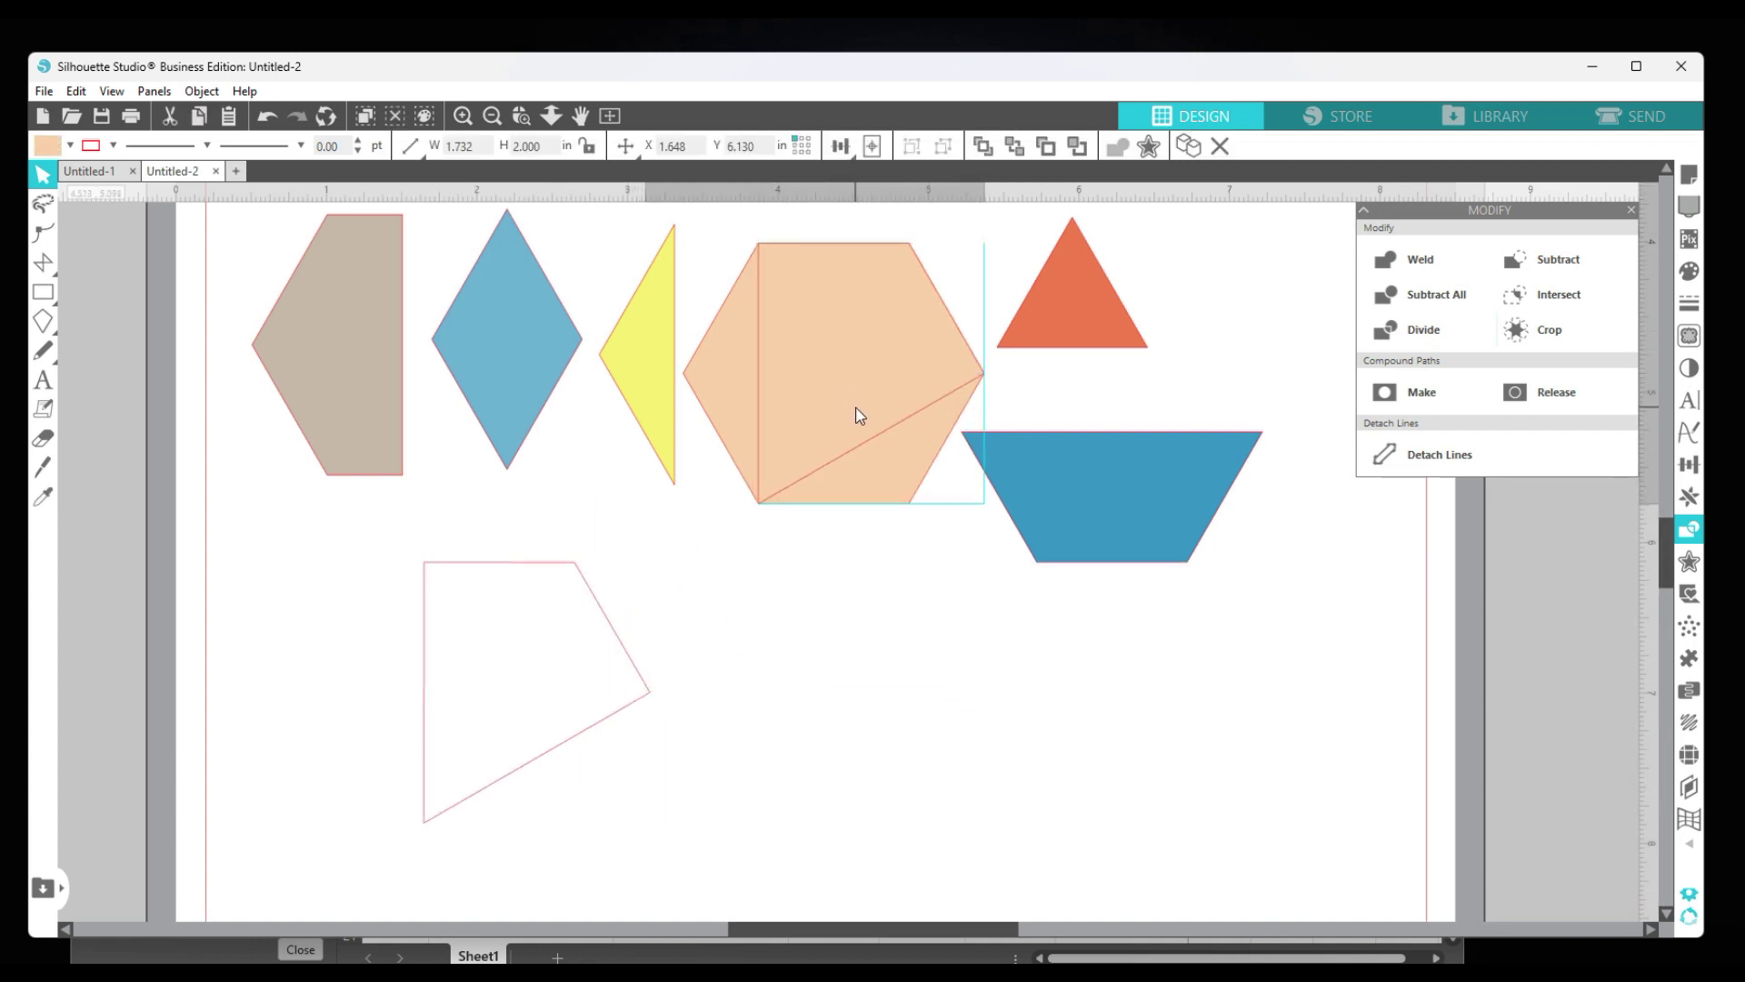
drag(859, 416, 811, 760)
key(Escape)
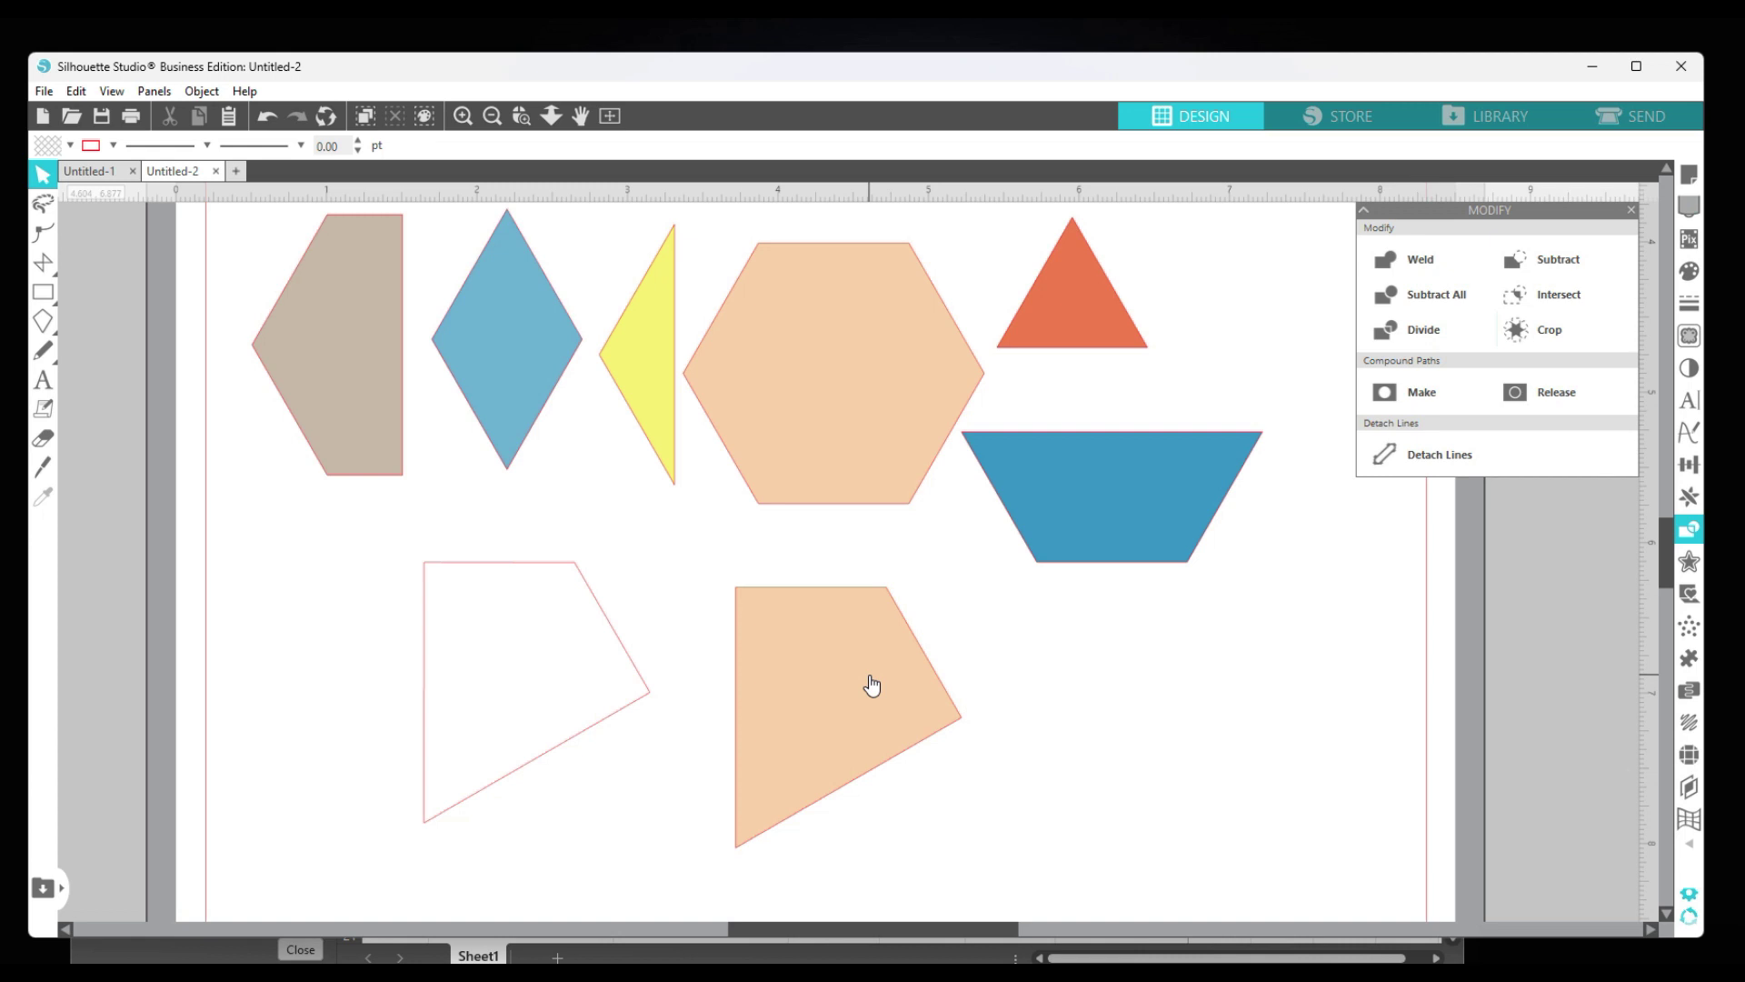
drag(871, 686, 891, 341)
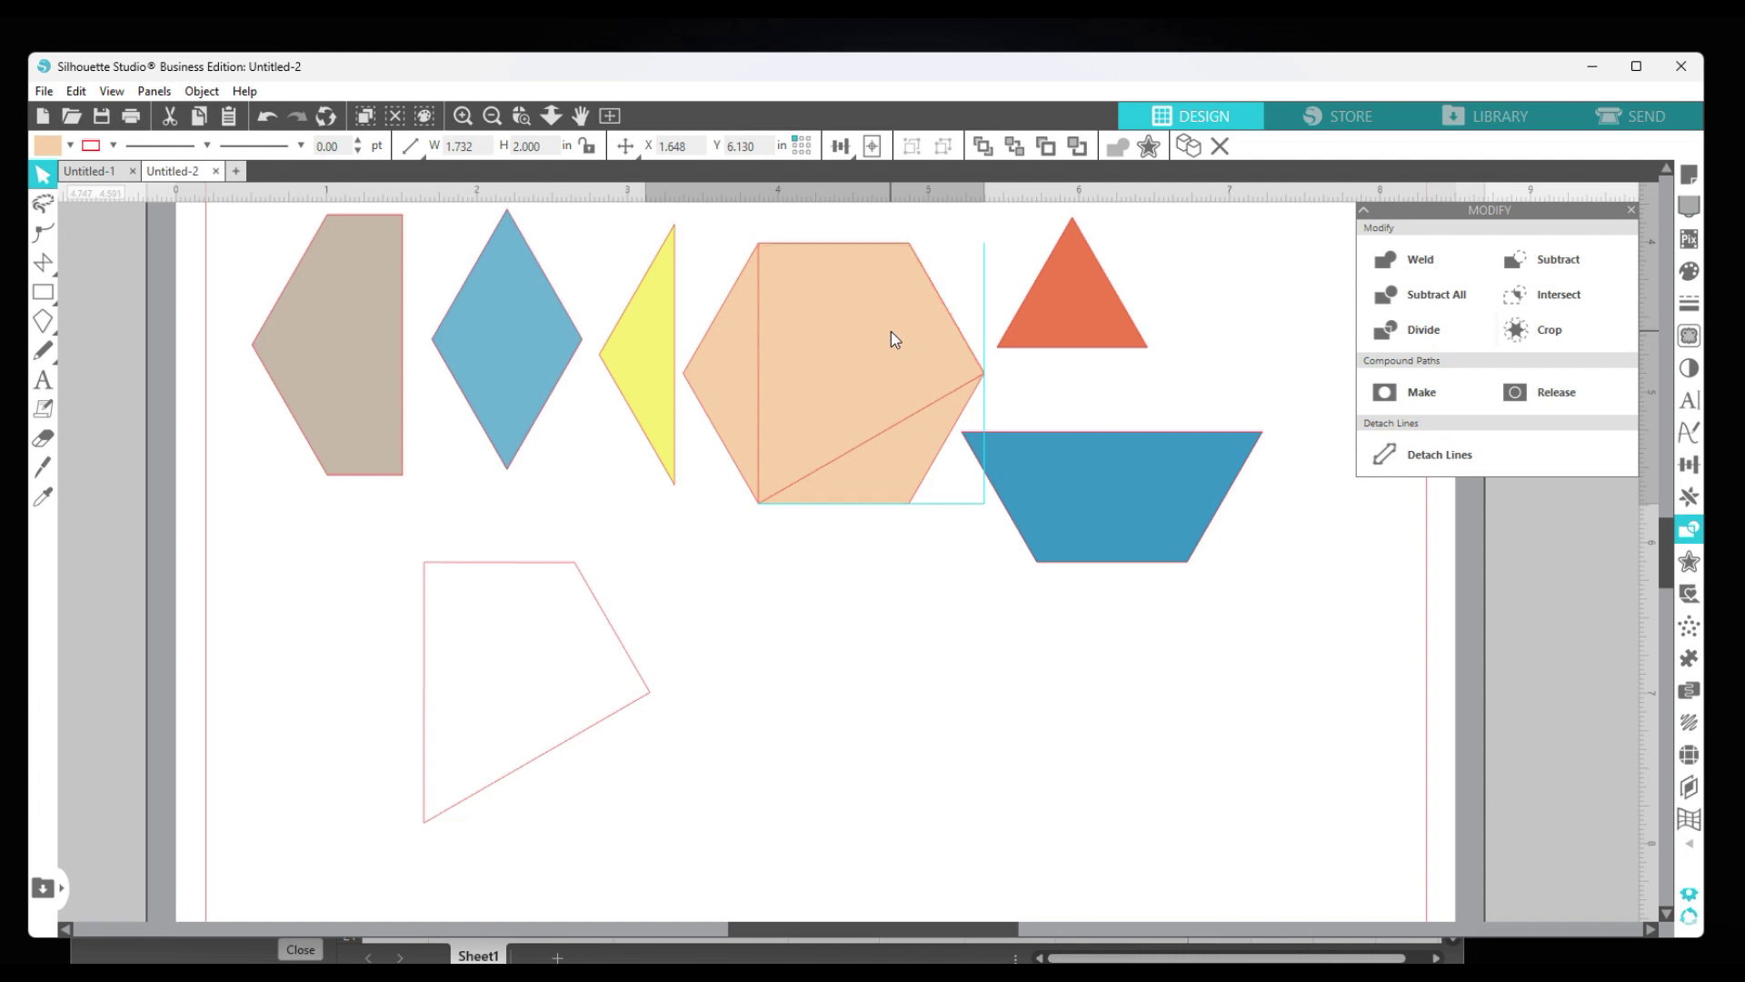
Move the peach kite off the hexagon into the space below it, and shift the blue trapezoid down clear of the hexagon.
key(Escape)
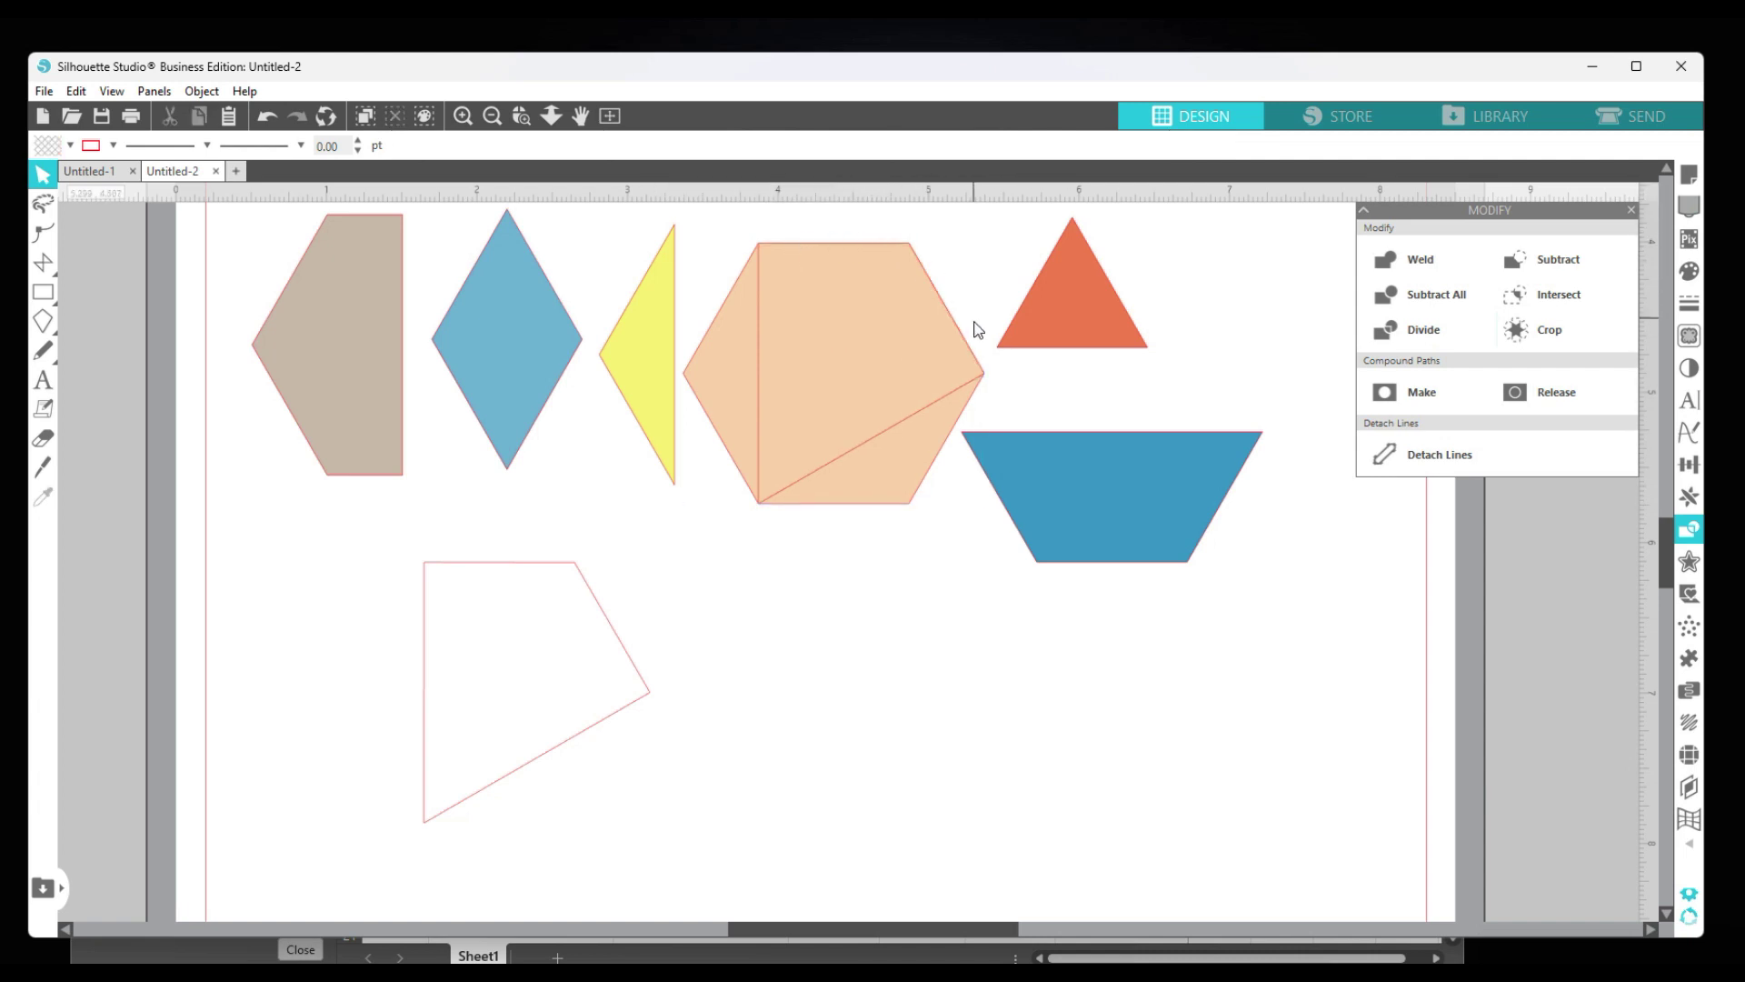
drag(822, 379, 789, 701)
drag(1085, 497, 1138, 552)
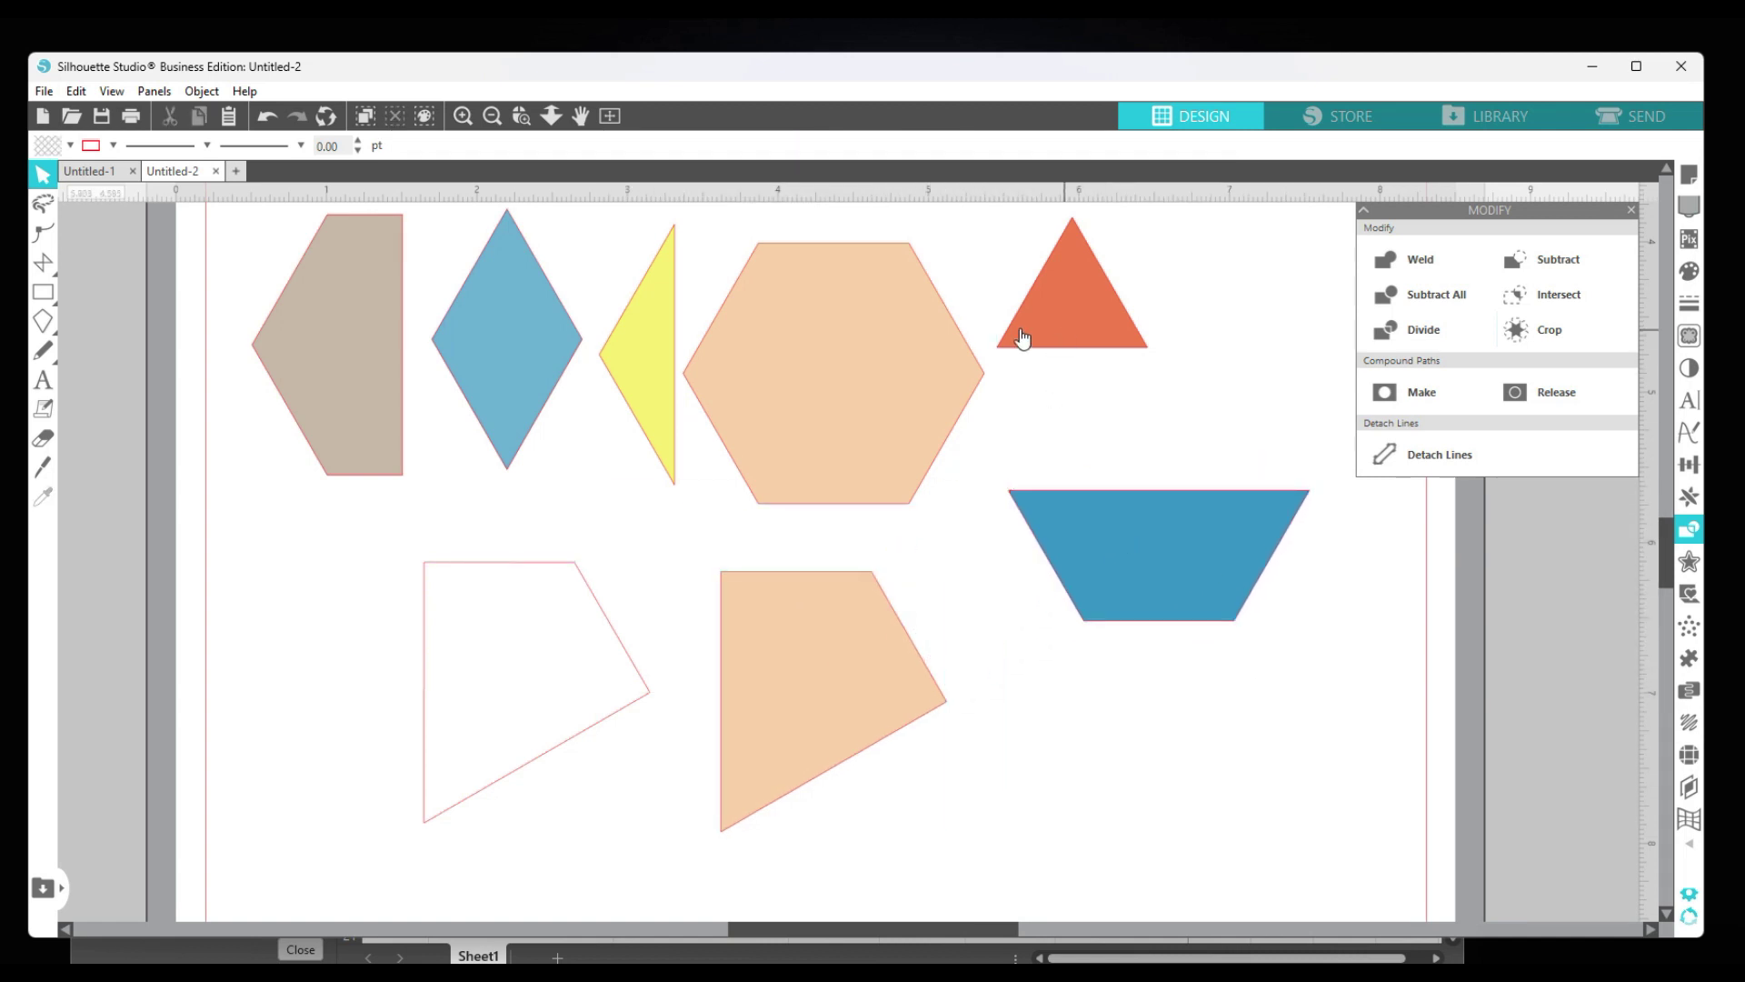
mouse_move(655, 389)
mouse_down()
mouse_move(997, 624)
mouse_move(930, 608)
mouse_move(654, 378)
mouse_up()
Switch to the hexagon calculator in the browser, set the side length to 1.5 in, and move its window off the drawing.
click(752, 557)
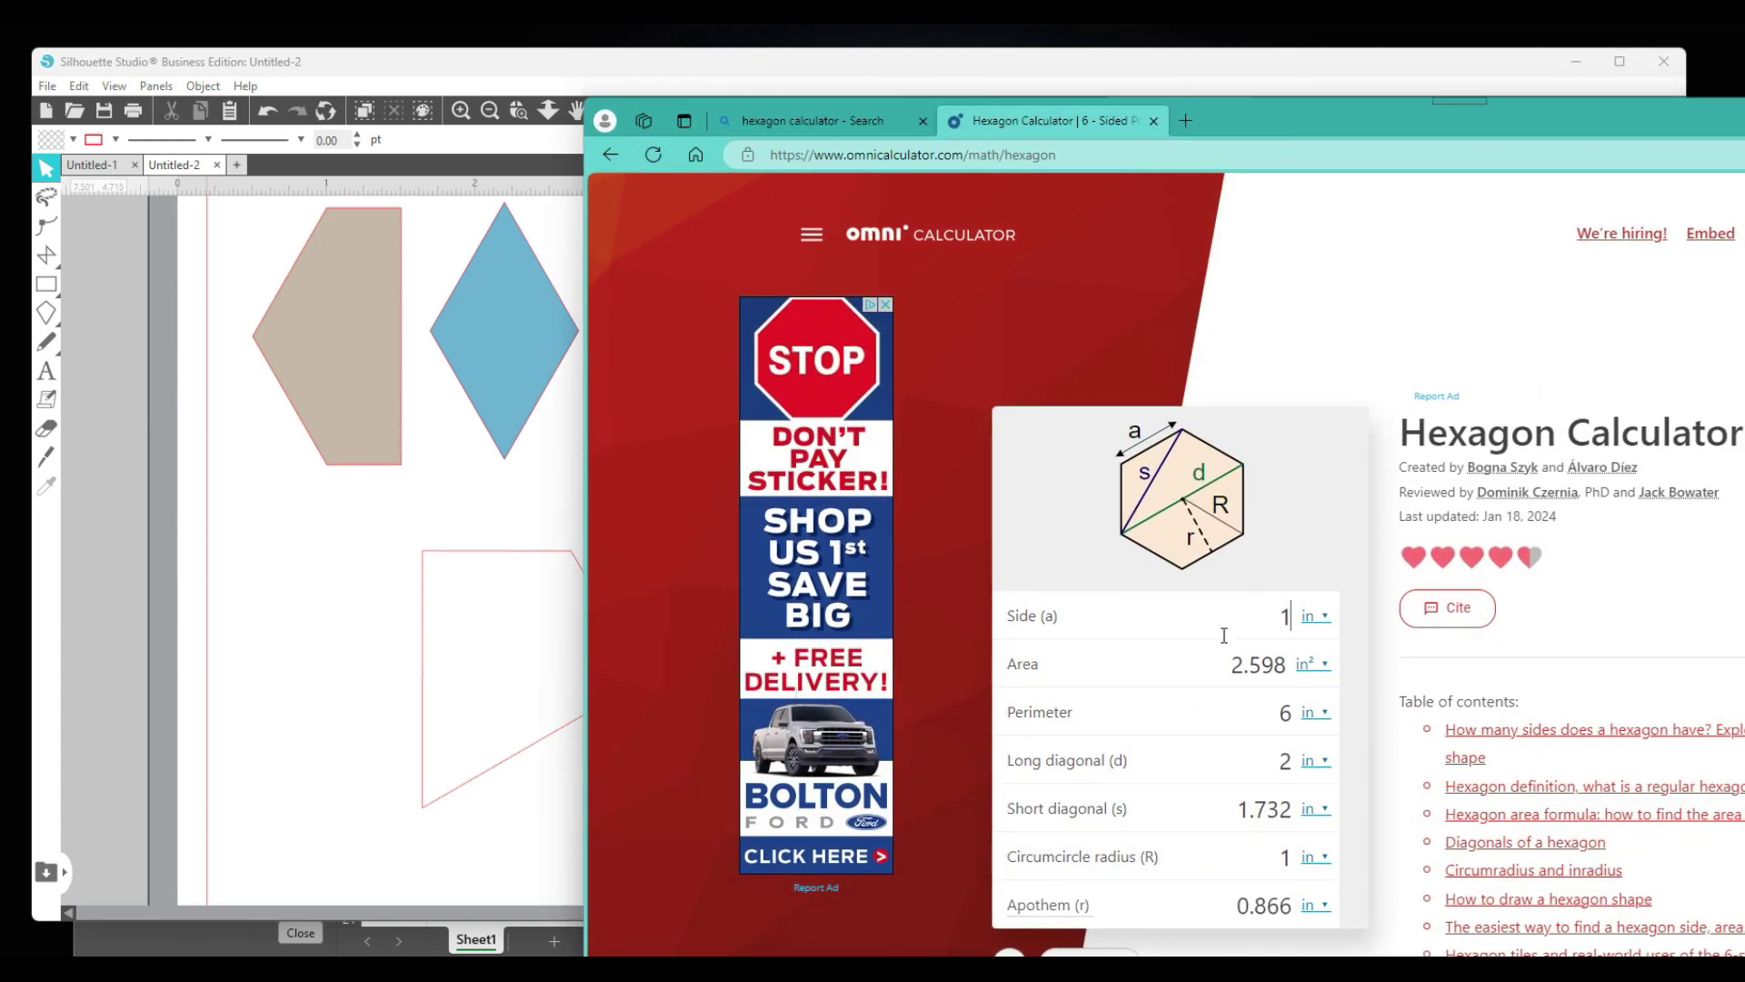
text(.5)
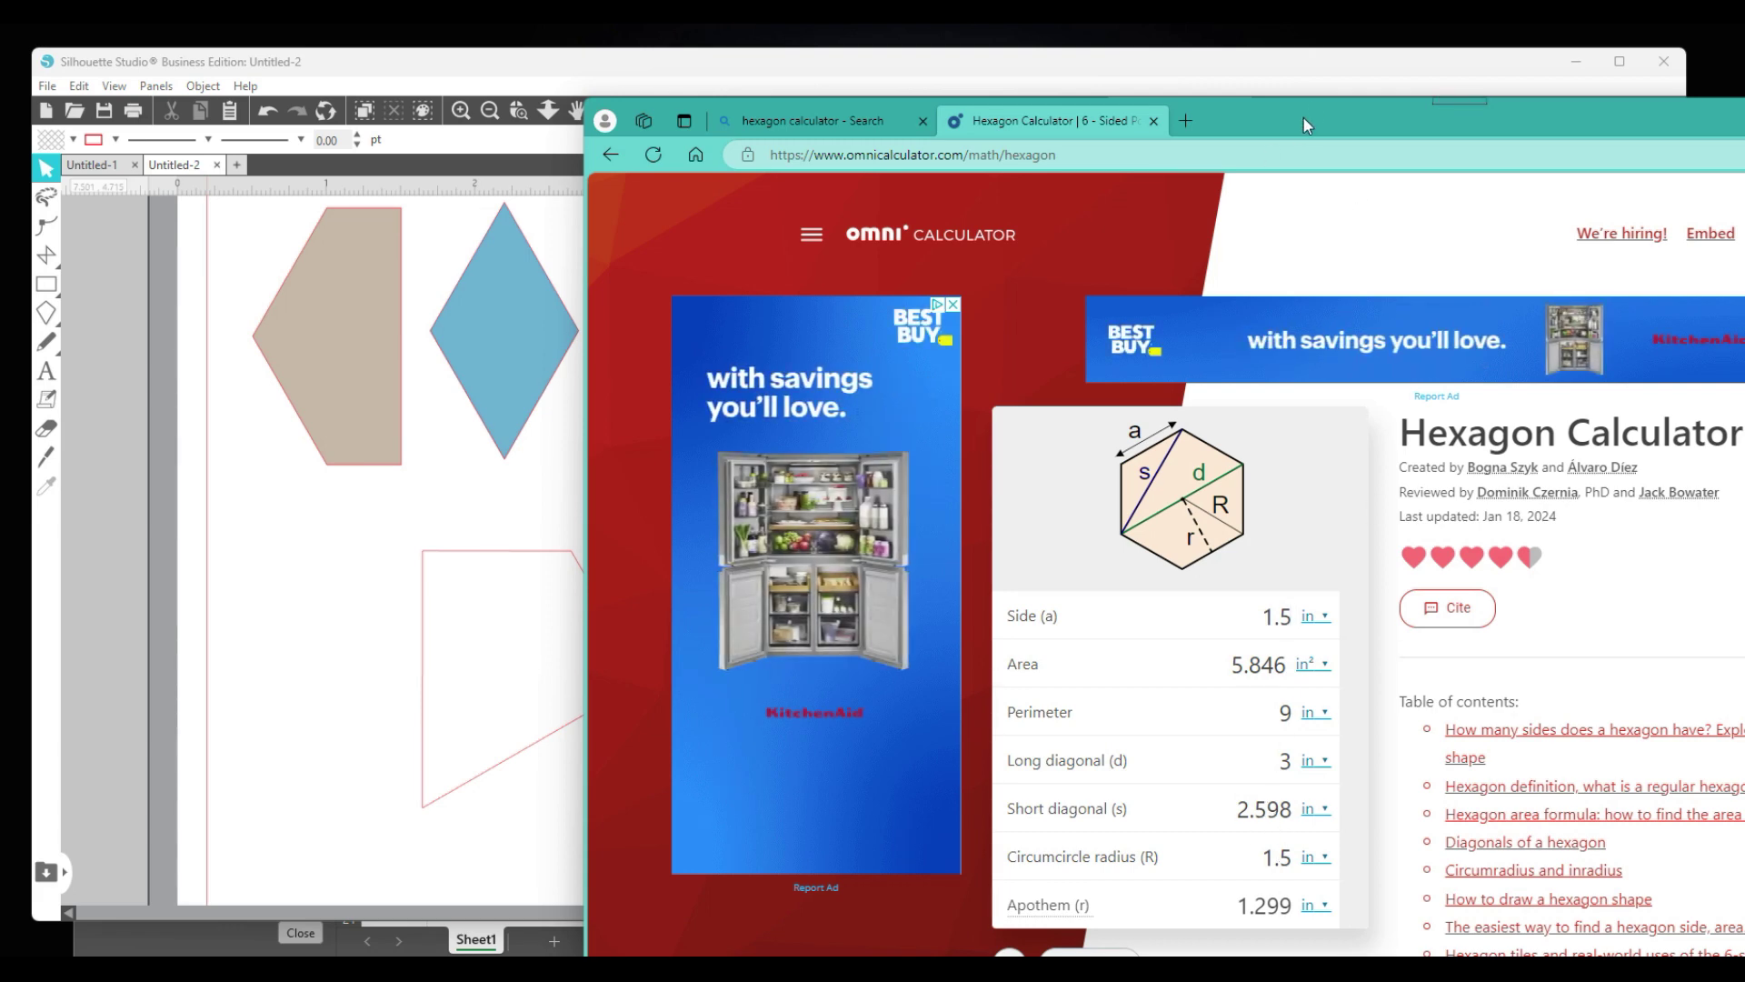
drag(1300, 136, 1744, 136)
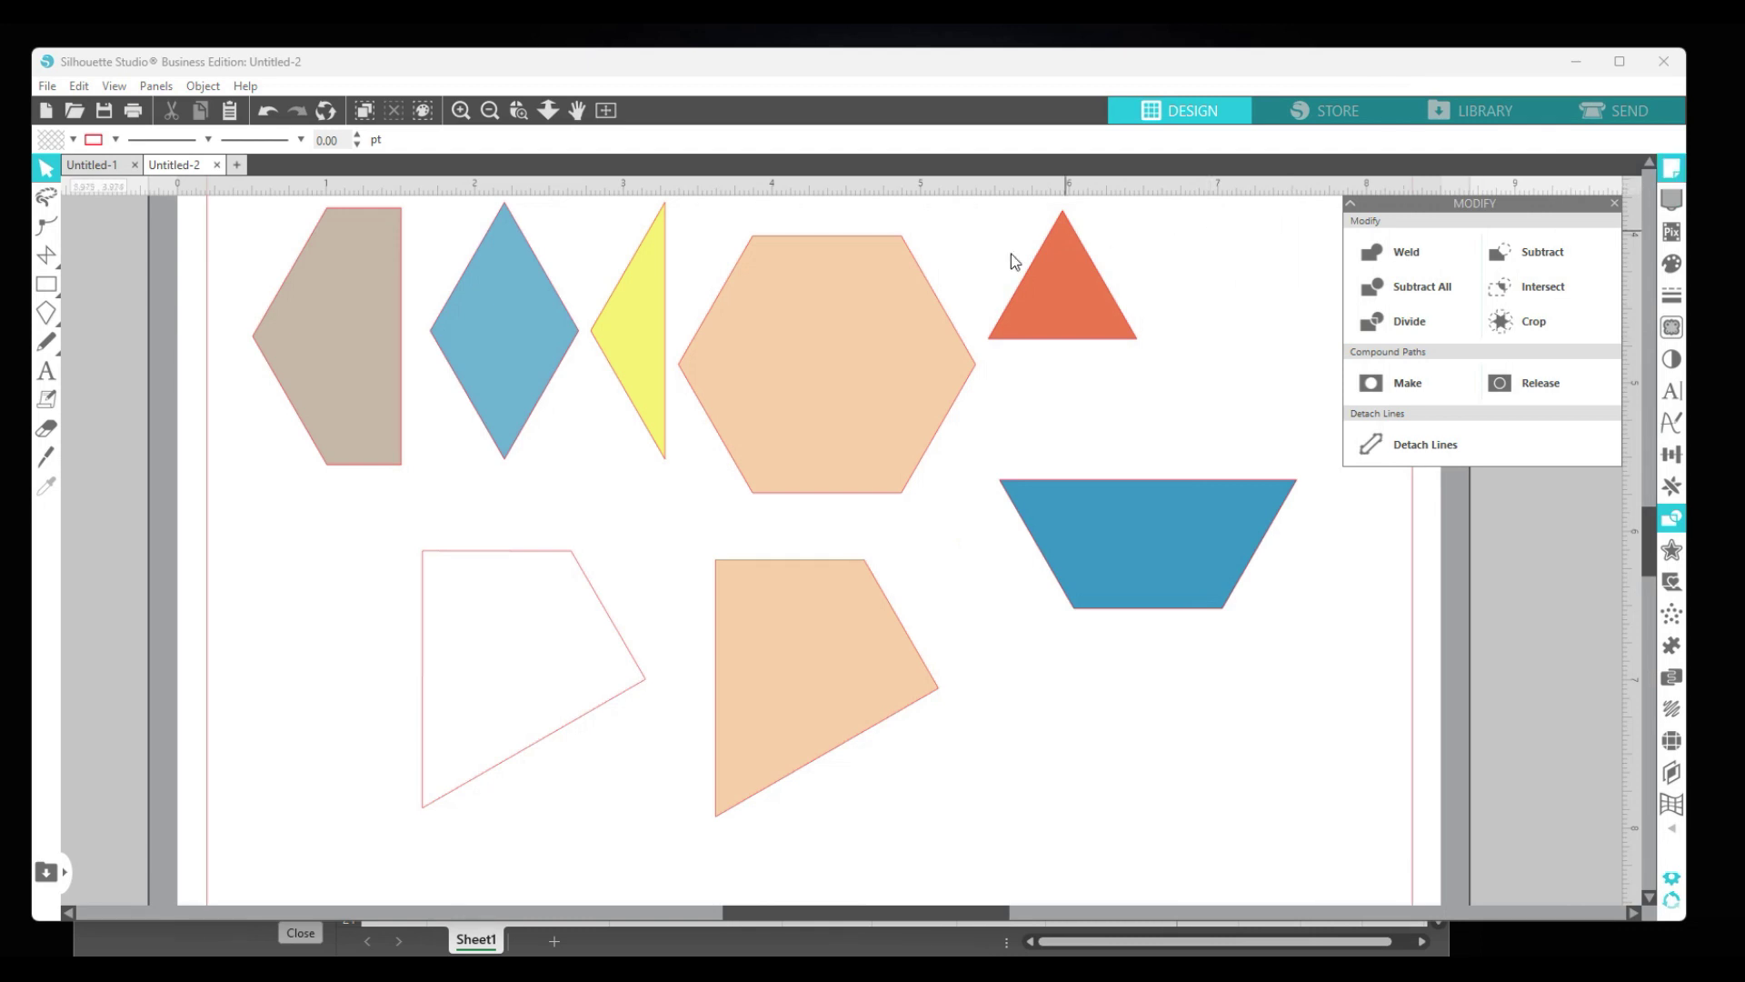
Scale the peach hexagon proportionally to a width of 3 in.
click(783, 349)
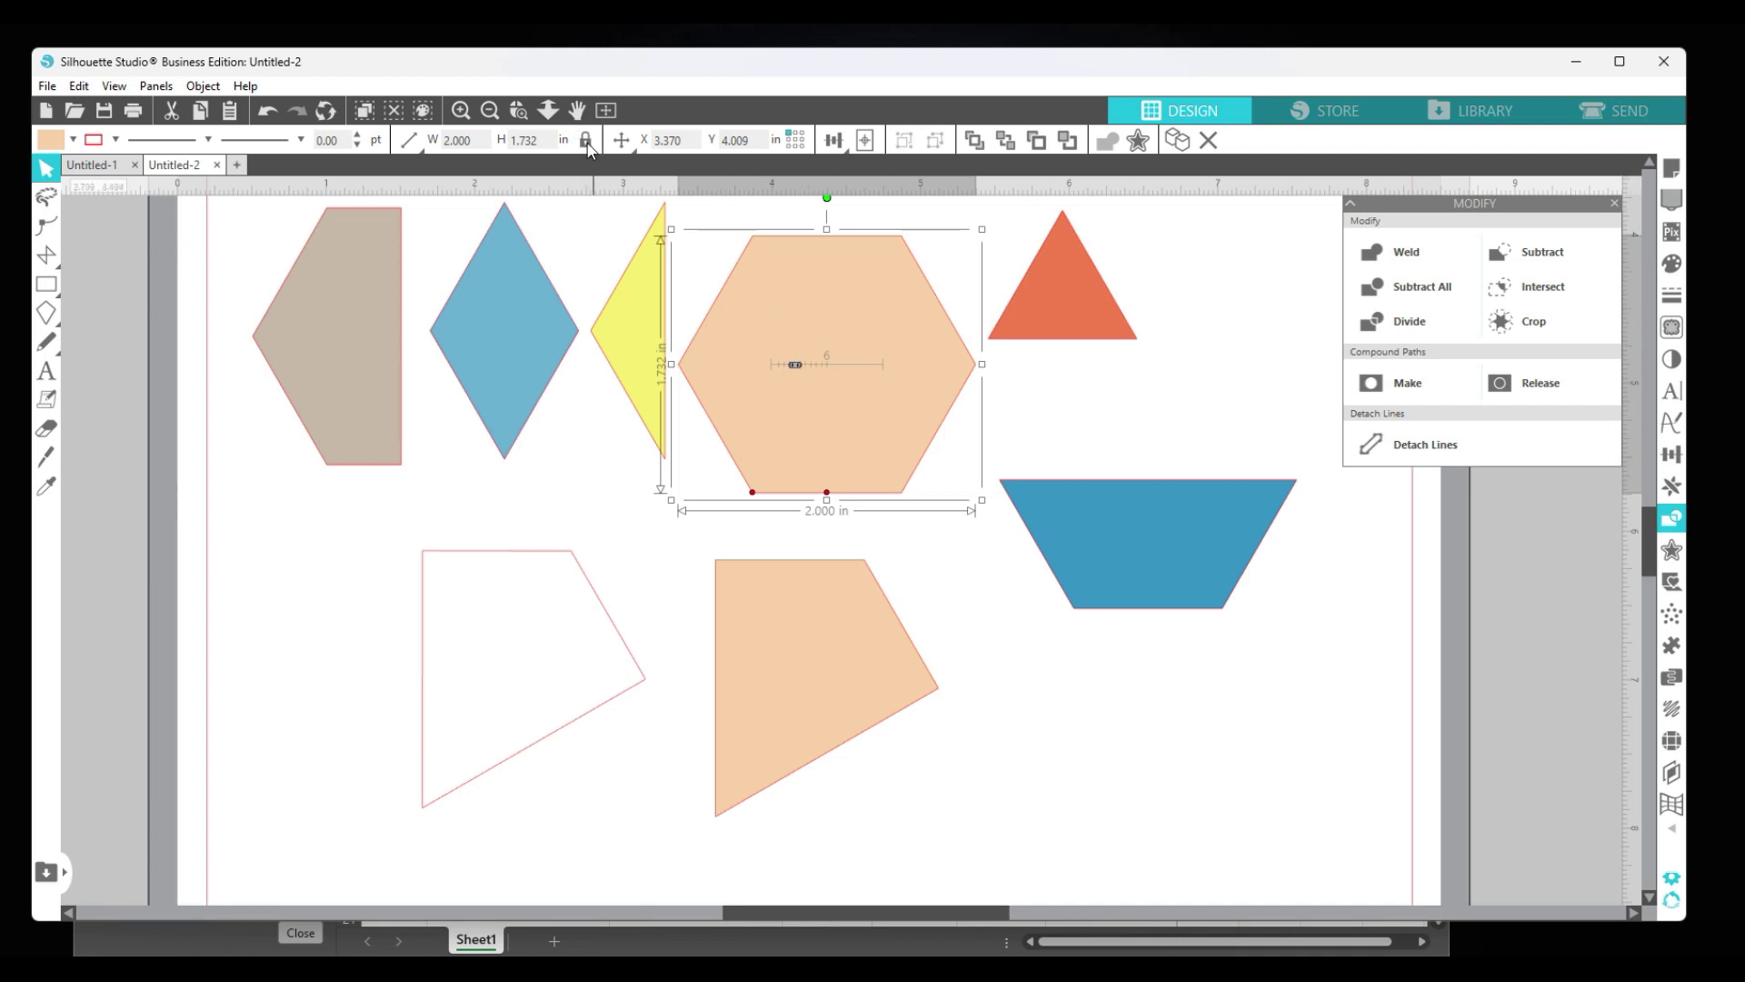
click(479, 140)
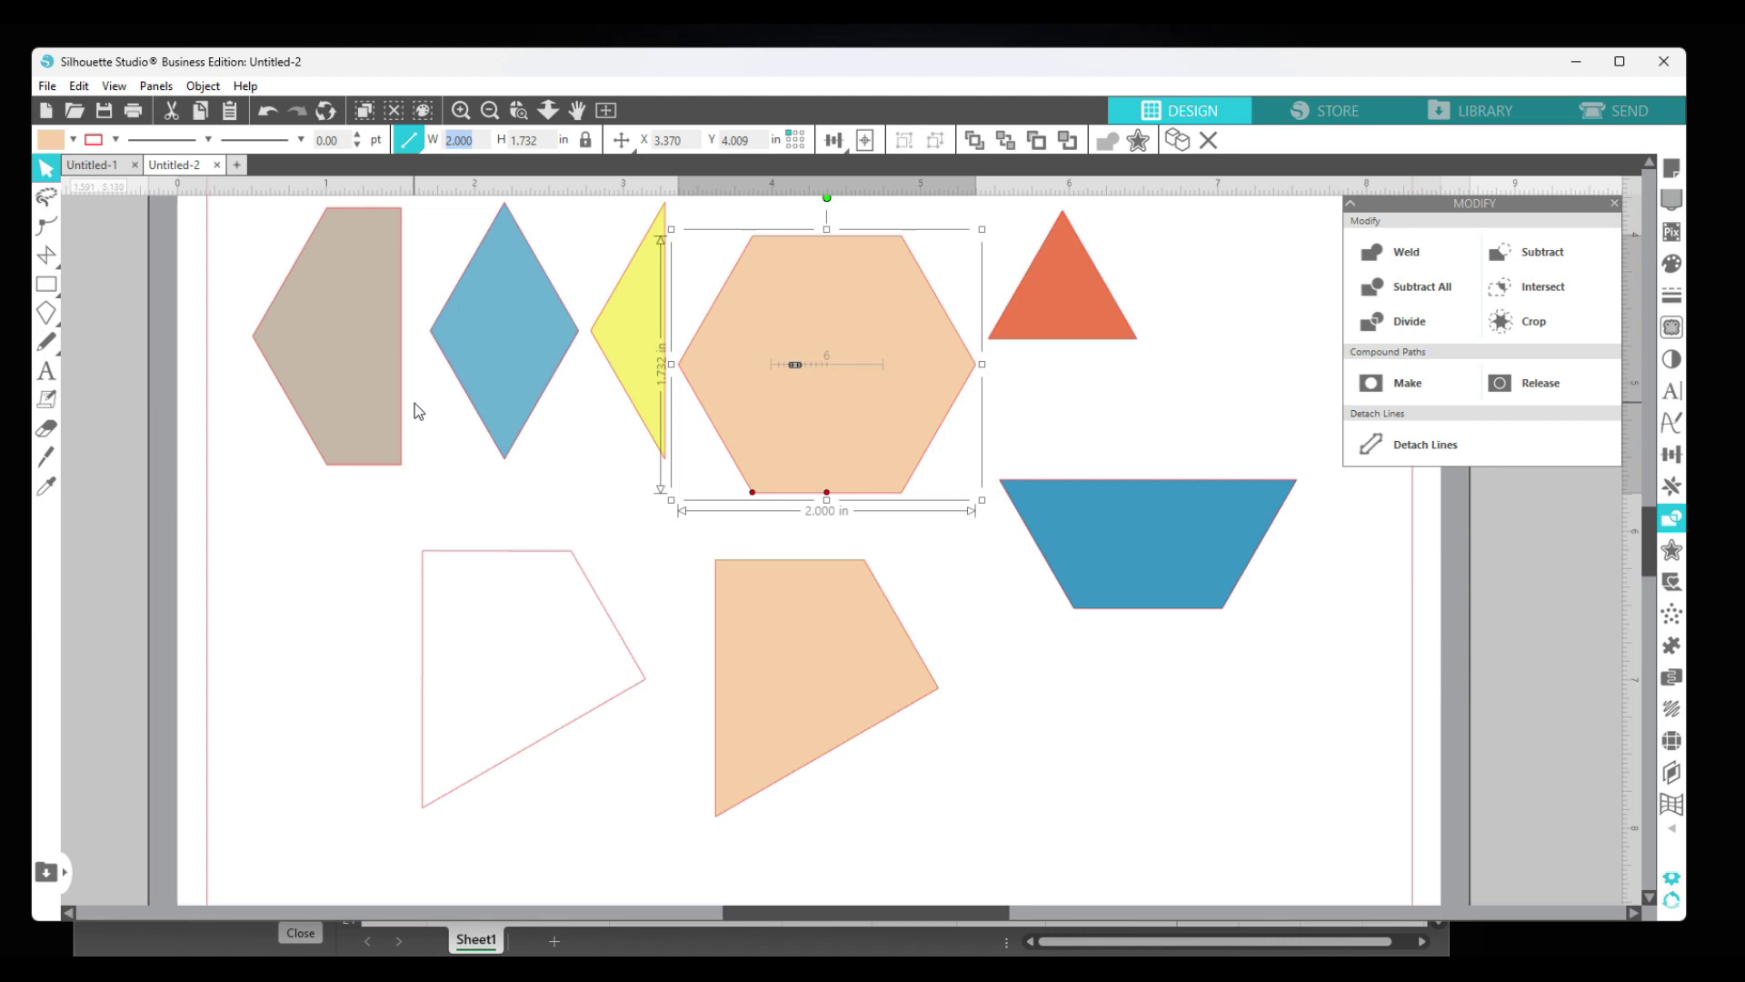
text(3)
key(Return)
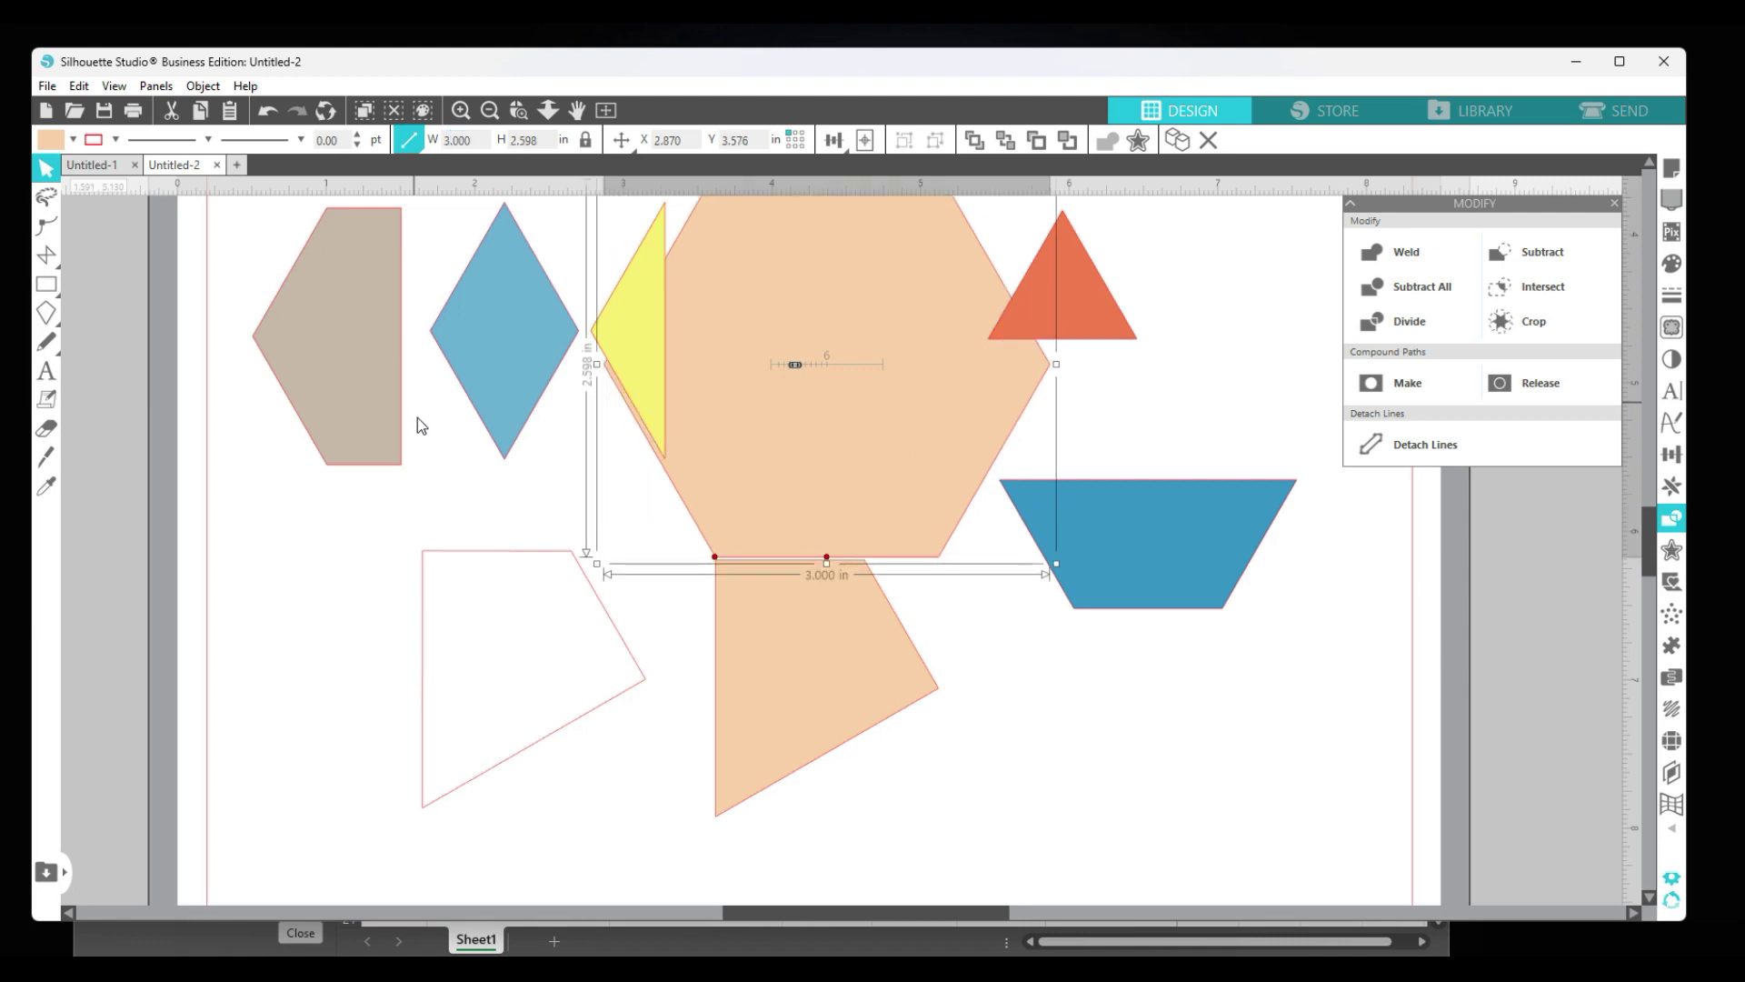
Move the enlarged hexagon below the triangle and clear of the kite, and place the blue trapezoid between the yellow half-diamond and the triangle.
drag(873, 460, 1159, 759)
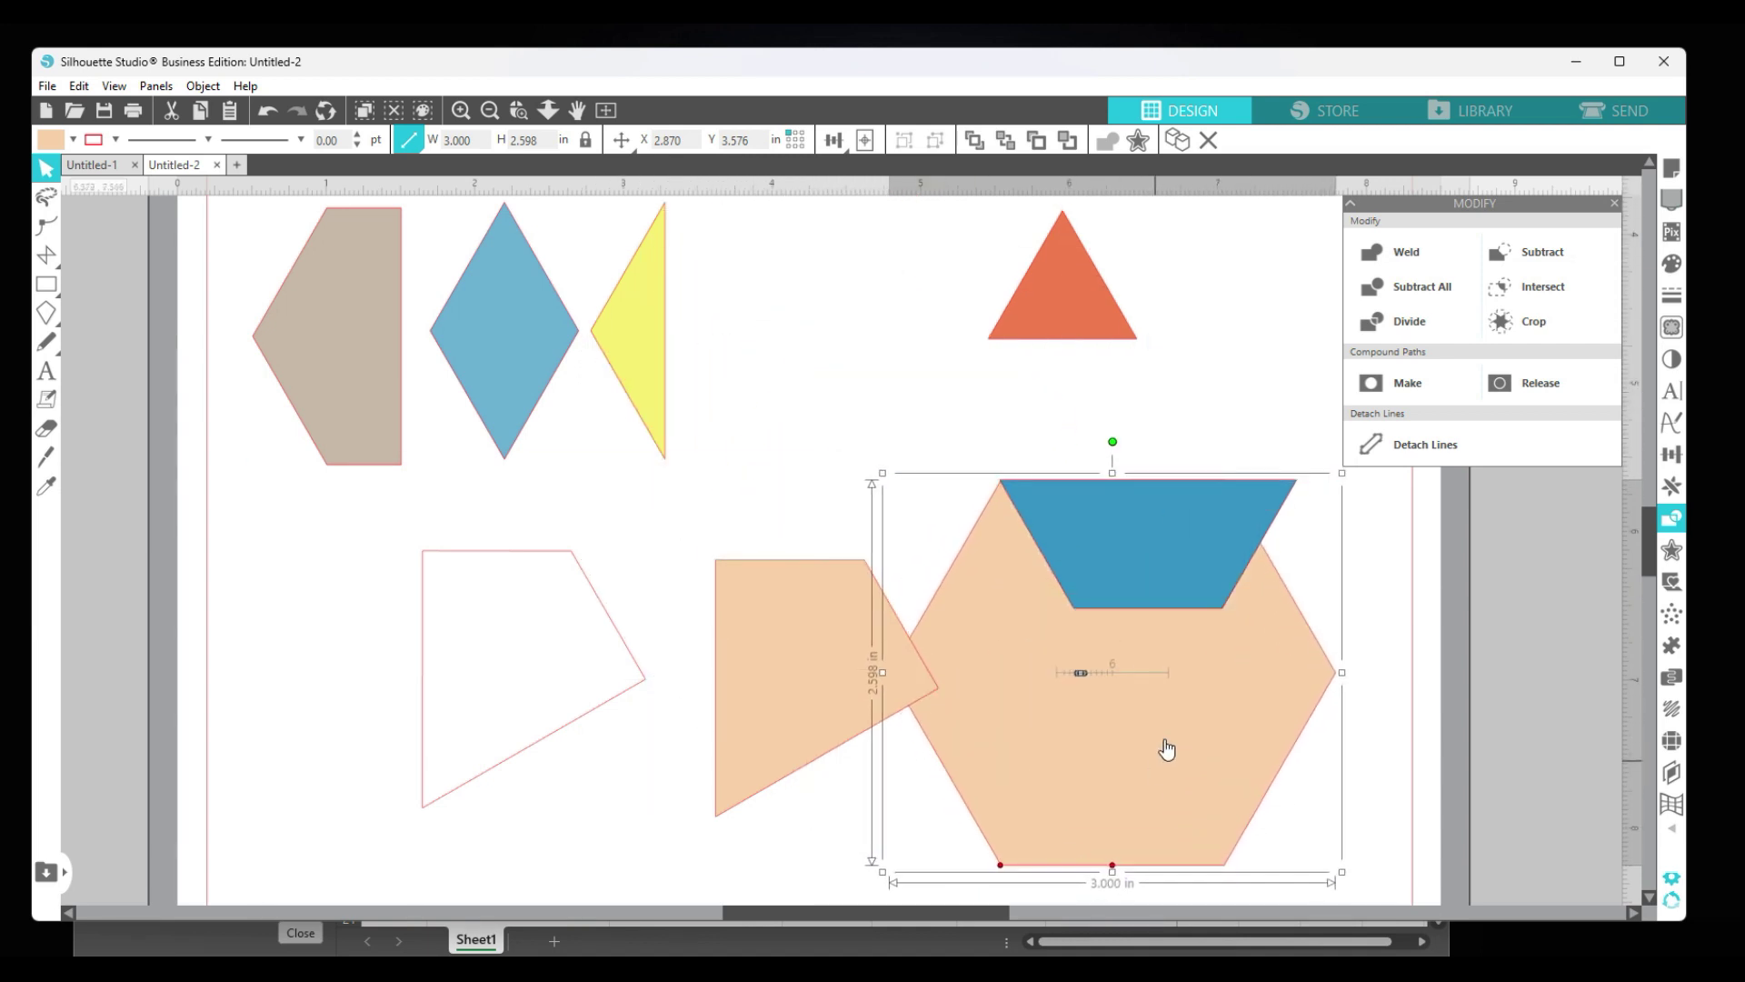
drag(1237, 541, 947, 328)
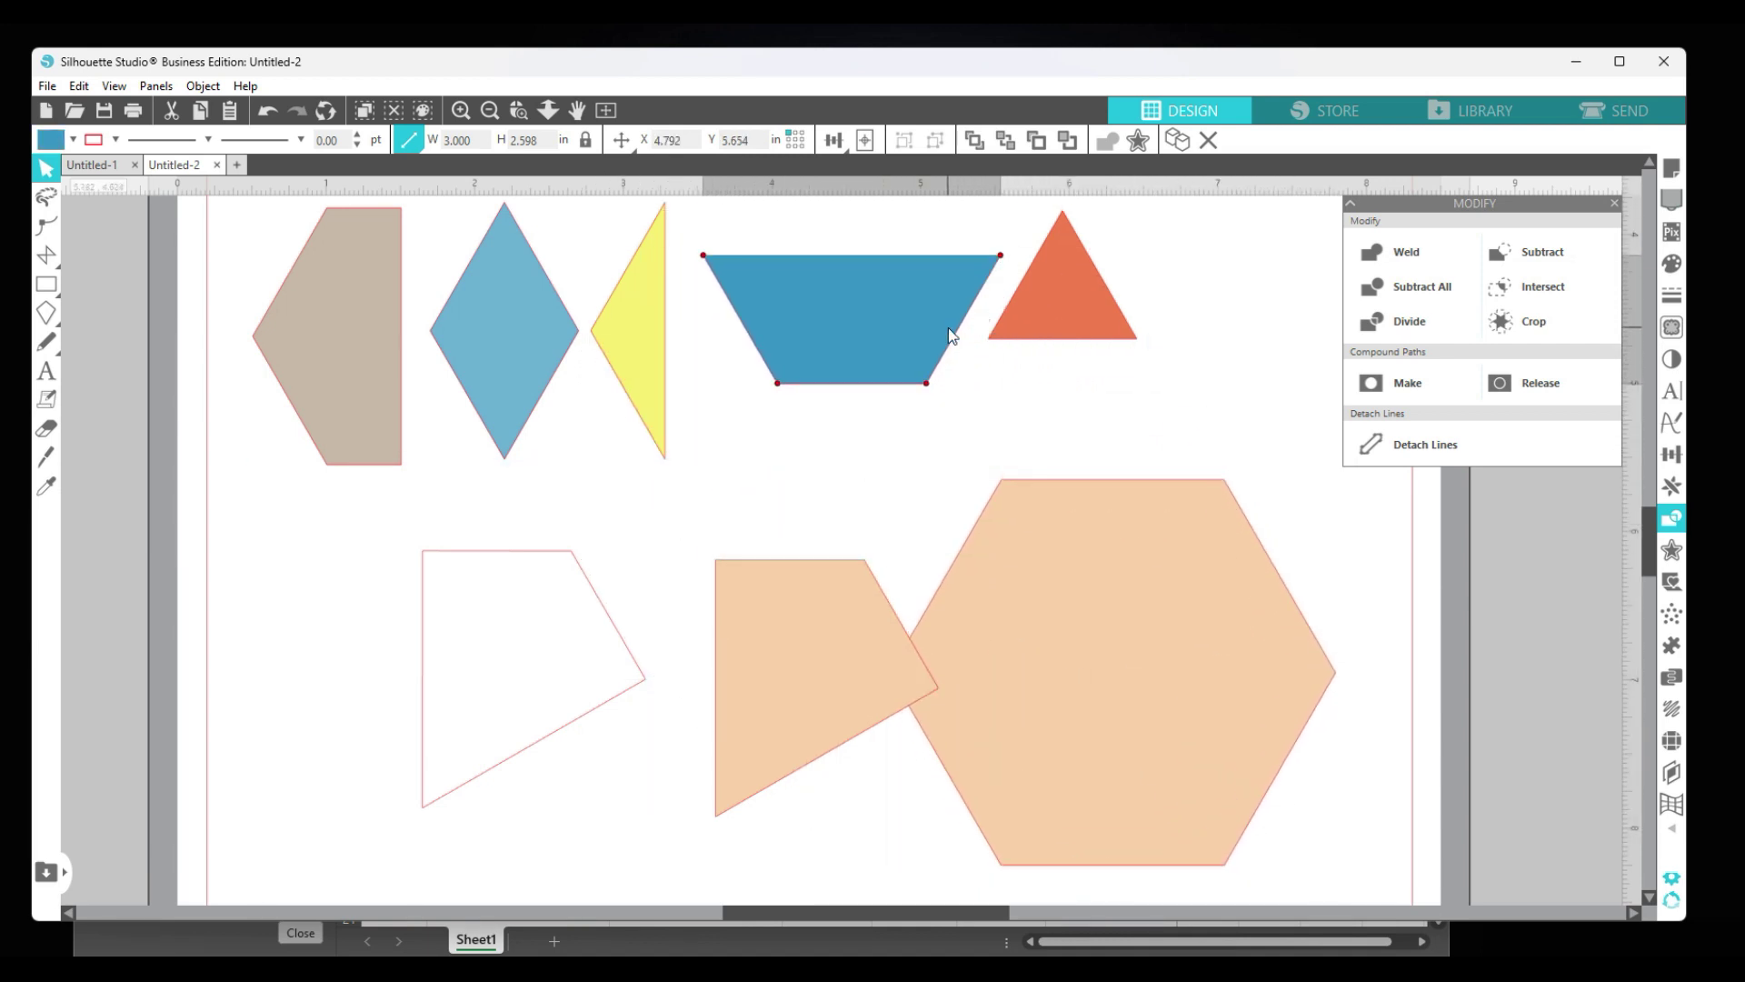
drag(1180, 527, 1216, 507)
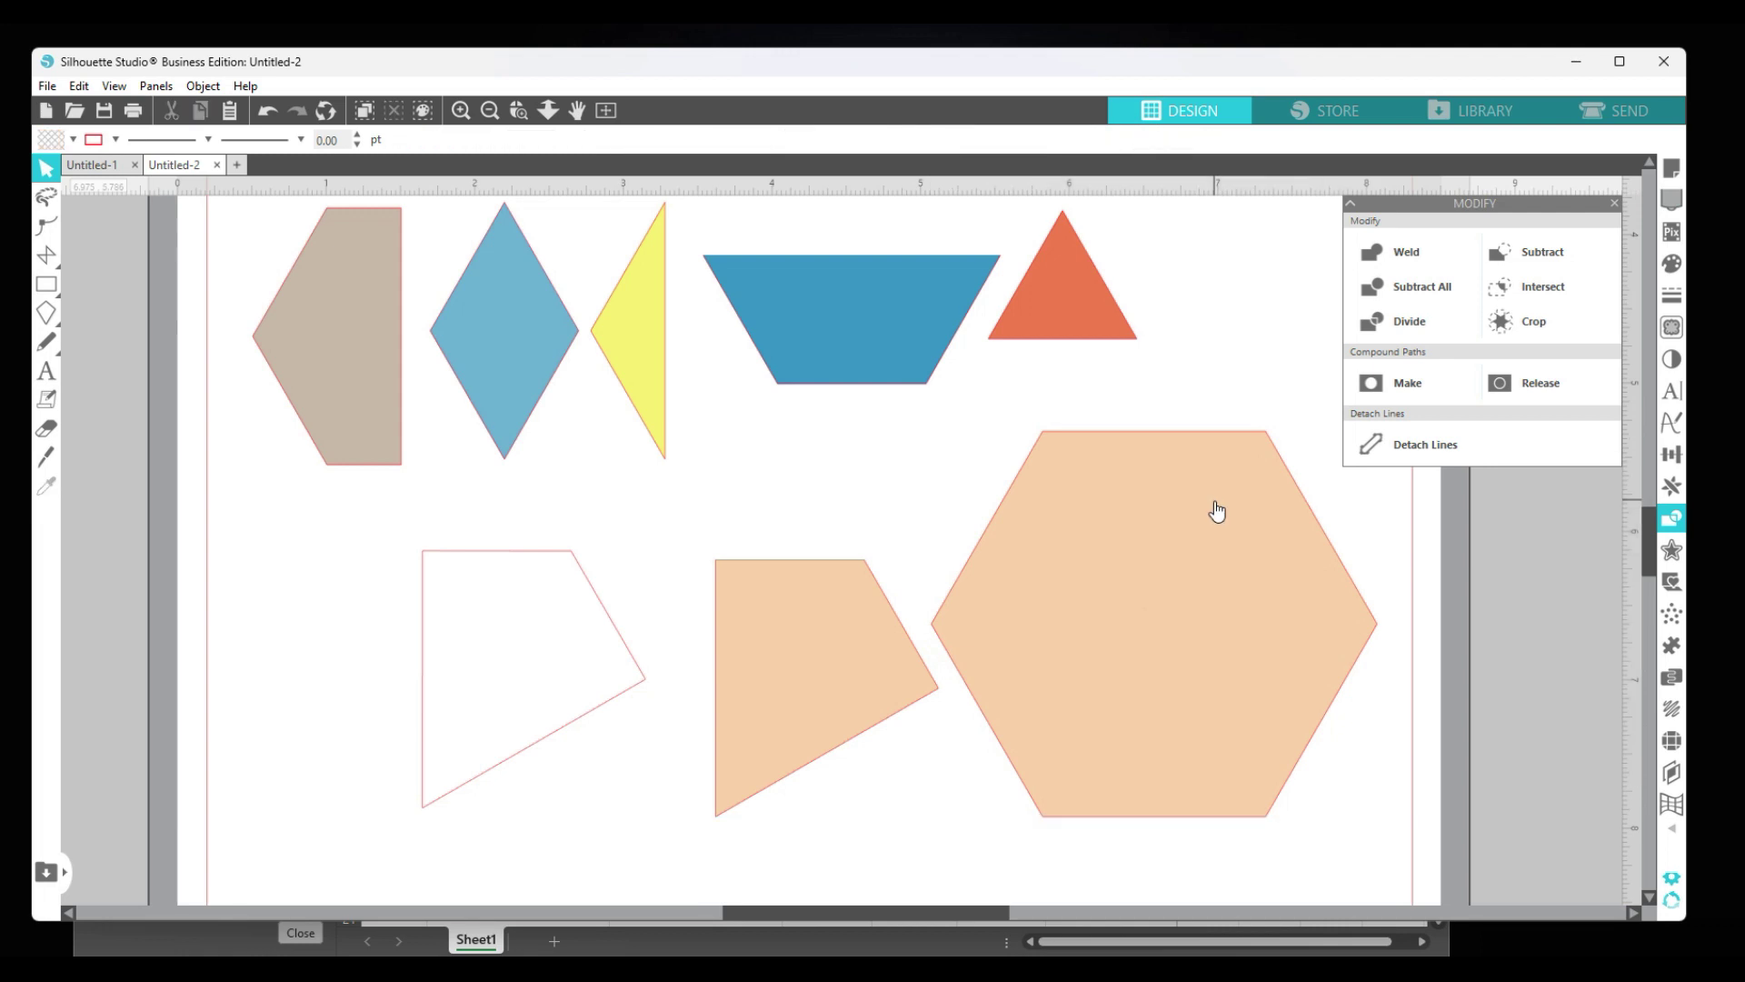
Scale the tan half-hexagon proportionally to a height of 2.598 in and move it down beside the diamond.
click(355, 366)
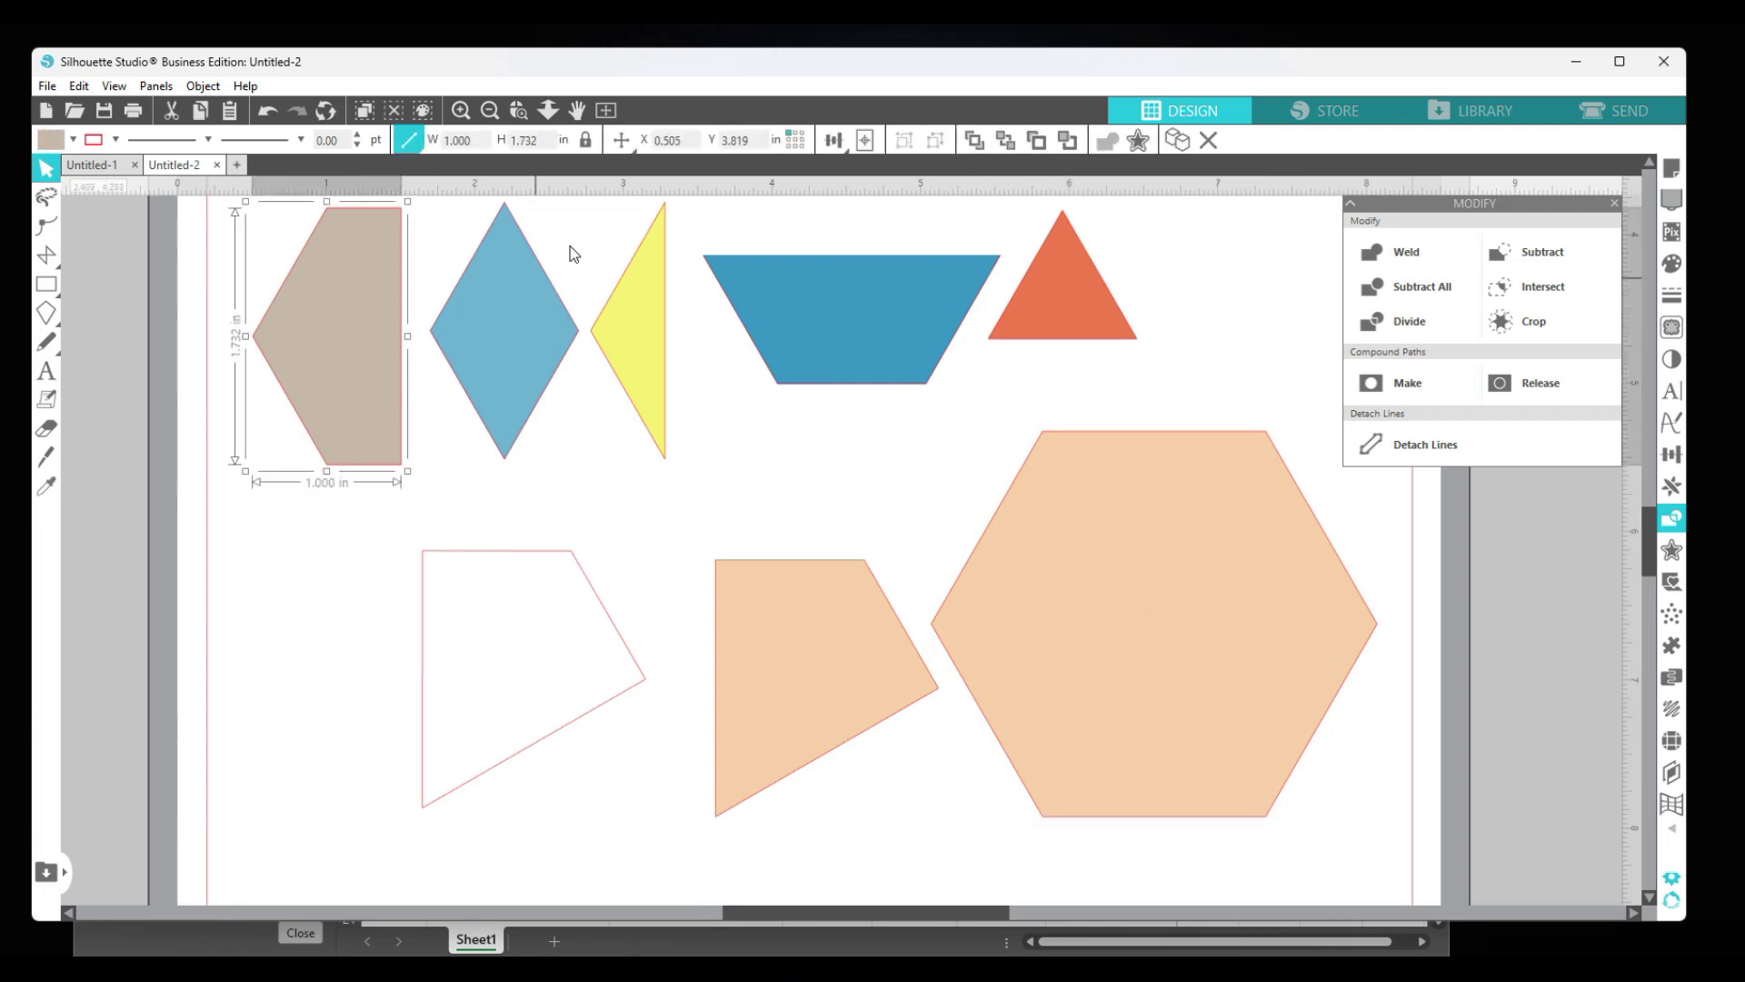
click(546, 142)
key(Return)
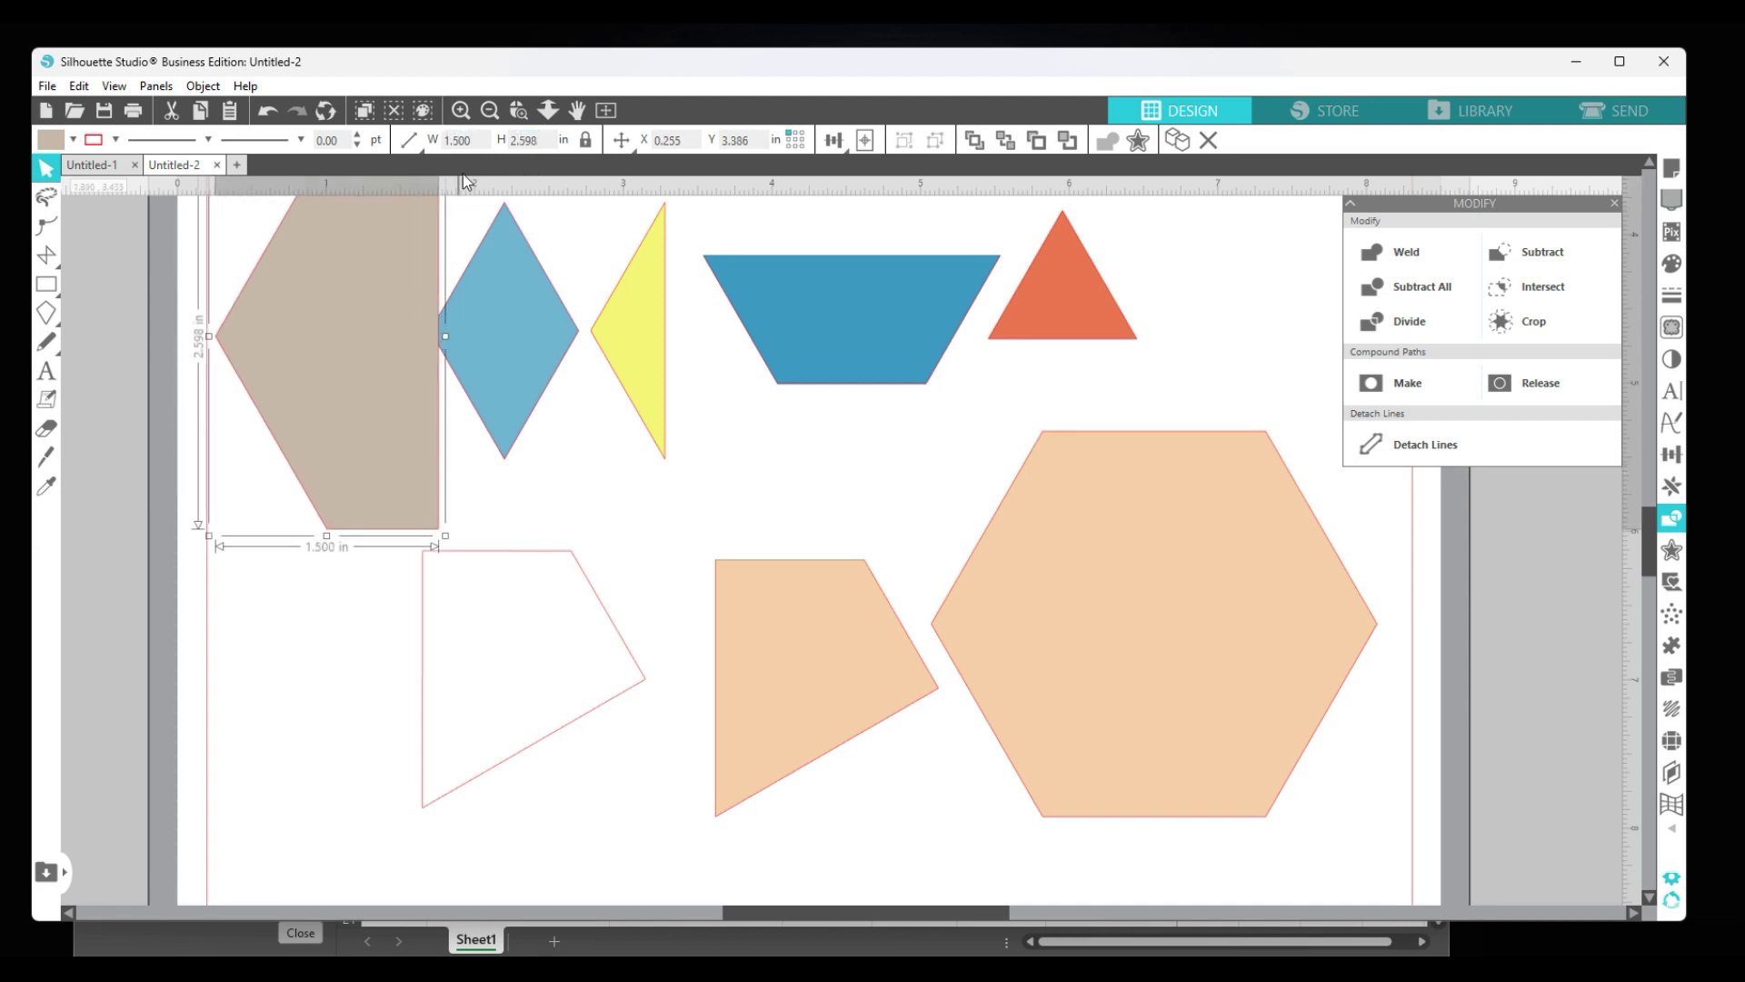
drag(382, 343, 360, 416)
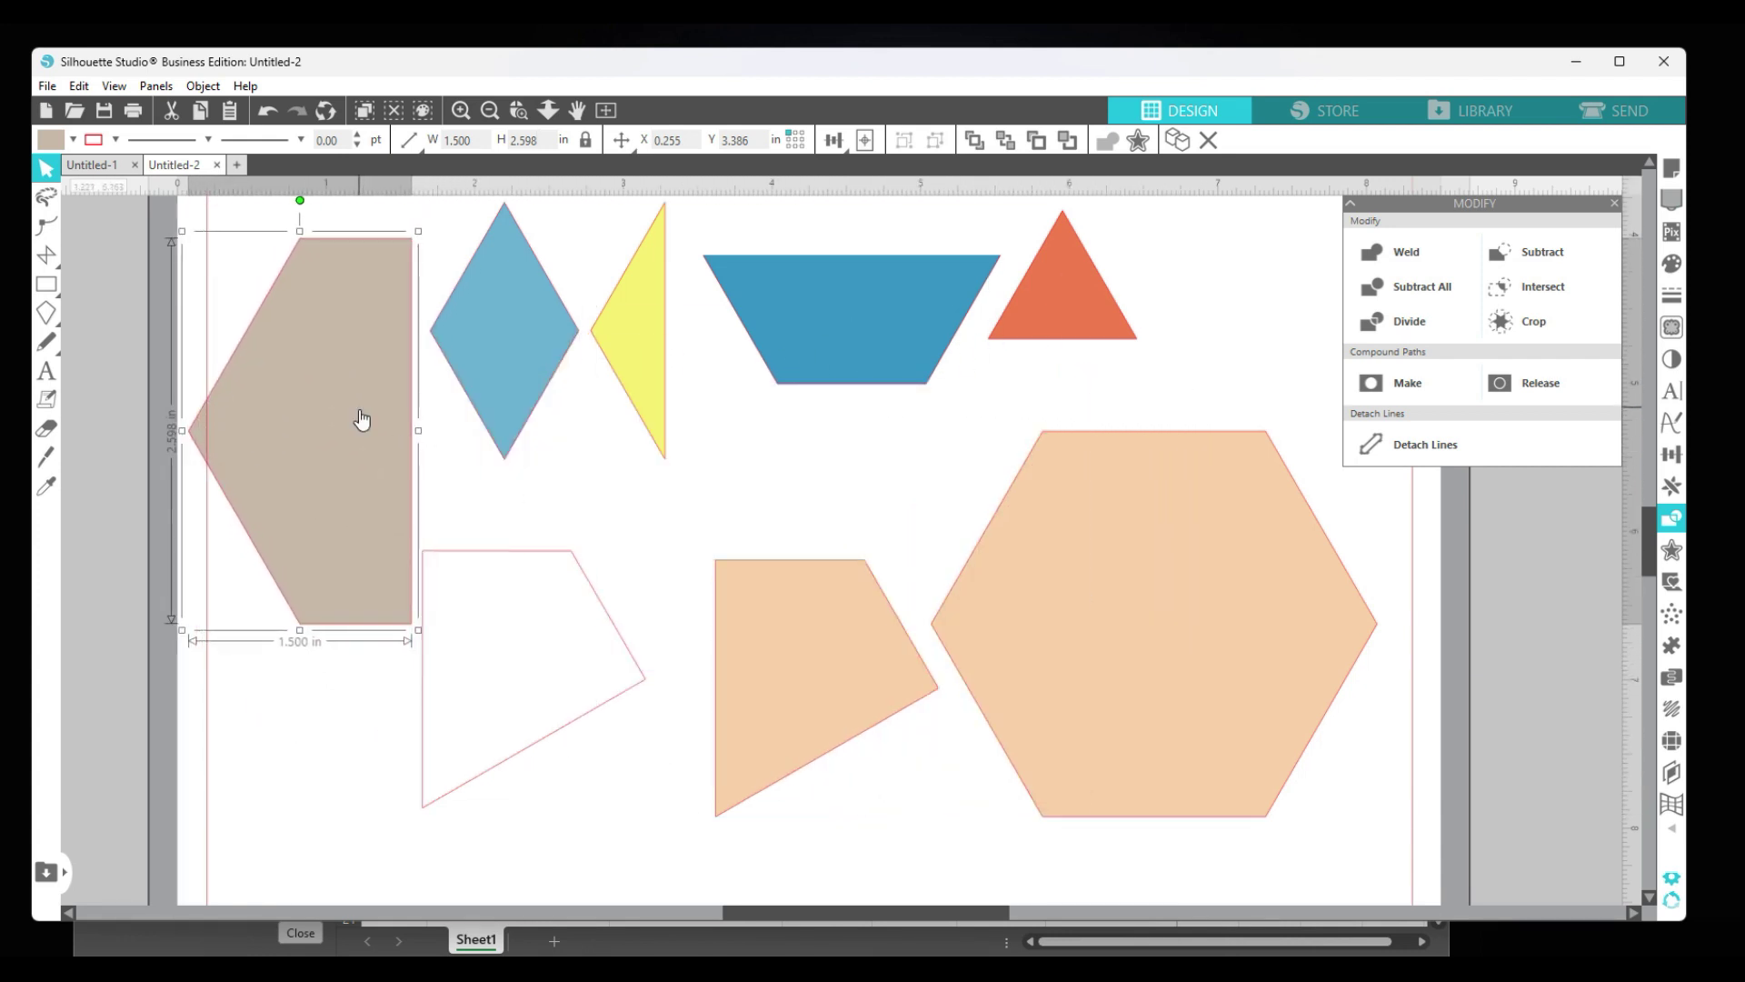
Delete the outlined kite, and scale the blue diamond proportionally to a height of 2.598 in beside the half-hexagon.
click(531, 565)
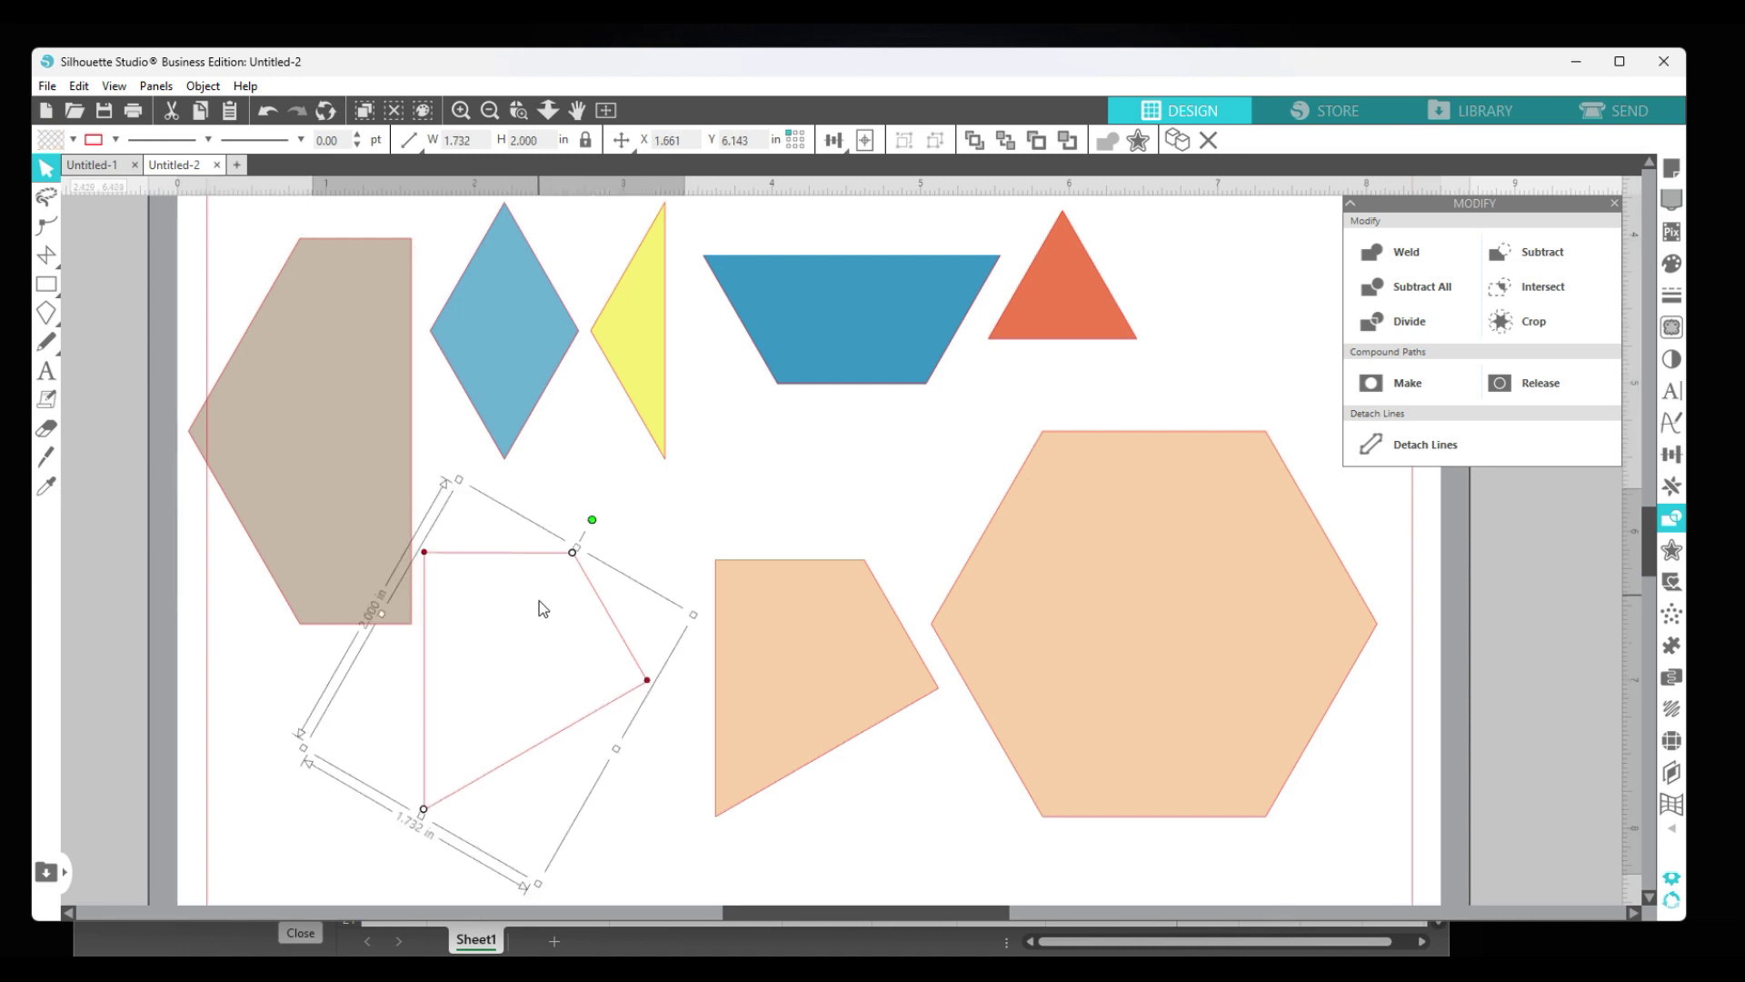
click(498, 320)
drag(546, 328, 531, 413)
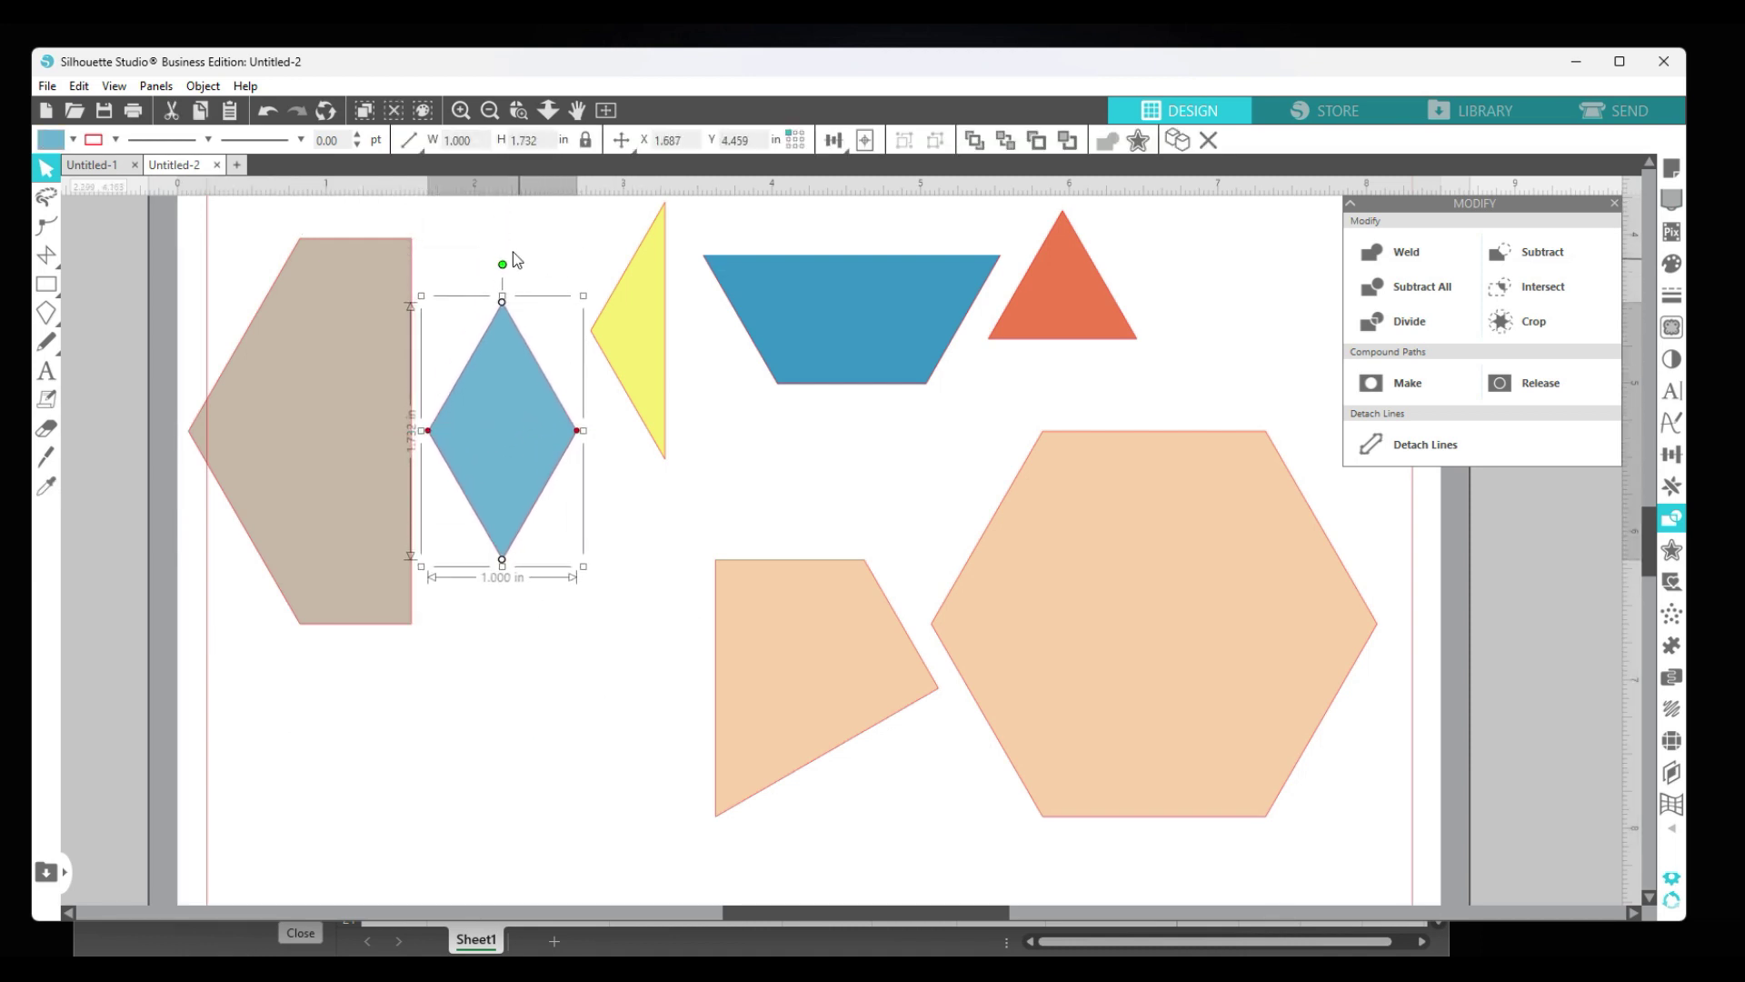
double_click(528, 140)
text(2.598)
key(Return)
drag(545, 430, 507, 425)
Scale the yellow half-diamond proportionally to a height of 2.598 in and place it next to the blue diamond.
click(635, 351)
drag(646, 331, 663, 359)
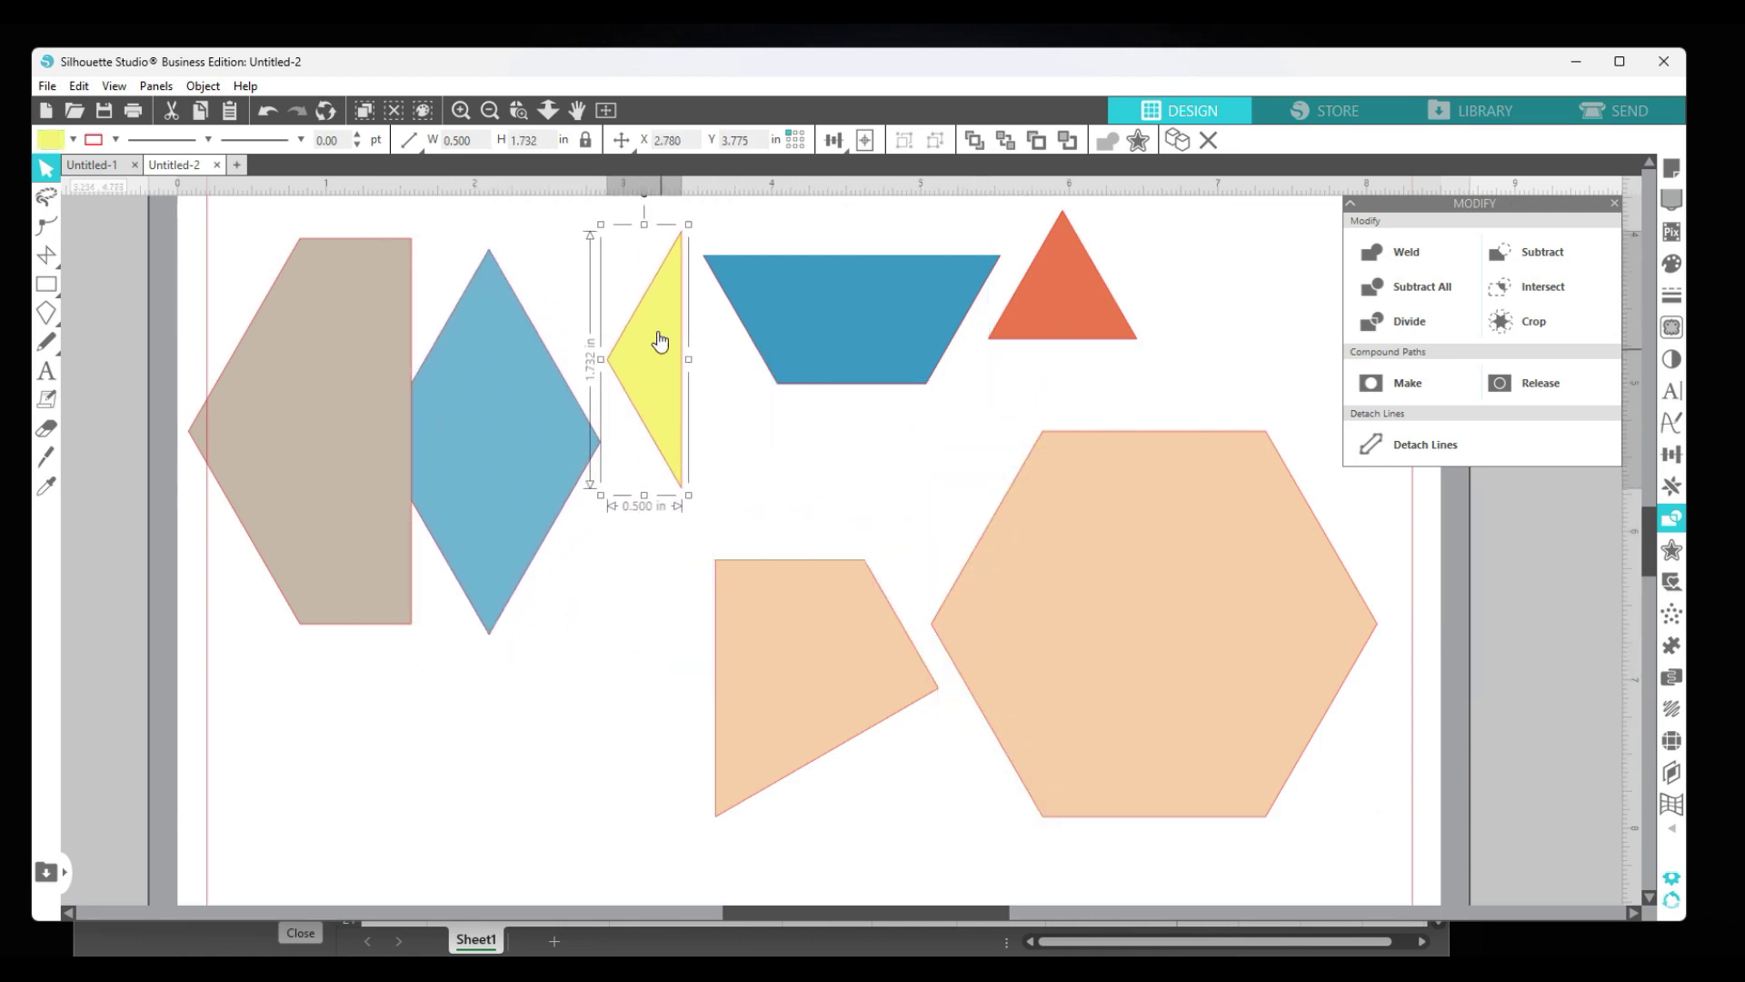
click(543, 142)
text(2.598)
key(Return)
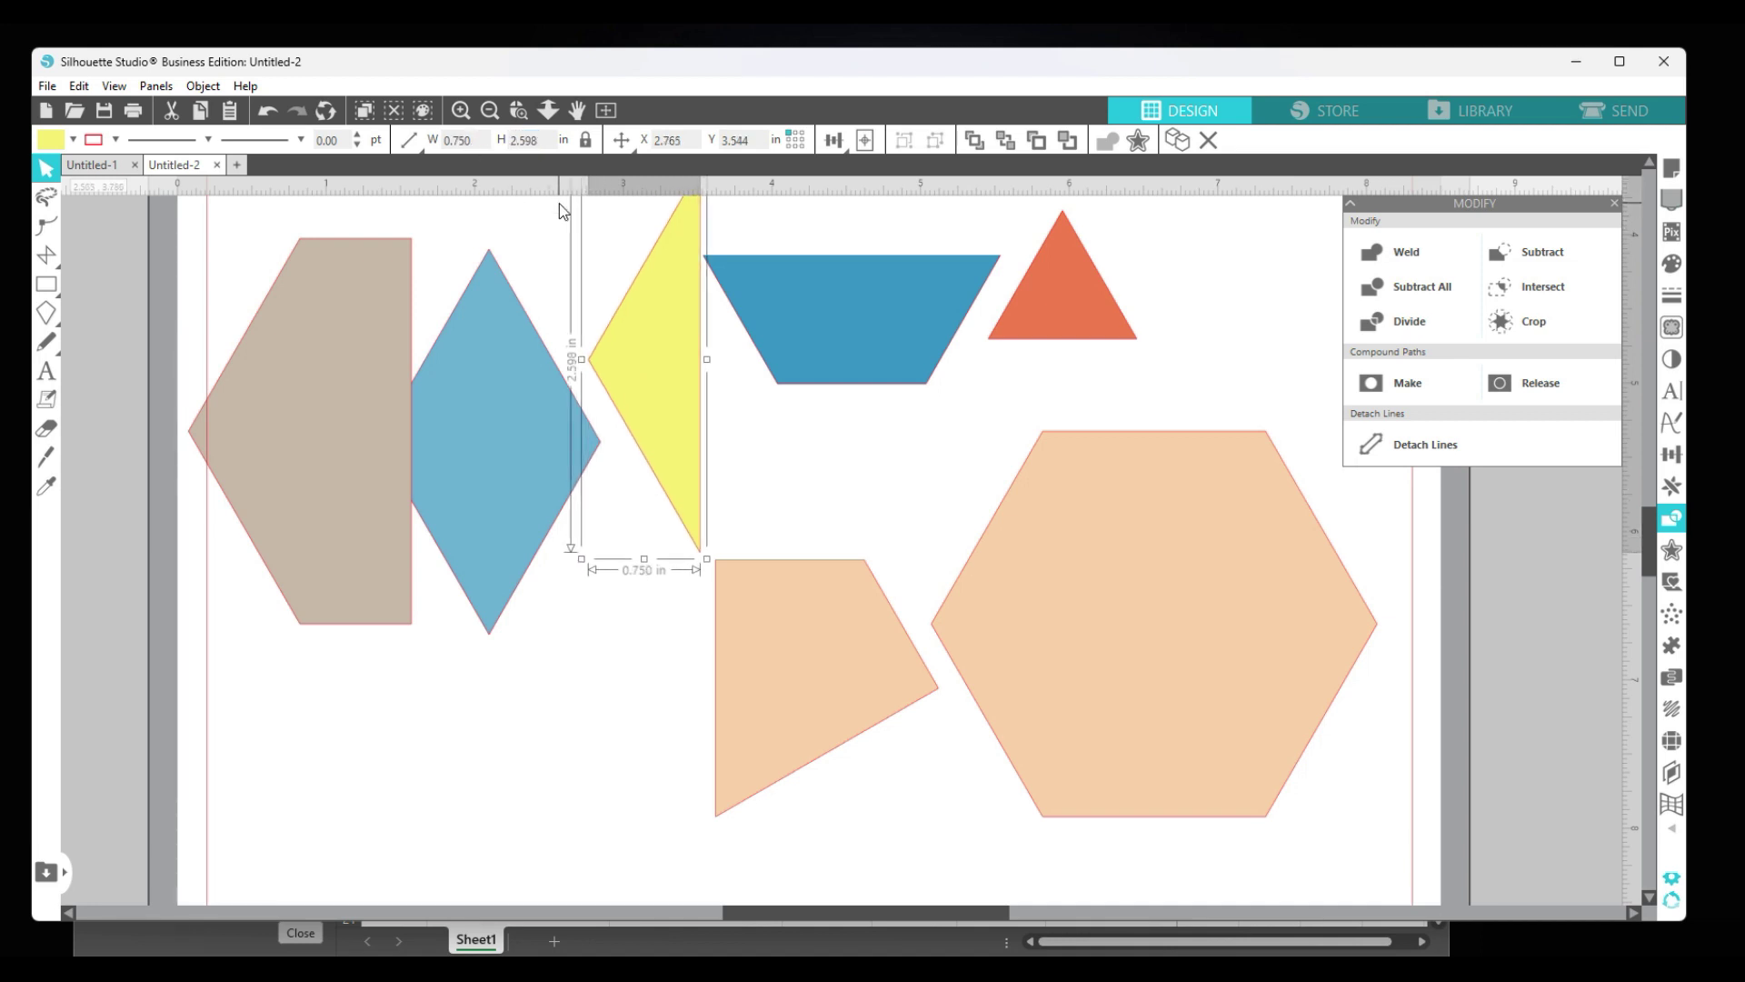
drag(716, 450, 649, 475)
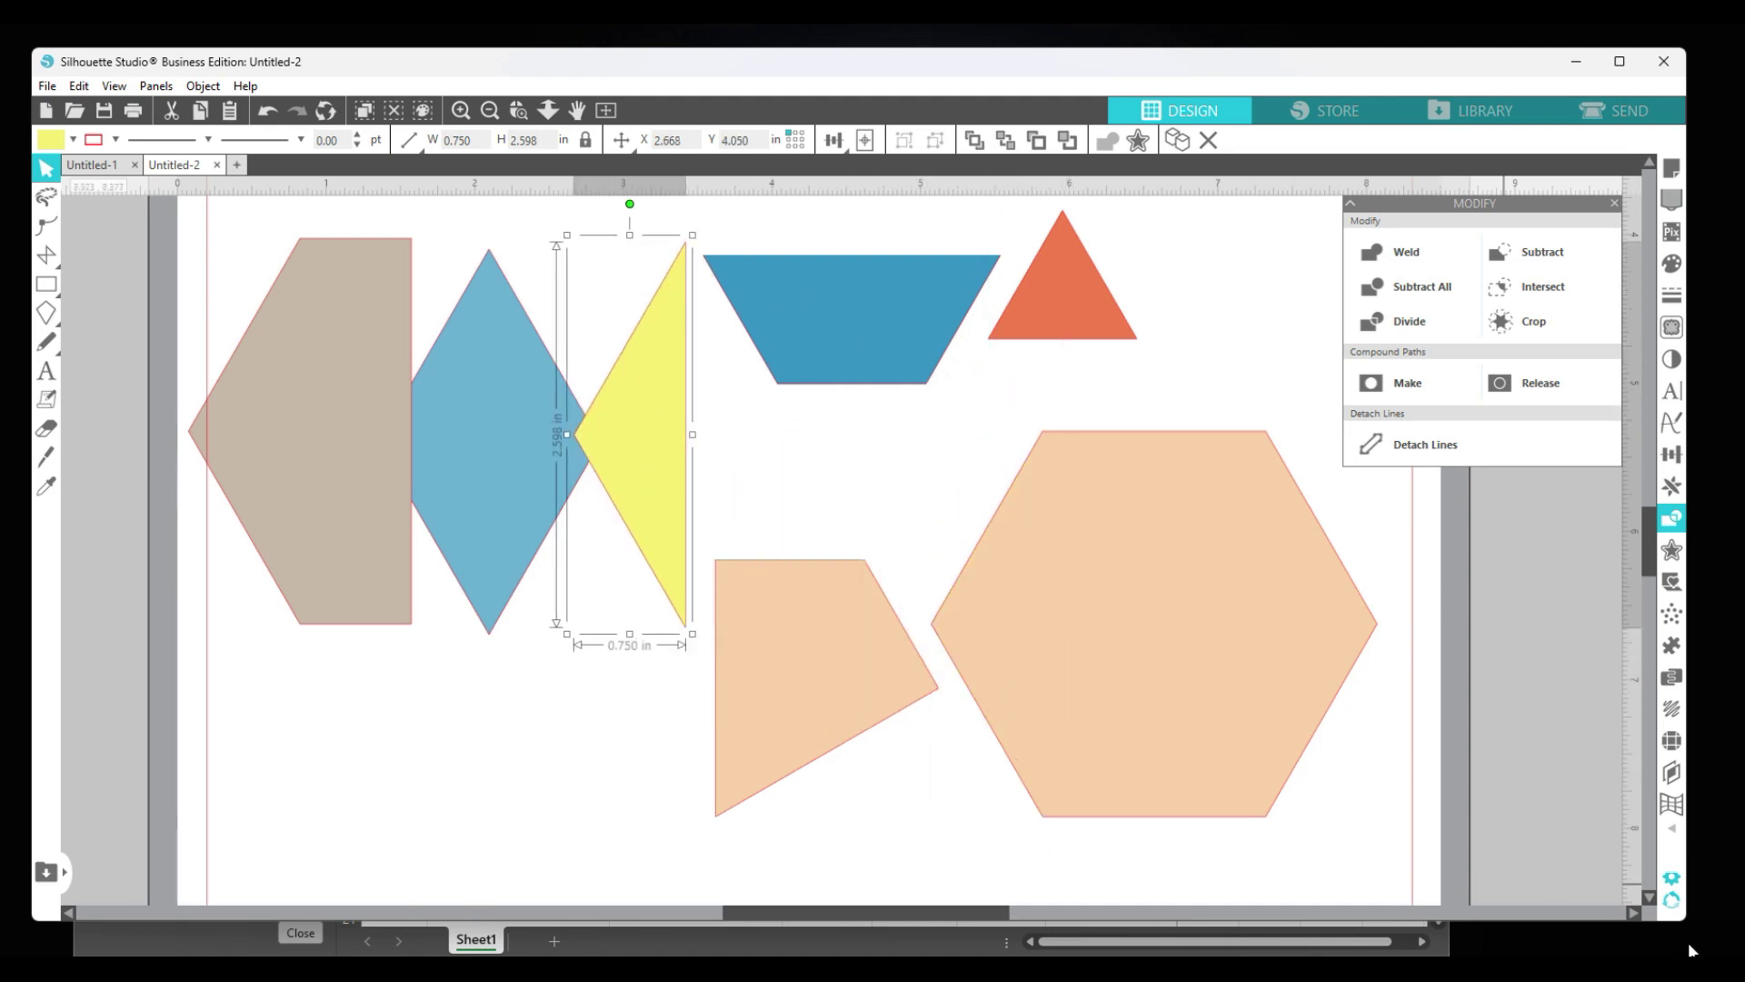
Select the blue trapezoid and check the apothem for a 1.5 in side in the browser's hexagon calculator.
click(842, 319)
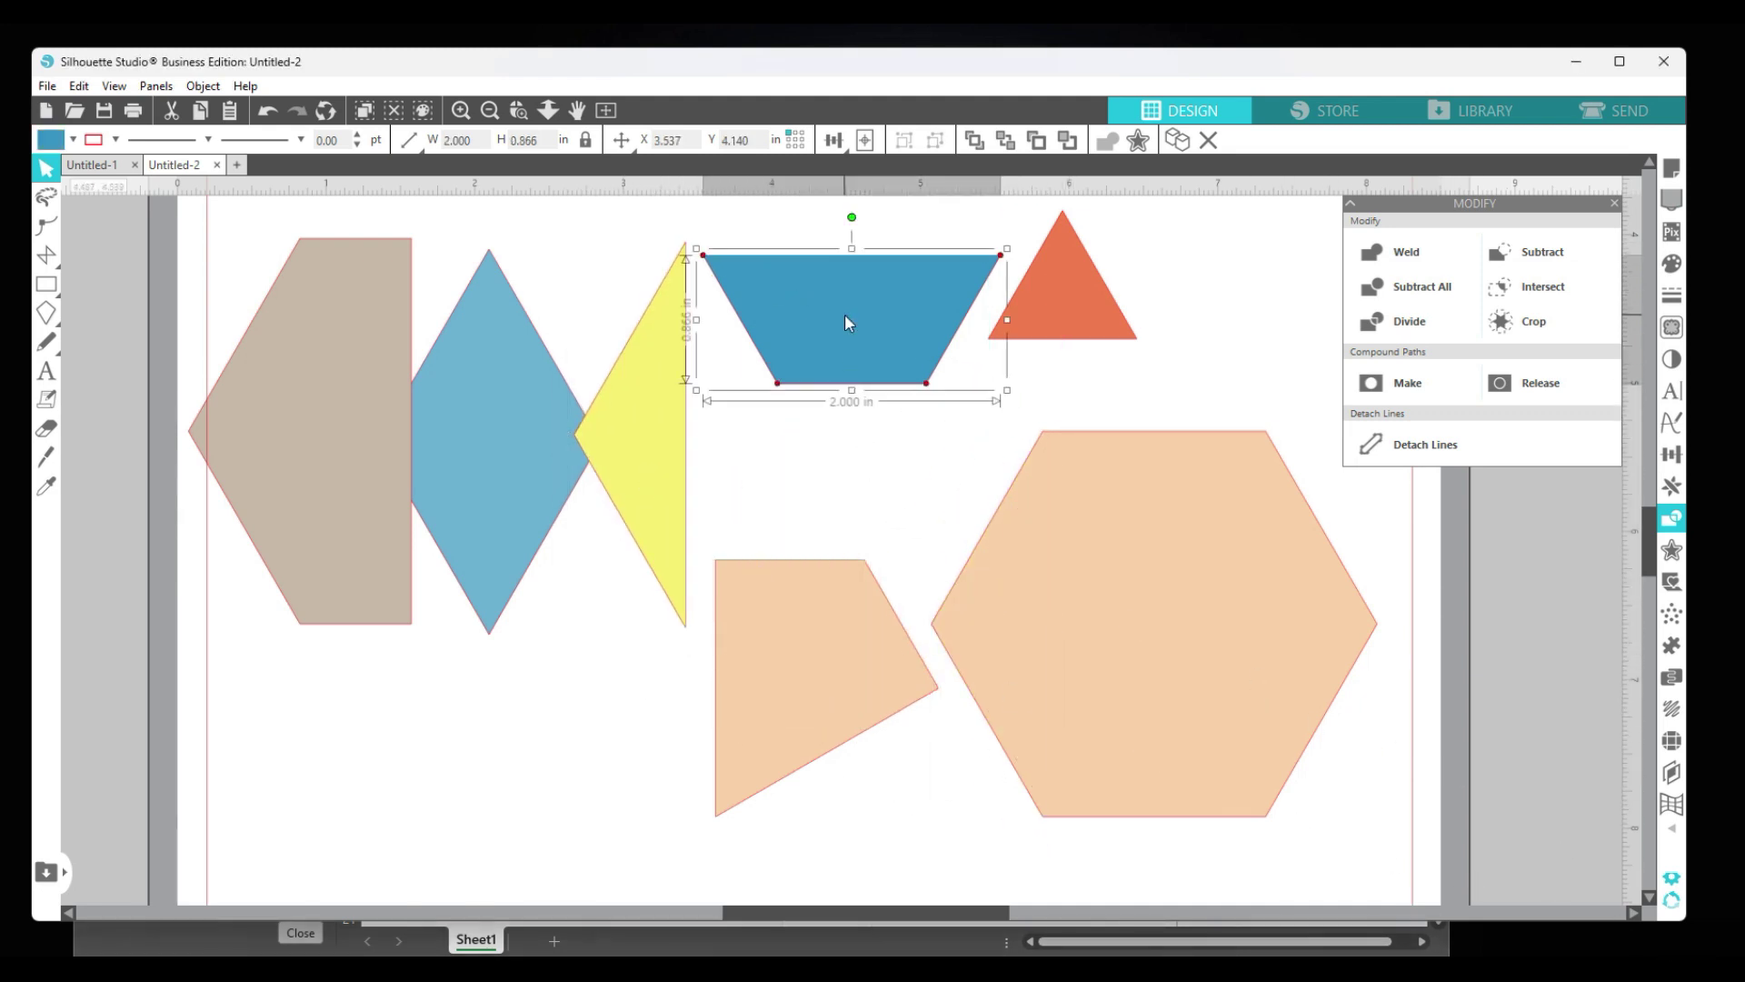
double_click(547, 140)
key(alt+Tab)
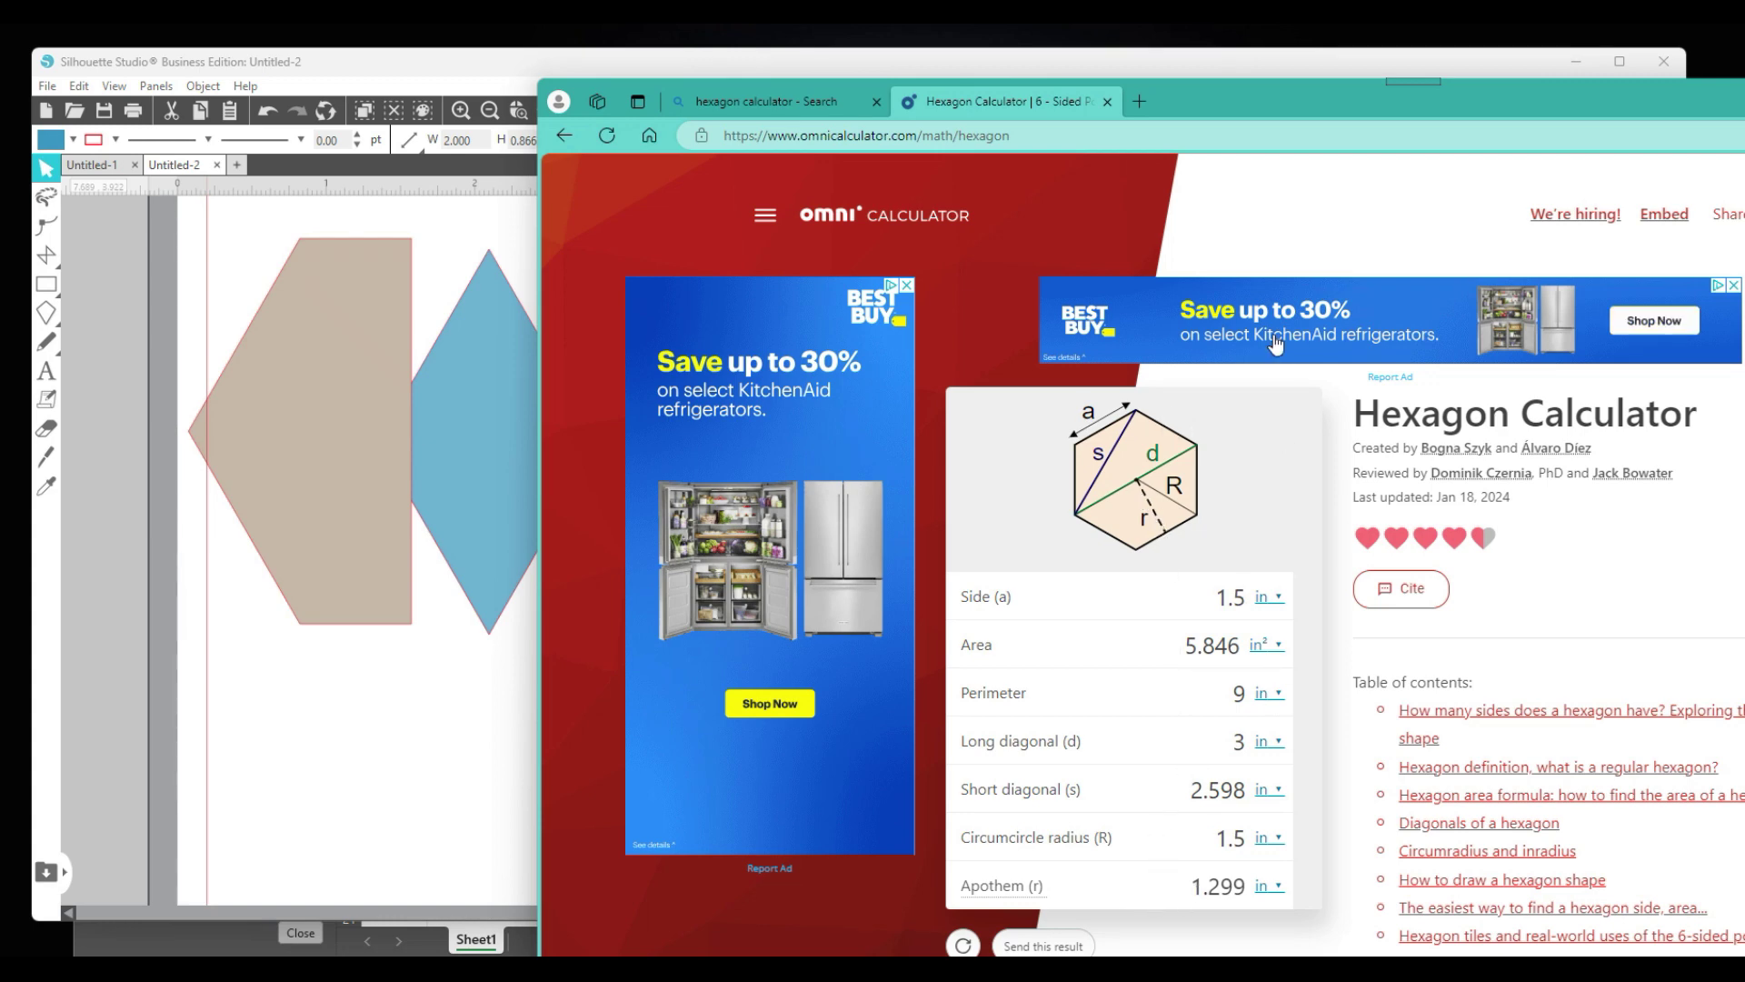
key(alt+Tab)
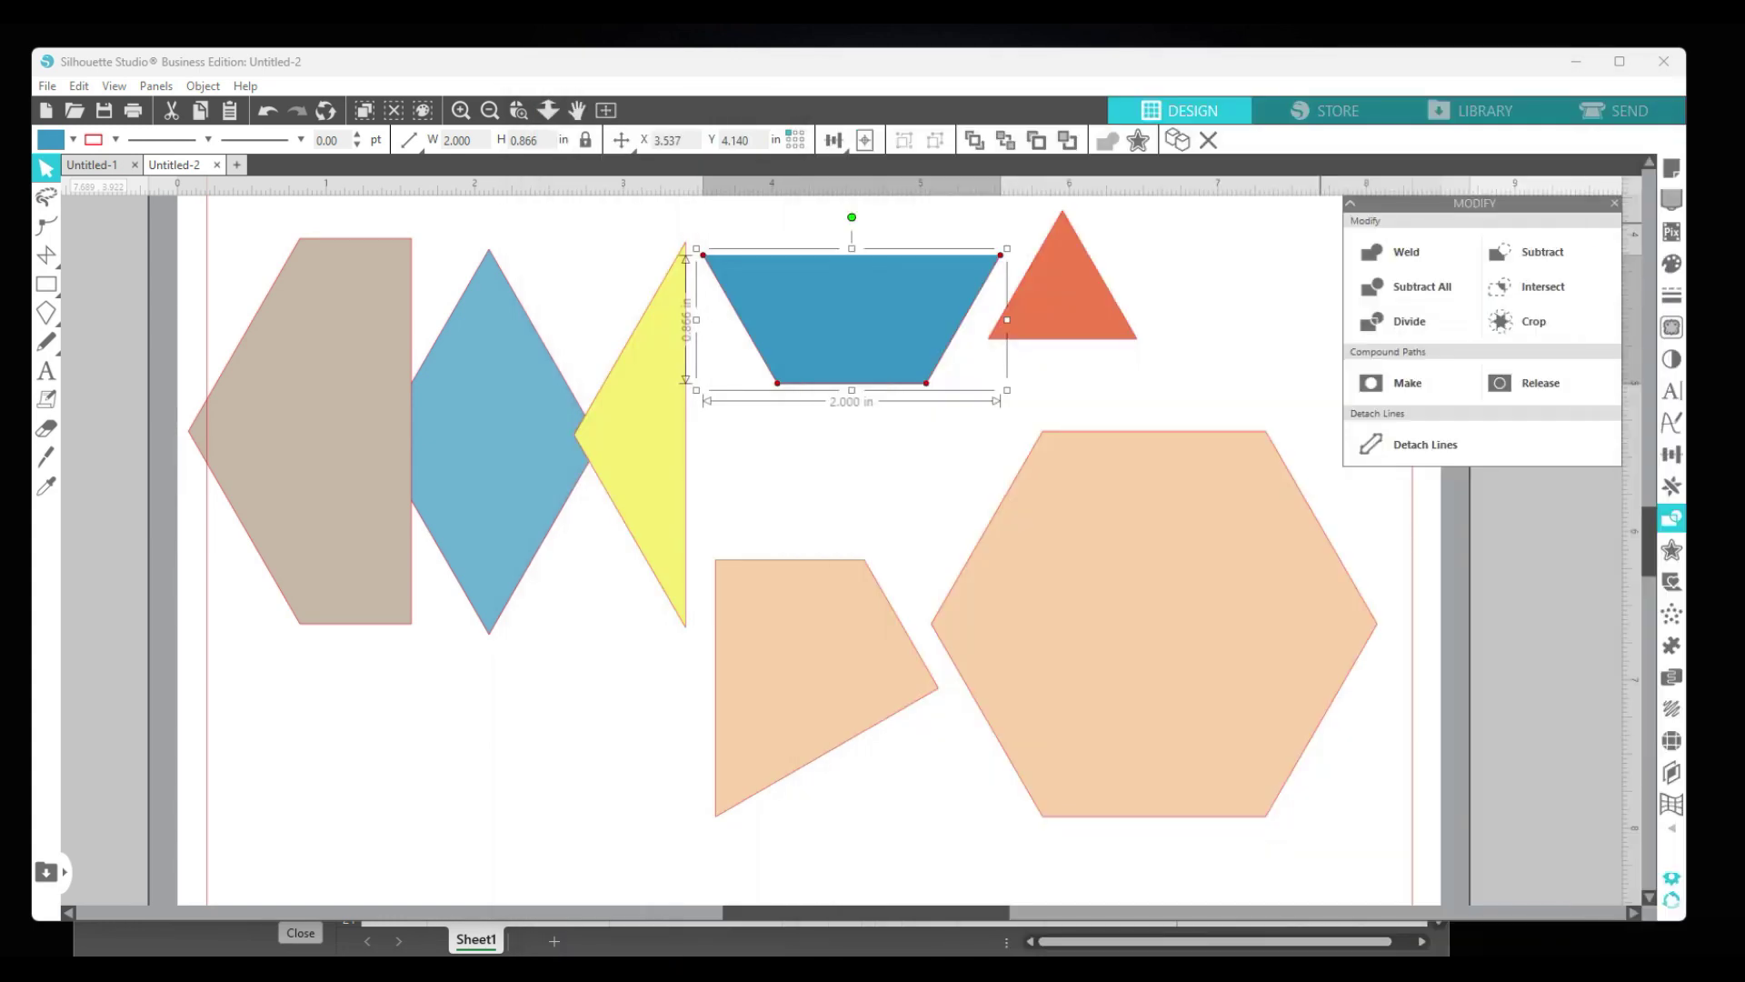
Scale the blue trapezoid proportionally to a height of 1.299 in and move it below the half-hexagon and diamond.
click(544, 139)
text(1.299)
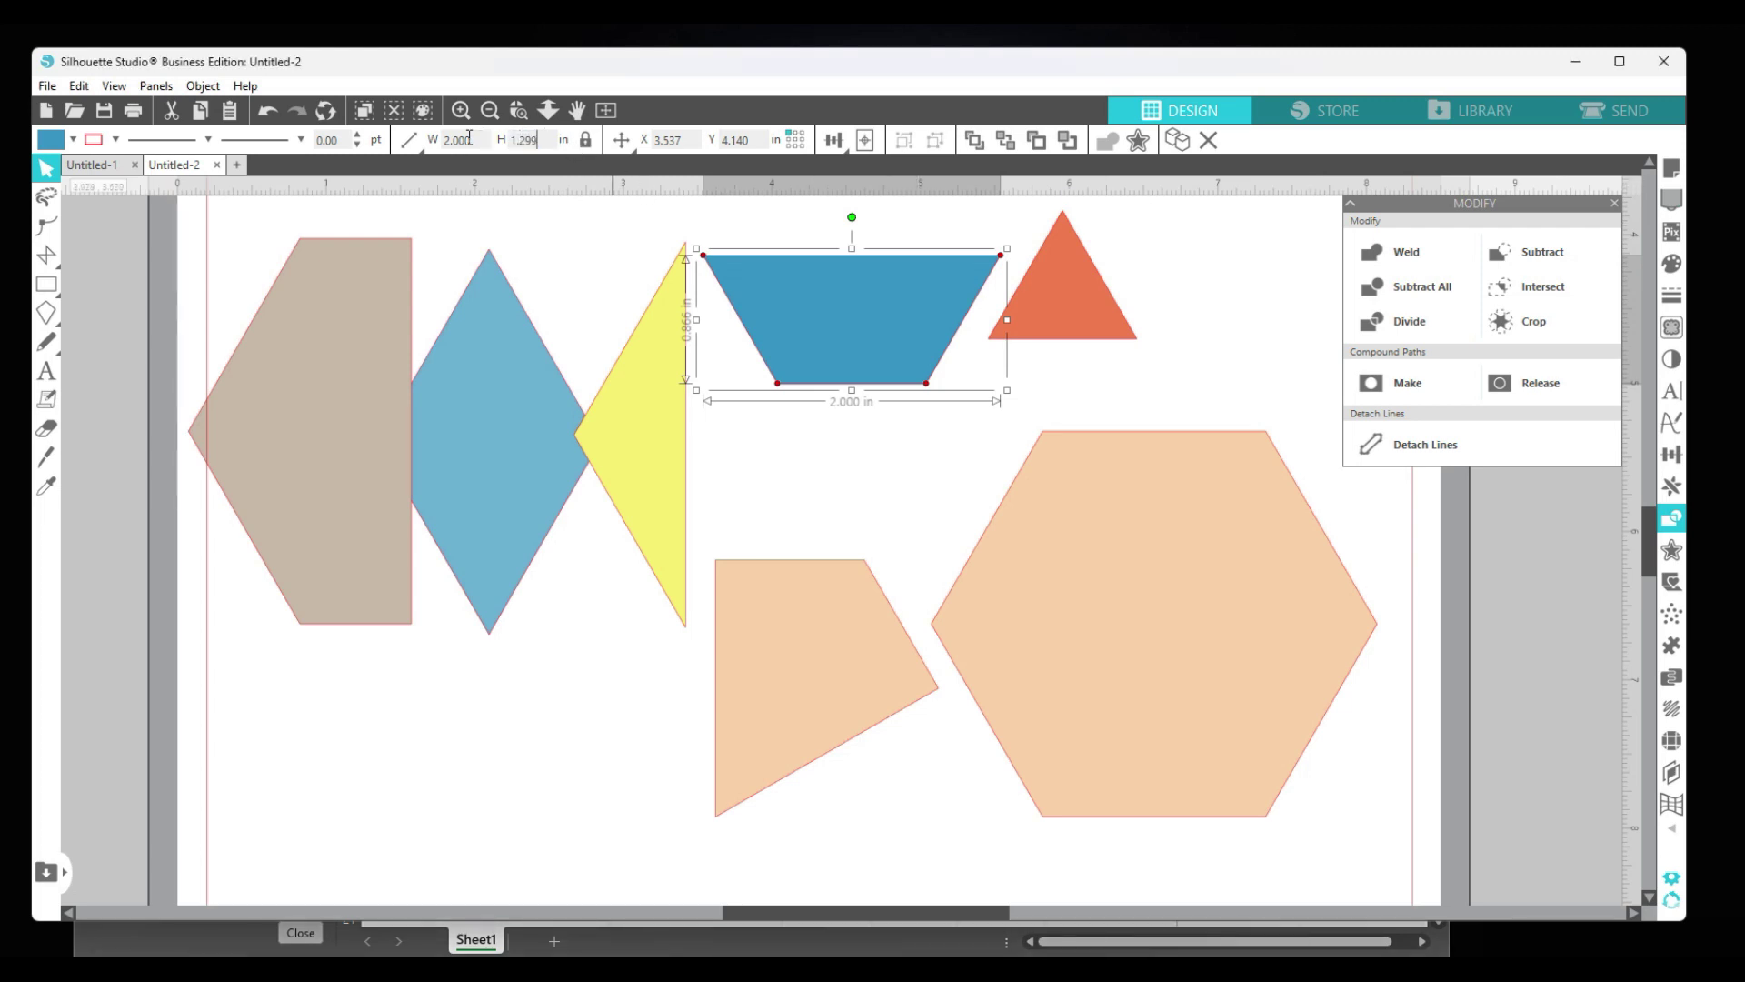
key(Return)
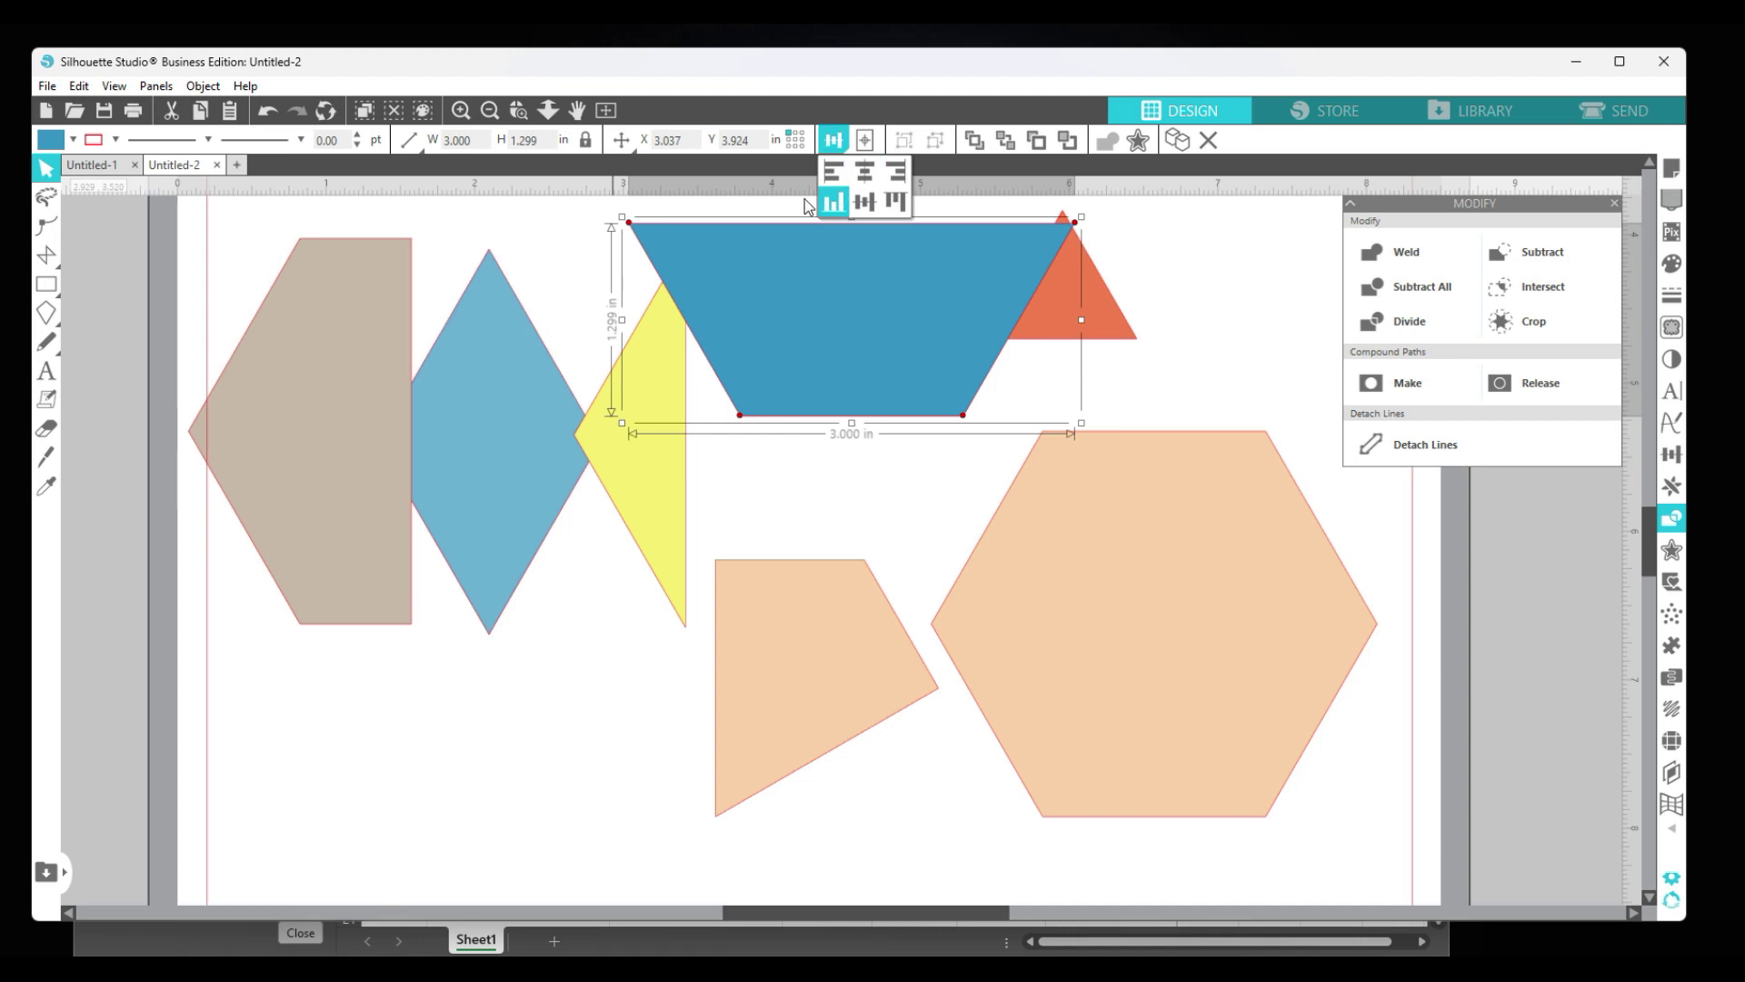
drag(811, 313, 685, 345)
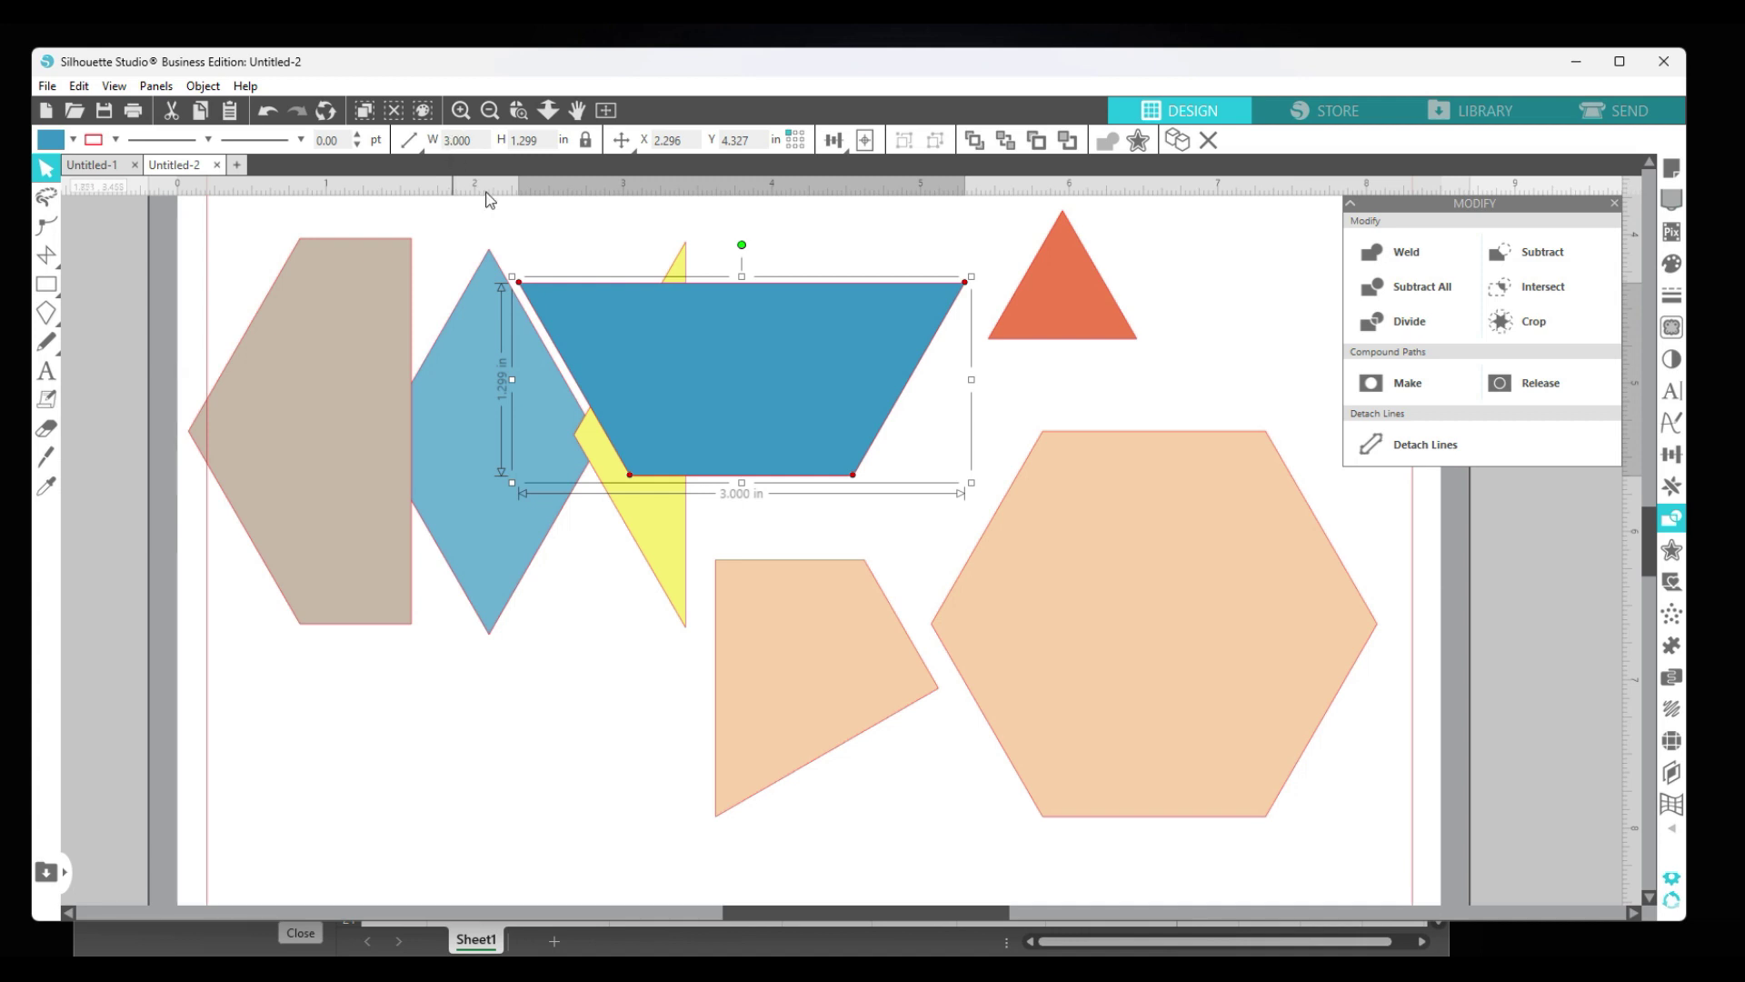
drag(718, 398, 435, 766)
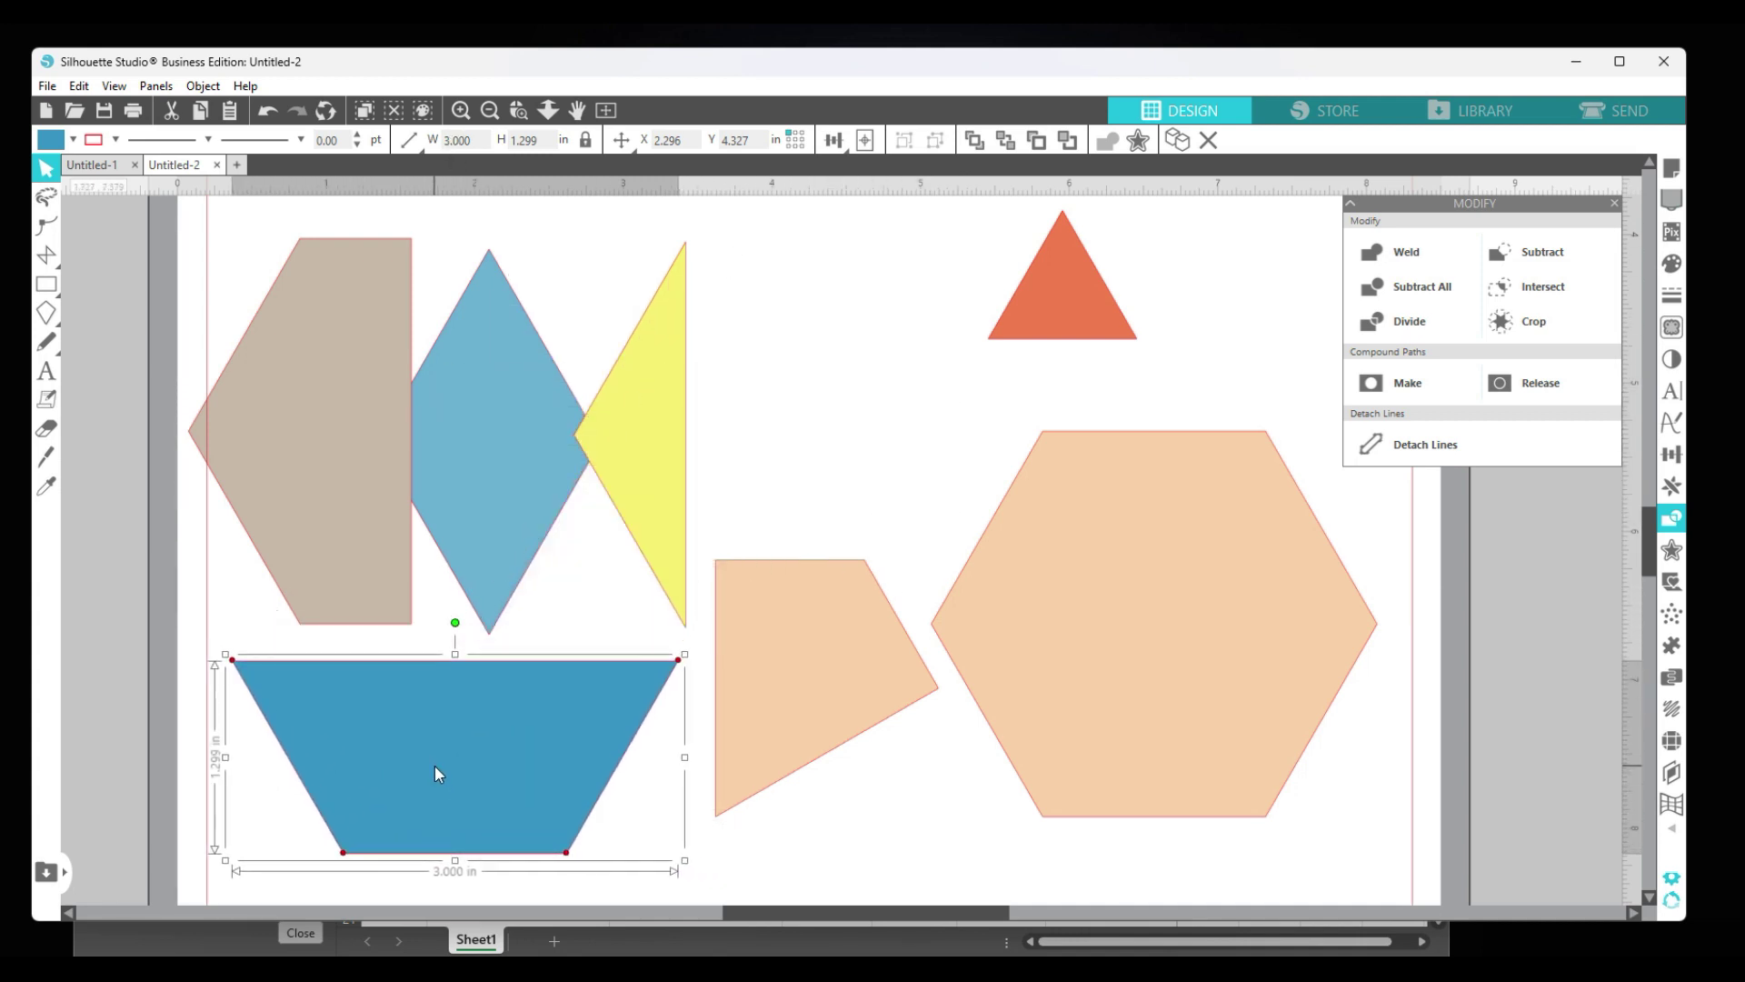
Scale the orange triangle proportionally to a width of 1.5 in and move it above the peach kite.
click(1056, 311)
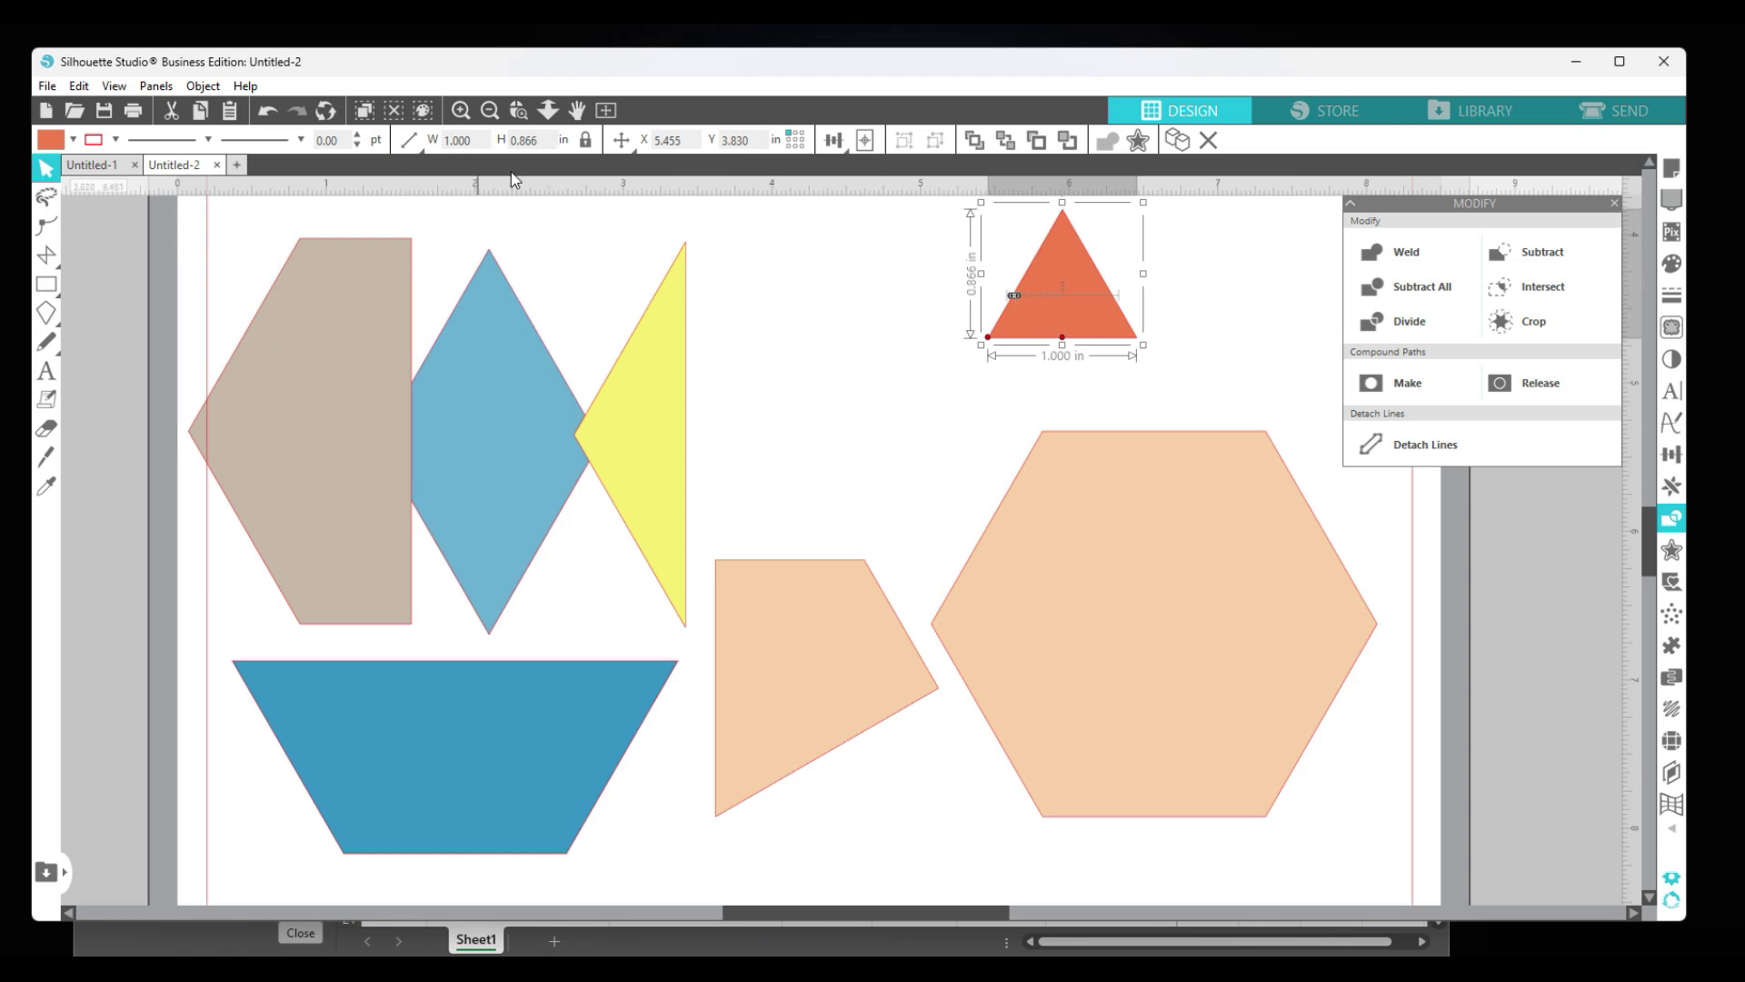
click(451, 140)
text(1)
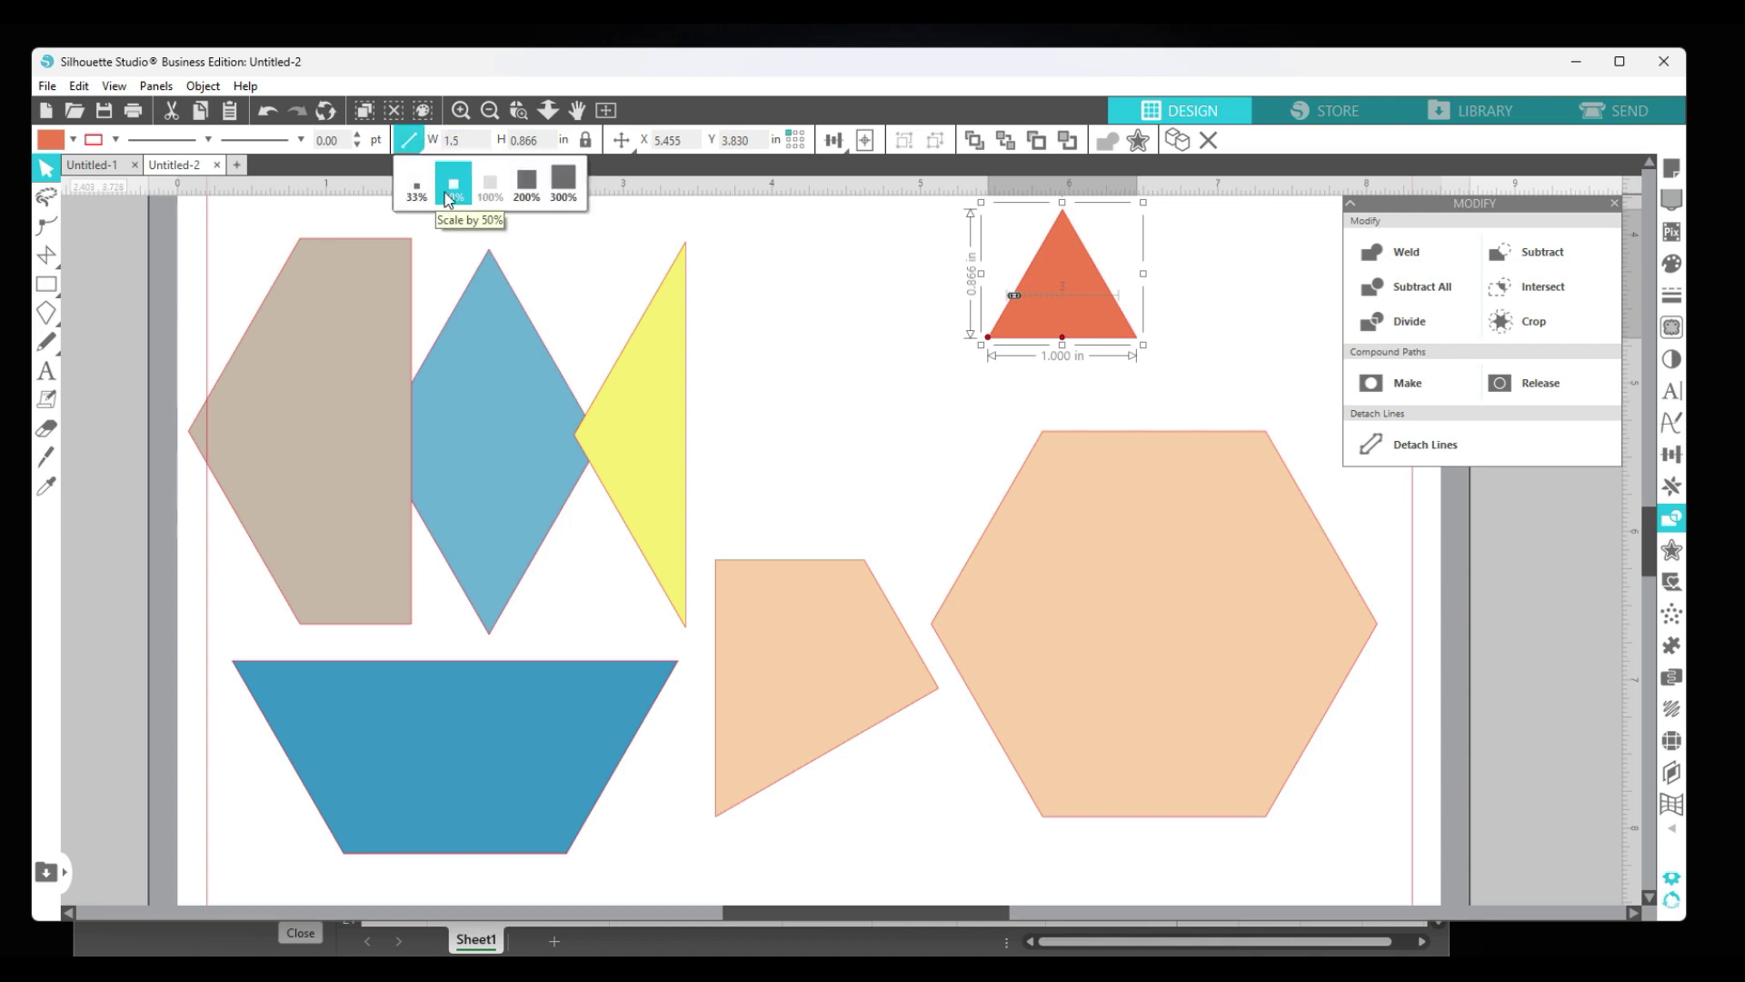
text(.5)
key(Return)
drag(1089, 349, 957, 427)
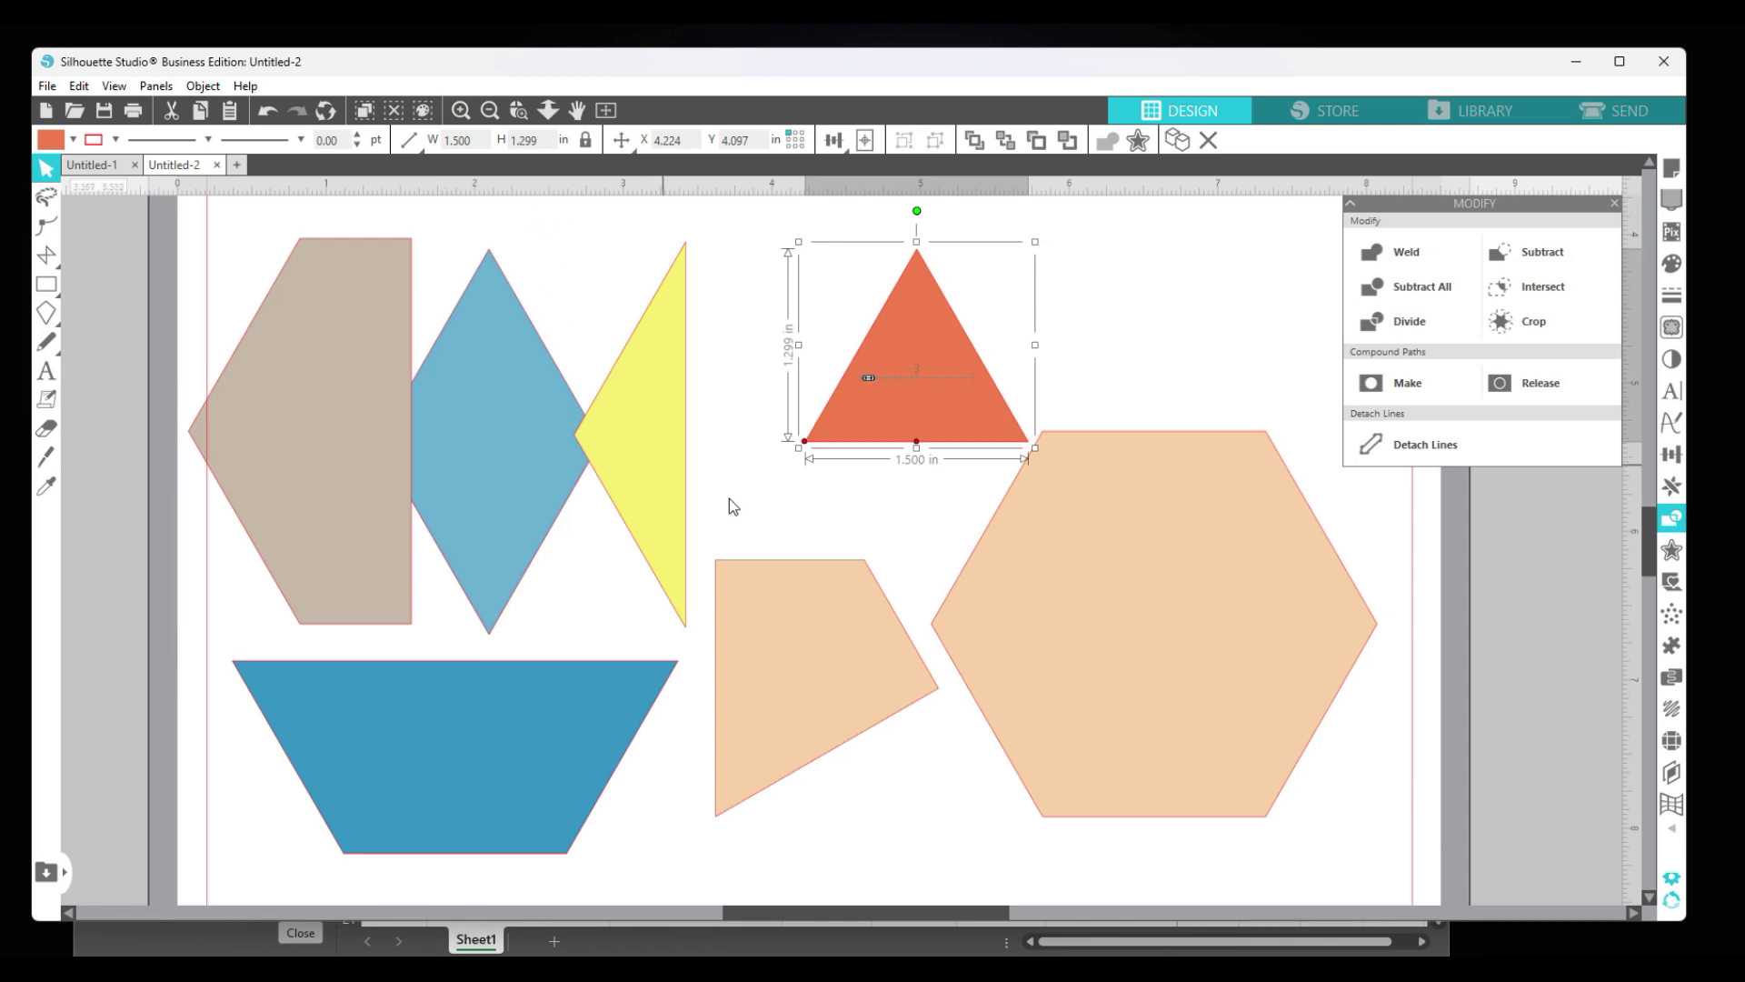
Enlarge the peach kite proportionally to match the hexagon with 1.5 in sides.
click(834, 693)
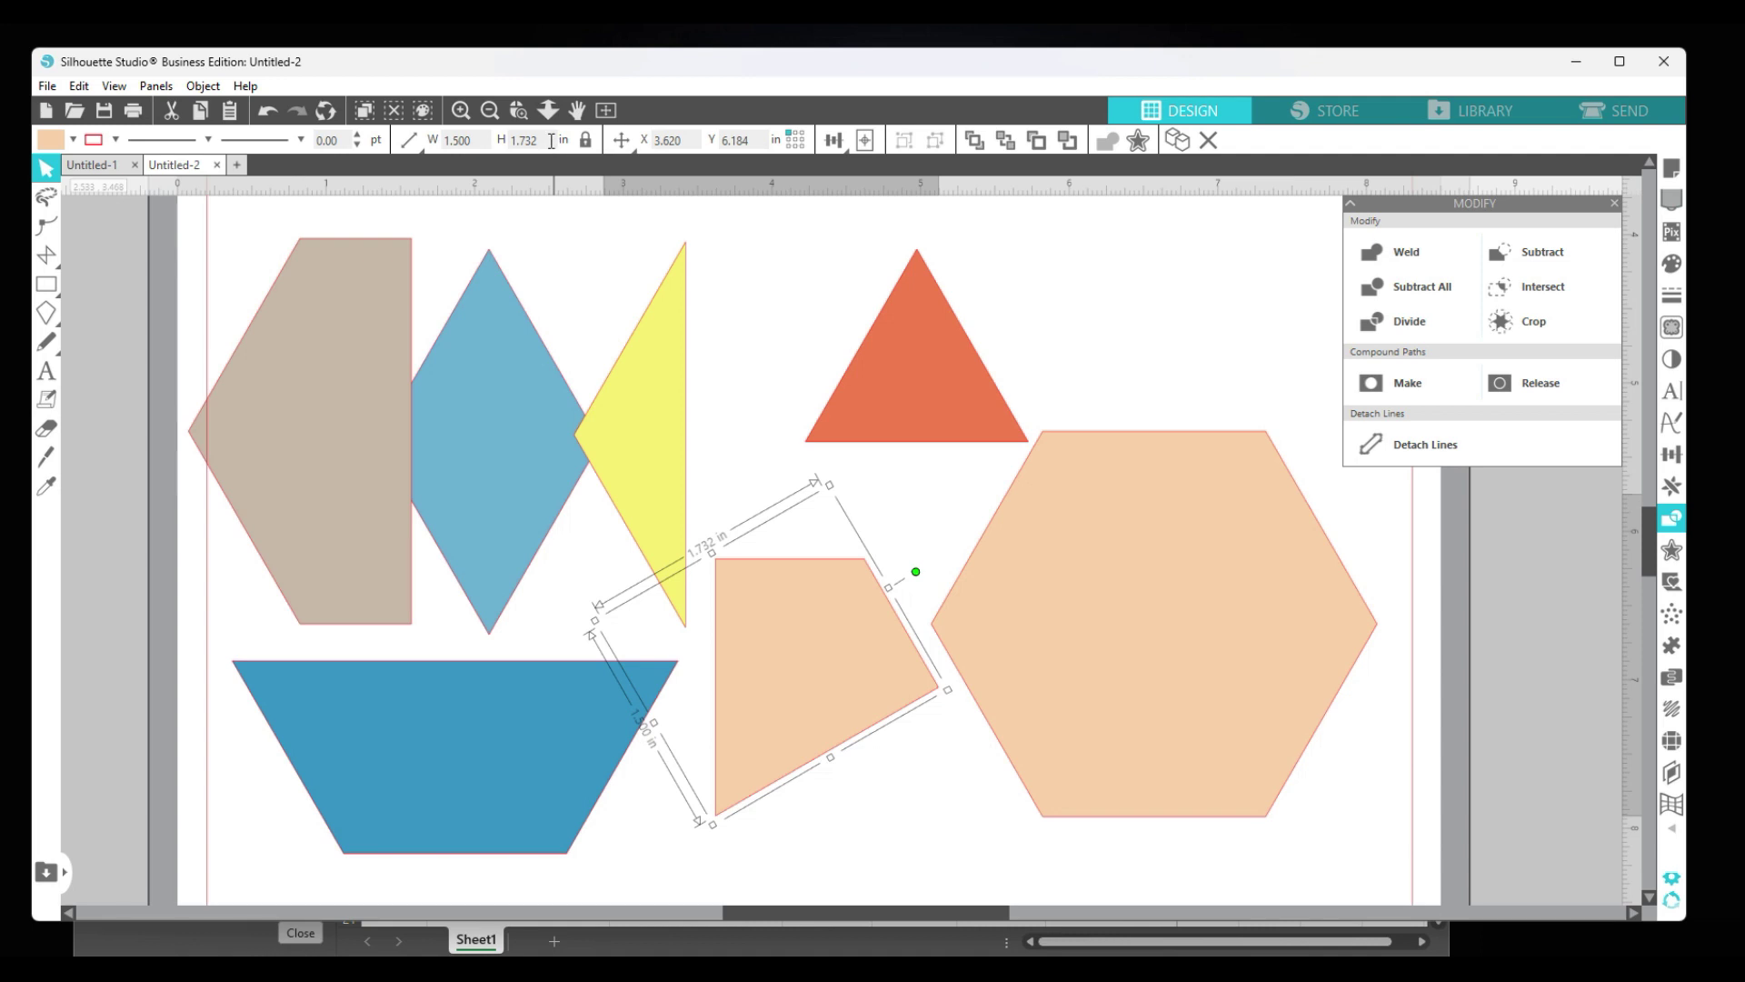
drag(545, 140, 490, 138)
text(1)
key(Return)
Rearrange the enlarged kite, hexagon and triangle to reduce their overlap, and move the yellow half-diamond away from the blue diamond.
drag(1016, 631, 883, 611)
drag(1181, 616, 1198, 411)
drag(940, 368, 880, 357)
click(873, 453)
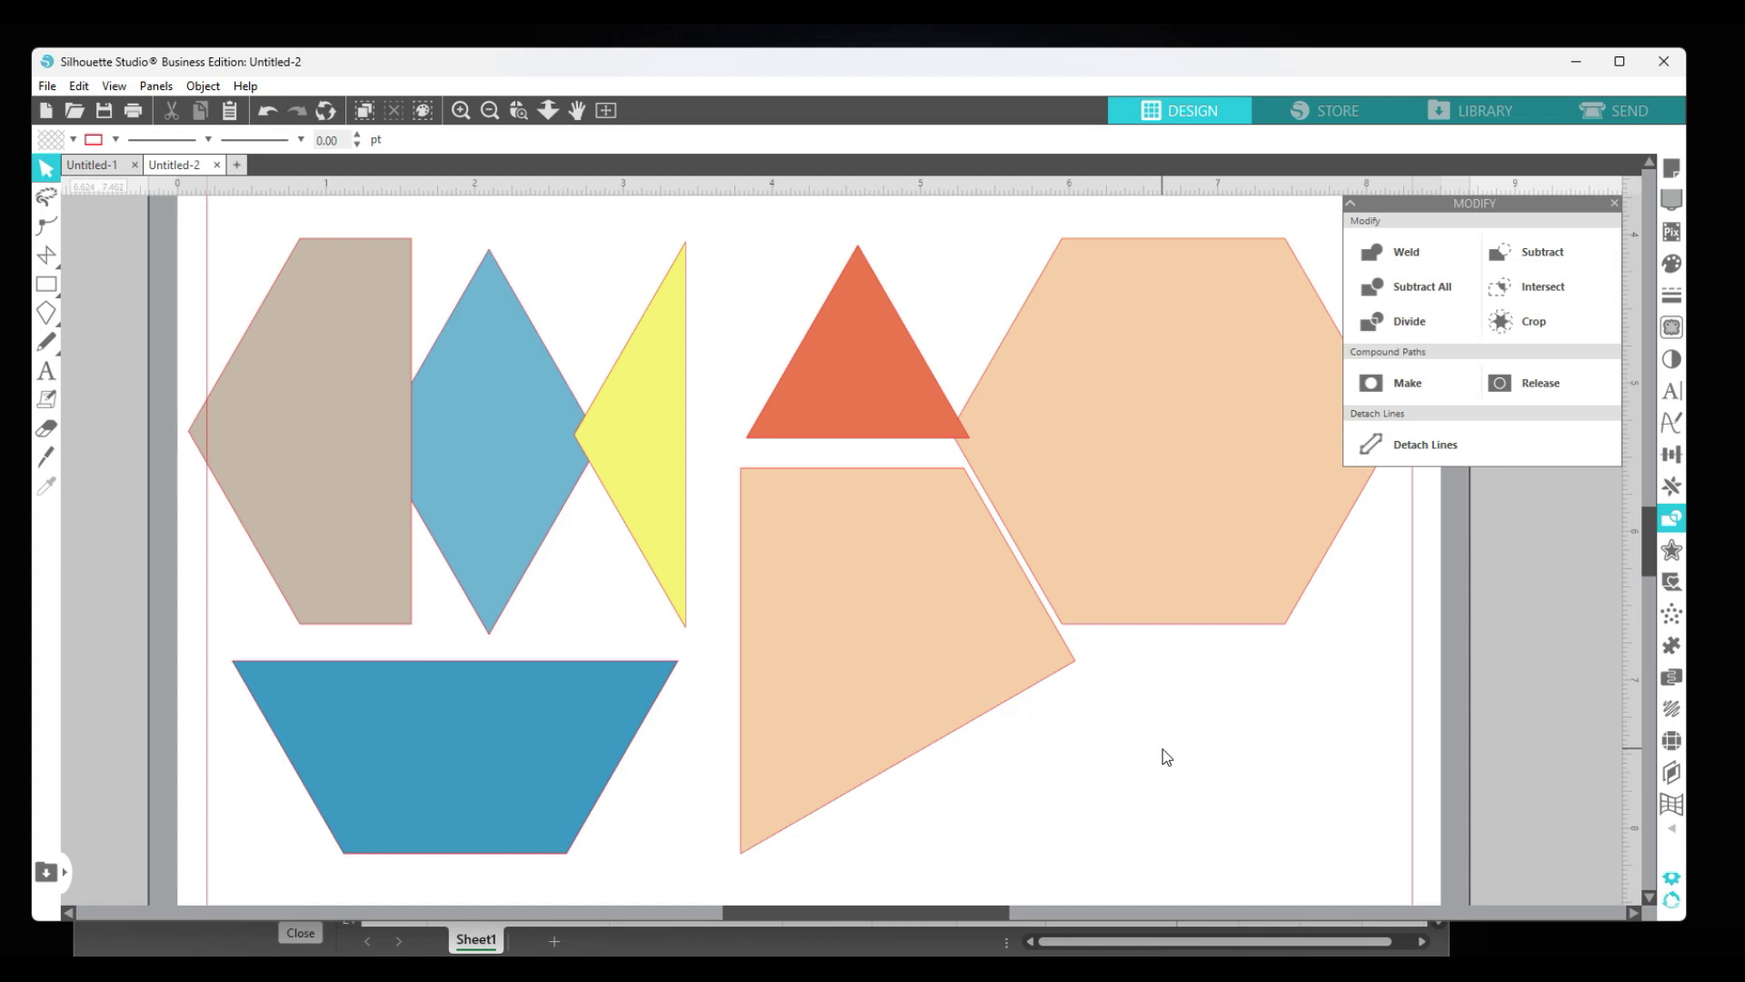
drag(619, 457, 670, 461)
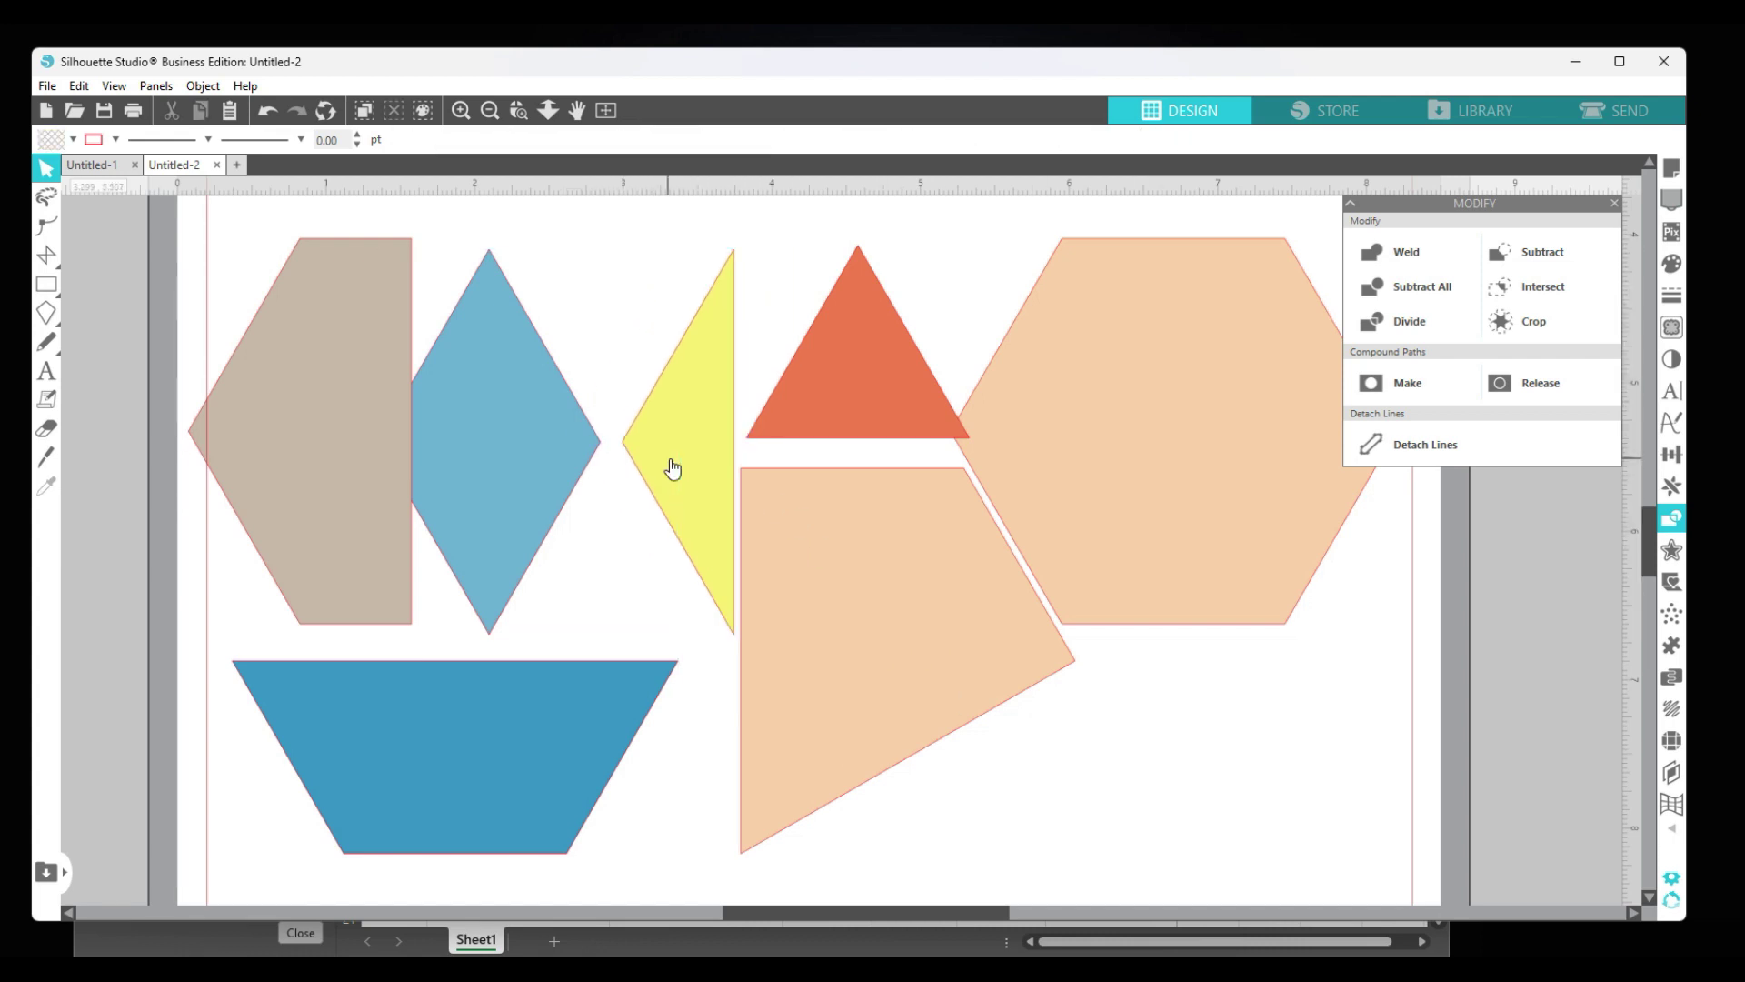
Switch to the browser's hexagon calculator to check the measurements for a 1.5 in side, and move its window out of the way.
key(alt+Tab)
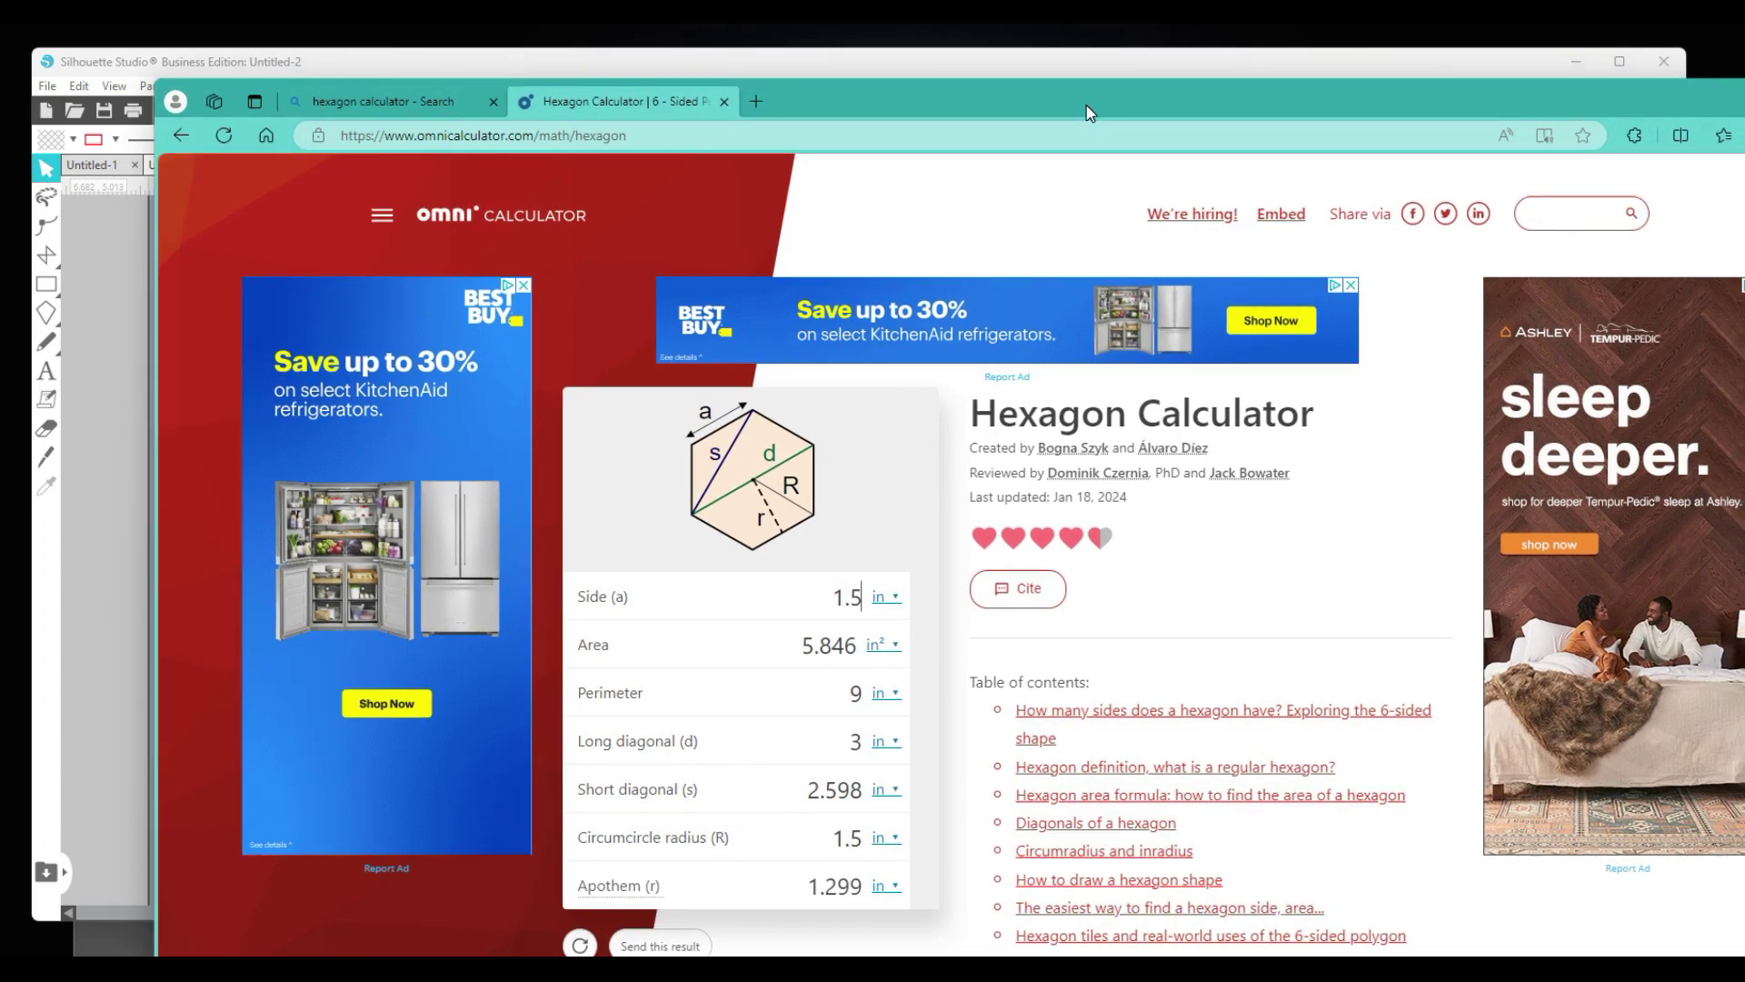
drag(1087, 106, 1744, 127)
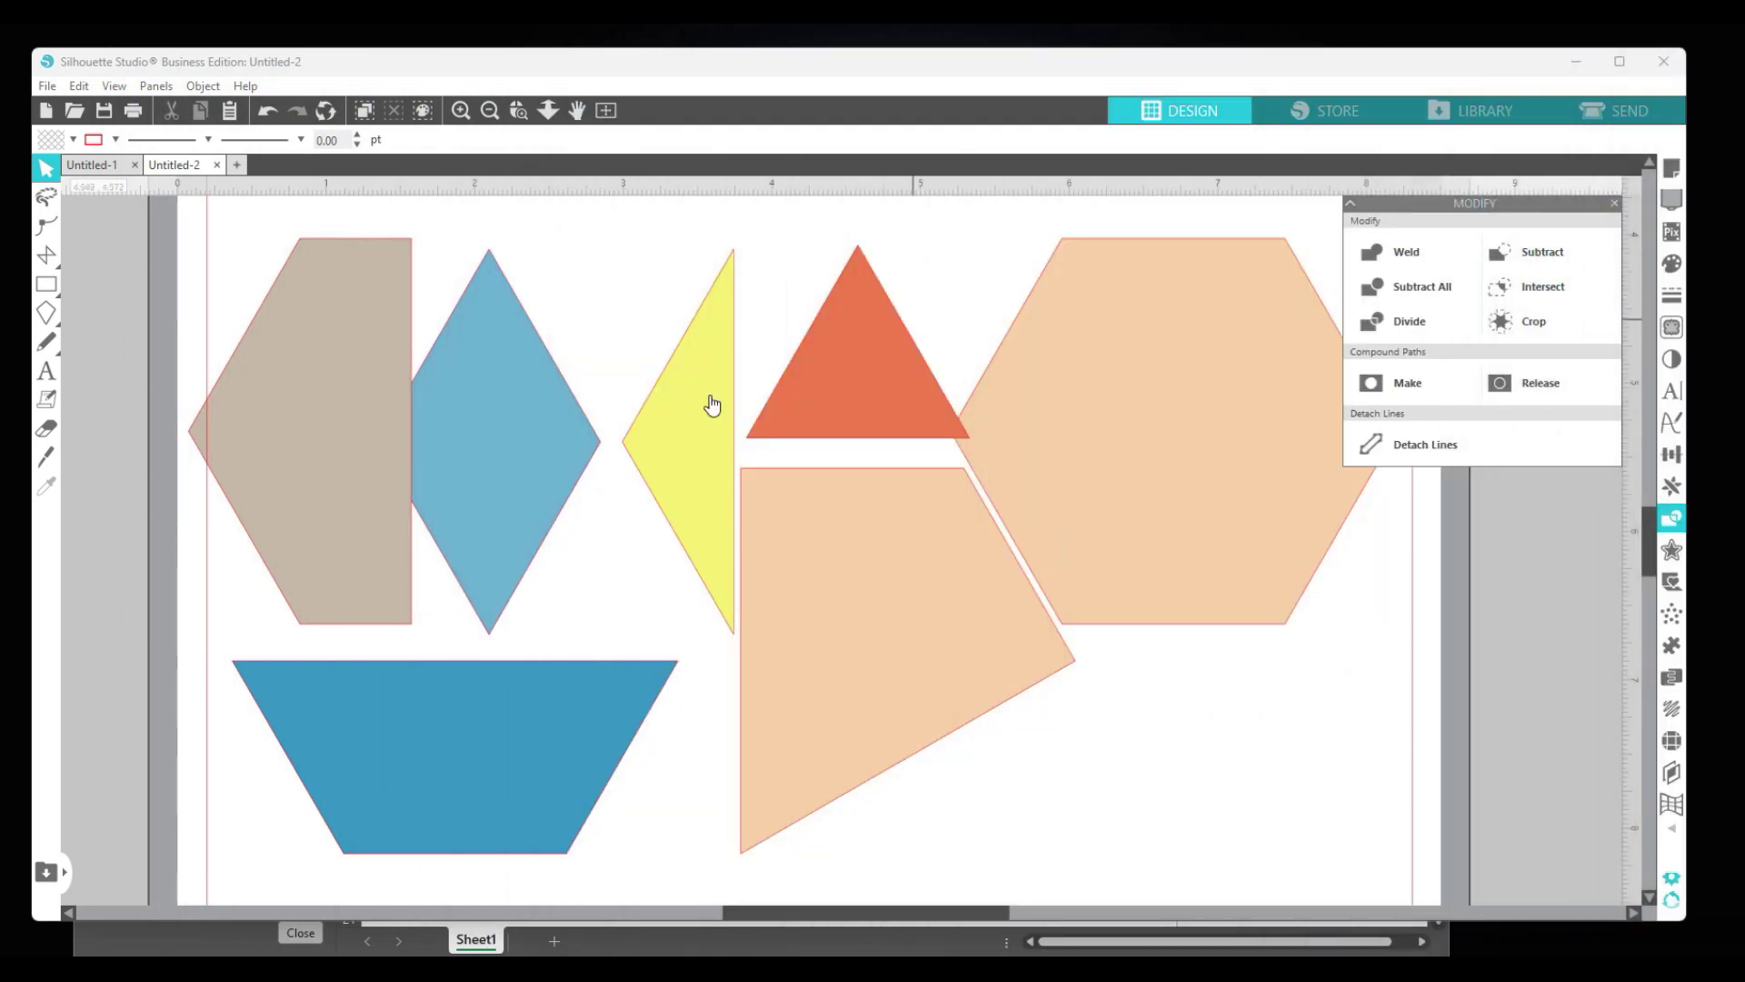
Gather the yellow half-diamond, blue trapezoid, orange triangle and peach kite over the half-hexagon and diamond, and move the hexagon toward the page's middle.
drag(554, 472, 478, 455)
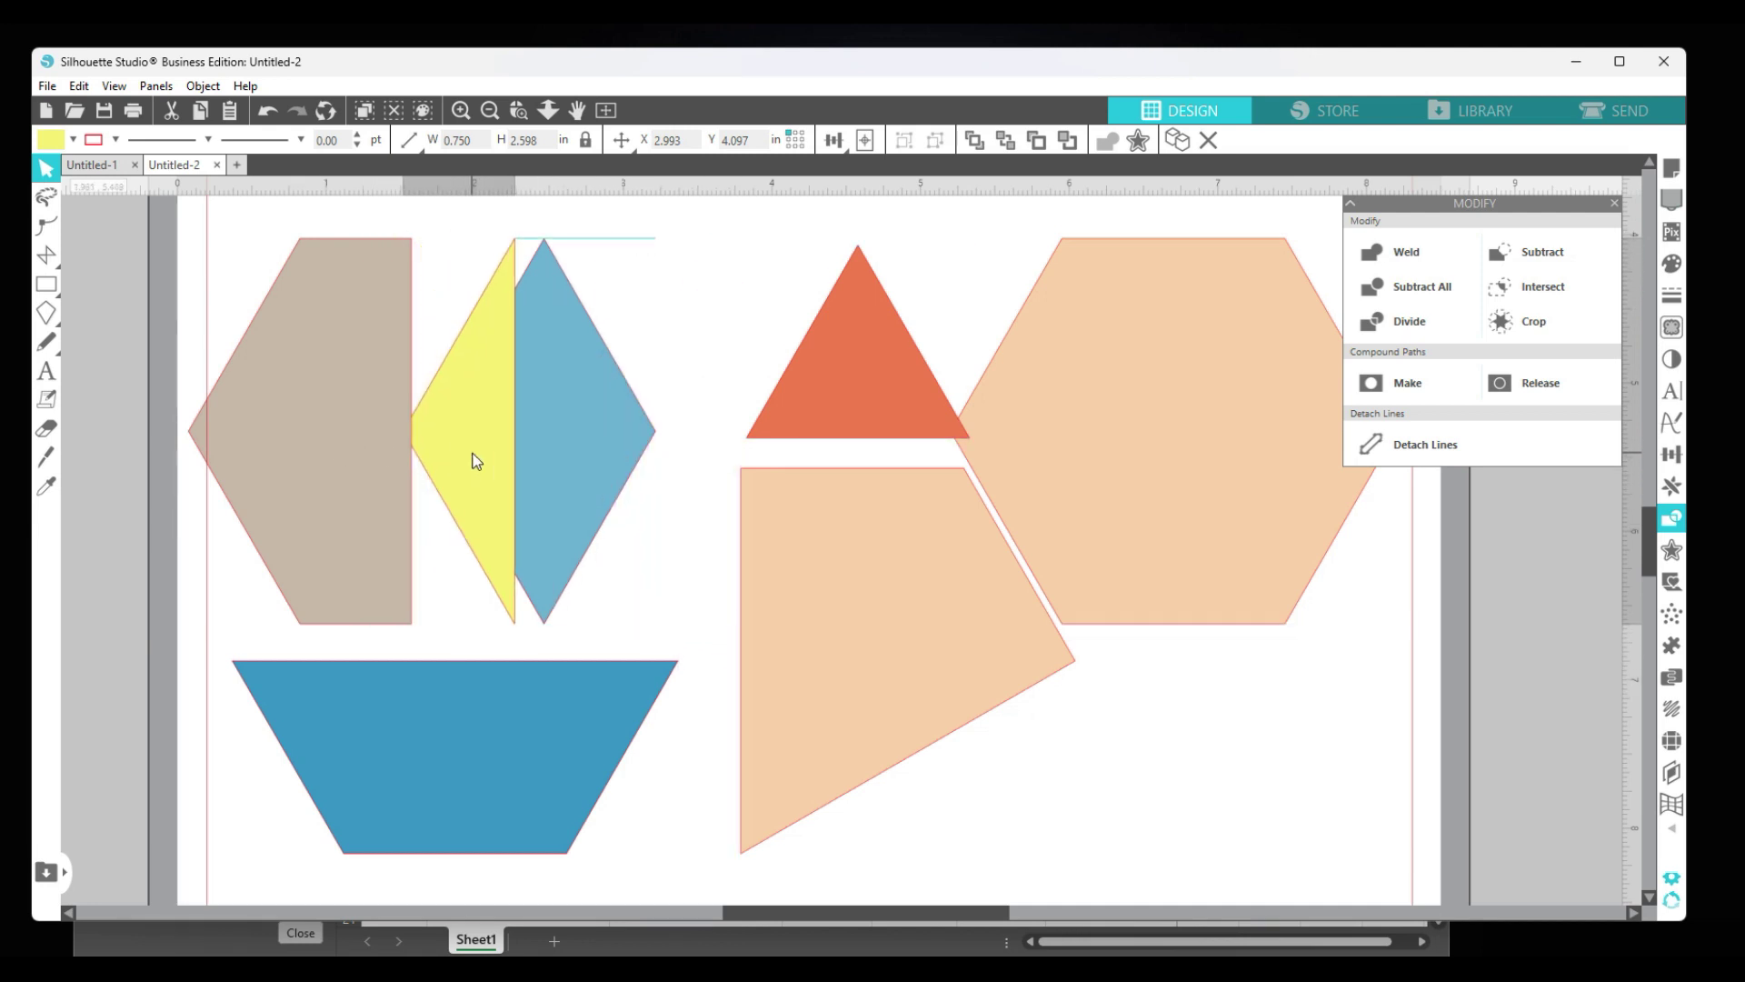
drag(482, 742, 483, 518)
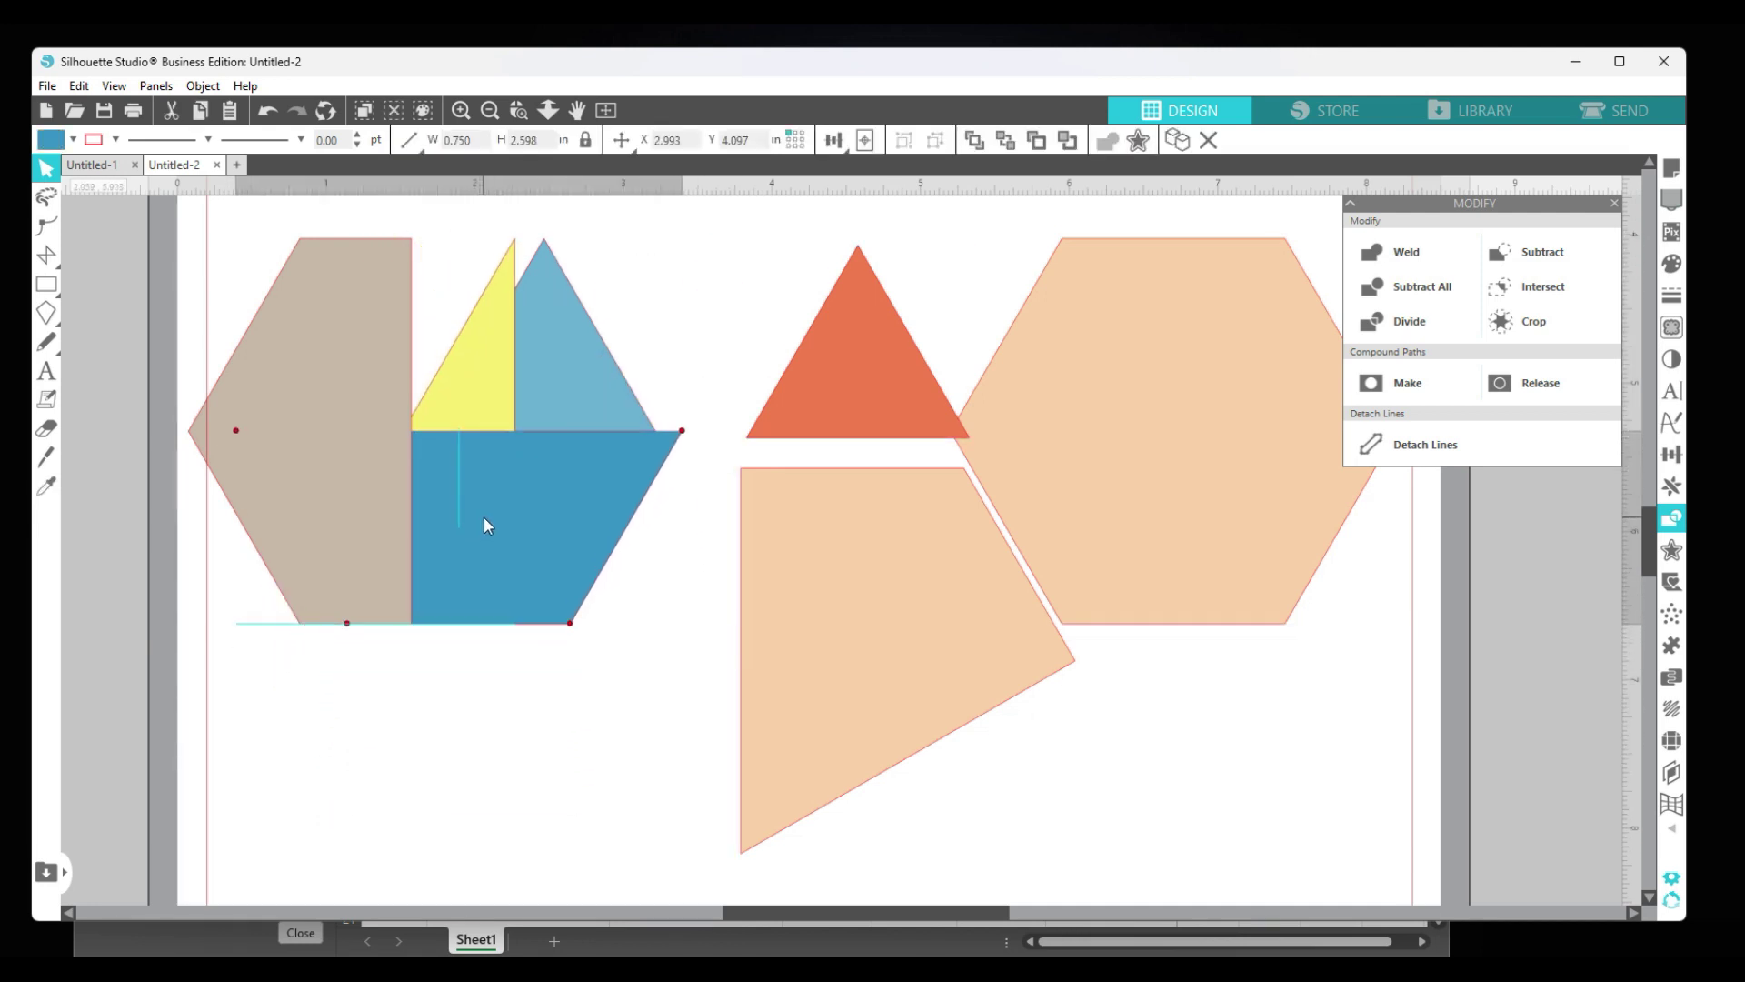
drag(827, 405, 634, 405)
key(Delete)
drag(788, 565, 462, 488)
drag(999, 491, 913, 566)
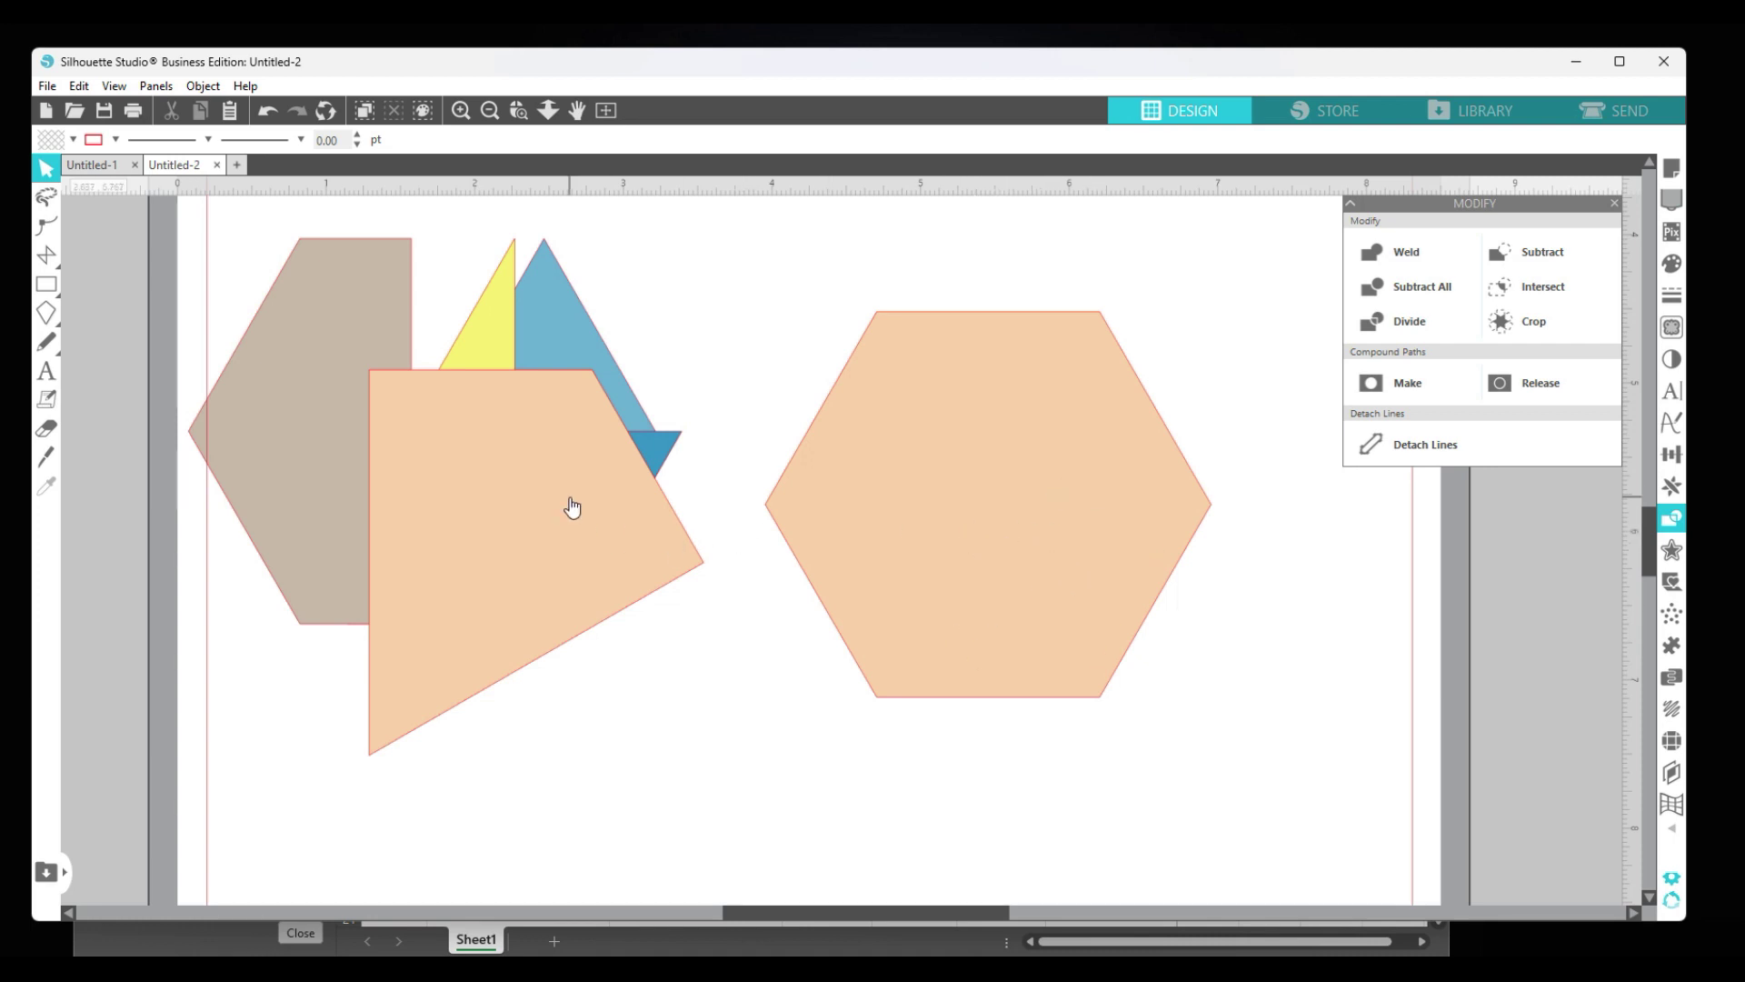
Stack the hexagon, kite and diamond over the half-hexagon and trapezoid, leaving the orange triangle alone in the empty page area.
drag(573, 500, 1061, 448)
drag(575, 353, 980, 517)
drag(589, 385, 782, 717)
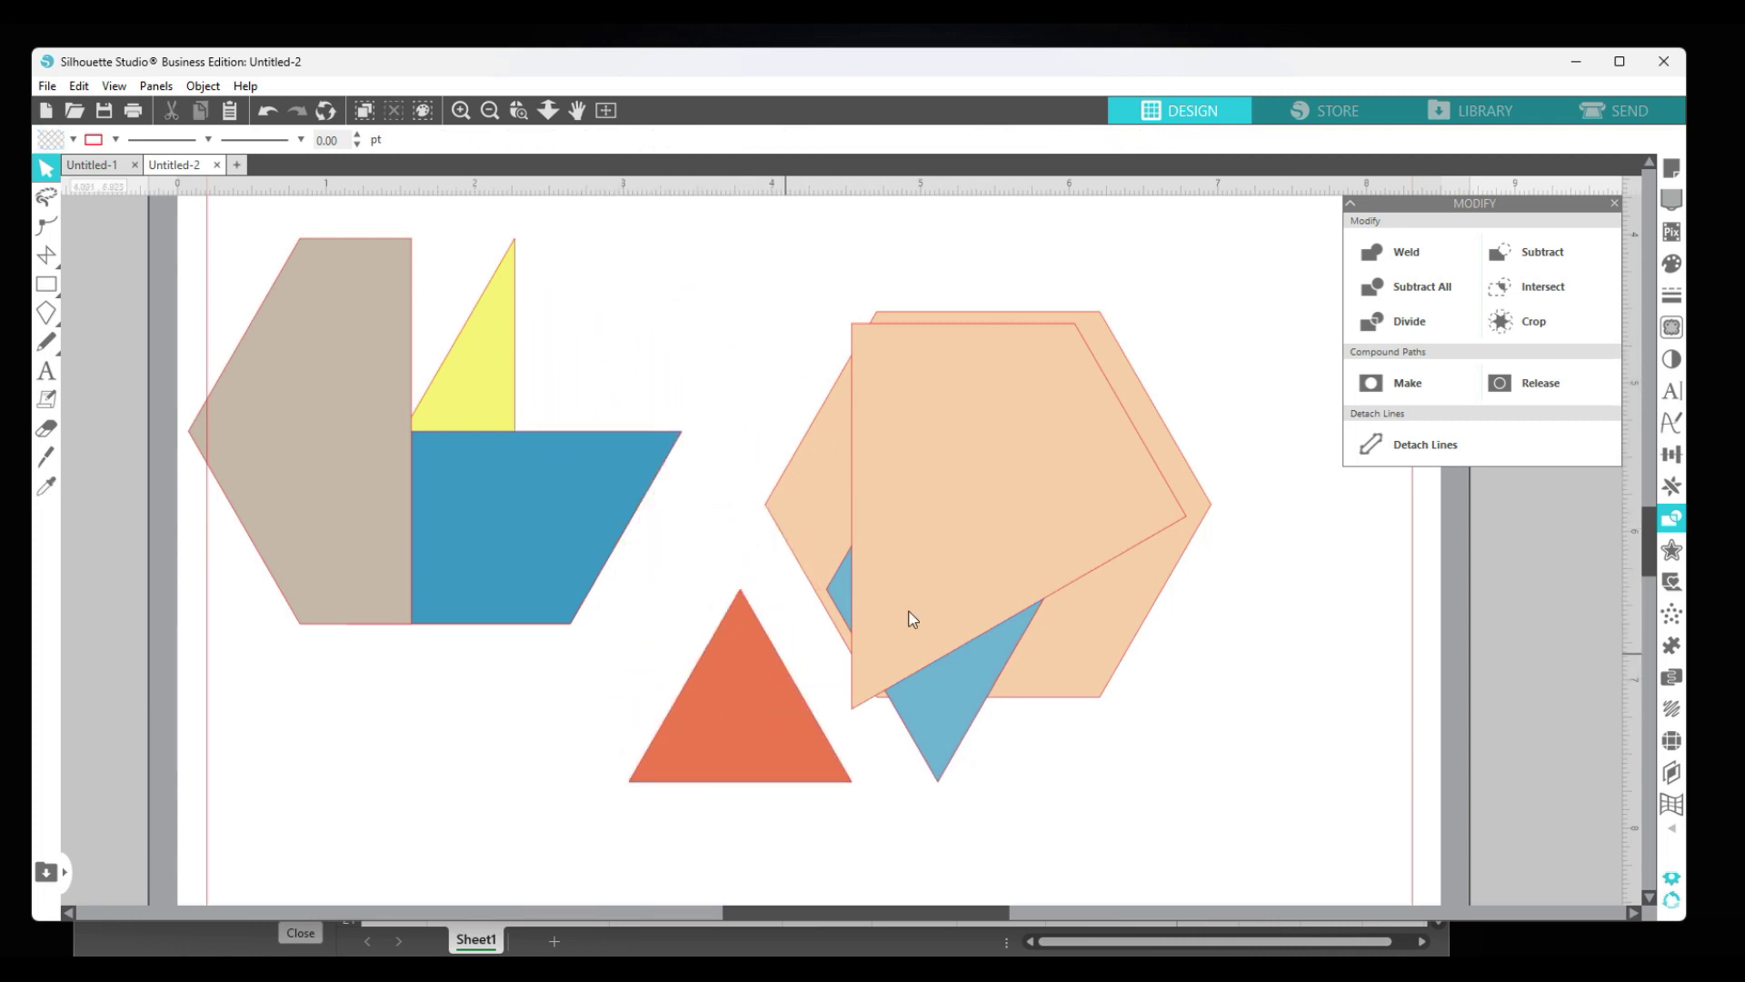
drag(754, 257, 936, 471)
drag(1012, 513, 467, 408)
drag(762, 736, 905, 617)
drag(922, 555, 986, 514)
key(Escape)
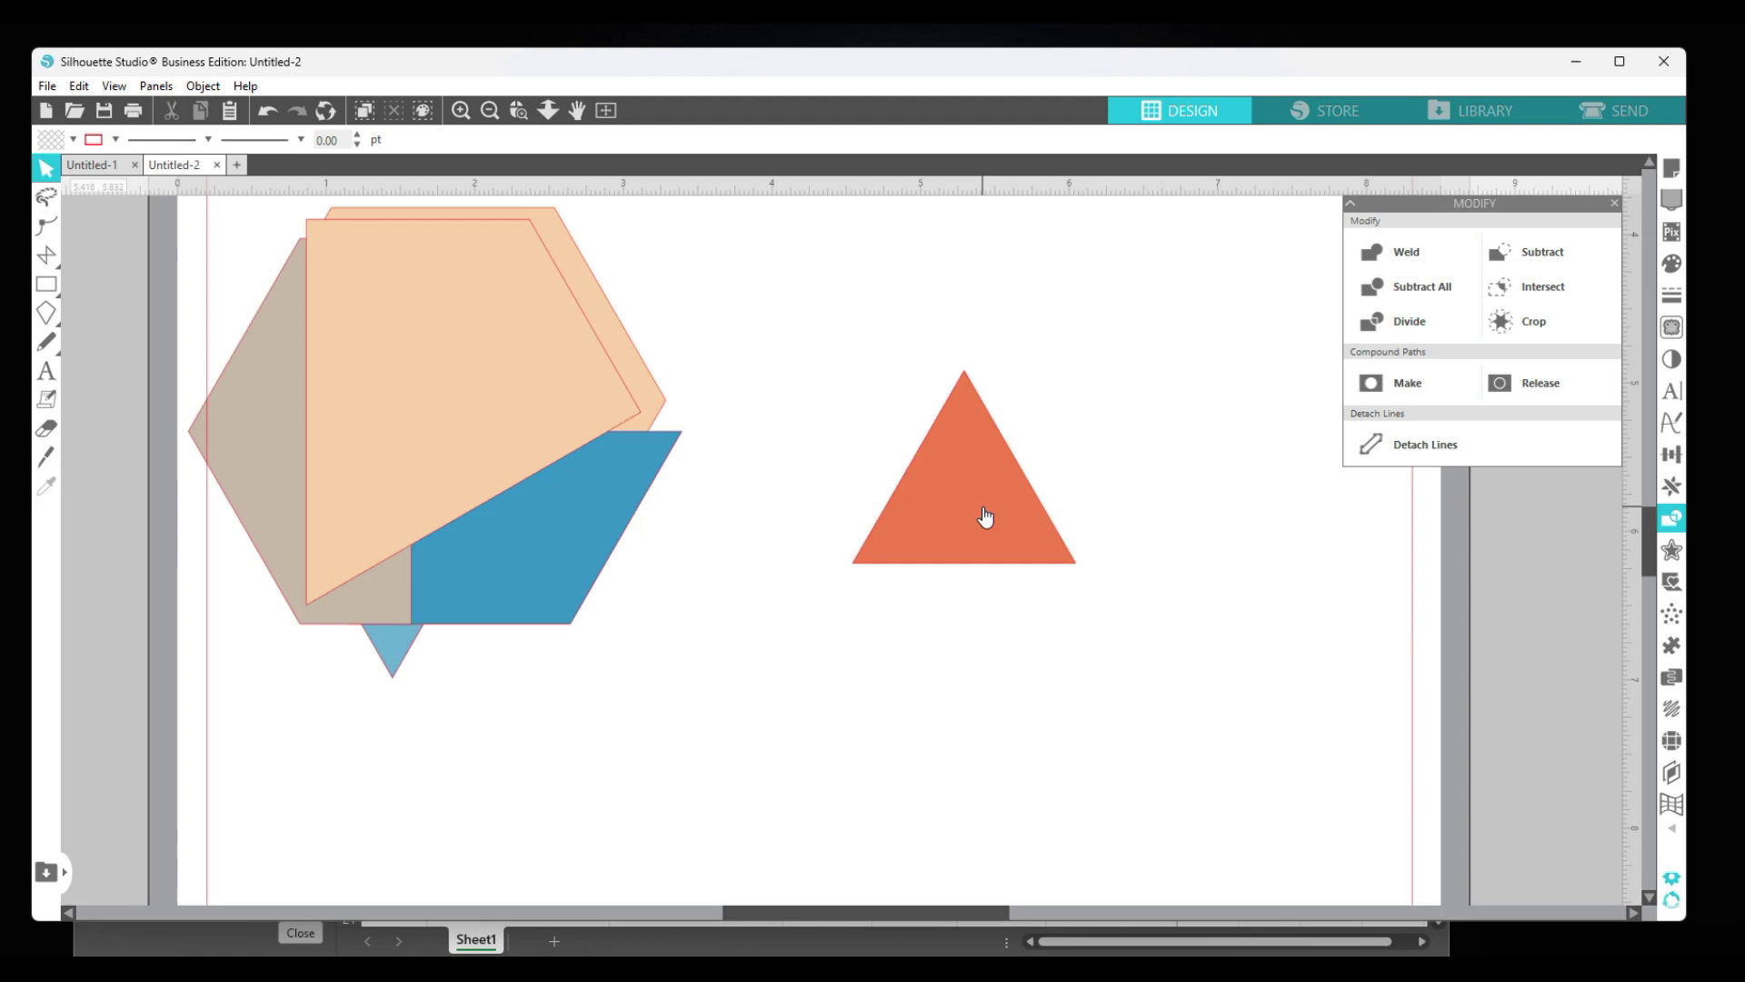
Create an outward offset of the orange triangle at a distance of 0.375 in with square corners.
click(1670, 552)
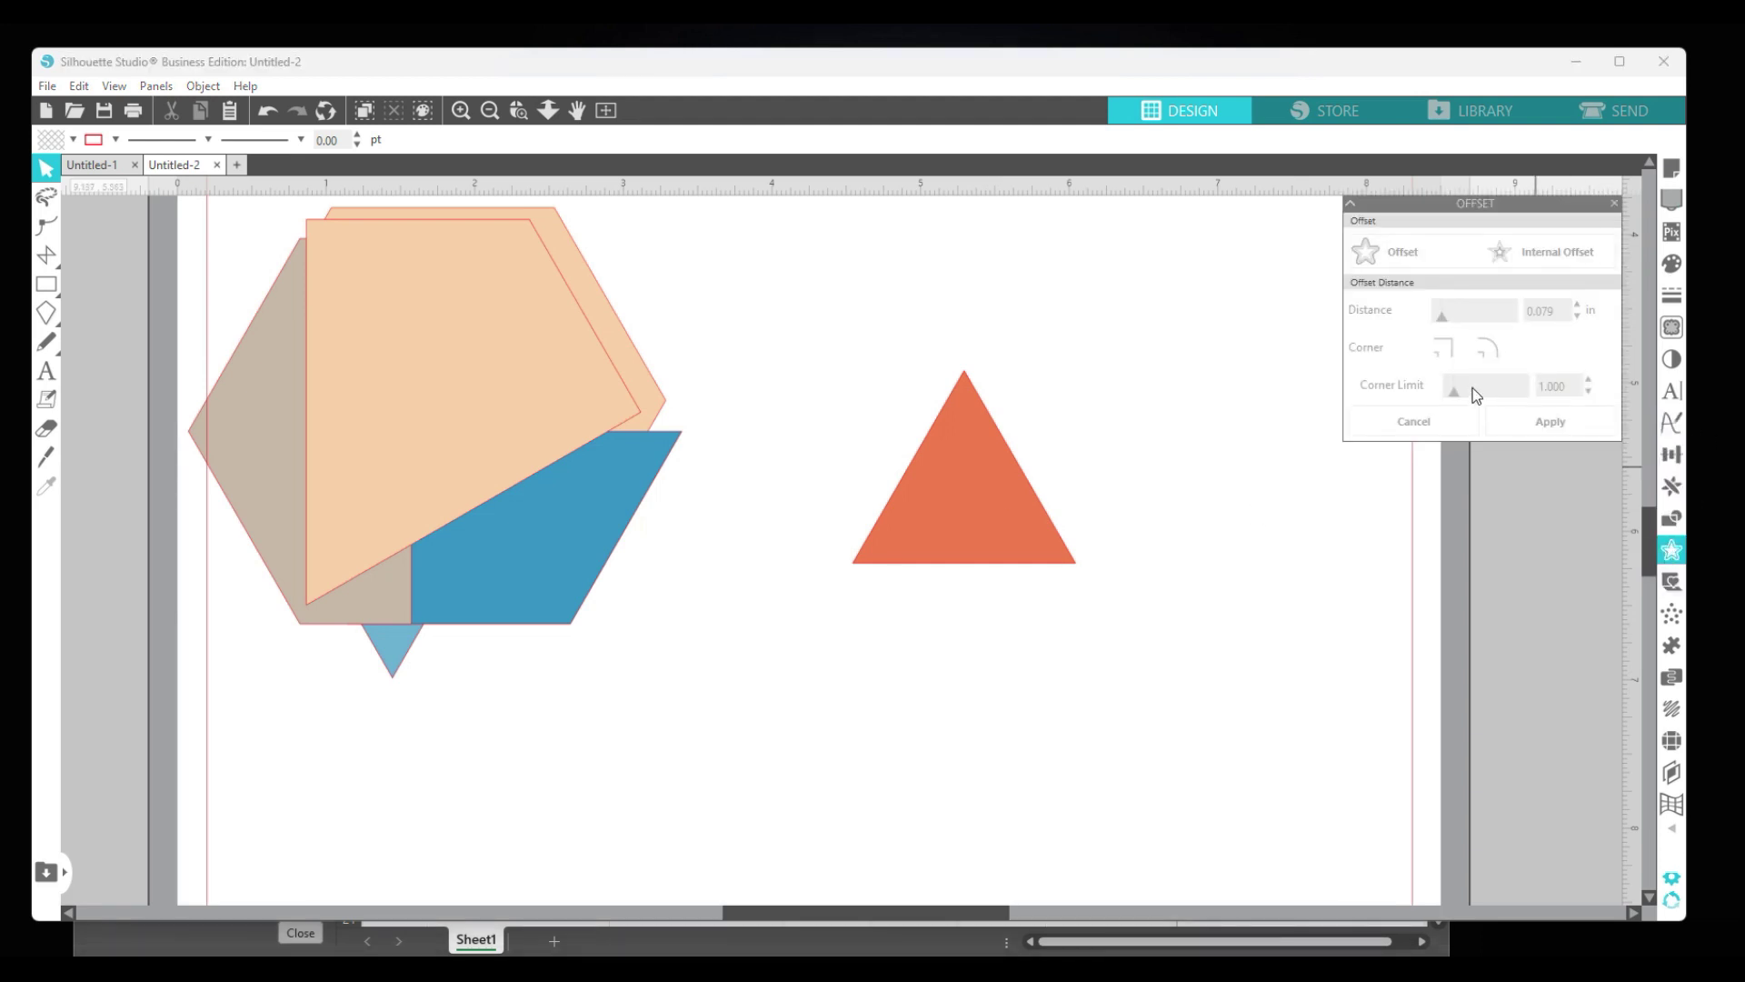
click(1015, 491)
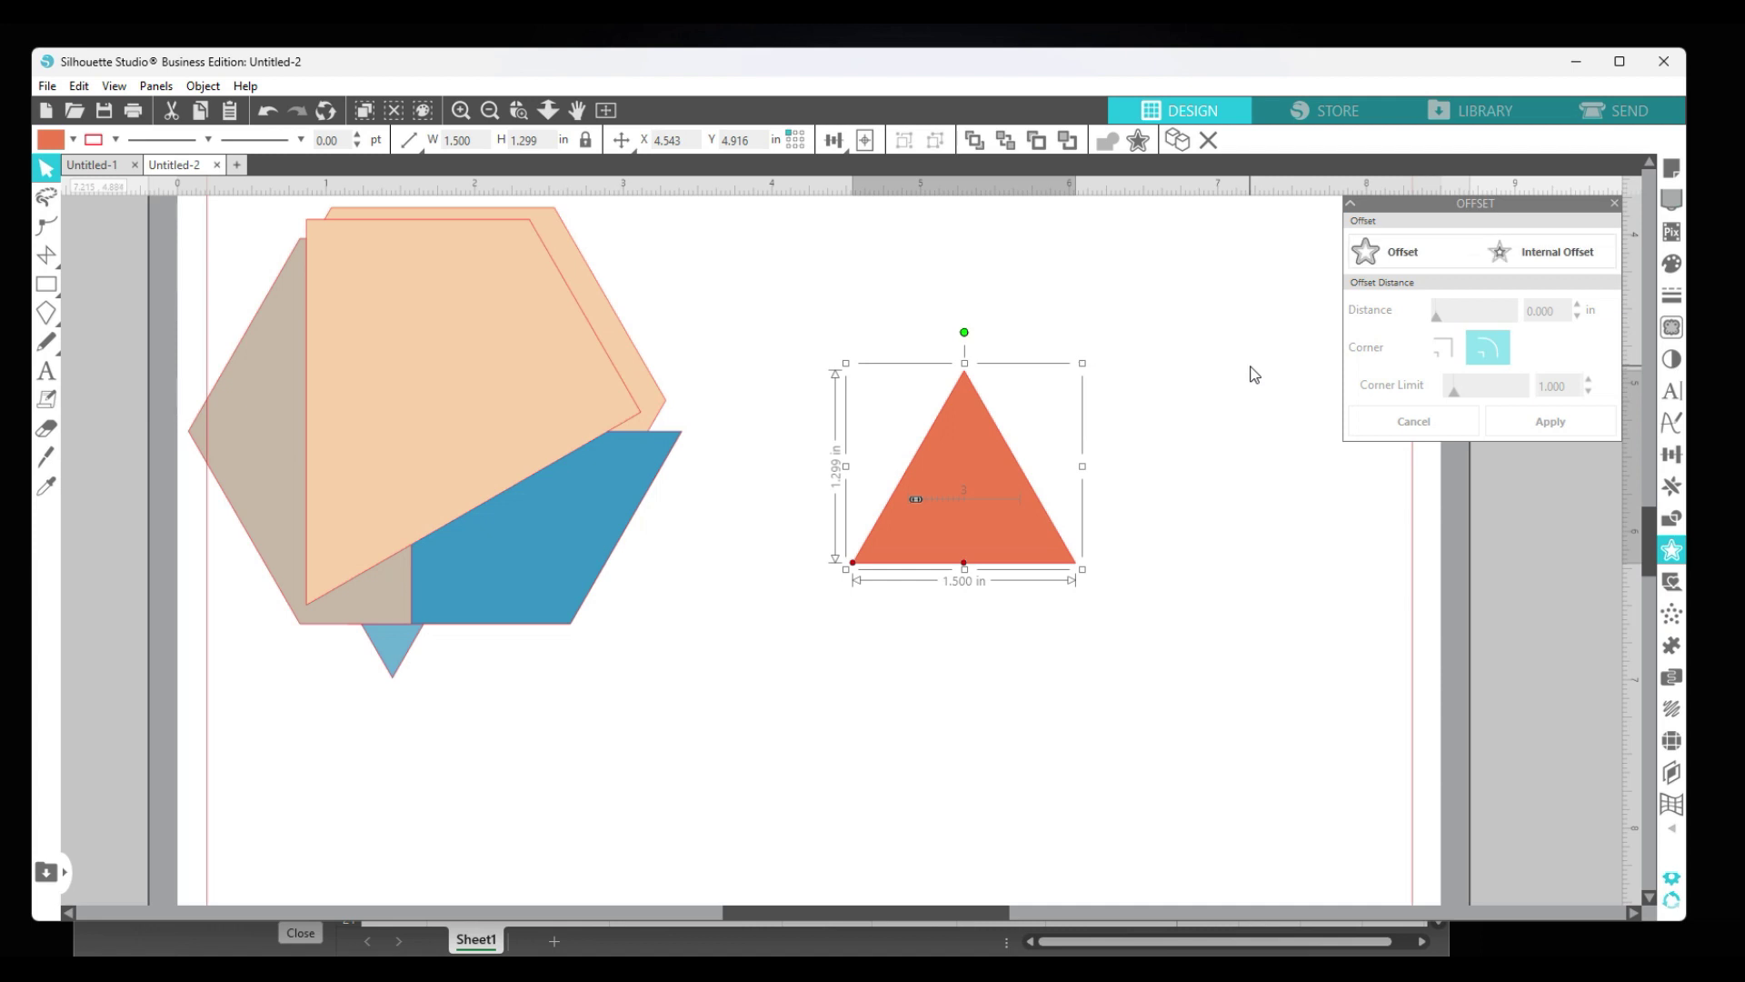
click(1399, 259)
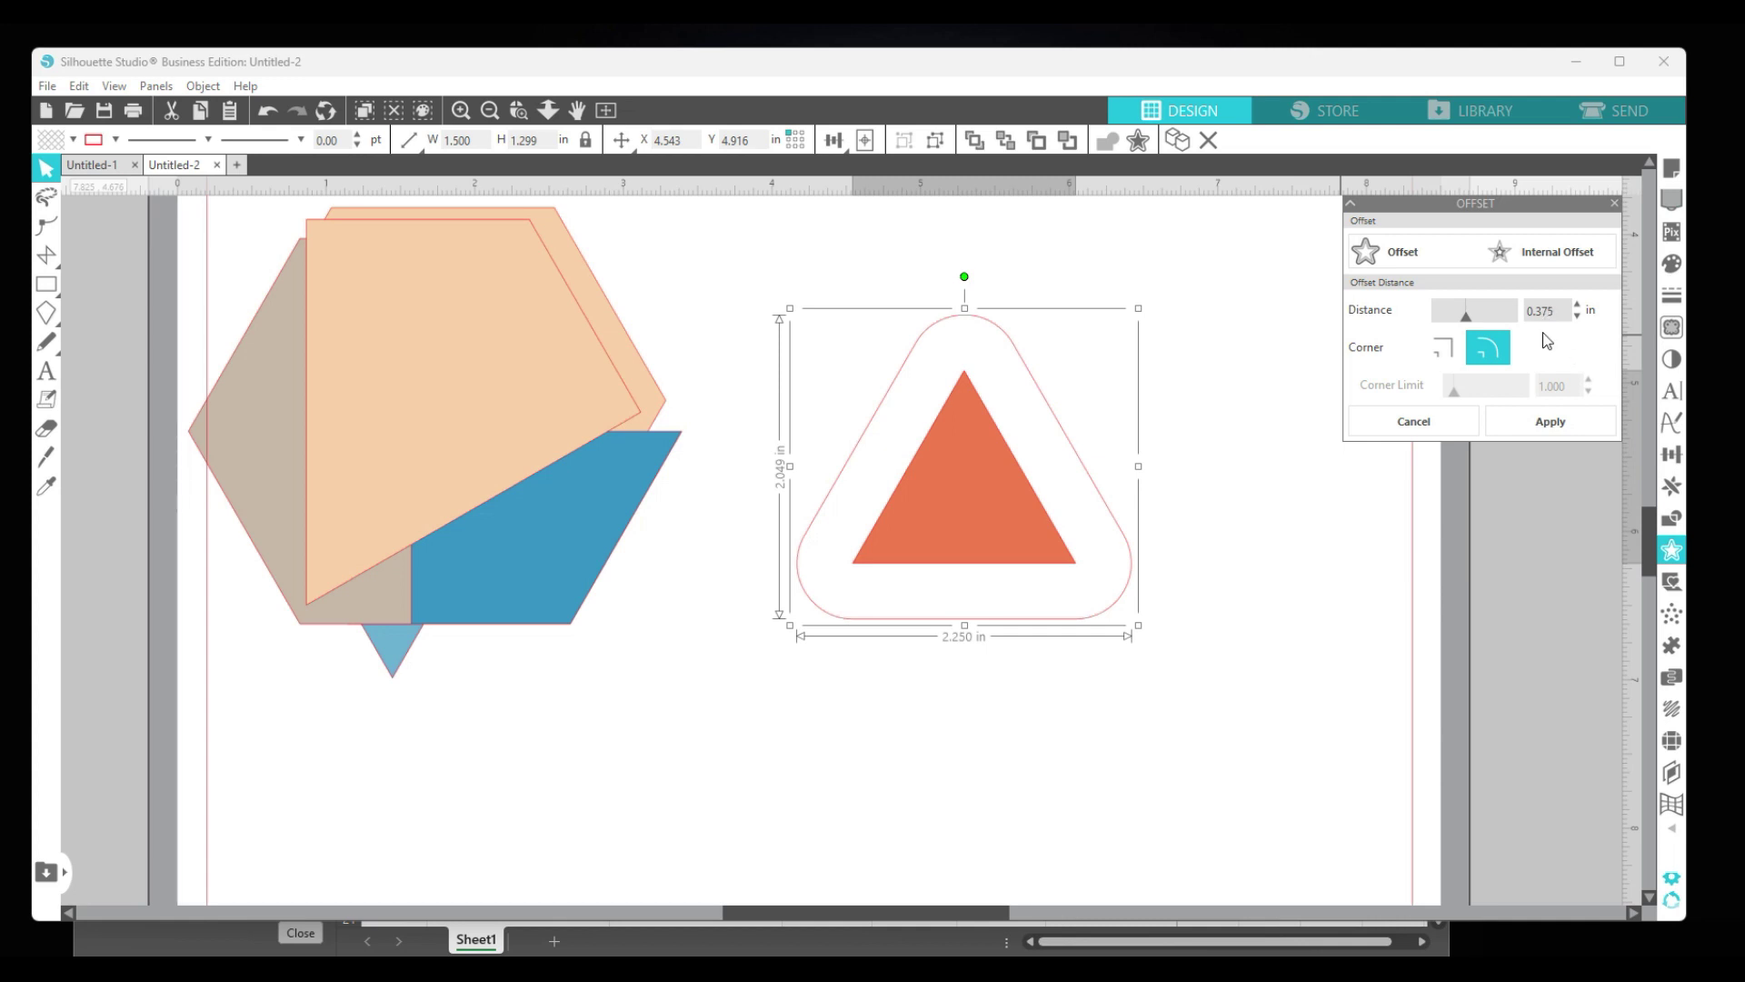
click(1449, 345)
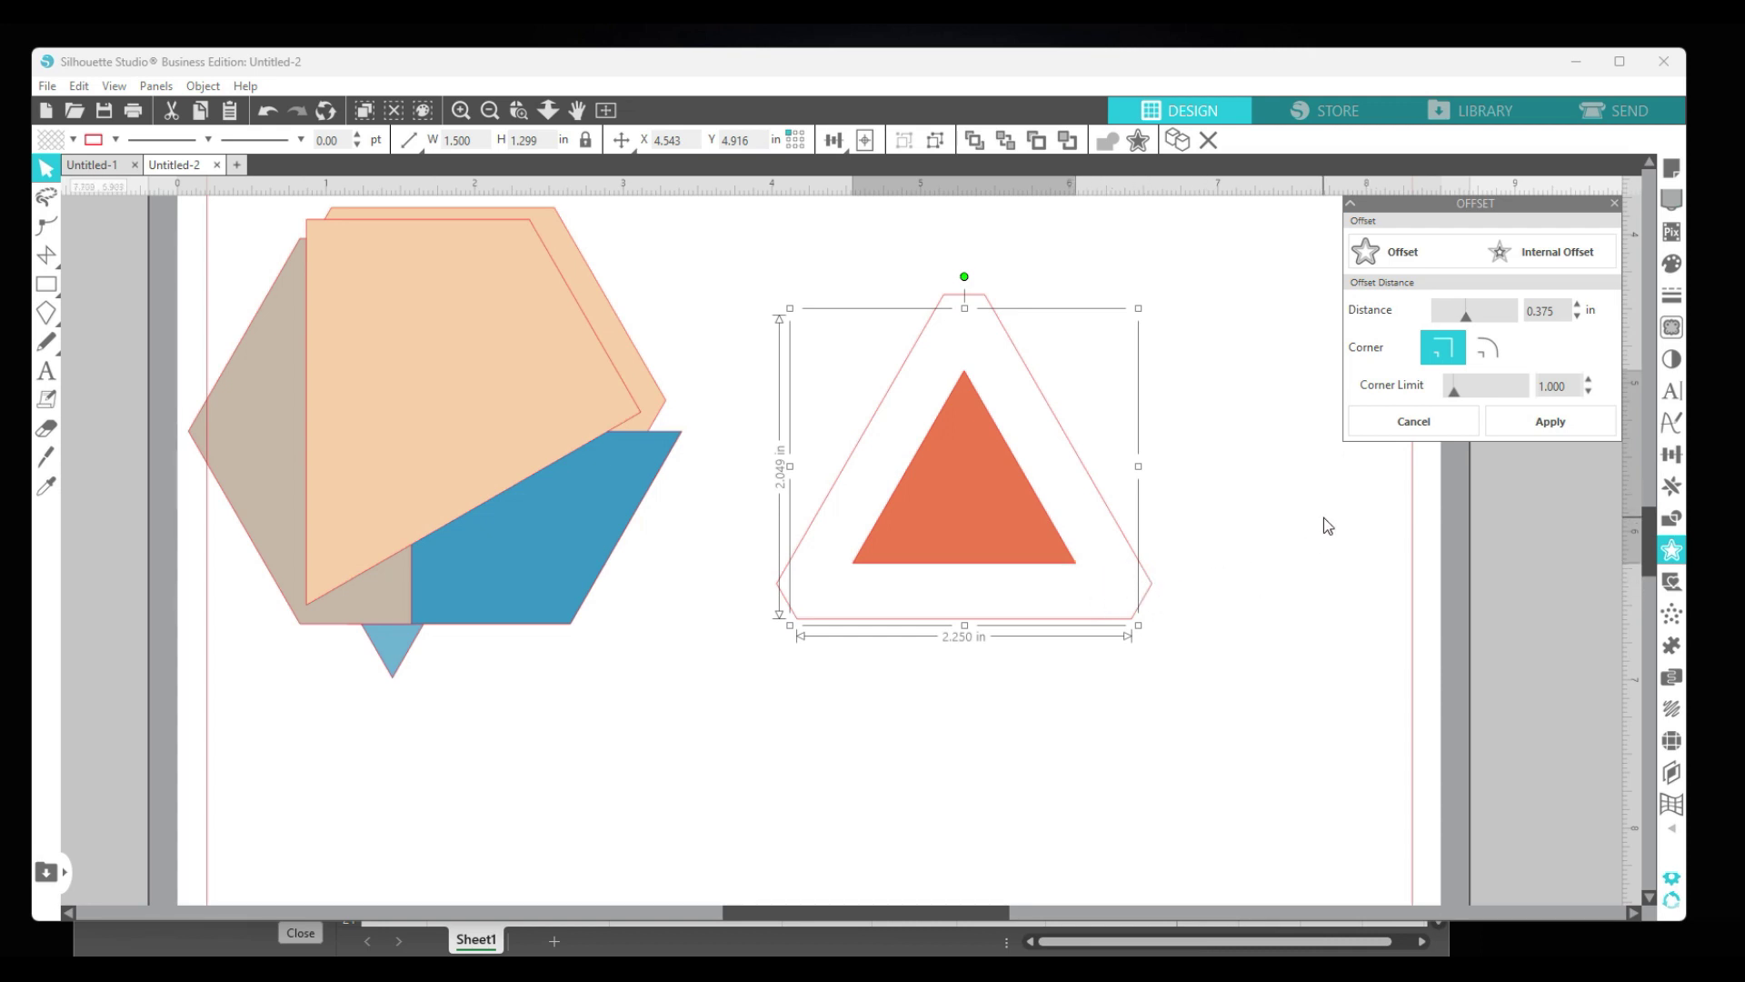
Set the triangle offset's corner limit to 0.375 and deselect the outline.
double_click(1572, 386)
text(0.375)
key(Return)
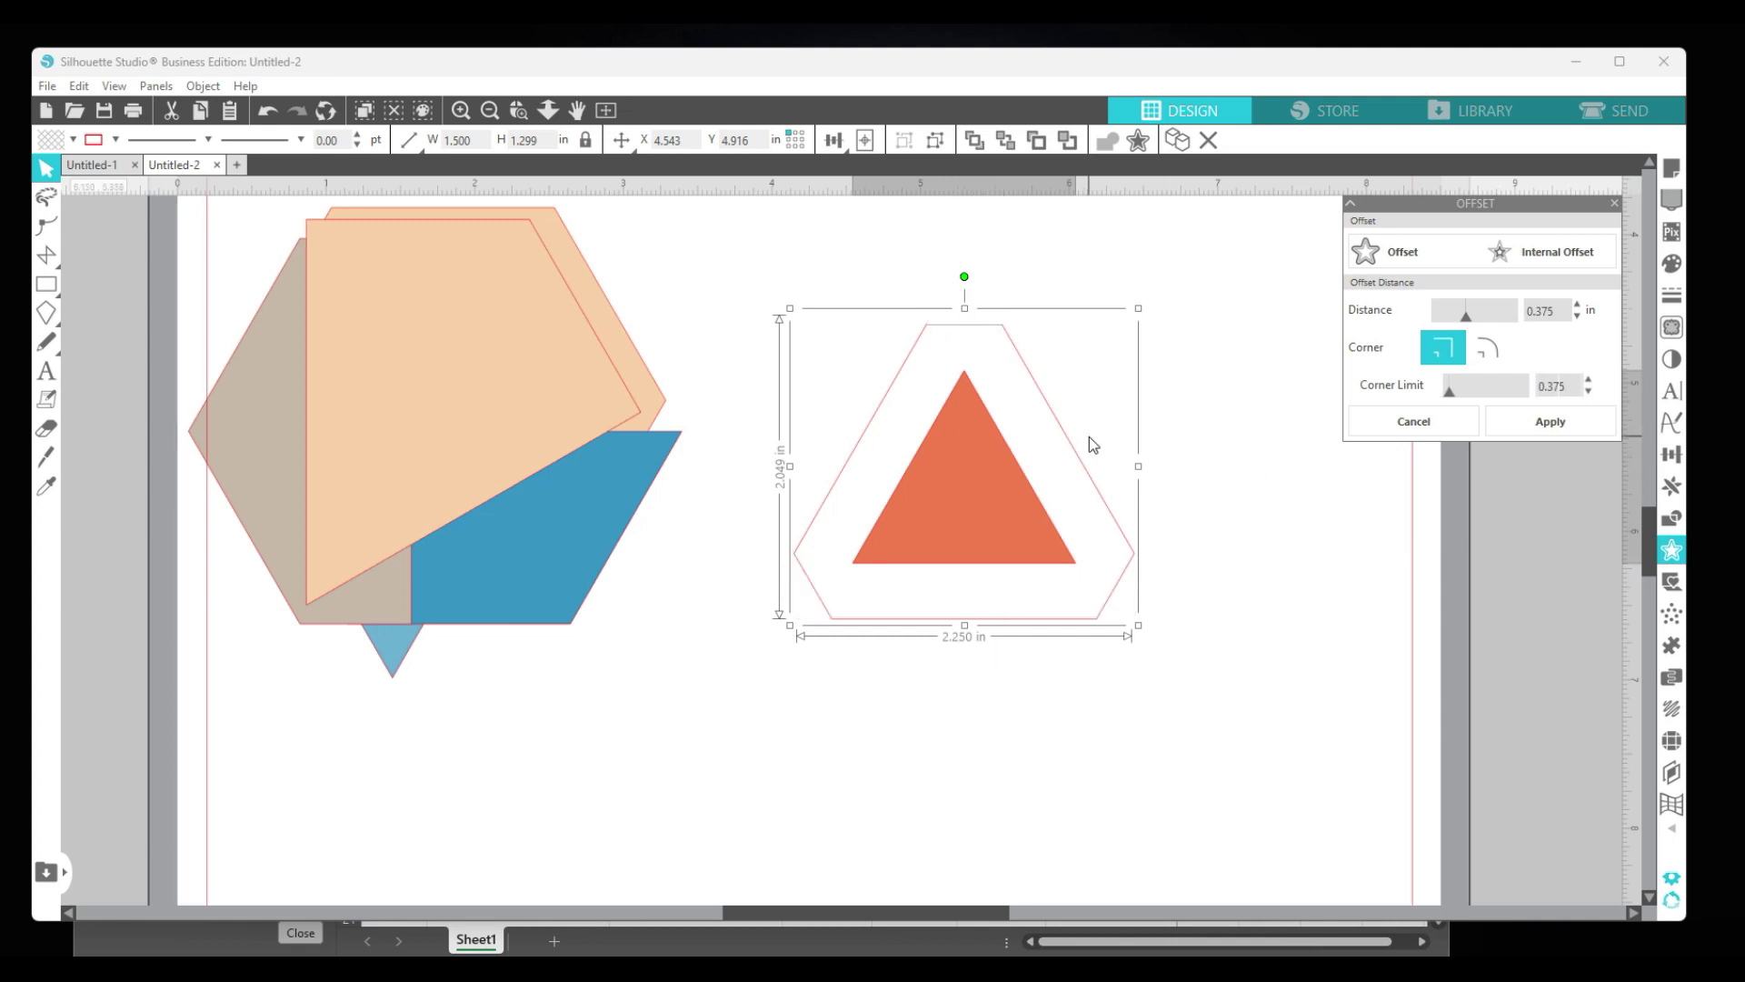
click(1178, 491)
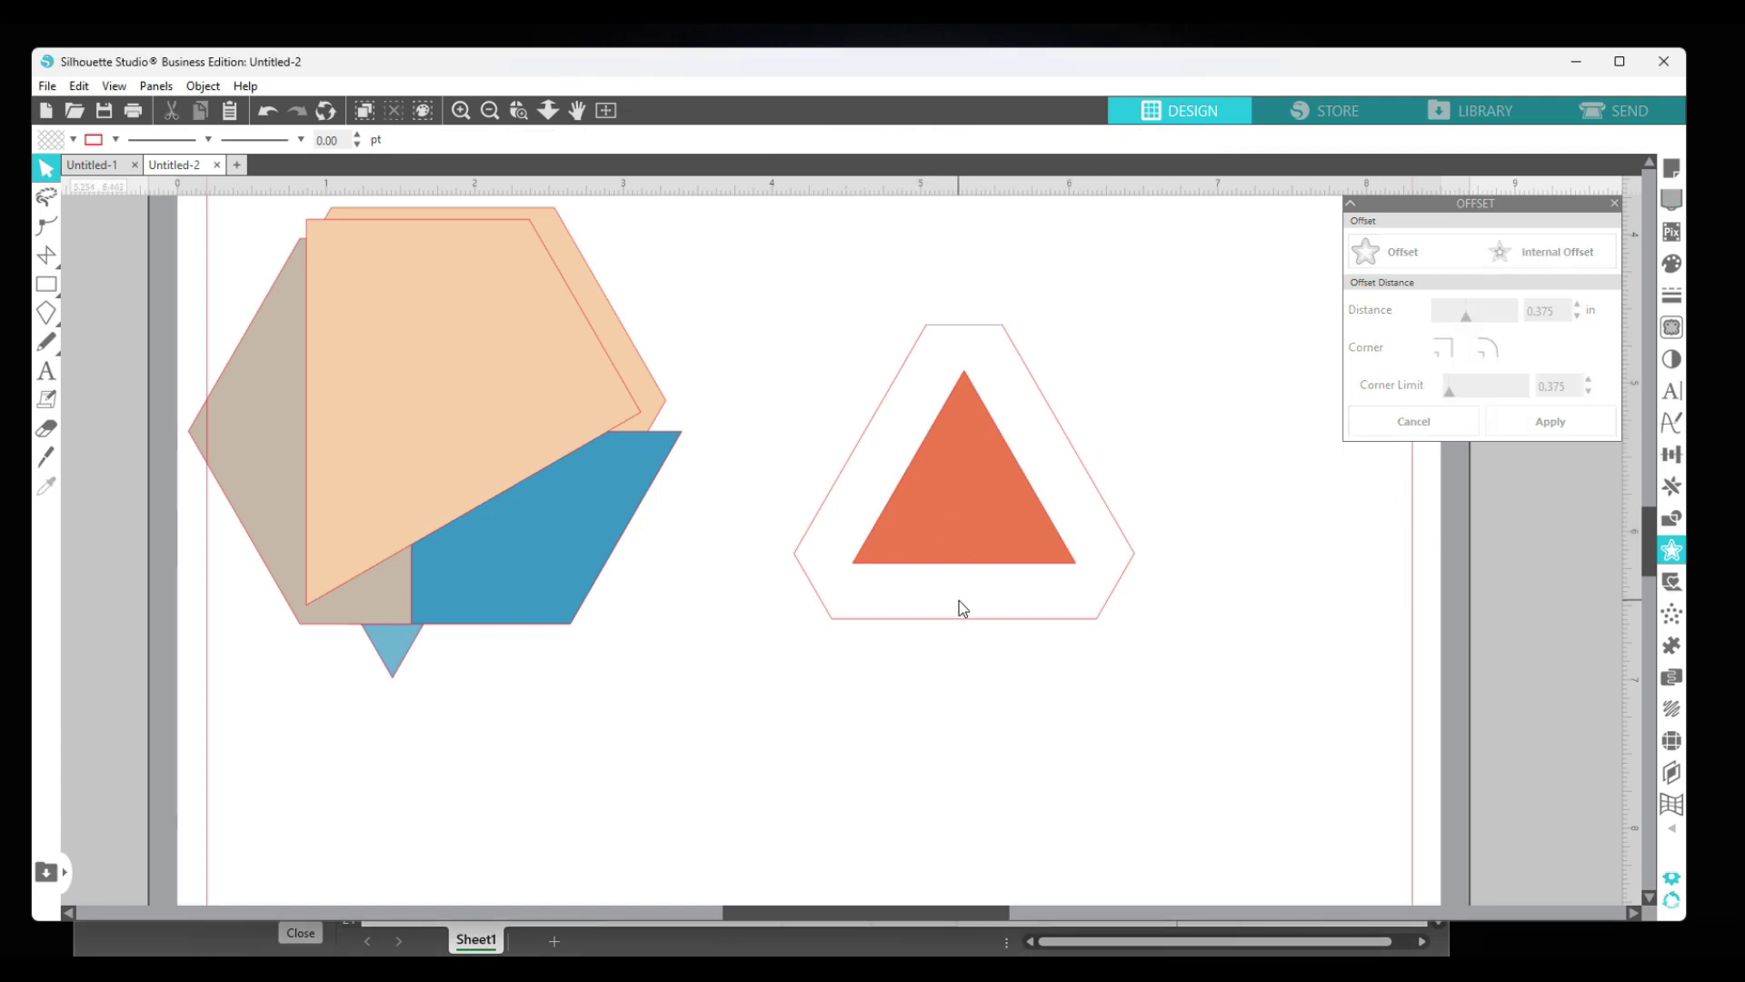
Move the offset outline below the orange triangle, and center the two shapes on each other.
drag(1030, 630, 1009, 893)
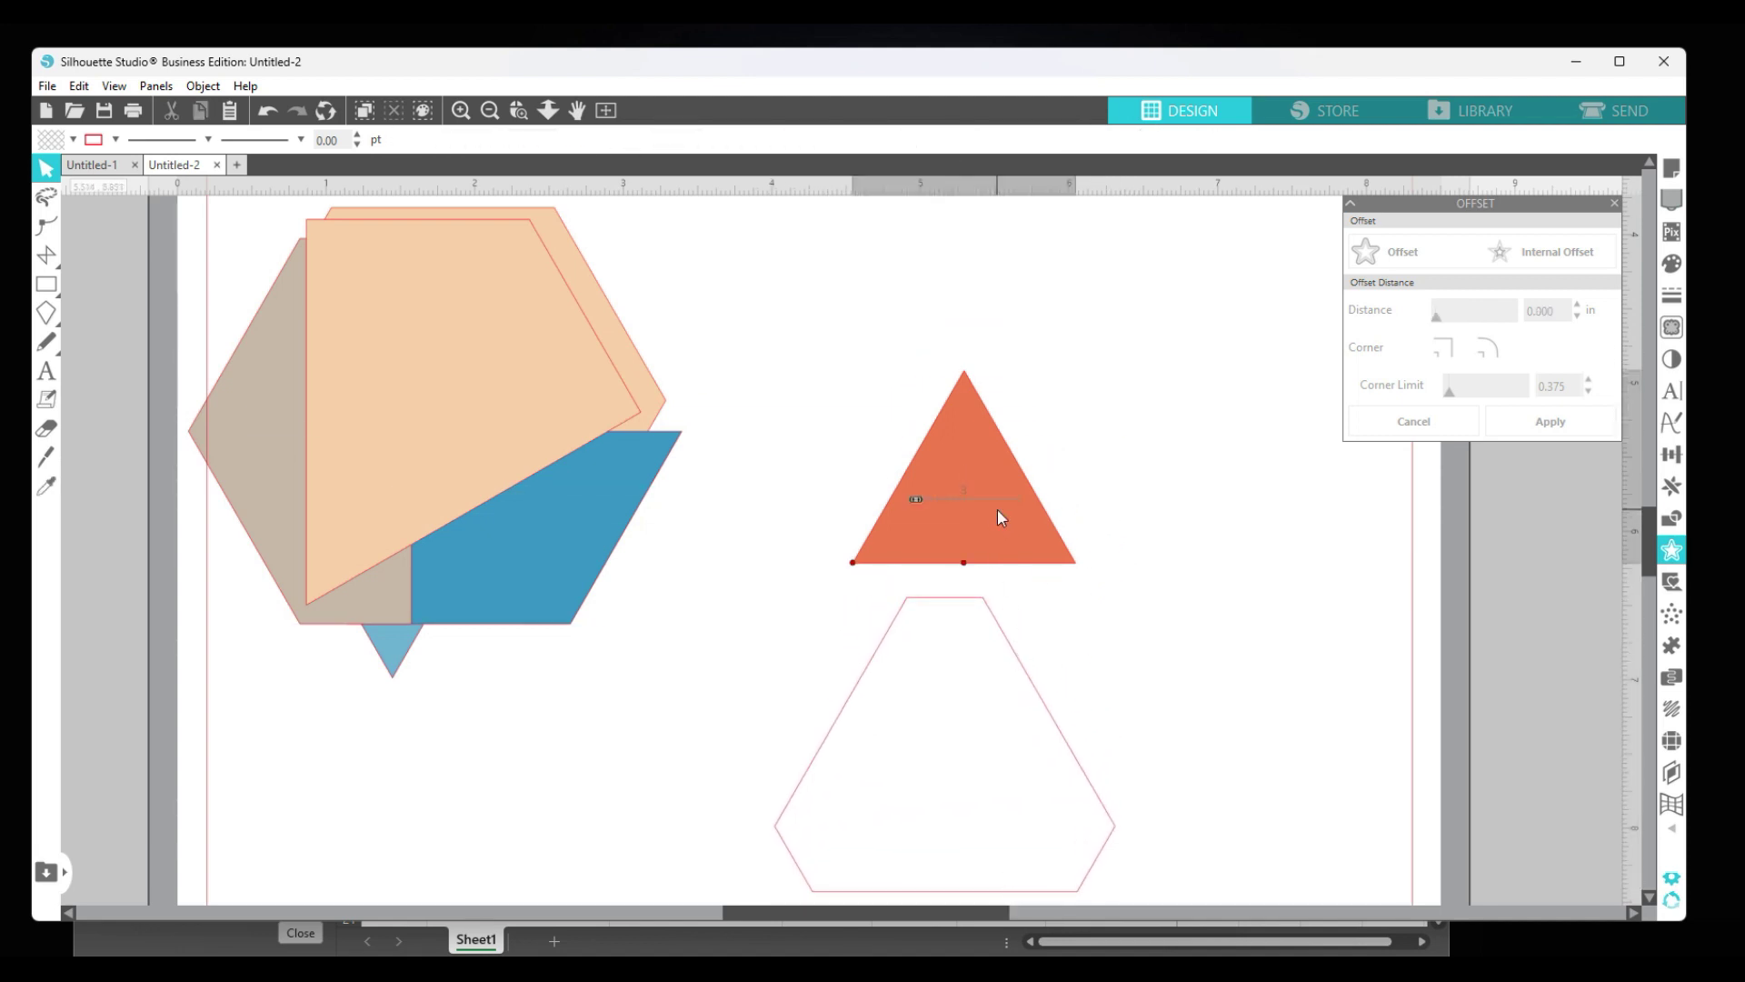
click(996, 510)
drag(783, 323, 971, 613)
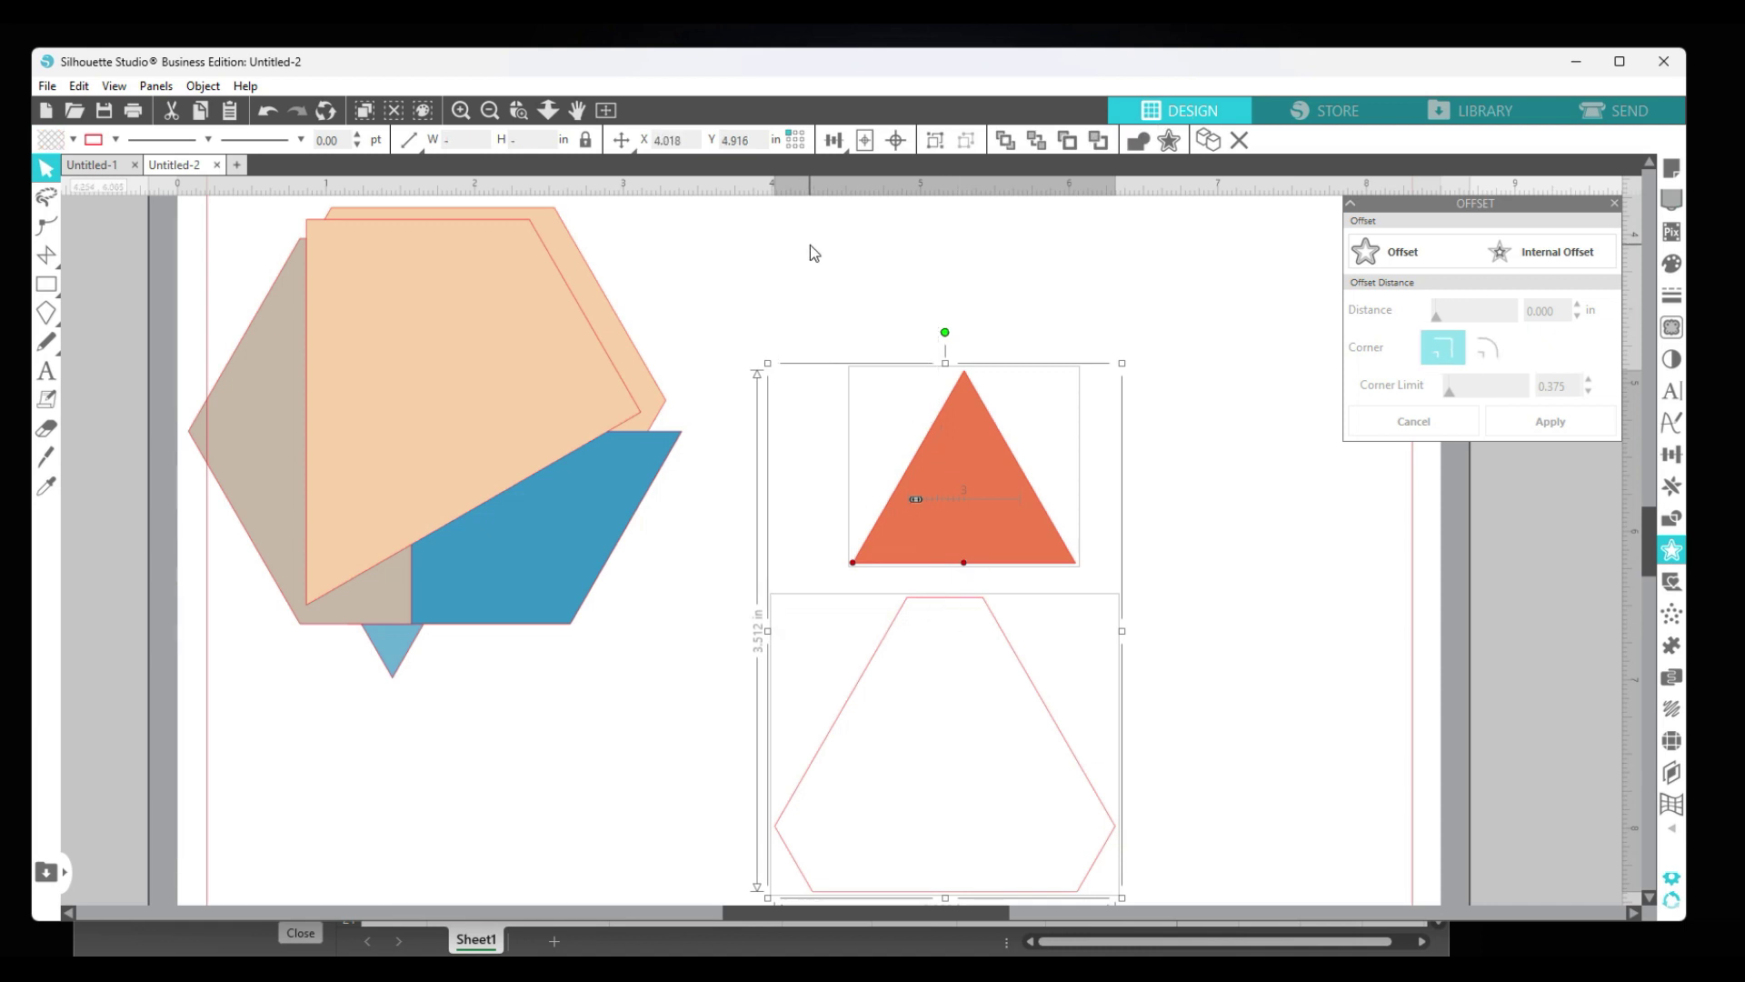
click(835, 141)
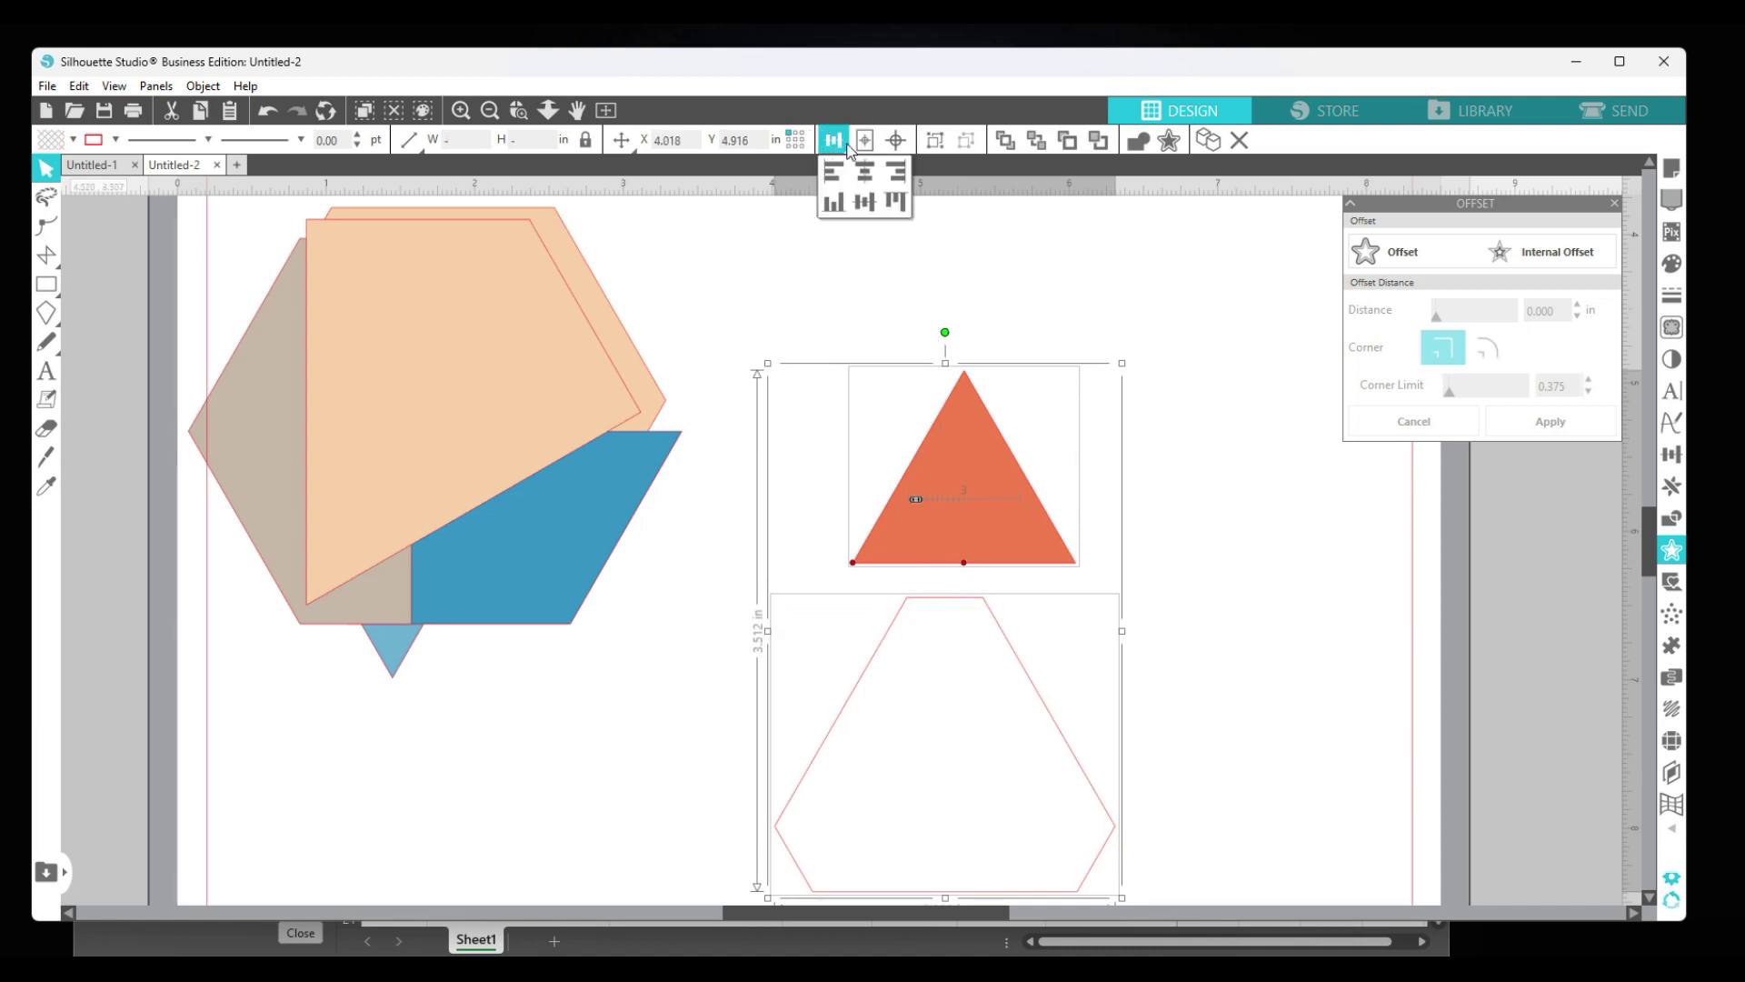
click(865, 141)
click(897, 142)
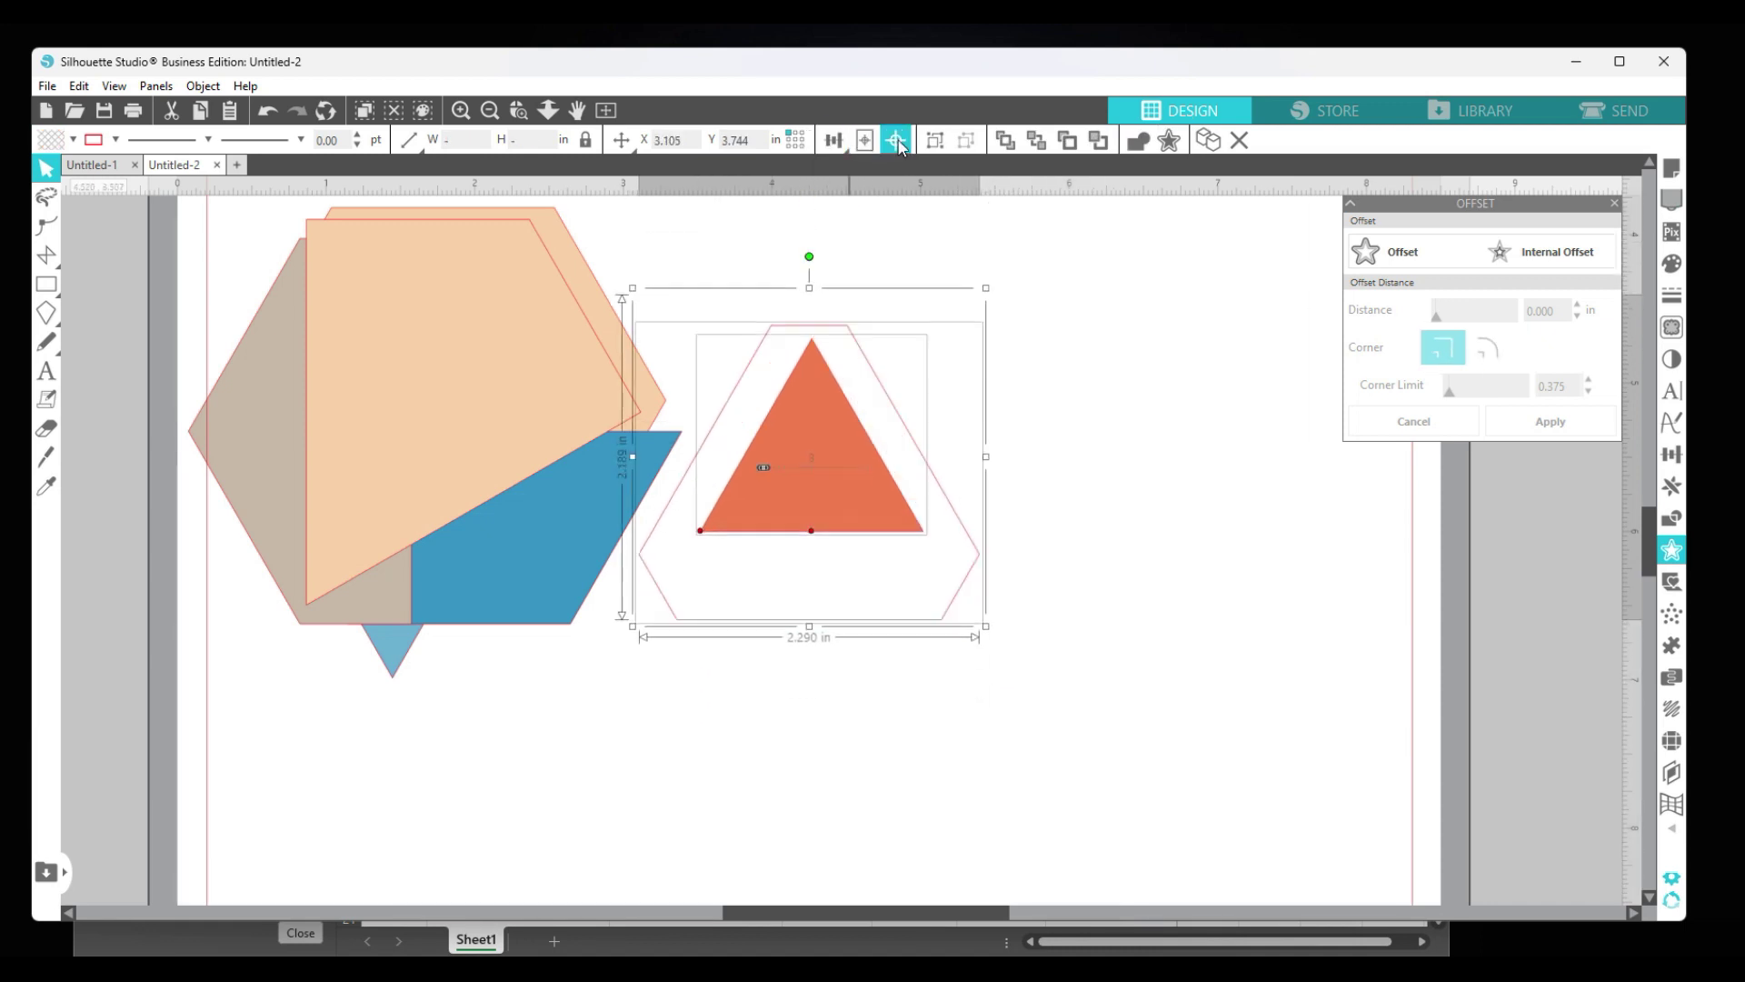
Move the centered triangle and outline away from the shape stack and group them.
drag(947, 702, 893, 675)
click(865, 506)
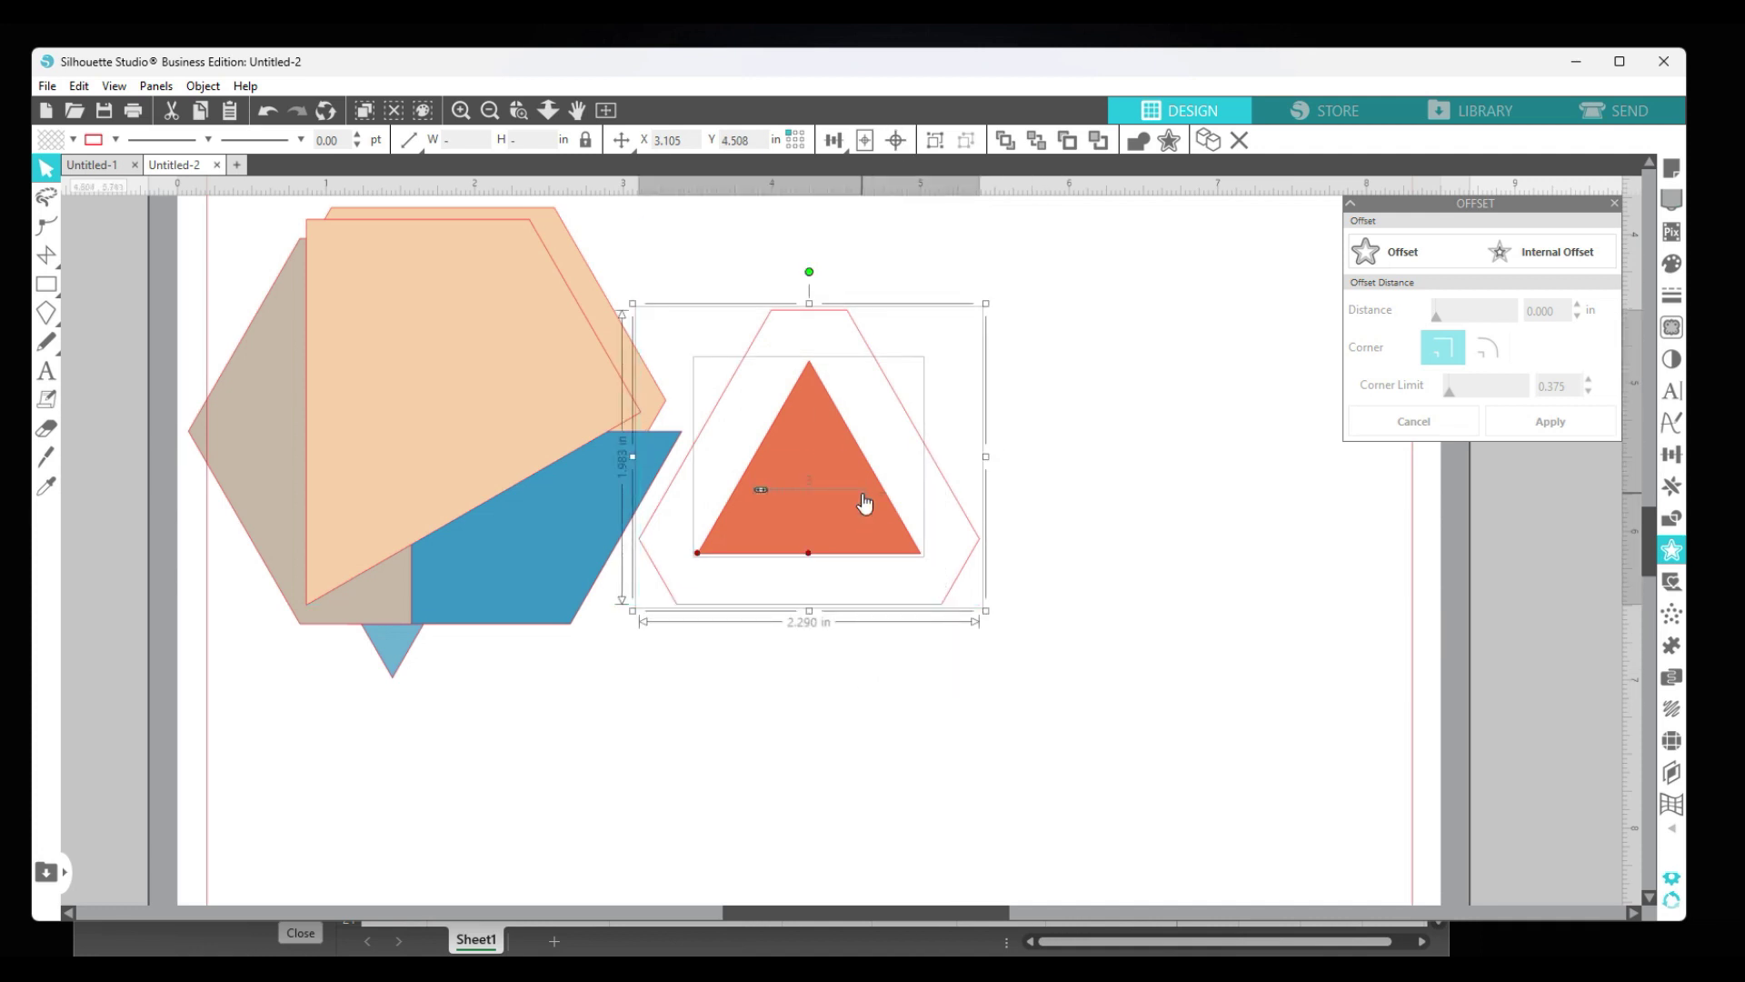
drag(871, 522, 996, 545)
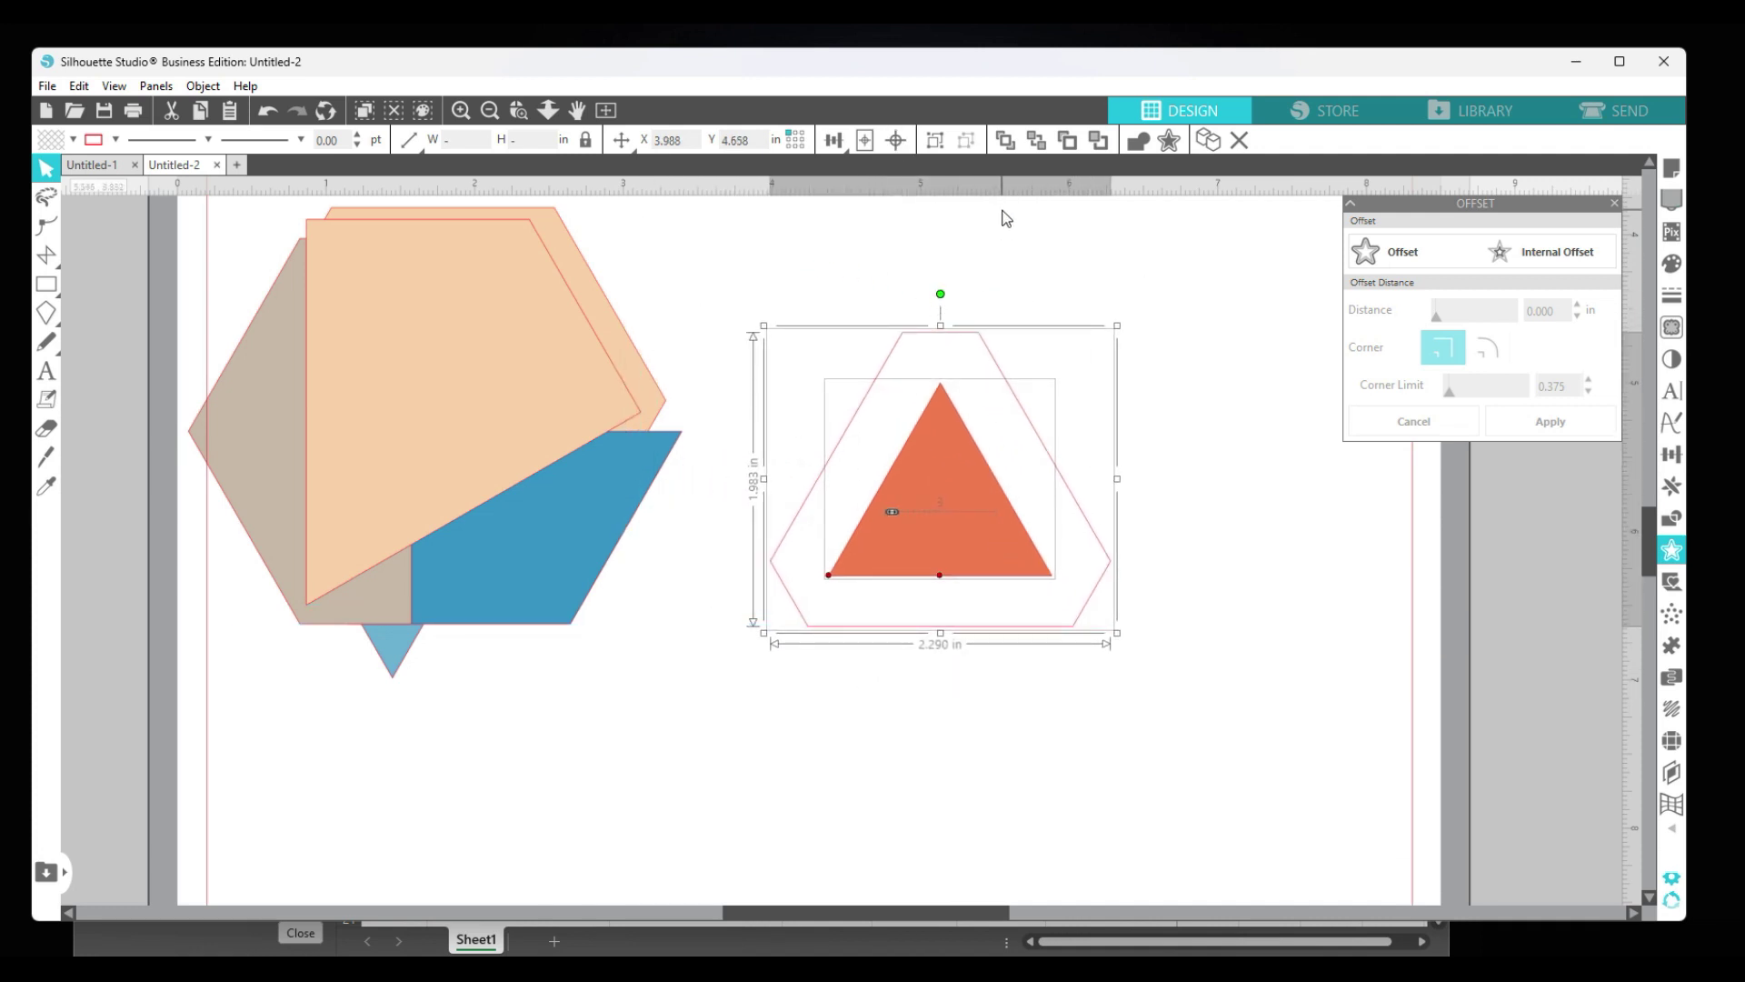
click(935, 141)
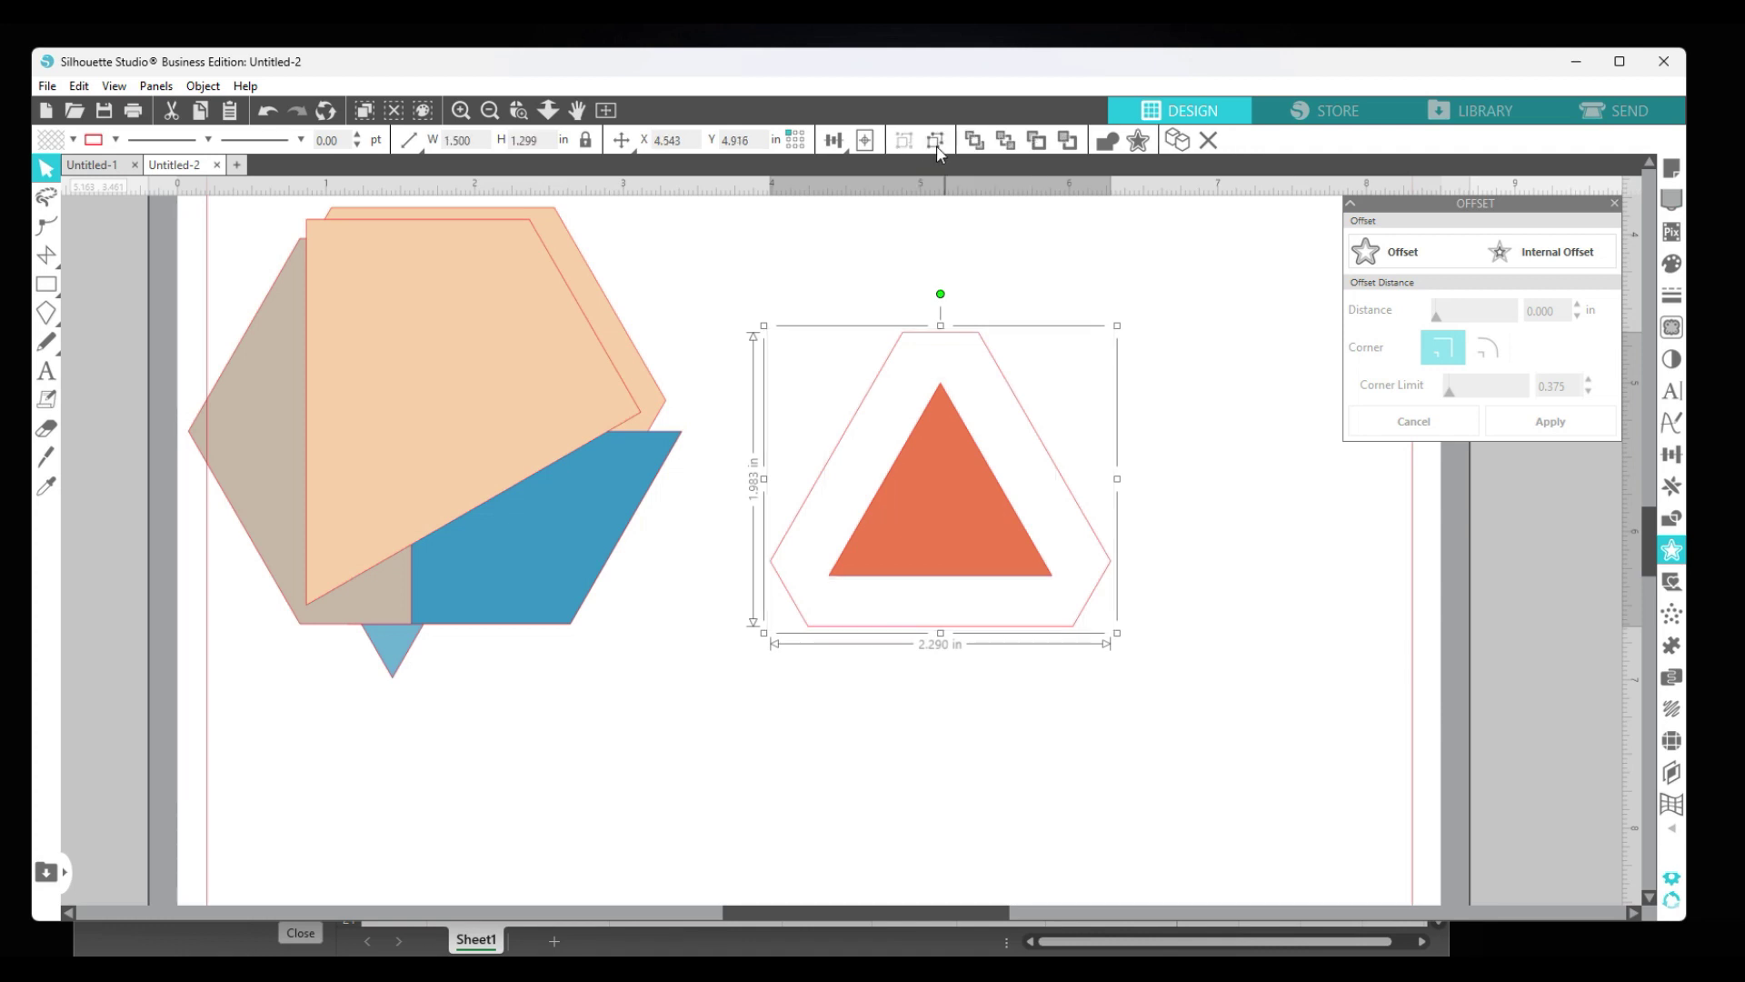